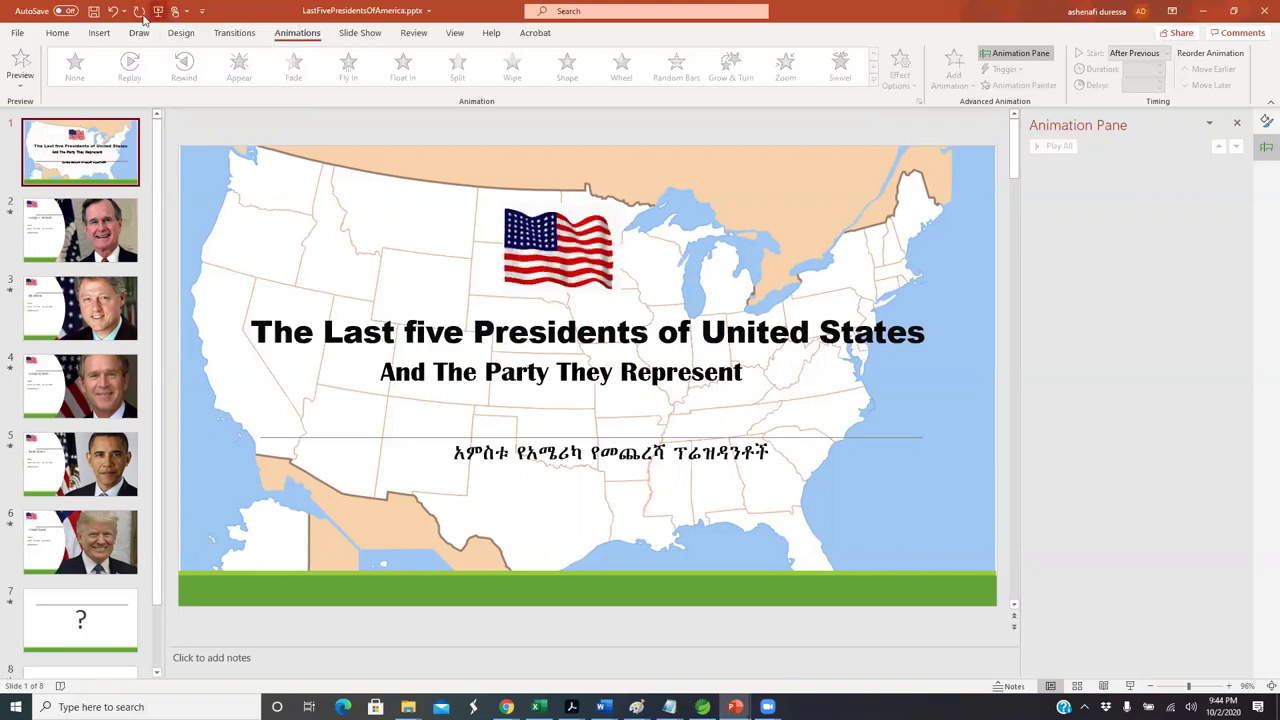
# - Start the slideshow from the first slide and click through to the 42nd president, Bill Clinton
pyautogui.click(158, 12)
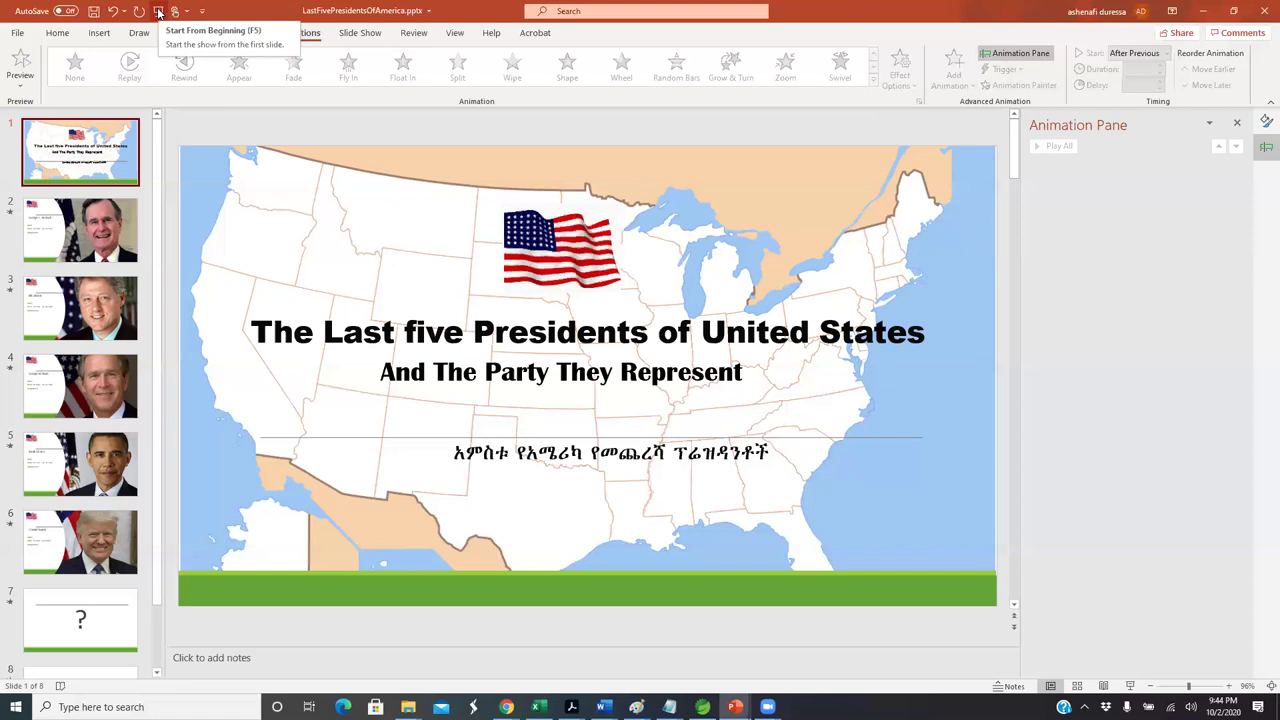
pyautogui.click(158, 12)
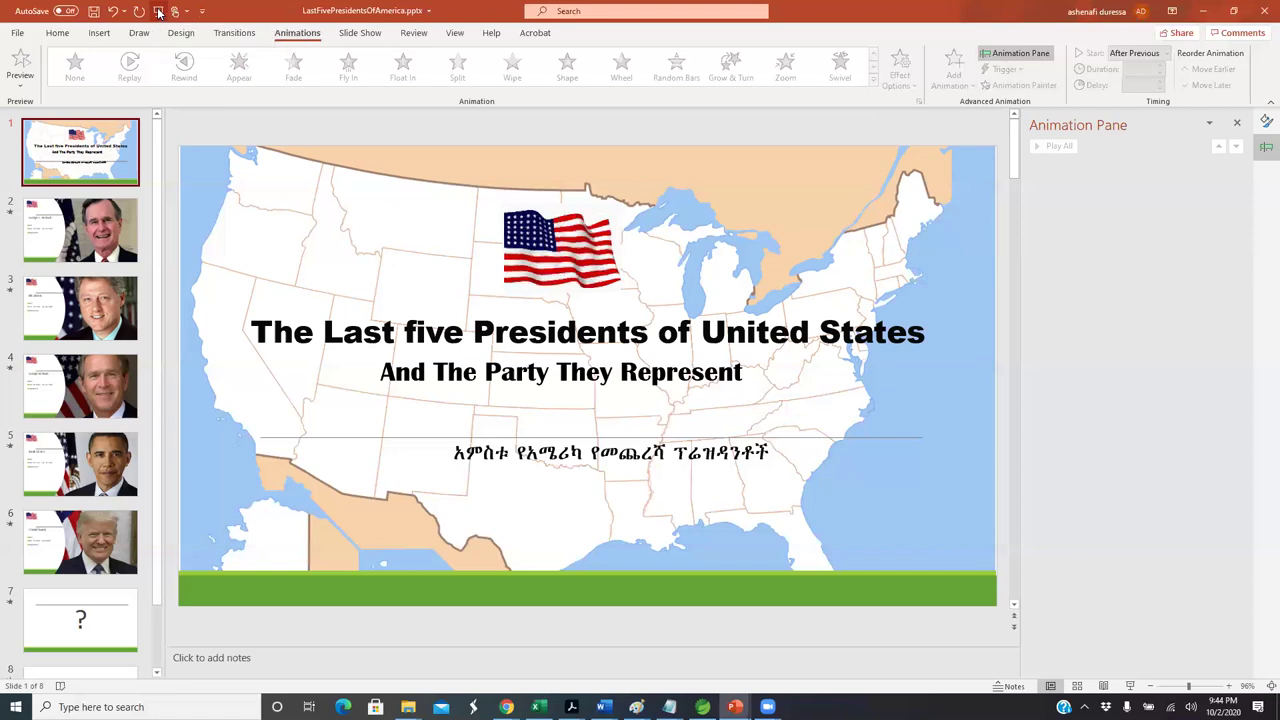
pyautogui.click(158, 12)
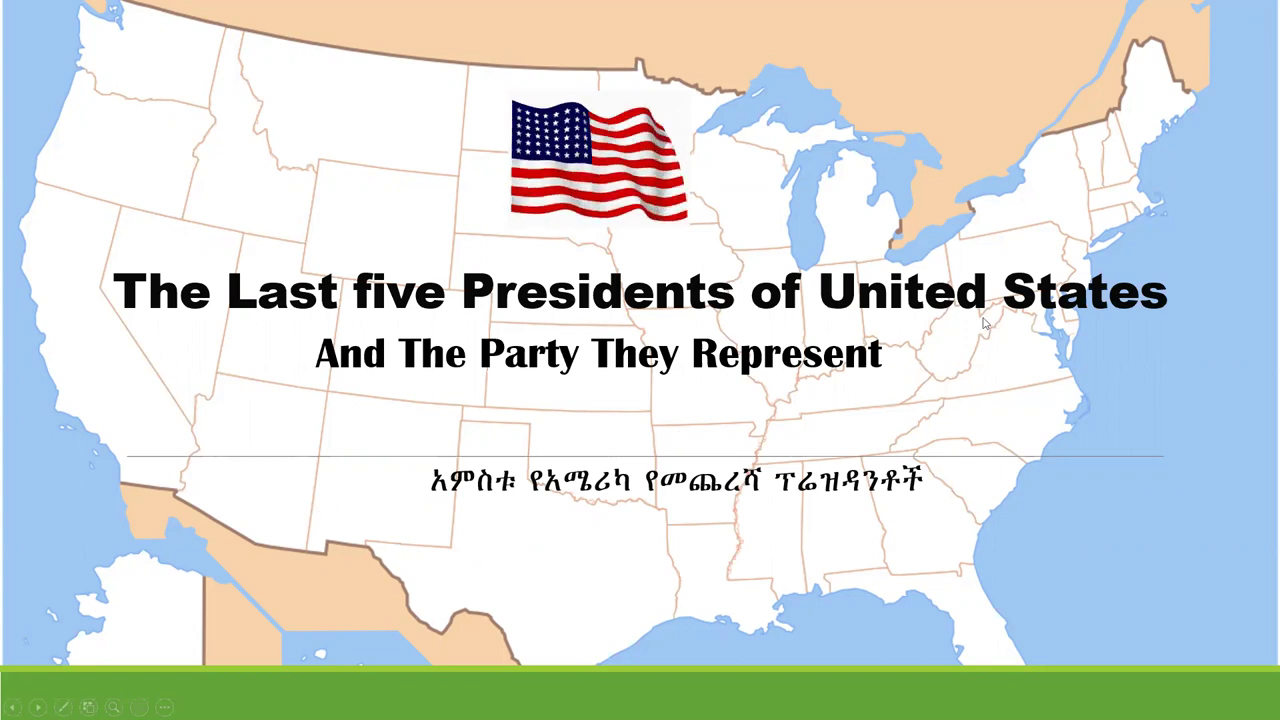
pyautogui.click(730, 391)
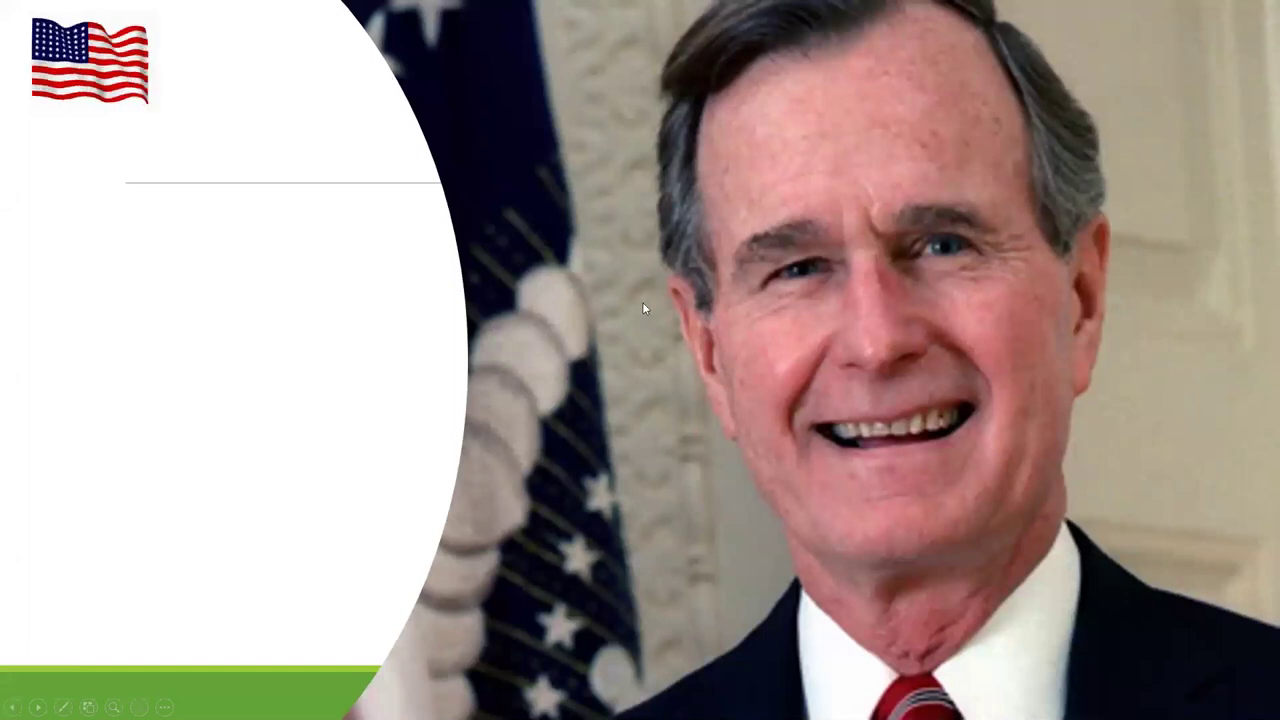
pyautogui.click(414, 289)
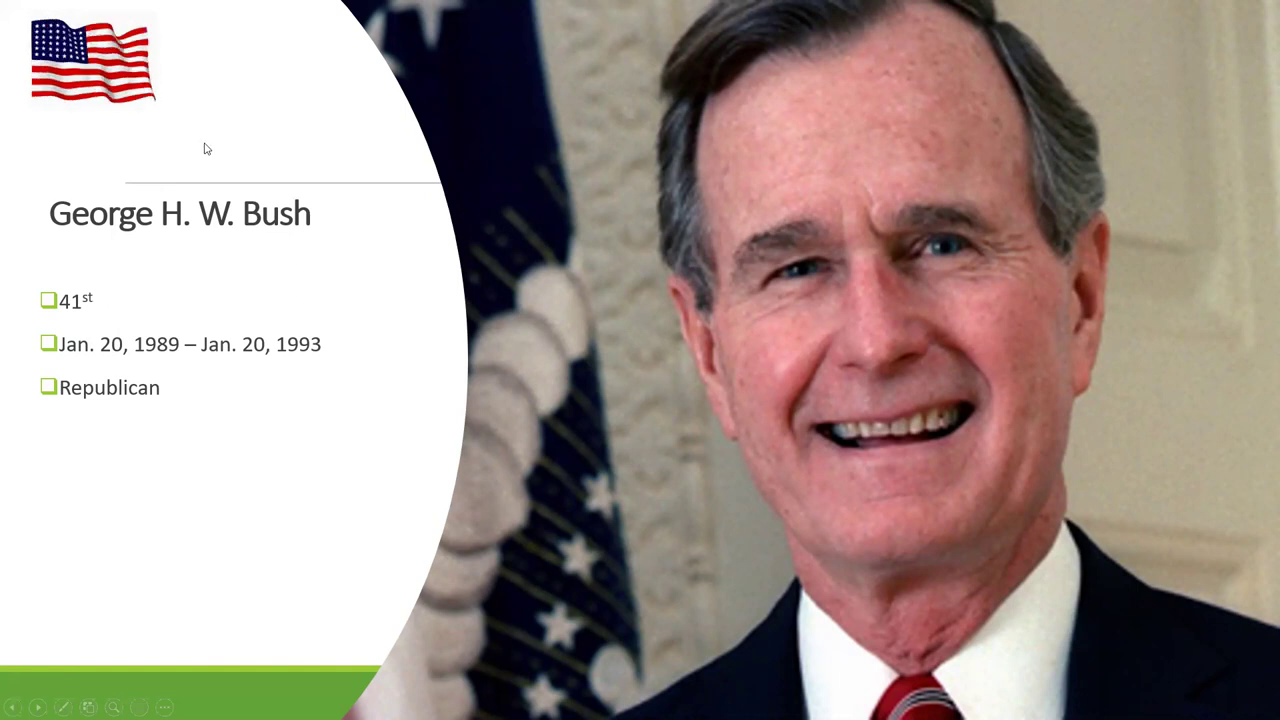
pyautogui.click(534, 279)
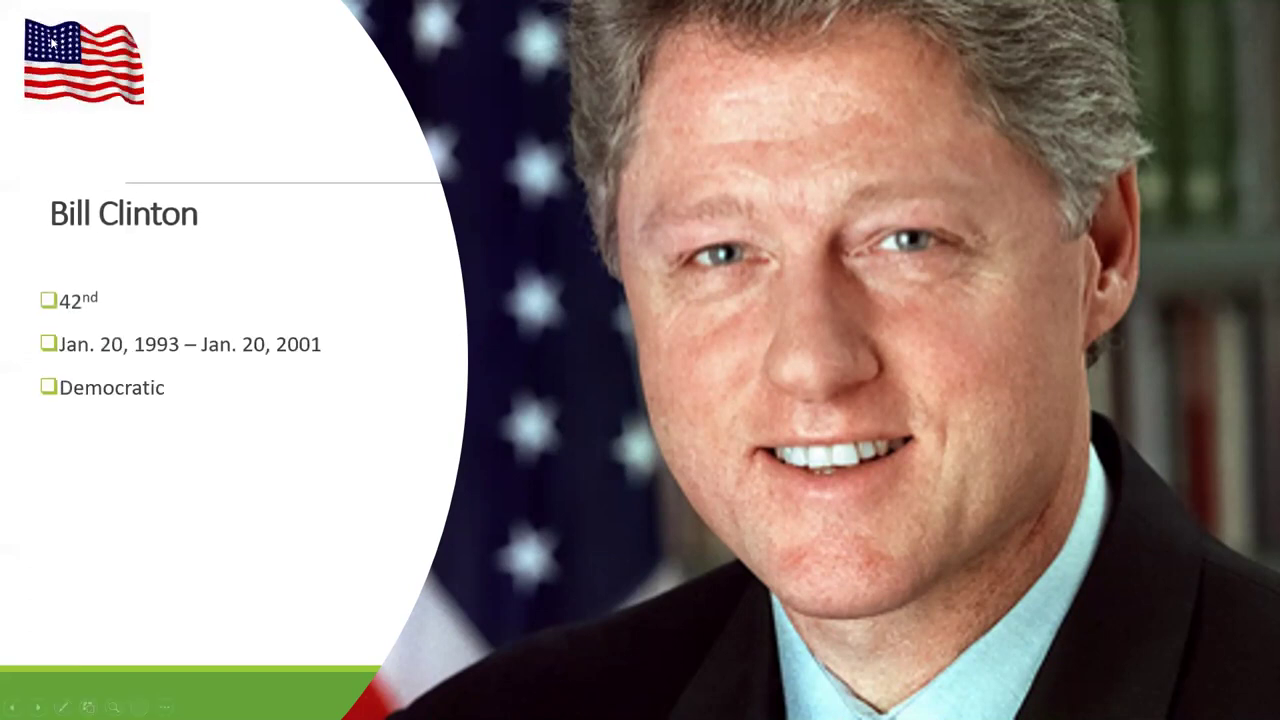
# - Advance through the 43rd–45th president slides, the question-mark and THANK YOU! slides, then exit the show
pyautogui.click(582, 284)
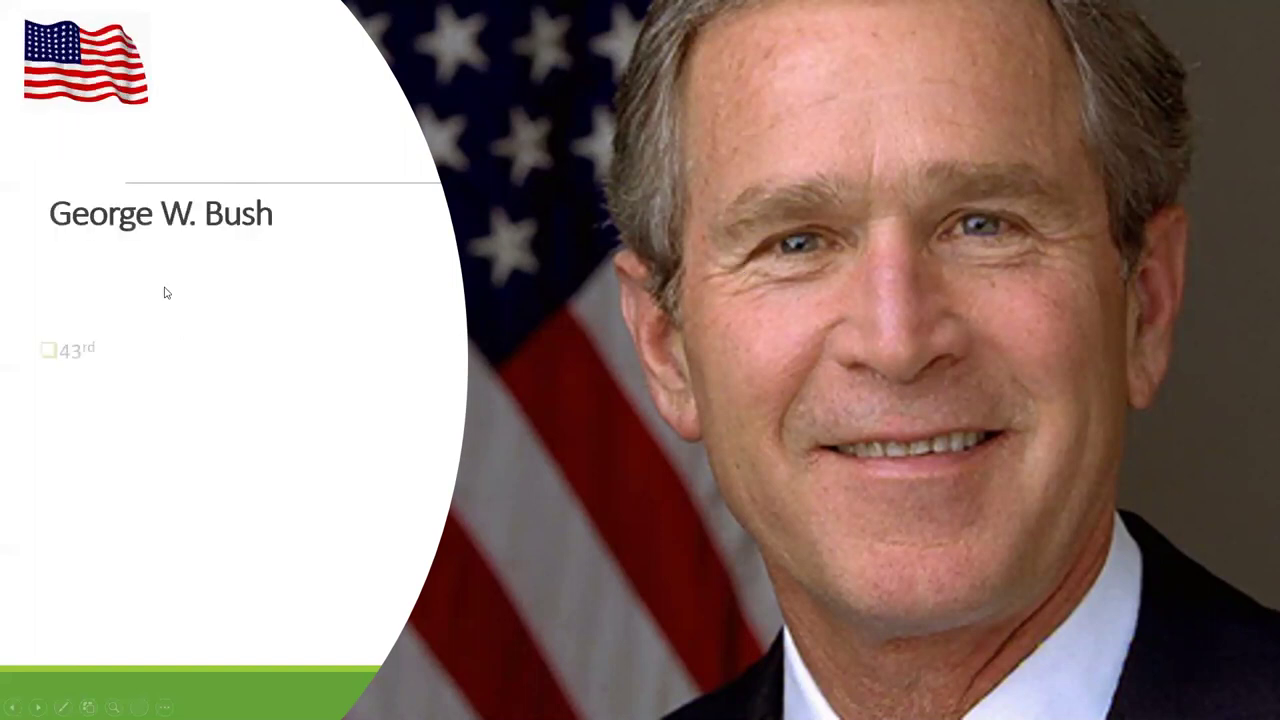
pyautogui.click(605, 336)
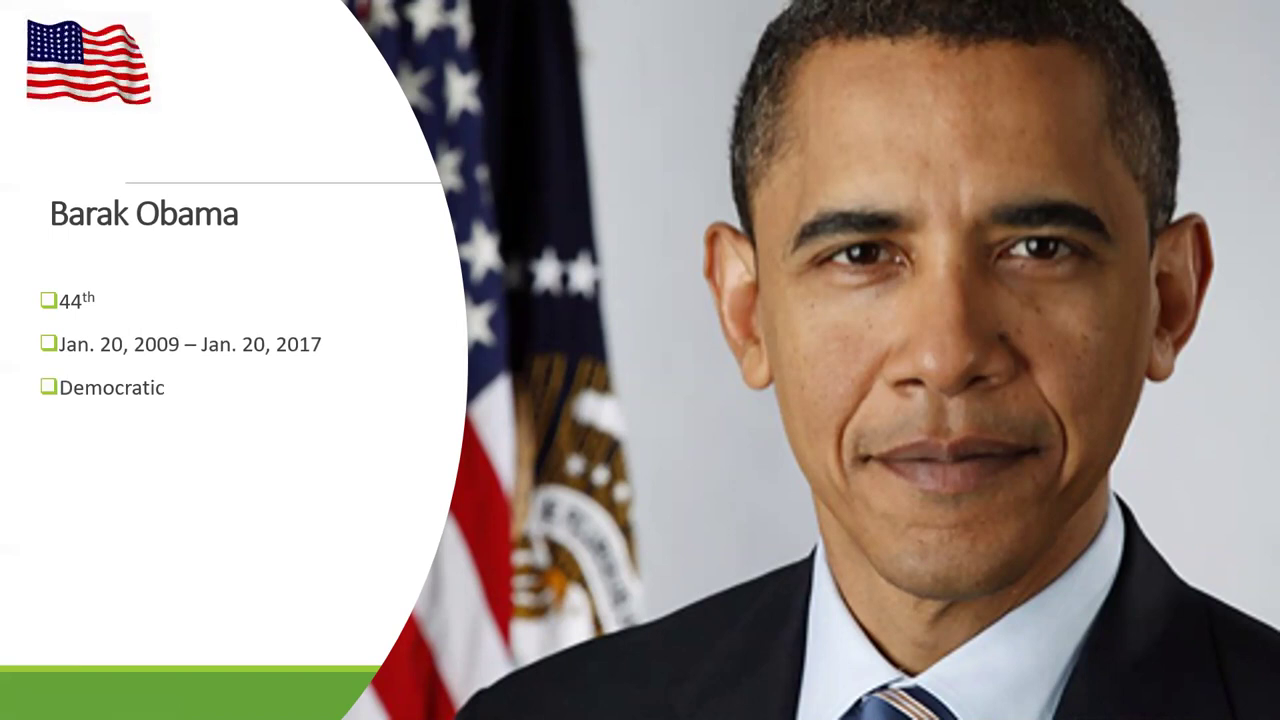
pyautogui.press('Right')
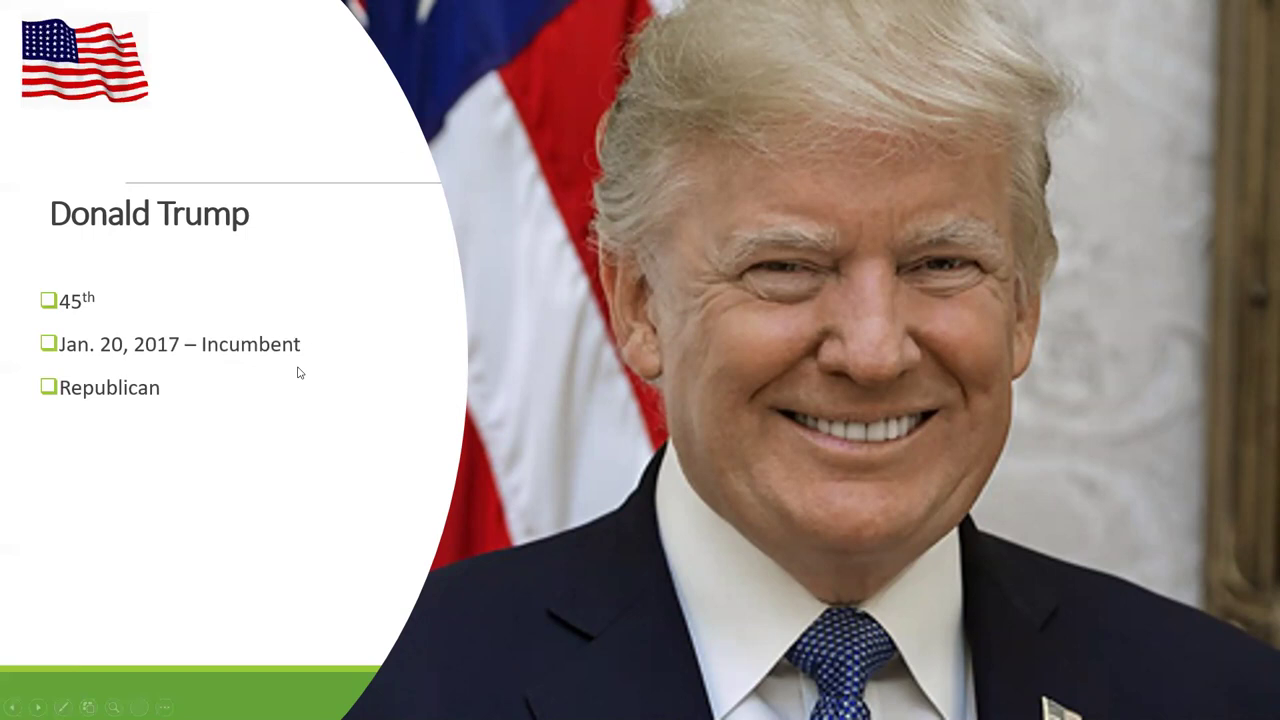
pyautogui.click(541, 323)
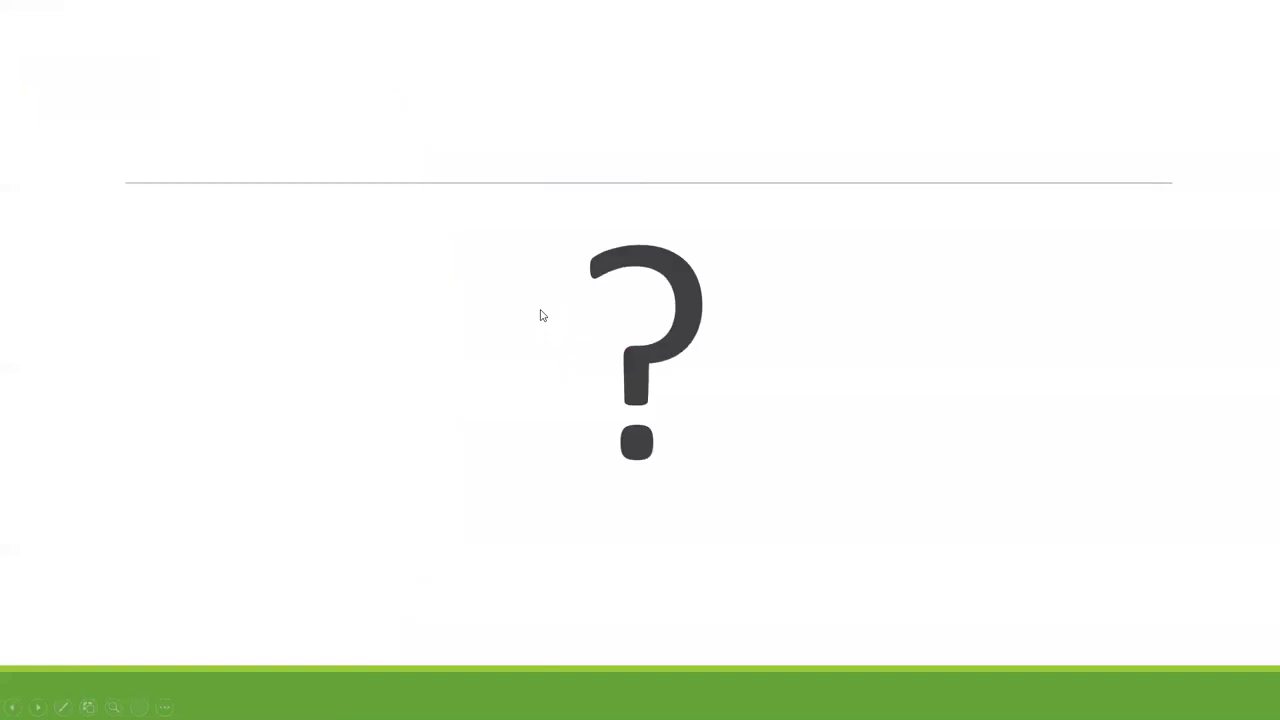
pyautogui.click(565, 339)
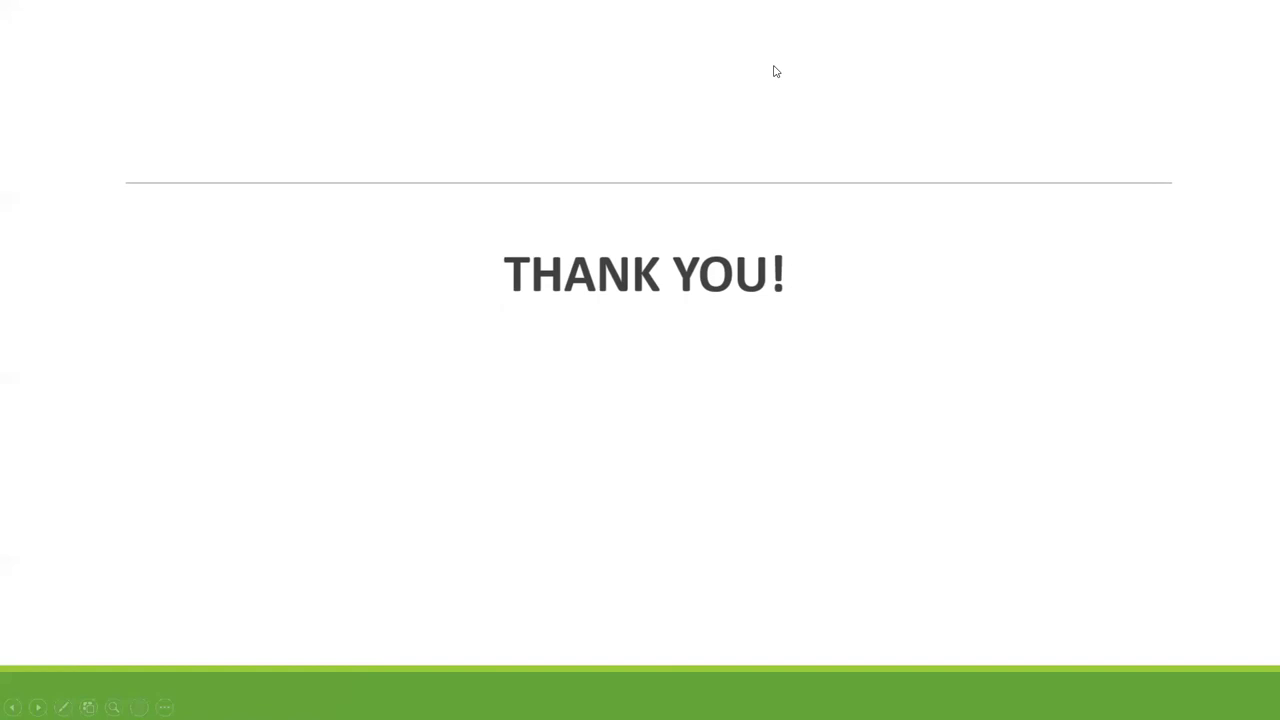
pyautogui.click(776, 71)
pyautogui.click(773, 68)
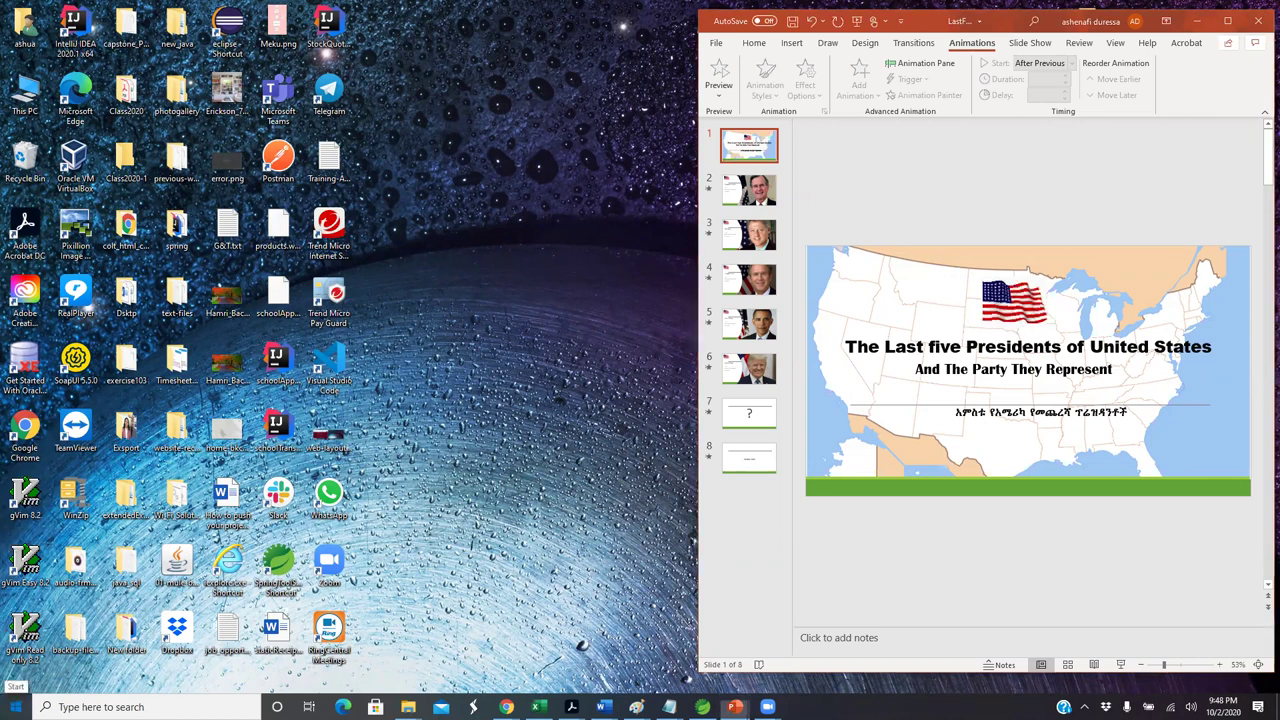
# - Open the Windows Start menu and scroll the app list down toward PowerPoint
pyautogui.click(15, 706)
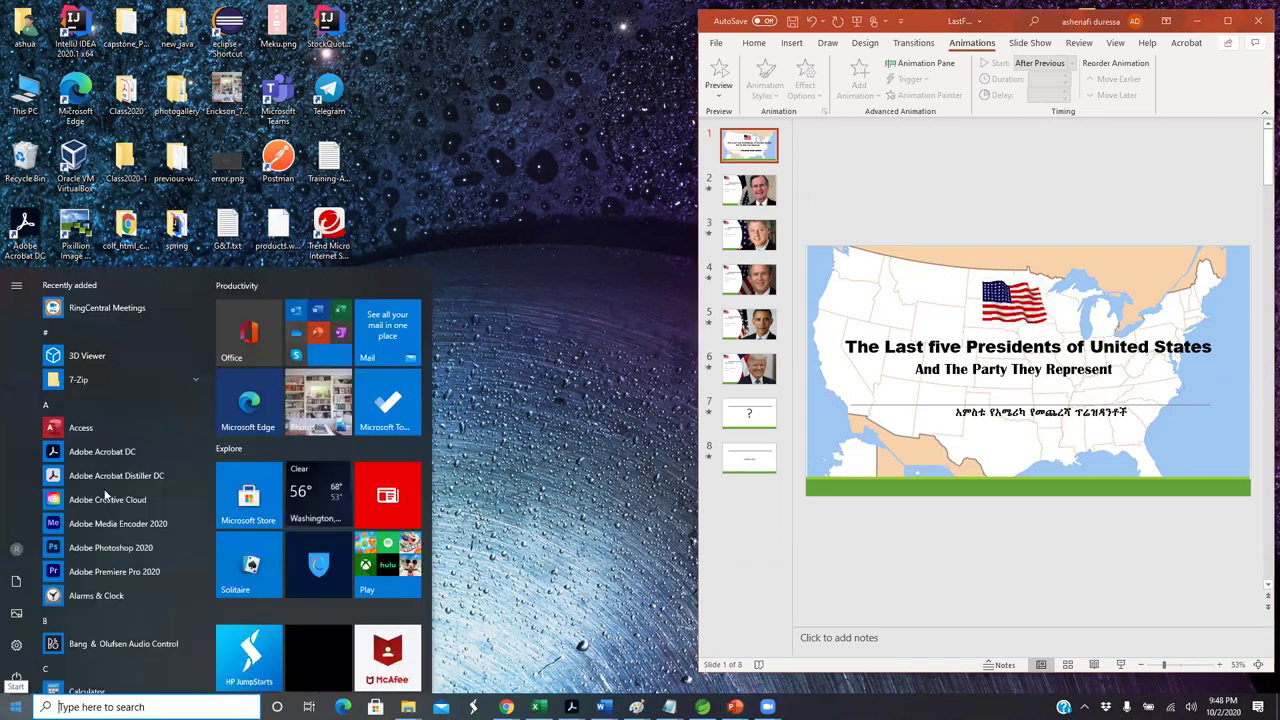
pyautogui.scroll(-3, 106, 494)
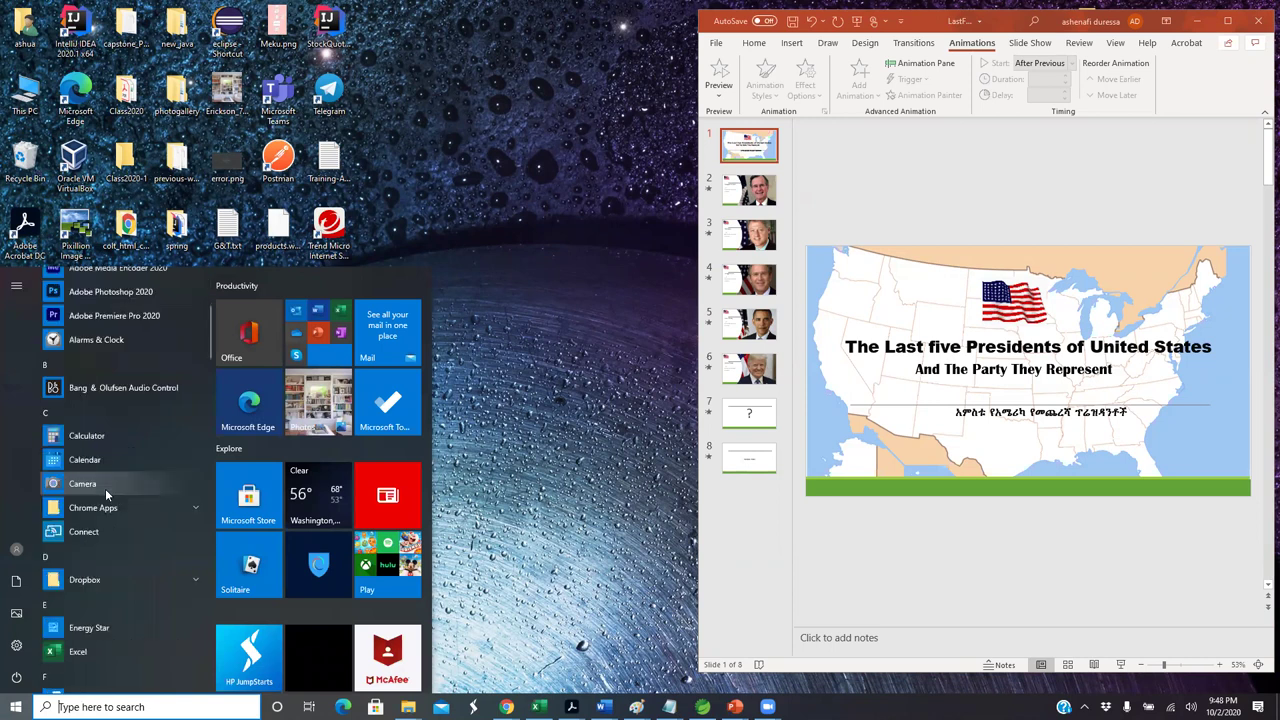
pyautogui.scroll(-3, 106, 494)
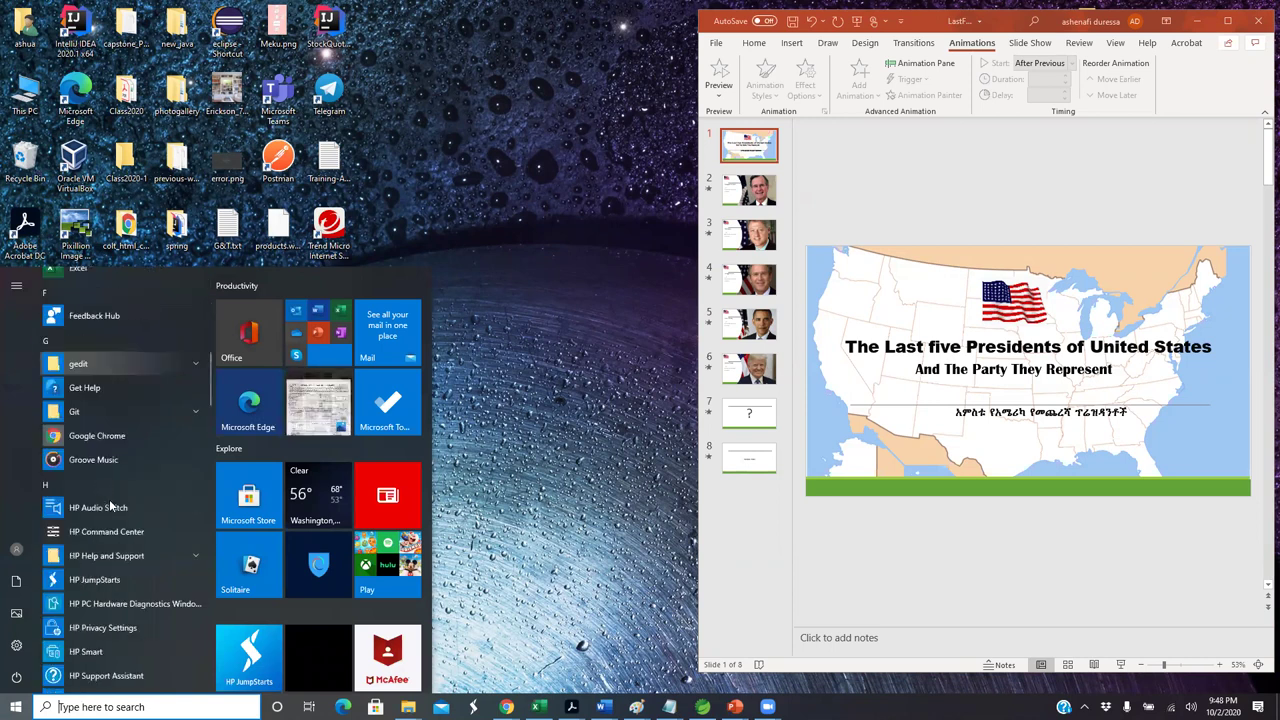
pyautogui.scroll(-3, 109, 499)
pyautogui.scroll(-3, 109, 499)
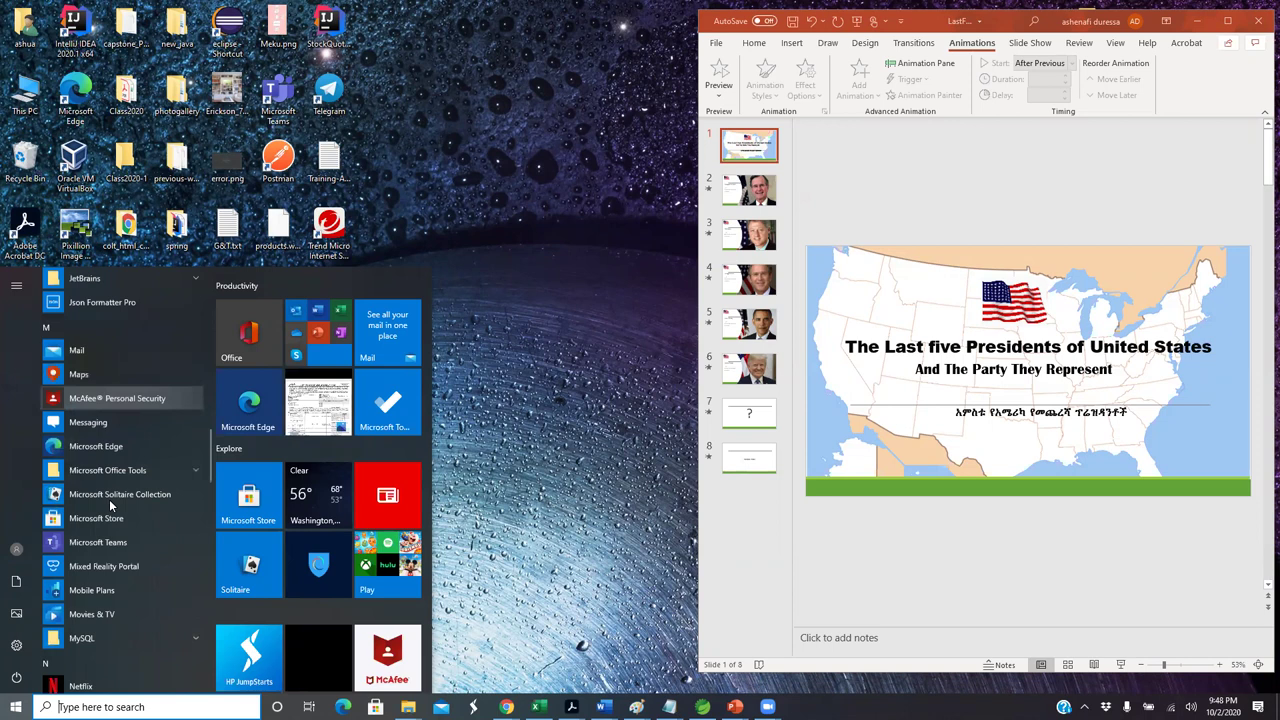
pyautogui.scroll(-3, 109, 499)
pyautogui.scroll(-3, 109, 499)
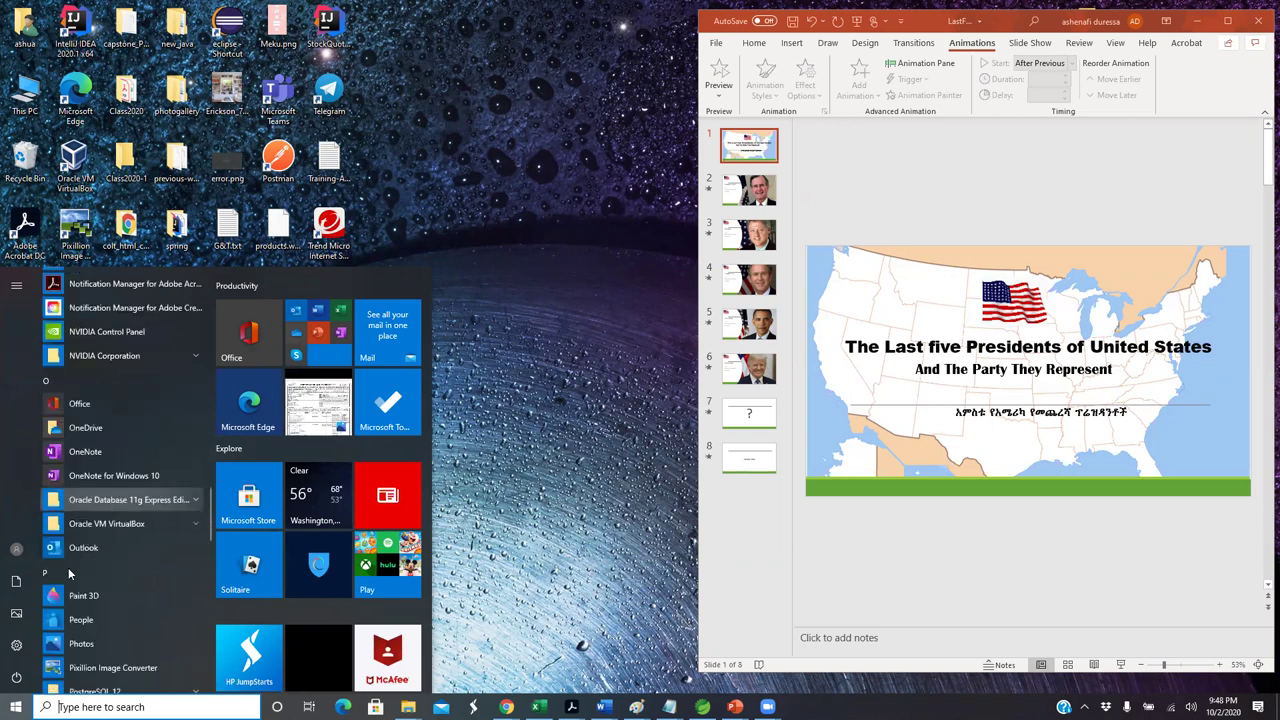
pyautogui.scroll(-3, 68, 567)
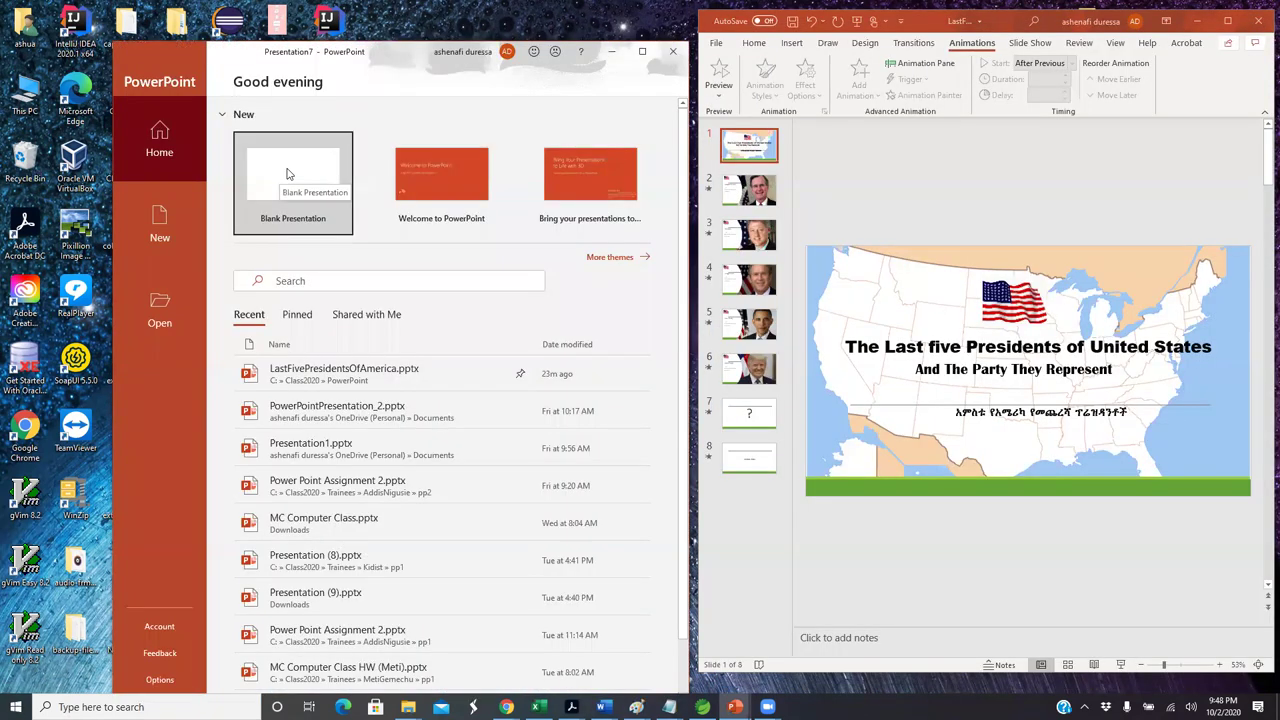
# - Create a new blank presentation, then maximize and restore its window
pyautogui.click(288, 174)
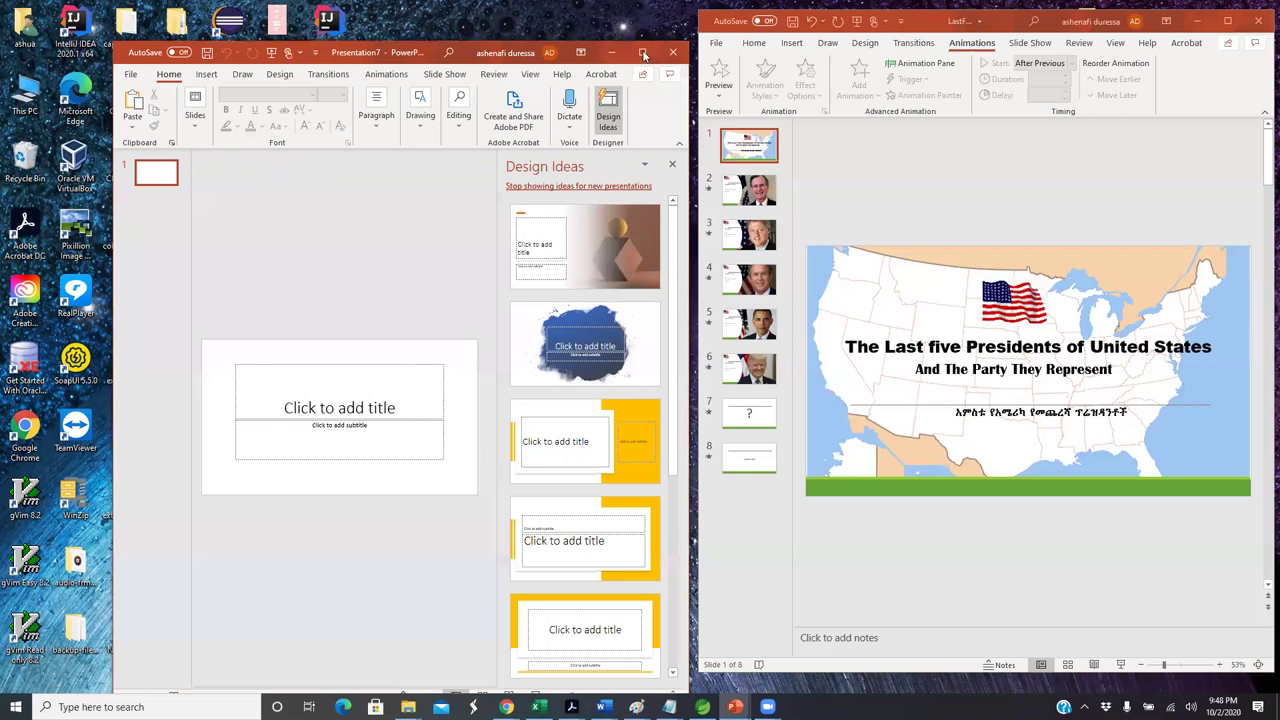
pyautogui.press('super+Up')
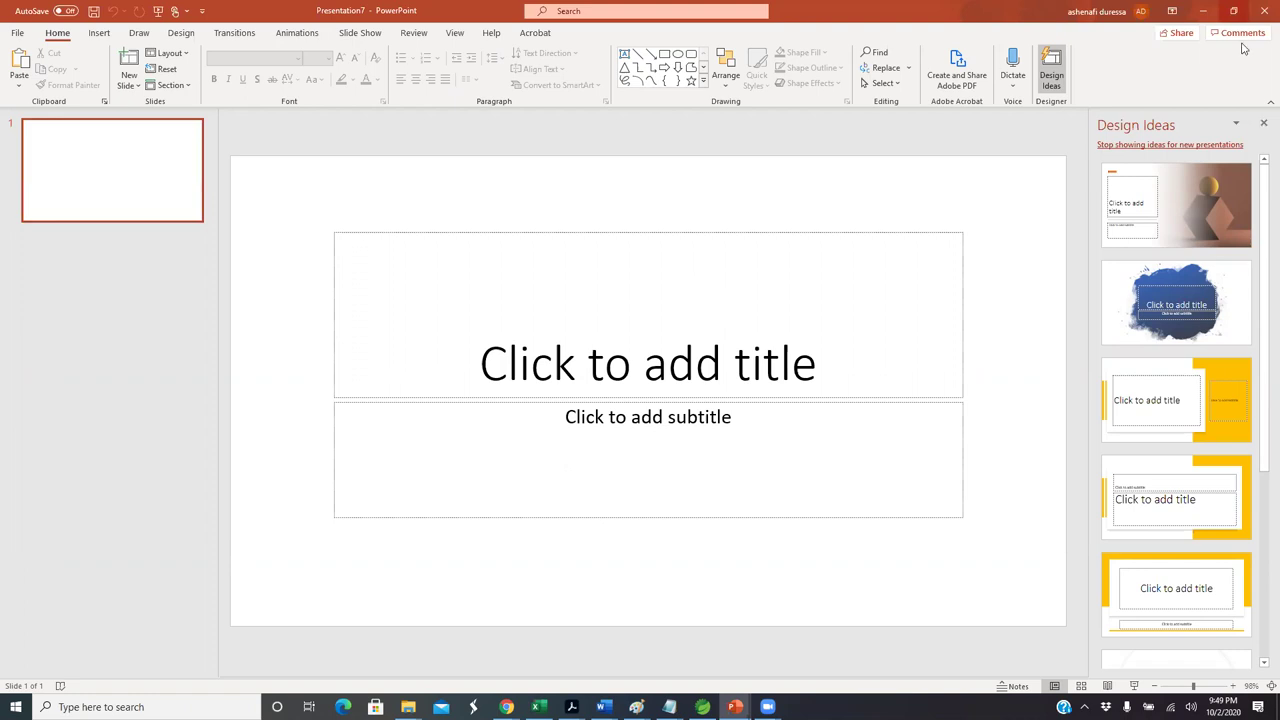
pyautogui.click(1233, 11)
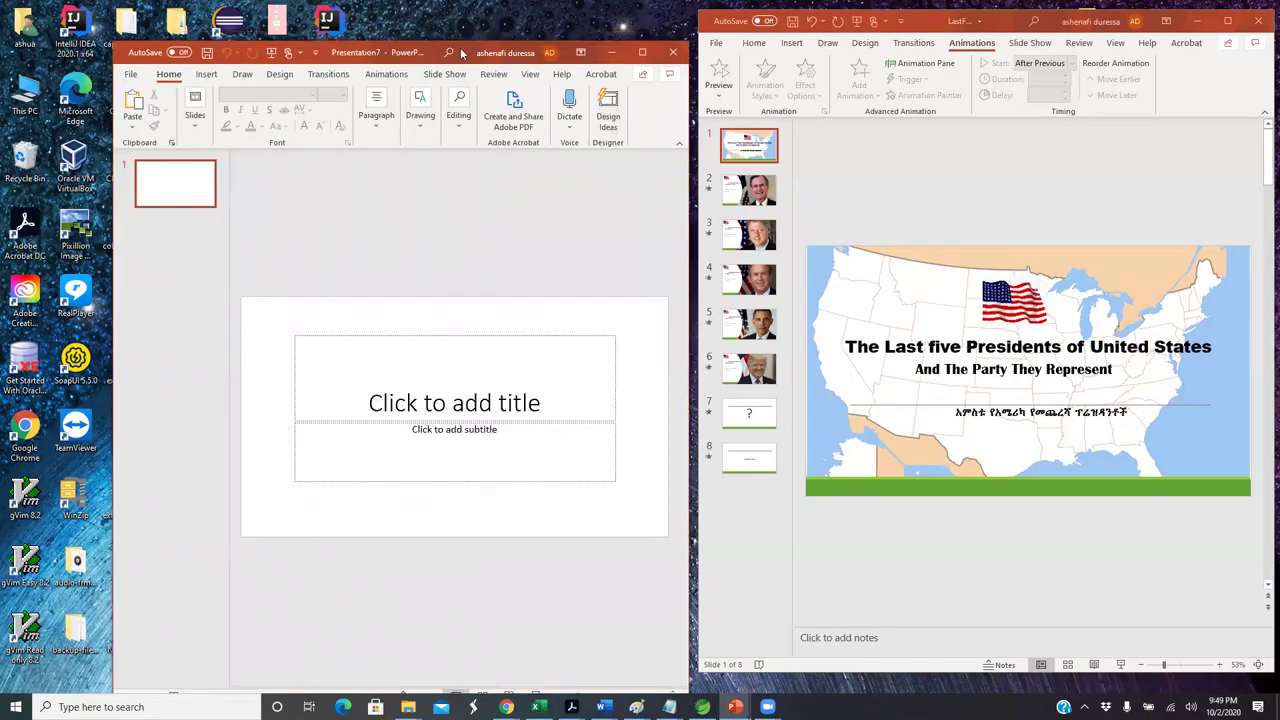
# - Position and resize the Presentation7 window on the left so both presentations show side by side
pyautogui.moveTo(400, 52); pyautogui.dragTo(294, 18)
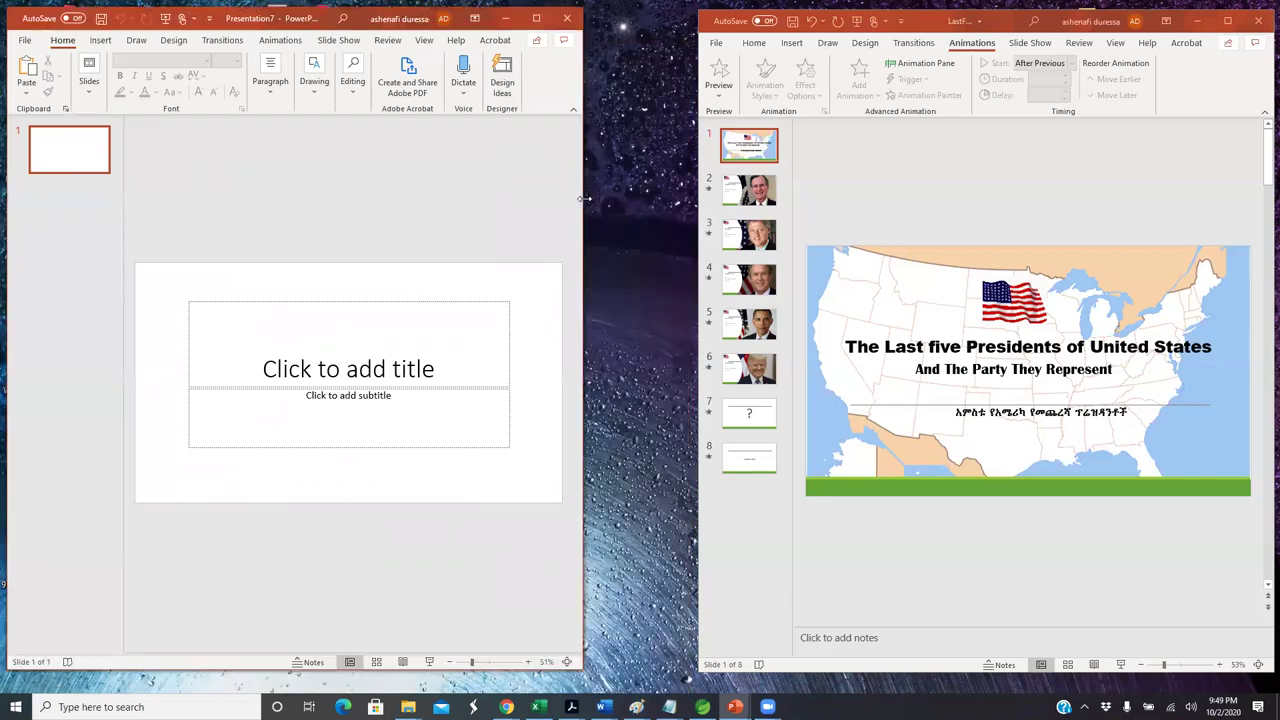
pyautogui.moveTo(585, 199); pyautogui.dragTo(724, 200)
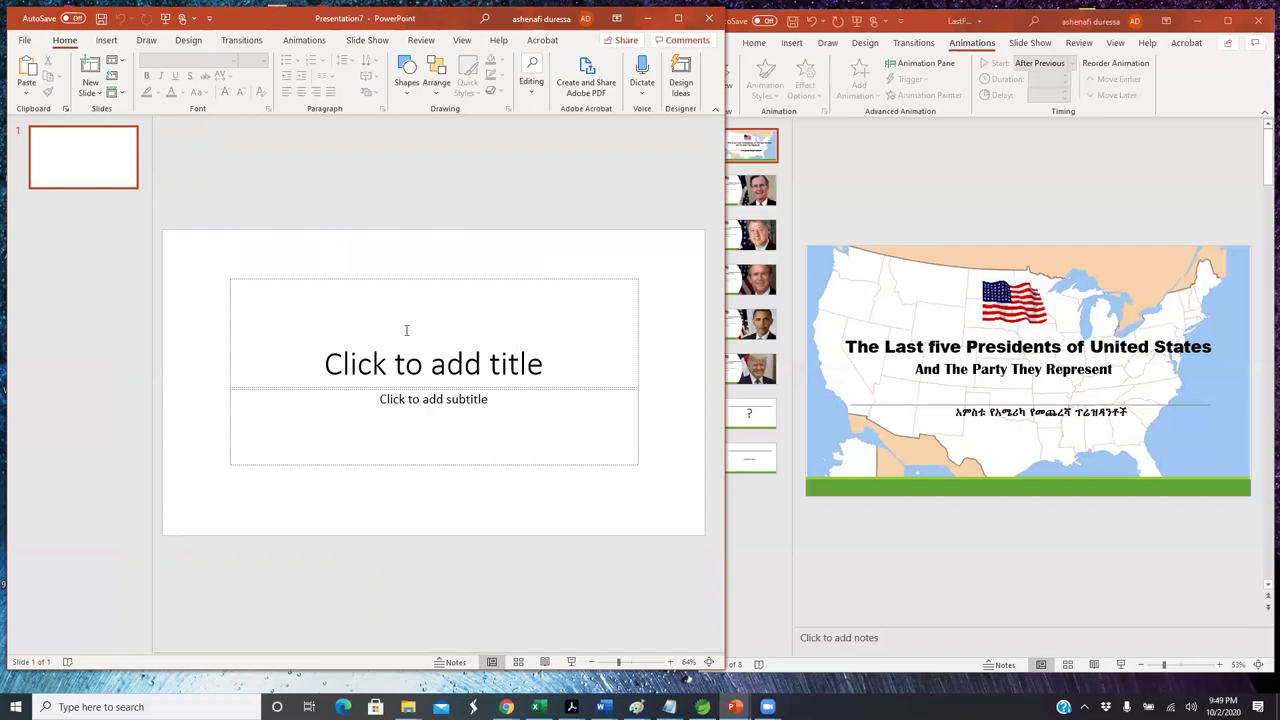
pyautogui.moveTo(723, 132); pyautogui.dragTo(725, 135)
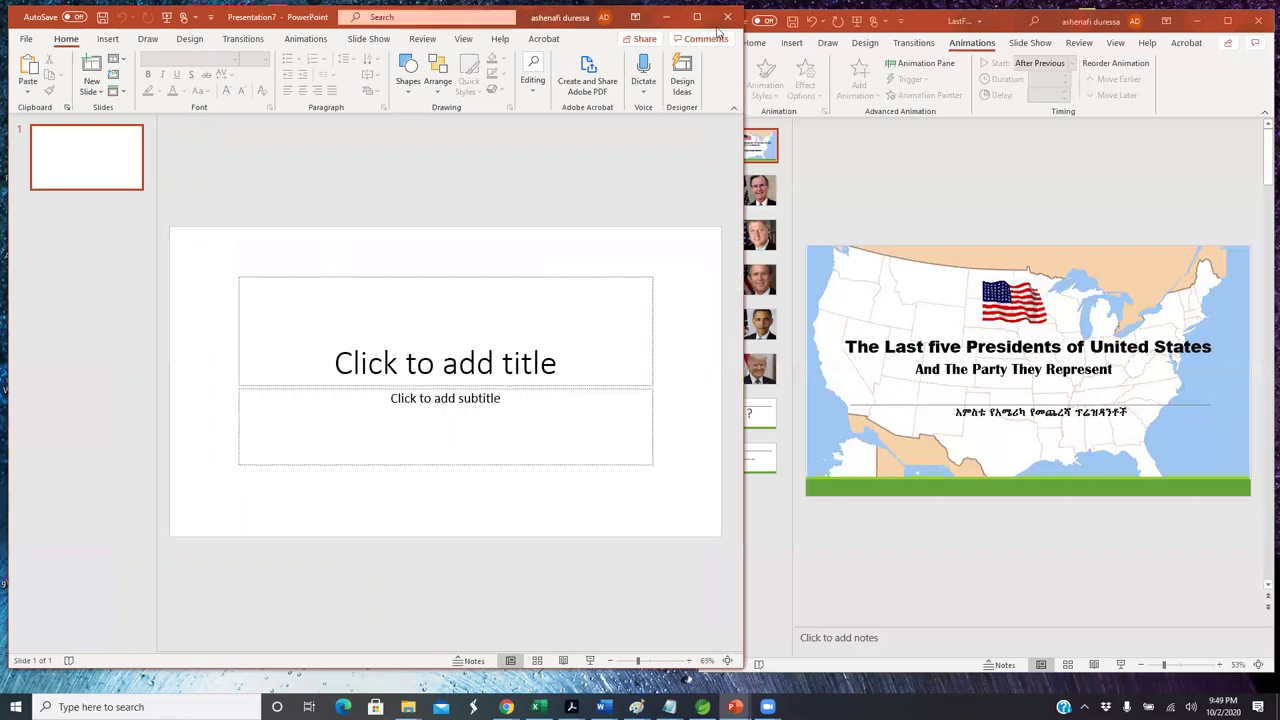
pyautogui.doubleClick(716, 28)
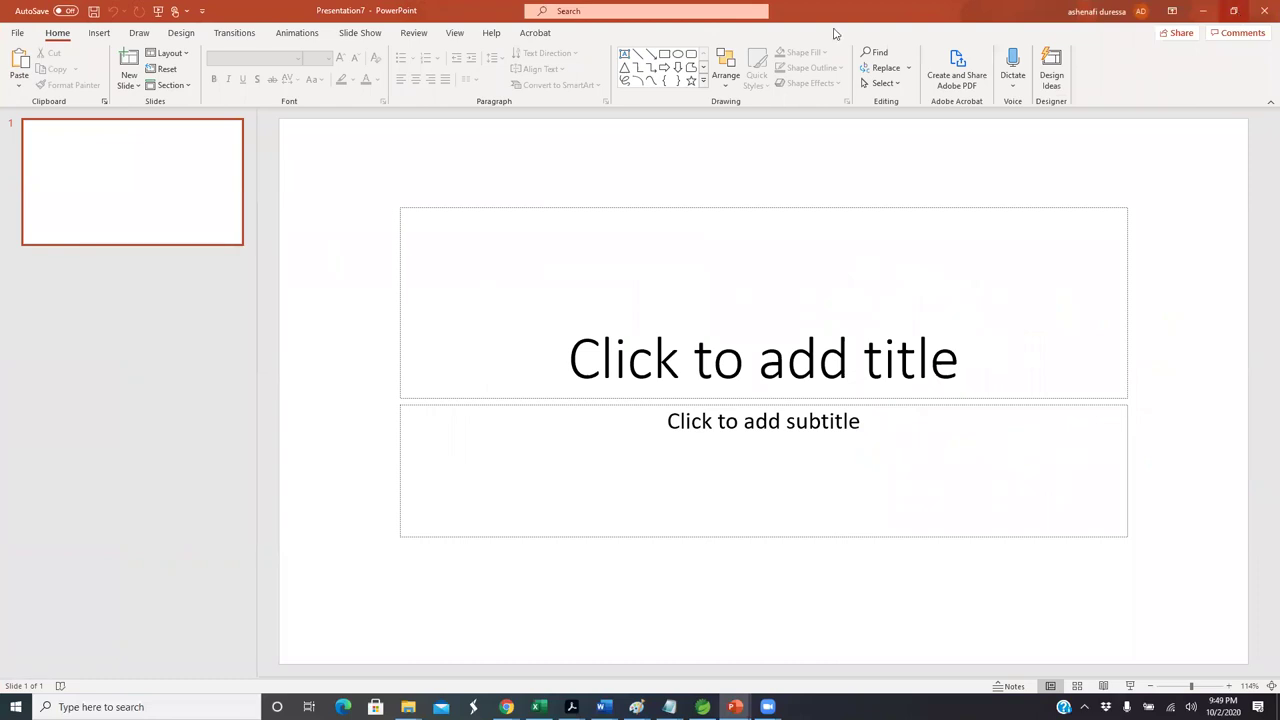
pyautogui.click(1236, 12)
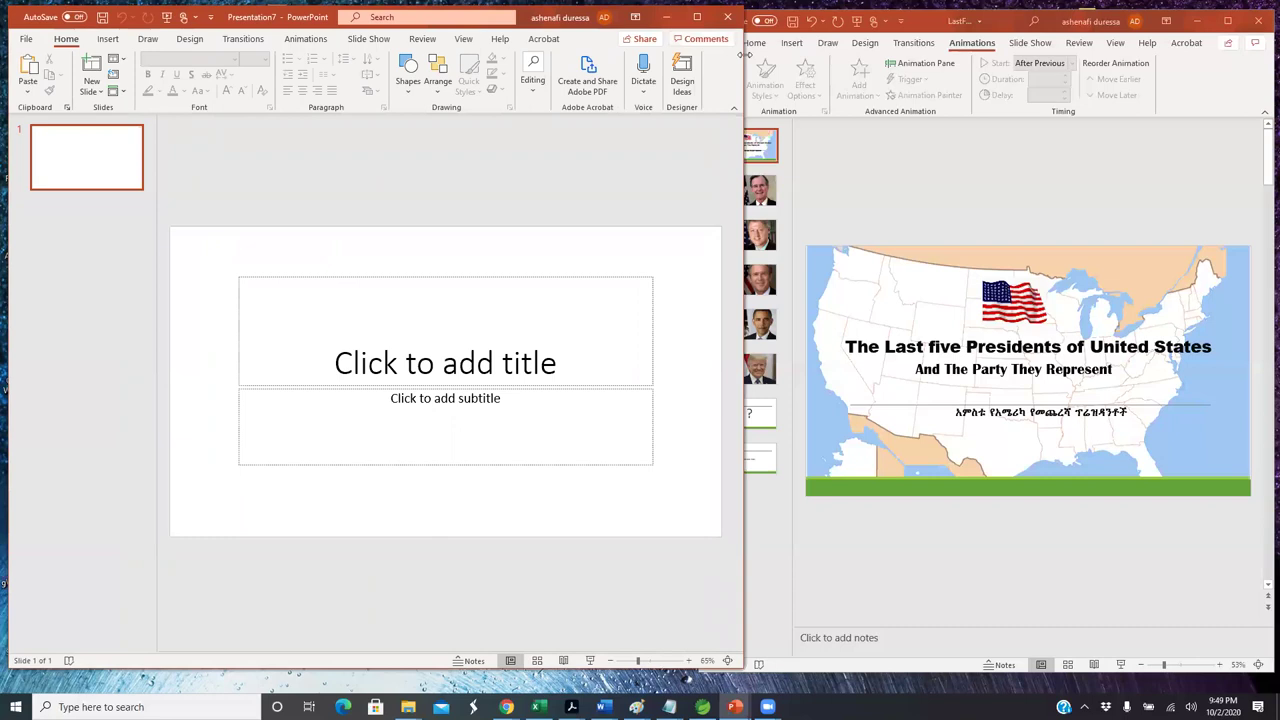
pyautogui.moveTo(745, 55); pyautogui.dragTo(790, 82)
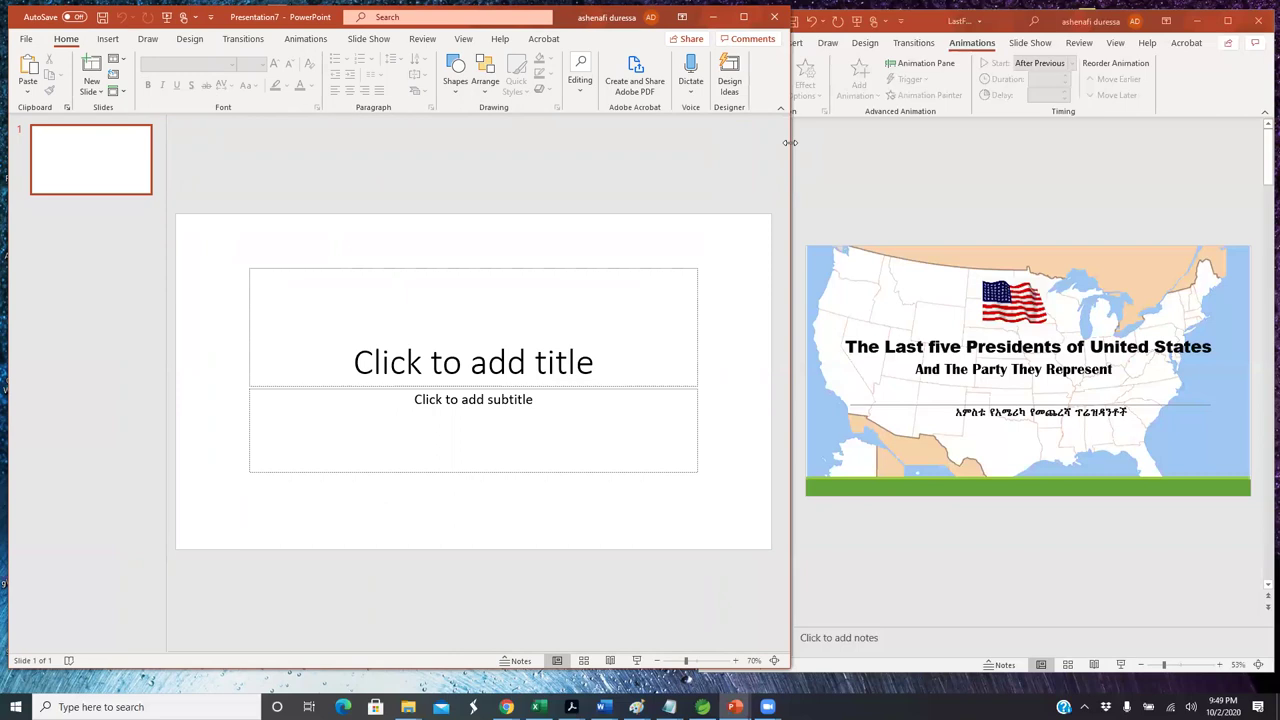
pyautogui.moveTo(789, 143); pyautogui.dragTo(752, 143)
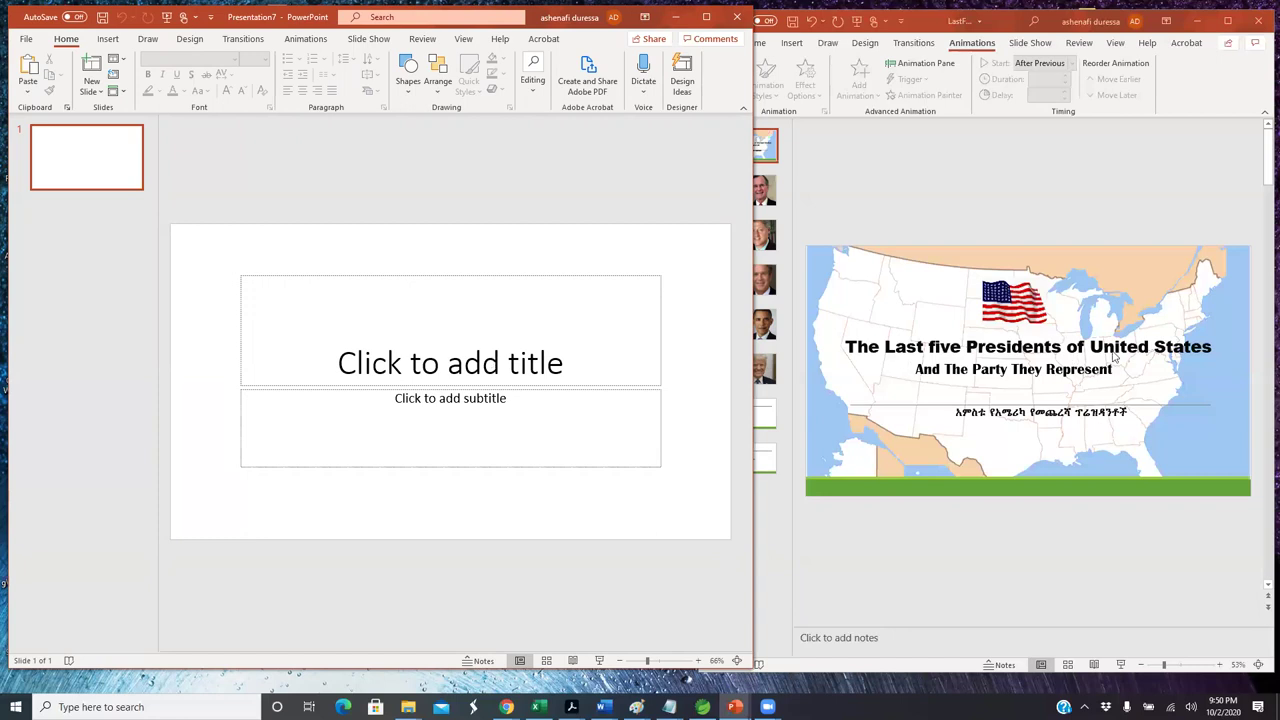
# - Type 'The Last five Presidents of United States' into the new slide's title, comparing with the original deck
pyautogui.click(409, 352)
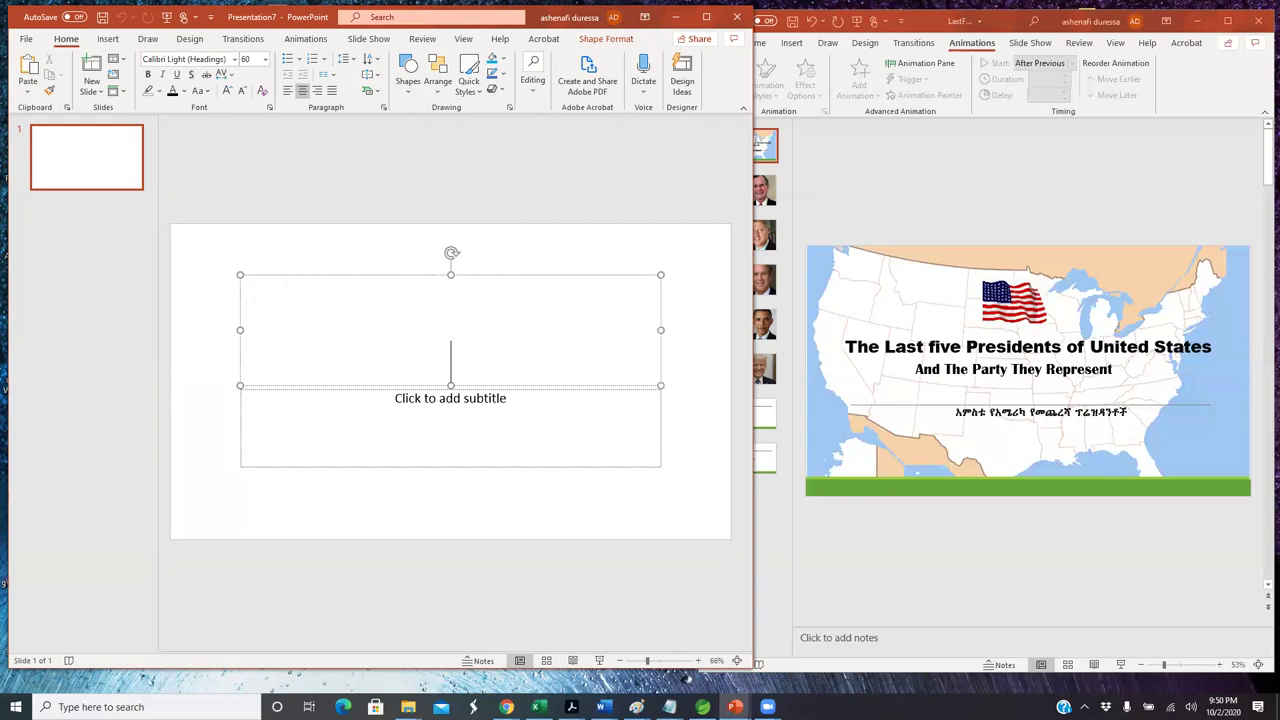
pyautogui.write('The ')
pyautogui.write('Last five Pr')
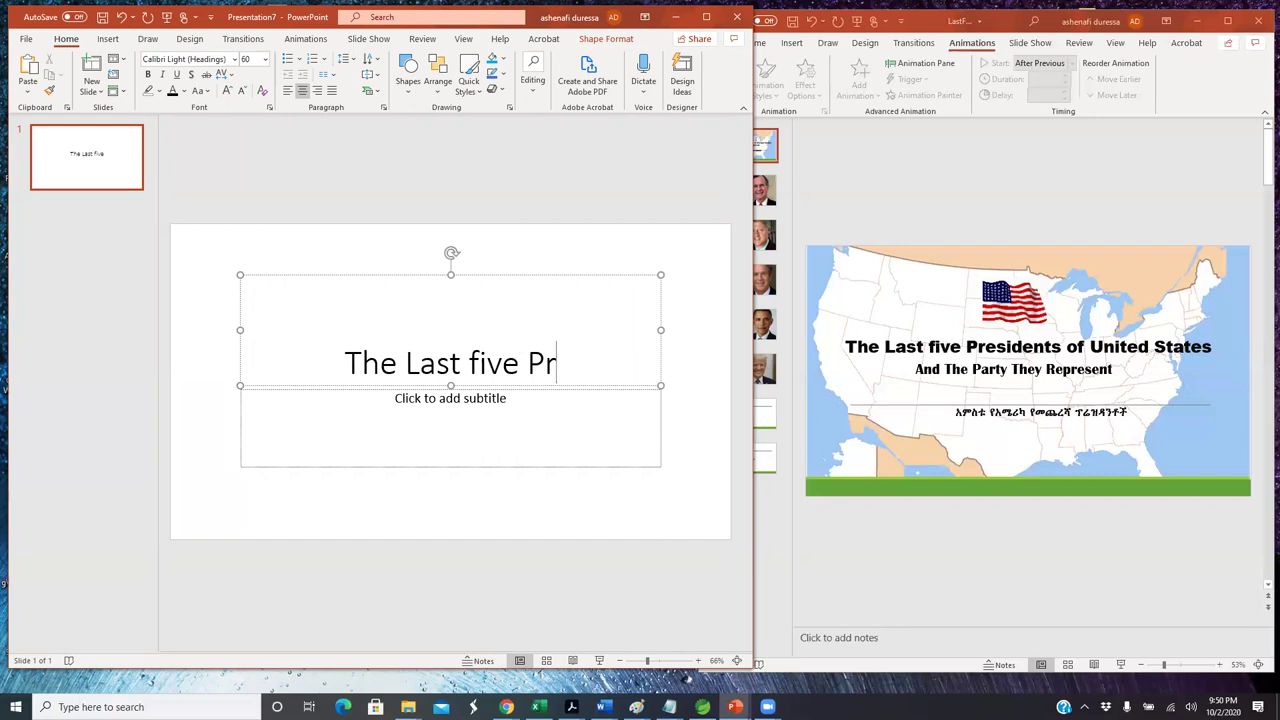
pyautogui.write('esiden')
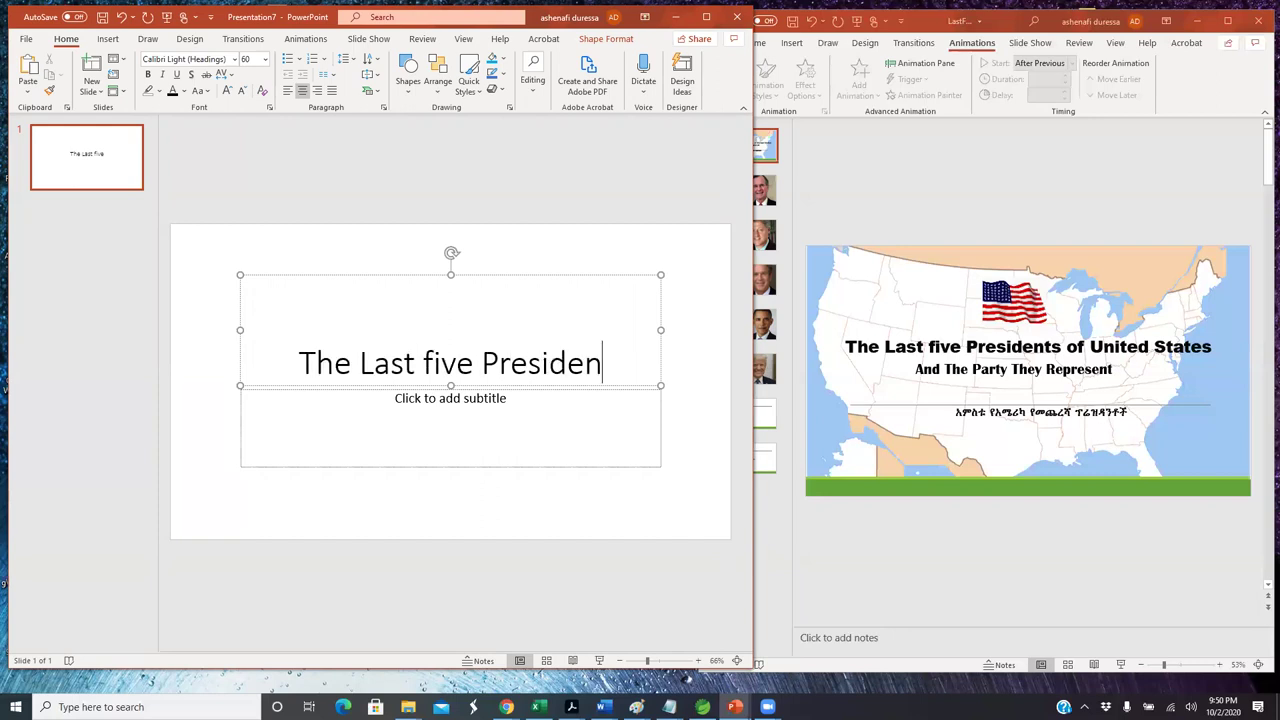
pyautogui.write('ts of Unit')
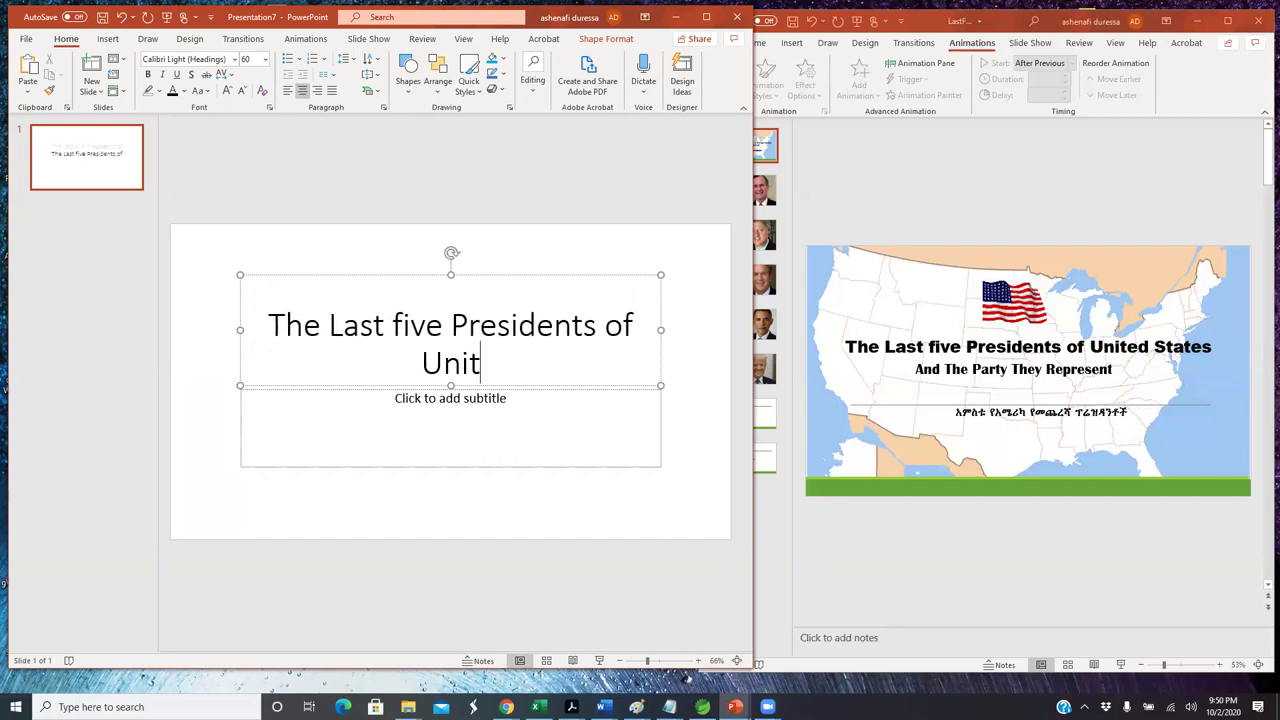
pyautogui.write('ed States')
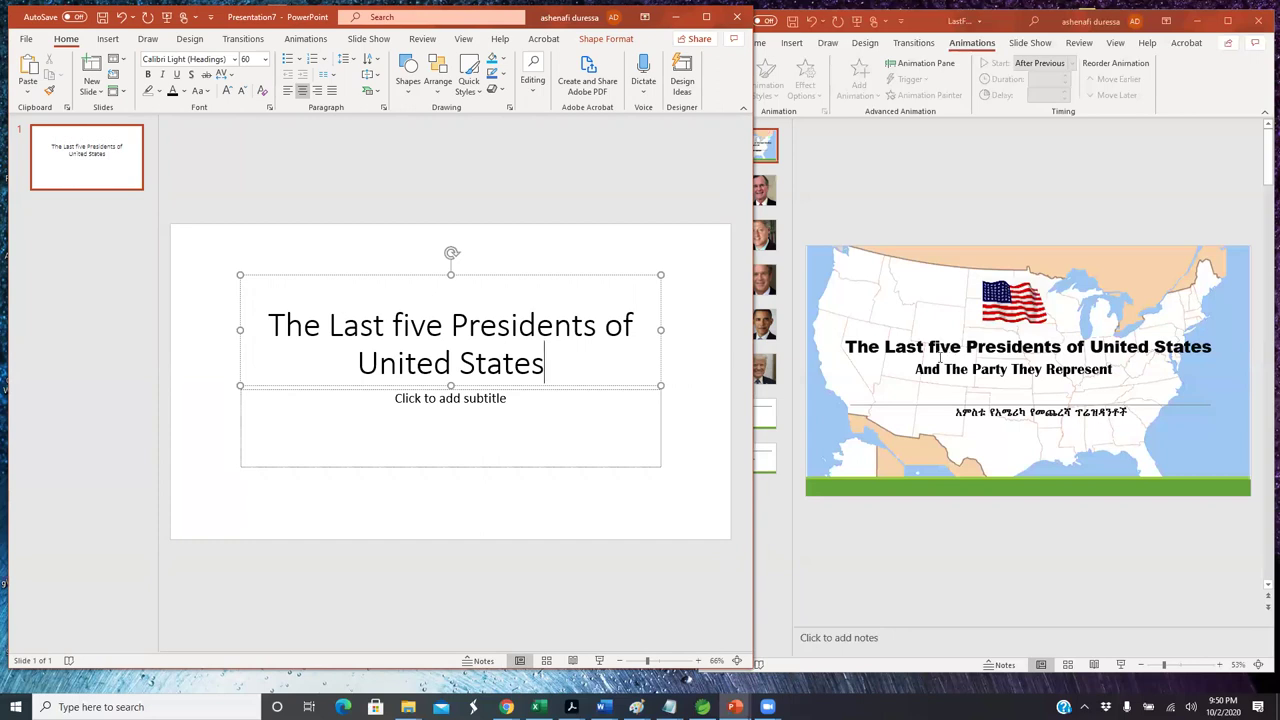
pyautogui.click(943, 346)
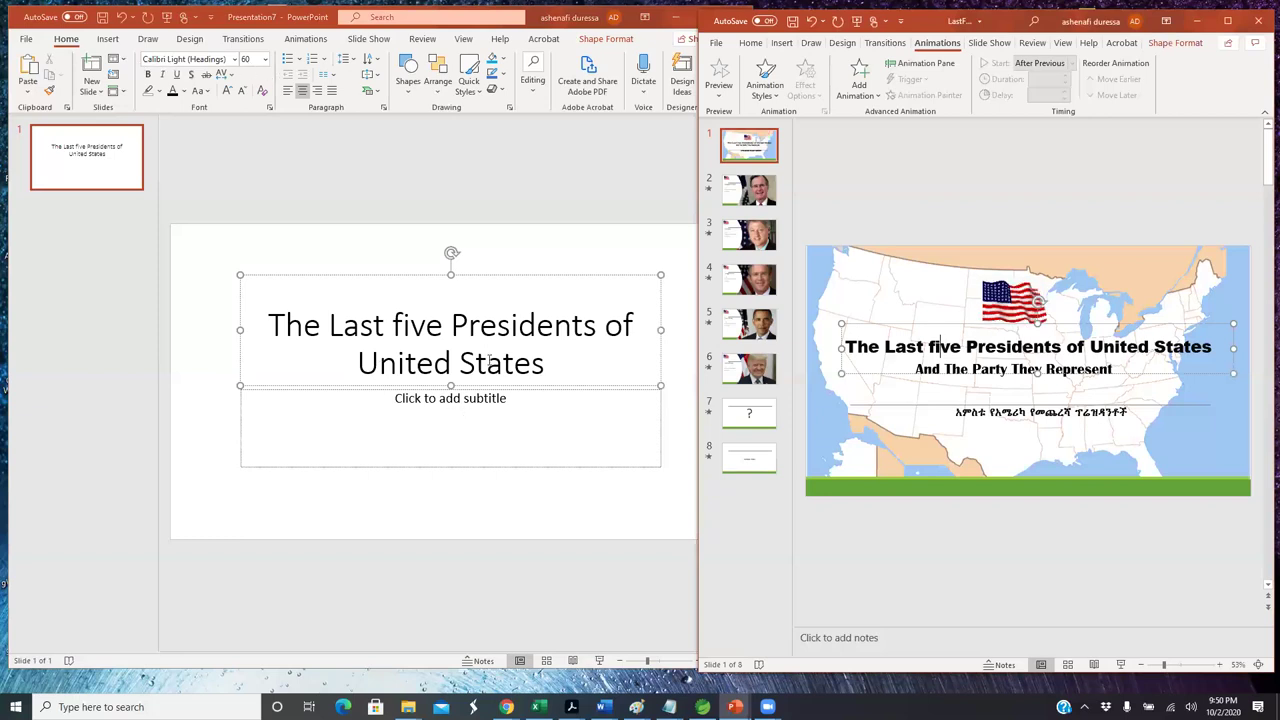
pyautogui.click(406, 269)
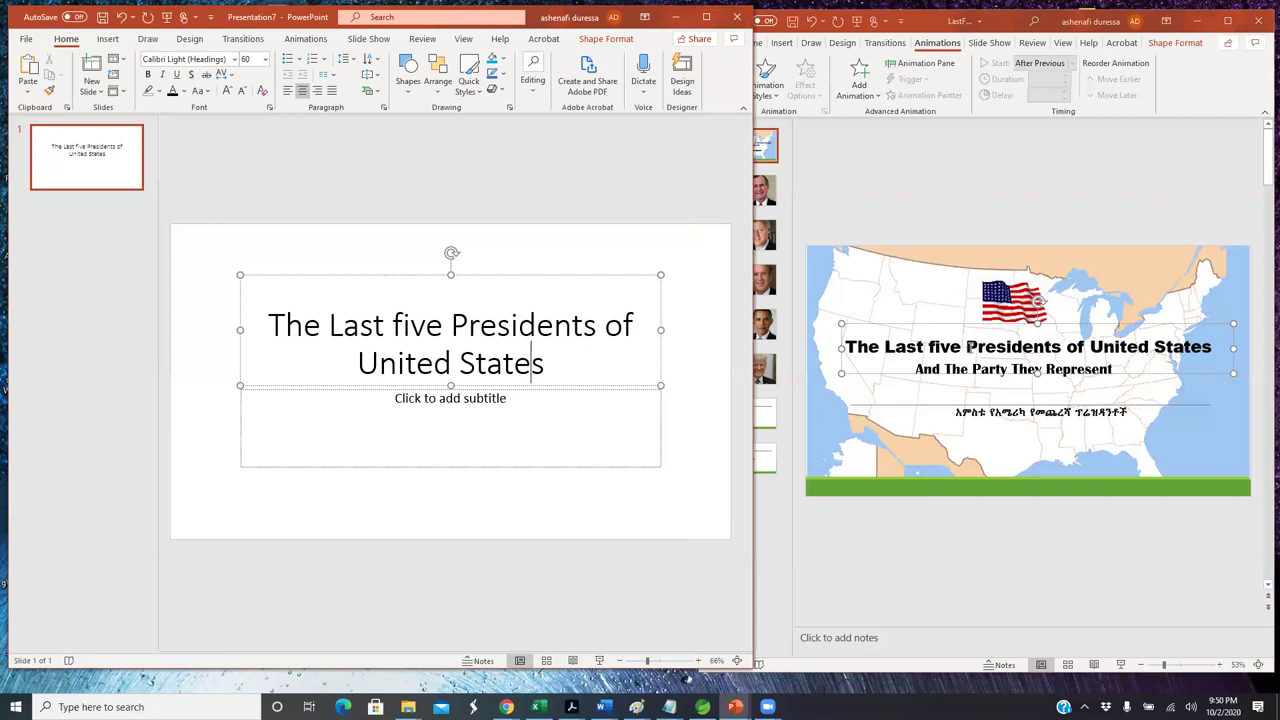
# - Check the original deck's title font on the Home tab, then return to the new title
pyautogui.click(971, 348)
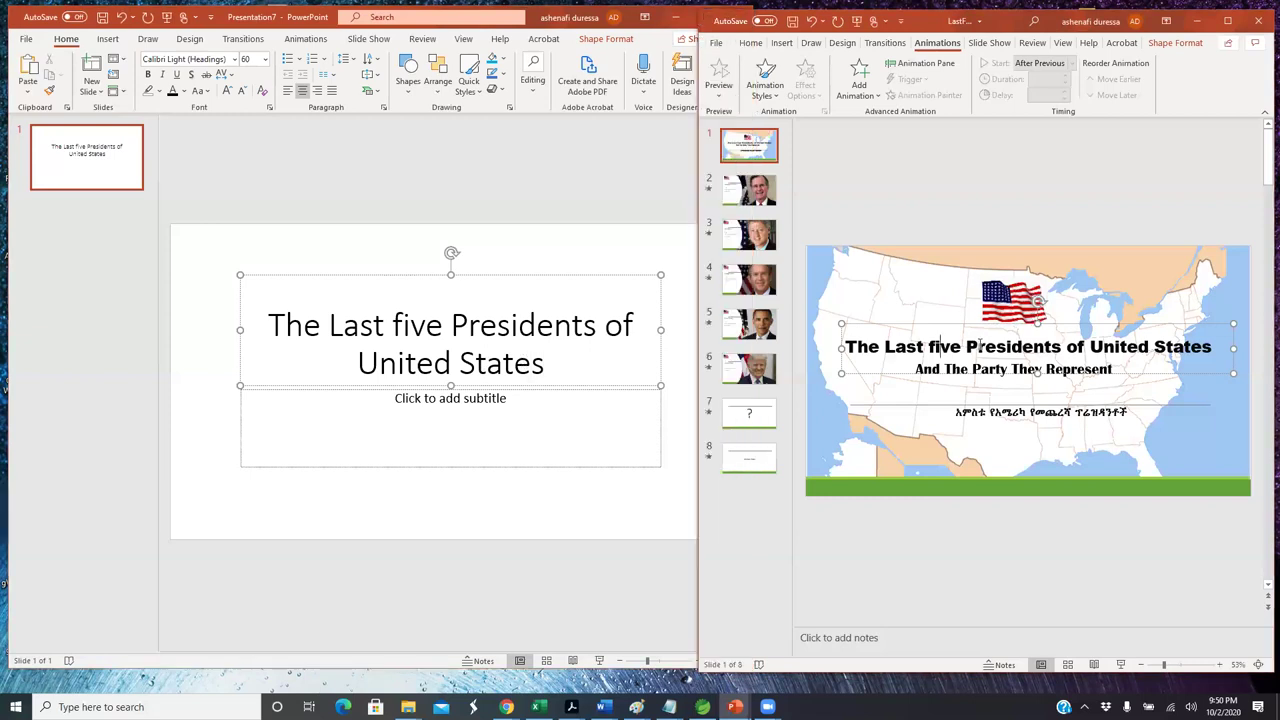
pyautogui.click(750, 42)
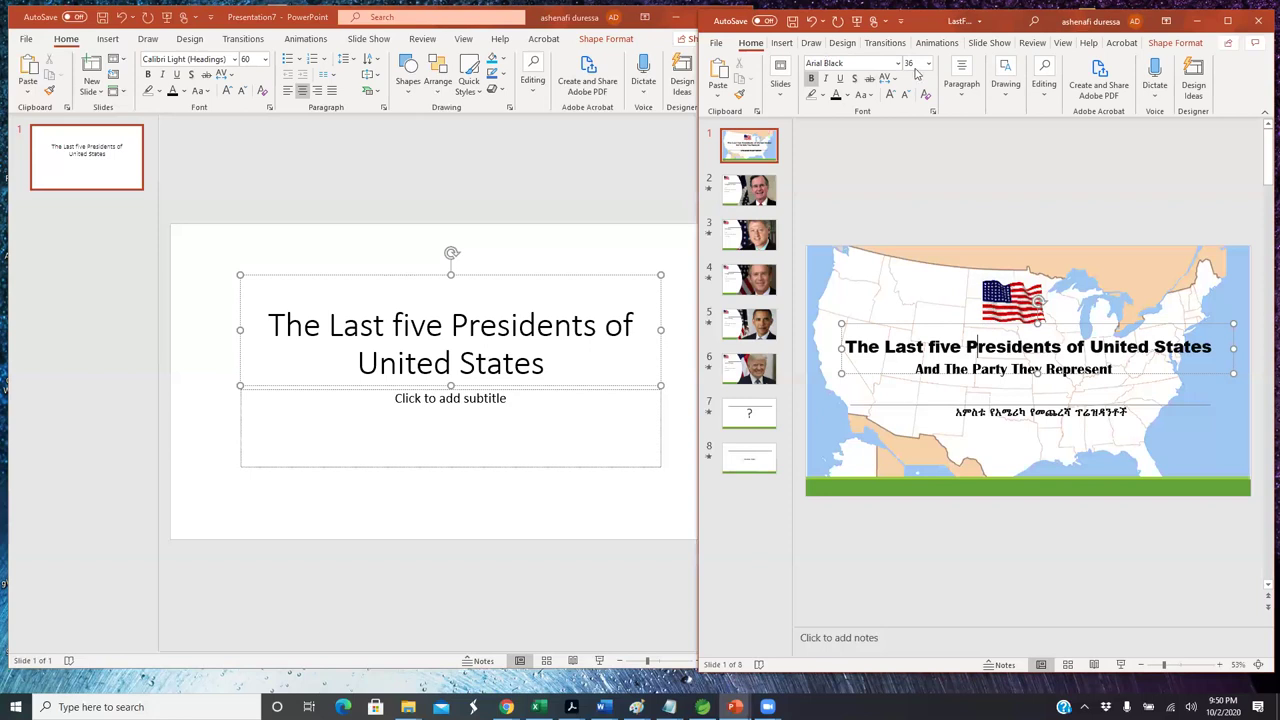
pyautogui.click(1005, 347)
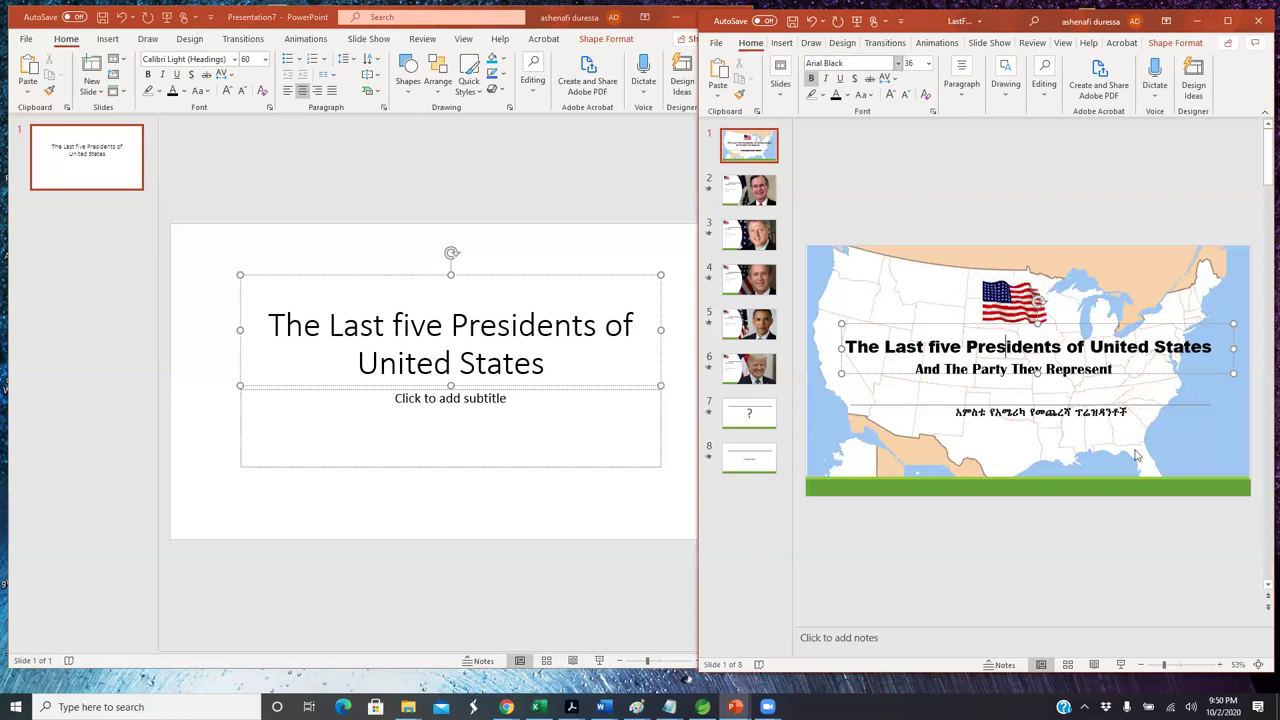
pyautogui.click(546, 362)
# - Set the whole title to Arial Black at size 36
pyautogui.keyDown('shift'); pyautogui.click(316, 327); pyautogui.keyUp('shift')
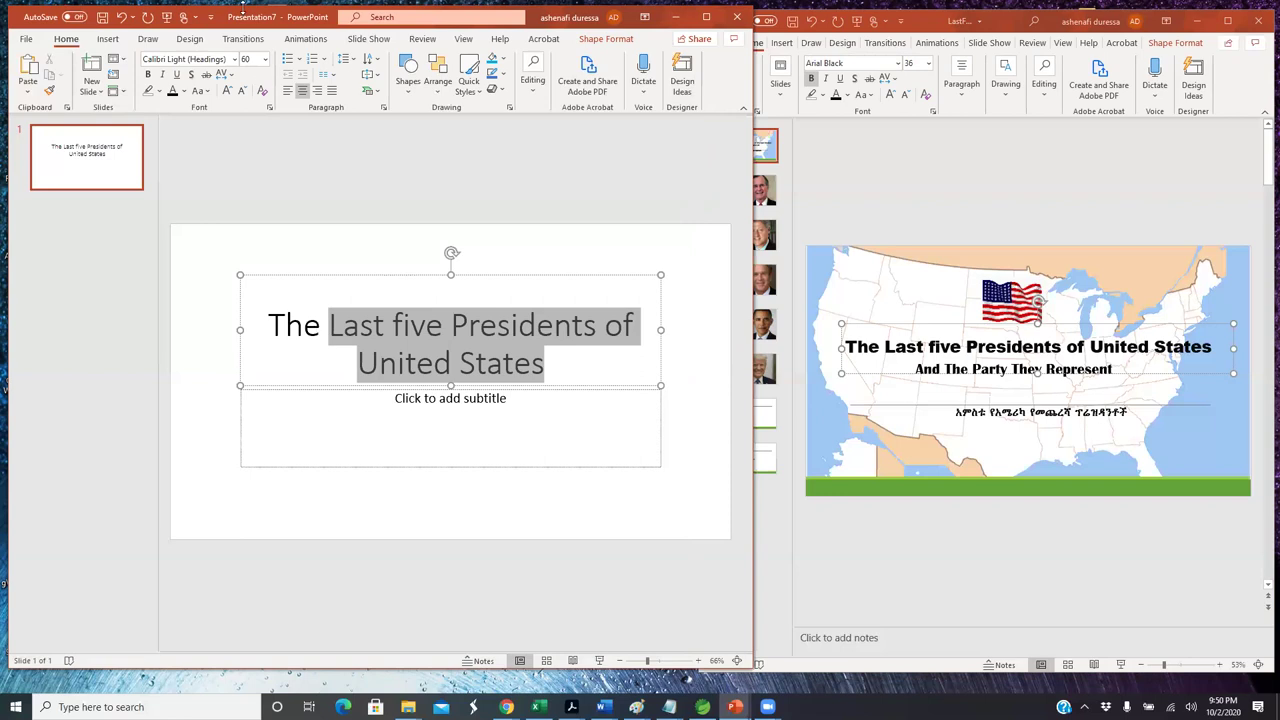
pyautogui.hotkey('ctrl', 'a')
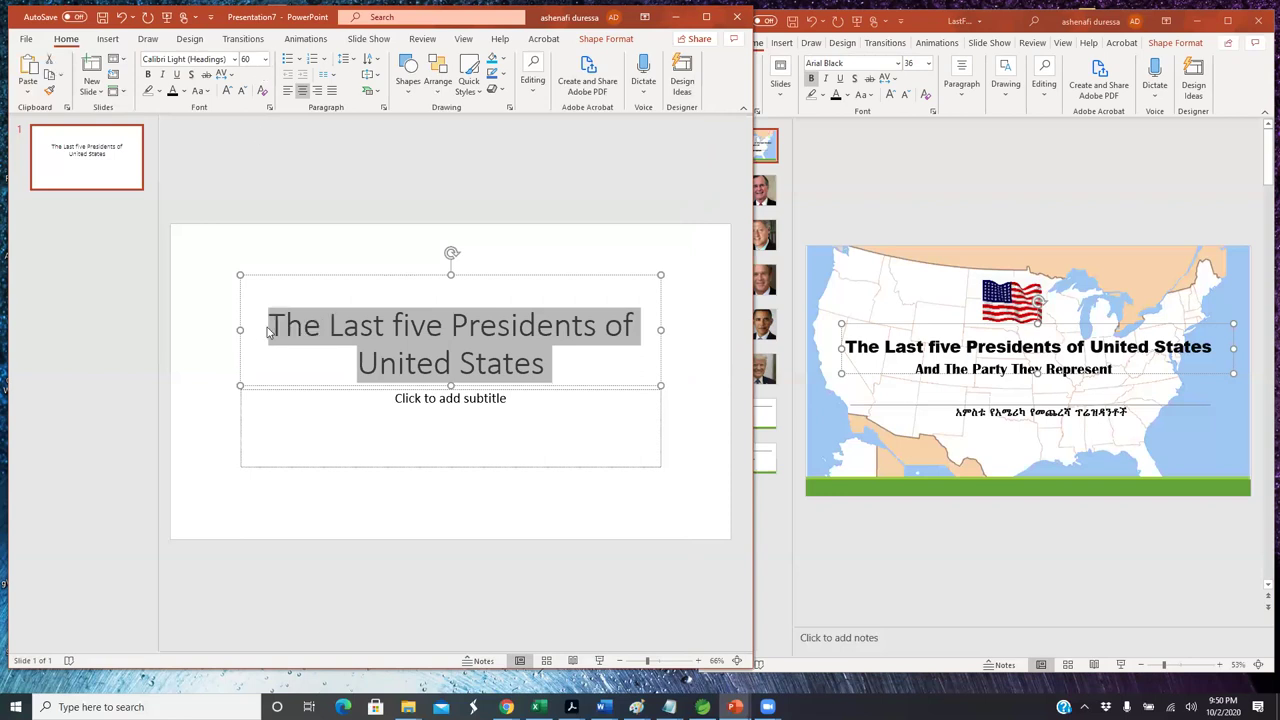
pyautogui.hotkey('alt', 'h')
pyautogui.press('f')
pyautogui.press('s')
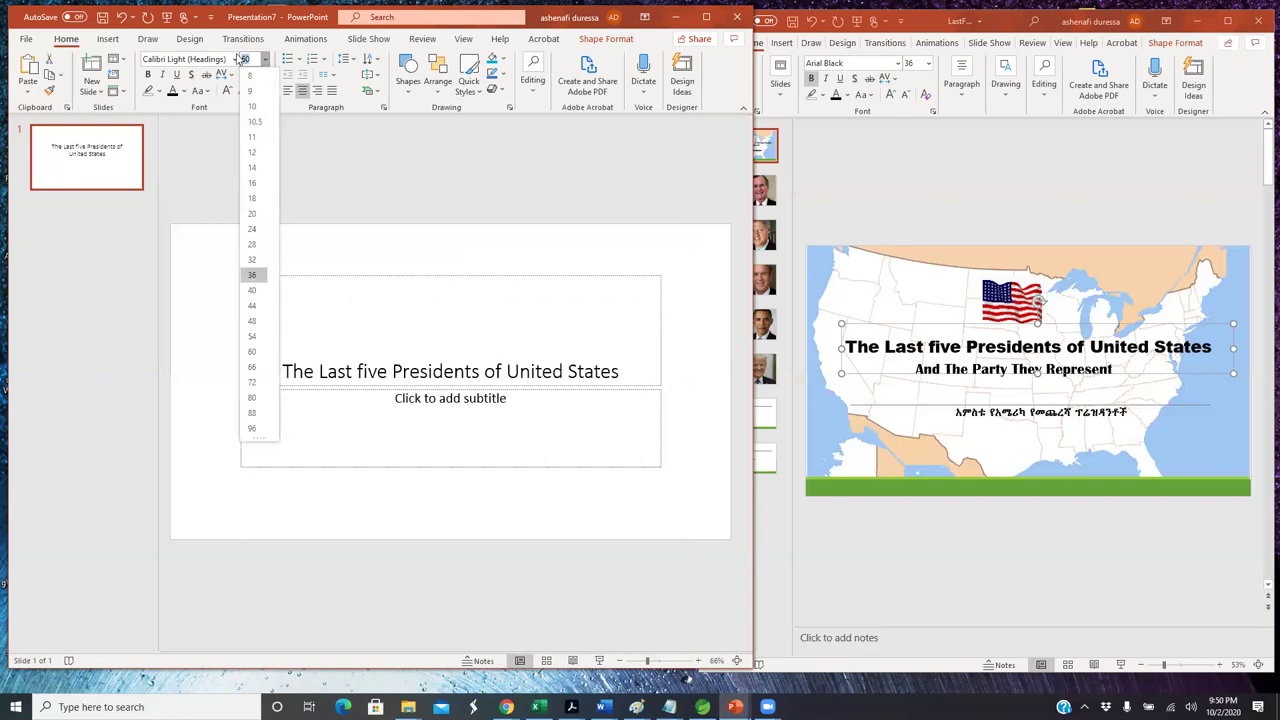
pyautogui.click(254, 277)
pyautogui.click(234, 59)
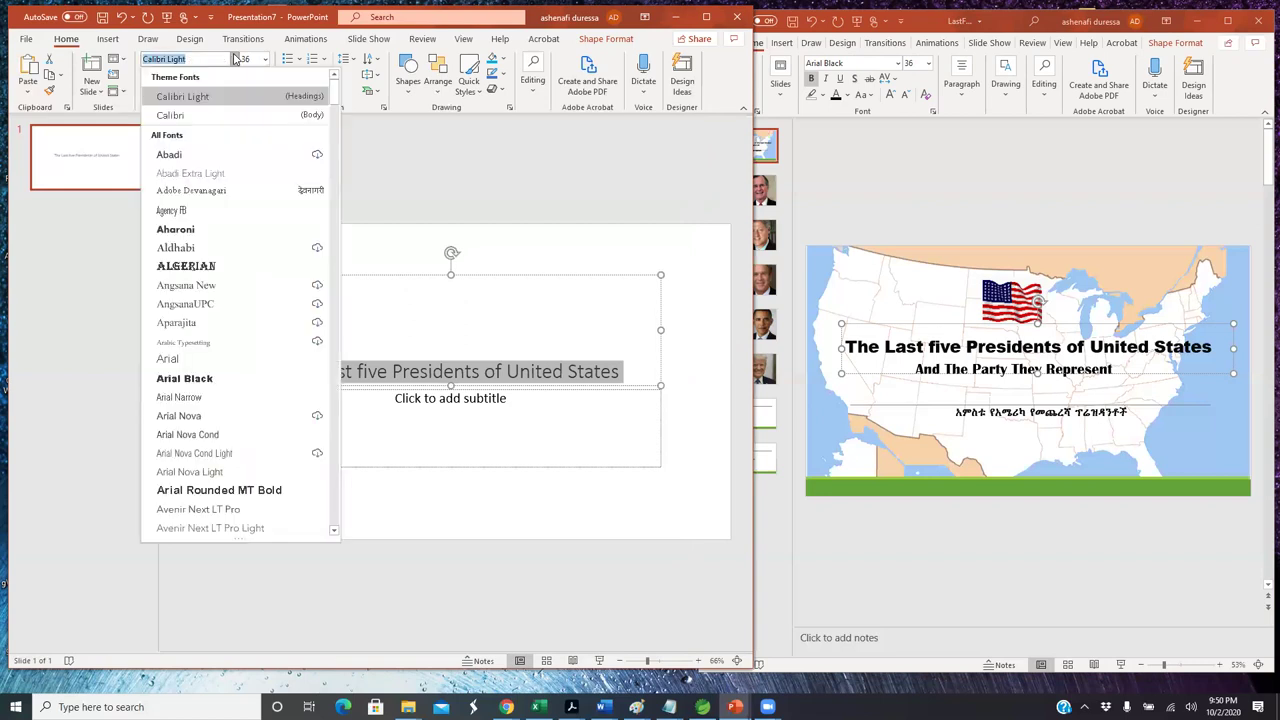
pyautogui.click(185, 378)
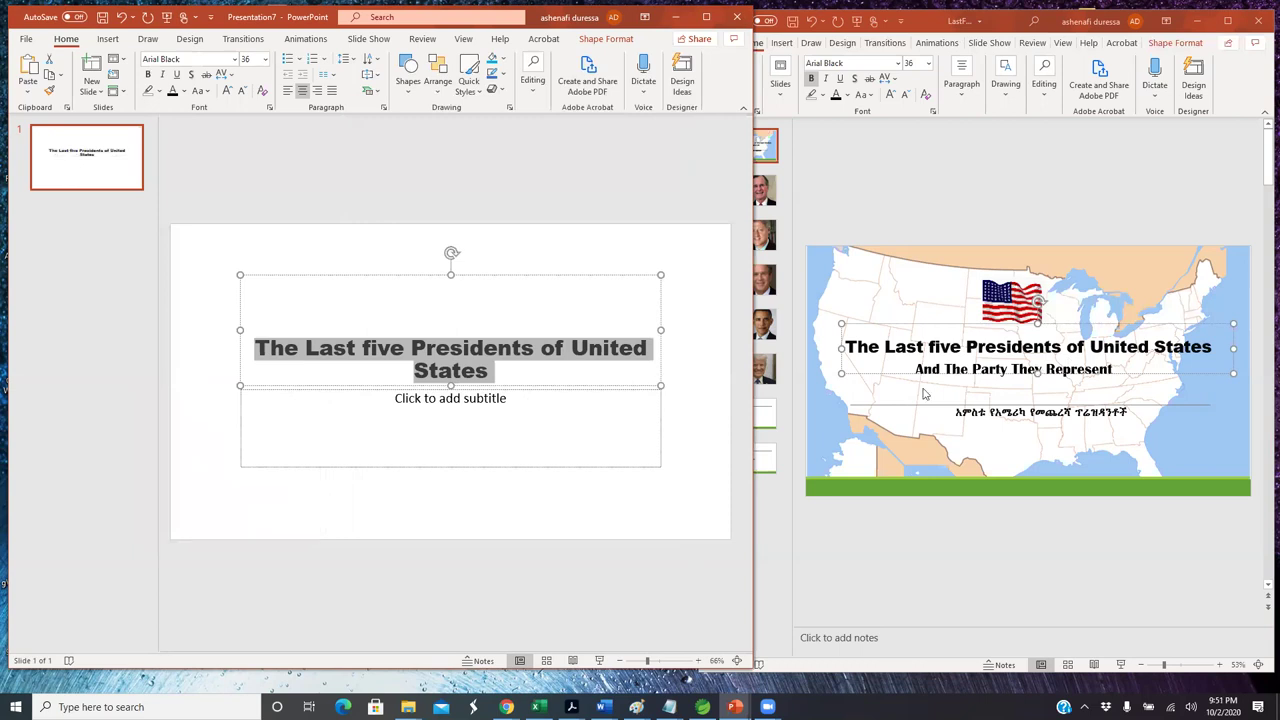
# - Begin the subtitle with 'The Party They Represent' below the title
pyautogui.click(550, 393)
pyautogui.write('and t')
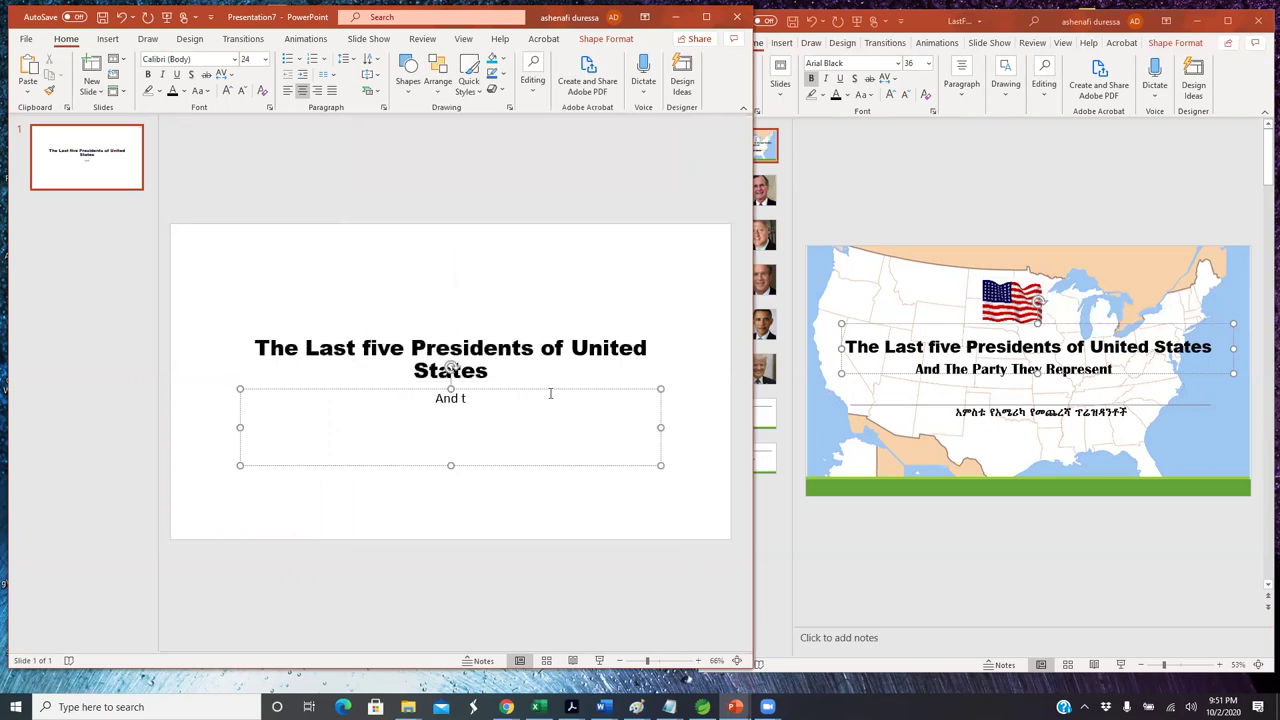
pyautogui.press('BackSpace')
pyautogui.write('Th')
pyautogui.write('e Party T')
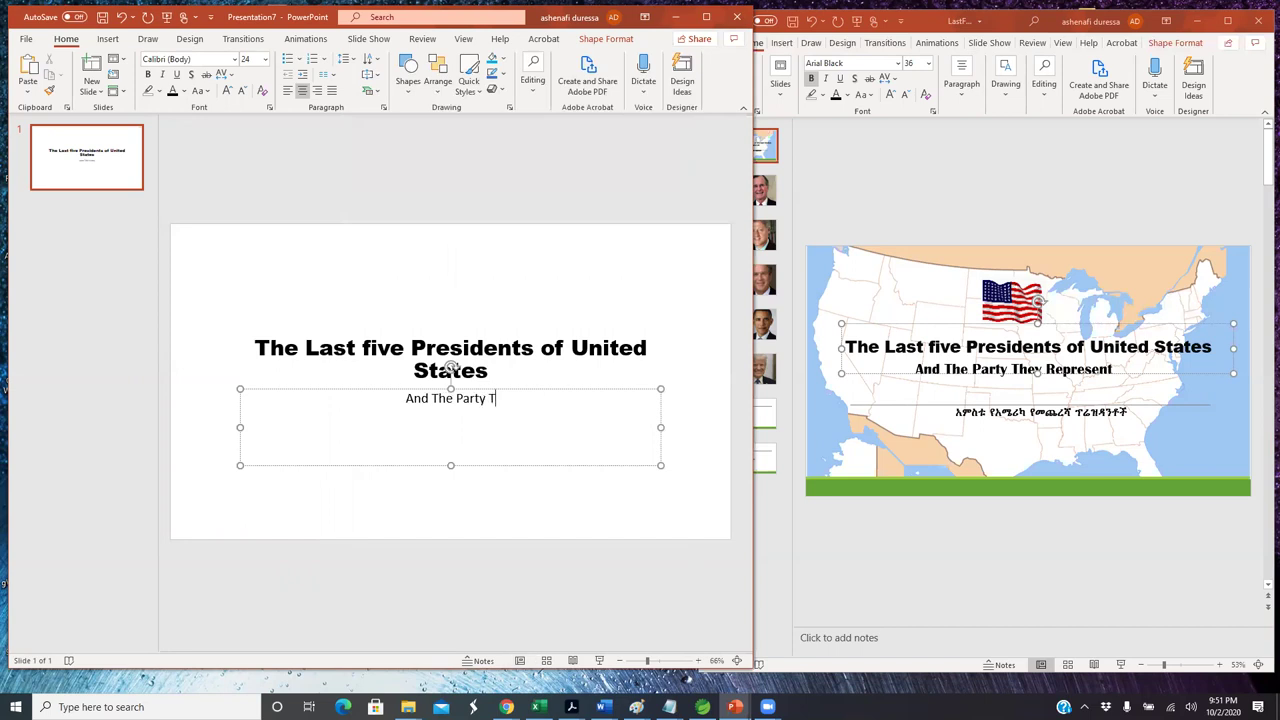
pyautogui.write('hey Re')
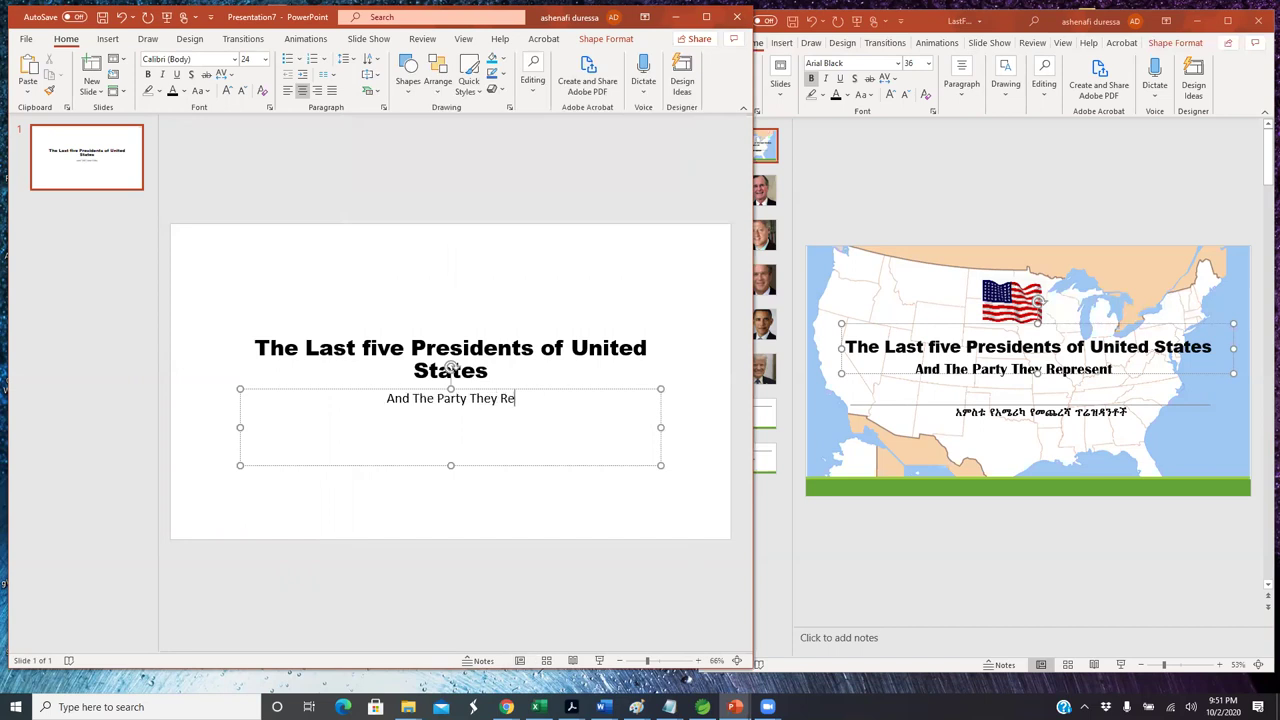
pyautogui.write('present')
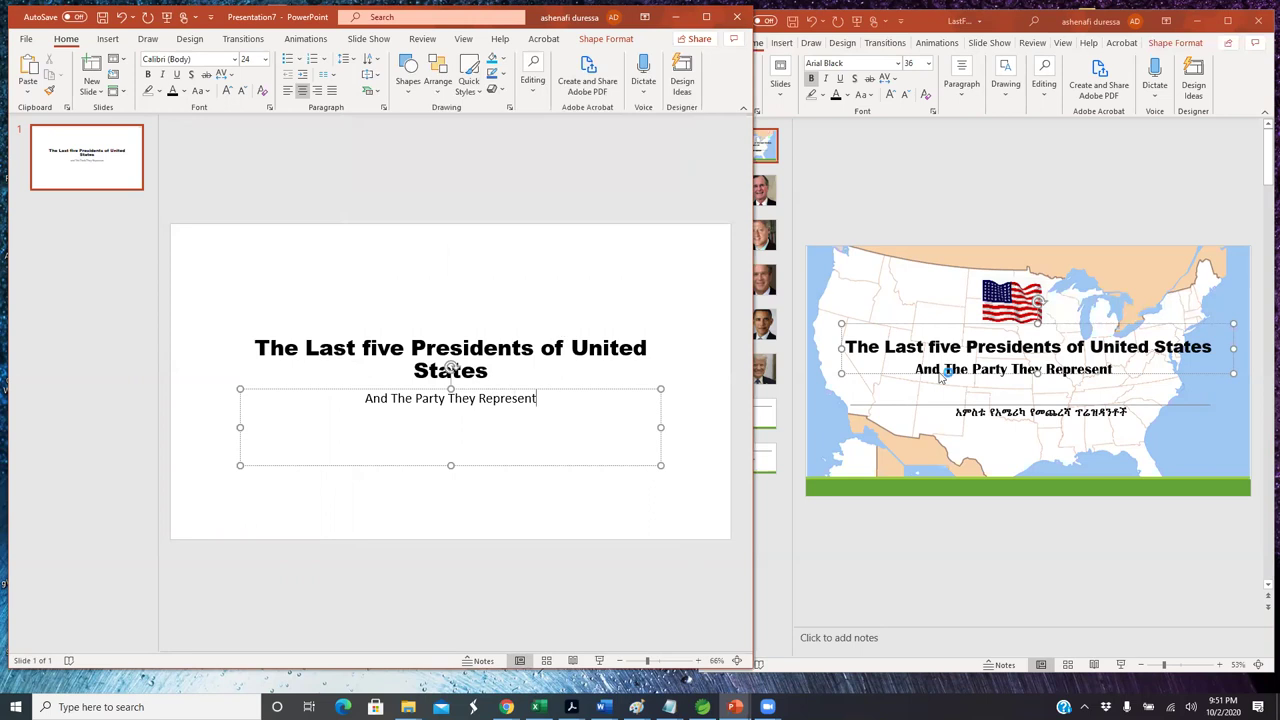
# - Match the reference subtitle by setting 'And The Party They Represent' to Arial Black, size 32
pyautogui.click(1000, 372)
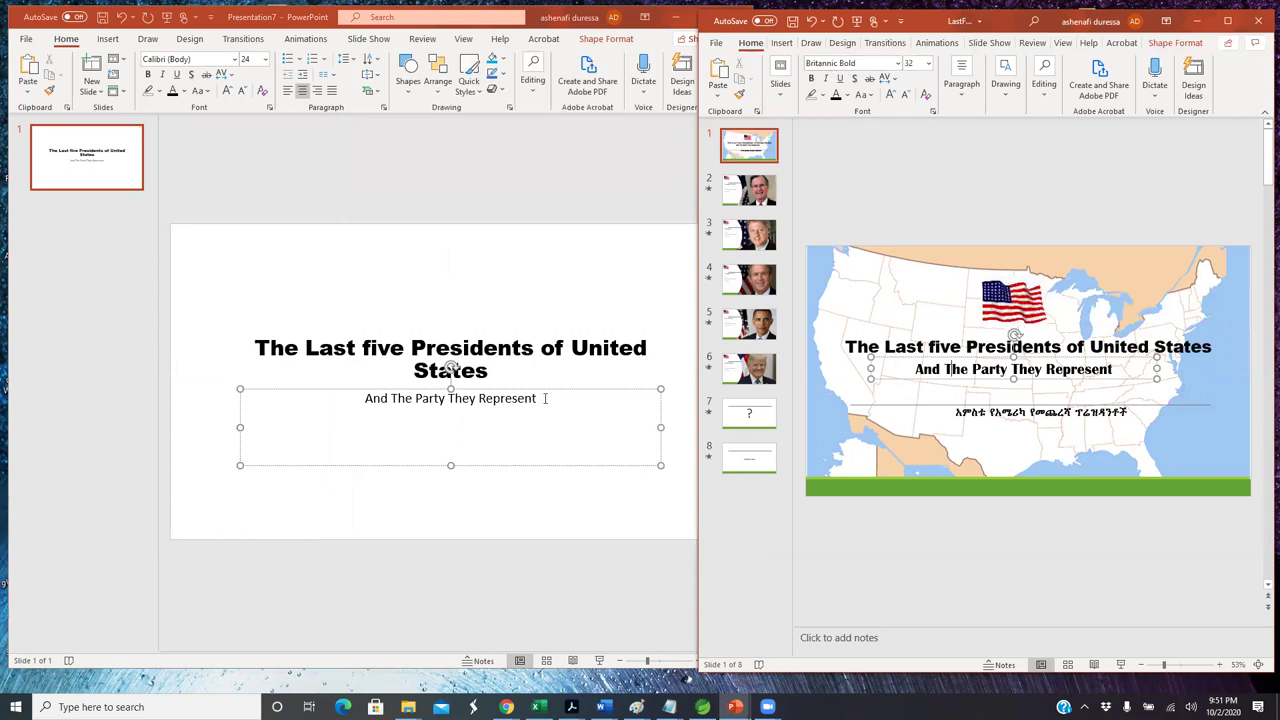
pyautogui.click(353, 398)
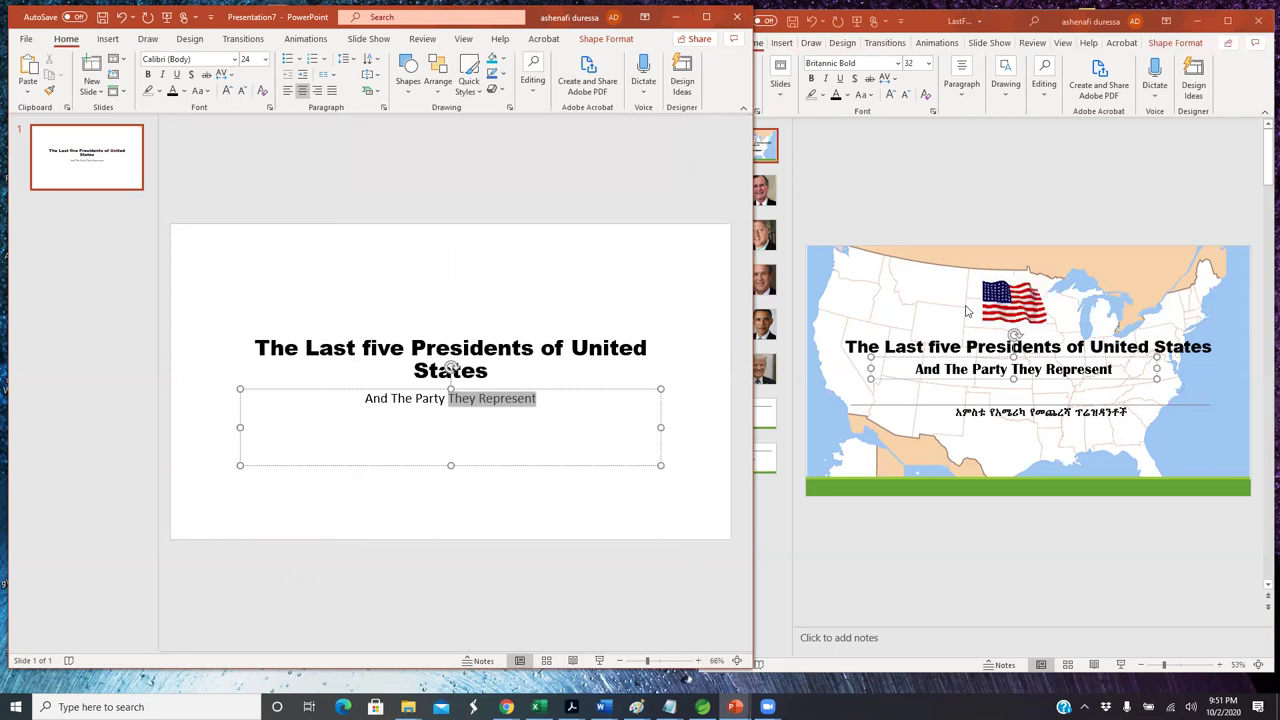
pyautogui.hotkey('ctrl', 'a')
pyautogui.click(993, 370)
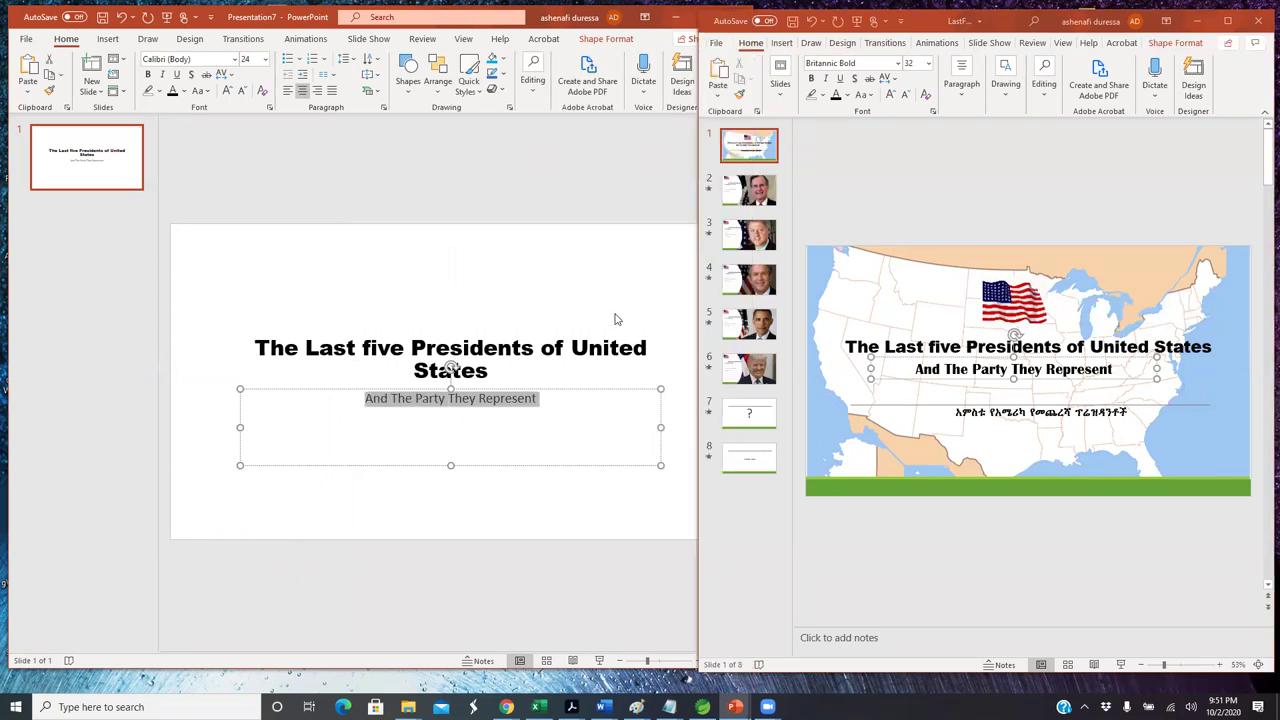
pyautogui.click(565, 402)
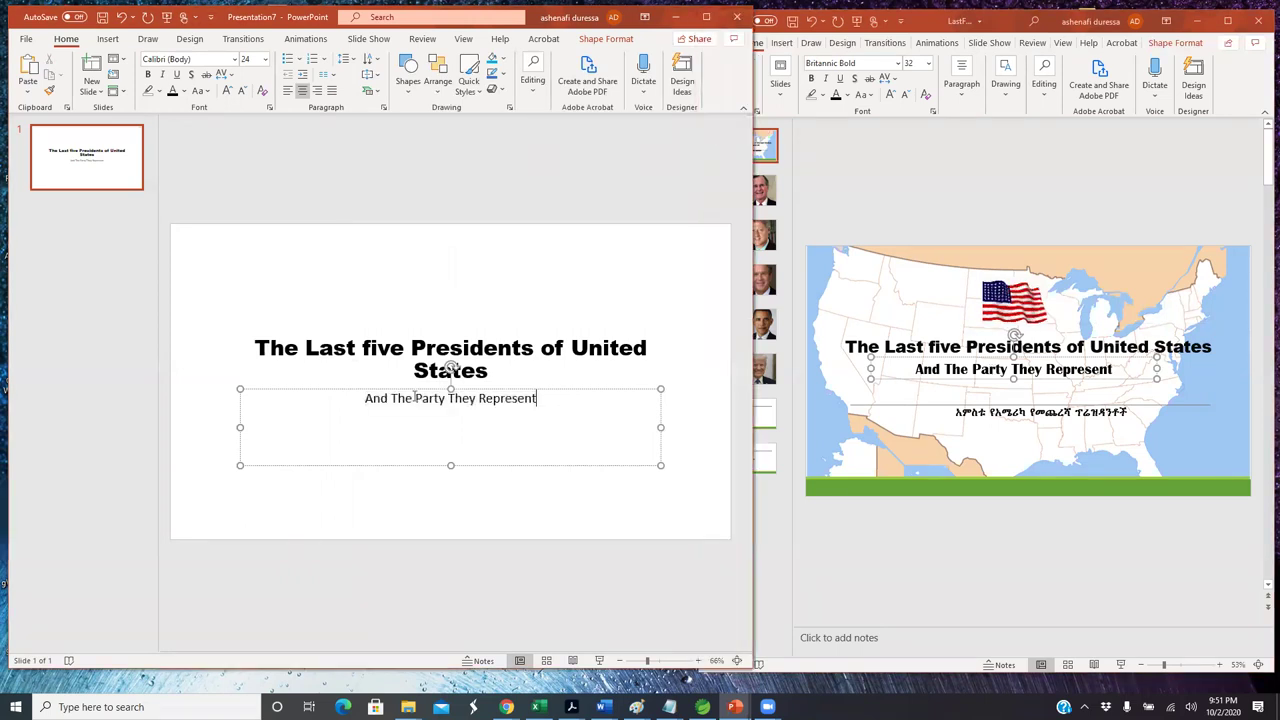
pyautogui.hotkey('ctrl', 'a')
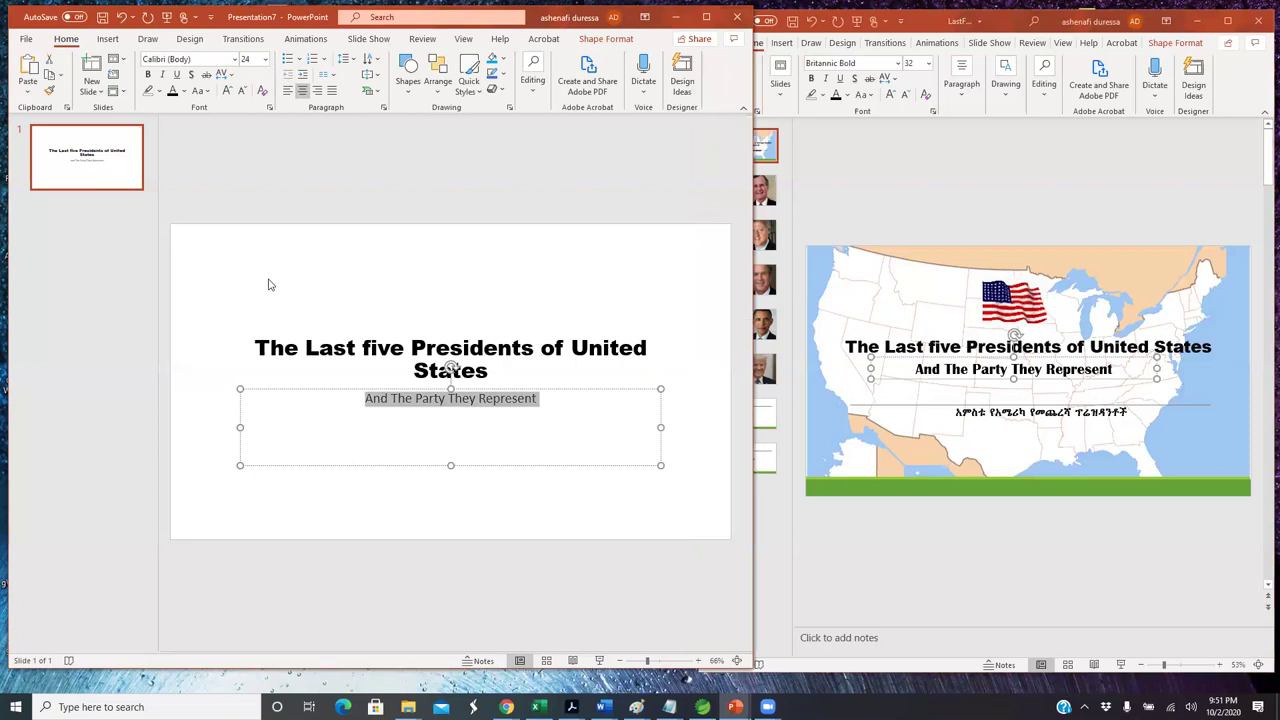
pyautogui.click(265, 59)
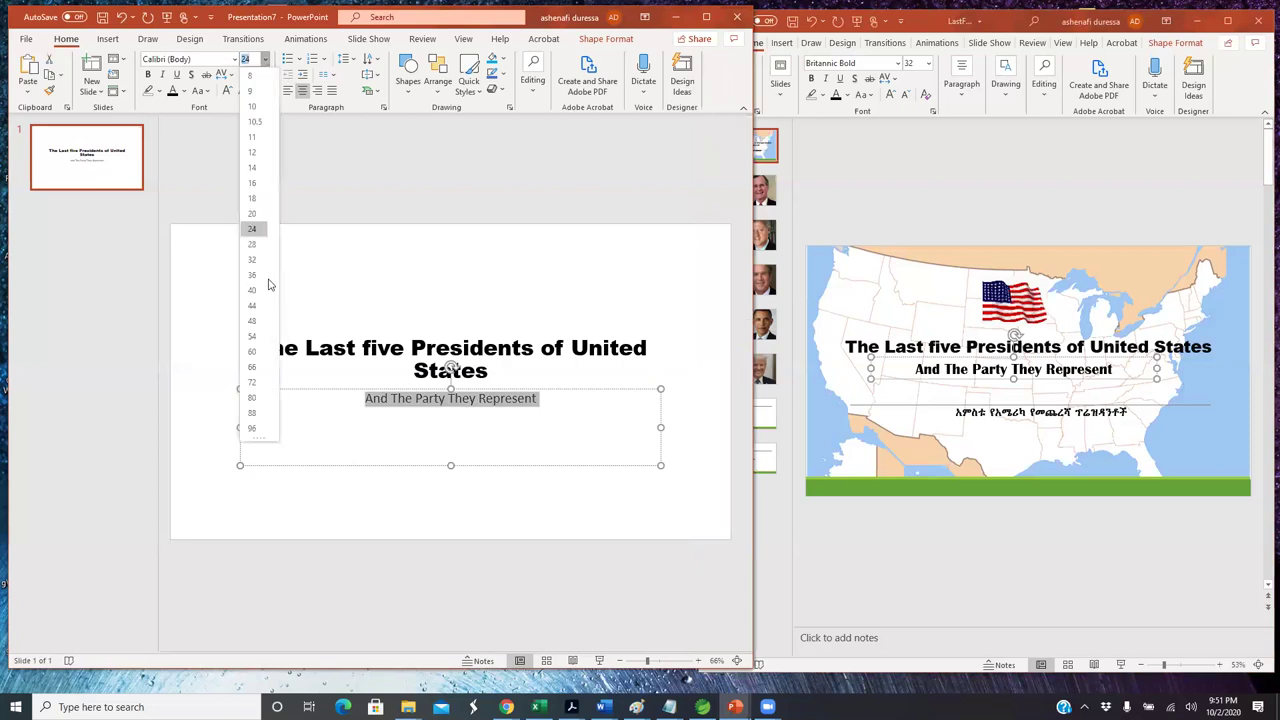
pyautogui.click(233, 60)
pyautogui.click(234, 60)
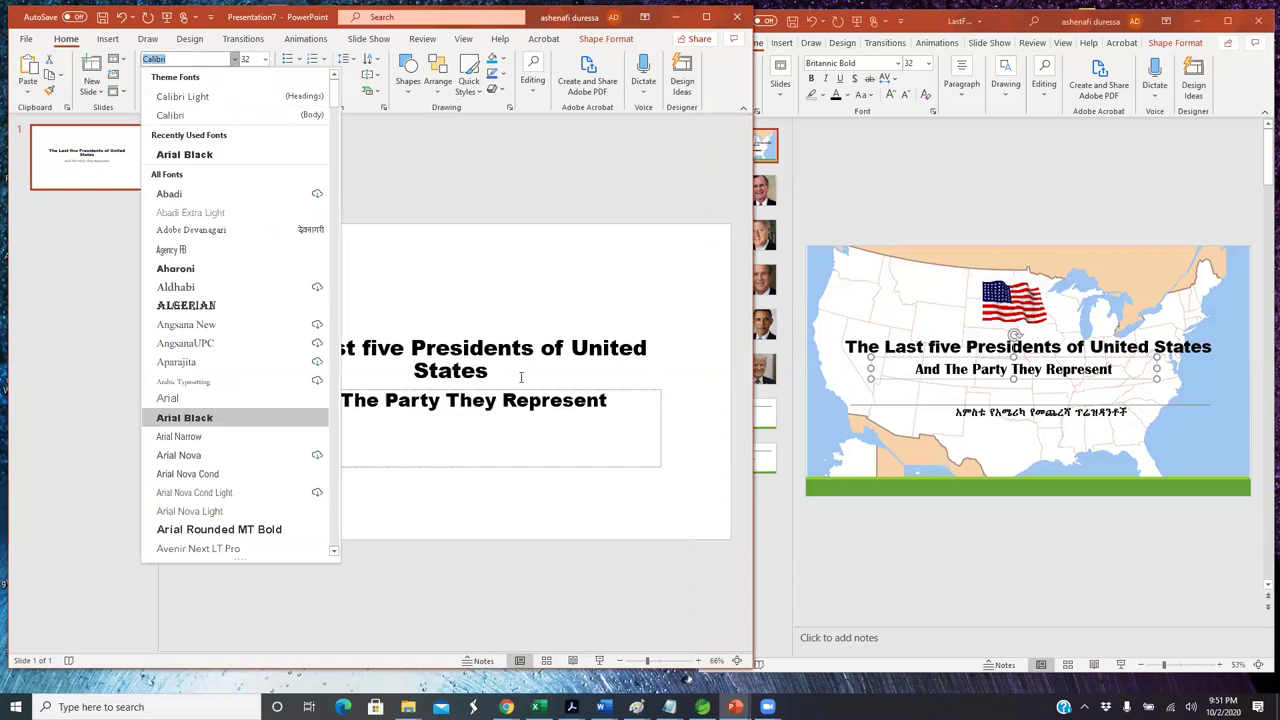
pyautogui.press('Return')
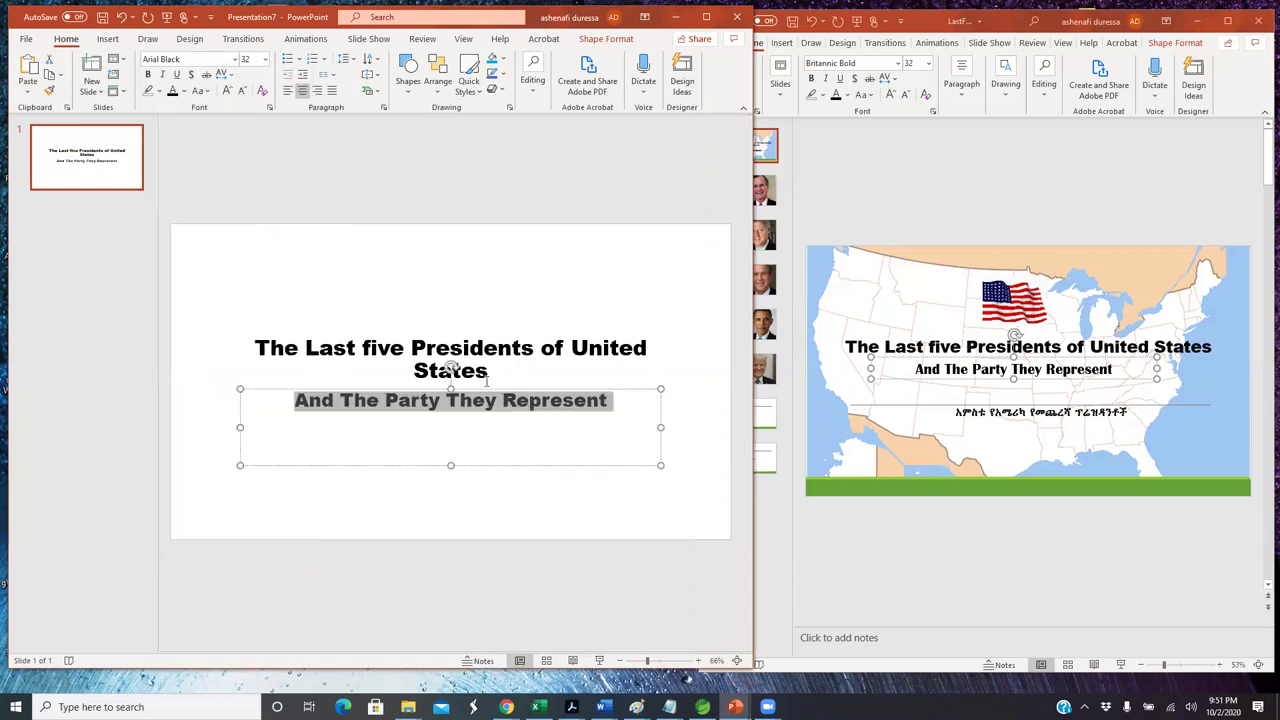
pyautogui.click(488, 376)
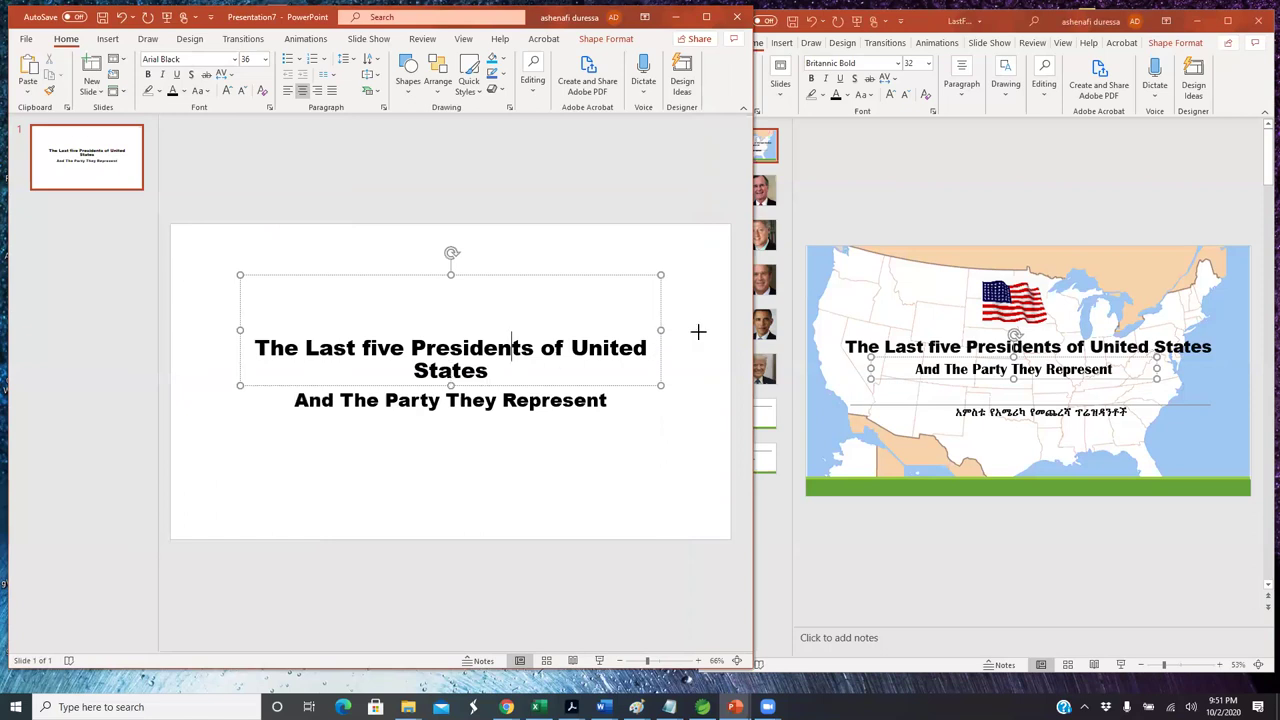
# - Widen the title box so the title fits one line, then move it toward the slide centre
pyautogui.moveTo(698, 331); pyautogui.dragTo(709, 331)
pyautogui.moveTo(239, 330); pyautogui.dragTo(211, 330)
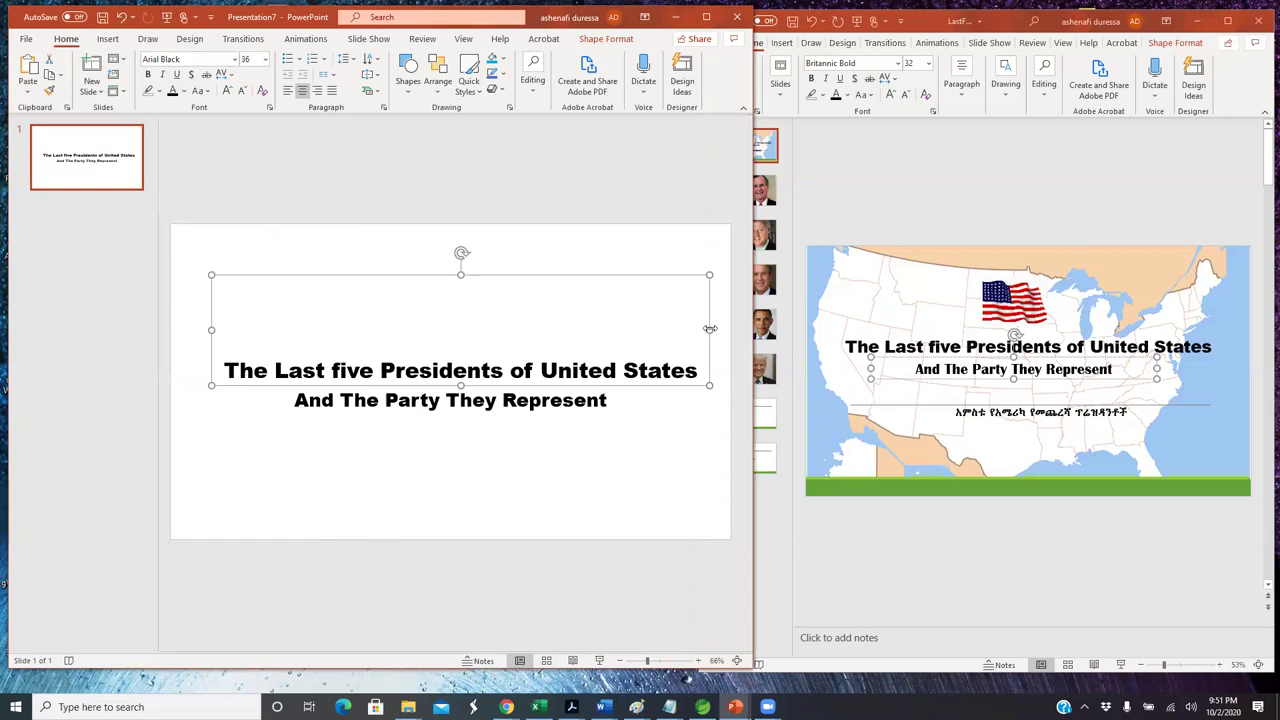
pyautogui.moveTo(710, 328); pyautogui.dragTo(712, 328)
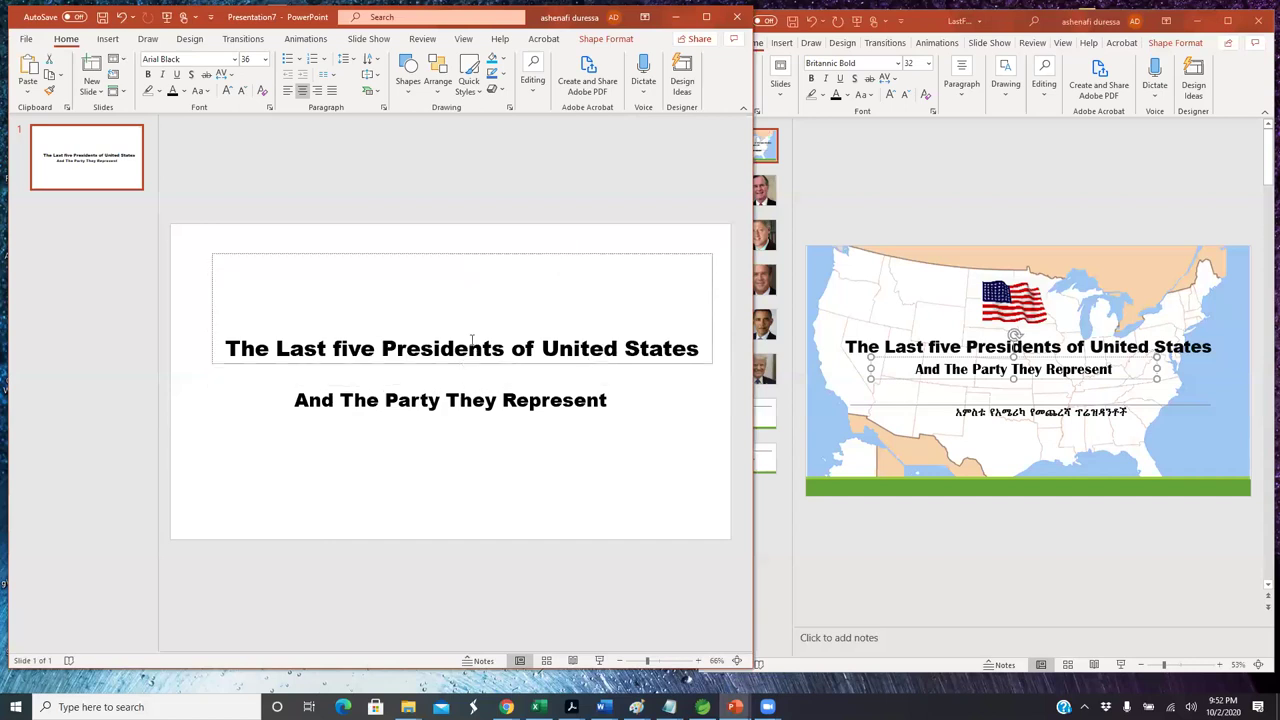
pyautogui.click(461, 364)
pyautogui.moveTo(461, 310); pyautogui.dragTo(501, 254)
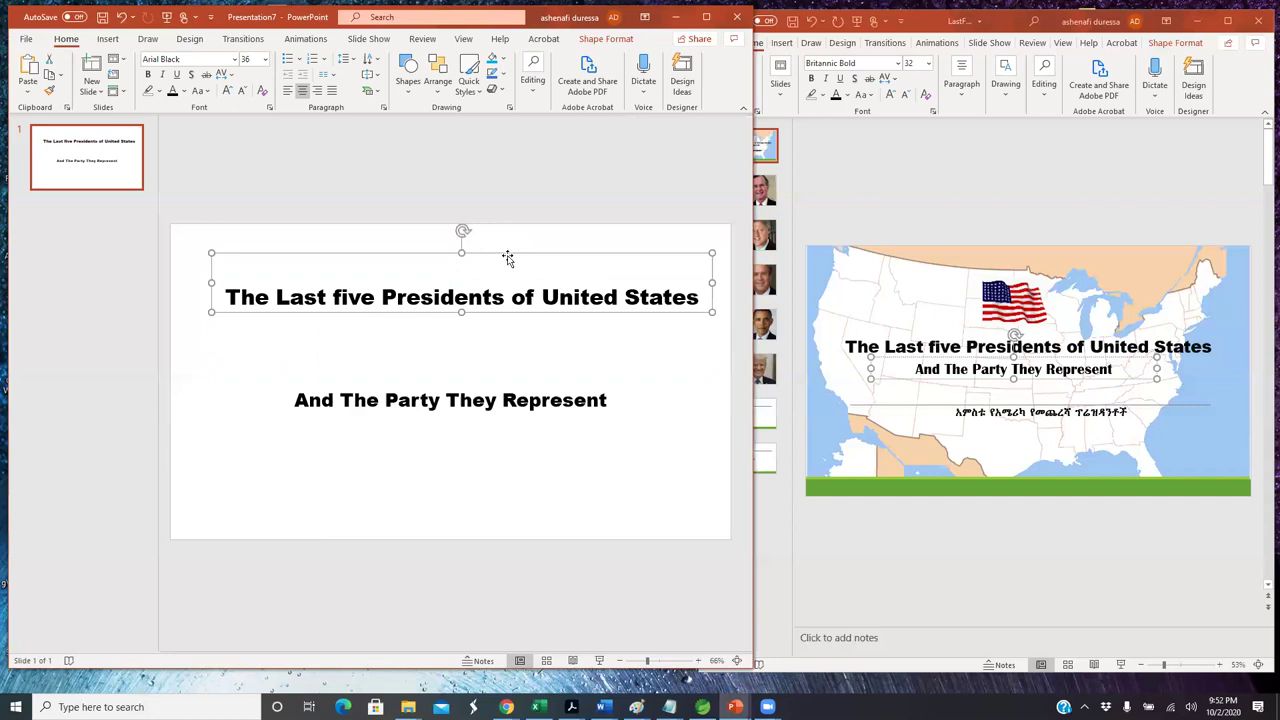
pyautogui.moveTo(507, 258); pyautogui.dragTo(515, 303)
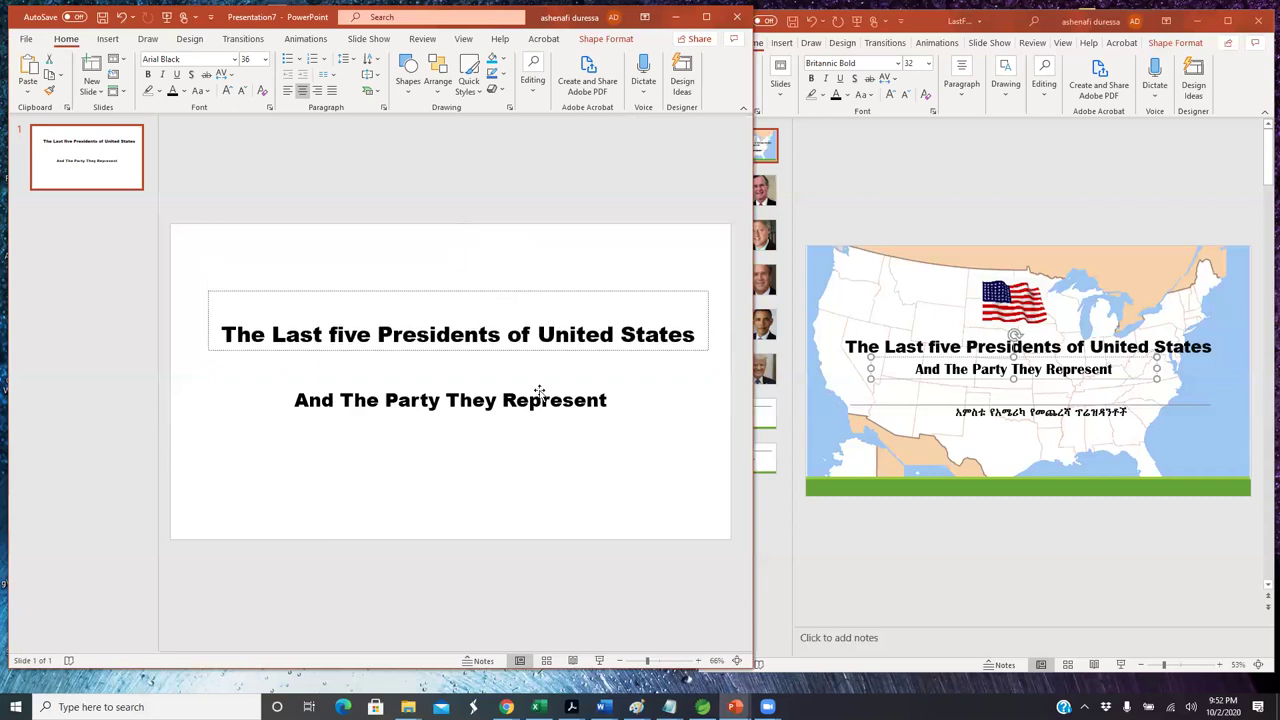
# - Move the subtitle directly under the title, lowercase its first word to 'and', and tighten its box
pyautogui.moveTo(539, 391); pyautogui.dragTo(539, 346)
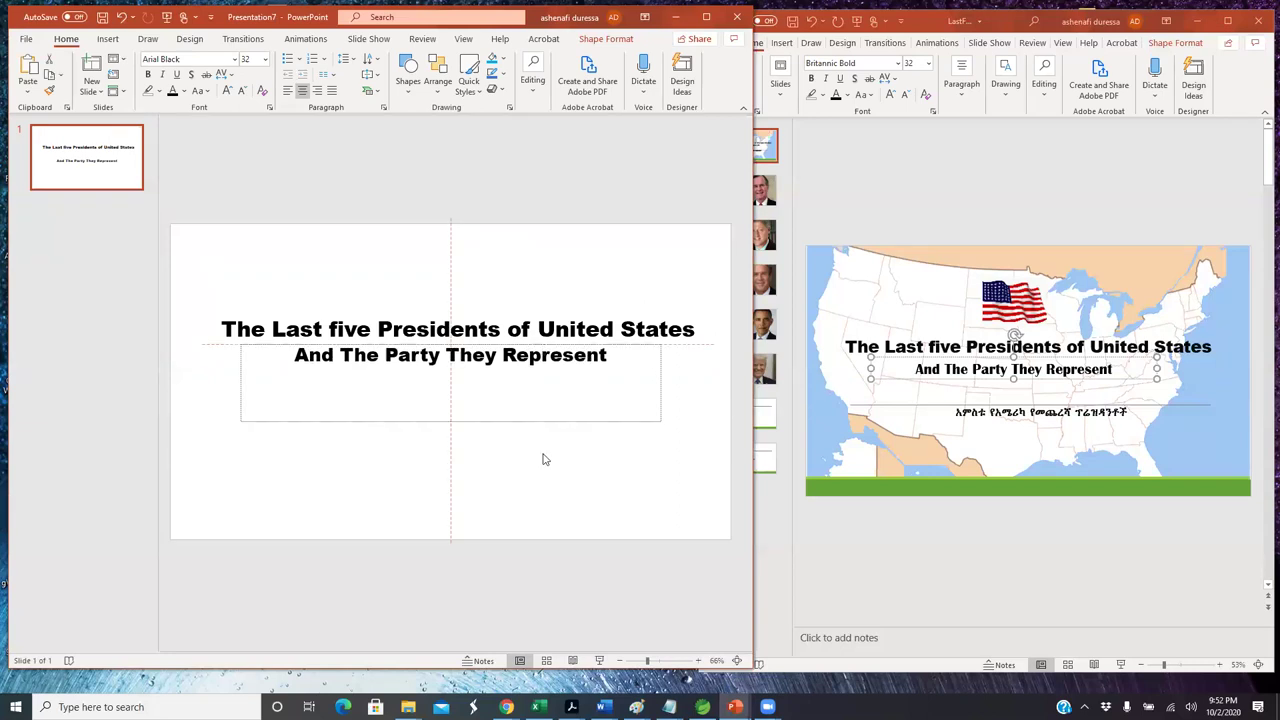
pyautogui.moveTo(544, 459); pyautogui.dragTo(544, 458)
pyautogui.click(321, 356)
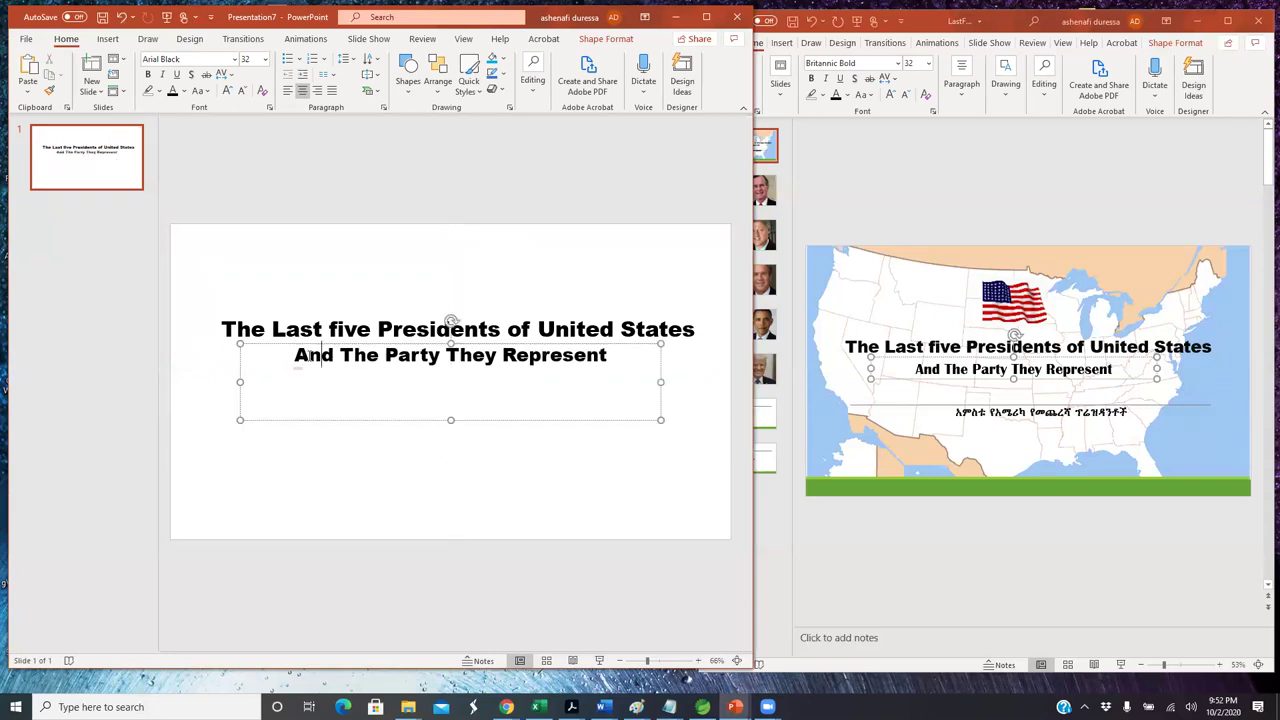
pyautogui.press('Left')
pyautogui.press('Left')
pyautogui.press('BackSpace')
pyautogui.write('a')
pyautogui.moveTo(450, 420); pyautogui.dragTo(449, 367)
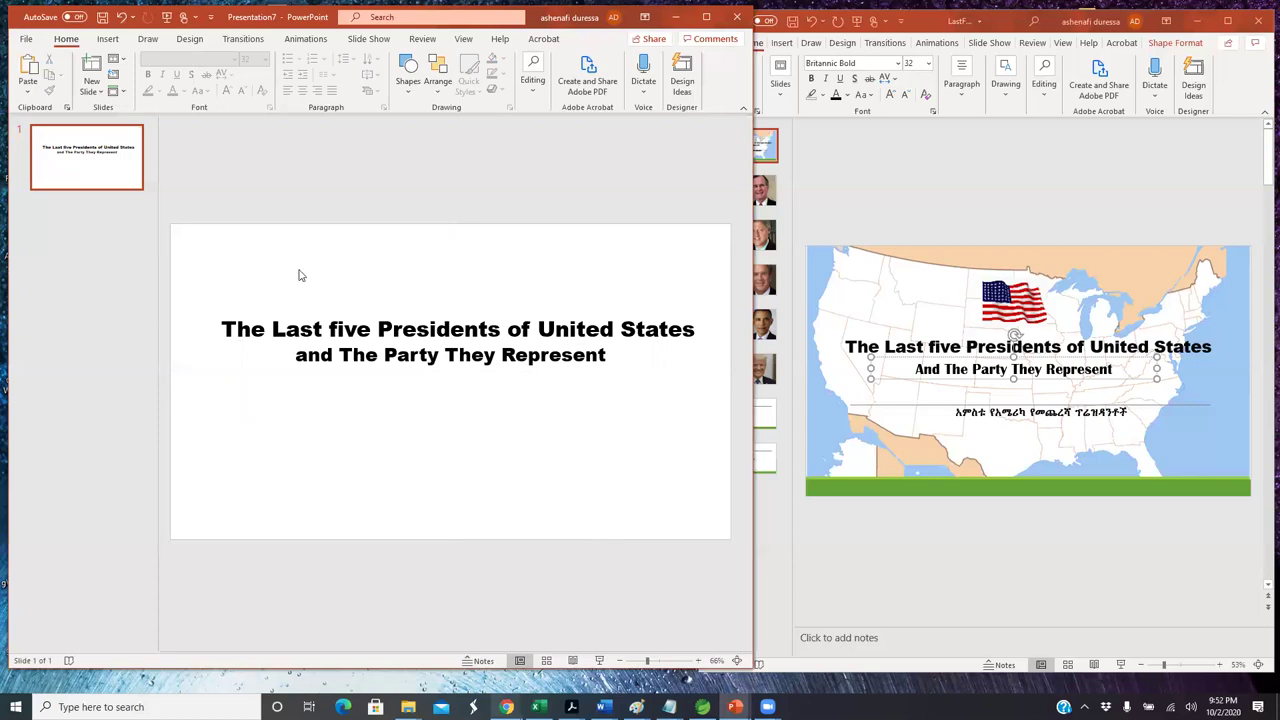
# - Deselect the subtitle and maximize the Presentation7 window
pyautogui.click(621, 358)
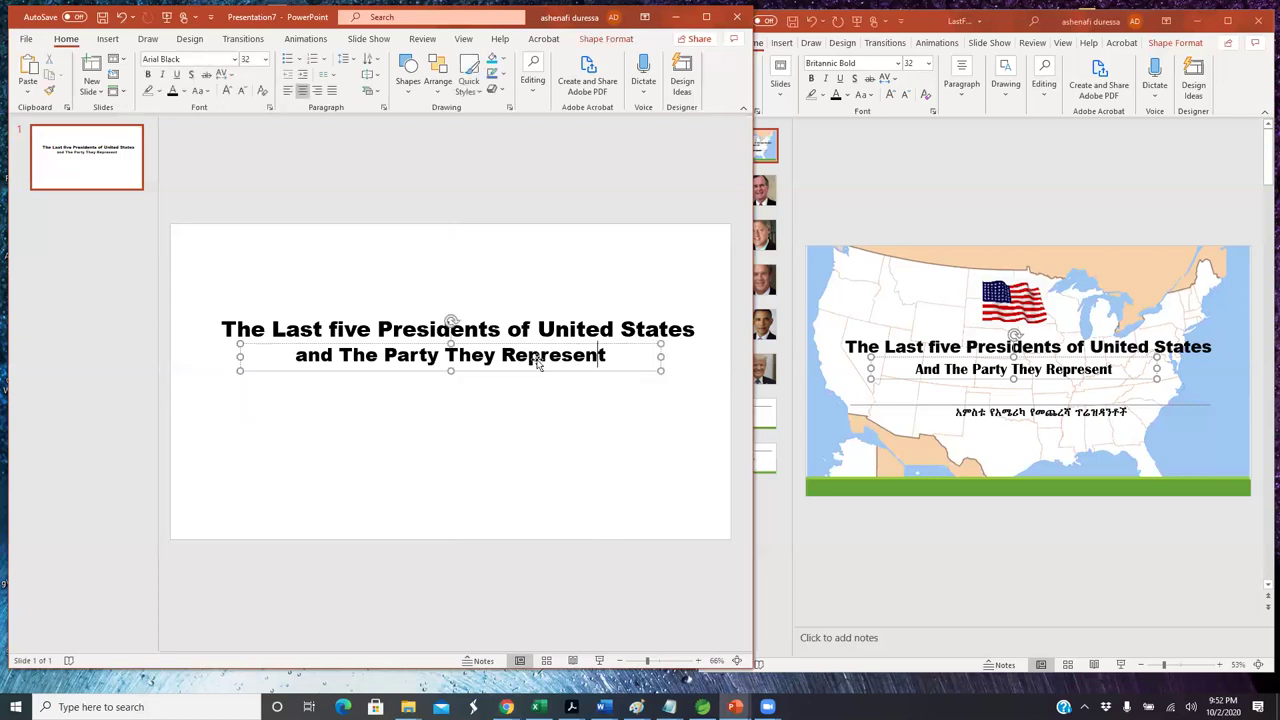
pyautogui.click(407, 431)
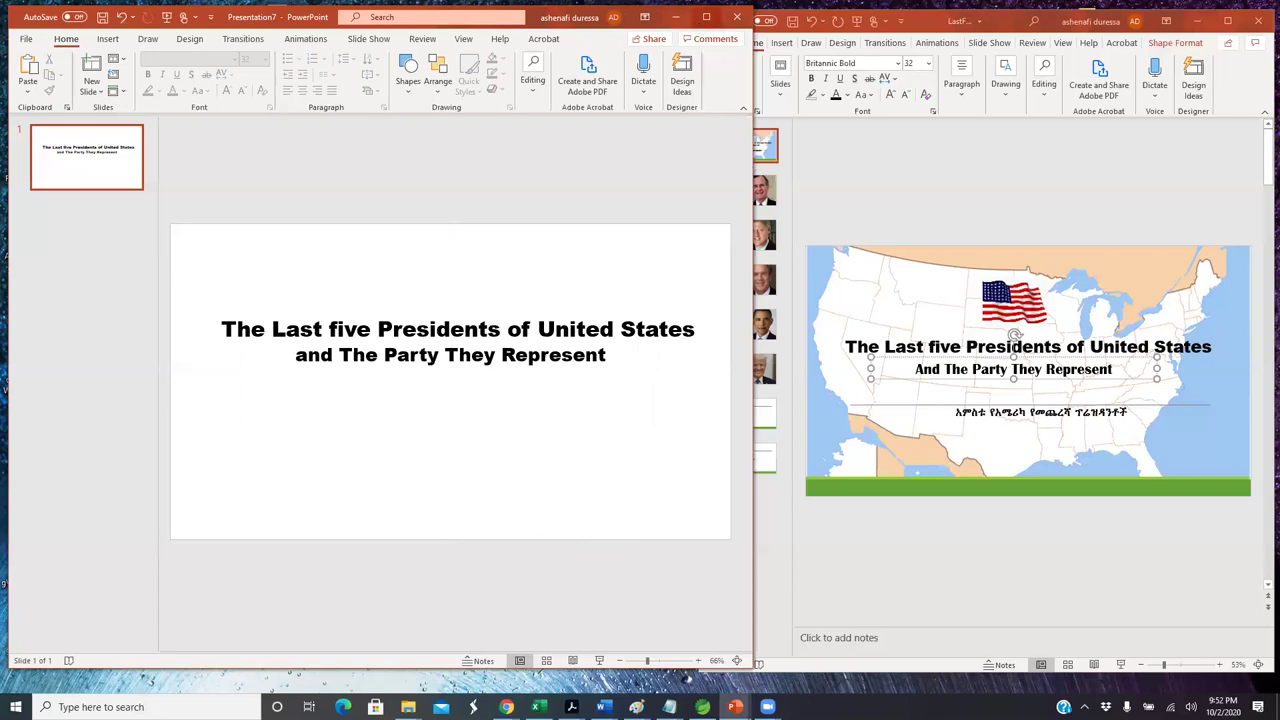
pyautogui.press('super+Up')
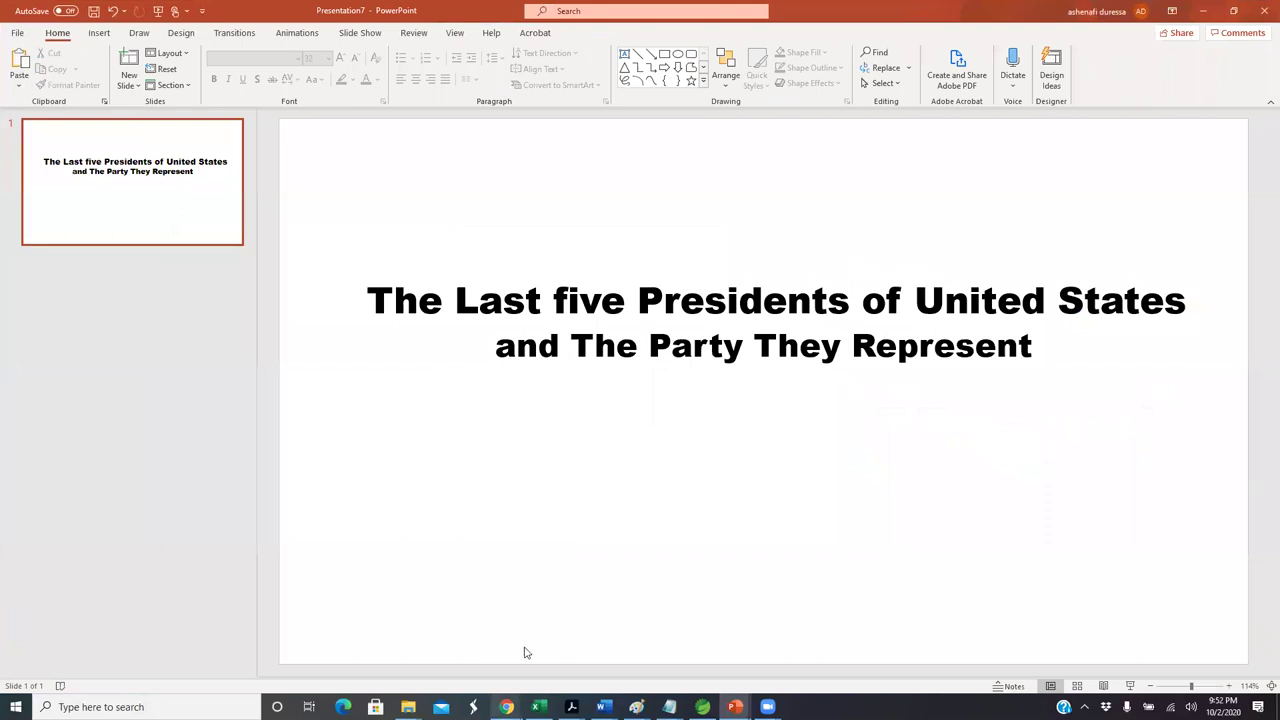
# - Search Google in Chrome for 'amharic keyboard lexilogos' and open the Lexilogos Amharic keyboard result
pyautogui.moveTo(507, 707)
pyautogui.click(526, 653)
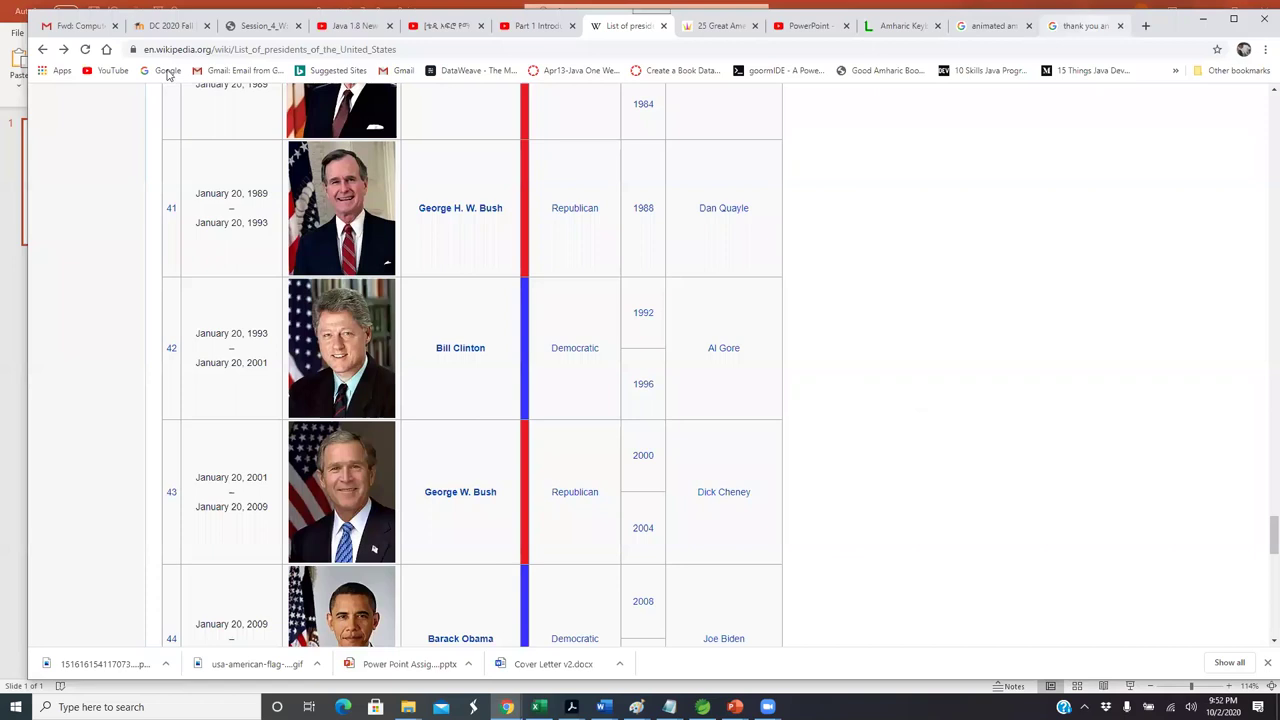
pyautogui.hotkey('ctrl', '9')
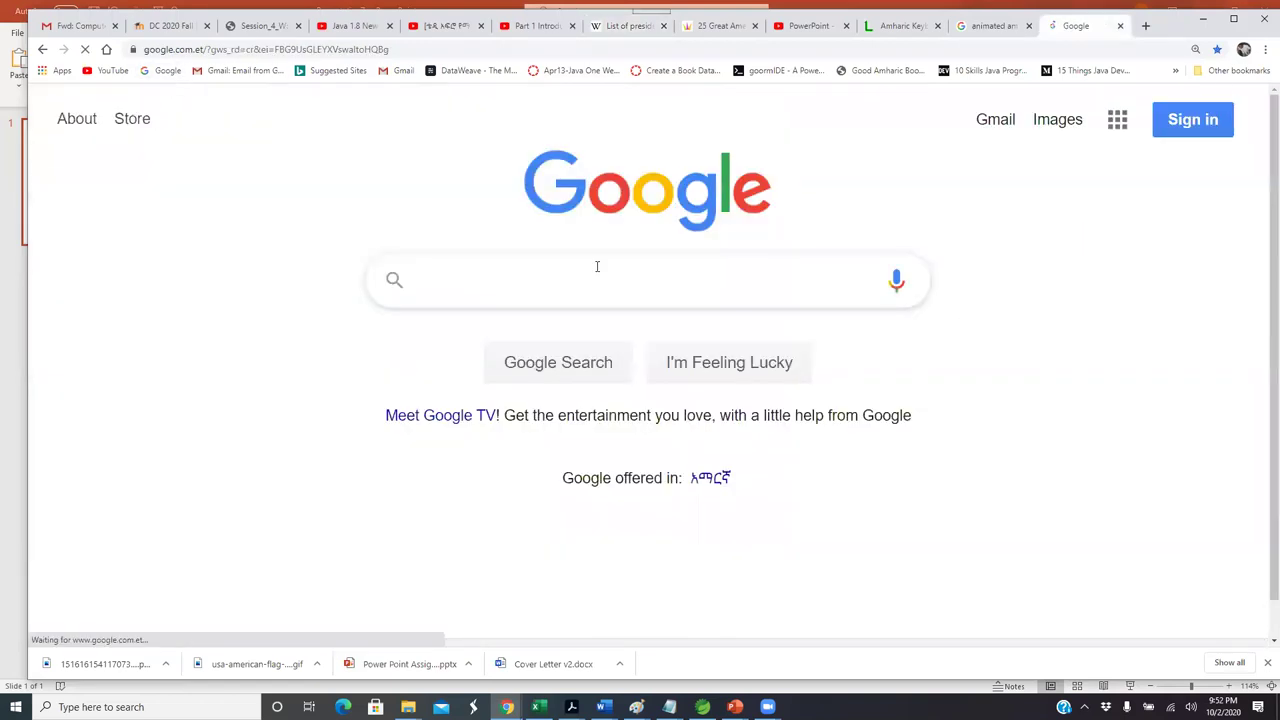
pyautogui.click(597, 266)
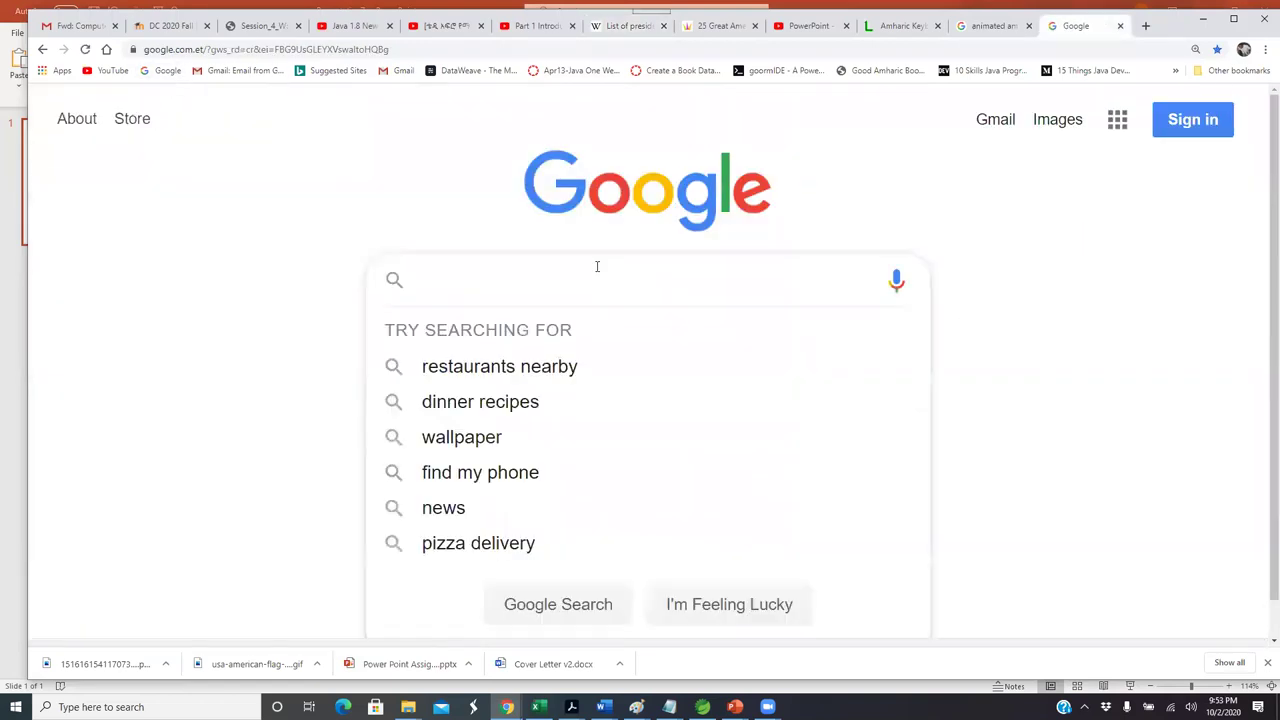
pyautogui.write('amharic ')
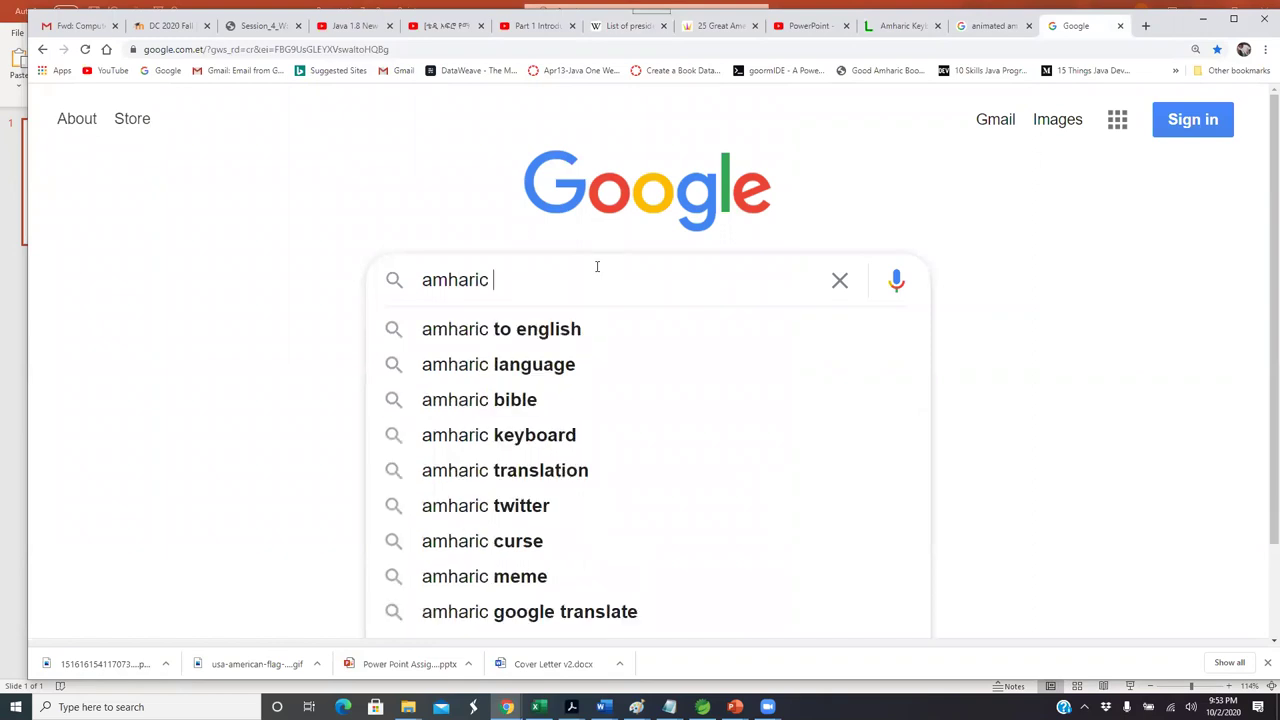
pyautogui.write('keyboard le')
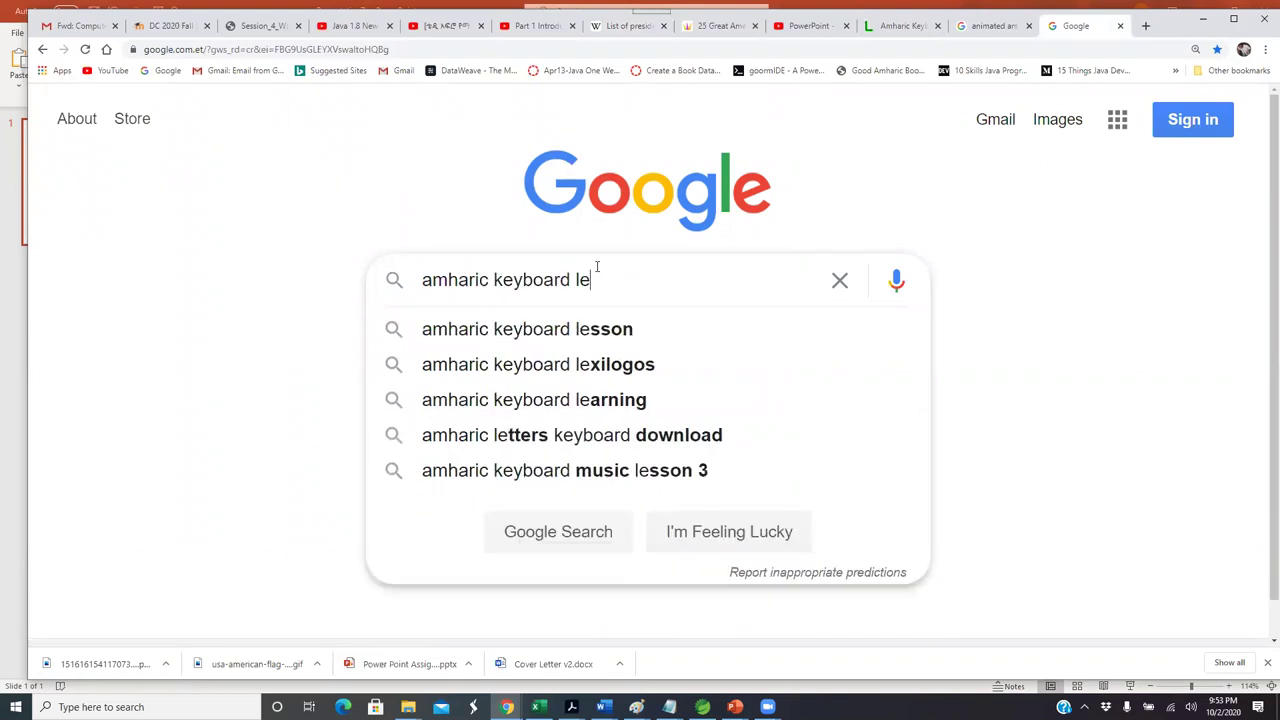
pyautogui.write('xilogos')
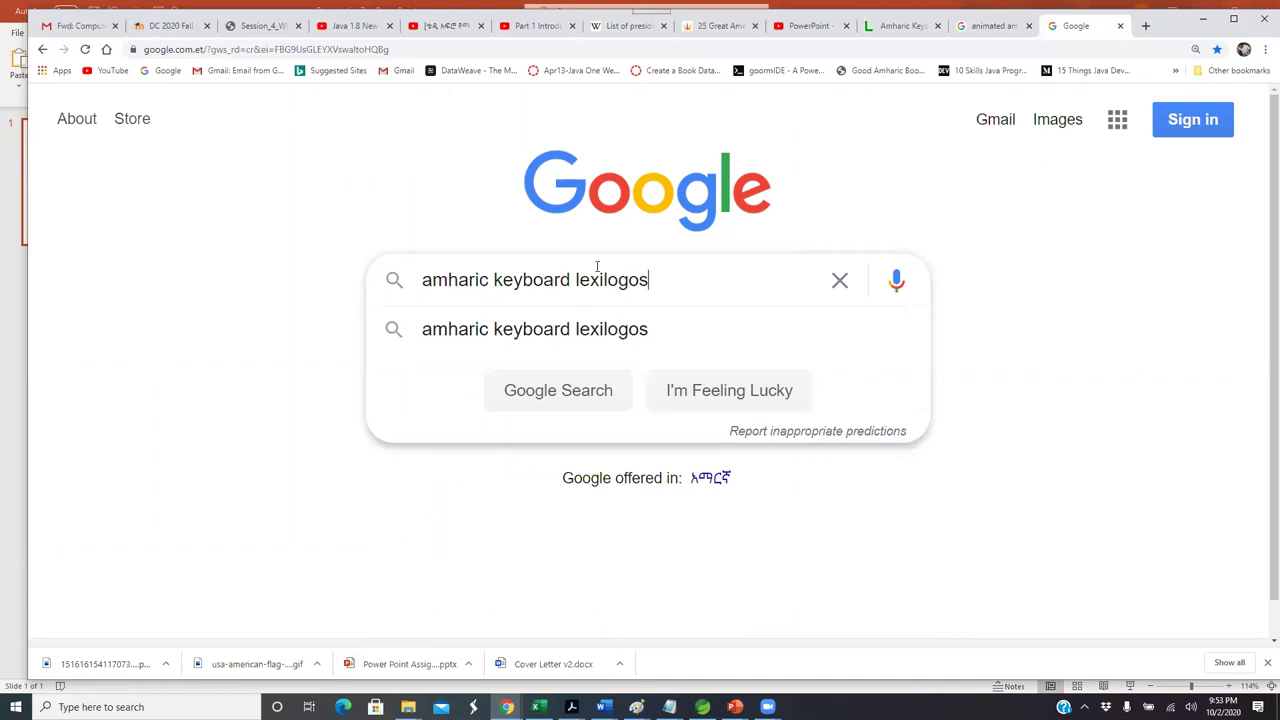
pyautogui.press('Return')
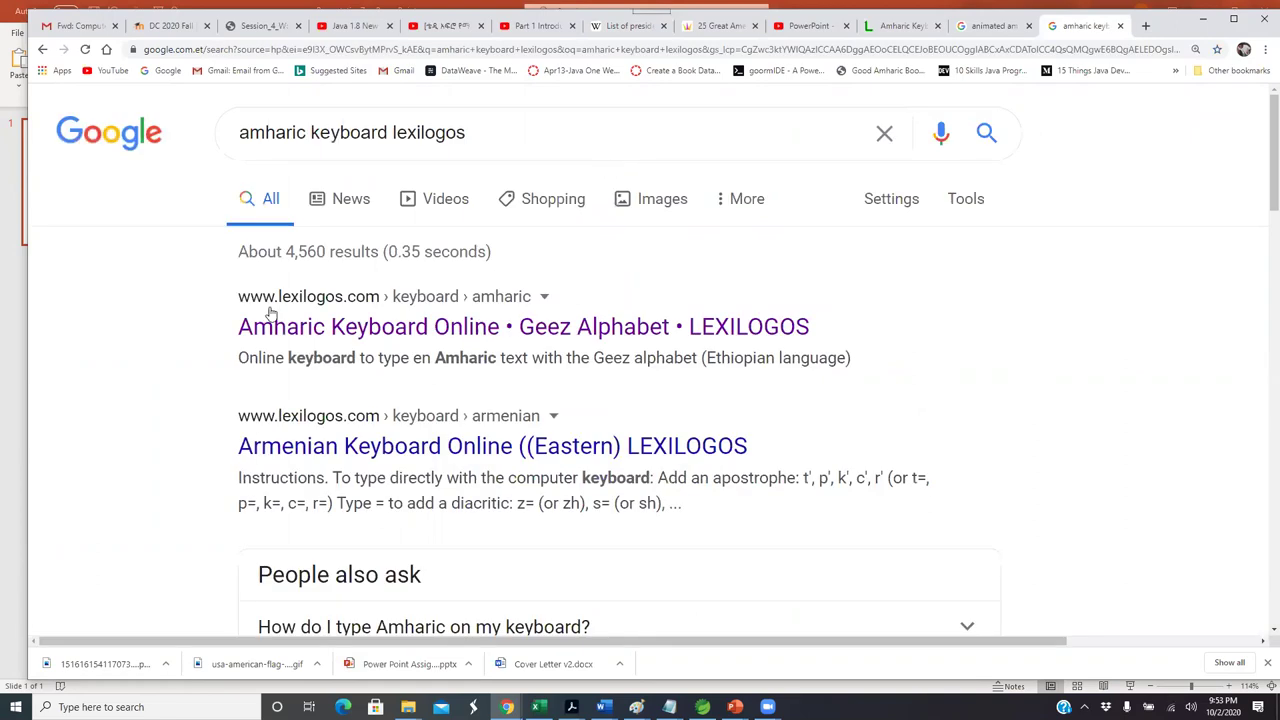
pyautogui.click(404, 338)
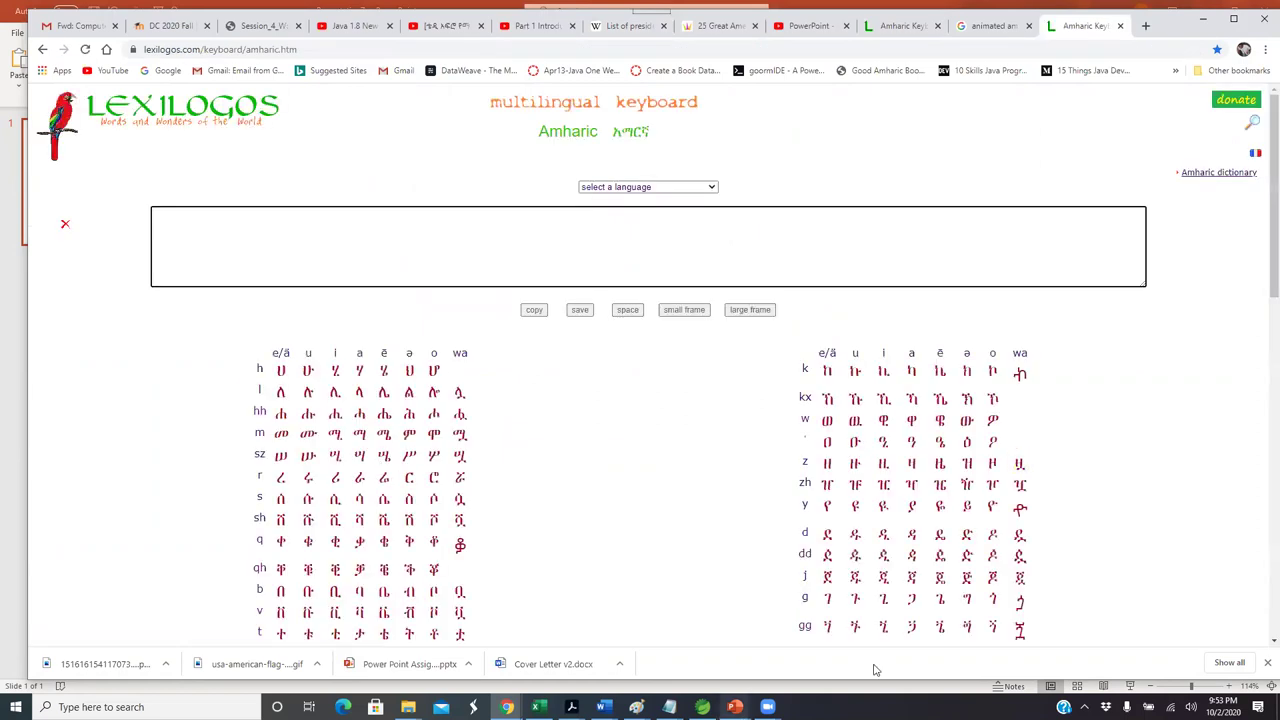
# - Enter the first Amharic word ኣምስቱ with the on-screen keyboard, checking the LastFive presentation for reference
pyautogui.moveTo(735, 707)
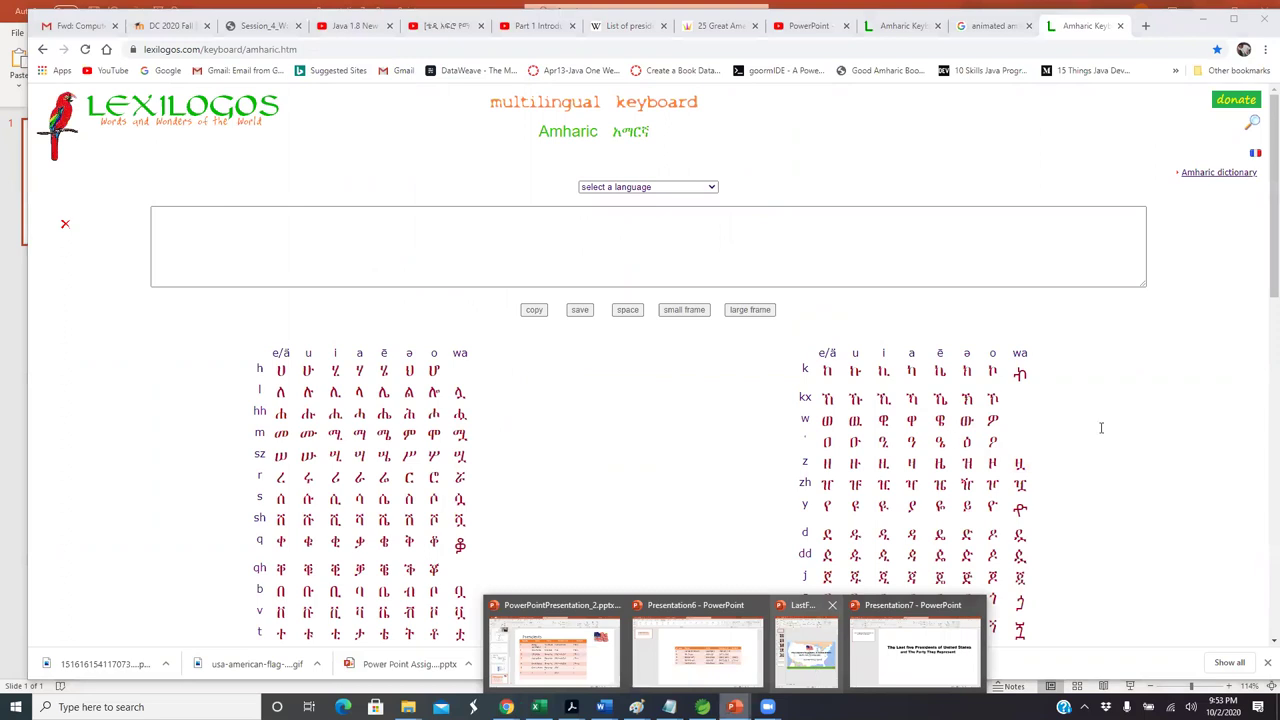
pyautogui.click(815, 650)
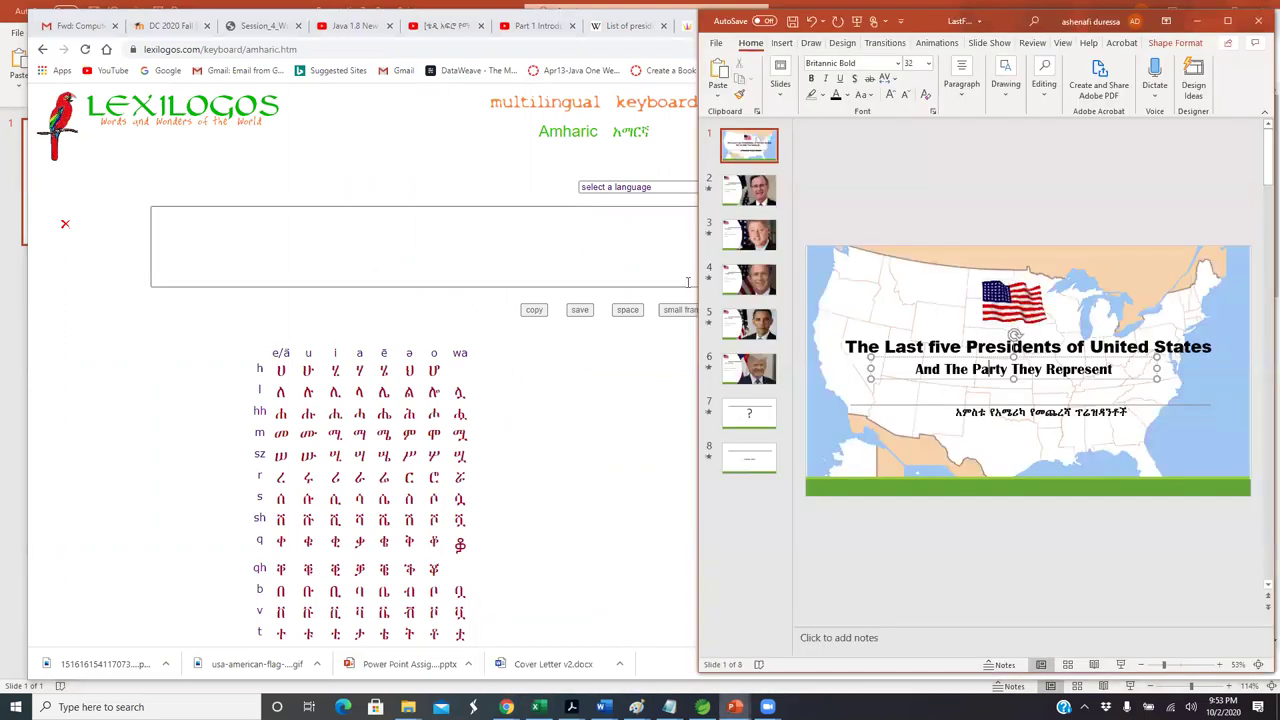
pyautogui.click(688, 282)
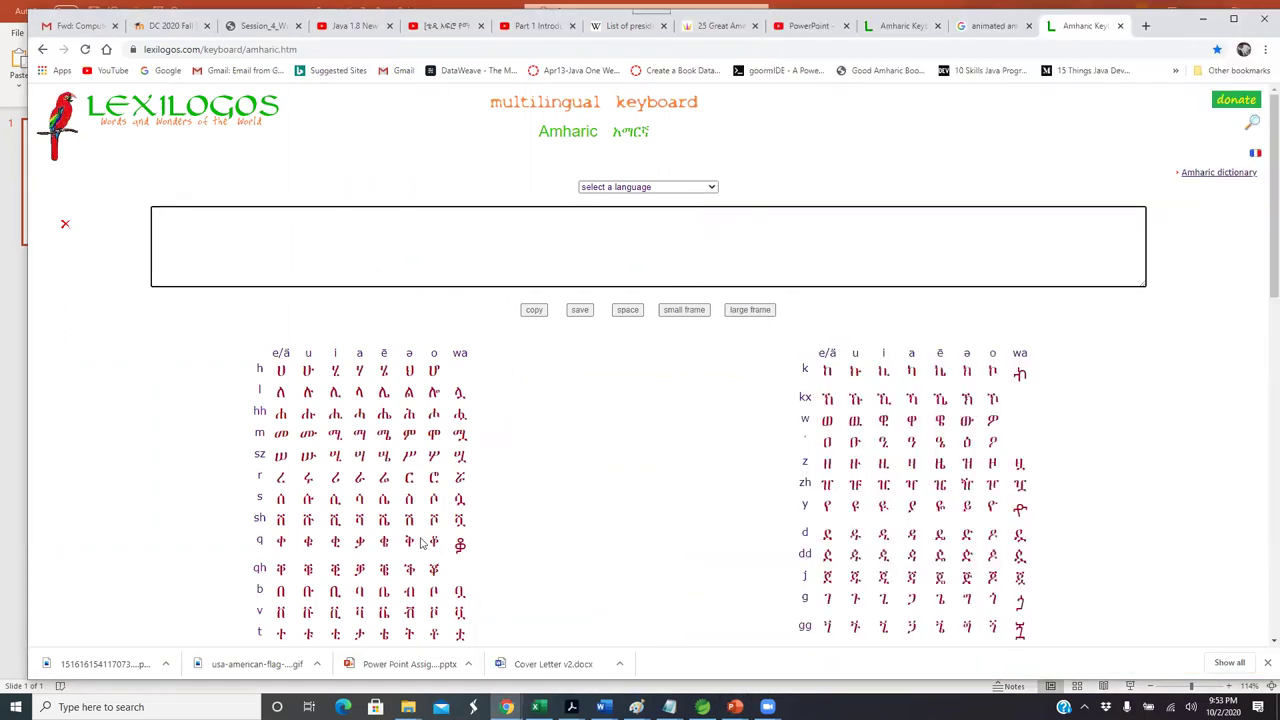
pyautogui.scroll(-1, 423, 543)
pyautogui.scroll(-2, 407, 455)
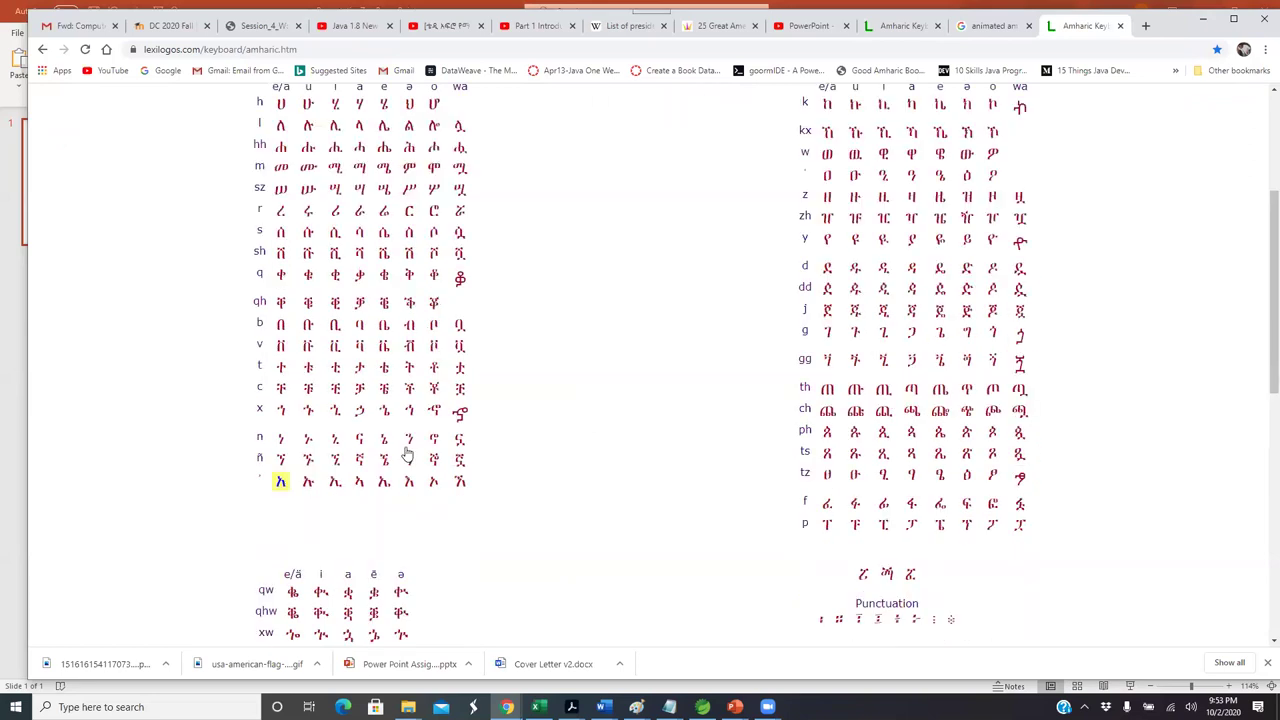
pyautogui.scroll(3, 407, 455)
pyautogui.click(409, 499)
pyautogui.click(281, 611)
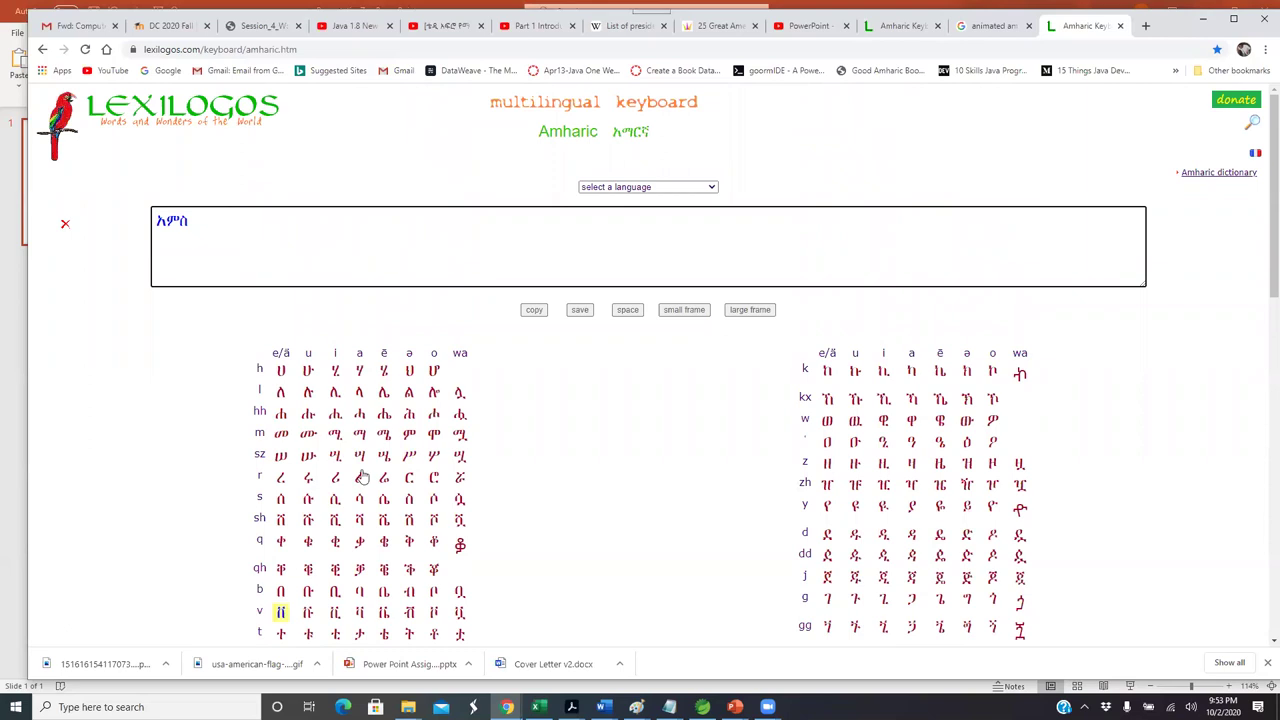
pyautogui.scroll(-1, 309, 508)
pyautogui.click(309, 508)
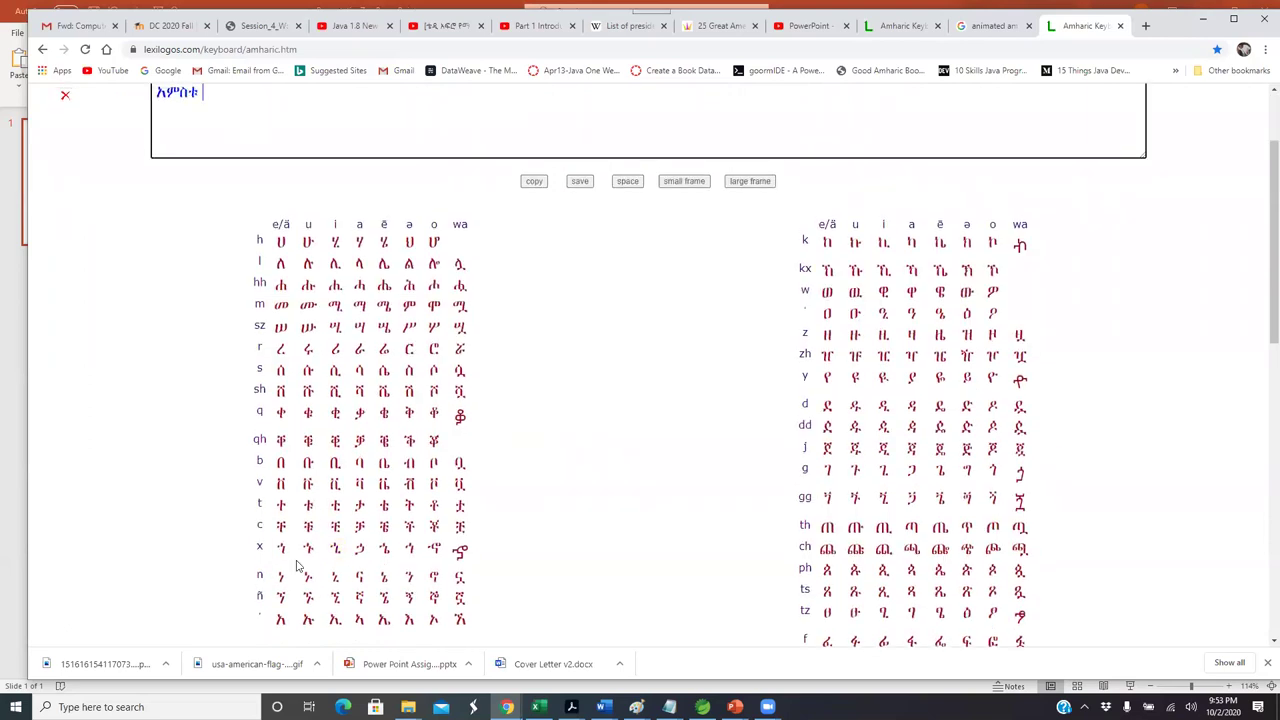
# - Enter the second Amharic word የመጨረሻ by clicking its characters
pyautogui.click(827, 378)
pyautogui.click(281, 305)
pyautogui.click(827, 549)
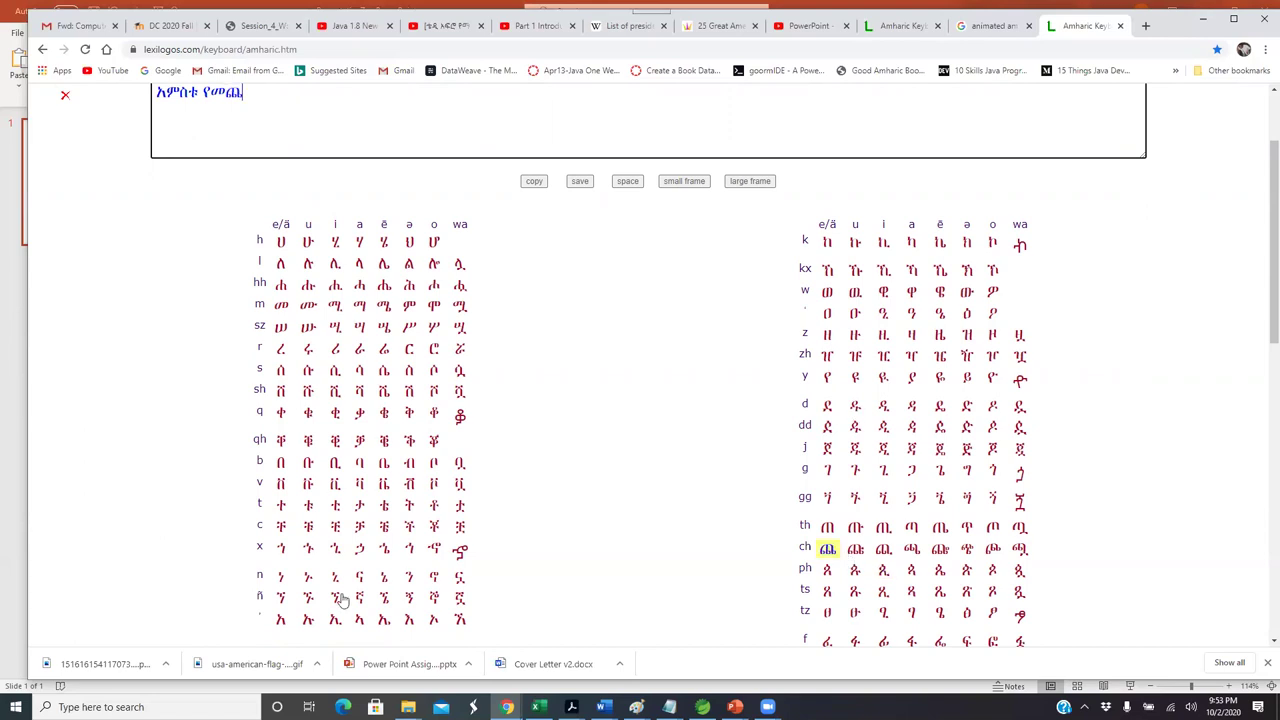
pyautogui.click(281, 348)
pyautogui.click(359, 393)
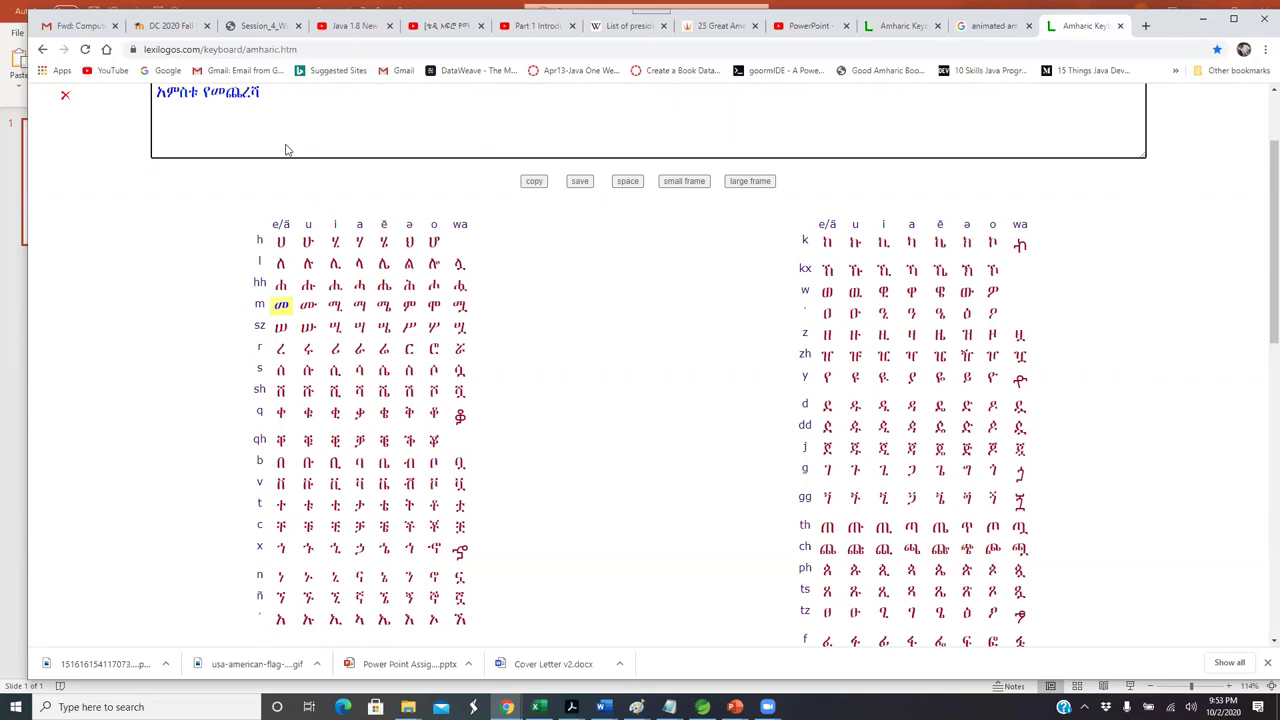
# - Type 'የመጨረሻ' and 'የአሜሪካ ፕሬዝደንቶች' in Lexilogos, fixing typos with Backspace and chart letters
pyautogui.scroll(2, 288, 150)
pyautogui.scroll(-1, 336, 258)
pyautogui.write('ye')
pyautogui.write('m')
pyautogui.write('e')
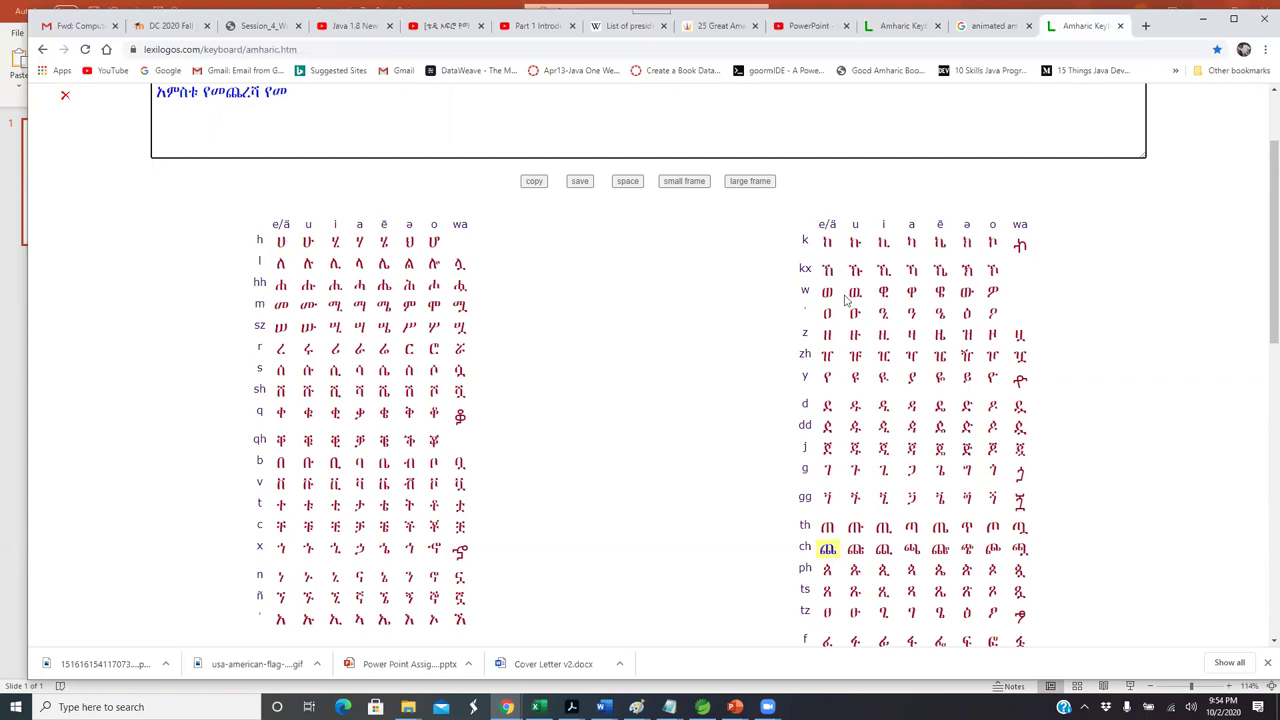
pyautogui.write('qe')
pyautogui.press('BackSpace')
pyautogui.press('BackSpace')
pyautogui.write('che')
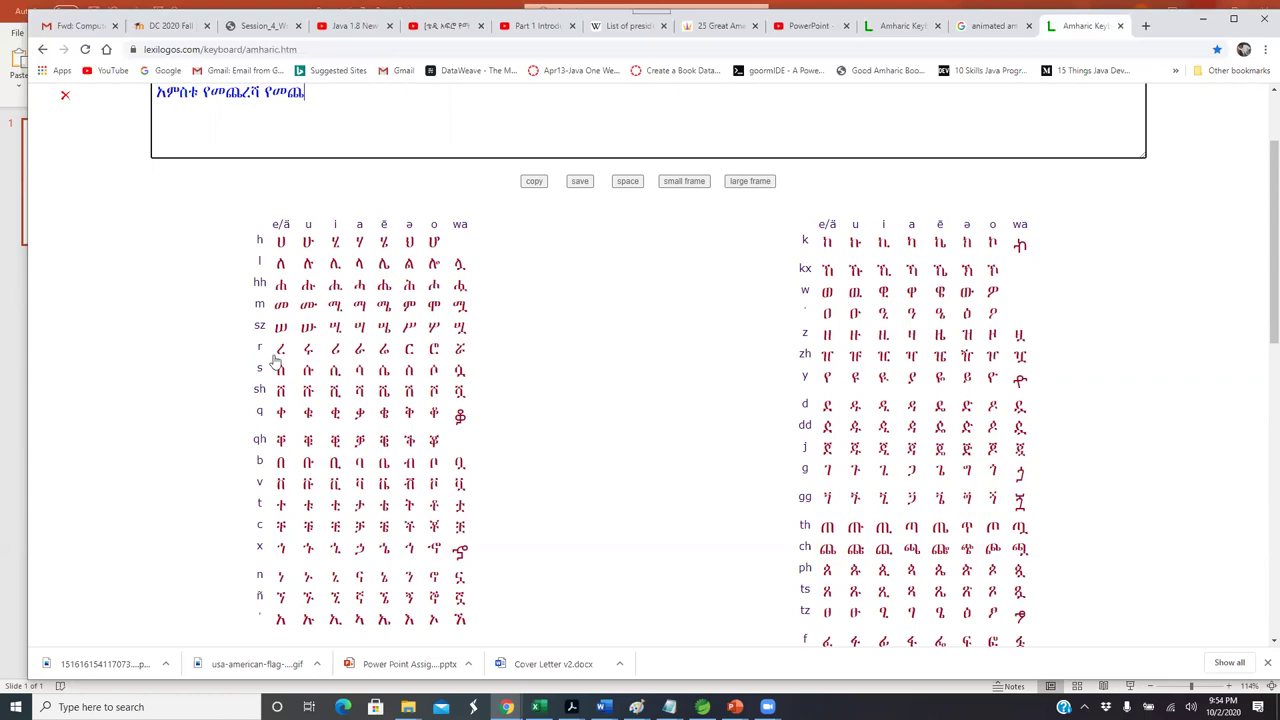
pyautogui.click(280, 349)
pyautogui.write('s')
pyautogui.write('ha')
pyautogui.press('BackSpace')
pyautogui.press('BackSpace')
pyautogui.press('BackSpace')
pyautogui.press('BackSpace')
pyautogui.press('BackSpace')
pyautogui.press('BackSpace')
pyautogui.write('yeea')
pyautogui.write('meerik')
pyautogui.write('g')
pyautogui.write('iezidentocec')
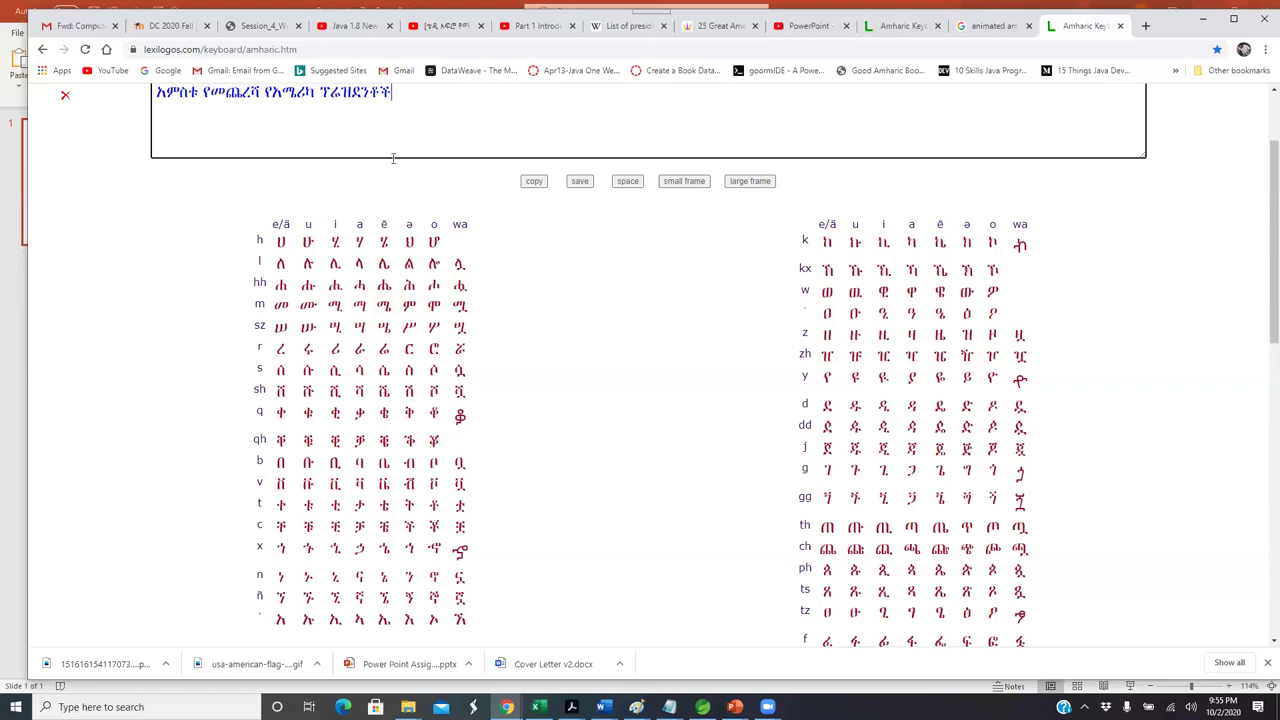
# - Copy 'አምስቱ የመጨረሻ የአሜሪካ ፕሬዝደንቶች' from Lexilogos and paste it onto the title slide
pyautogui.scroll(1, 394, 157)
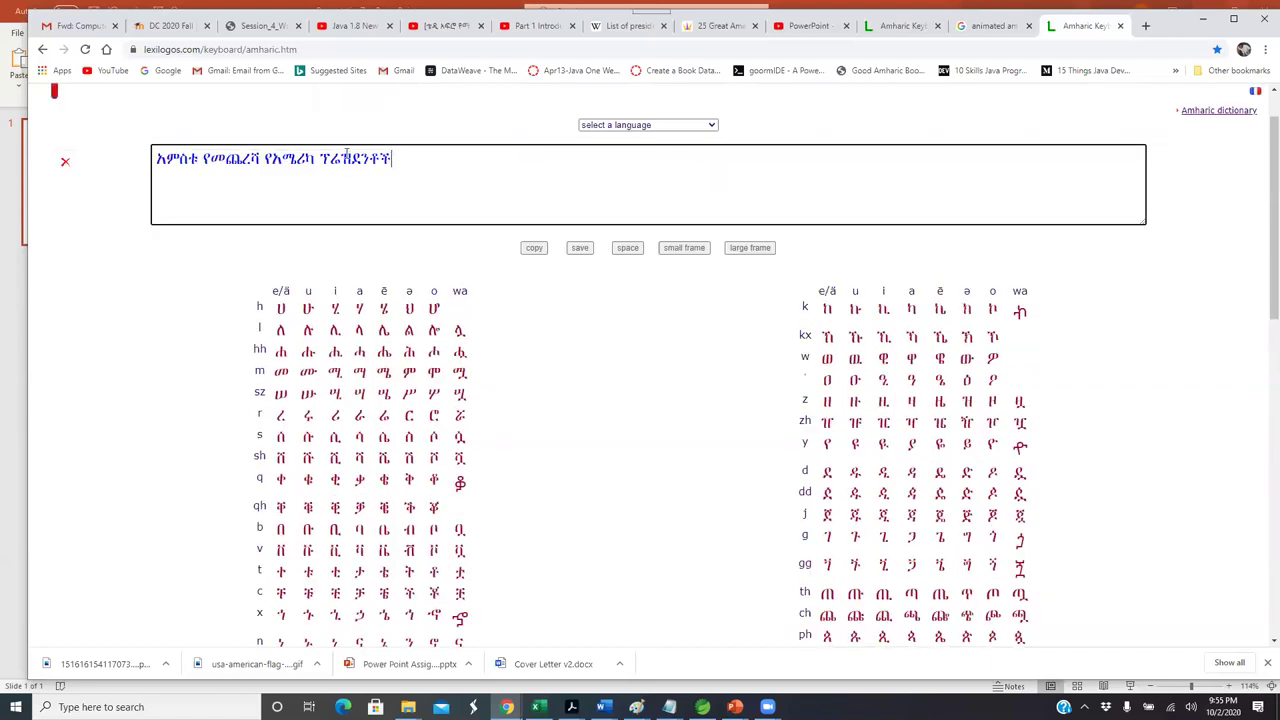
pyautogui.moveTo(394, 157); pyautogui.dragTo(150, 158)
pyautogui.rightClick(216, 153)
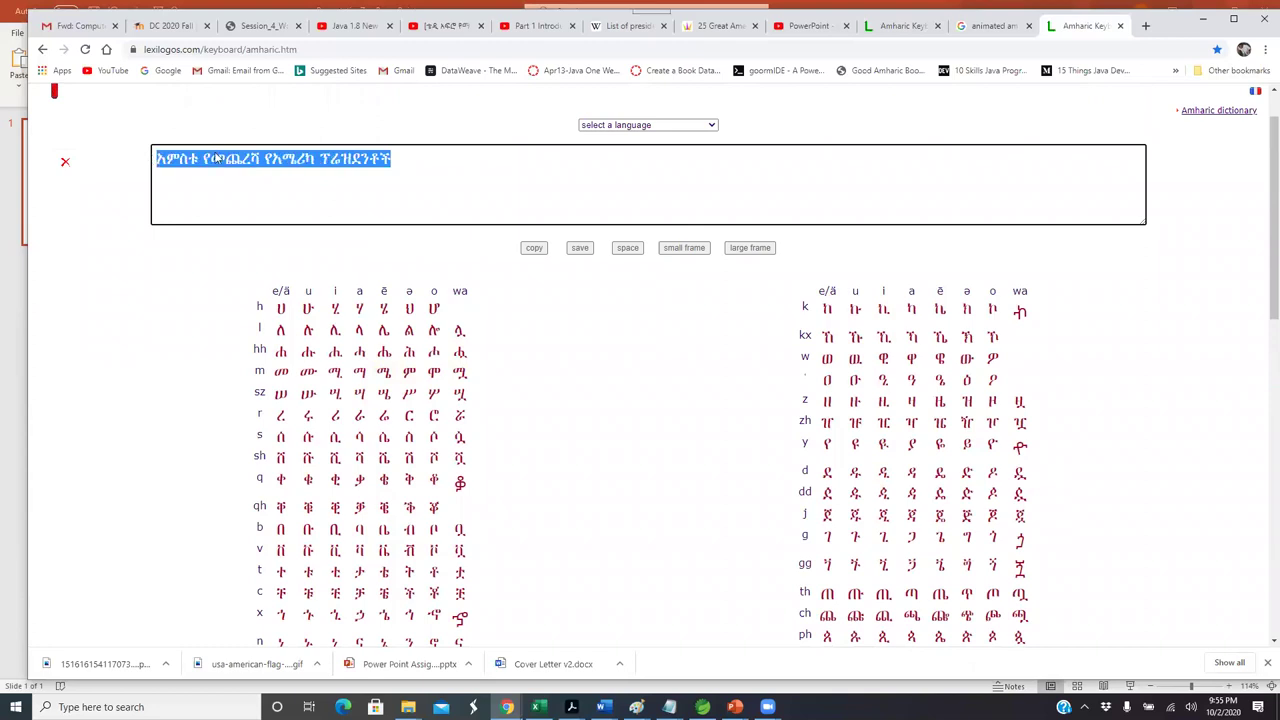
pyautogui.click(687, 693)
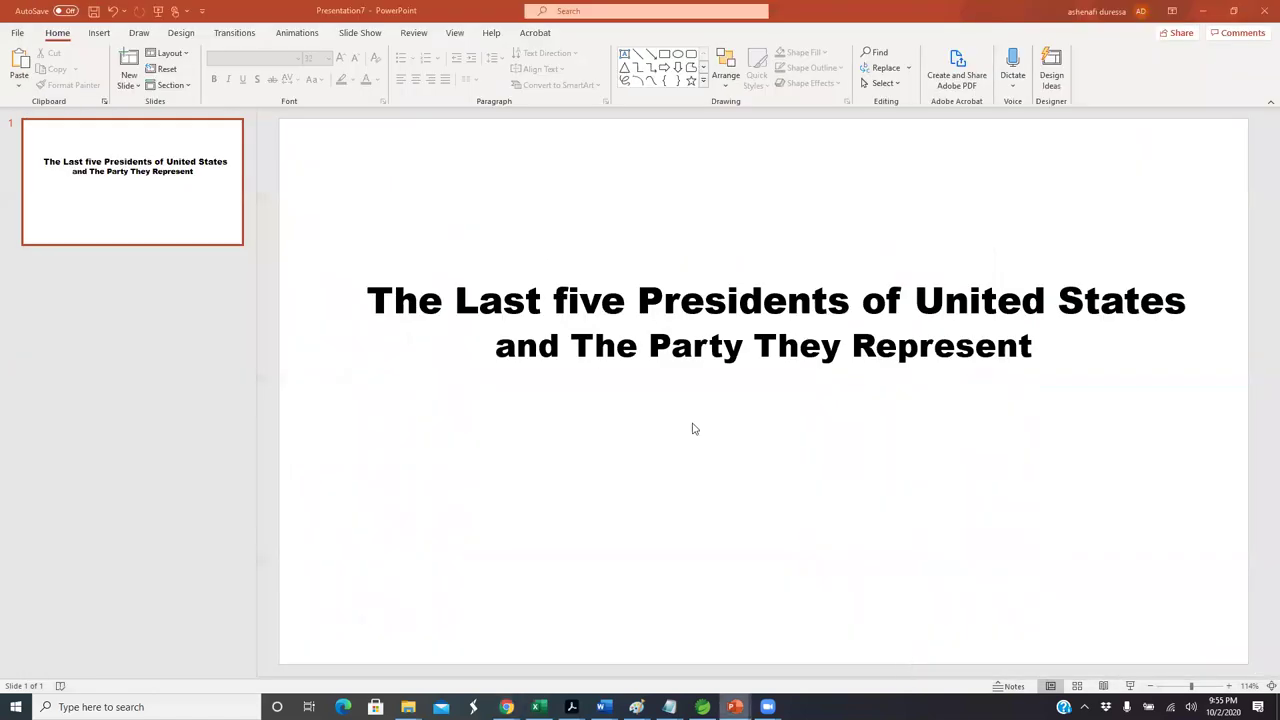
pyautogui.rightClick(693, 451)
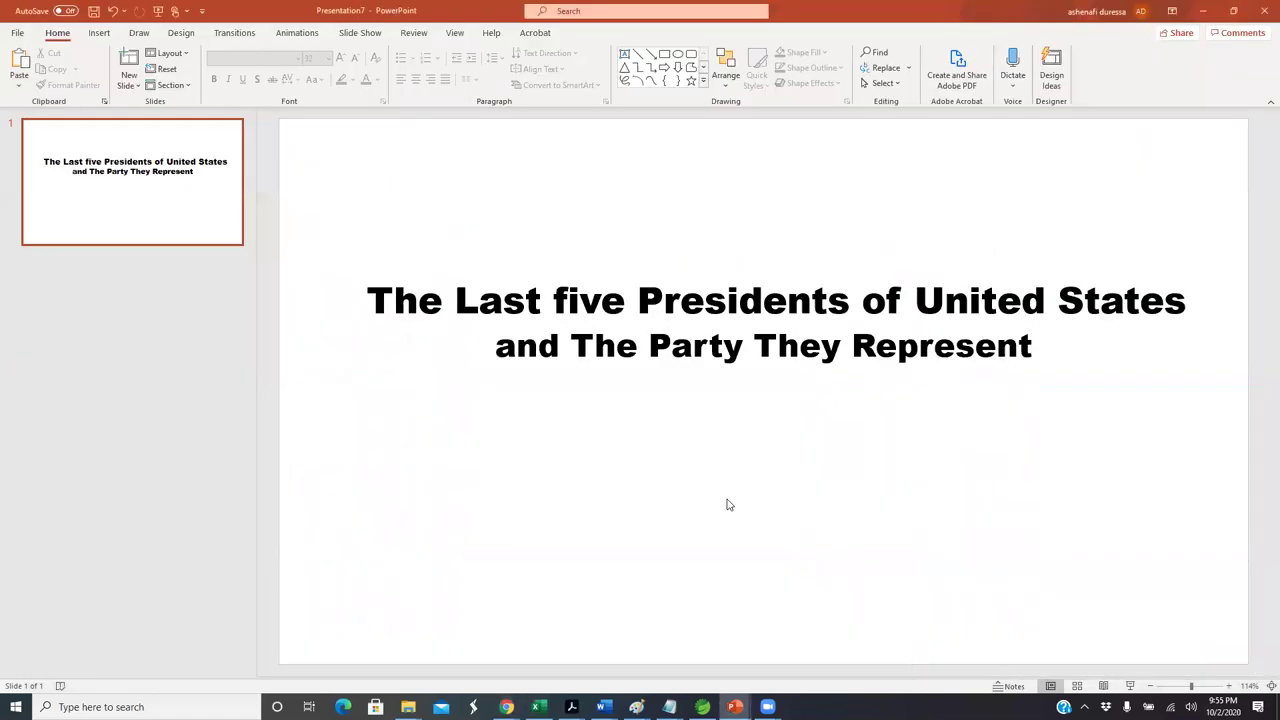
pyautogui.click(729, 480)
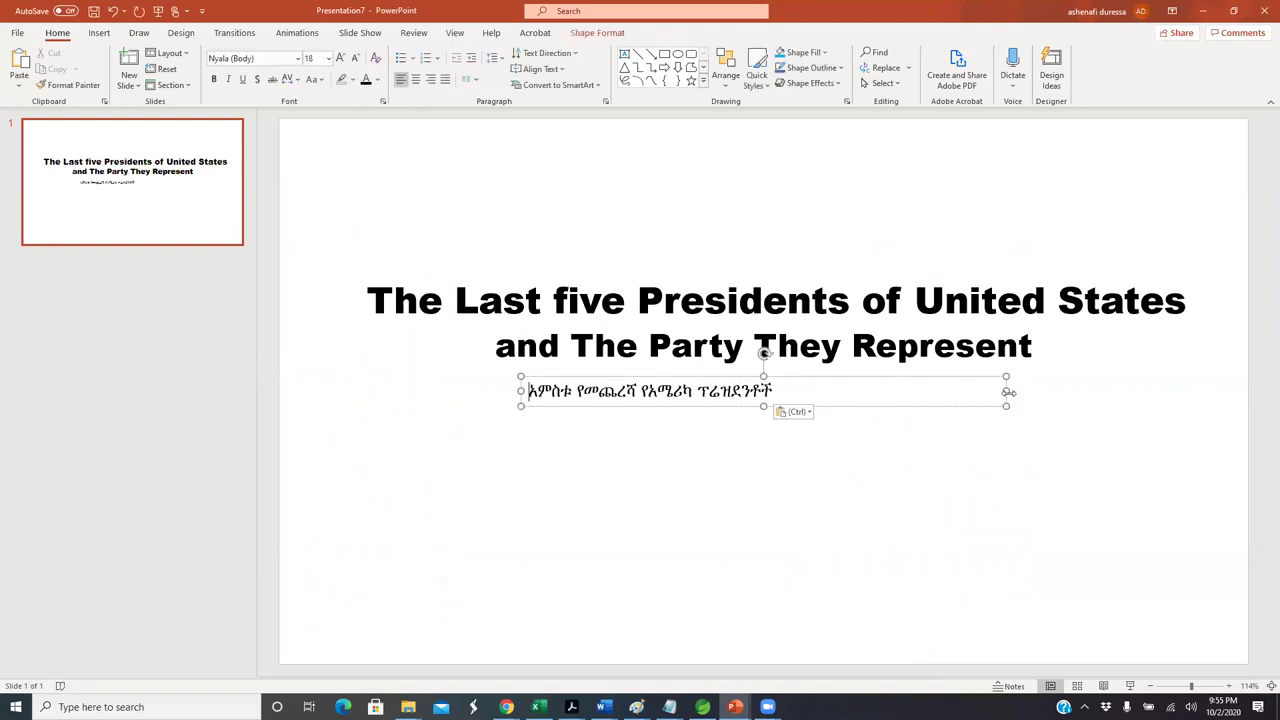
# - Narrow and centre the Amharic text box, then check the reference line's font in LastFive
pyautogui.moveTo(1008, 392); pyautogui.dragTo(787, 392)
pyautogui.moveTo(687, 376); pyautogui.dragTo(824, 383)
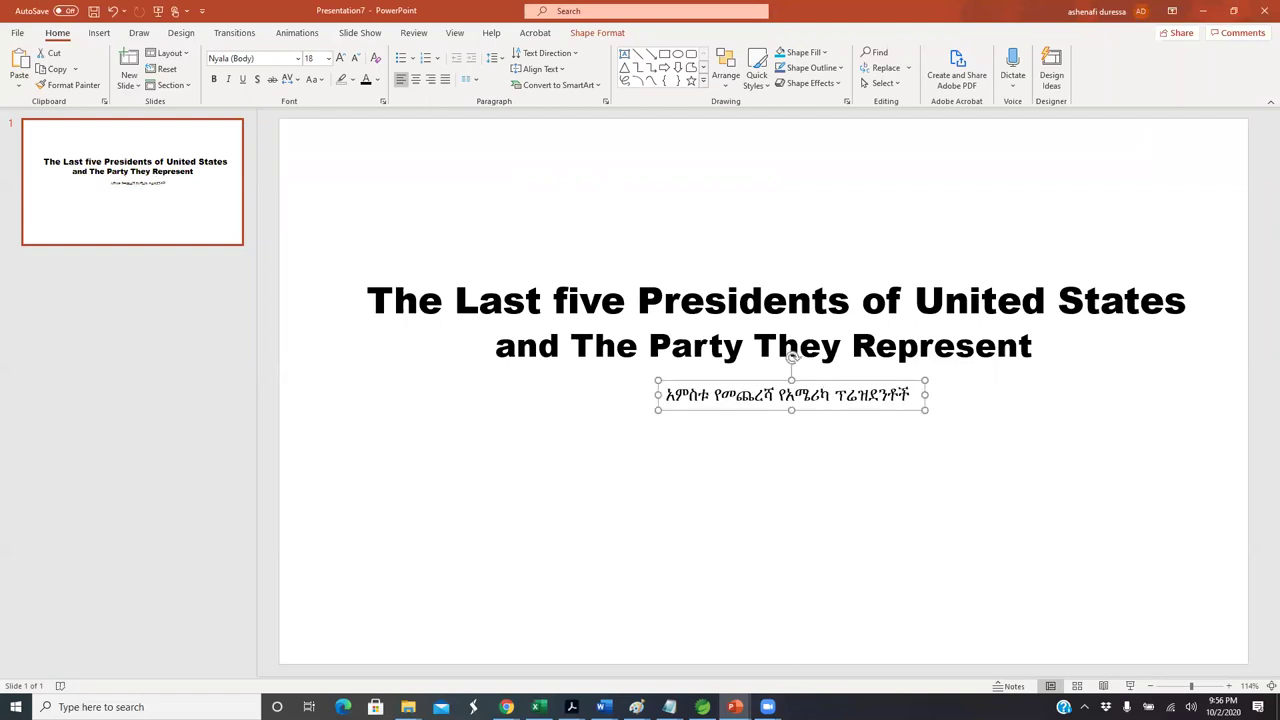
pyautogui.click(1233, 12)
pyautogui.click(848, 663)
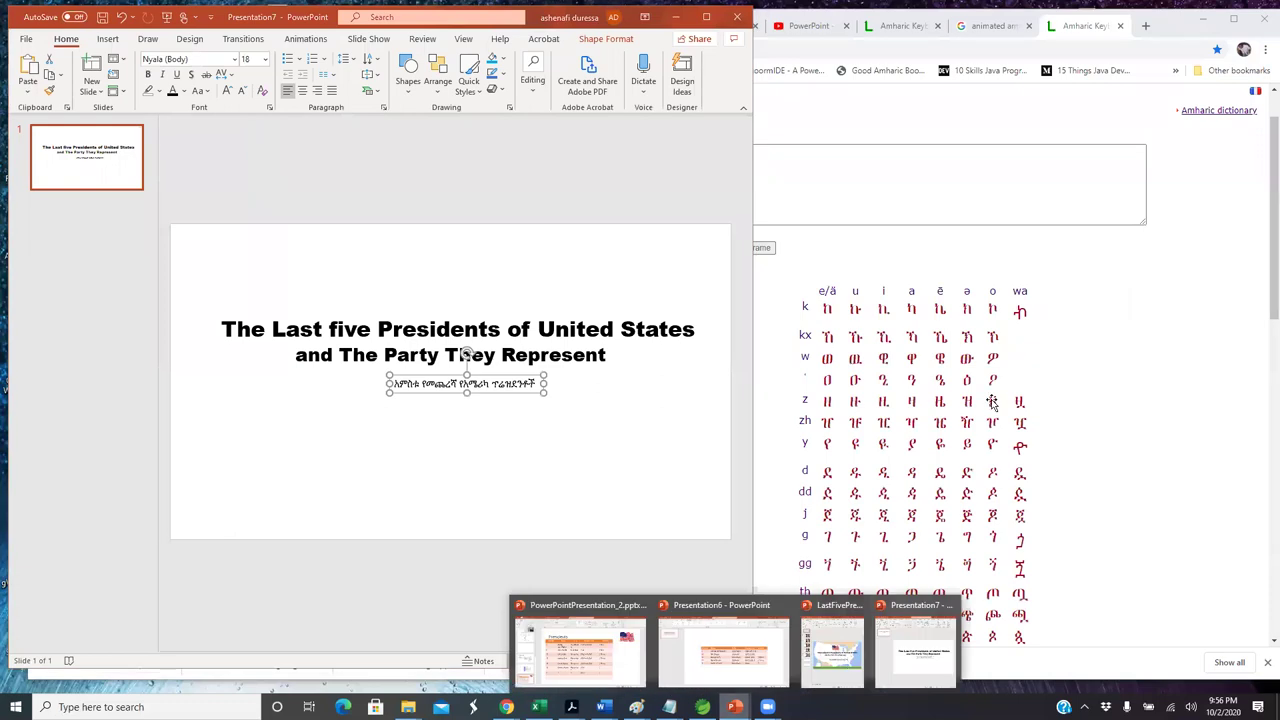
pyautogui.click(999, 415)
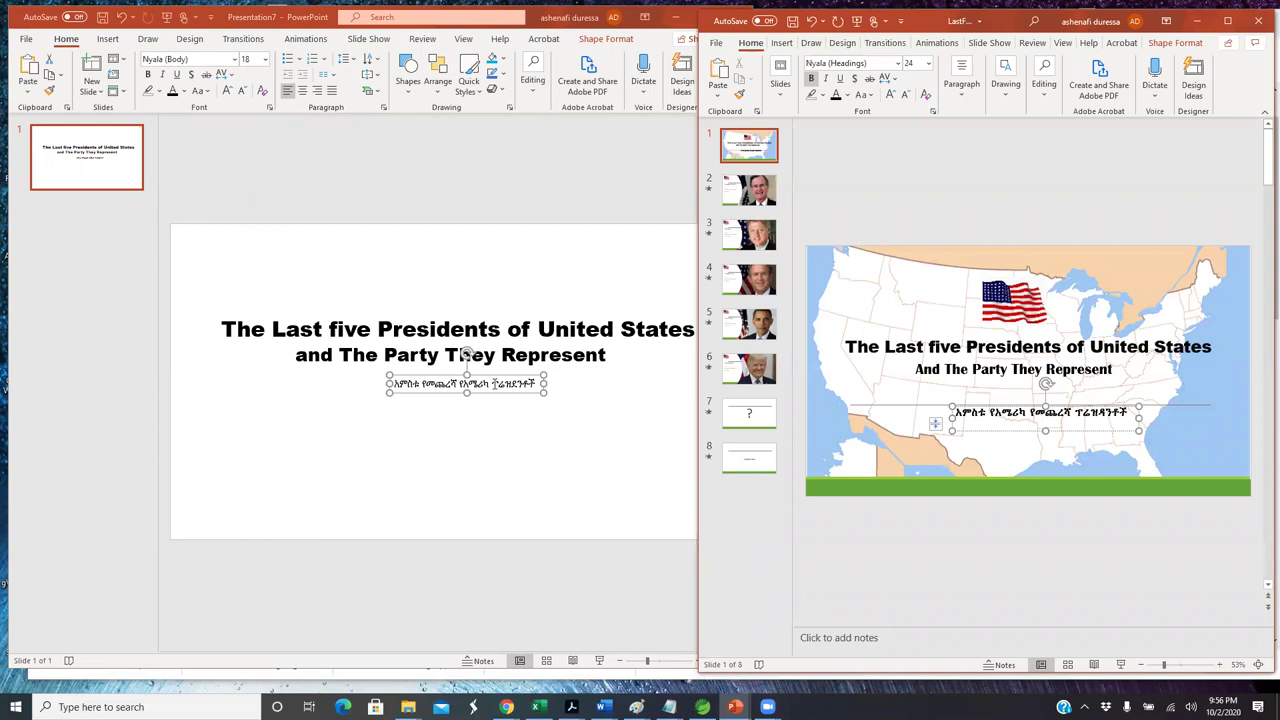
# - Nudge the Amharic text box into place, select the subtitle, and maximize the presentation window
pyautogui.click(284, 101)
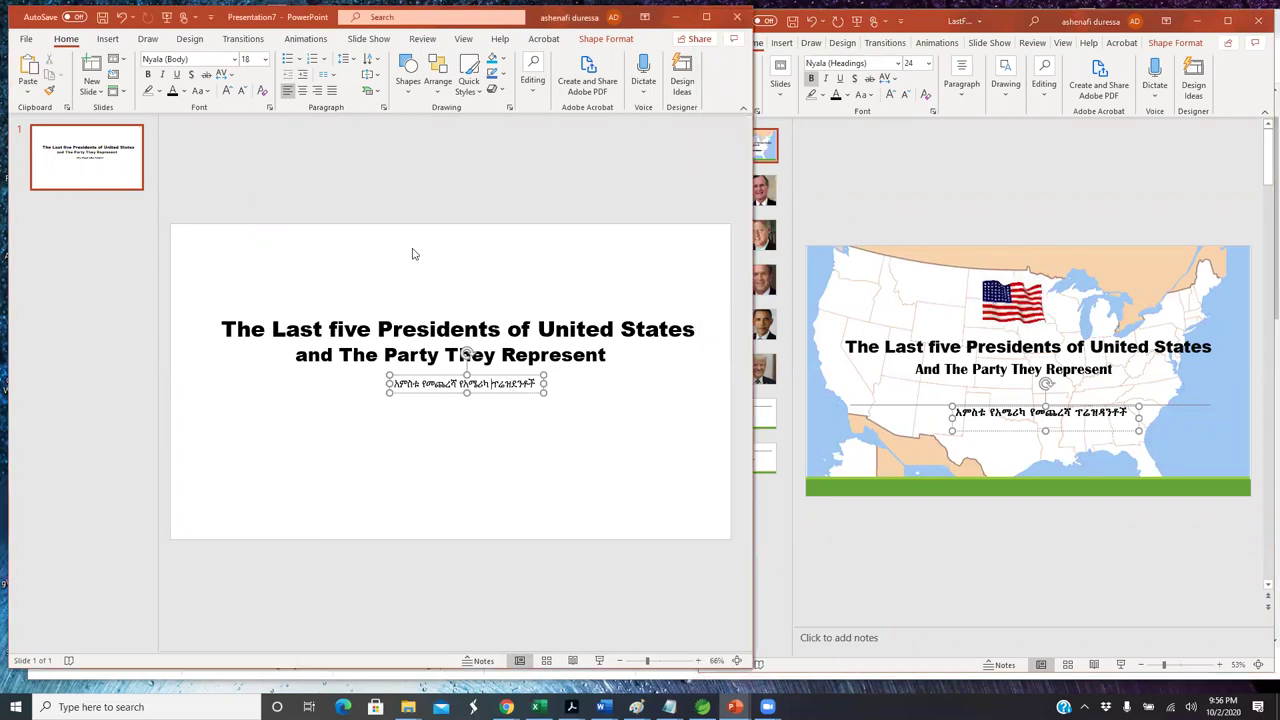
pyautogui.moveTo(540, 392); pyautogui.dragTo(566, 392)
pyautogui.click(512, 386)
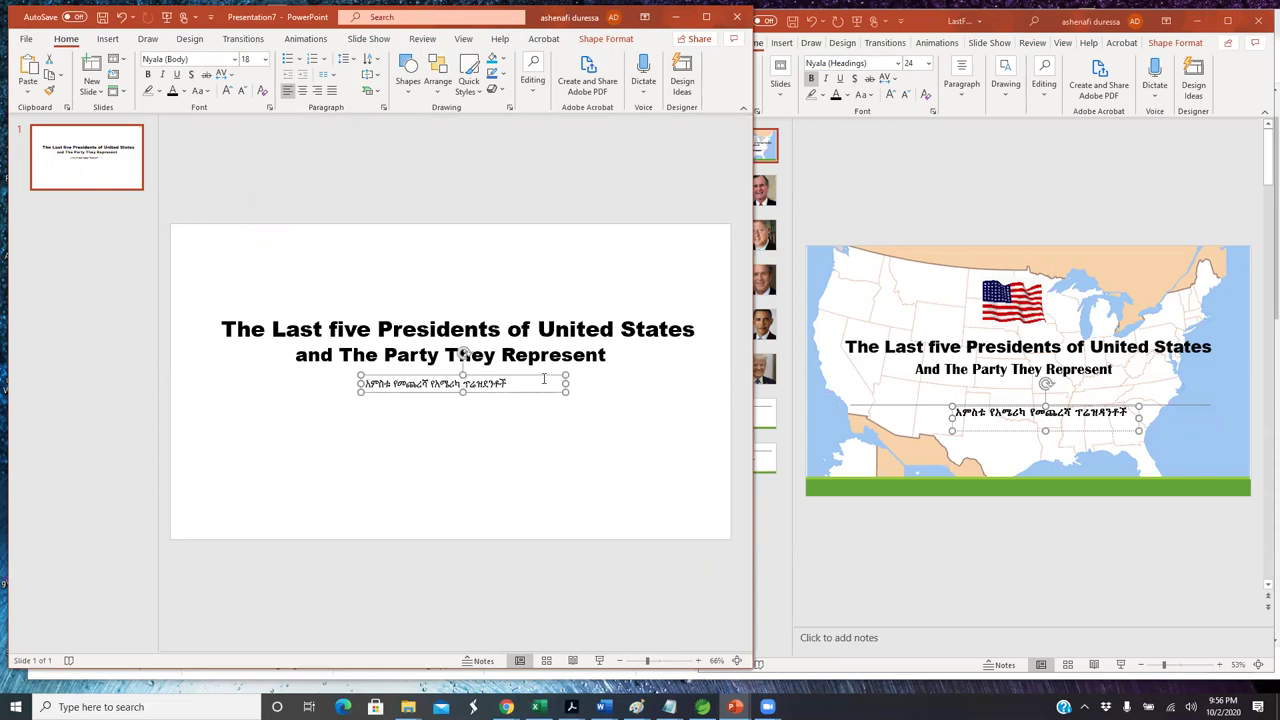
pyautogui.tripleClick(544, 378)
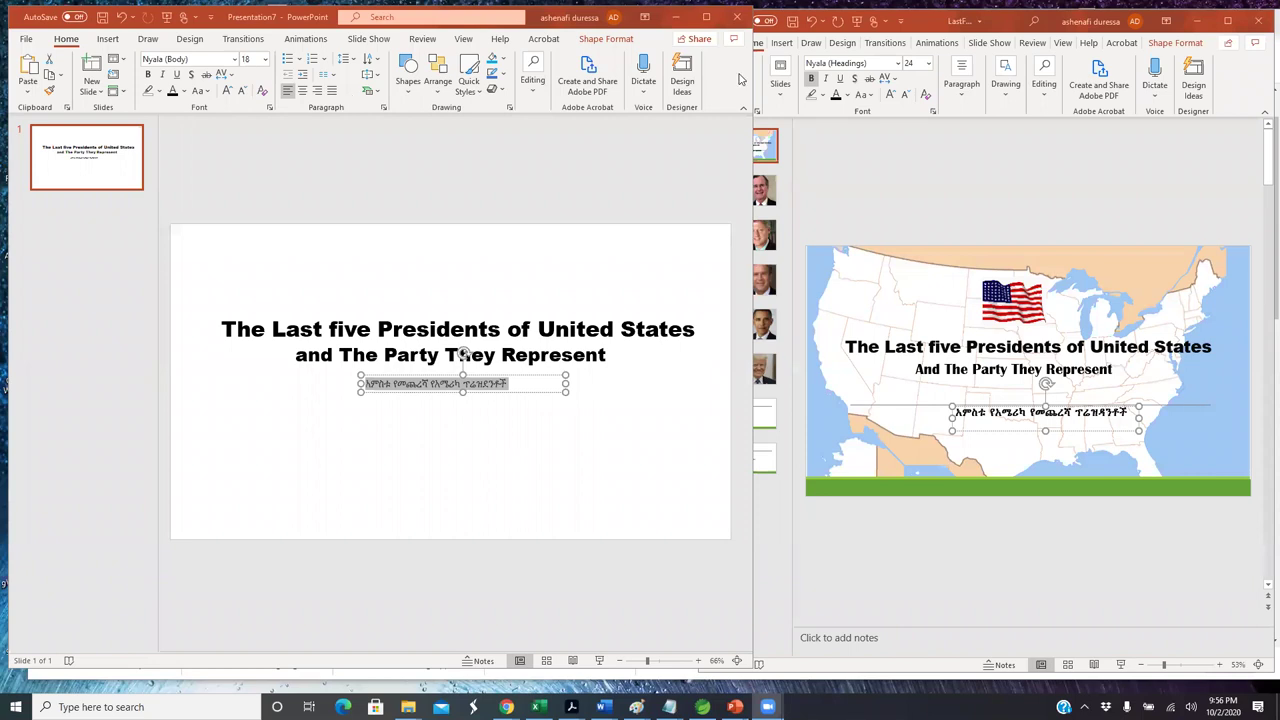
pyautogui.press('super+Up')
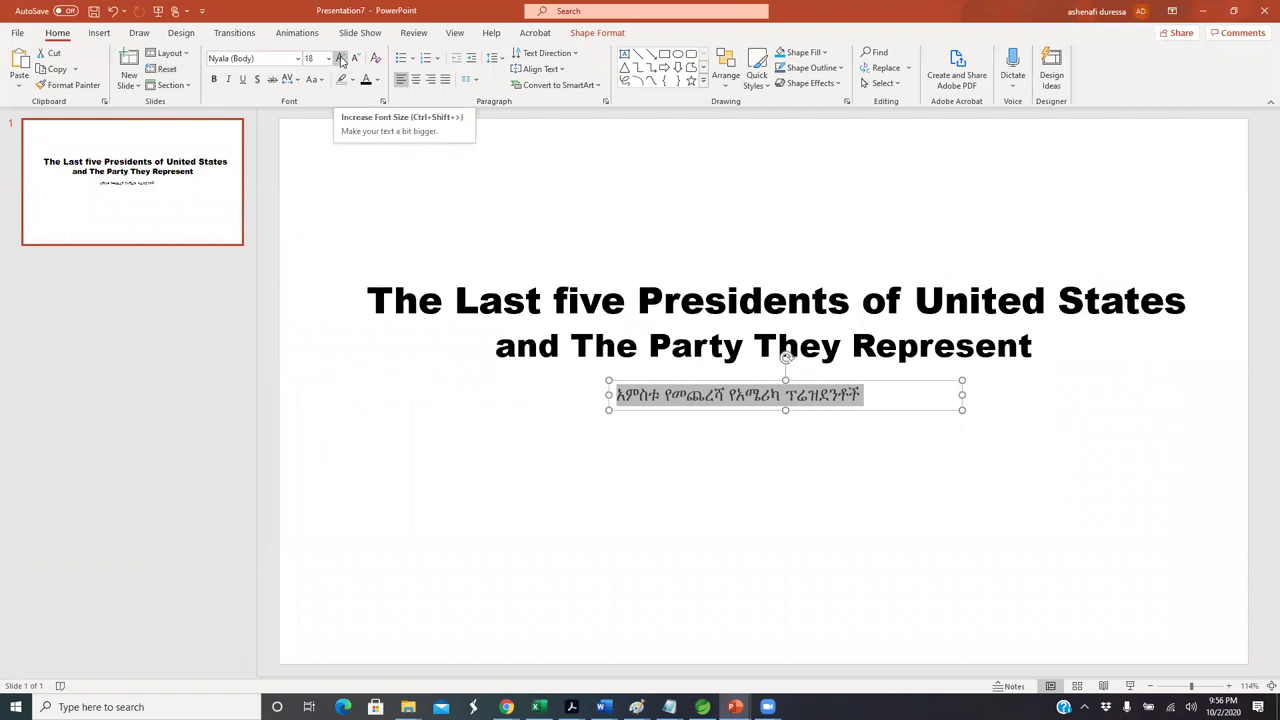
# - Try larger sizes on the Amharic subtitle, revert to 18 pt, and compare with the reference
pyautogui.click(341, 60)
pyautogui.click(341, 60)
pyautogui.click(341, 60)
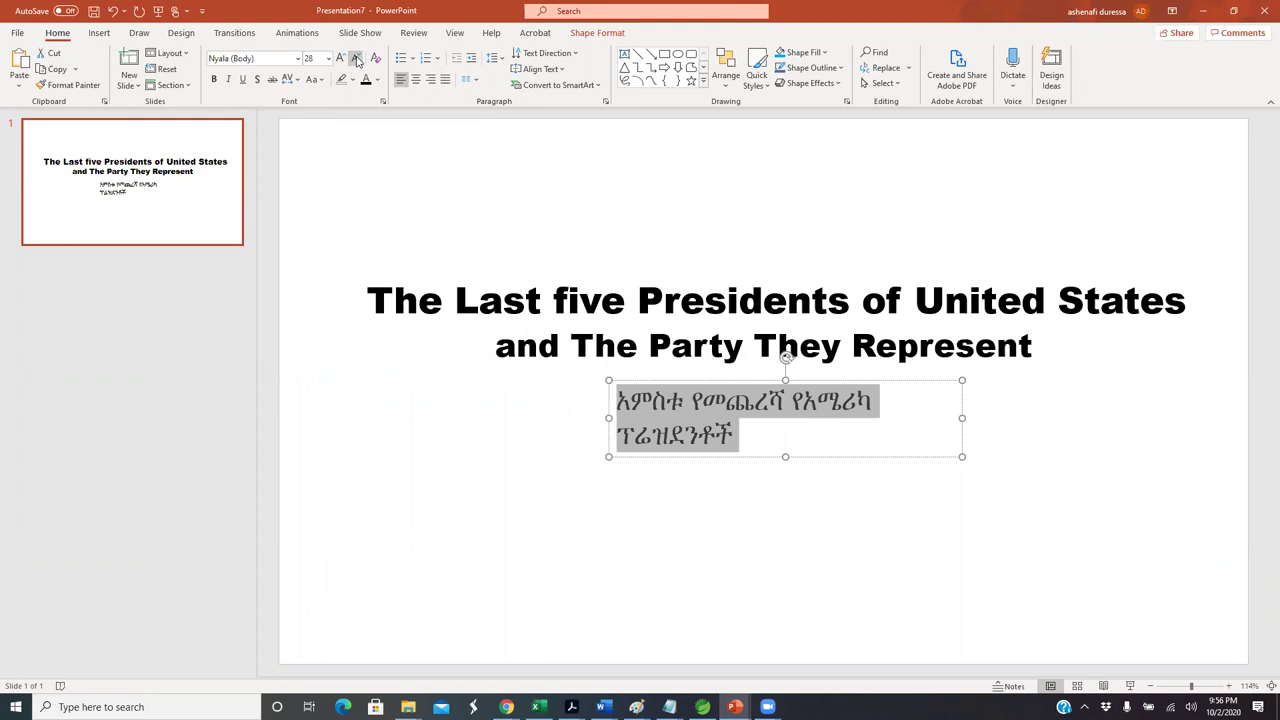
pyautogui.click(357, 60)
pyautogui.click(357, 60)
pyautogui.click(357, 60)
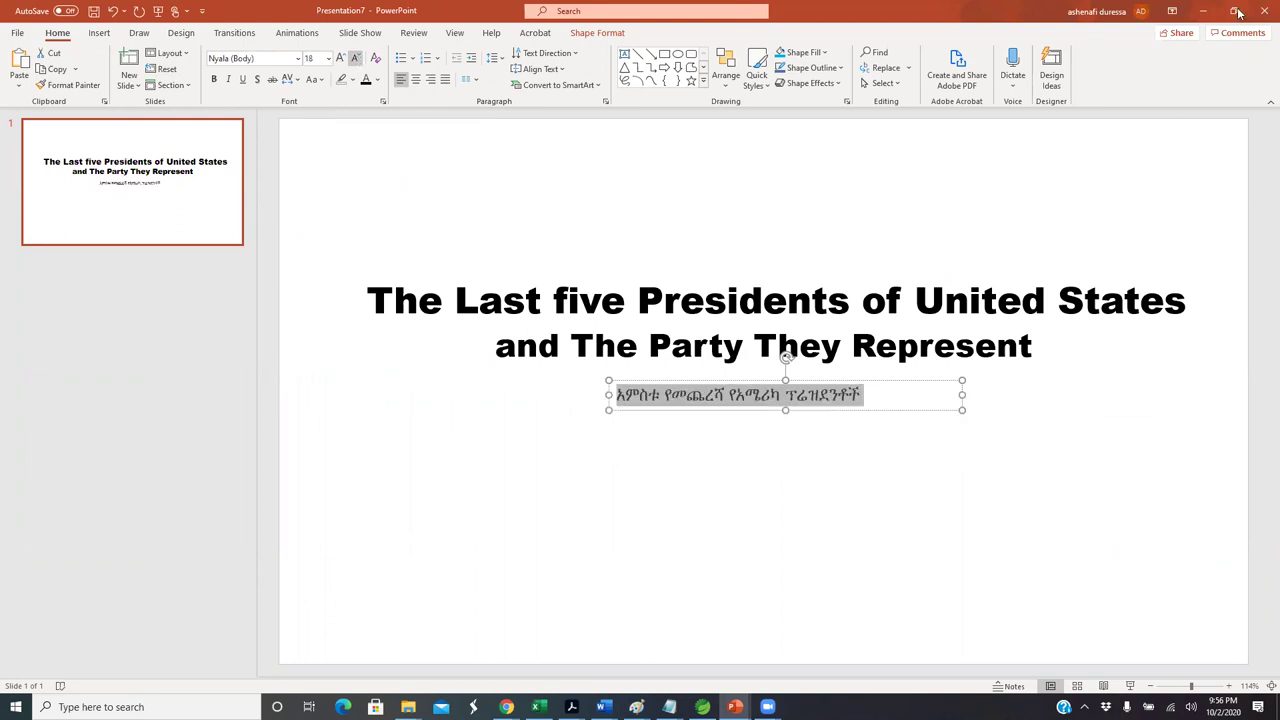
pyautogui.press('super+Left')
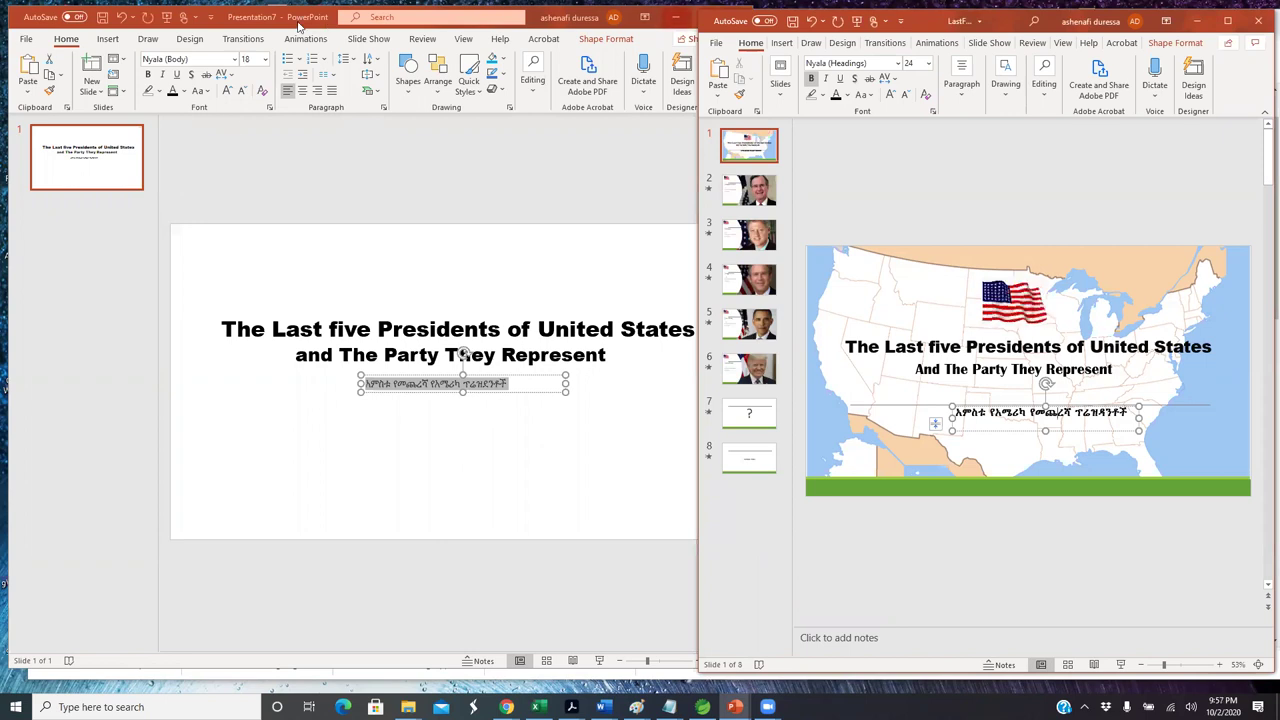
pyautogui.press('super+Up')
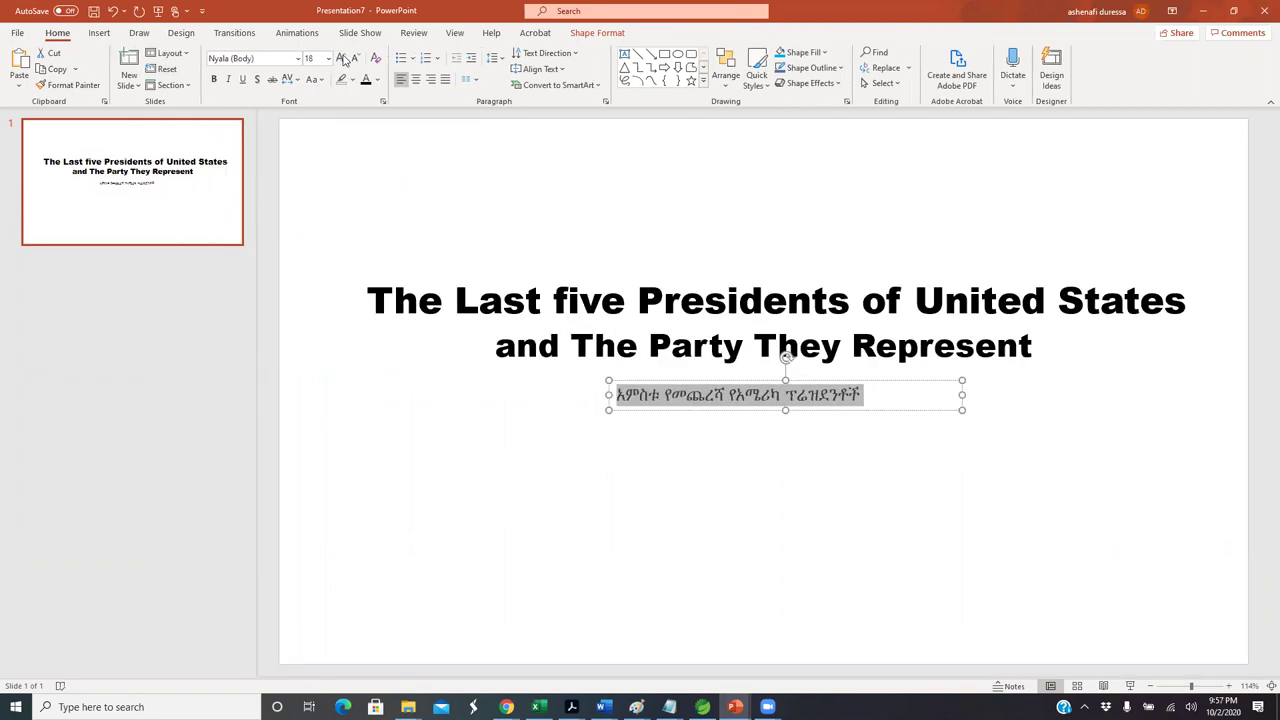
# - Set the Amharic subtitle to 24 pt and deselect it to review the slide
pyautogui.doubleClick(341, 58)
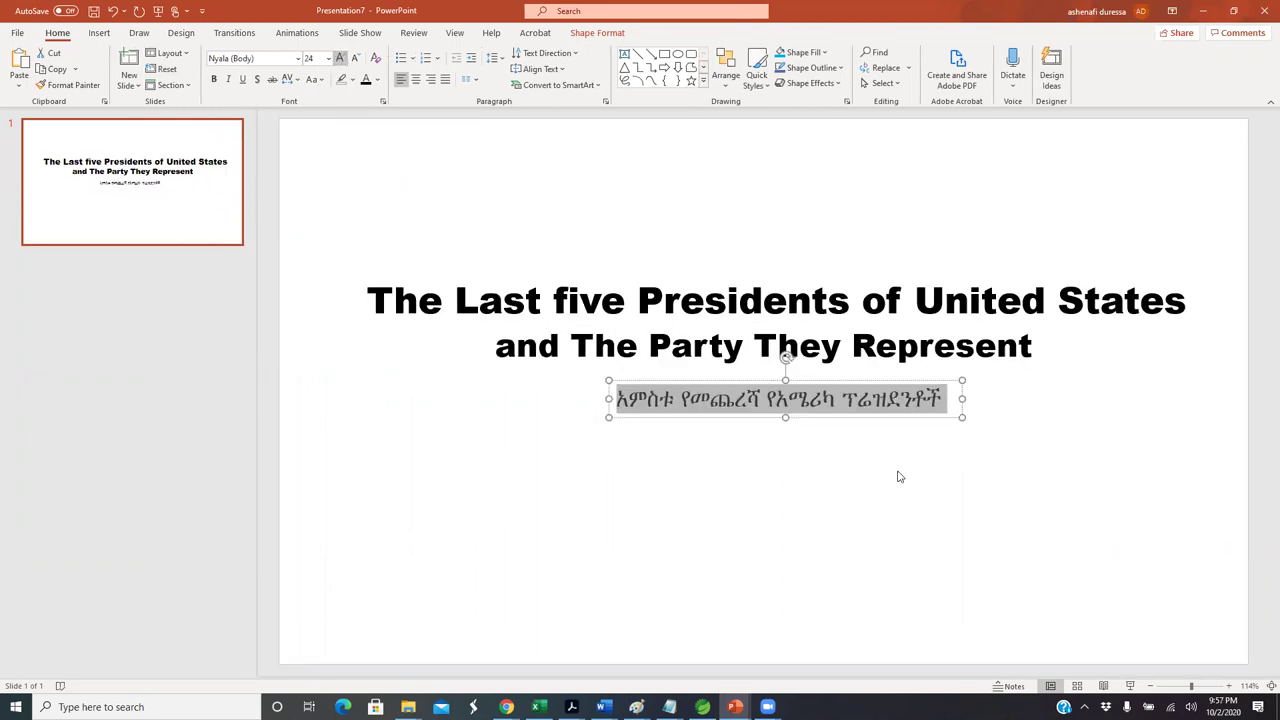
pyautogui.click(836, 477)
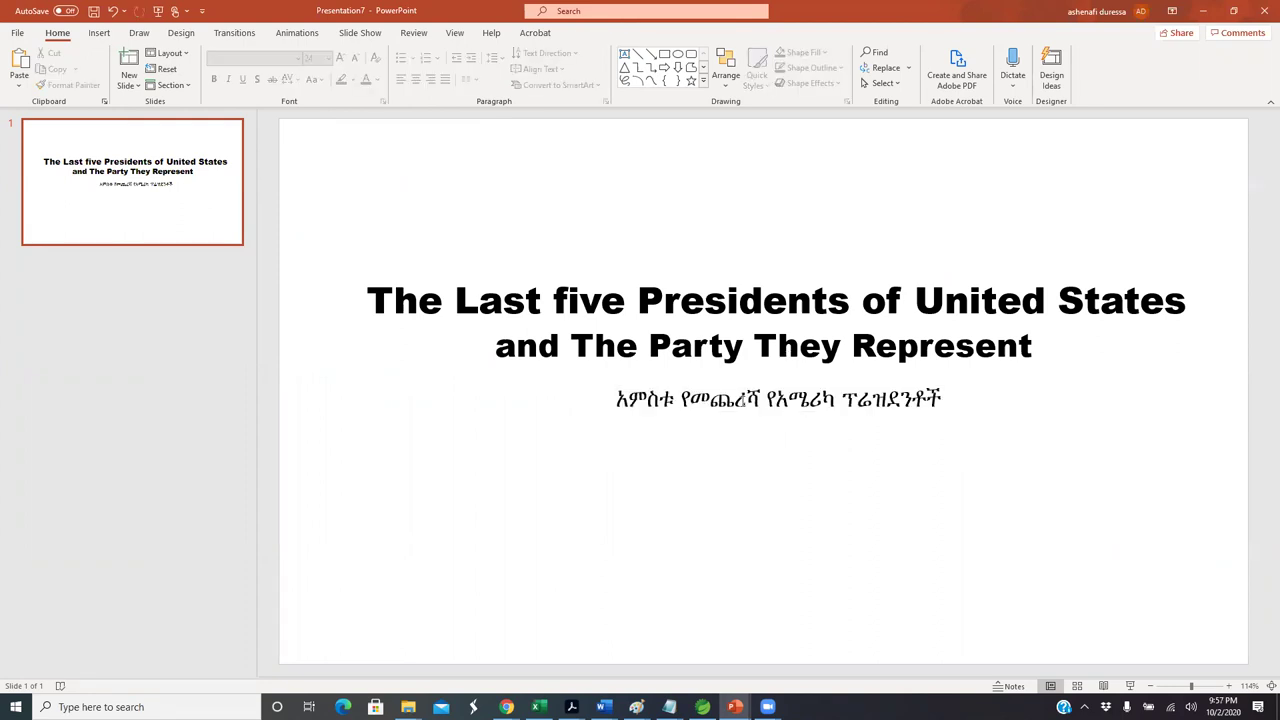
pyautogui.keyDown('ctrl'); pyautogui.scroll(-1, 1103, 272); pyautogui.keyUp('ctrl')
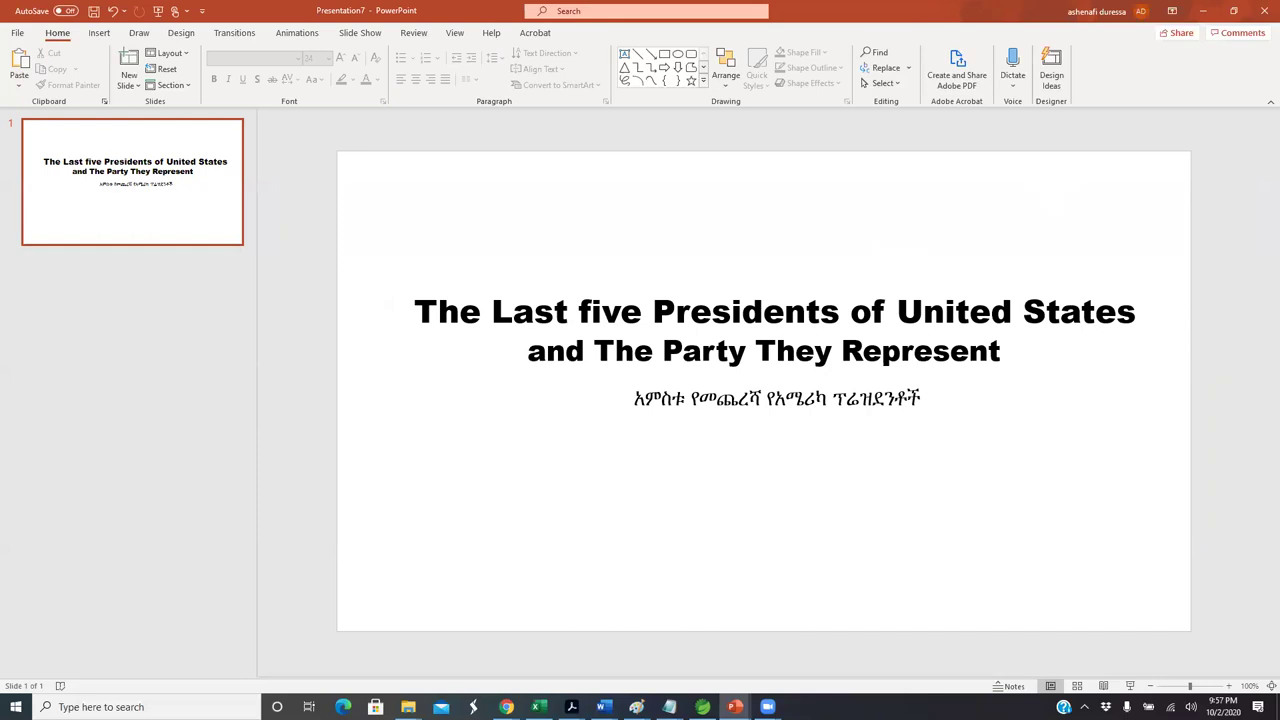
# - Switch to the Chrome 'usa map' image search and rerun it
pyautogui.click(507, 707)
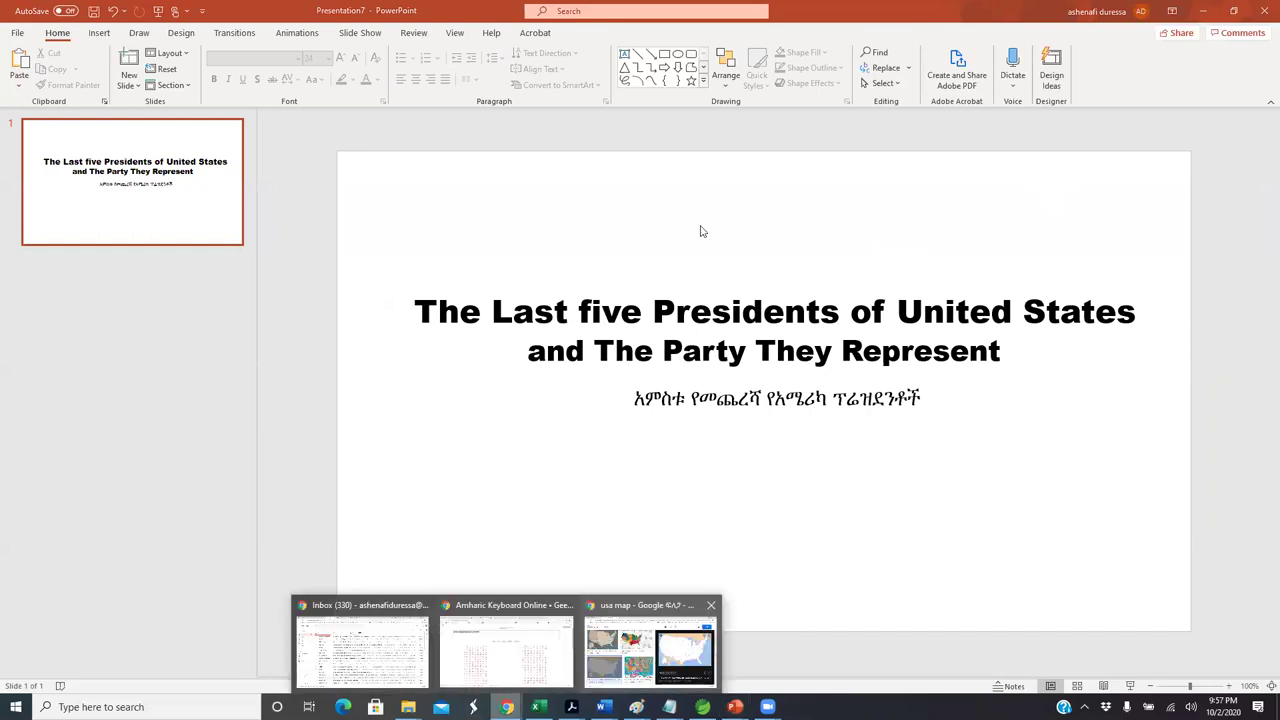
pyautogui.click(650, 650)
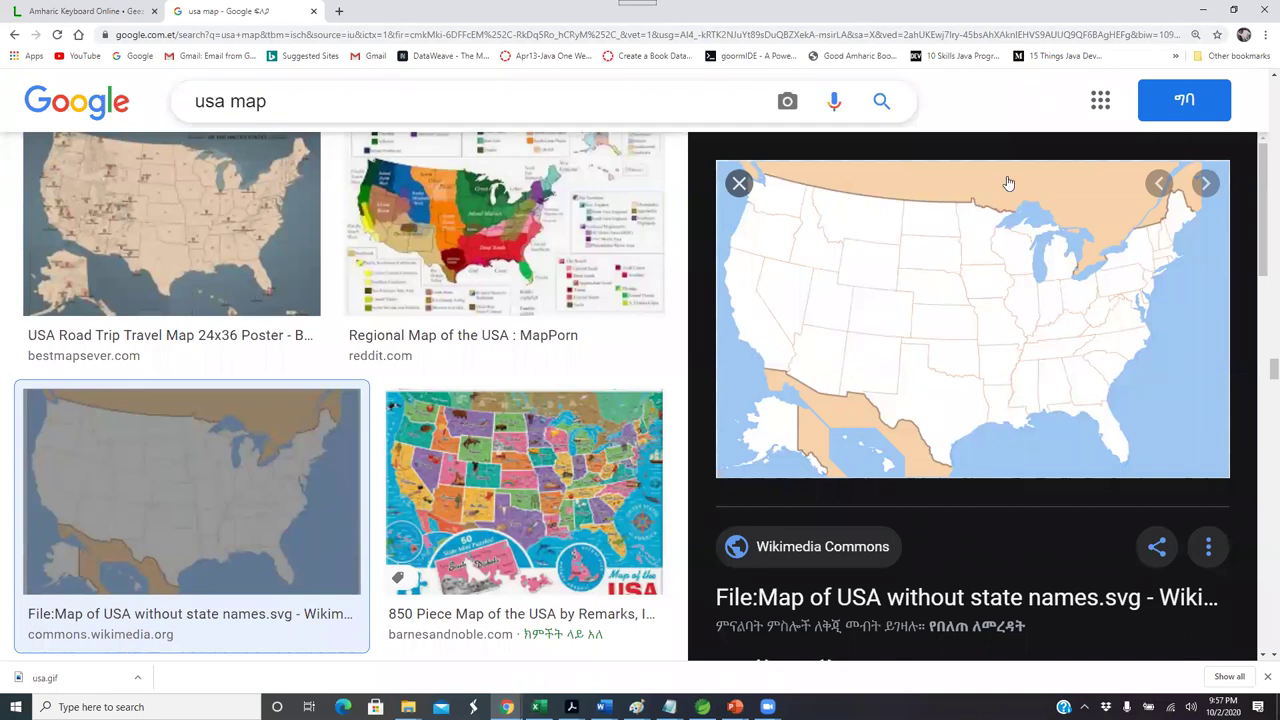
pyautogui.click(470, 103)
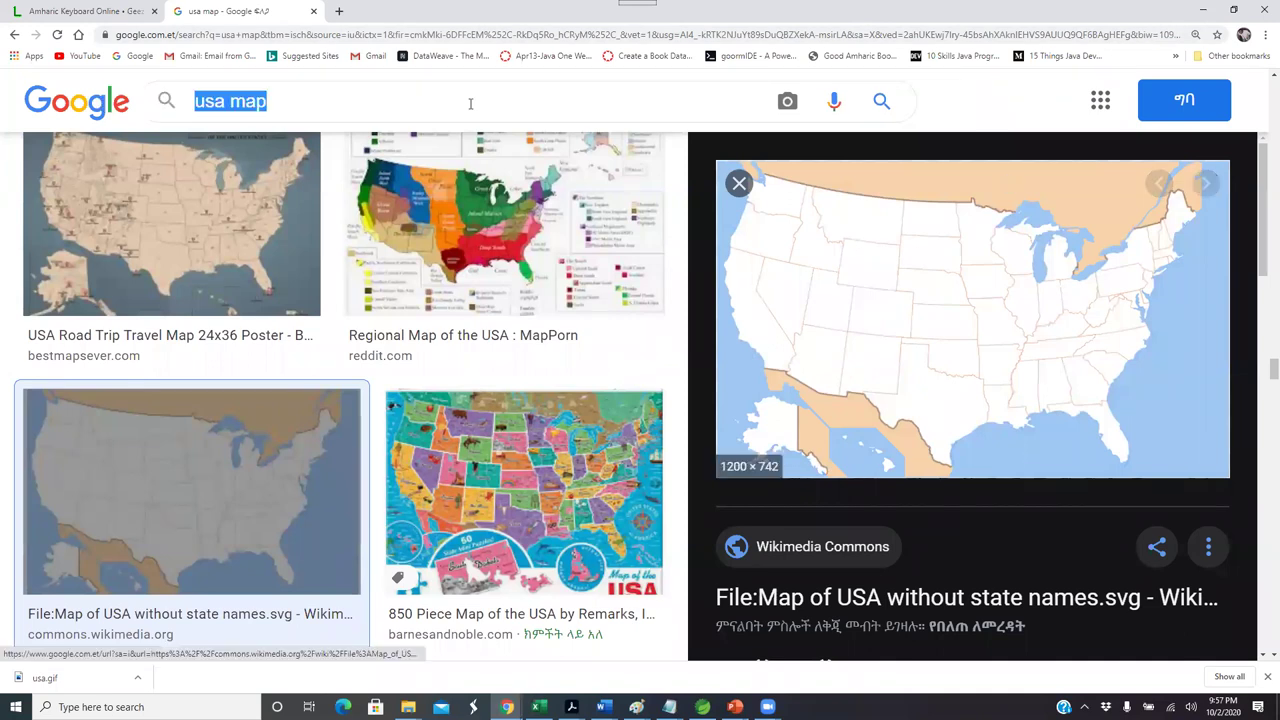
pyautogui.click(406, 92)
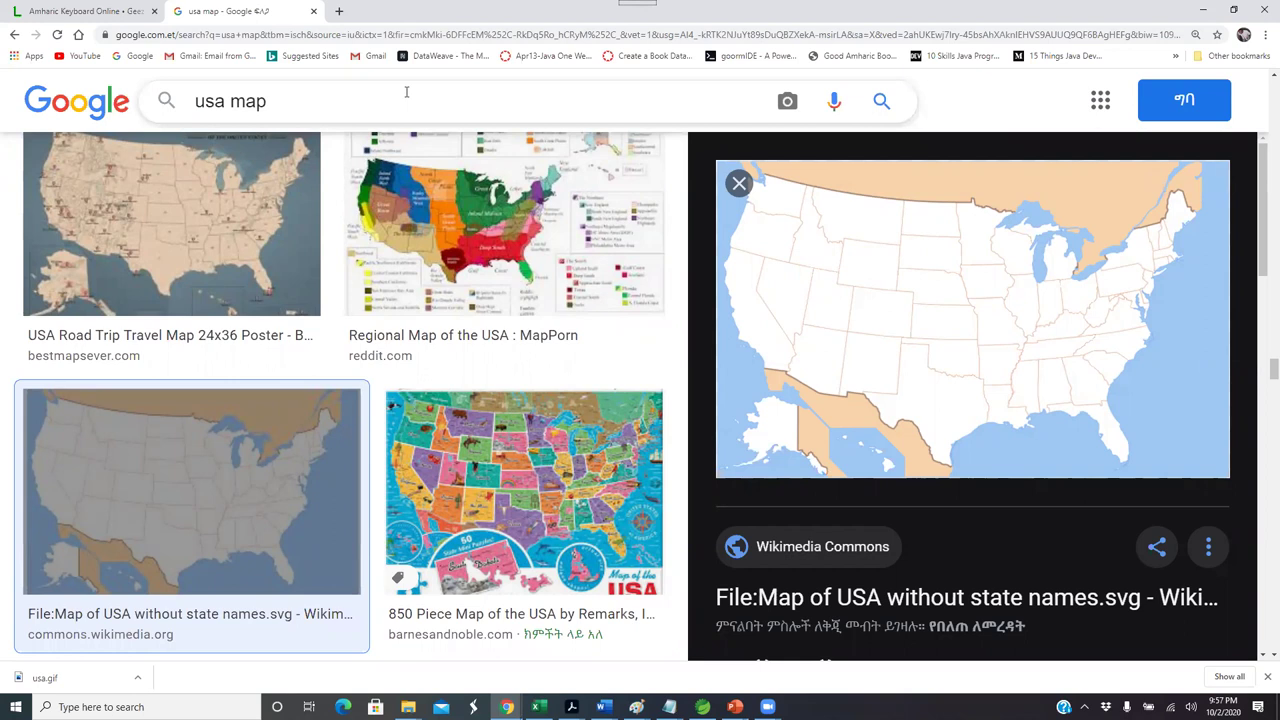
pyautogui.press('Return')
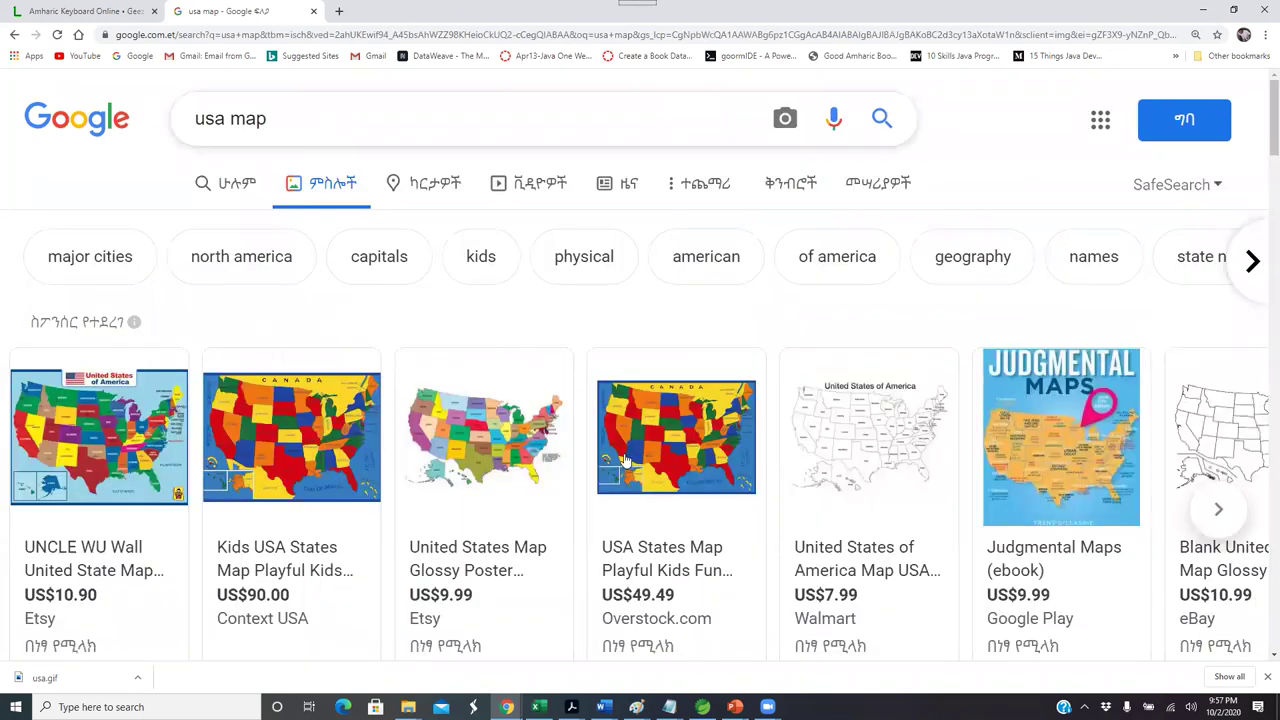
# - Scroll the results and preview the Wikimedia 'Map of USA without state names'
pyautogui.moveTo(627, 459)
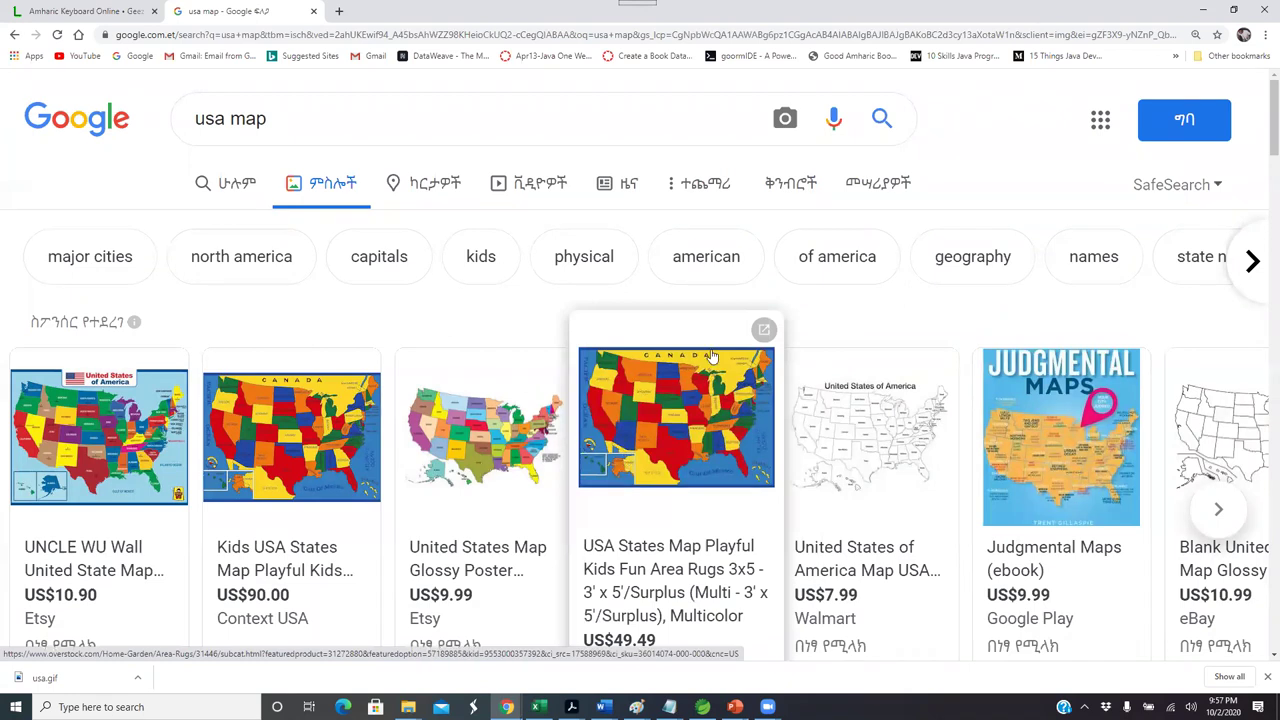
pyautogui.scroll(-1, 627, 459)
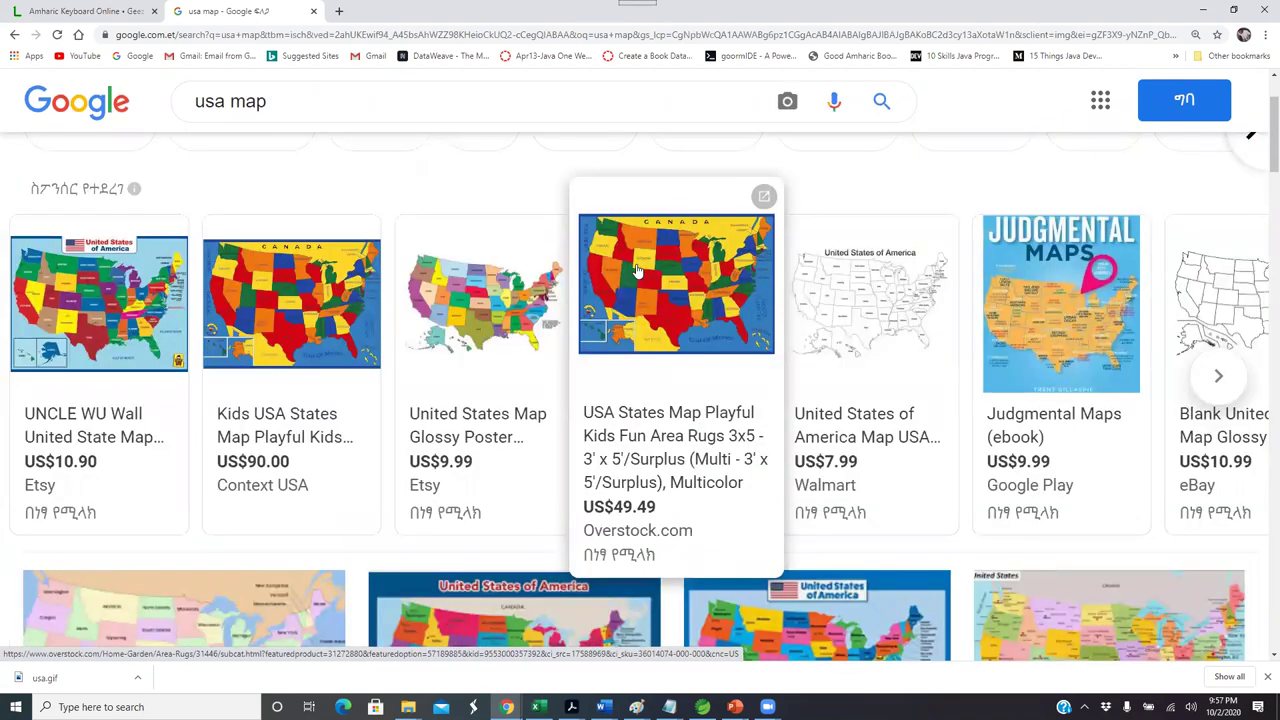
pyautogui.scroll(-1, 636, 270)
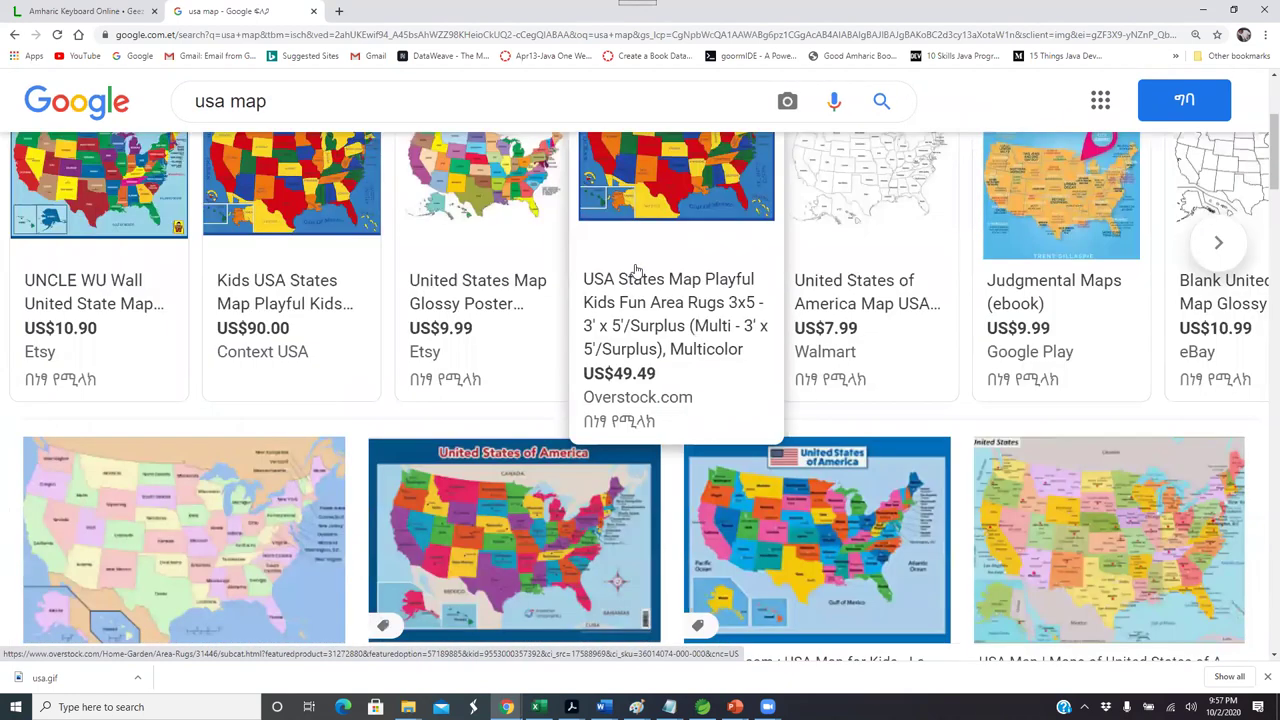
pyautogui.scroll(-4, 636, 270)
pyautogui.scroll(-5, 636, 270)
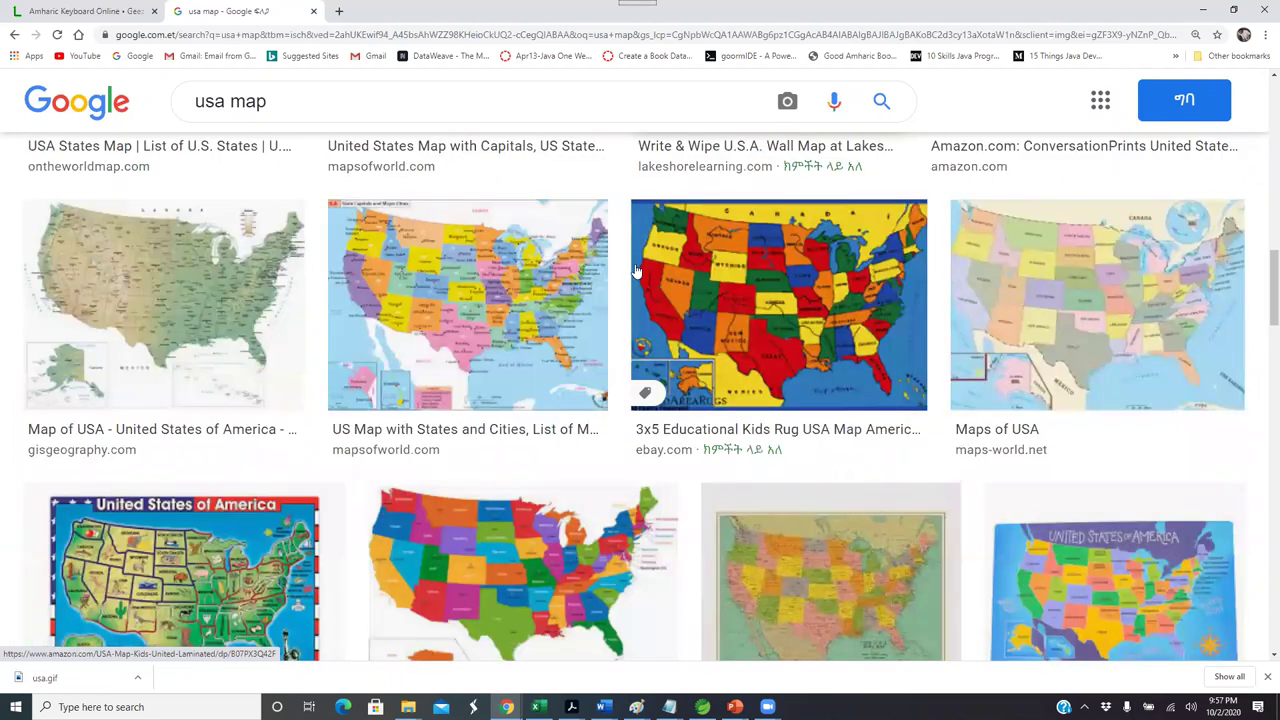
pyautogui.scroll(-3, 636, 270)
pyautogui.scroll(-3, 636, 270)
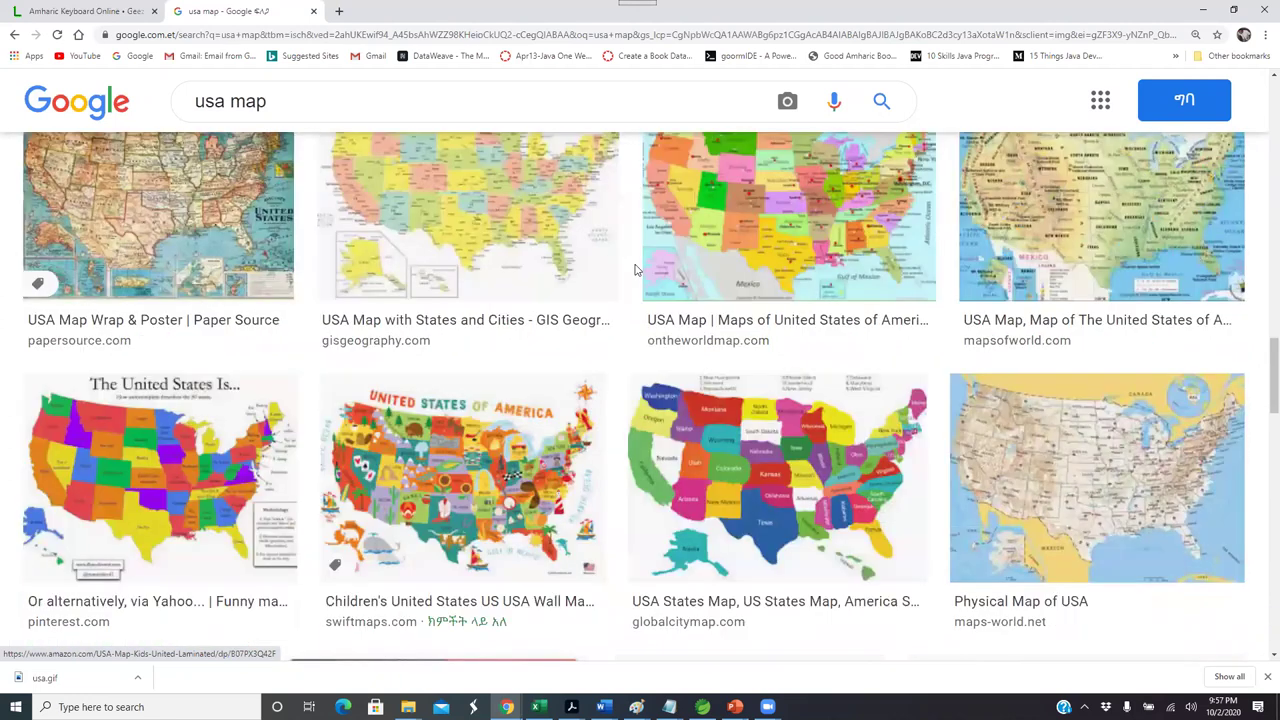
pyautogui.scroll(-5, 1041, 363)
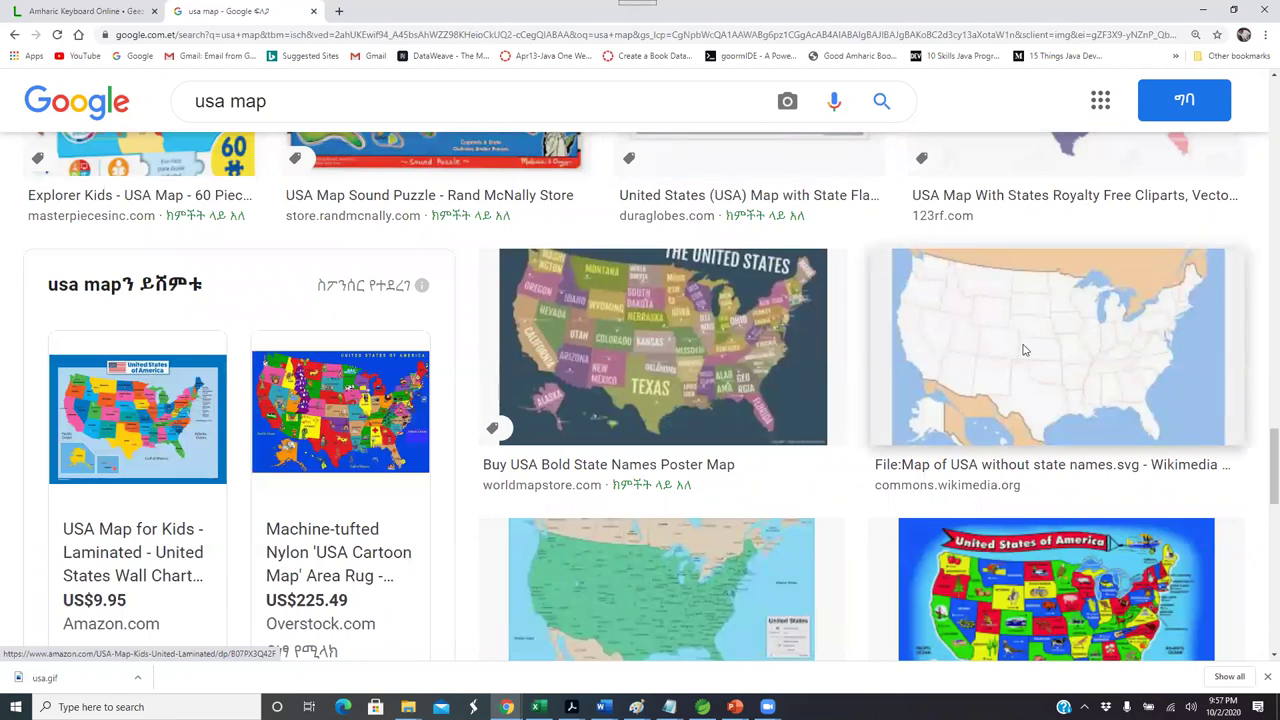
pyautogui.click(1024, 351)
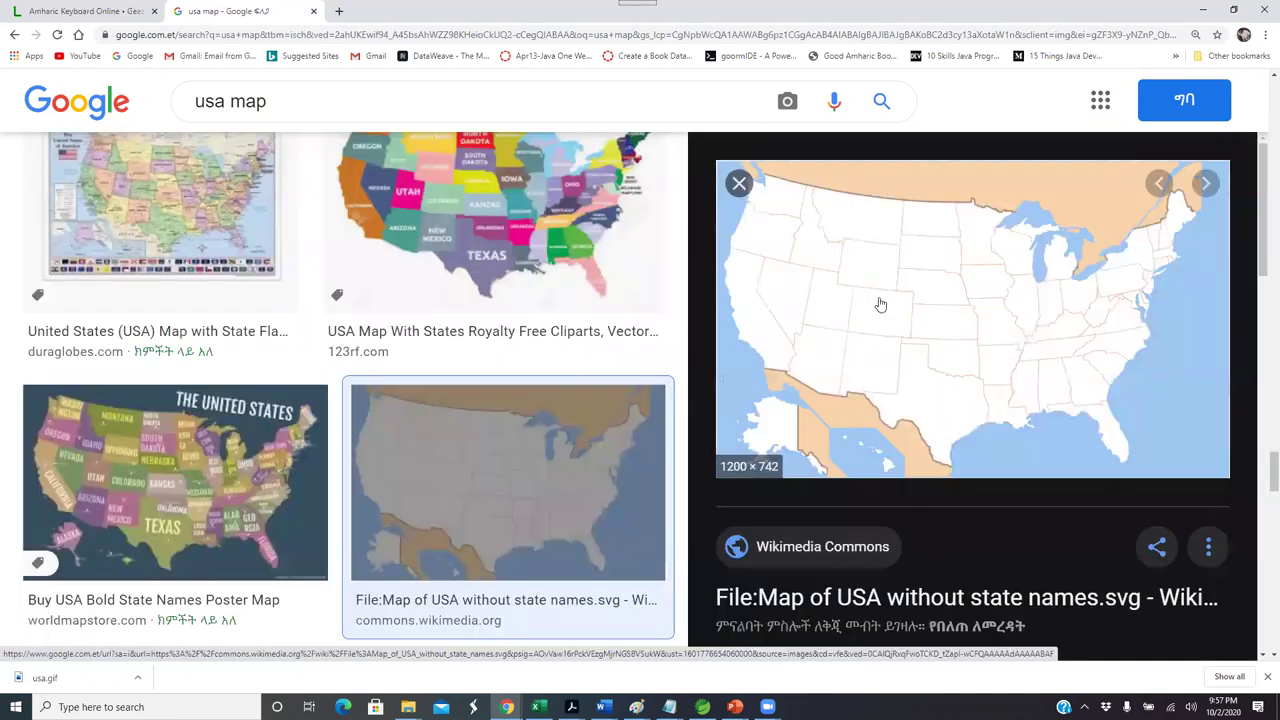
# - Start saving the map image, show All Files to confirm usa.gif exists, then cancel
pyautogui.rightClick(880, 303)
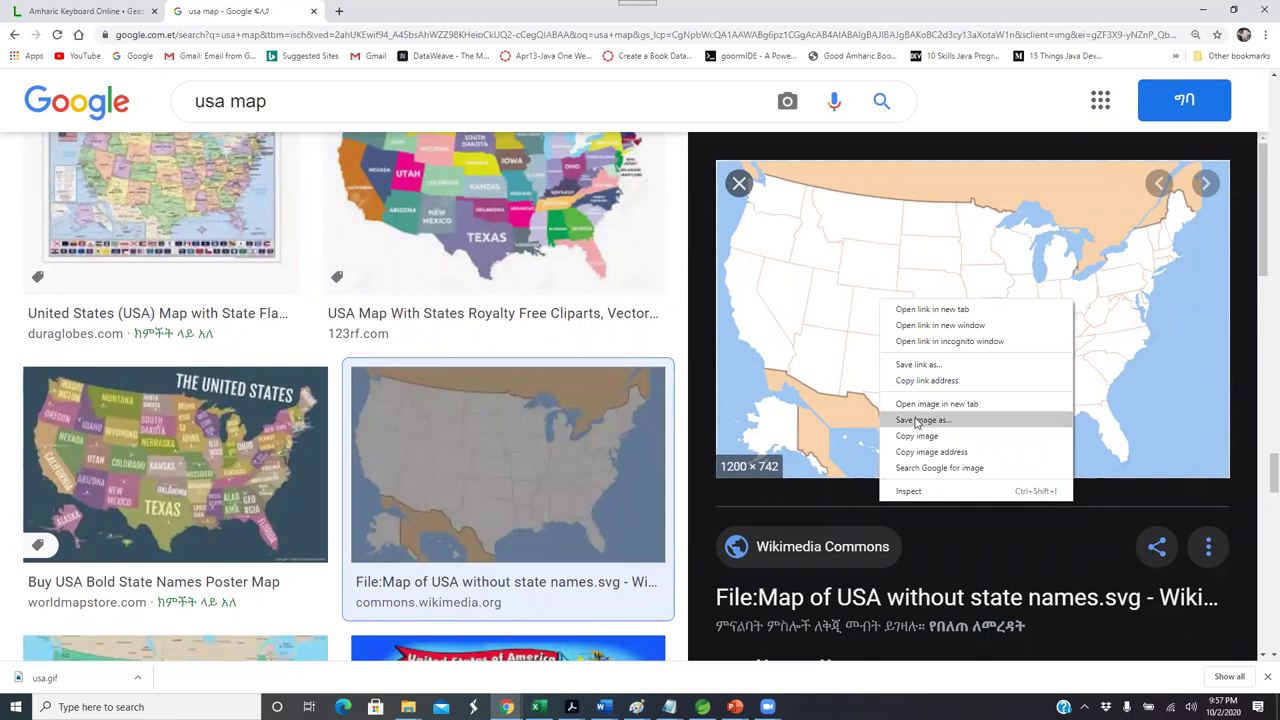
pyautogui.click(916, 421)
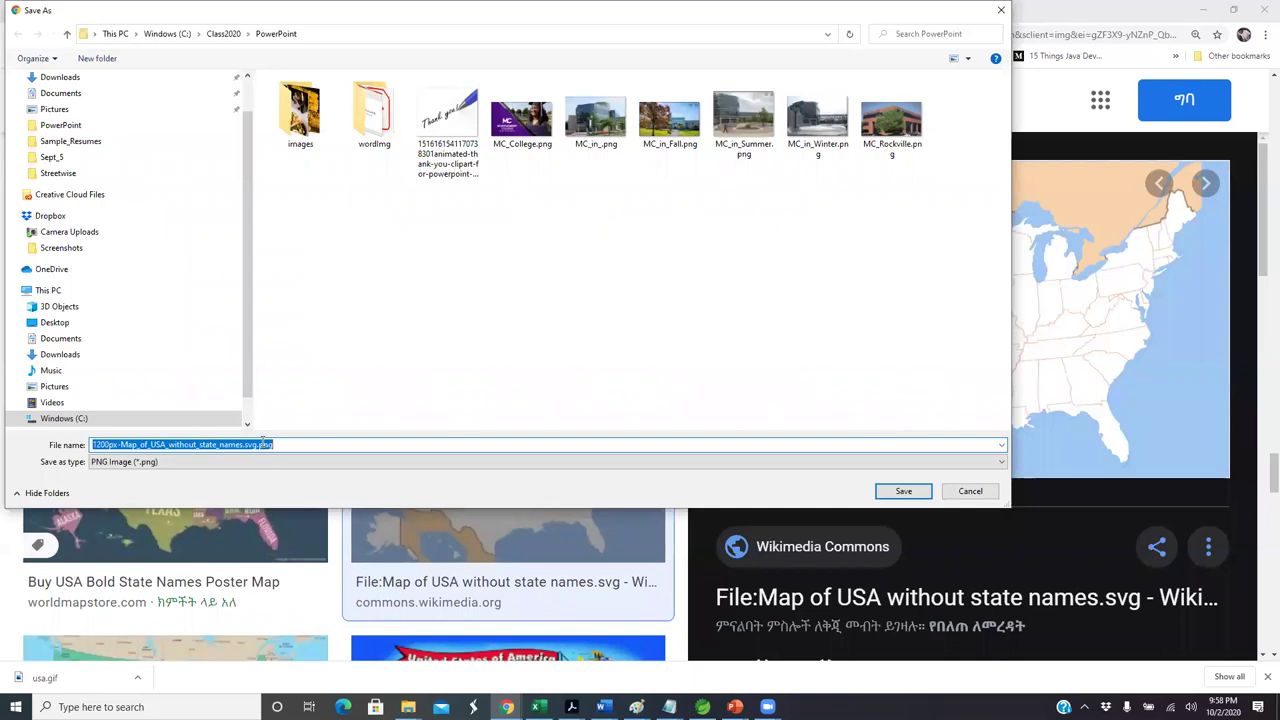
pyautogui.click(201, 463)
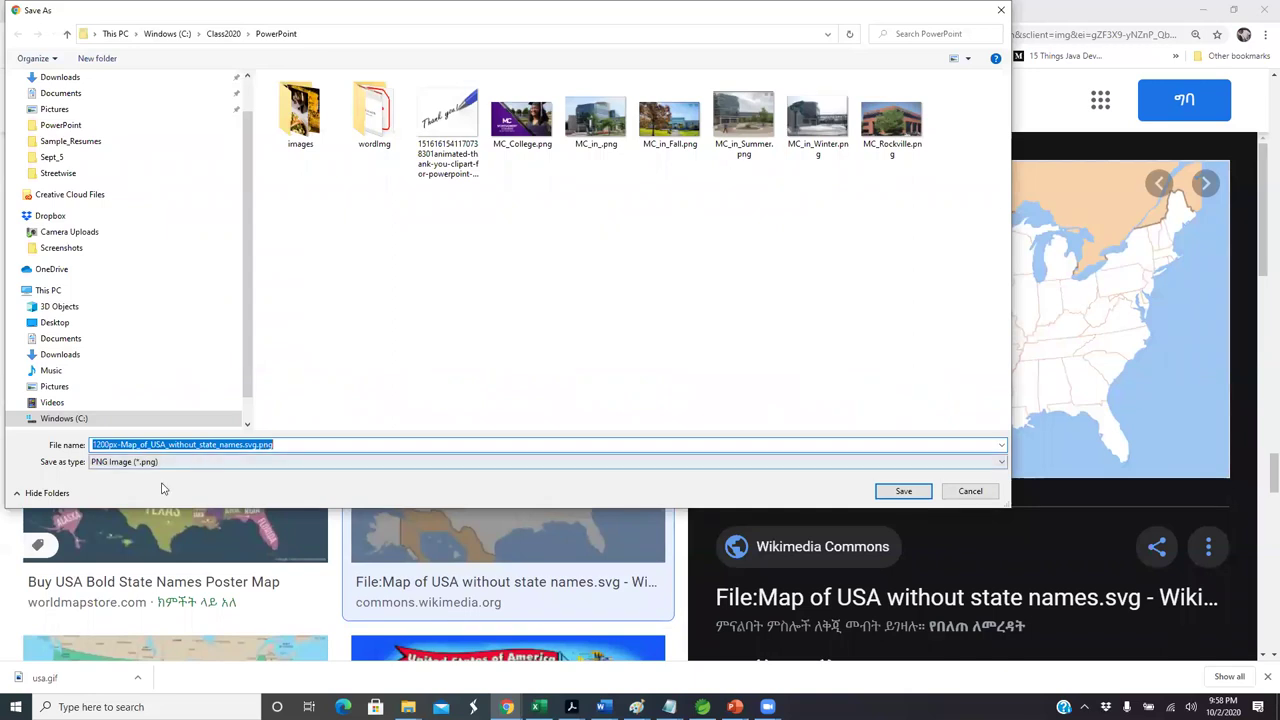
pyautogui.click(163, 488)
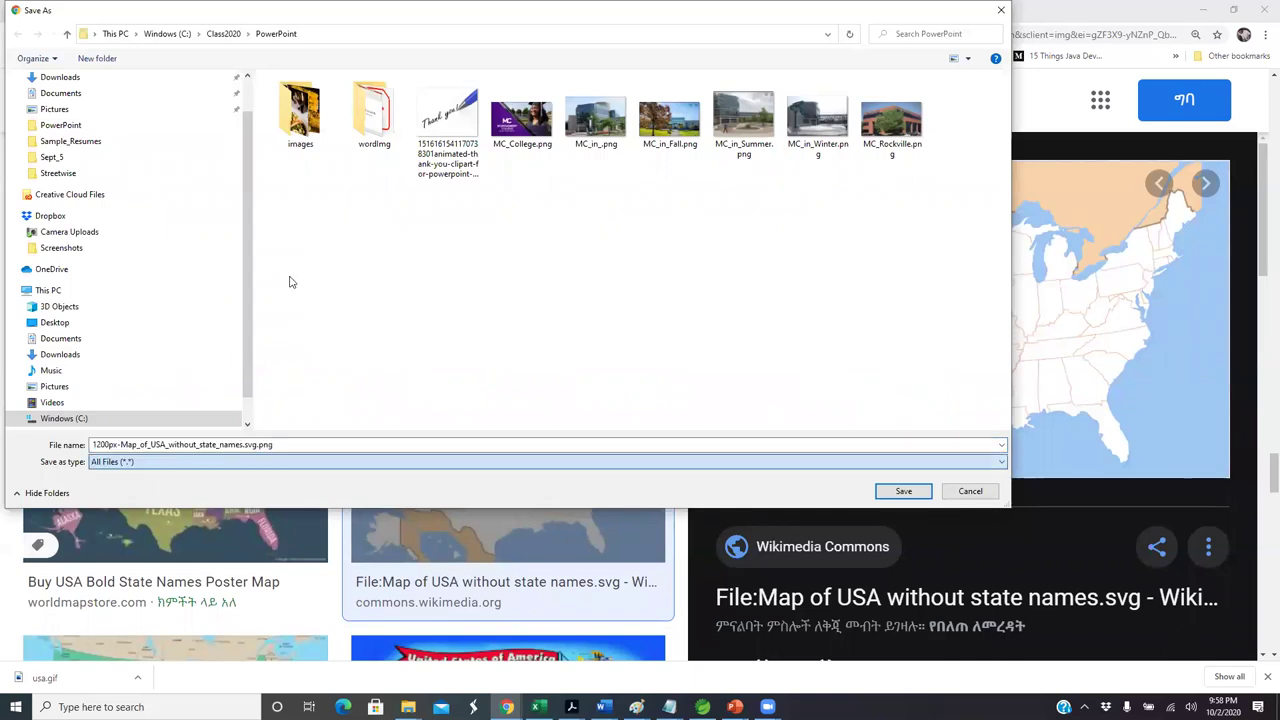
pyautogui.click(289, 279)
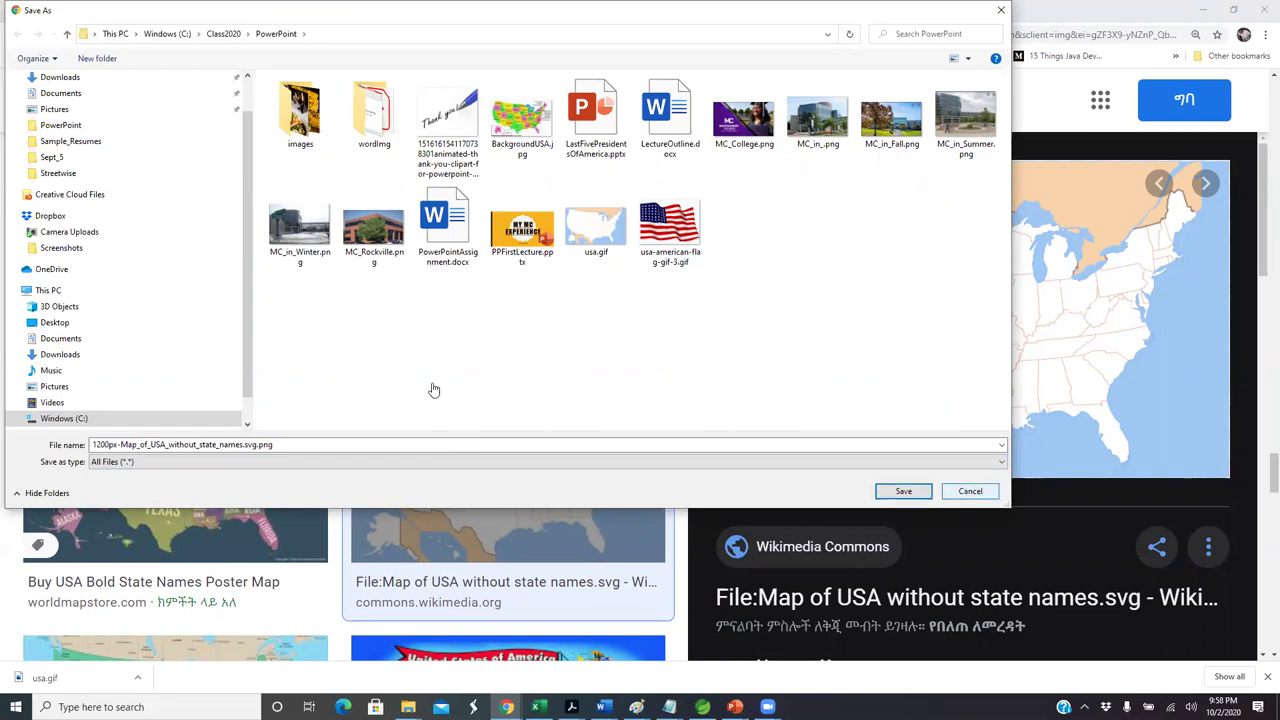
pyautogui.press('Escape')
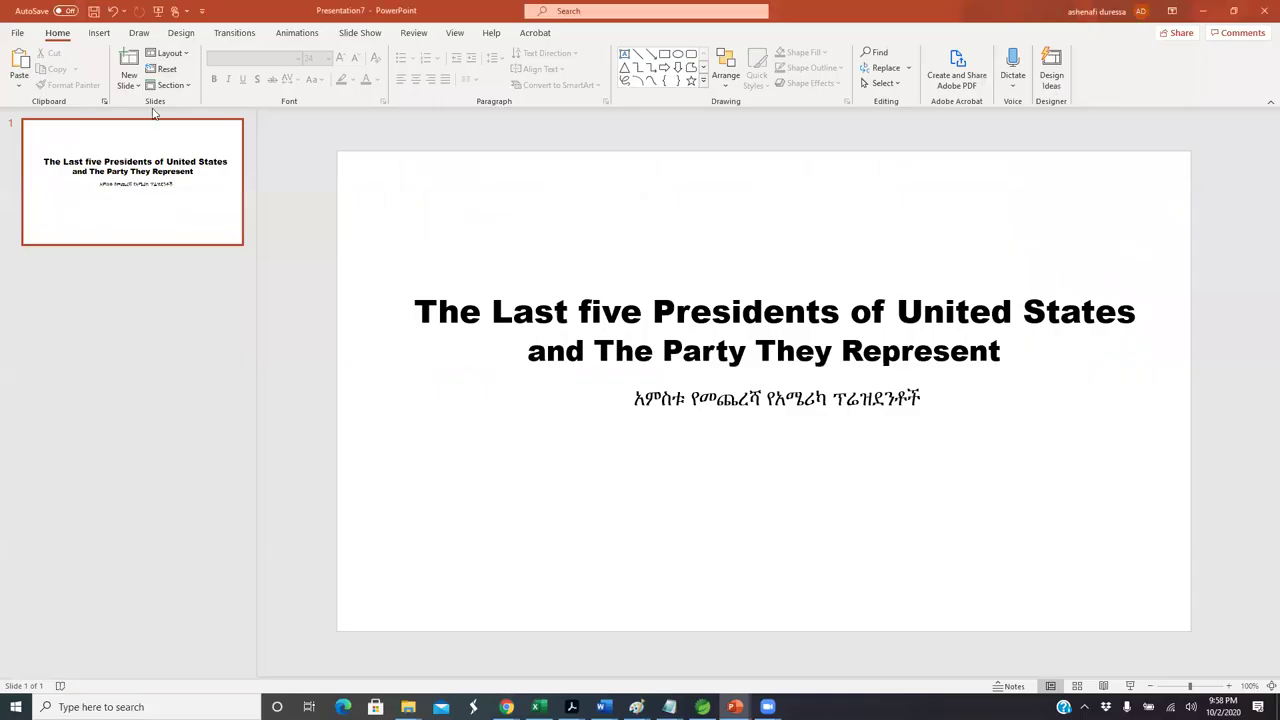
# - Select the title box and open Format Background from the Design tab
pyautogui.press('Tab')
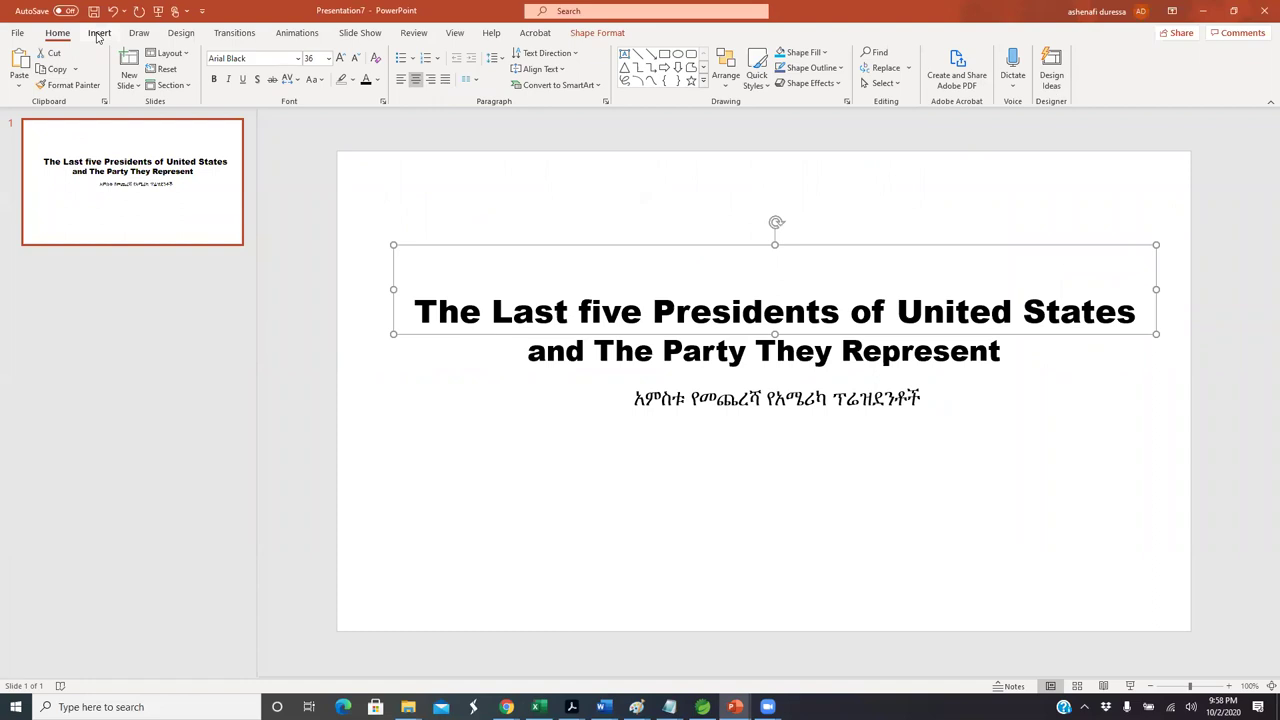
pyautogui.click(98, 33)
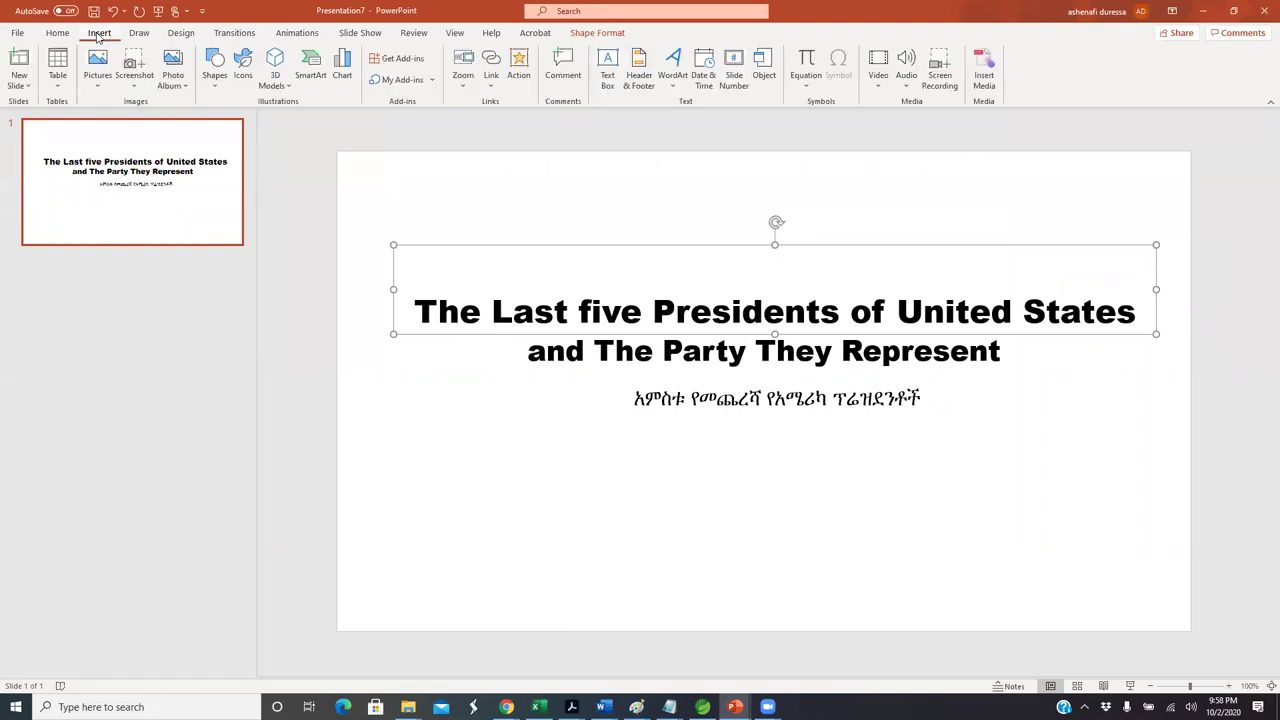
pyautogui.click(178, 36)
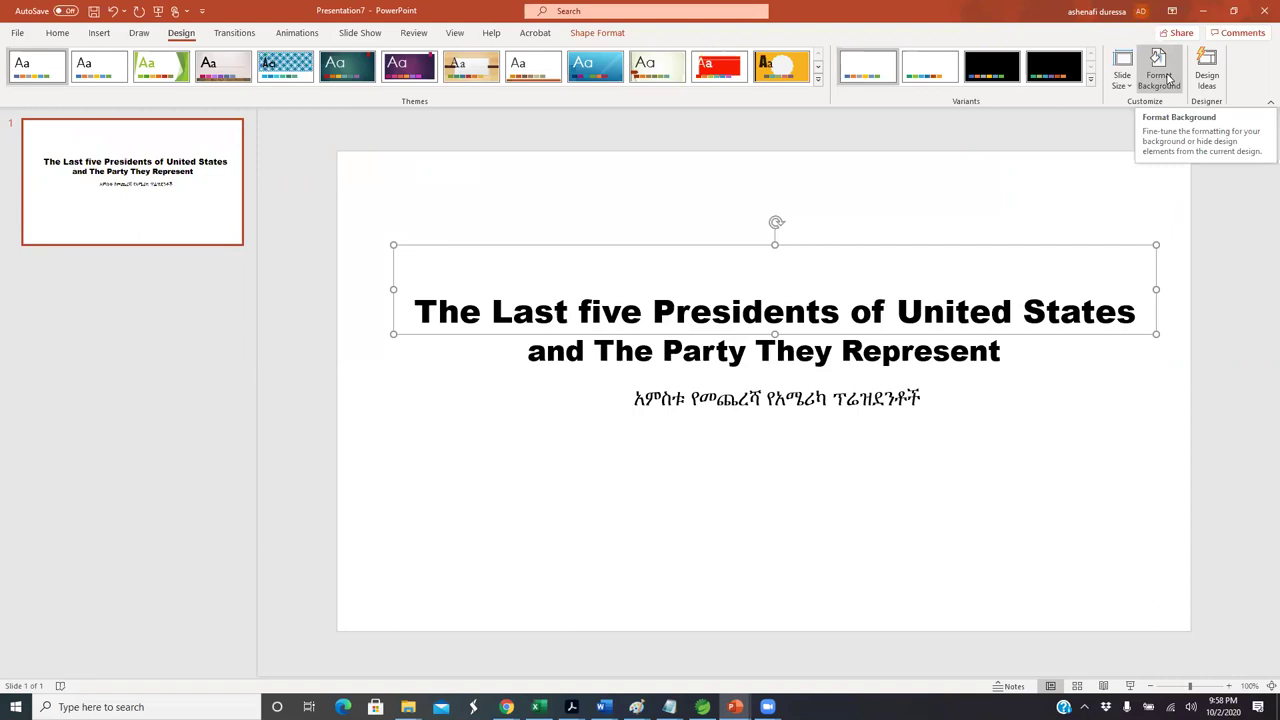
pyautogui.click(1168, 78)
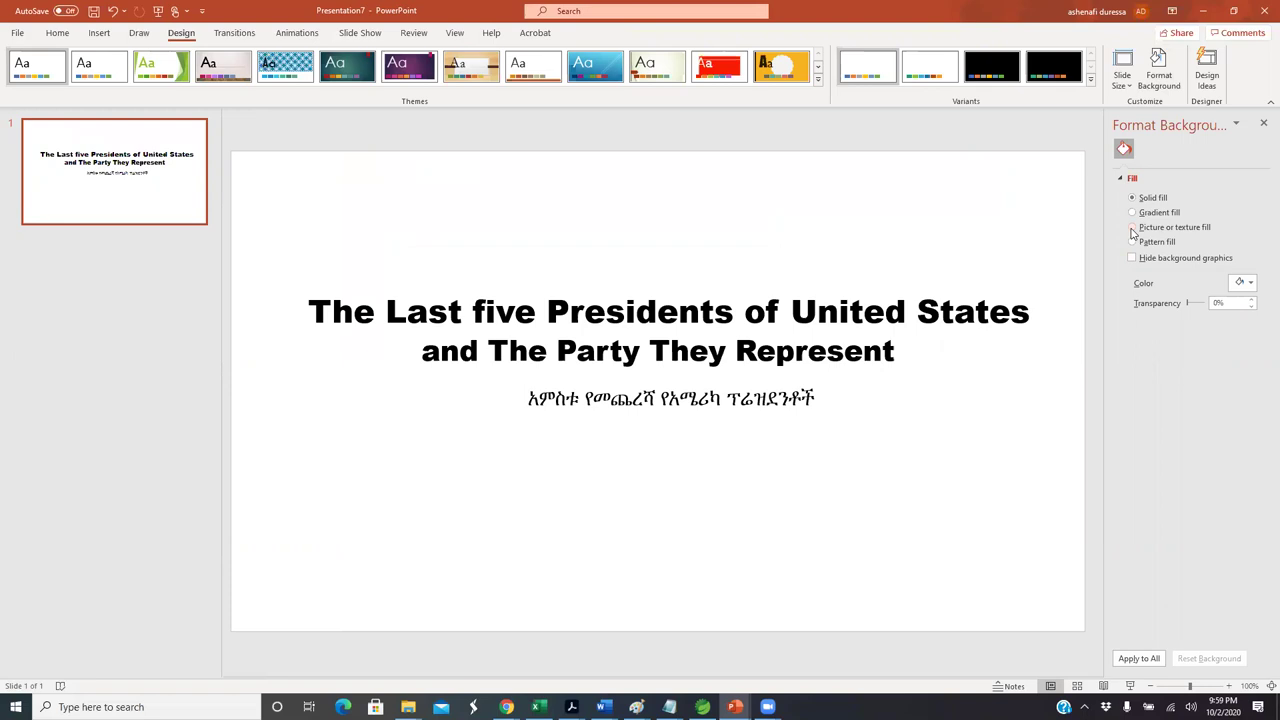
# - Set the title slide background to a picture fill using usa.gif from a file
pyautogui.click(1133, 227)
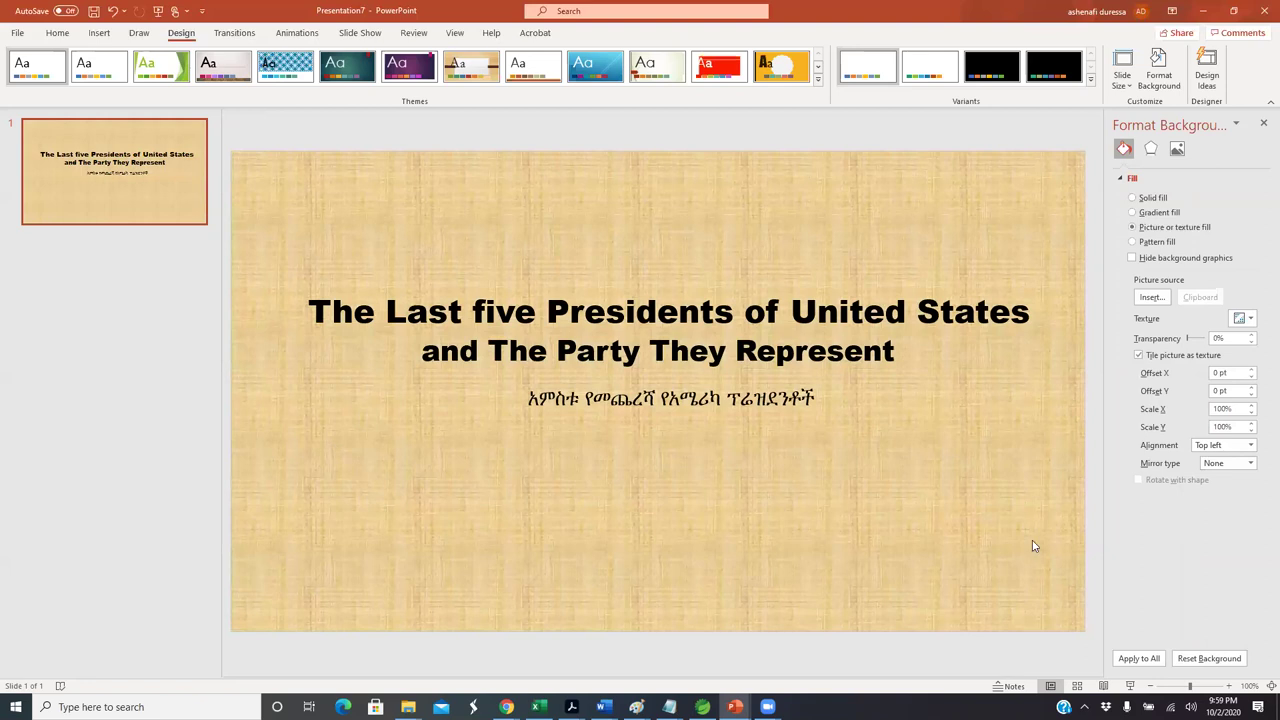
pyautogui.click(1156, 302)
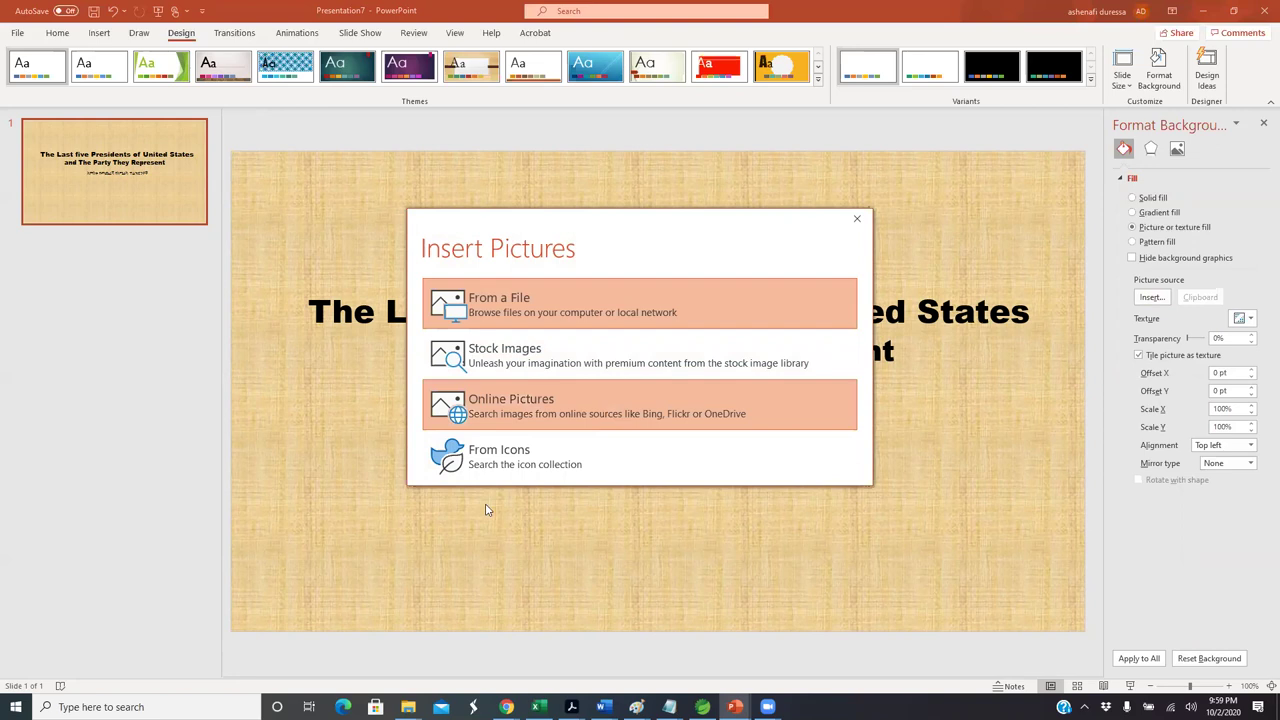
pyautogui.click(509, 310)
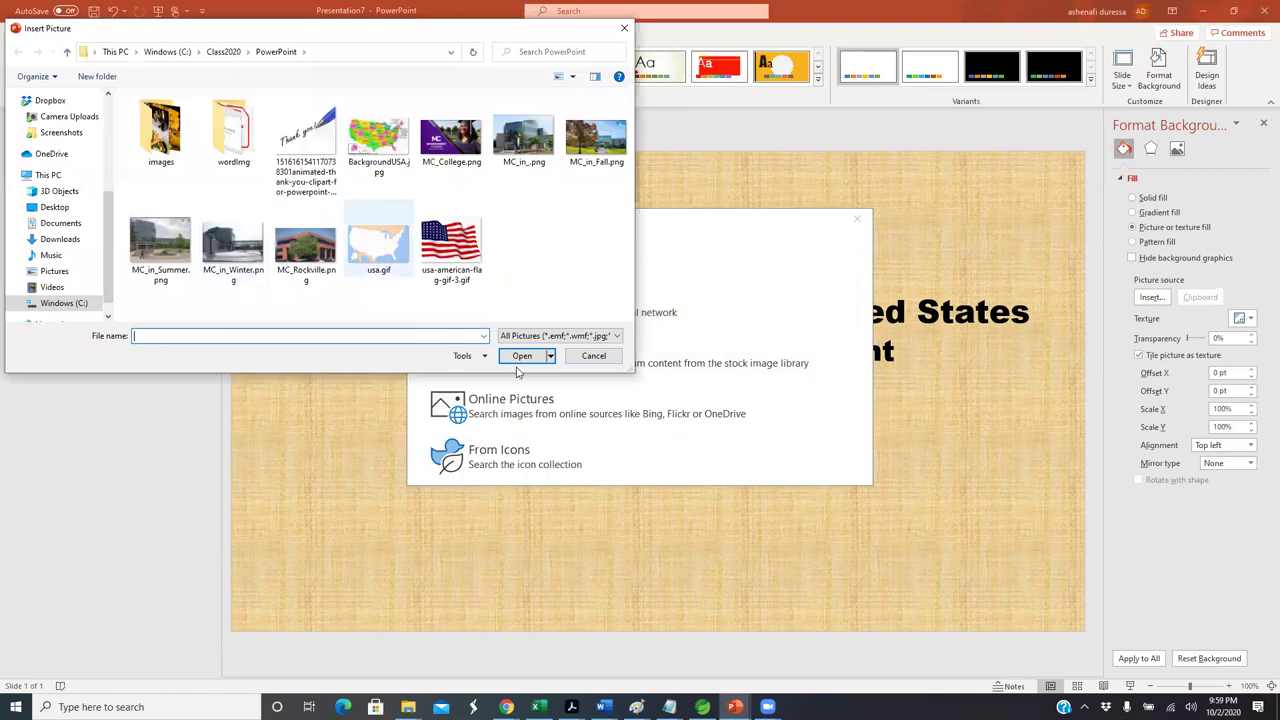
pyautogui.click(379, 246)
pyautogui.click(522, 357)
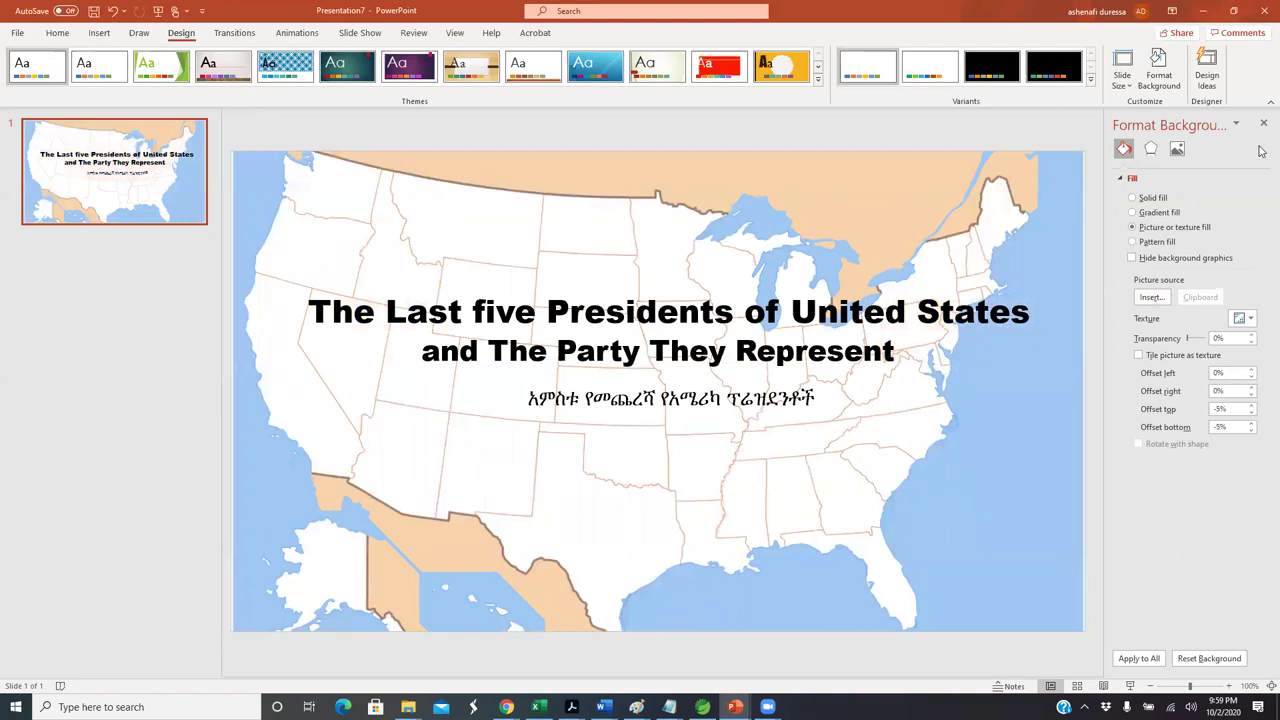
# - Close the Format Background pane and open Design Ideas from the Home tab
pyautogui.click(1262, 124)
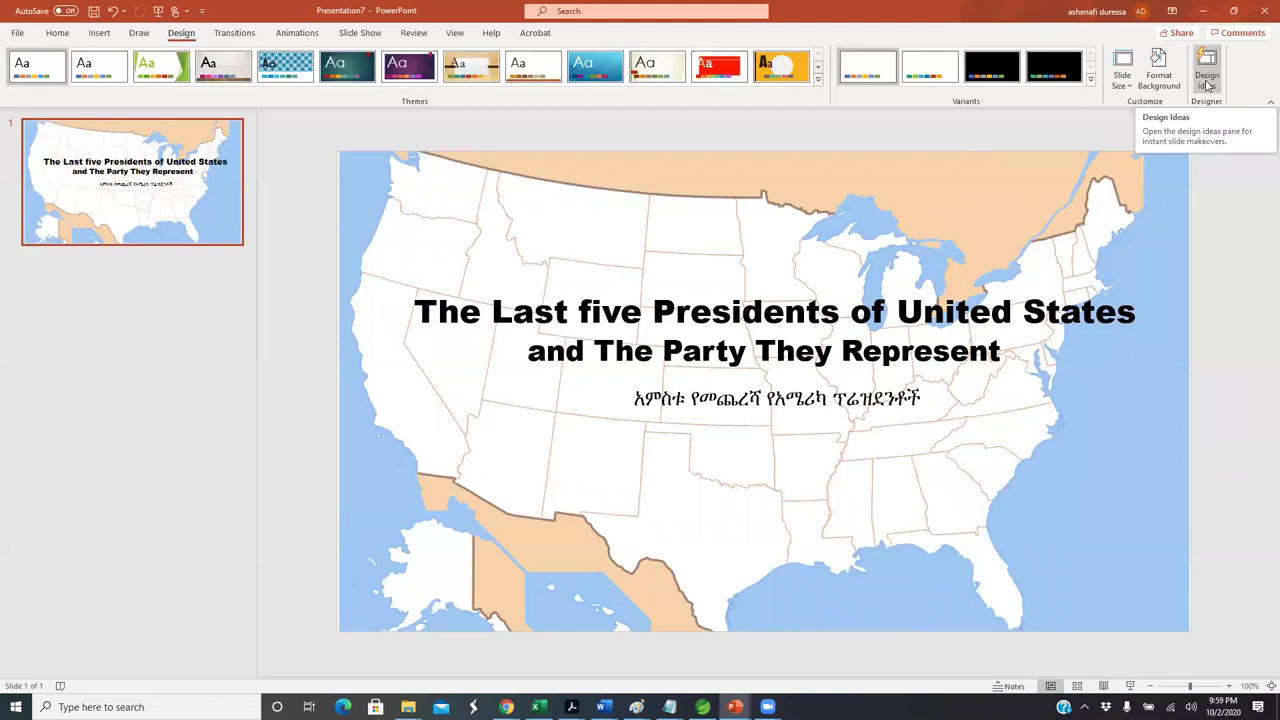
pyautogui.click(102, 34)
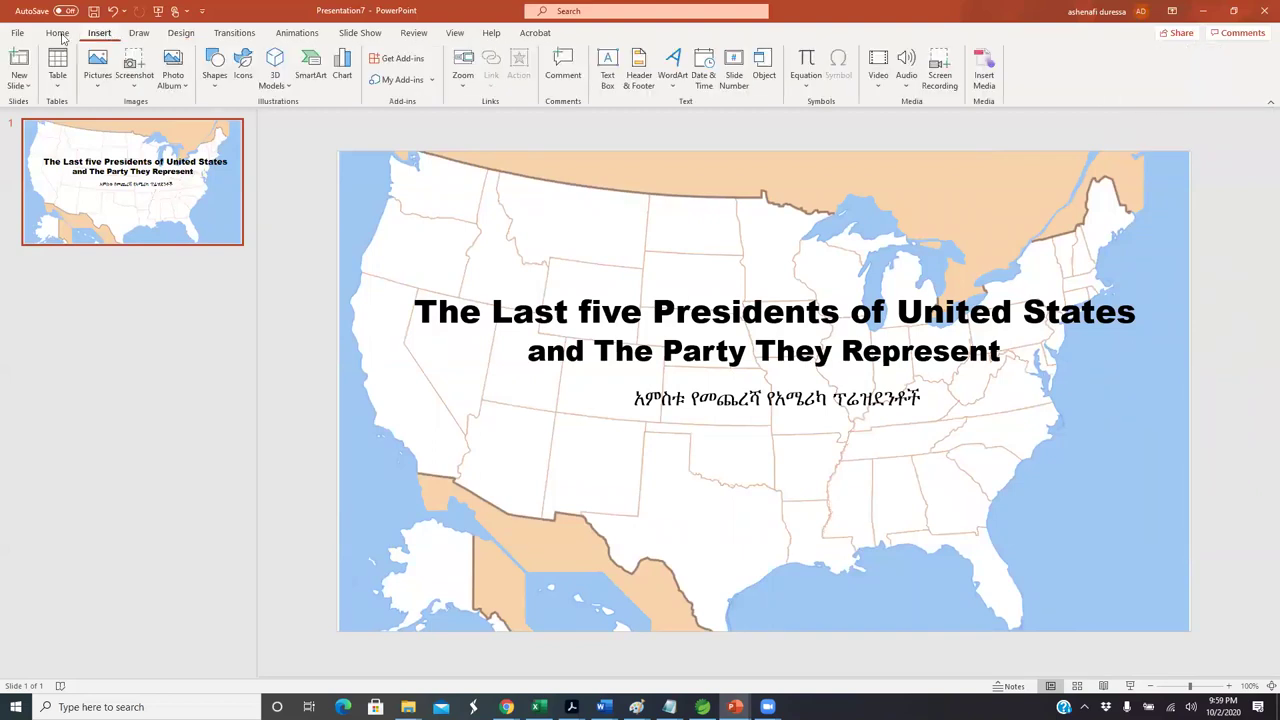
pyautogui.click(58, 34)
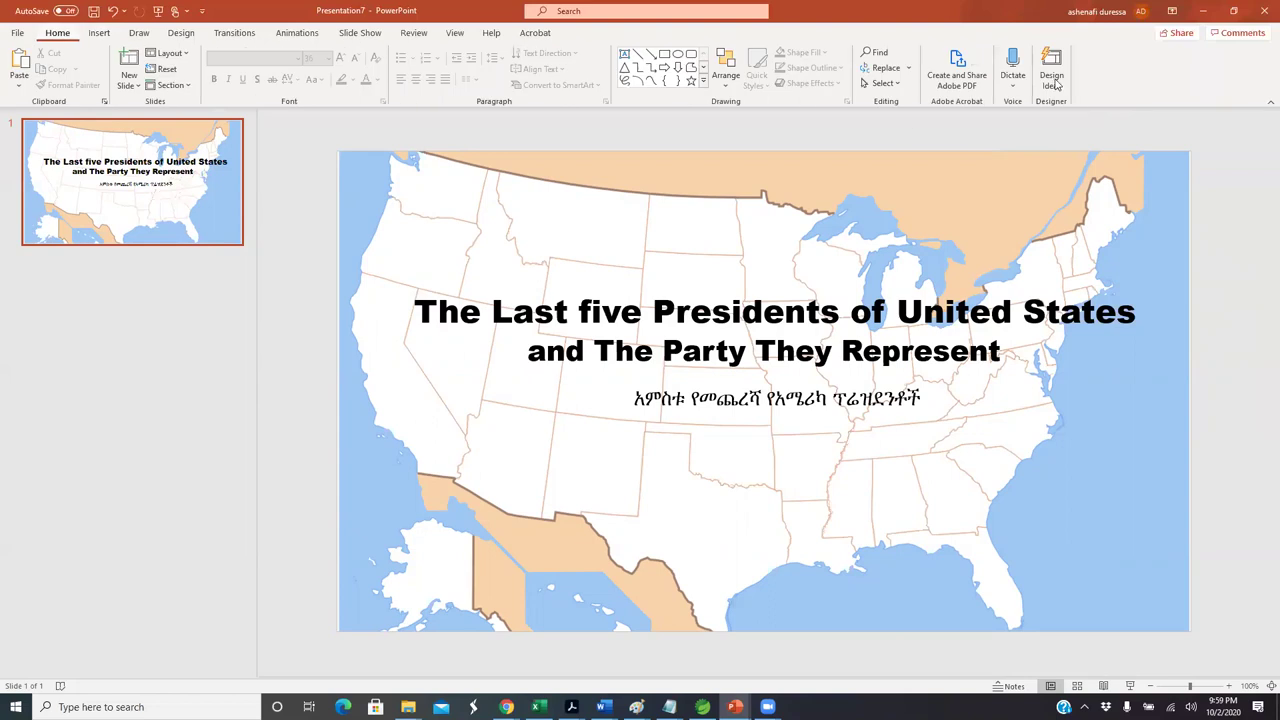
pyautogui.click(1055, 84)
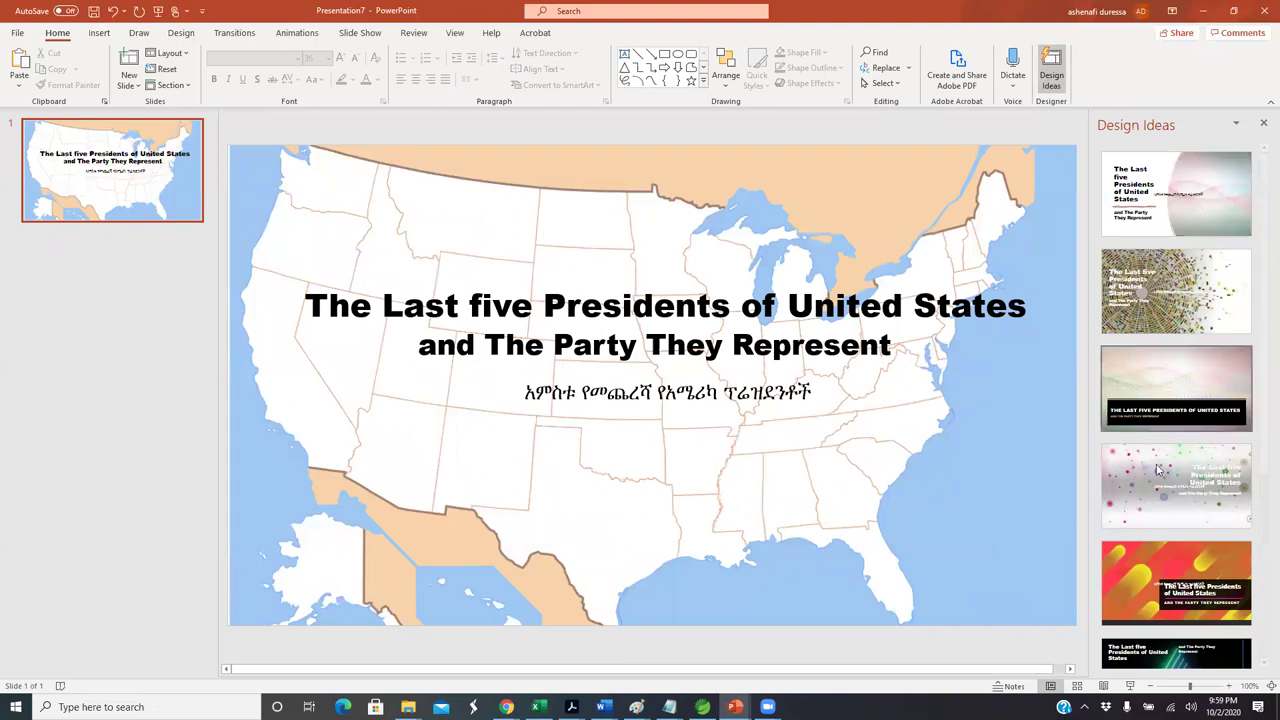
pyautogui.scroll(-3, 1157, 462)
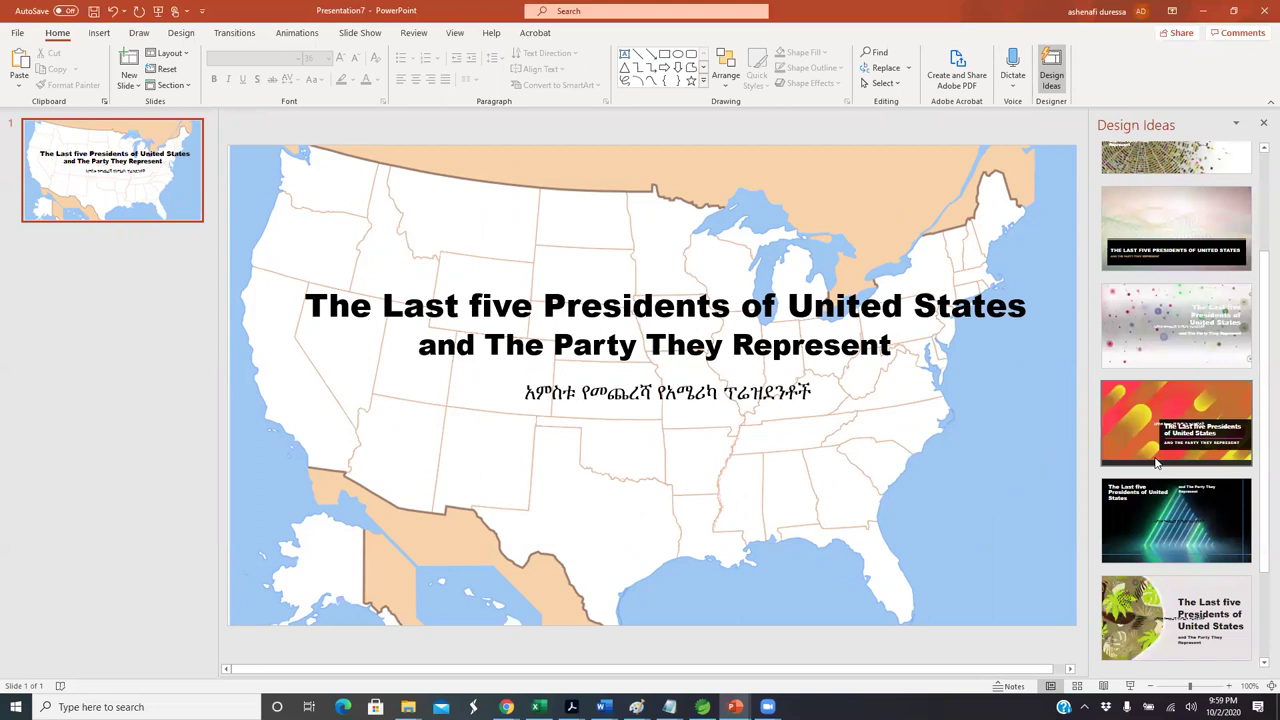
pyautogui.scroll(-3, 1163, 416)
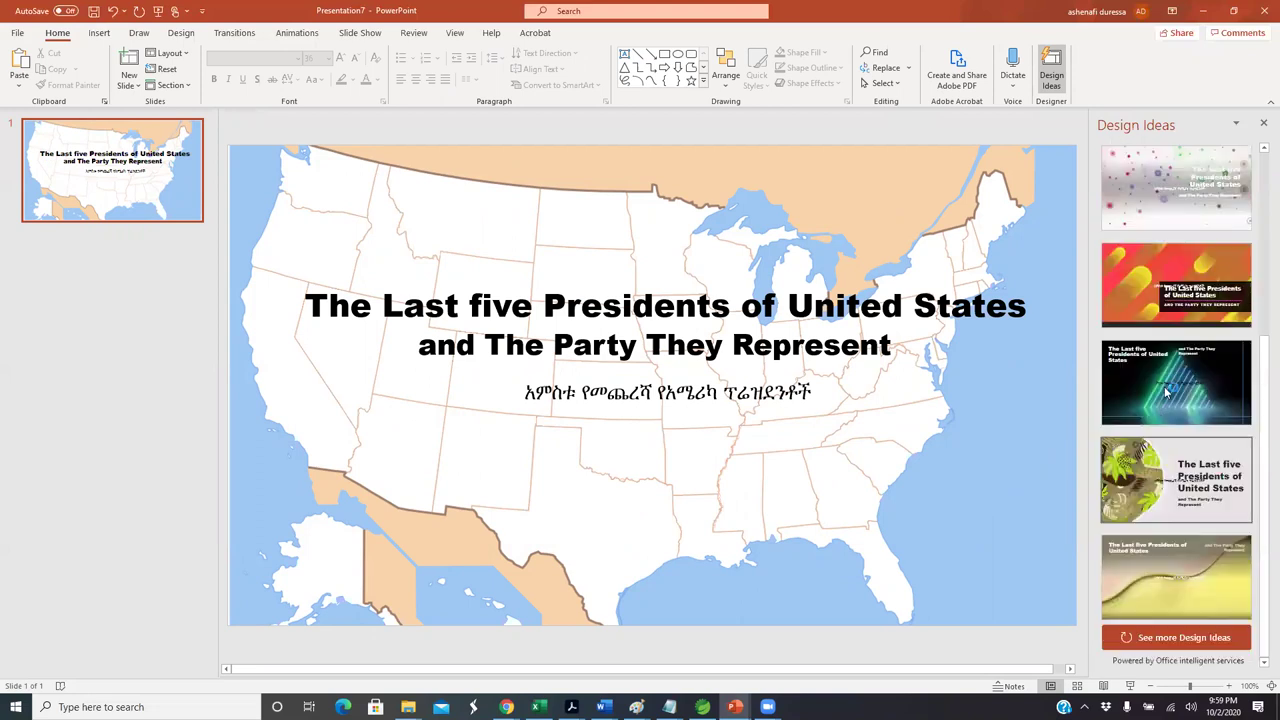
pyautogui.scroll(4, 1168, 360)
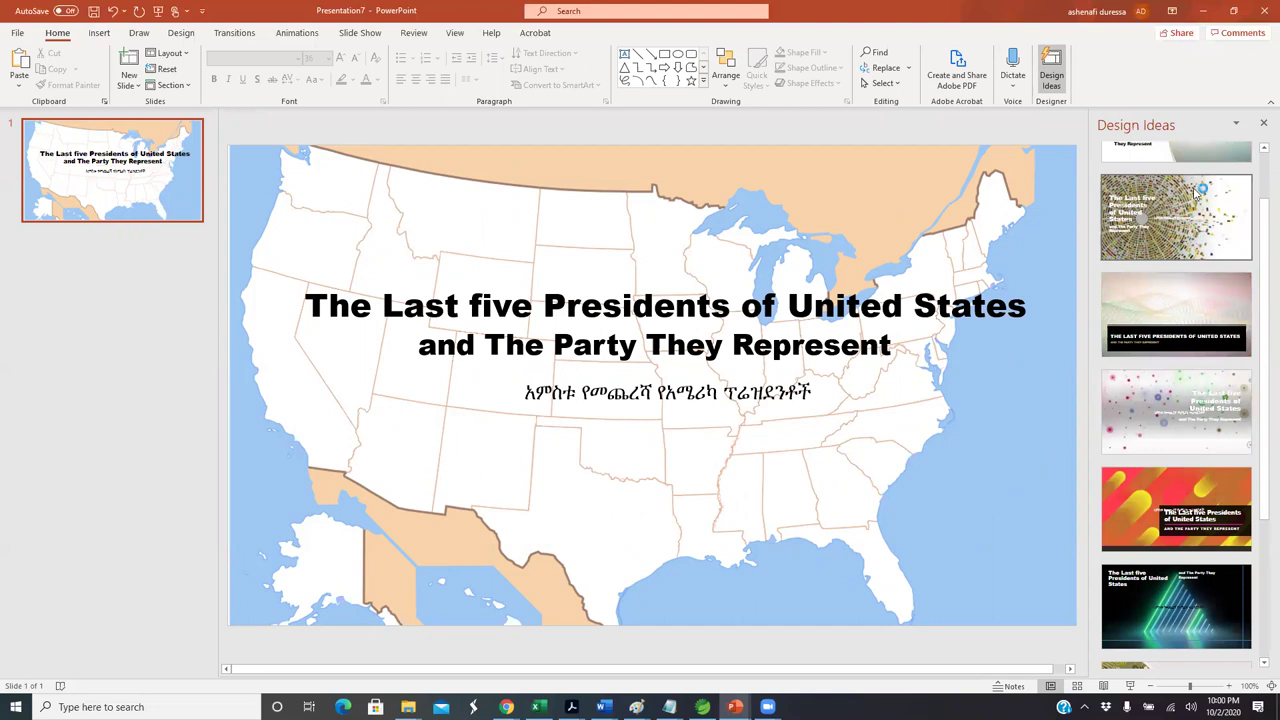
pyautogui.scroll(2, 1192, 195)
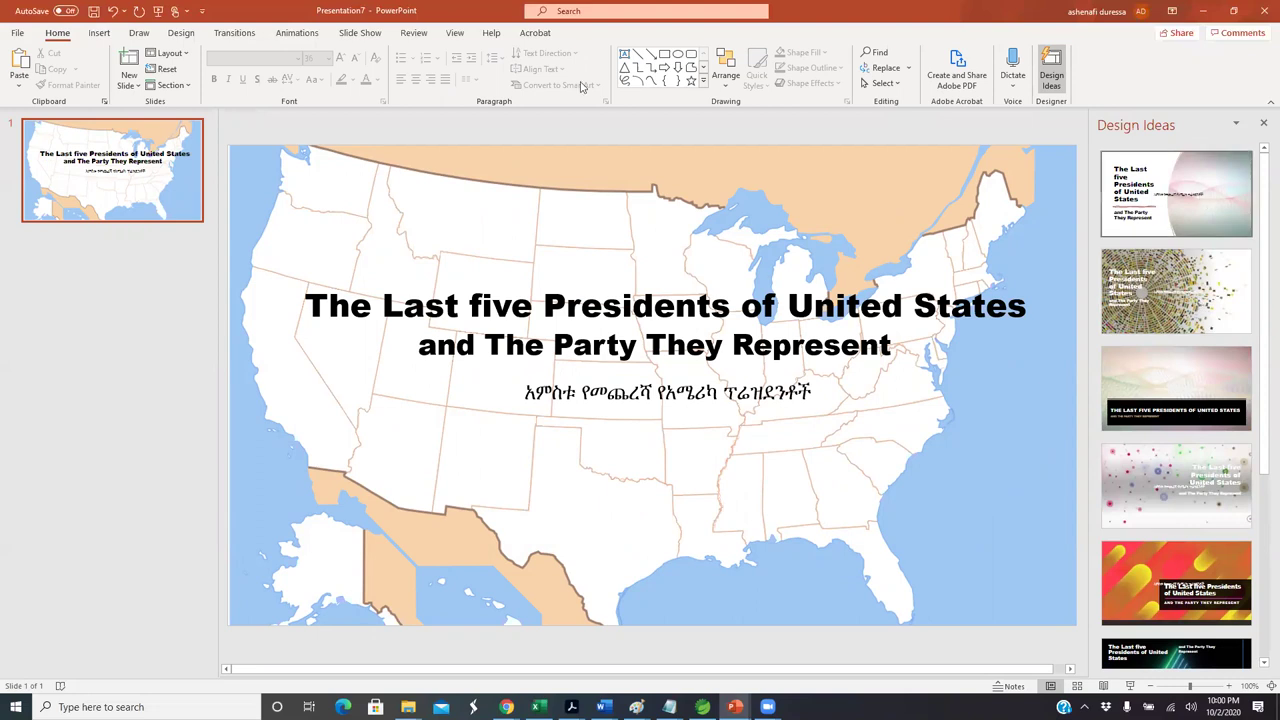
# - Open the Design tab to browse the slide themes
pyautogui.click(181, 33)
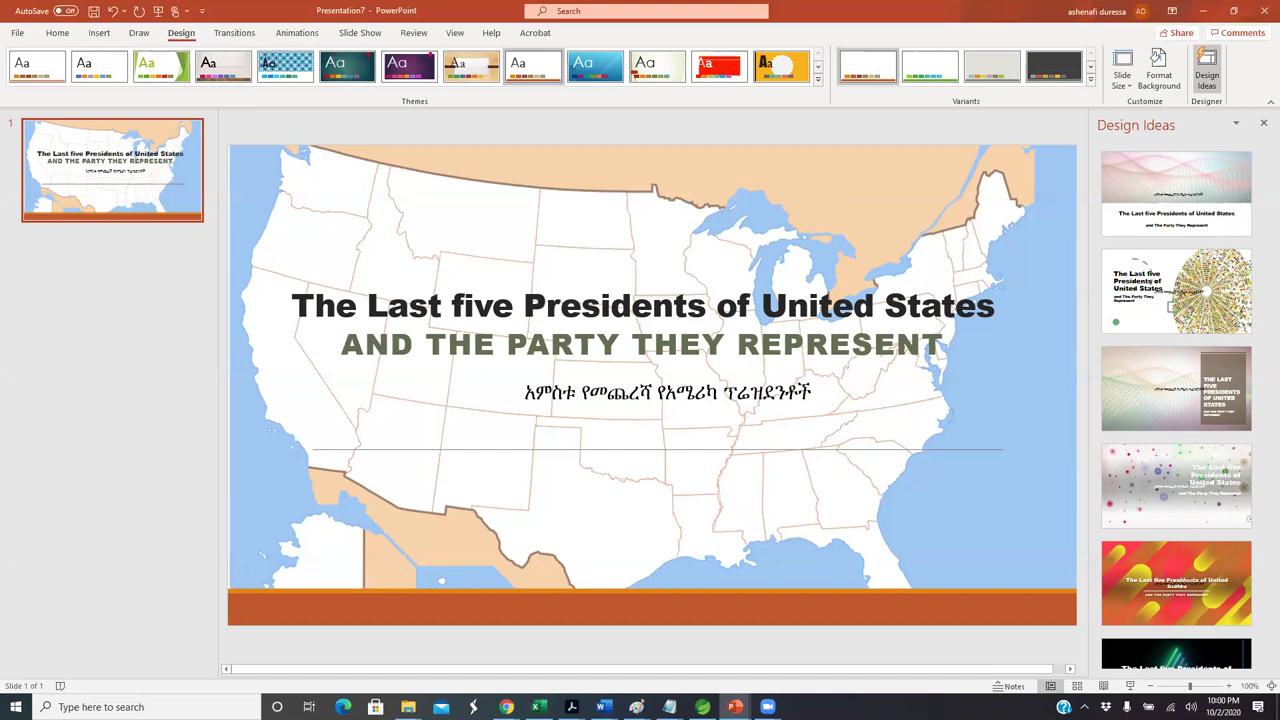
# - In Chrome, search Google Images for 'animated american flag for powerpoint'
pyautogui.moveTo(507, 707)
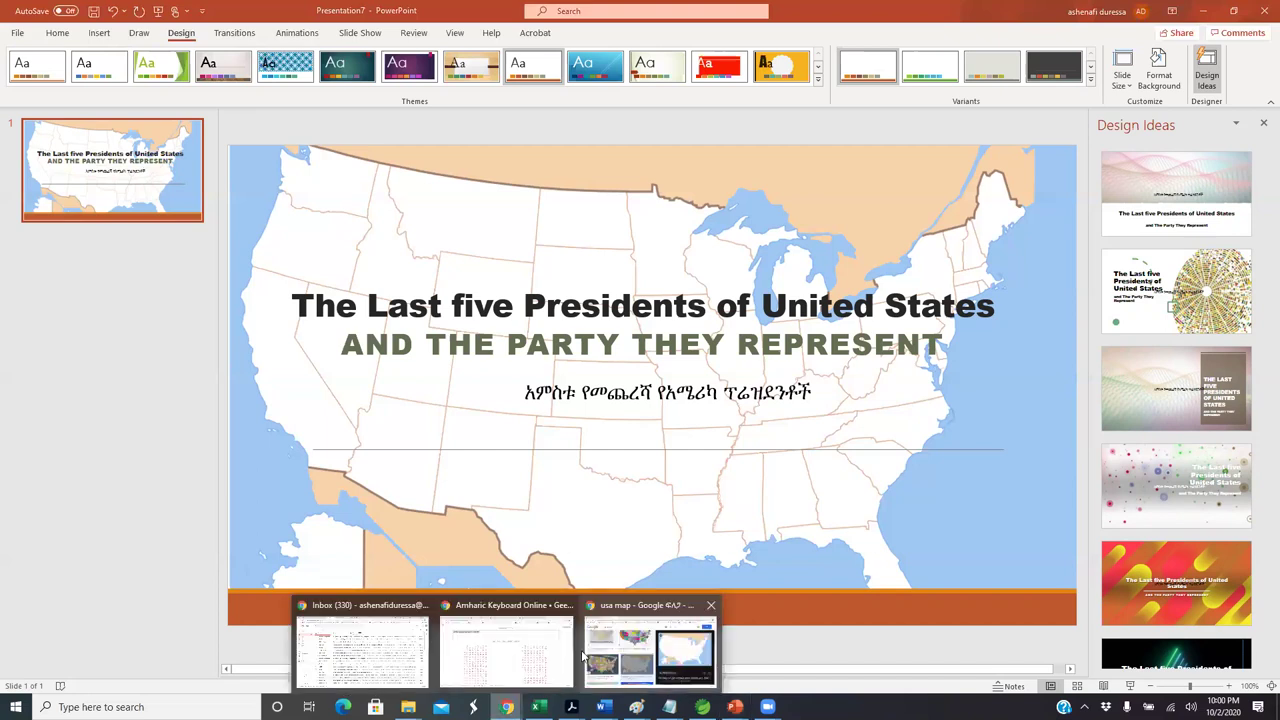
pyautogui.moveTo(520, 655)
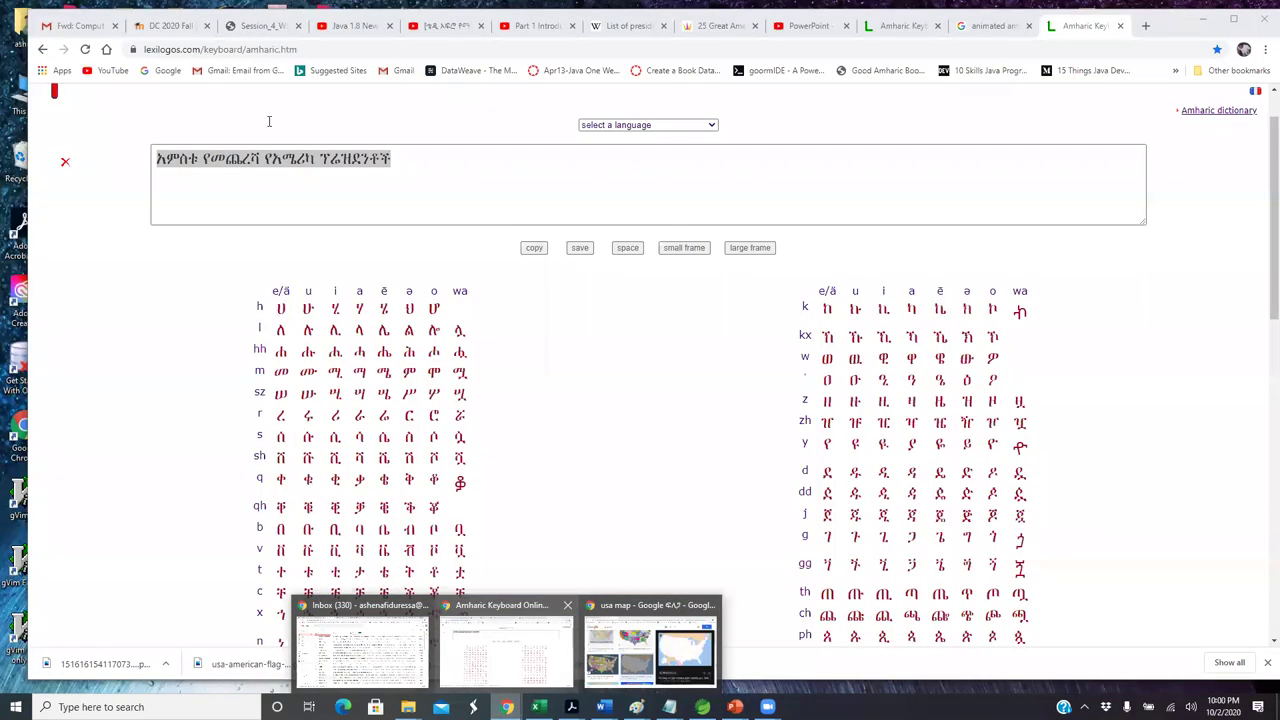
pyautogui.click(268, 122)
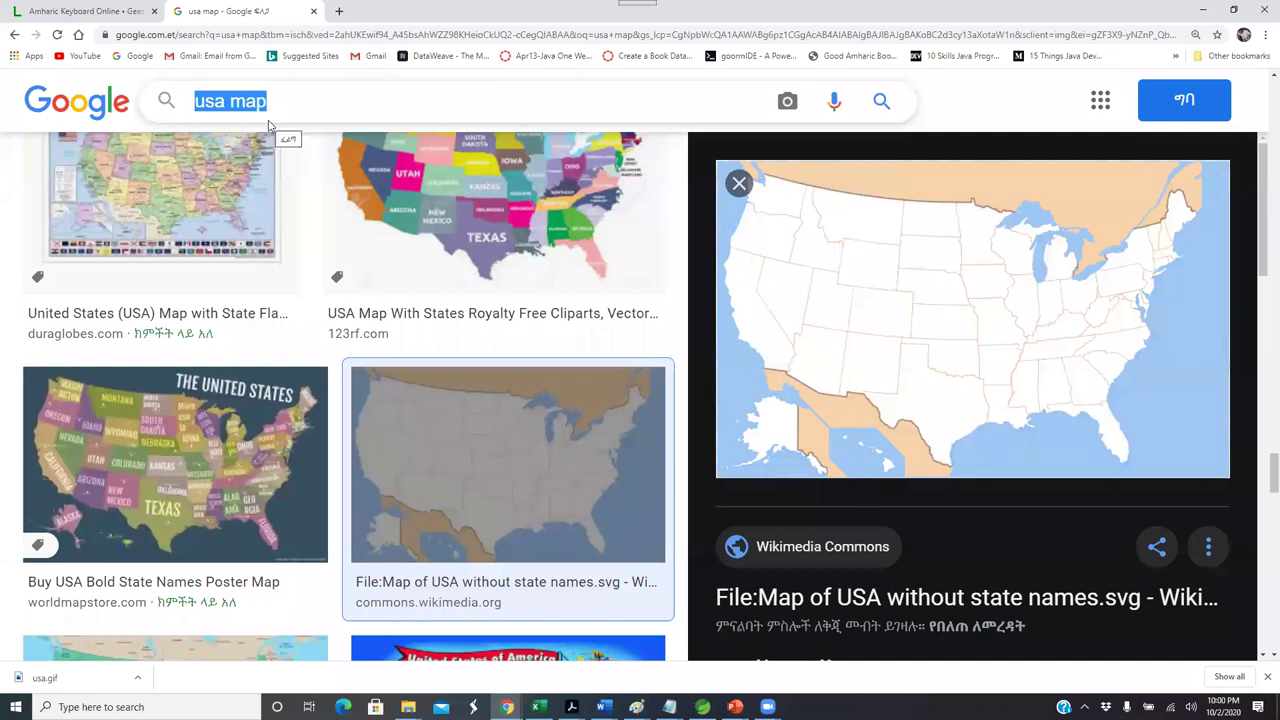
pyautogui.write('animated')
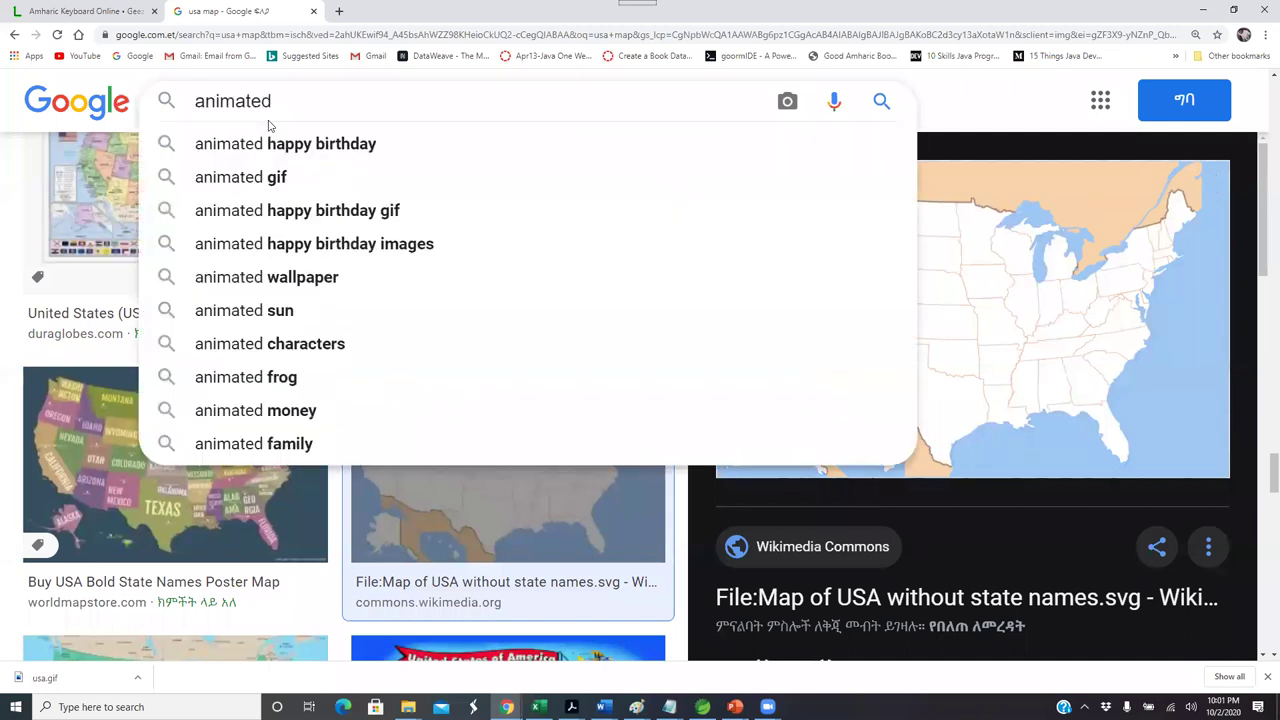
pyautogui.write(' americ')
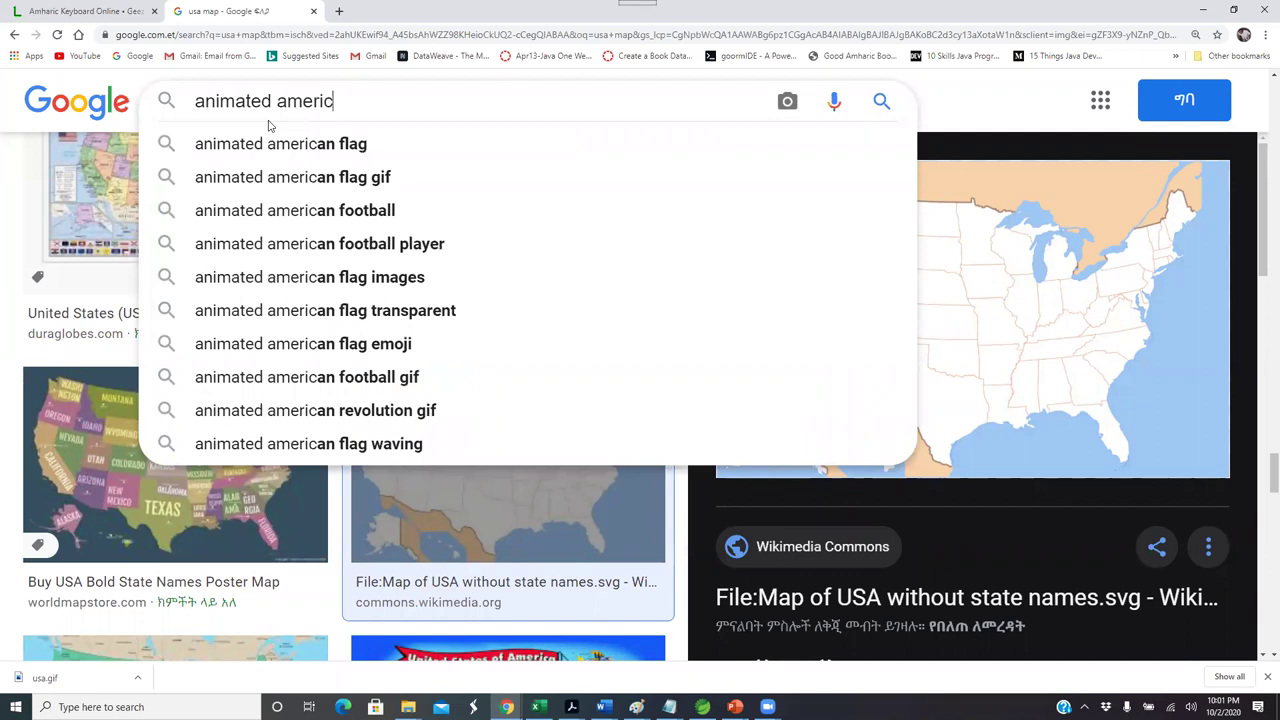
pyautogui.write('an flag ')
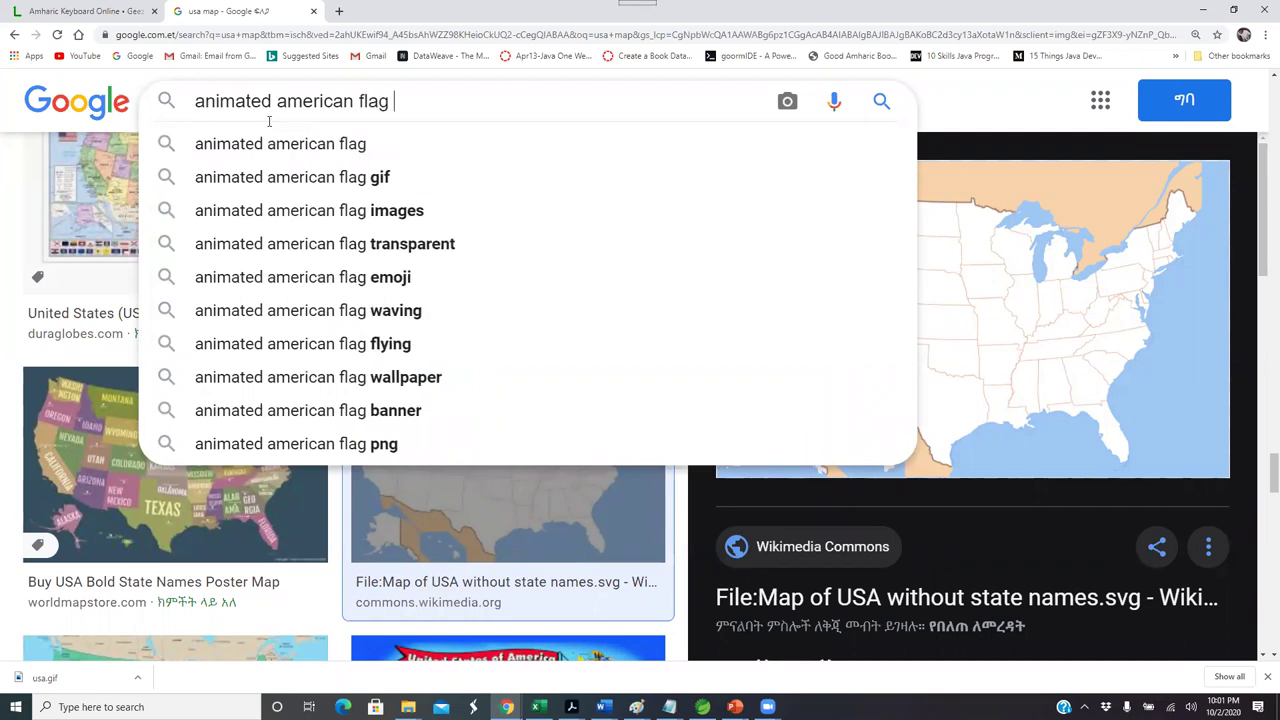
pyautogui.write('for powerpoint')
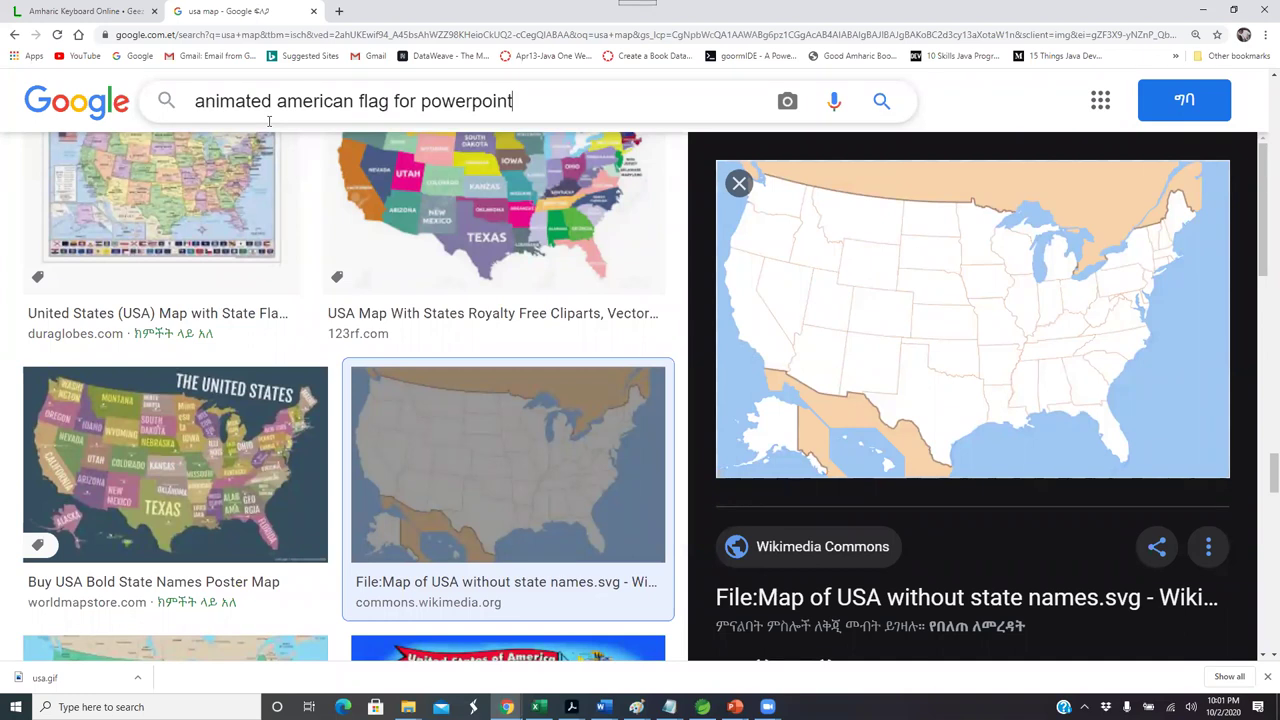
pyautogui.press('Return')
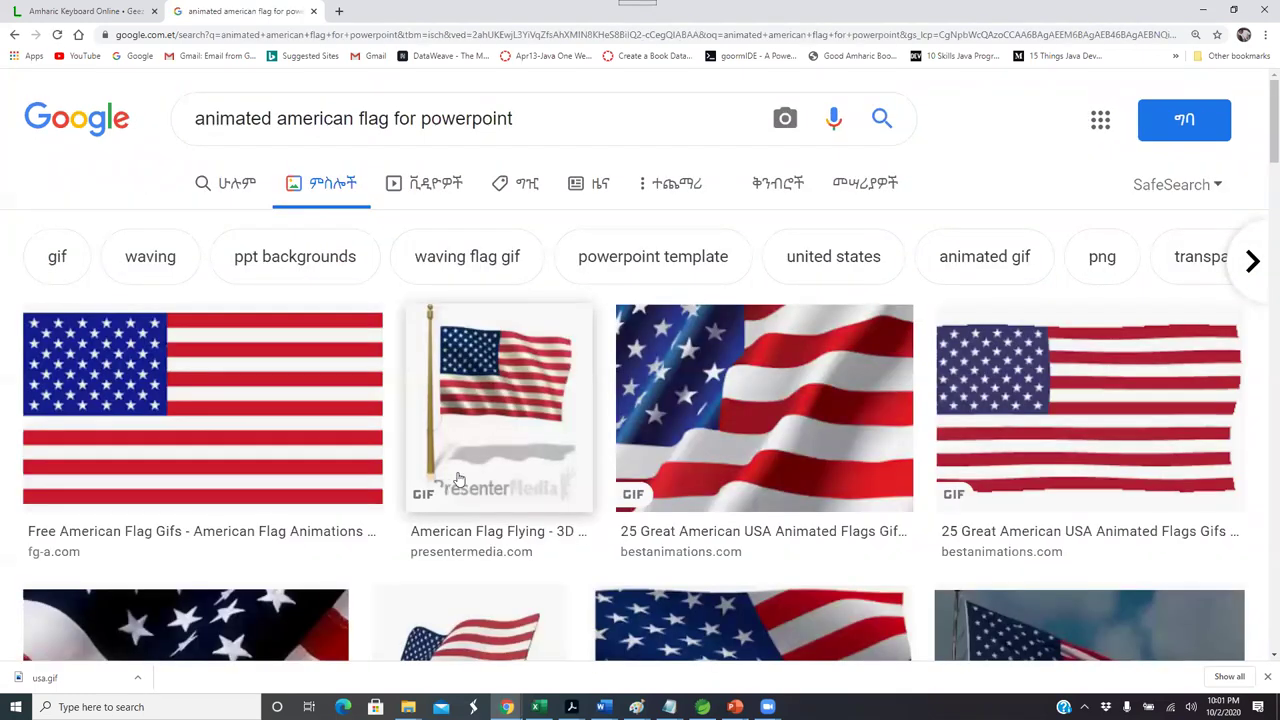
# - Browse the animated flag results, previewing the flying flag, Free American Flag and acegif GIFs
pyautogui.scroll(-1, 496, 324)
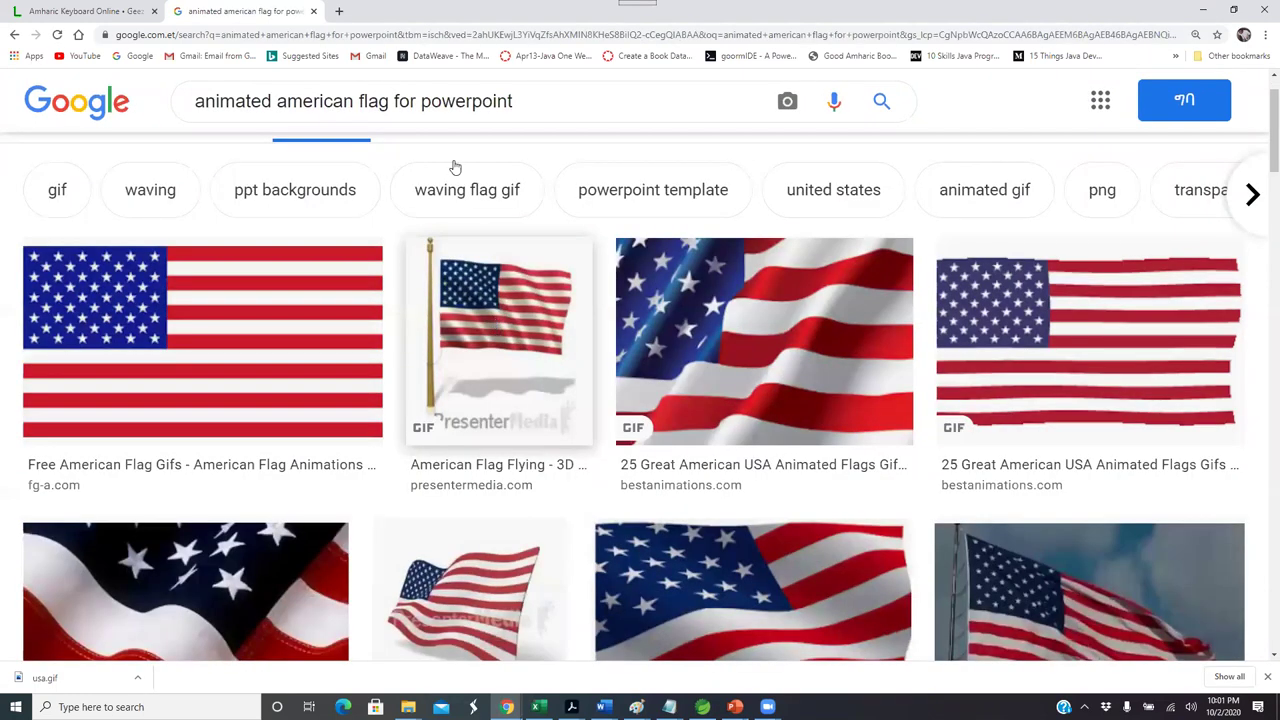
pyautogui.click(497, 327)
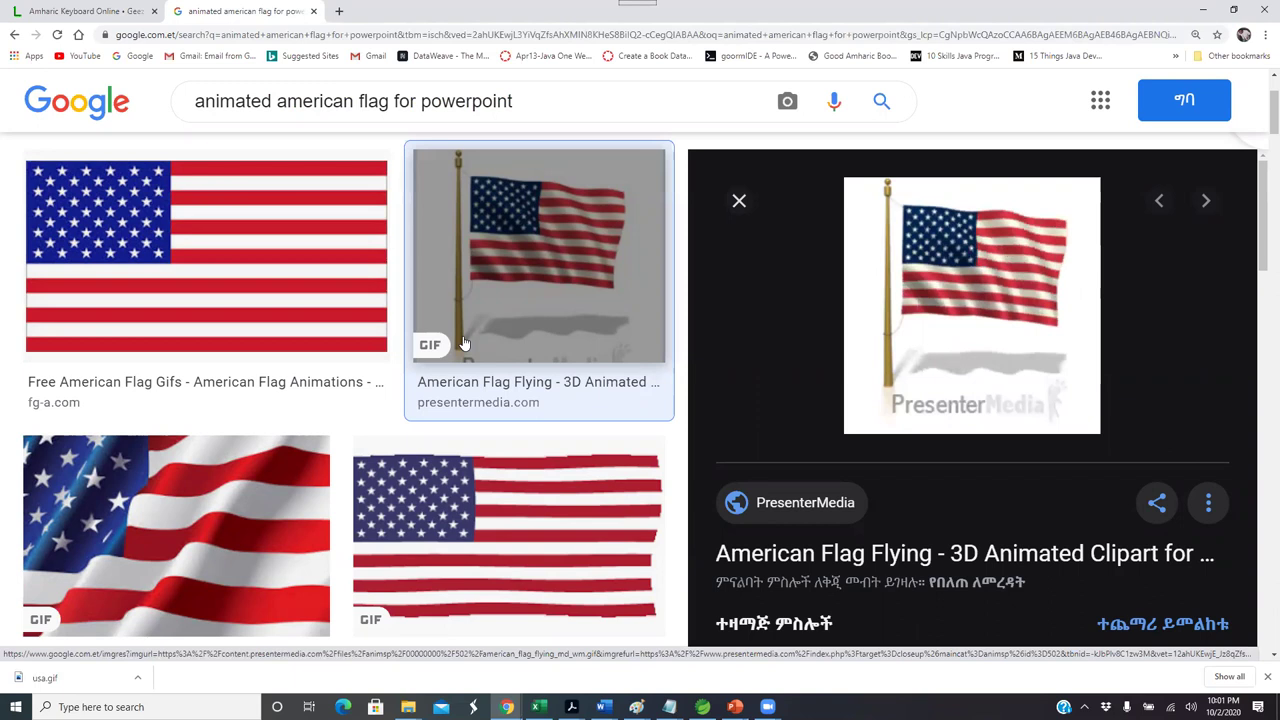
pyautogui.scroll(-2, 463, 343)
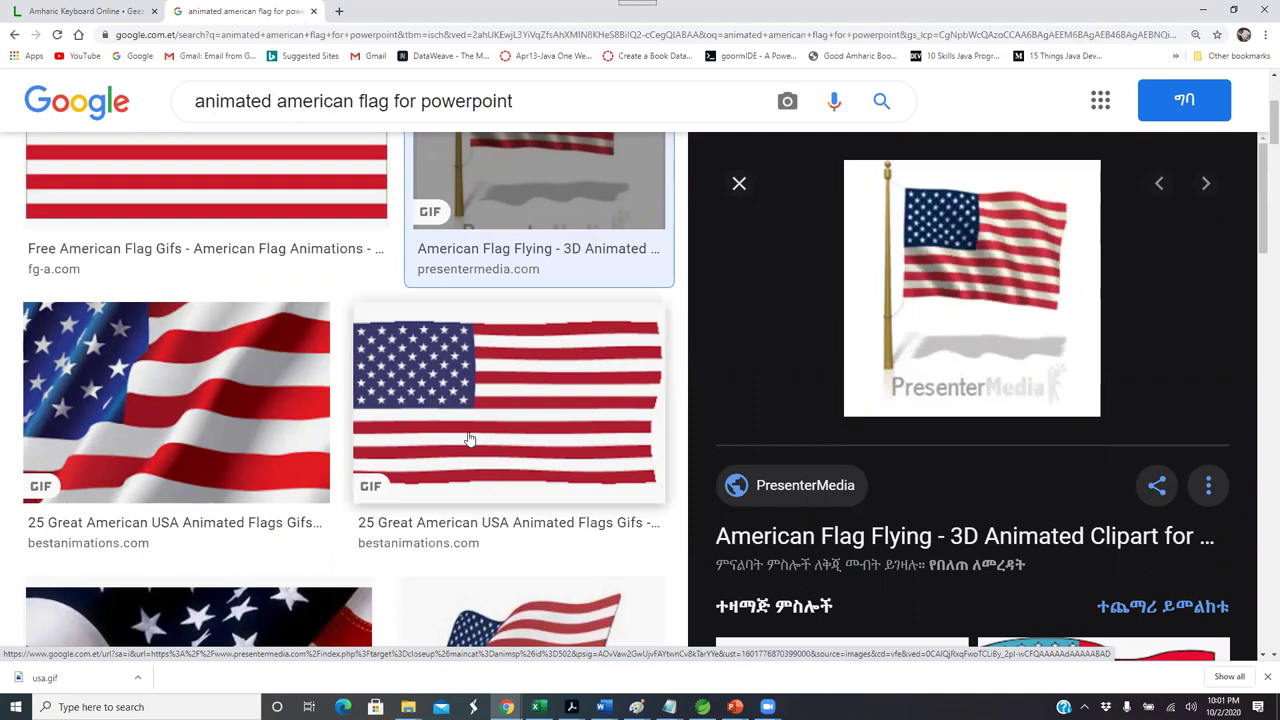
pyautogui.scroll(-2, 469, 439)
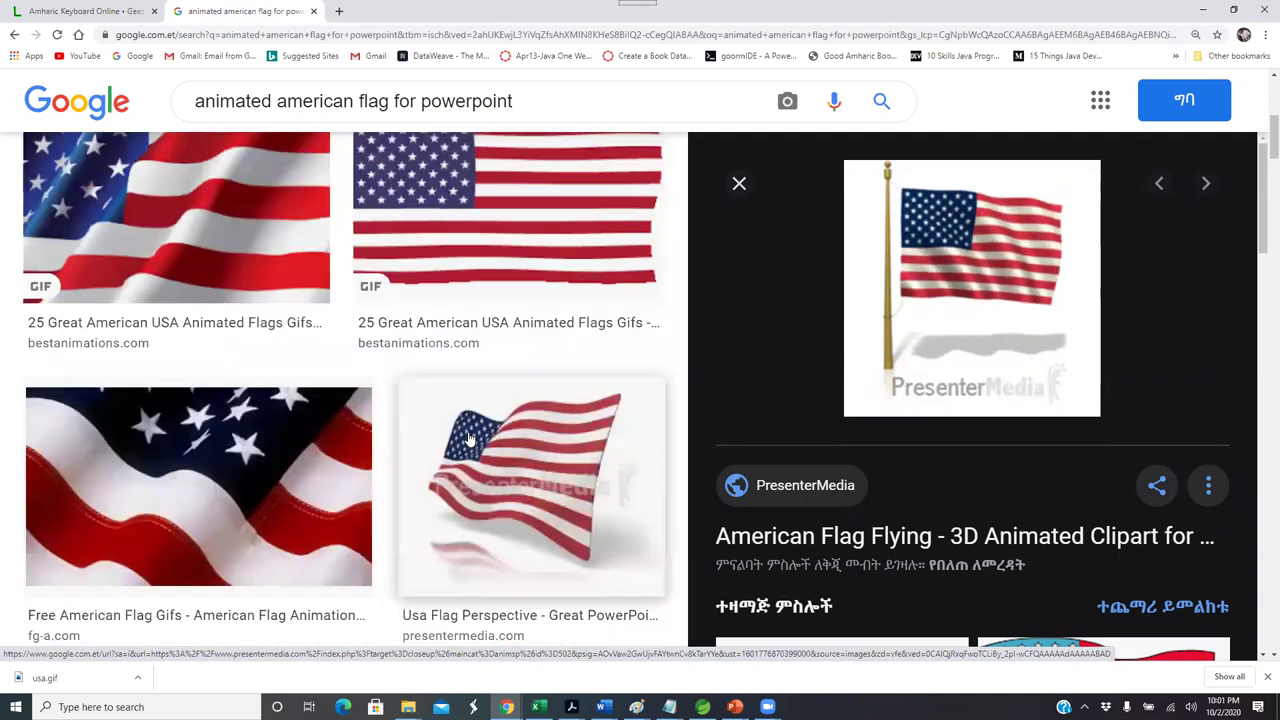
pyautogui.scroll(2, 469, 439)
pyautogui.scroll(2, 204, 265)
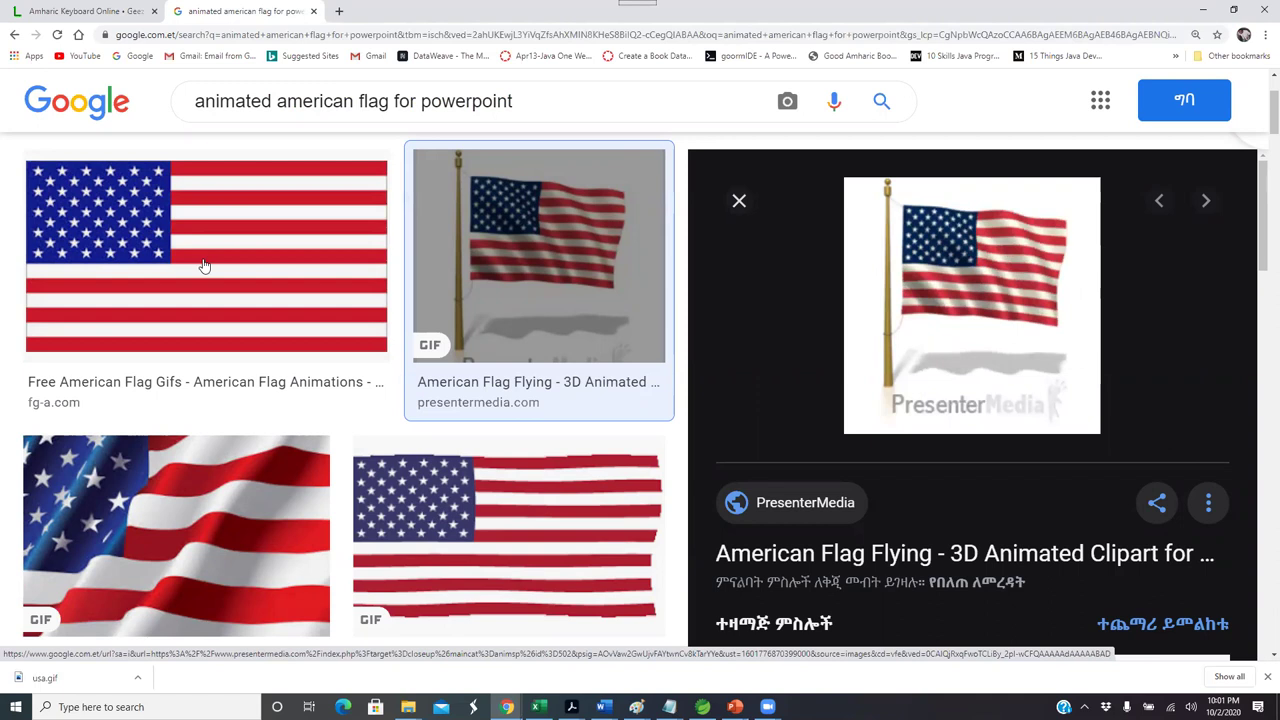
pyautogui.click(204, 265)
pyautogui.scroll(-1, 290, 329)
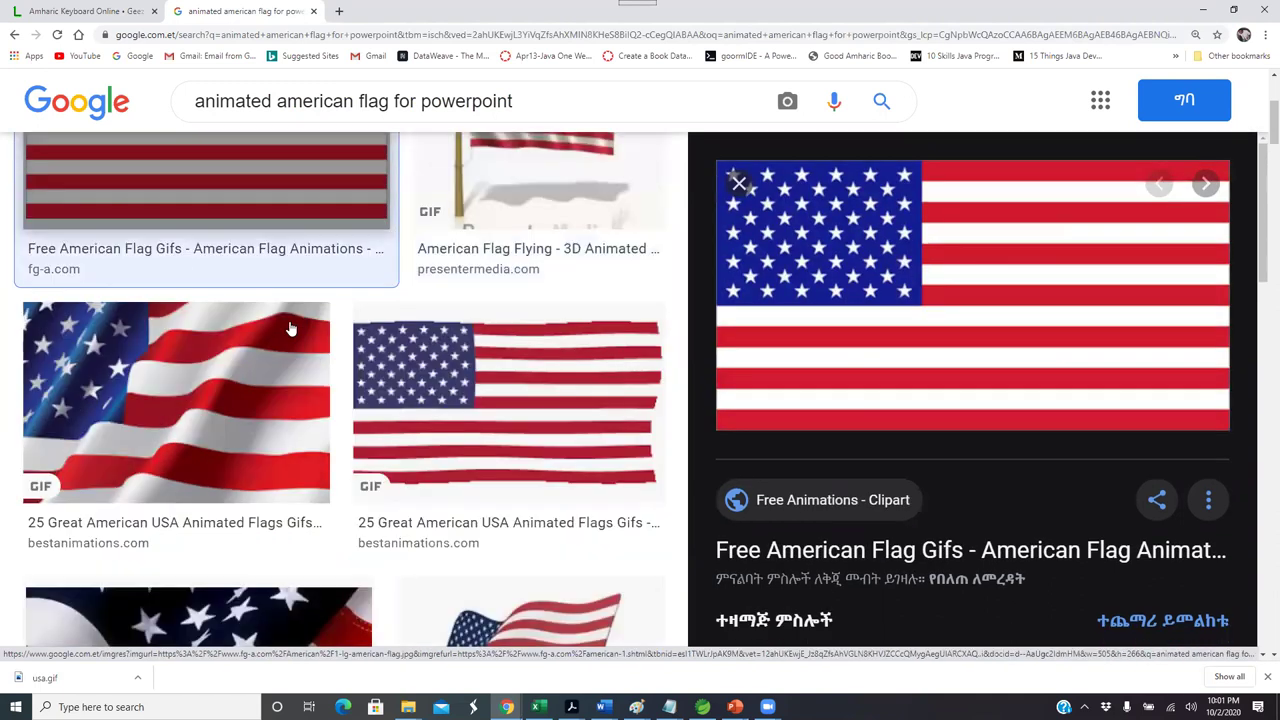
pyautogui.scroll(-1, 183, 272)
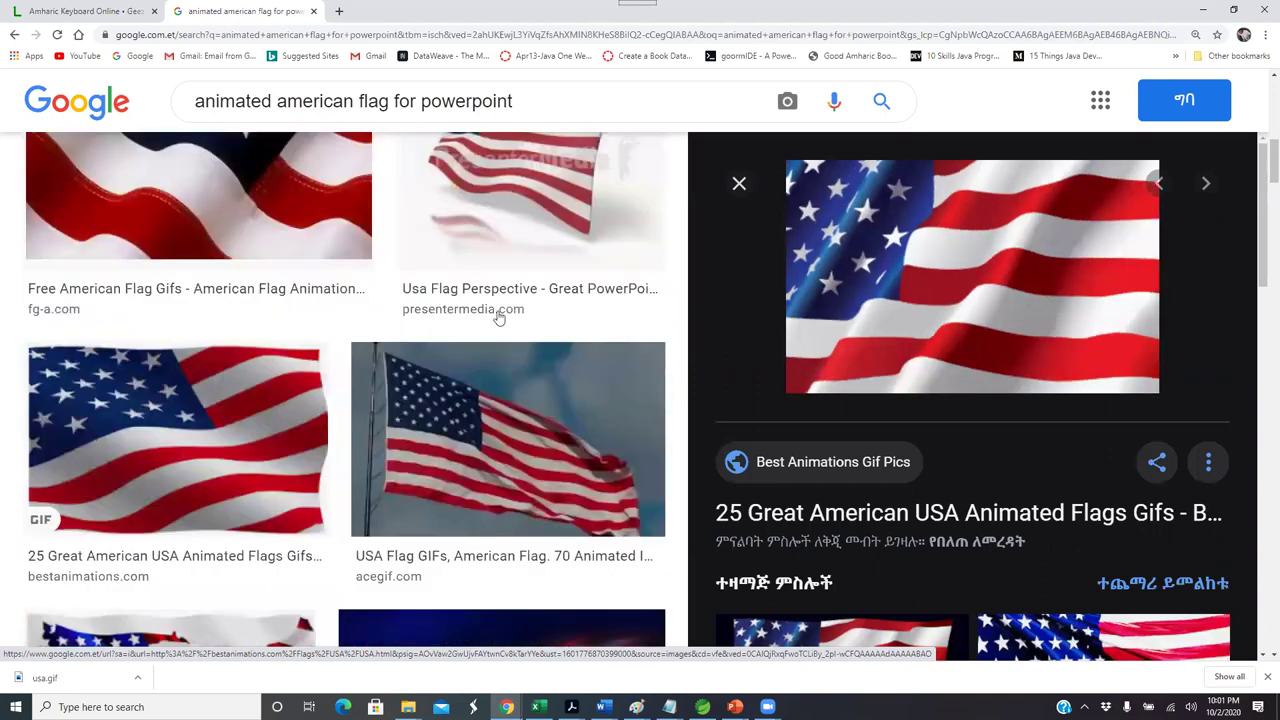
pyautogui.scroll(-1, 498, 318)
pyautogui.click(498, 318)
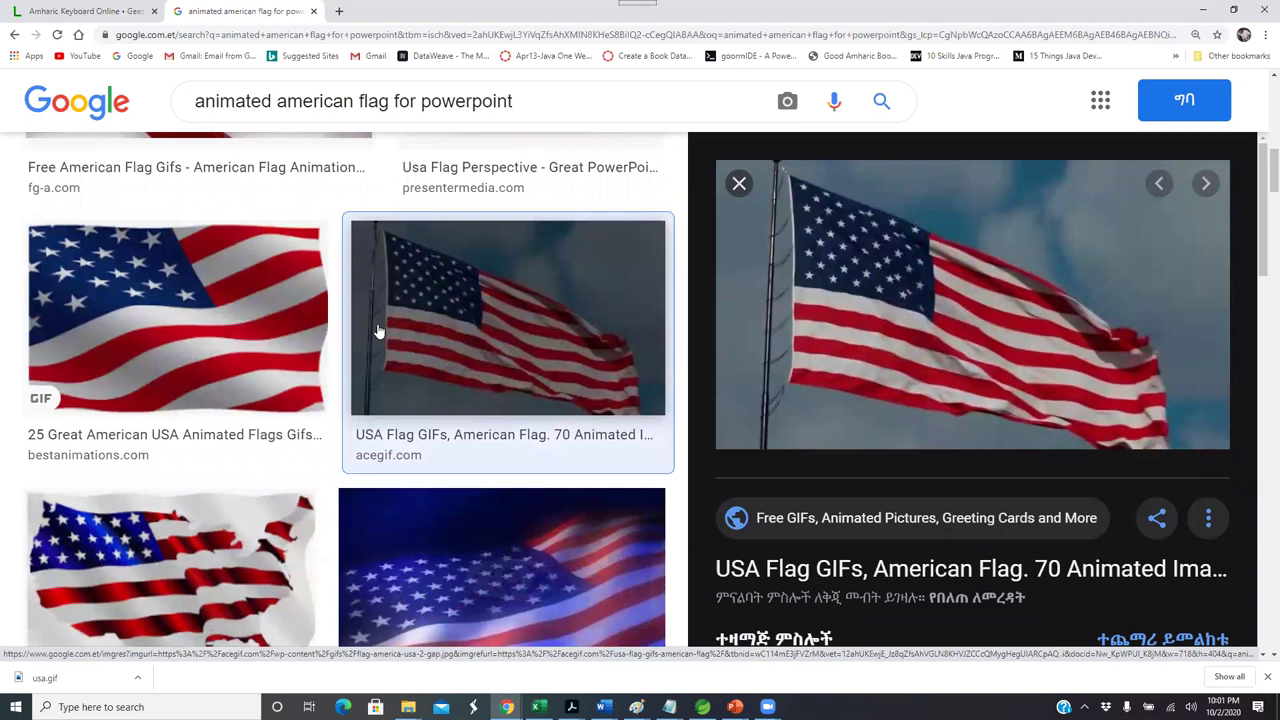
pyautogui.scroll(-3, 378, 331)
pyautogui.click(175, 366)
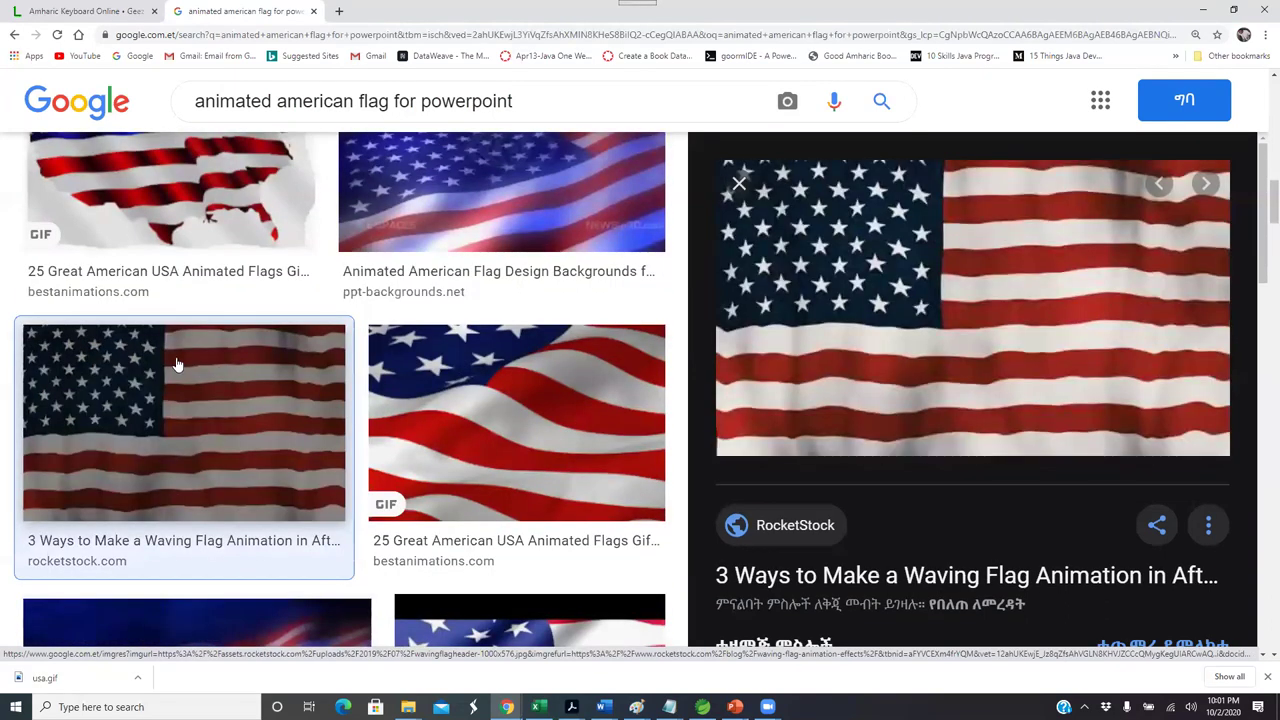
# - Scroll further and preview the waving flag GIF from Pinterest (500 × 281)
pyautogui.scroll(-3, 176, 364)
pyautogui.scroll(-3, 176, 364)
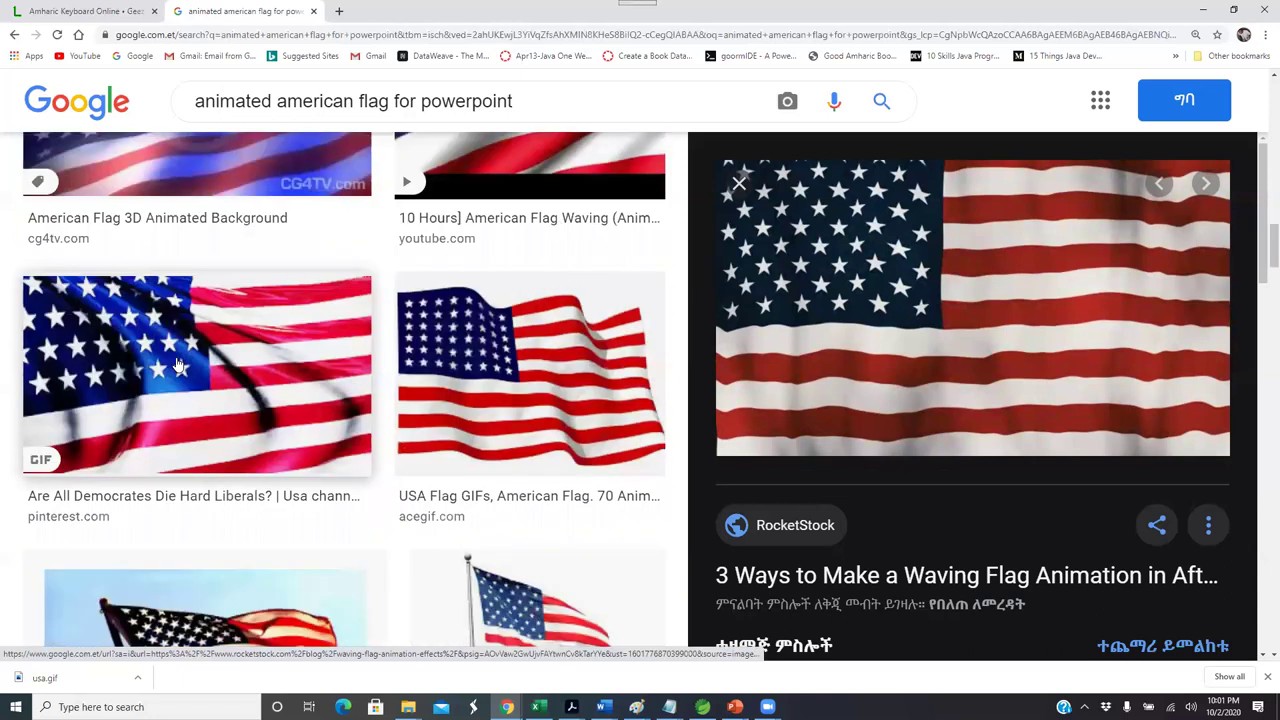
pyautogui.scroll(-2, 176, 364)
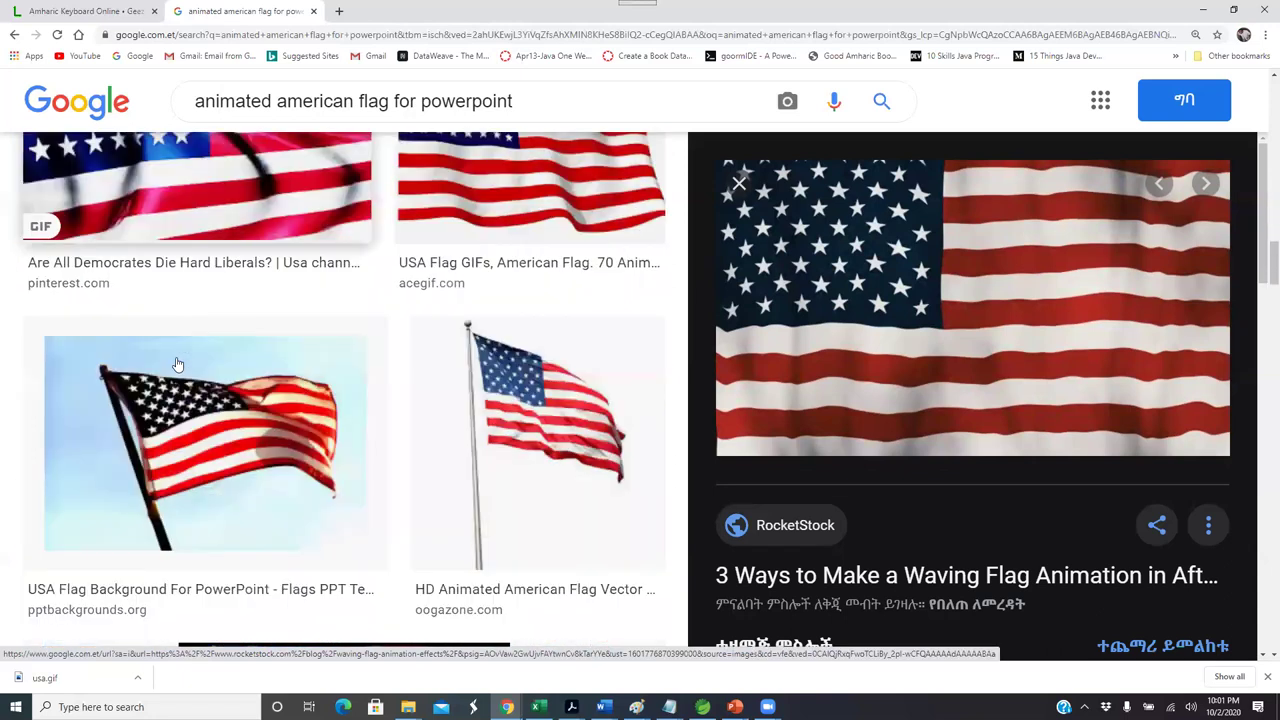
pyautogui.scroll(-3, 176, 364)
pyautogui.scroll(-2, 176, 364)
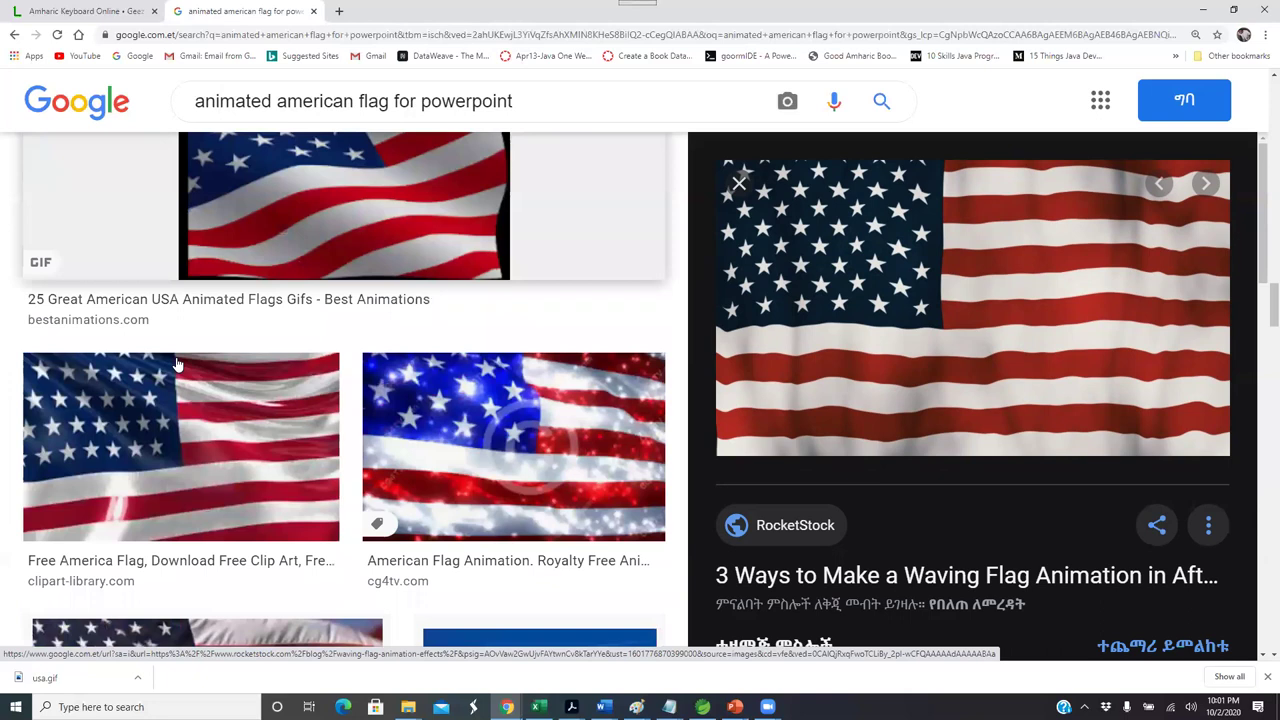
pyautogui.scroll(-3, 176, 364)
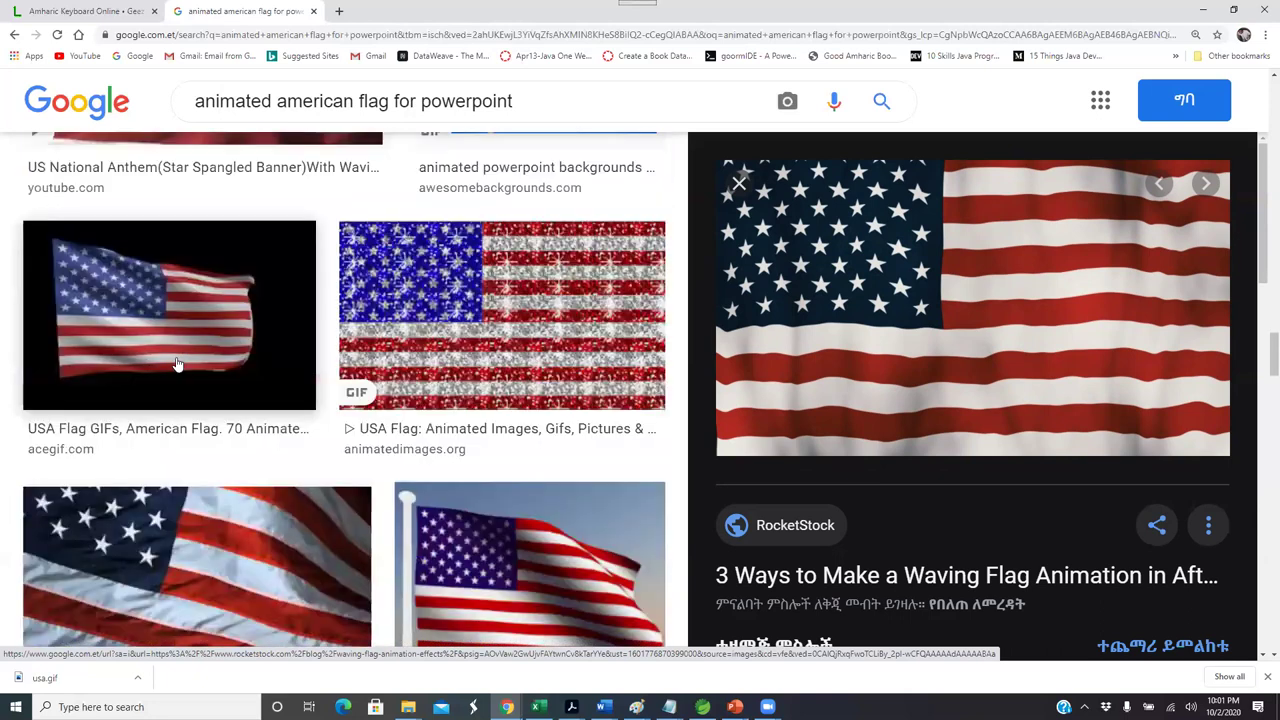
pyautogui.scroll(-5, 177, 364)
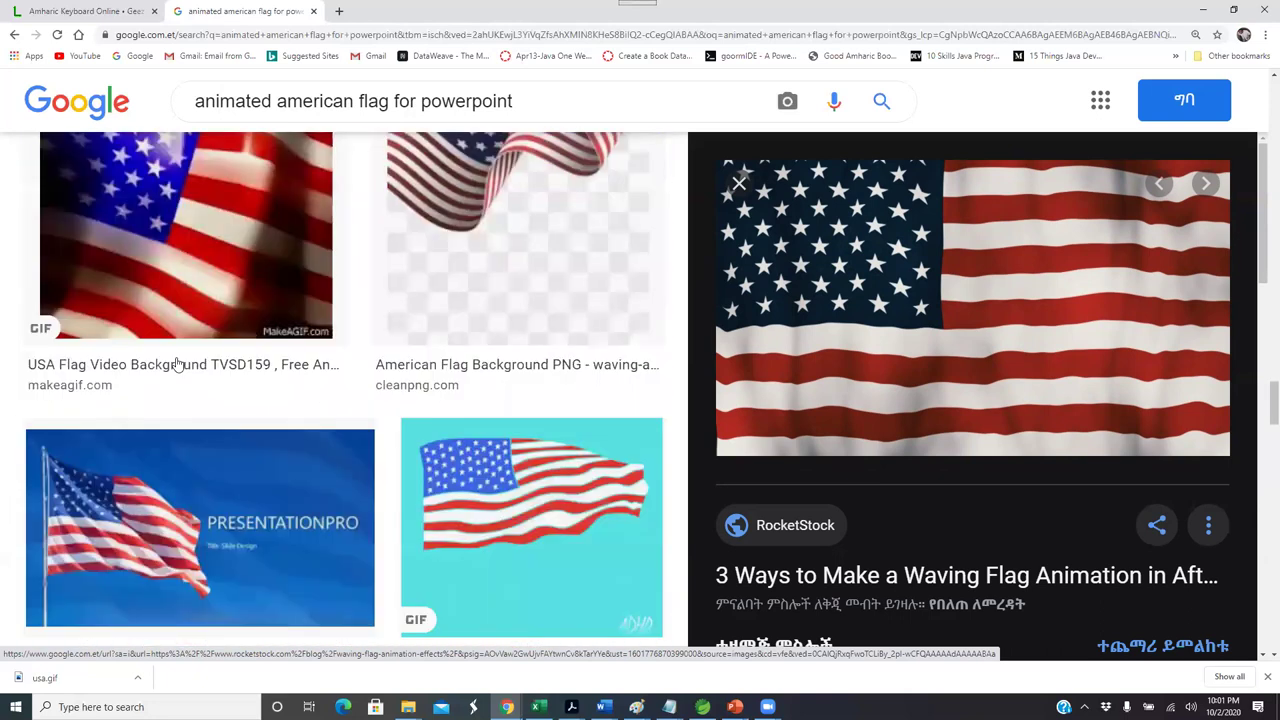
pyautogui.scroll(-5, 177, 364)
pyautogui.scroll(-5, 177, 364)
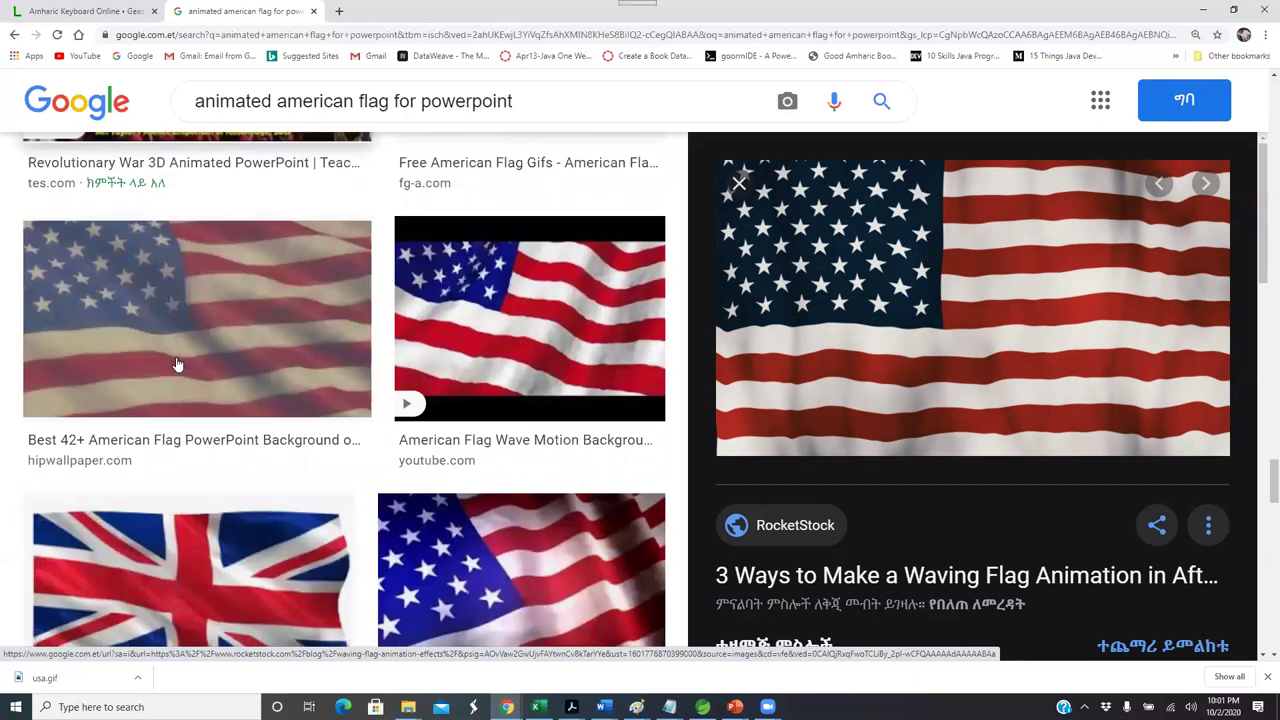
pyautogui.scroll(1, 187, 350)
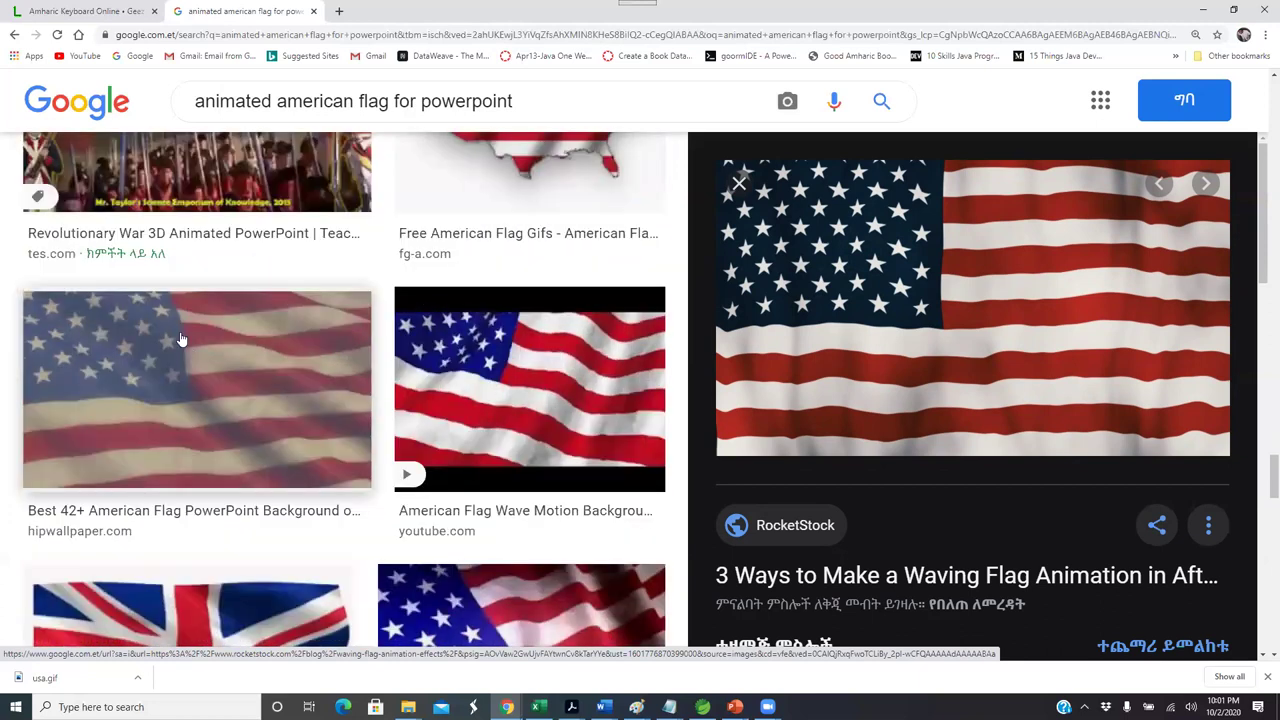
pyautogui.scroll(-5, 181, 340)
pyautogui.scroll(-5, 181, 340)
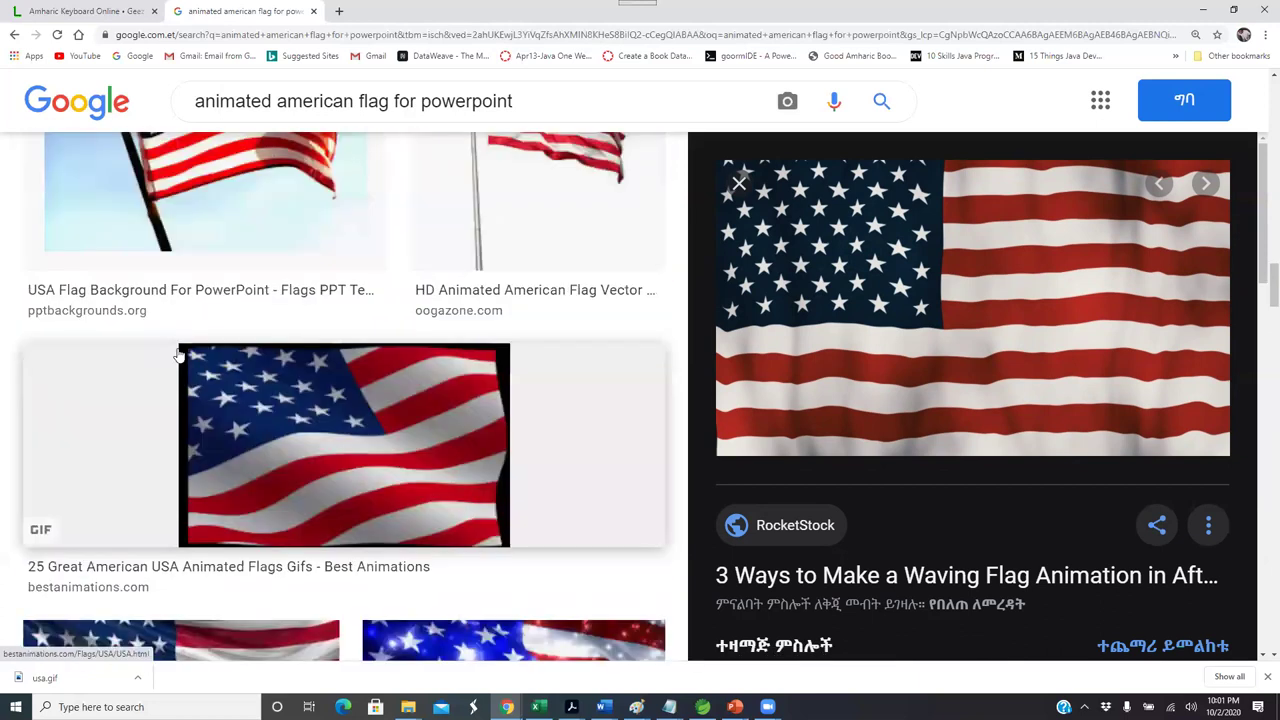
pyautogui.scroll(-4, 180, 345)
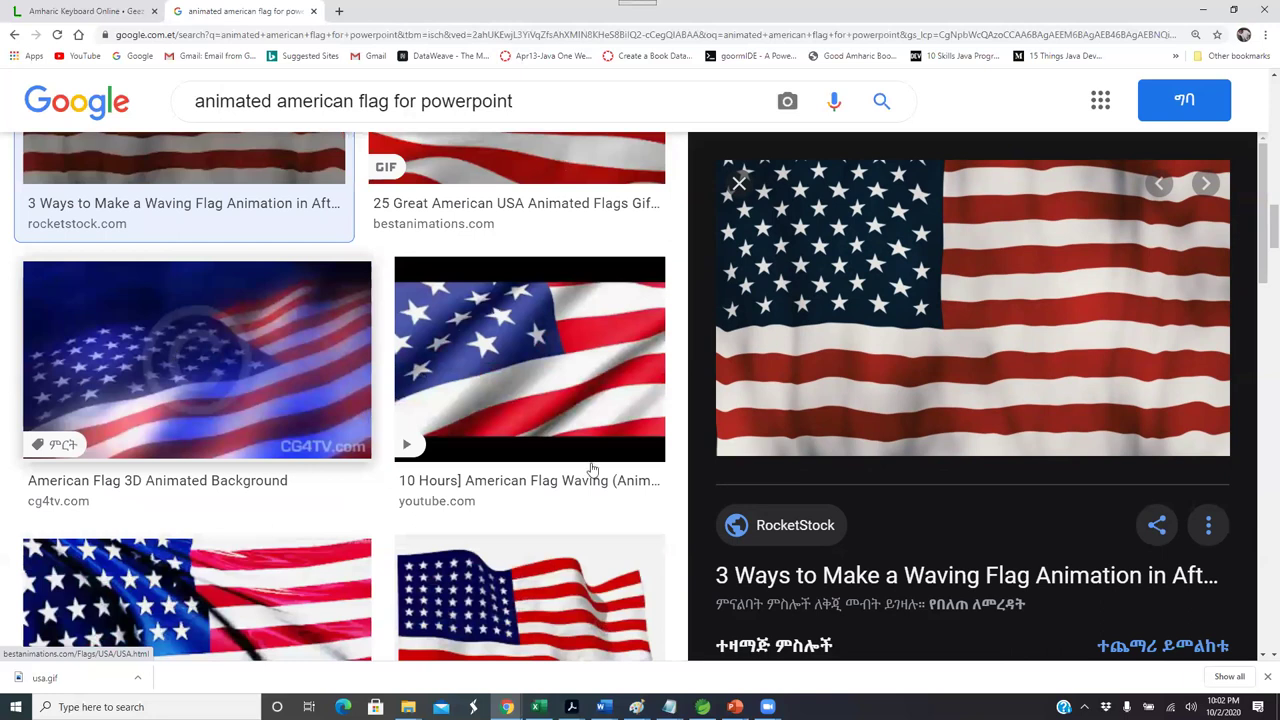
pyautogui.scroll(-2, 592, 468)
pyautogui.click(592, 469)
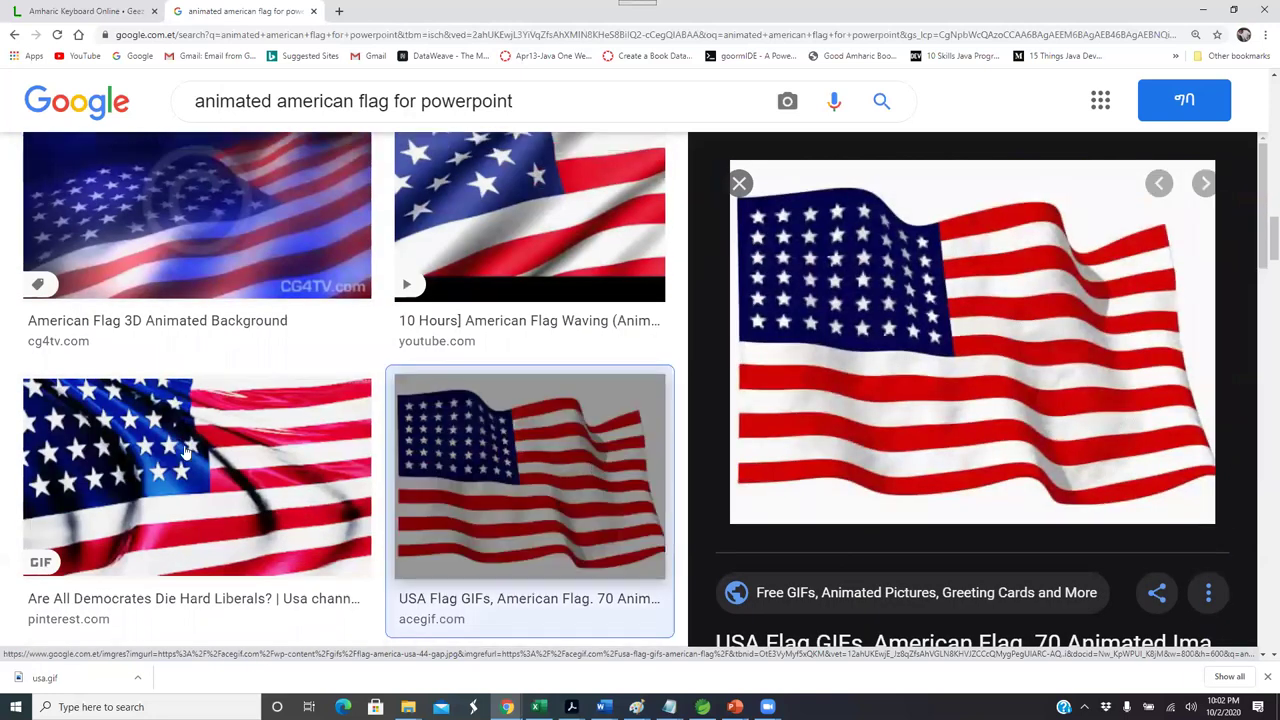
pyautogui.click(187, 447)
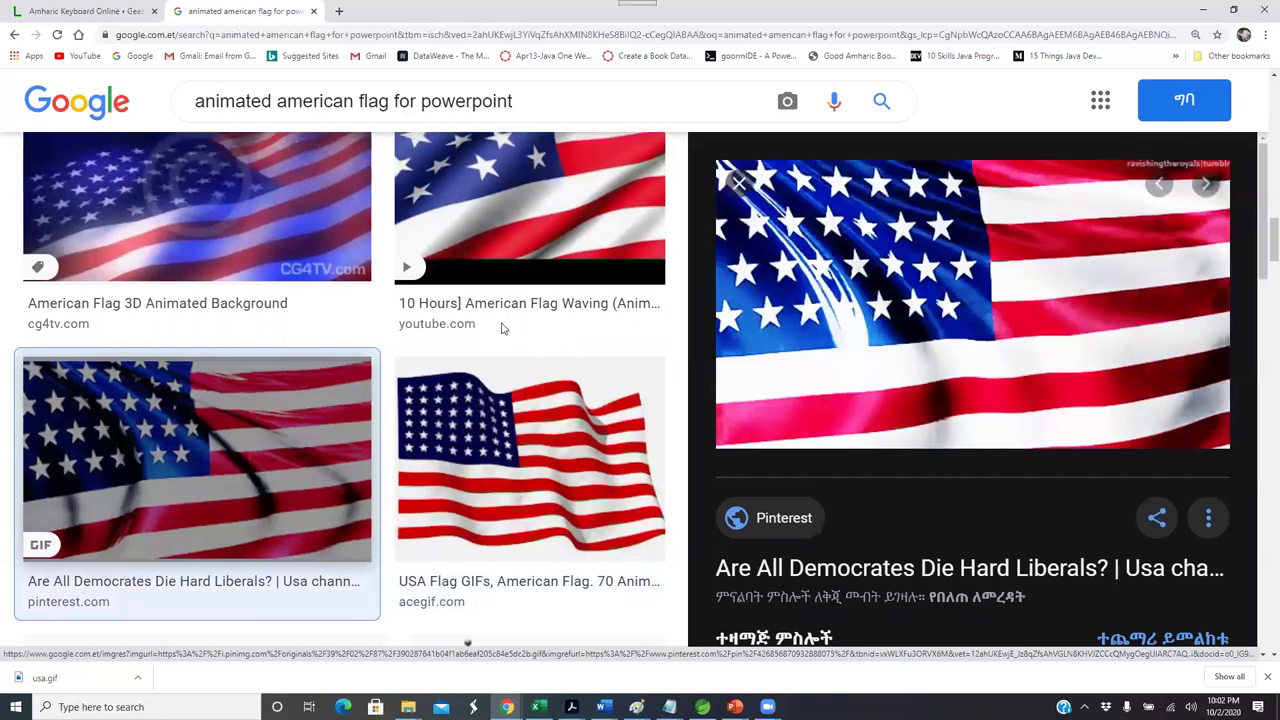
pyautogui.scroll(3, 502, 328)
pyautogui.scroll(2, 1100, 268)
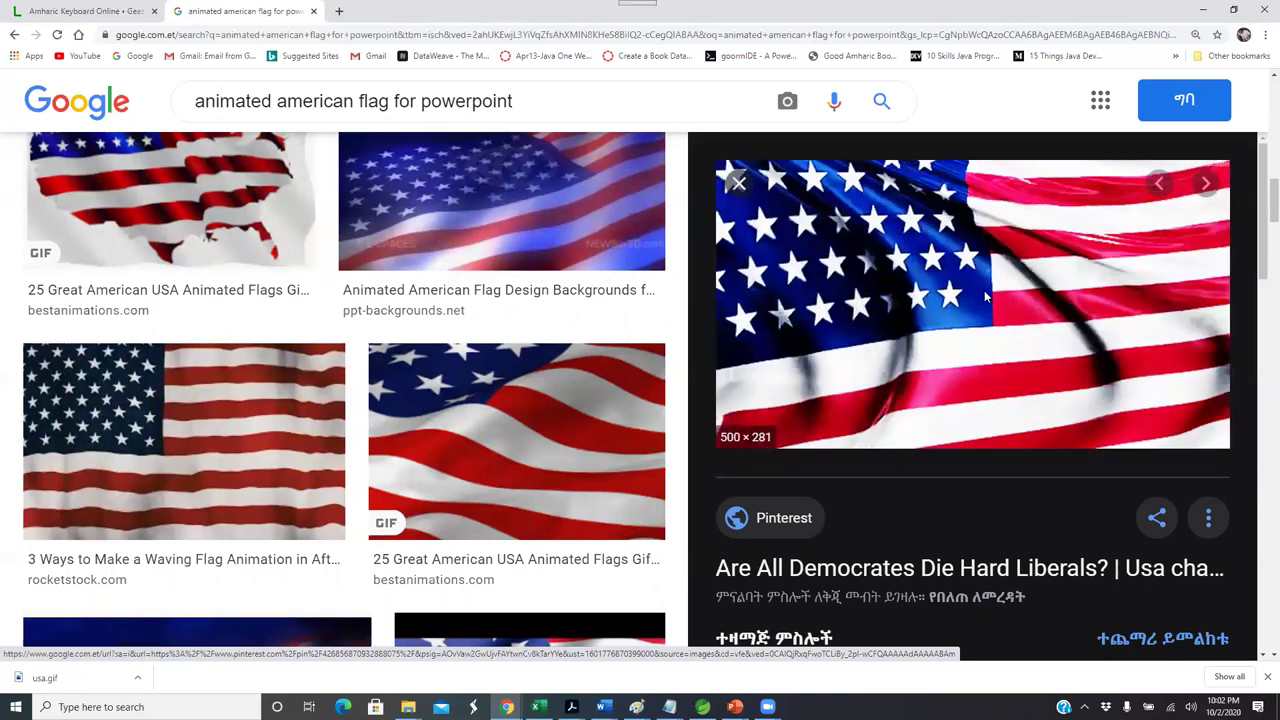
# - Start saving the previewed flag GIF, cancel without downloading, and return to PowerPoint
pyautogui.rightClick(986, 297)
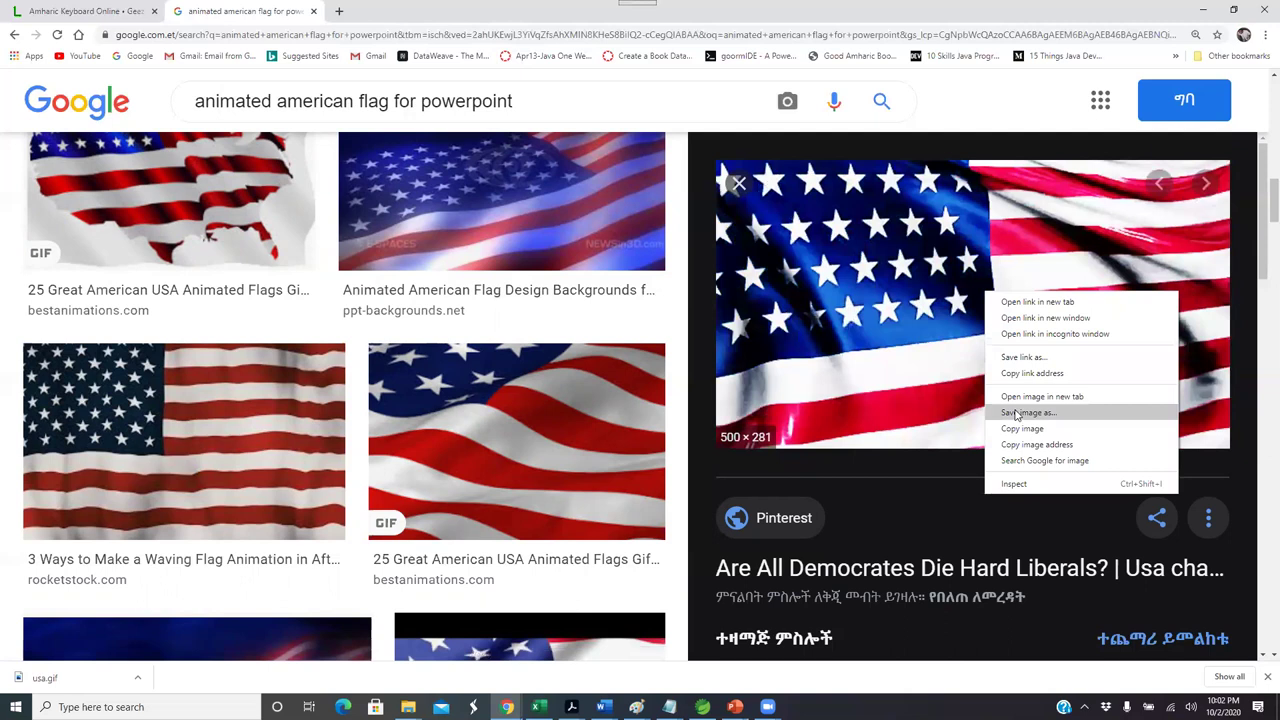
pyautogui.click(1017, 413)
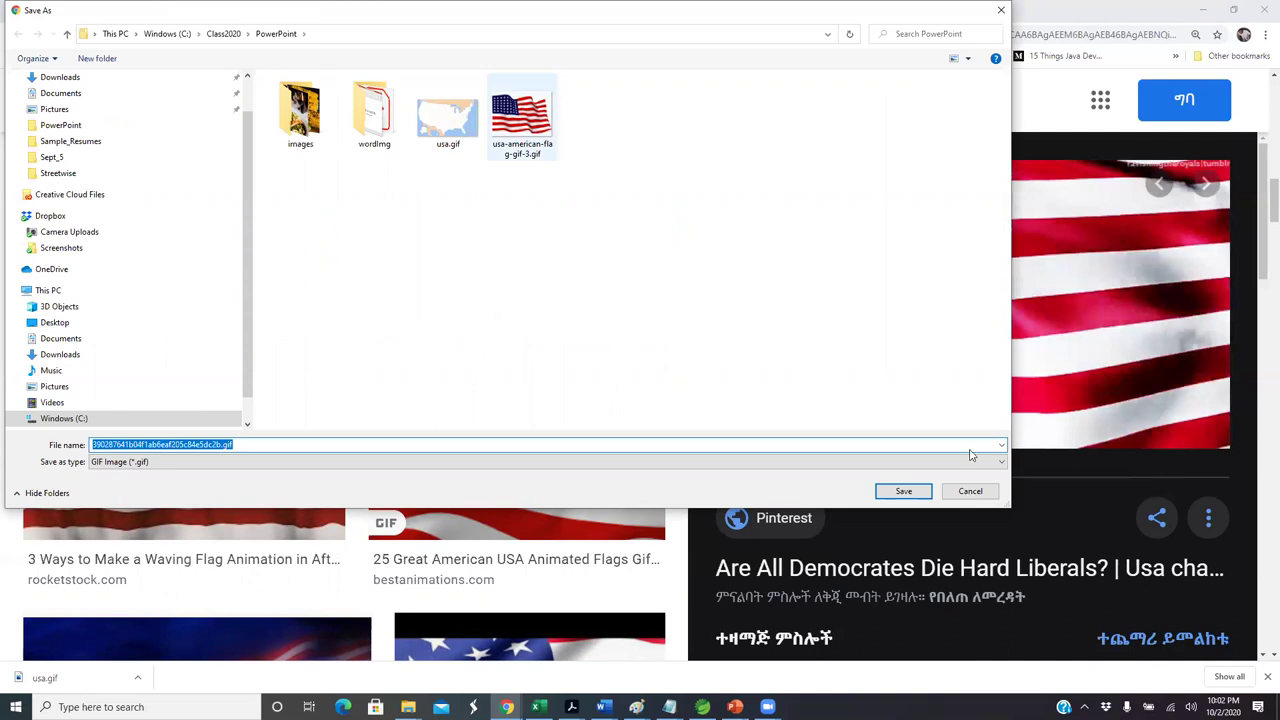
pyautogui.press('Escape')
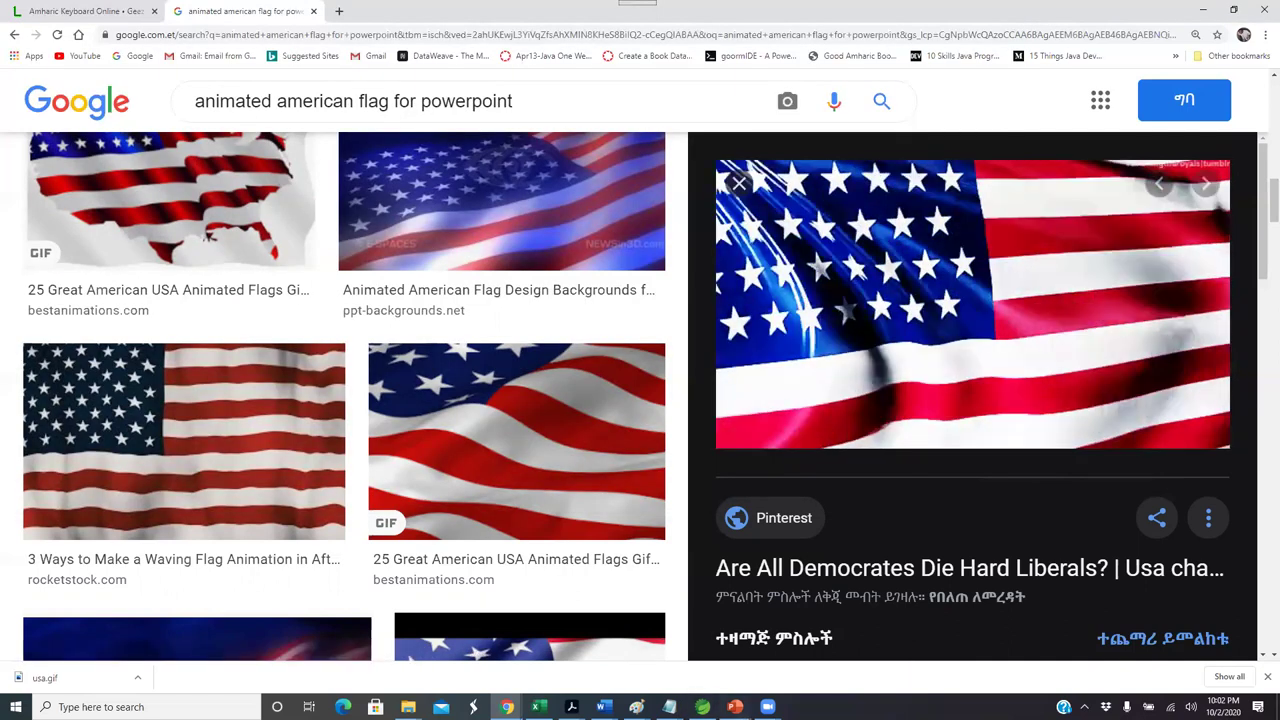
pyautogui.hotkey('alt', 'Tab')
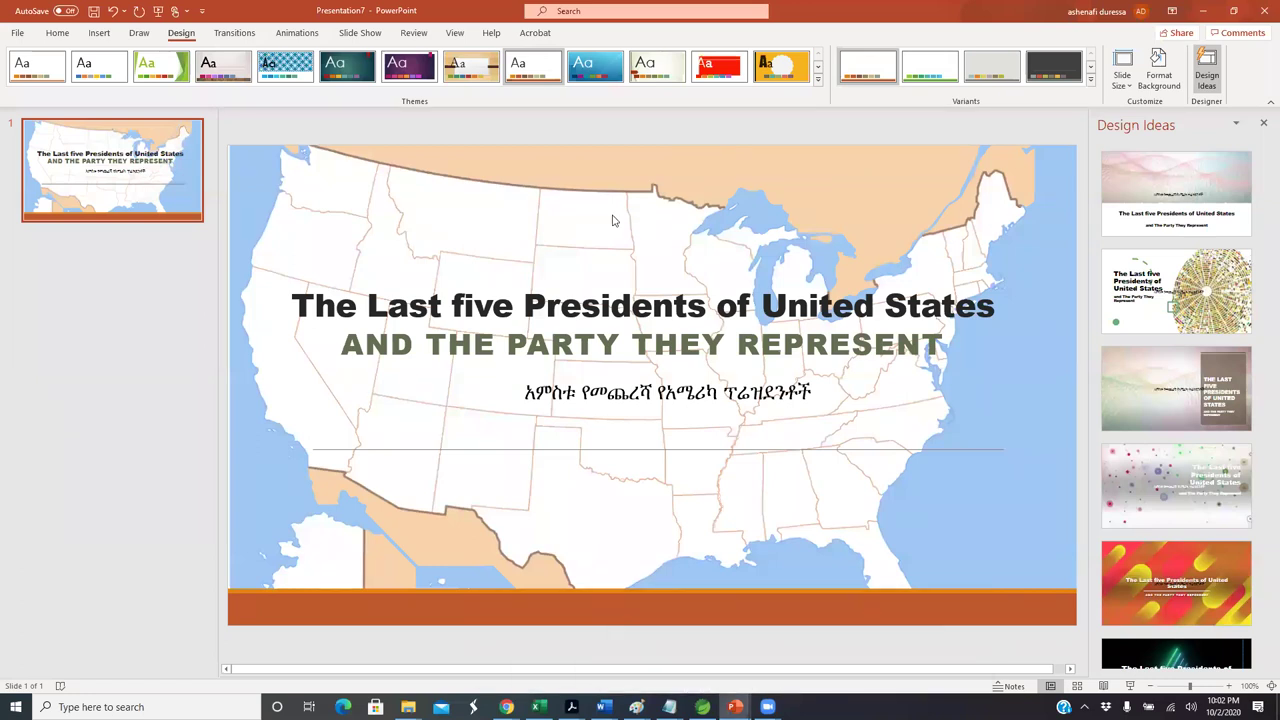
# - On the title slide, open Insert Pictures from This Device to choose usa-american-flag-gif-3.gif
pyautogui.click(143, 174)
pyautogui.click(594, 210)
pyautogui.click(397, 184)
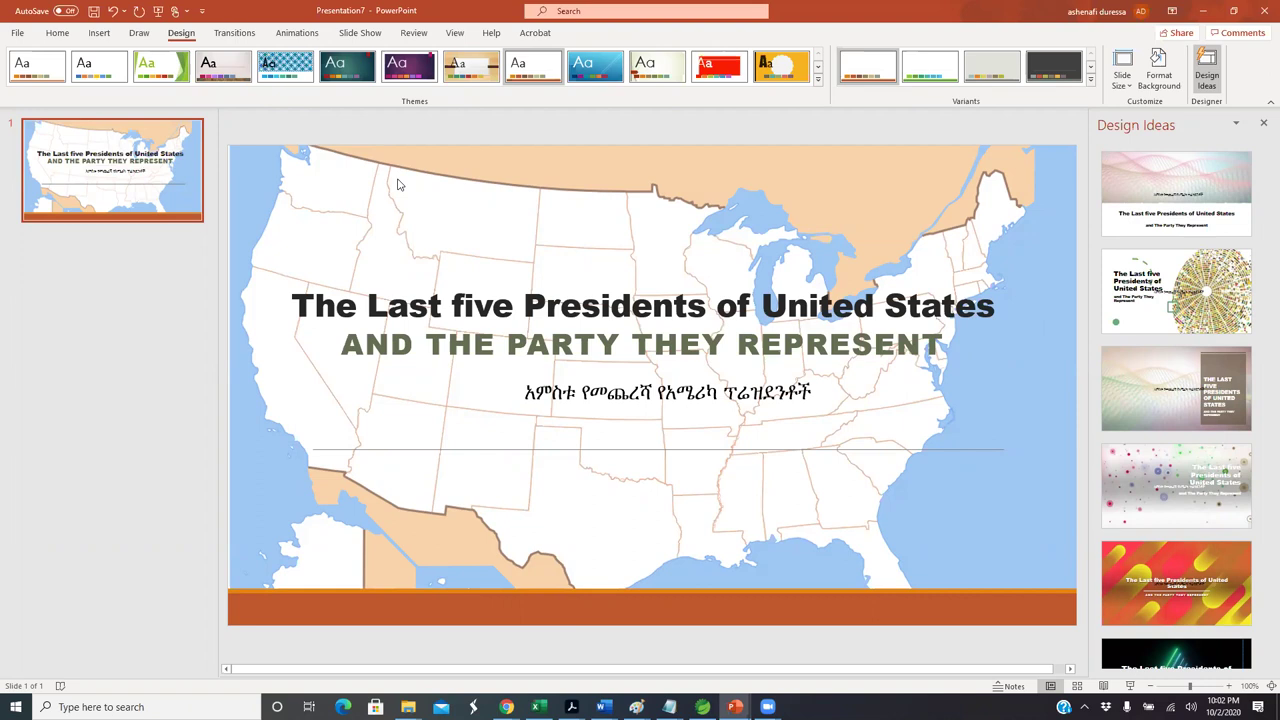
pyautogui.click(99, 33)
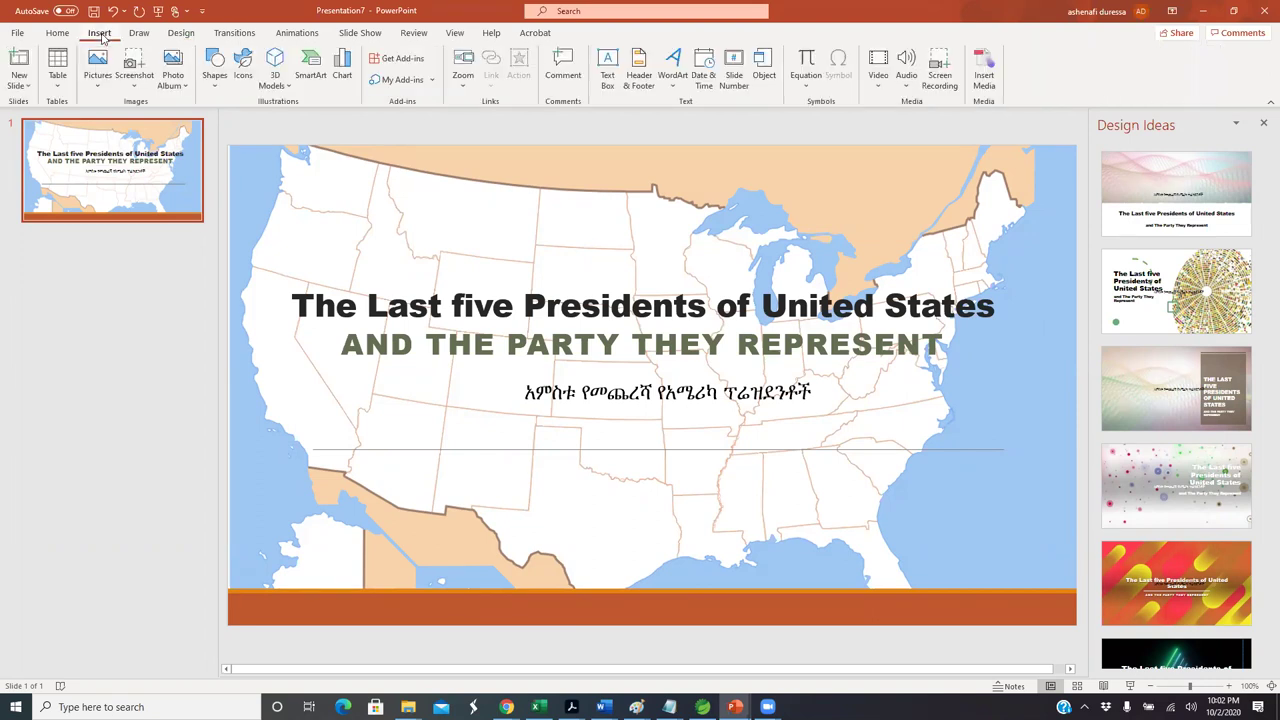
pyautogui.click(97, 88)
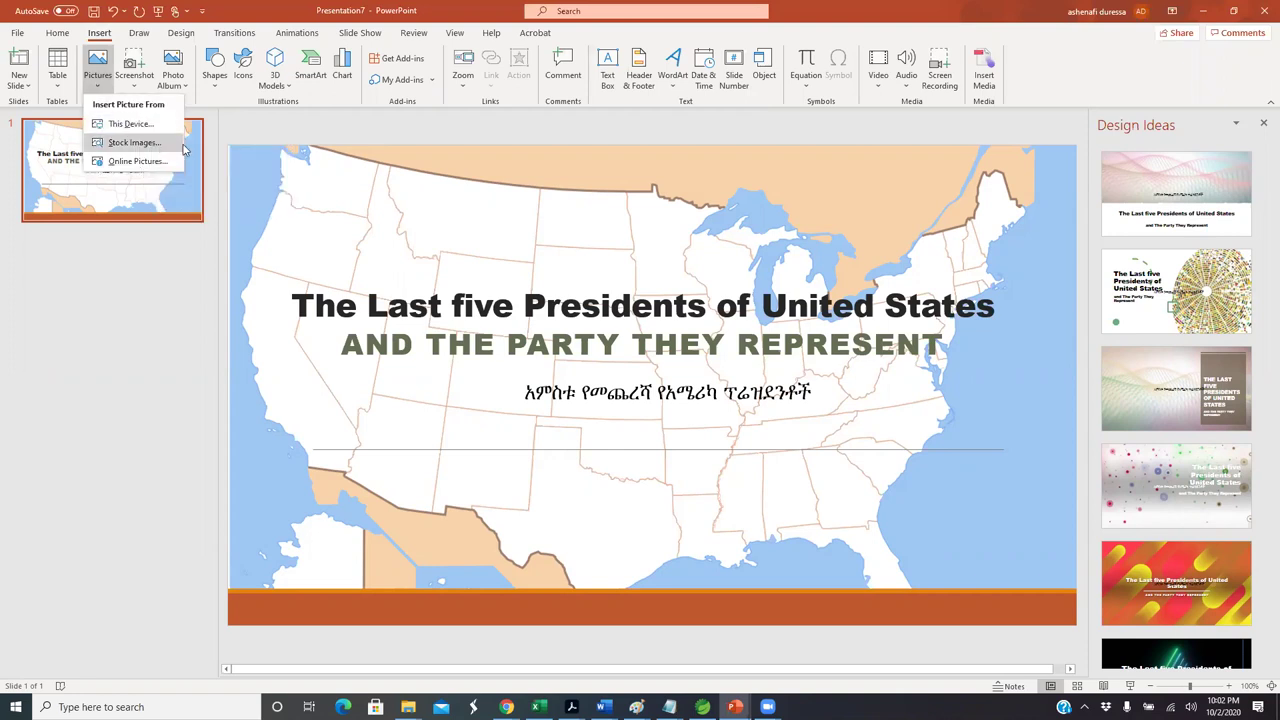
pyautogui.click(131, 124)
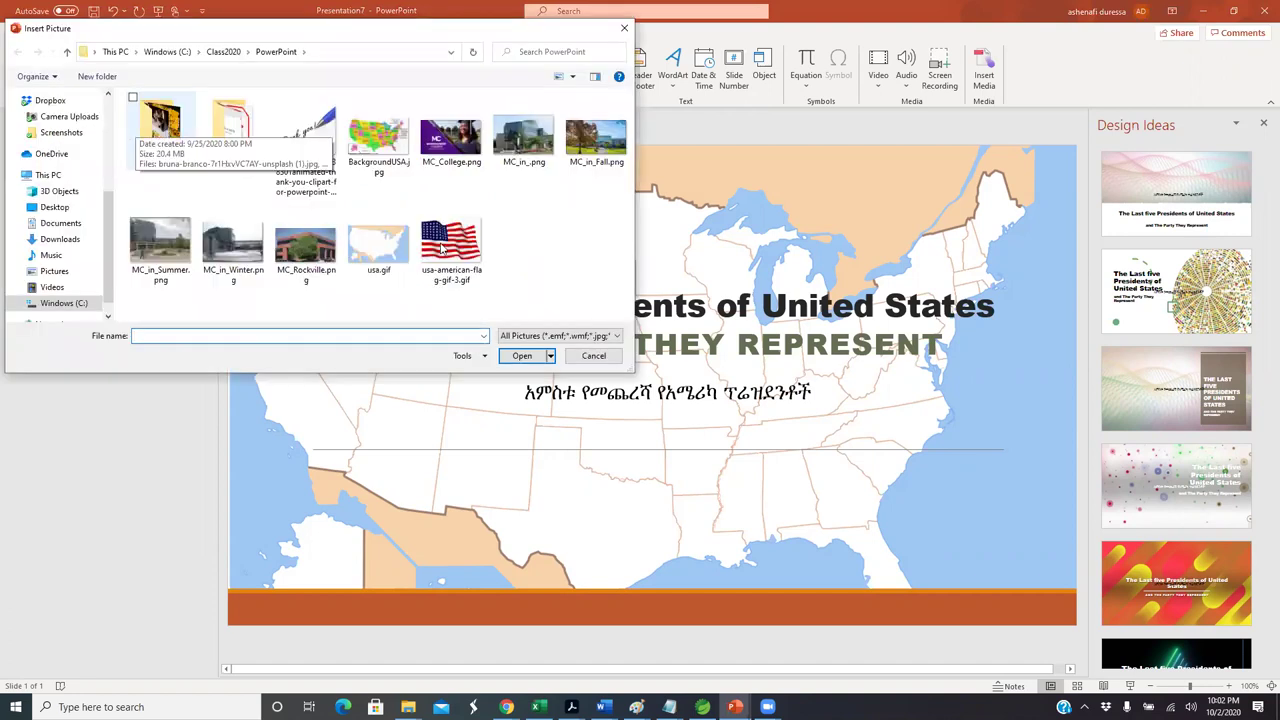
# - Insert usa-american-flag-gif-3.gif on the title slide and resize it to about 2.18 × 3.11 inches
pyautogui.click(523, 357)
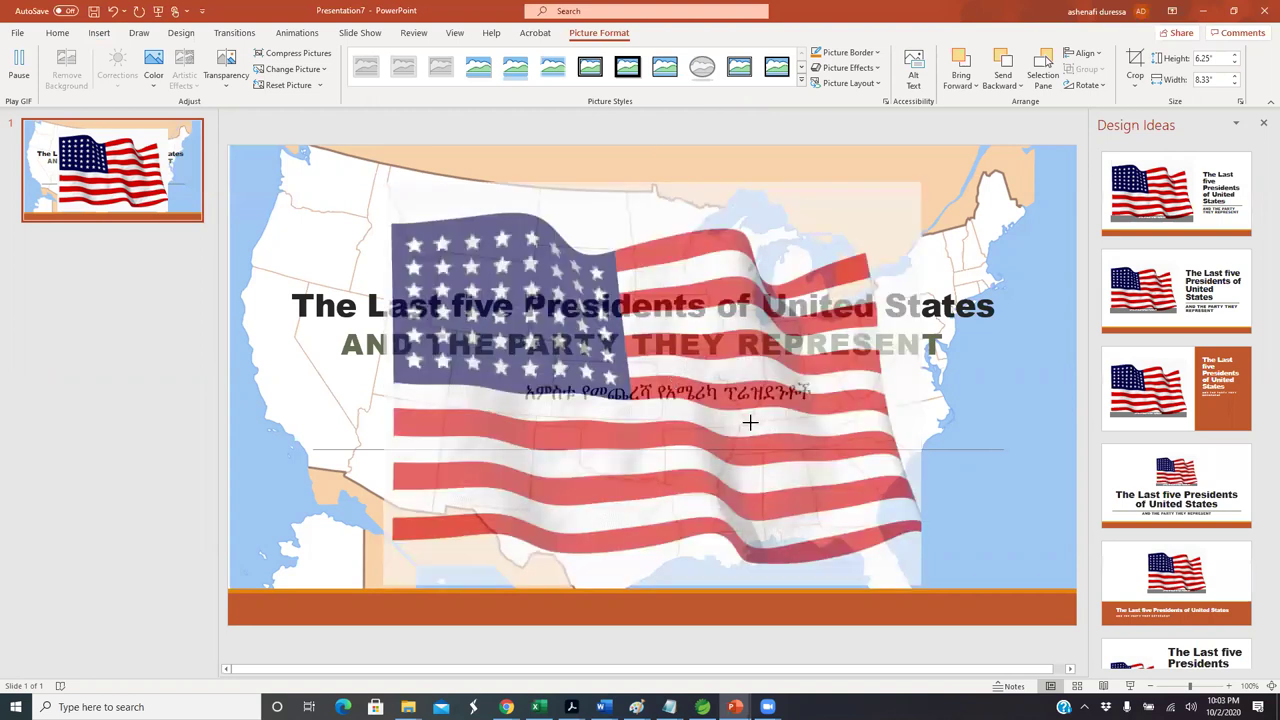
pyautogui.hotkey('ctrl', 'z')
pyautogui.moveTo(945, 431)
pyautogui.mouseDown()
pyautogui.moveTo(924, 419)
pyautogui.moveTo(898, 513)
pyautogui.mouseUp()
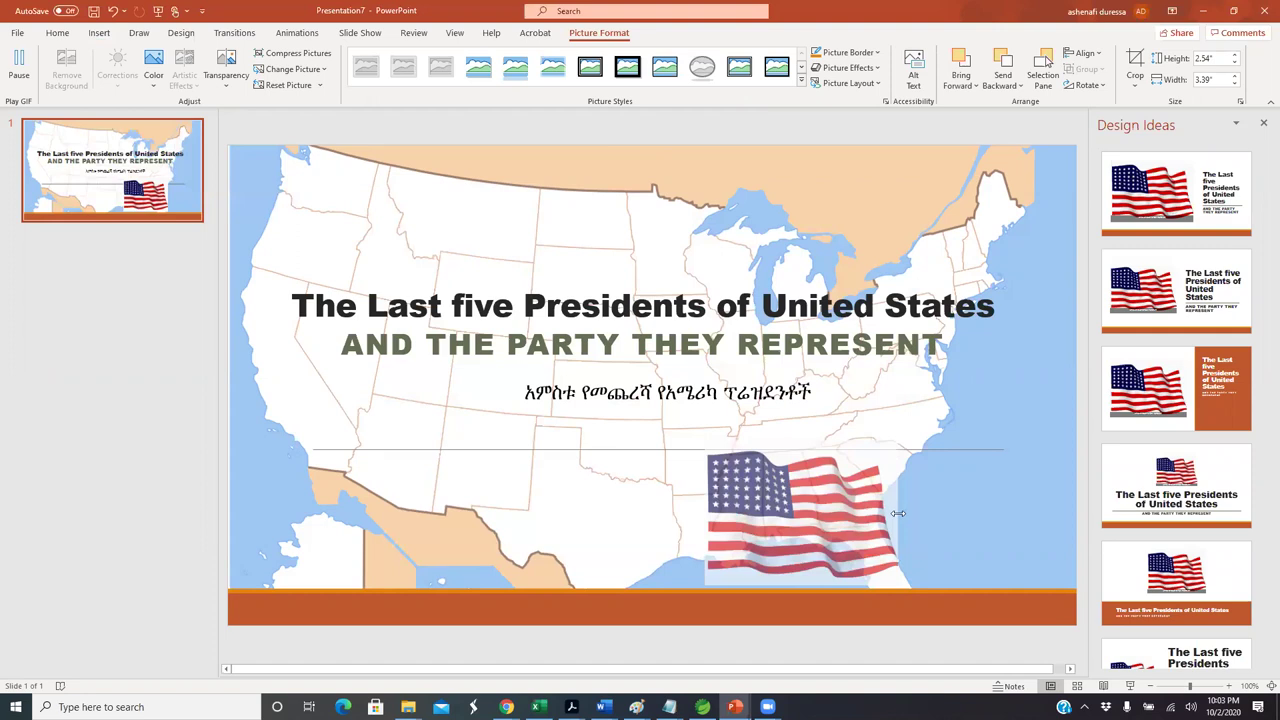
pyautogui.moveTo(951, 510); pyautogui.dragTo(958, 513)
pyautogui.moveTo(845, 512); pyautogui.dragTo(912, 513)
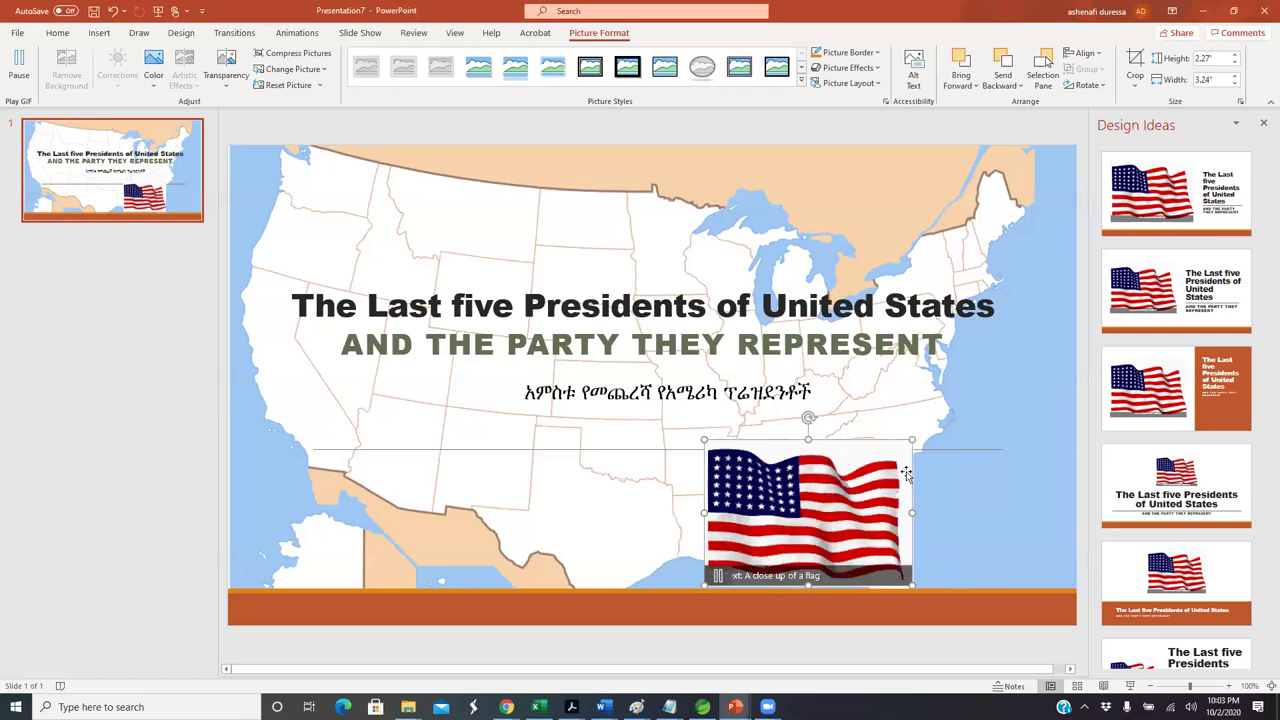
pyautogui.moveTo(912, 441); pyautogui.dragTo(903, 446)
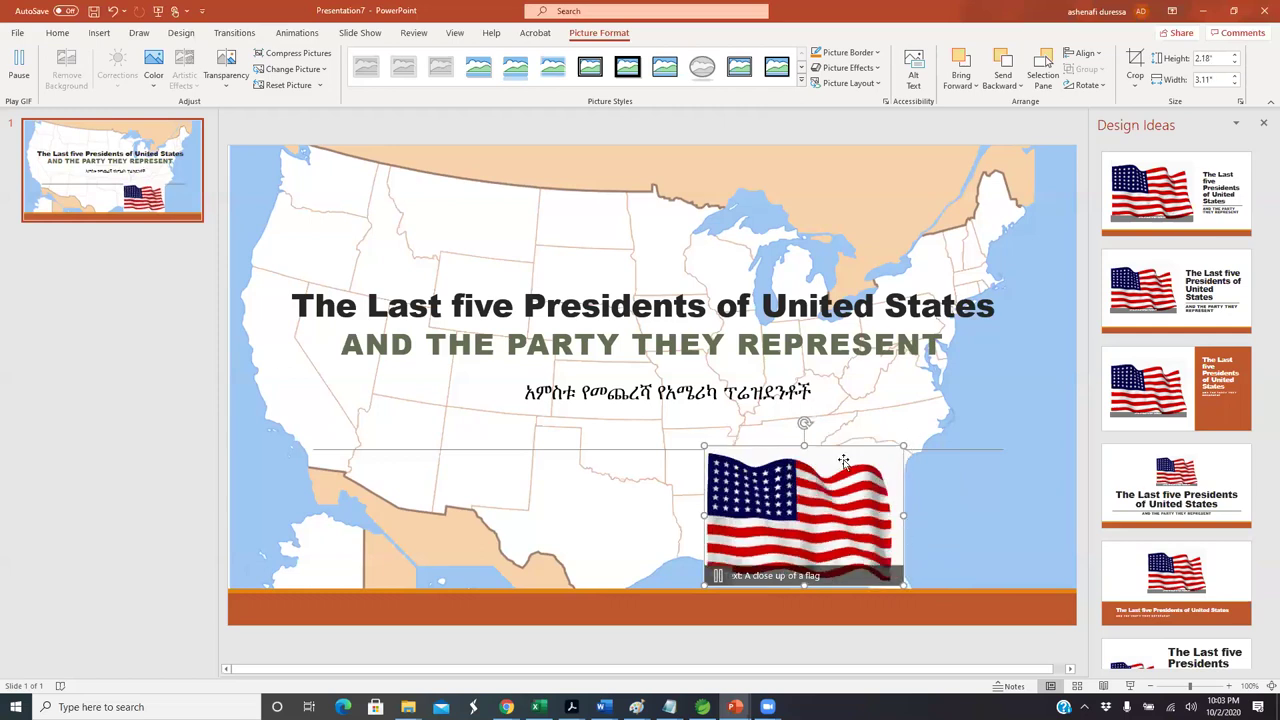
# - Centre the flag above the title at about 1.73 × 2.48 inches, then select the title text boxes
pyautogui.moveTo(875, 531); pyautogui.dragTo(737, 255)
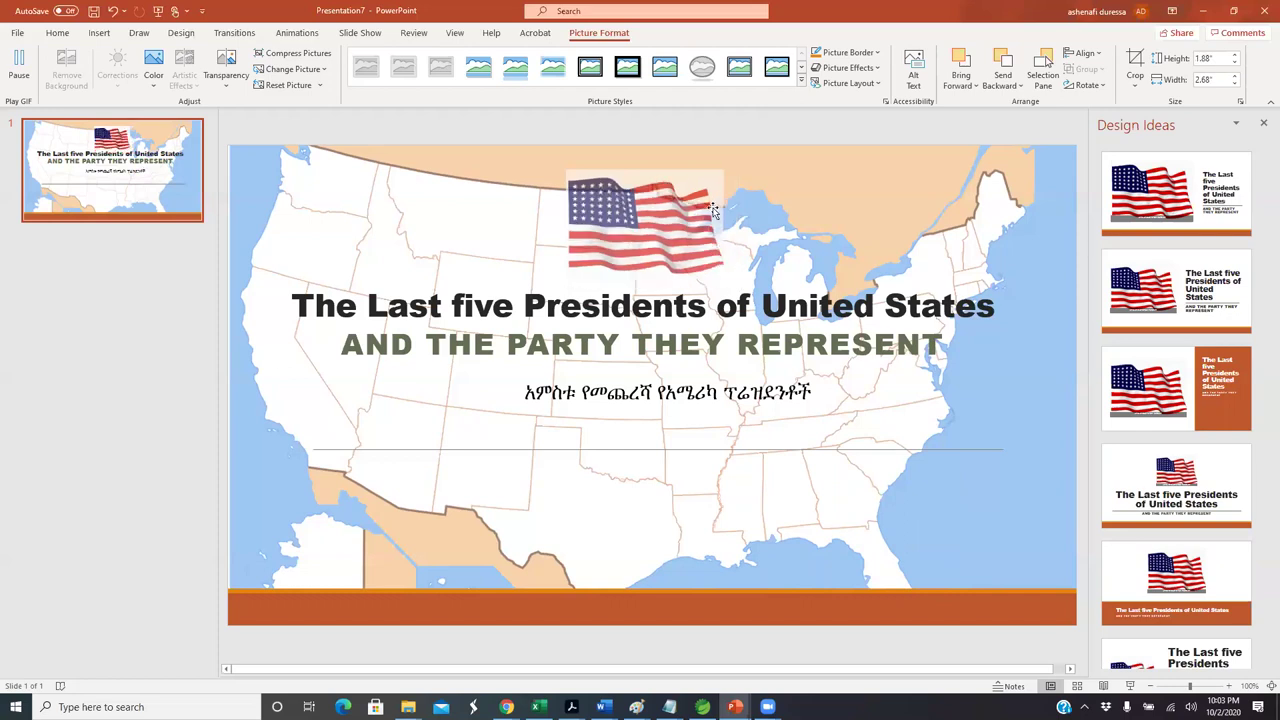
pyautogui.moveTo(723, 268); pyautogui.dragTo(724, 280)
pyautogui.moveTo(698, 187)
pyautogui.mouseDown()
pyautogui.moveTo(687, 444)
pyautogui.moveTo(767, 457)
pyautogui.mouseUp()
pyautogui.moveTo(1037, 498); pyautogui.dragTo(257, 286)
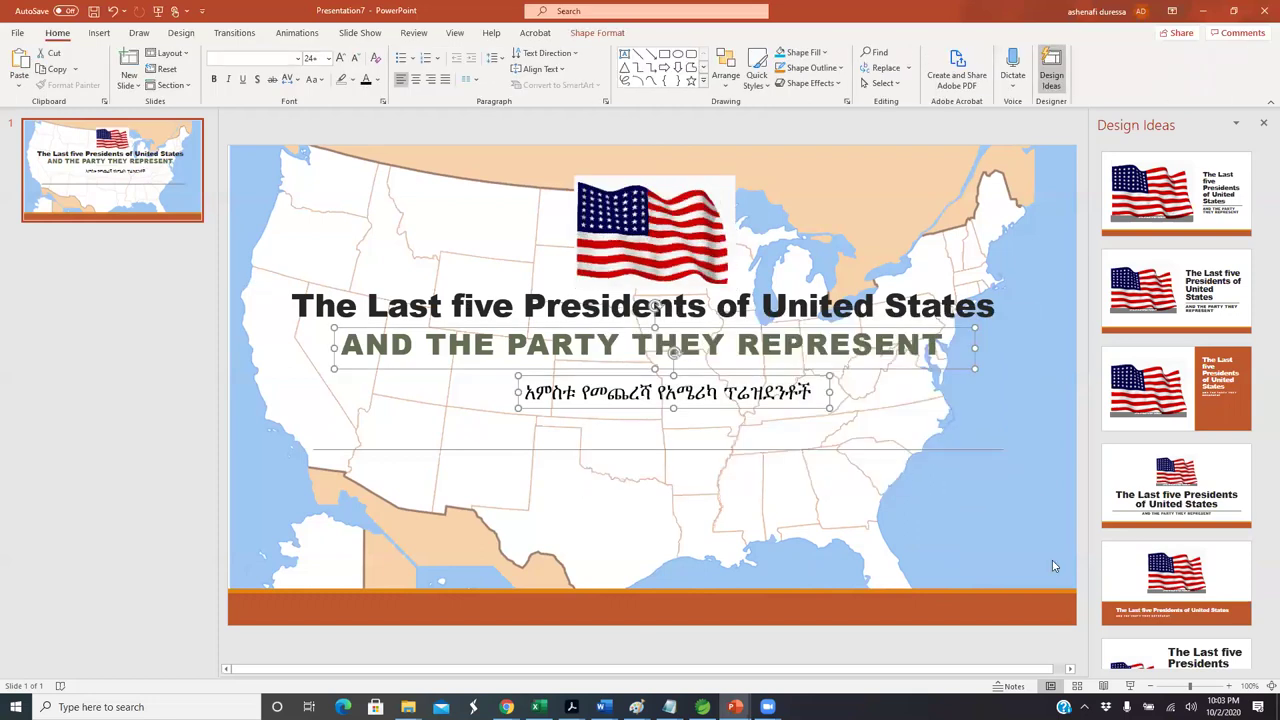
pyautogui.moveTo(462, 270); pyautogui.dragTo(1052, 560)
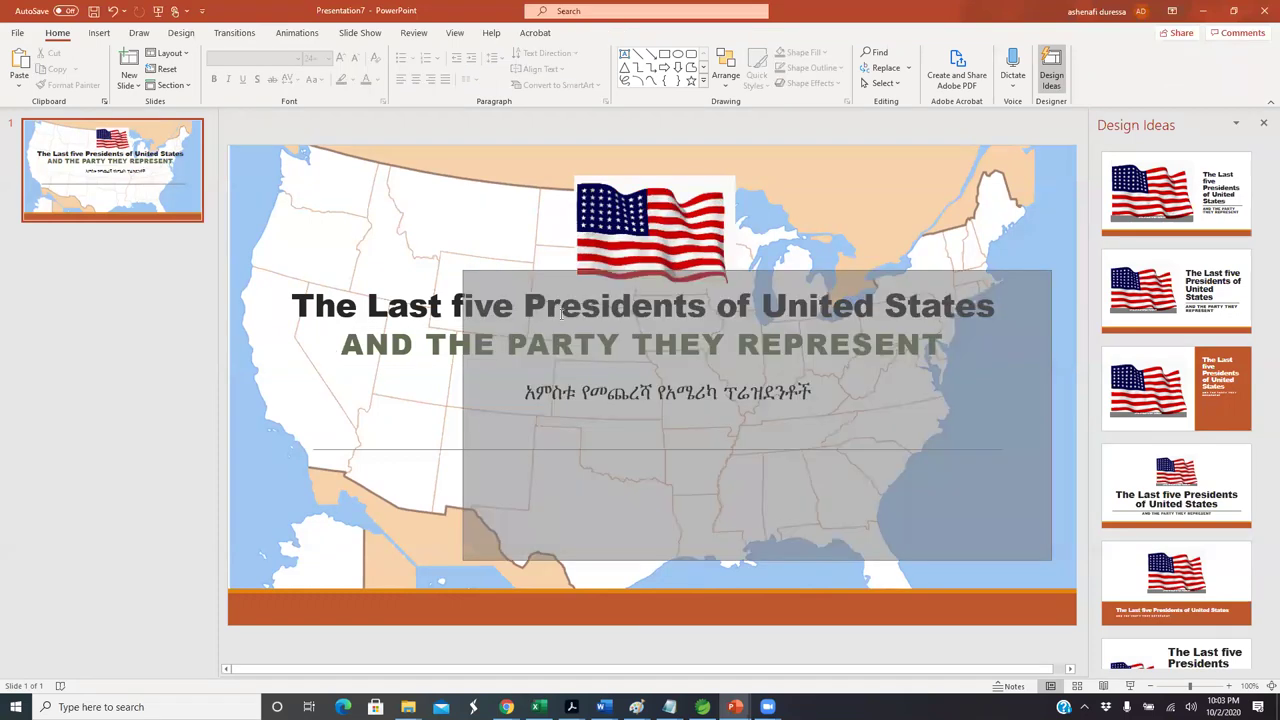
# - Select the title, subtitle and Amharic text boxes together and move them lower
pyautogui.click(547, 306)
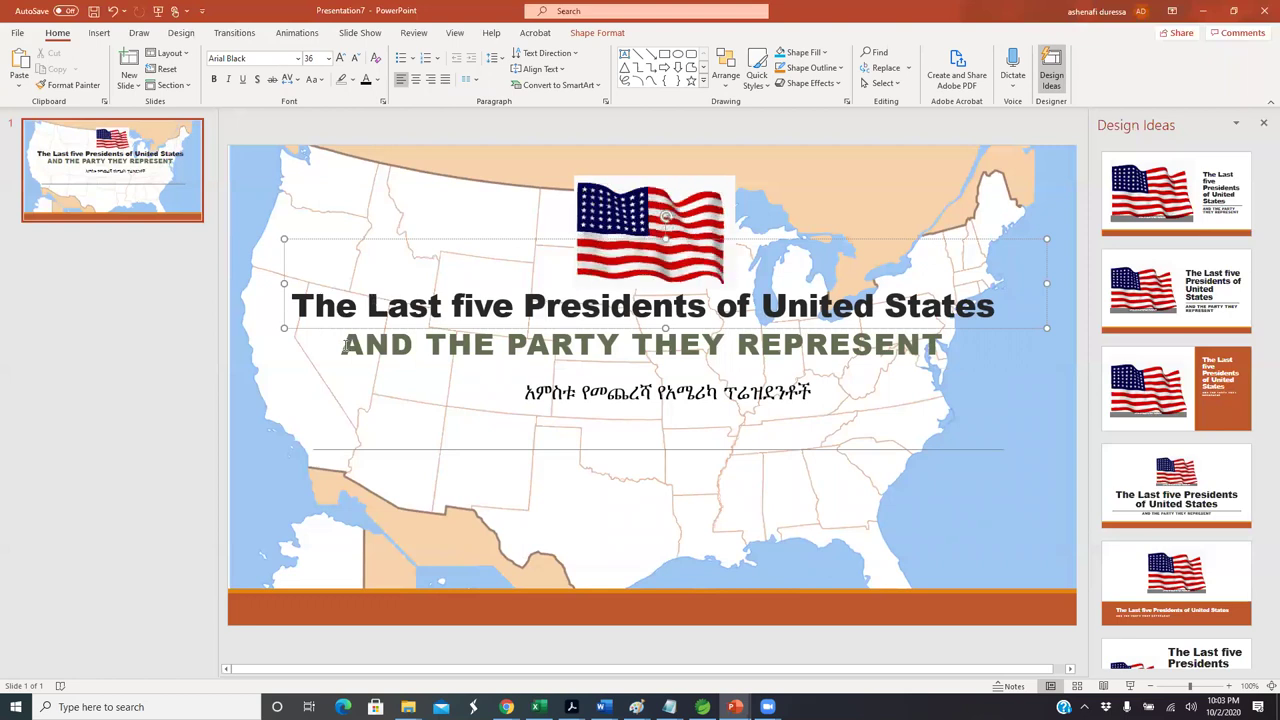
pyautogui.hotkey('ctrl', 'Return')
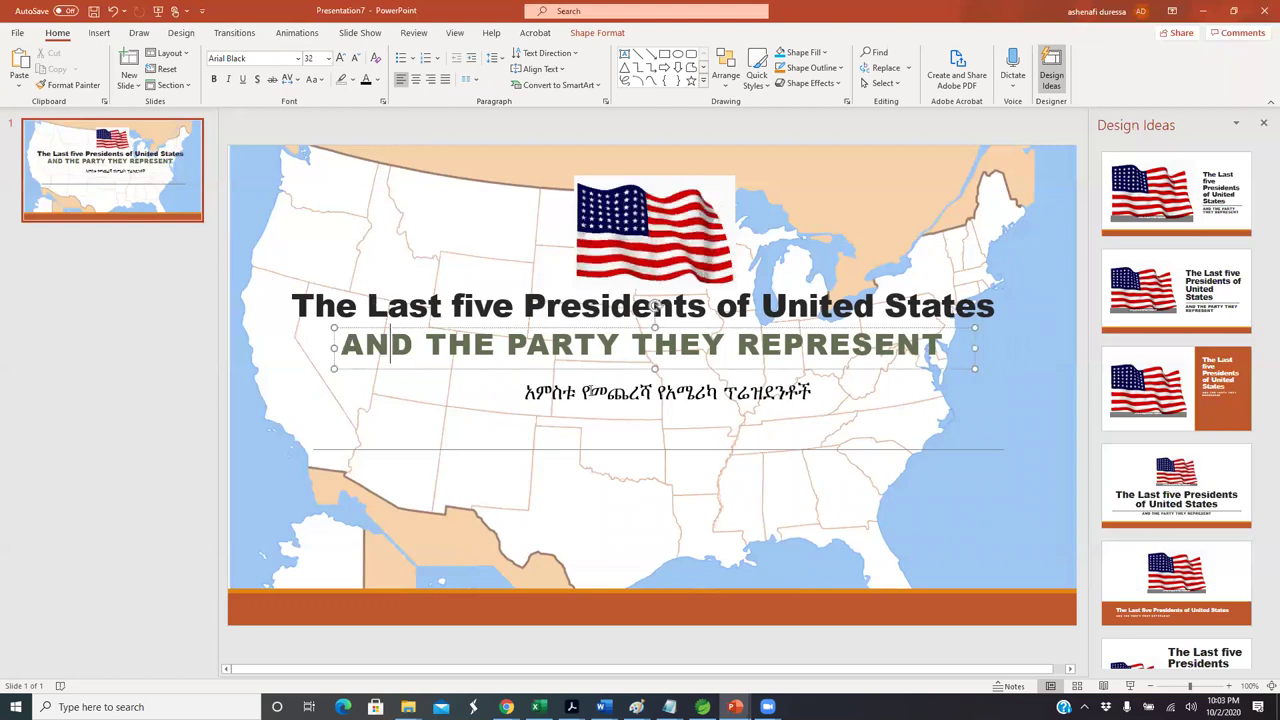
pyautogui.hotkey('ctrl', 'Return')
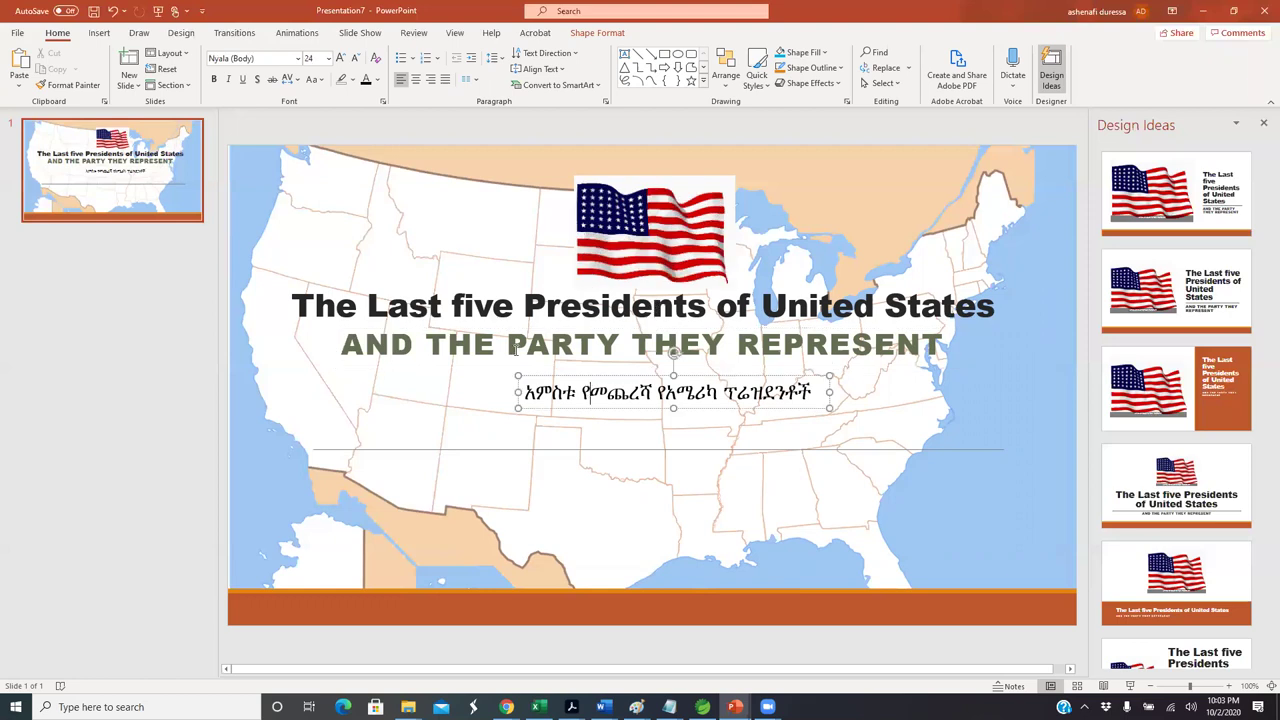
pyautogui.click(513, 305)
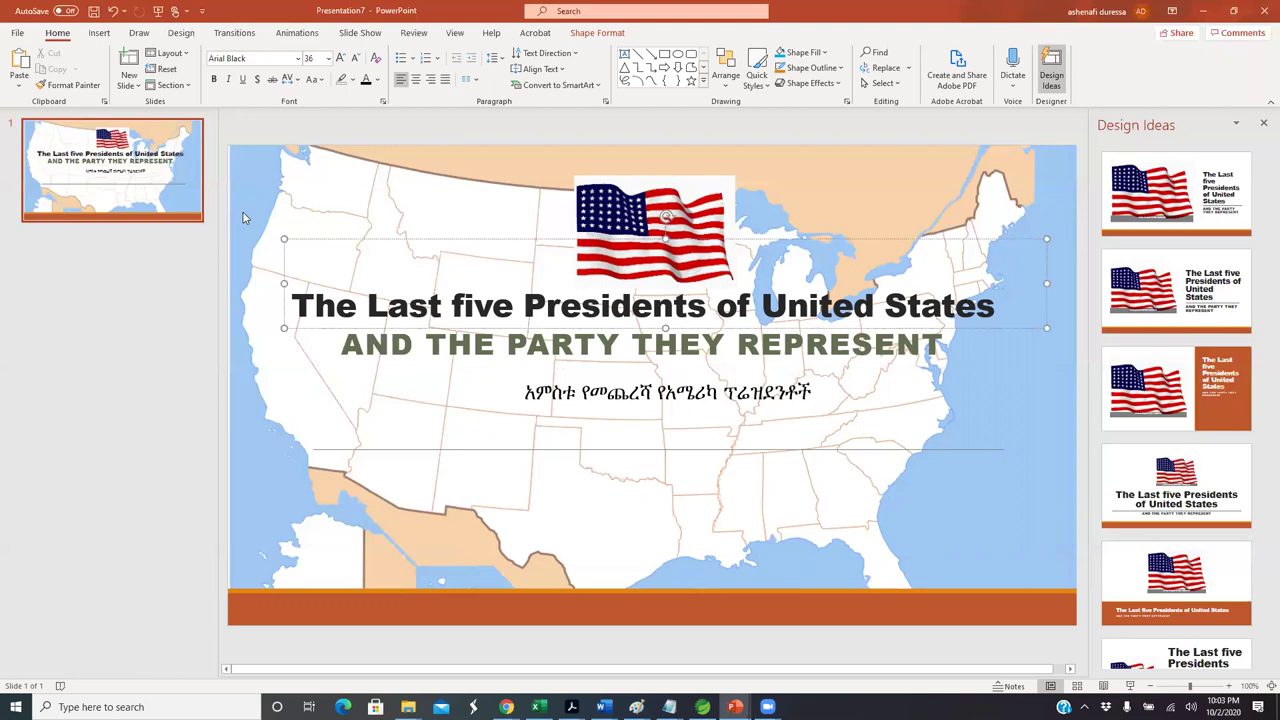
pyautogui.moveTo(241, 218); pyautogui.dragTo(1062, 535)
pyautogui.moveTo(241, 218); pyautogui.dragTo(241, 218)
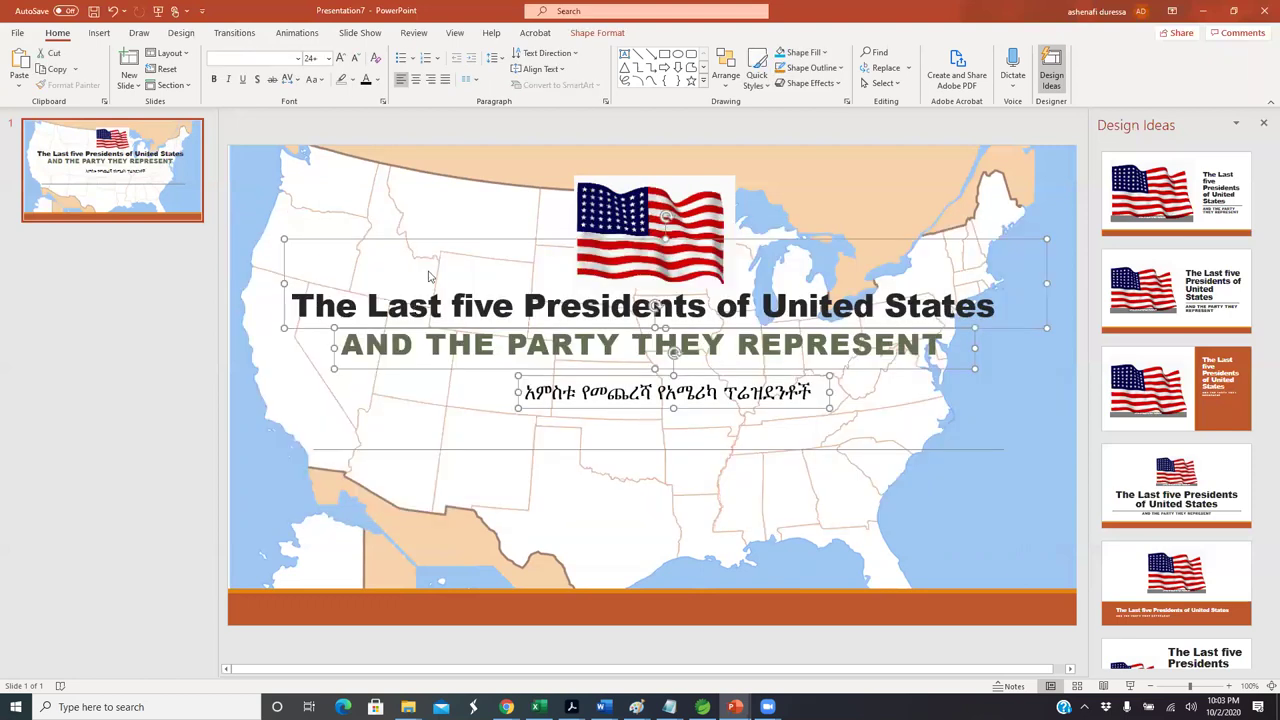
pyautogui.moveTo(426, 251); pyautogui.dragTo(428, 286)
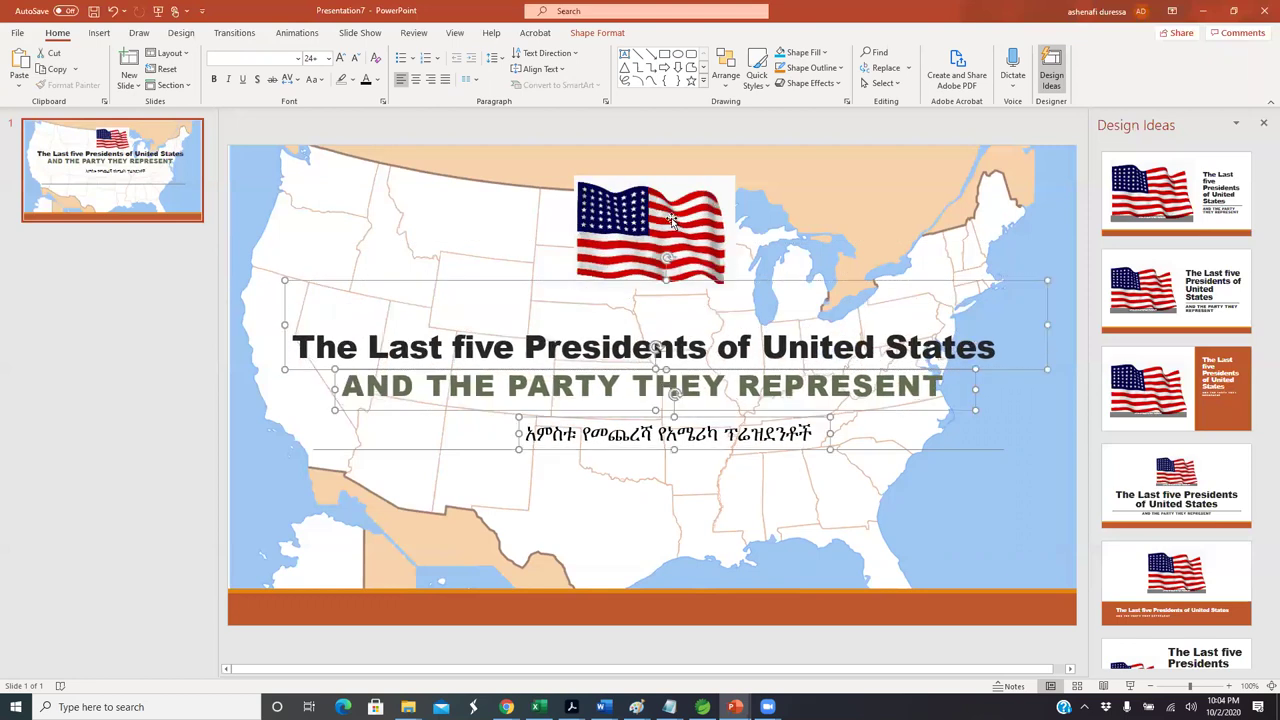
# - Move the flag down so it sits centred just above the title
pyautogui.click(671, 222)
pyautogui.moveTo(671, 248); pyautogui.dragTo(654, 258)
pyautogui.click(1004, 486)
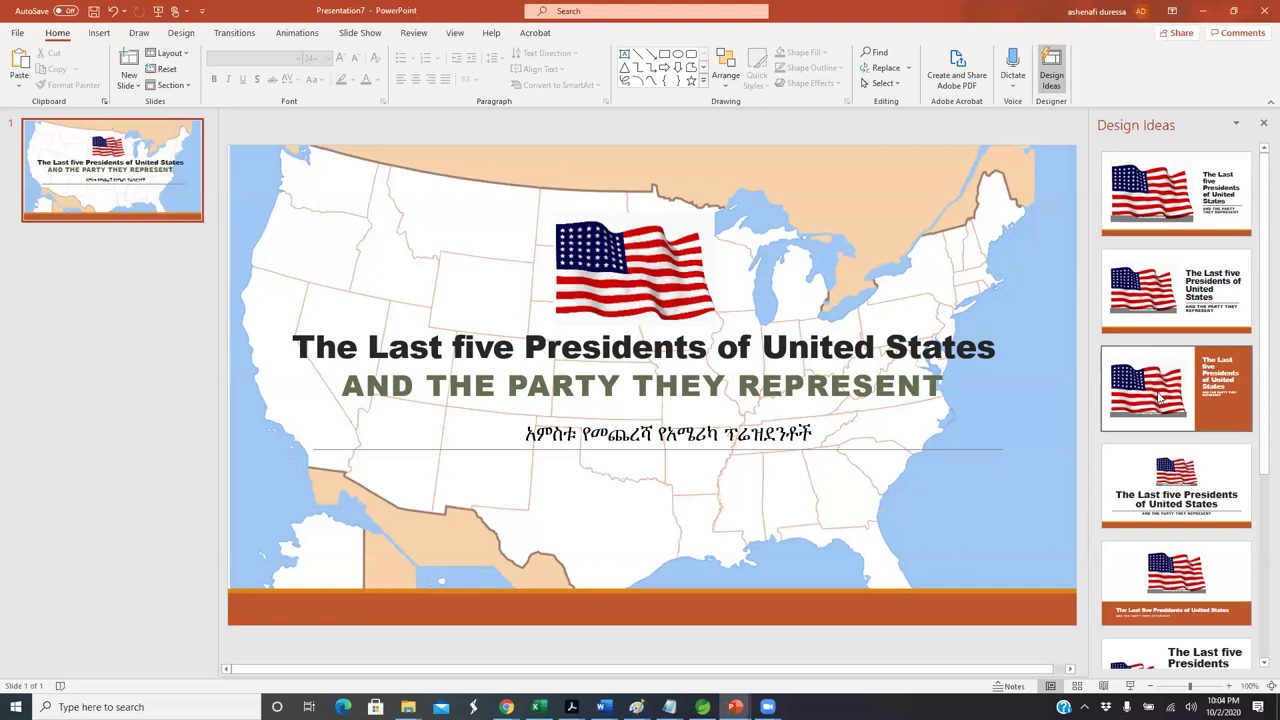
# - Try a Design Ideas flag layout, undo it, and add a new slide after the title slide
pyautogui.click(1132, 376)
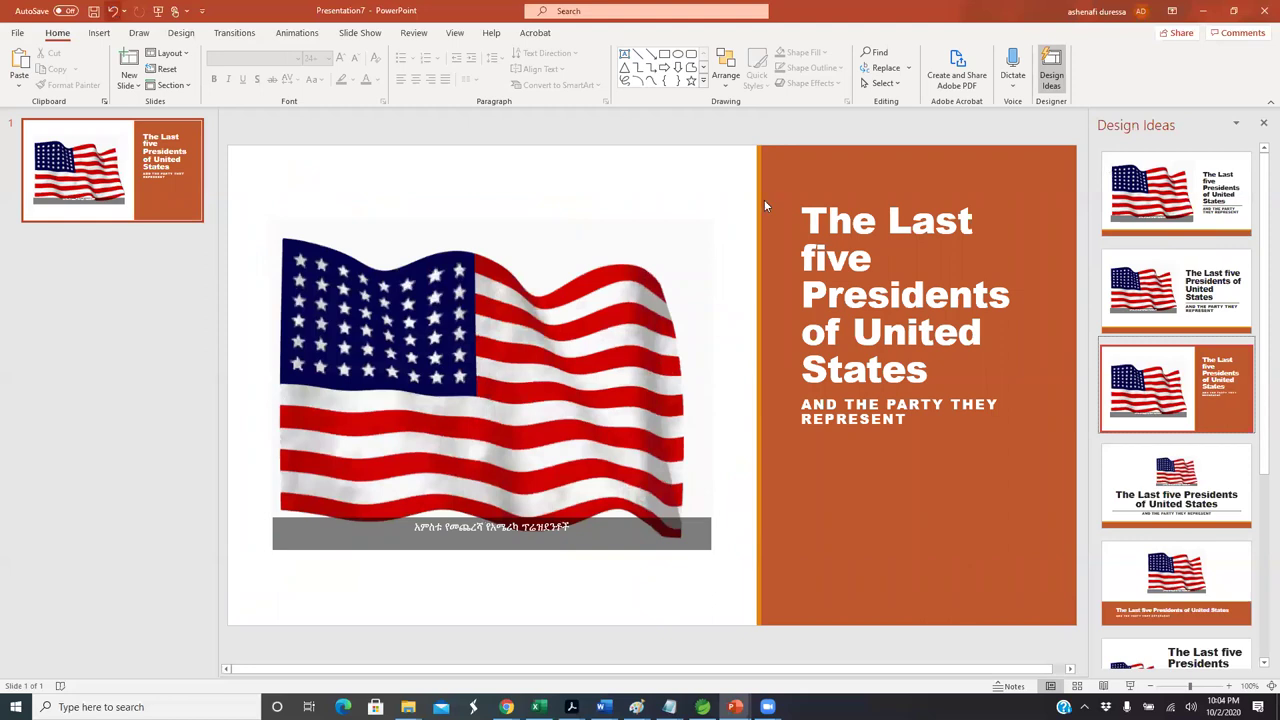
pyautogui.hotkey('ctrl', 'z')
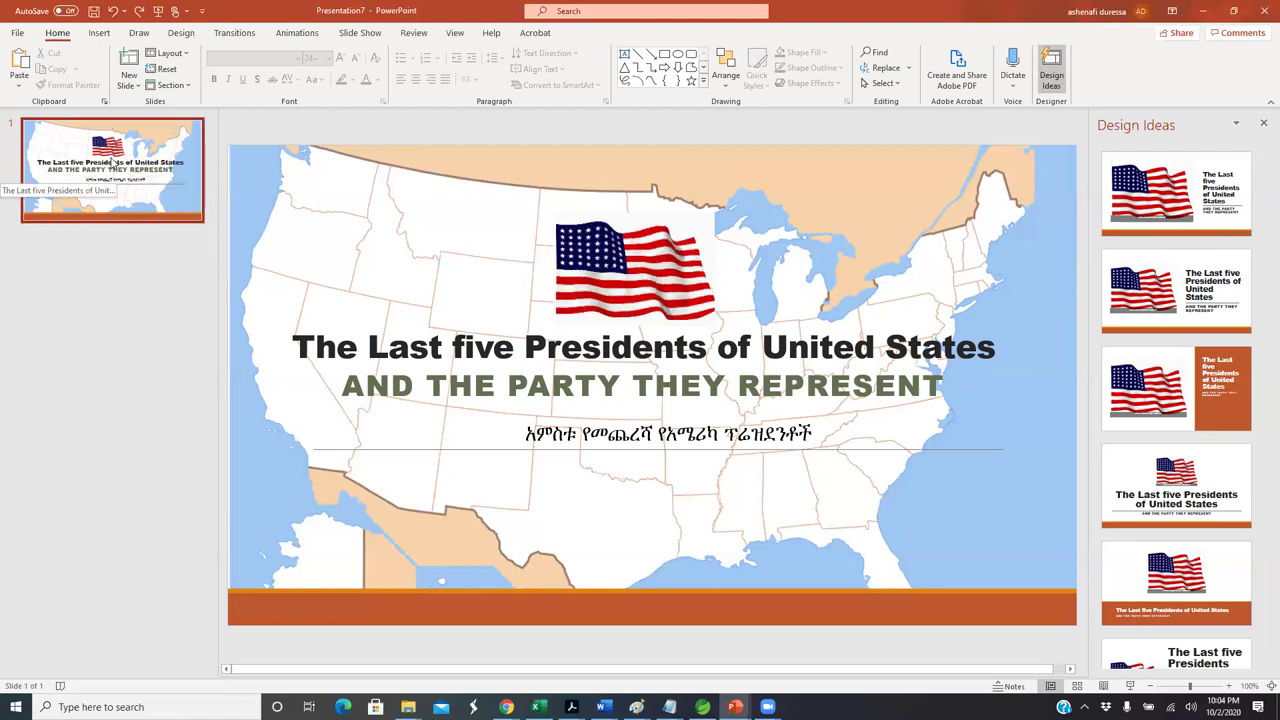
pyautogui.click(26, 143)
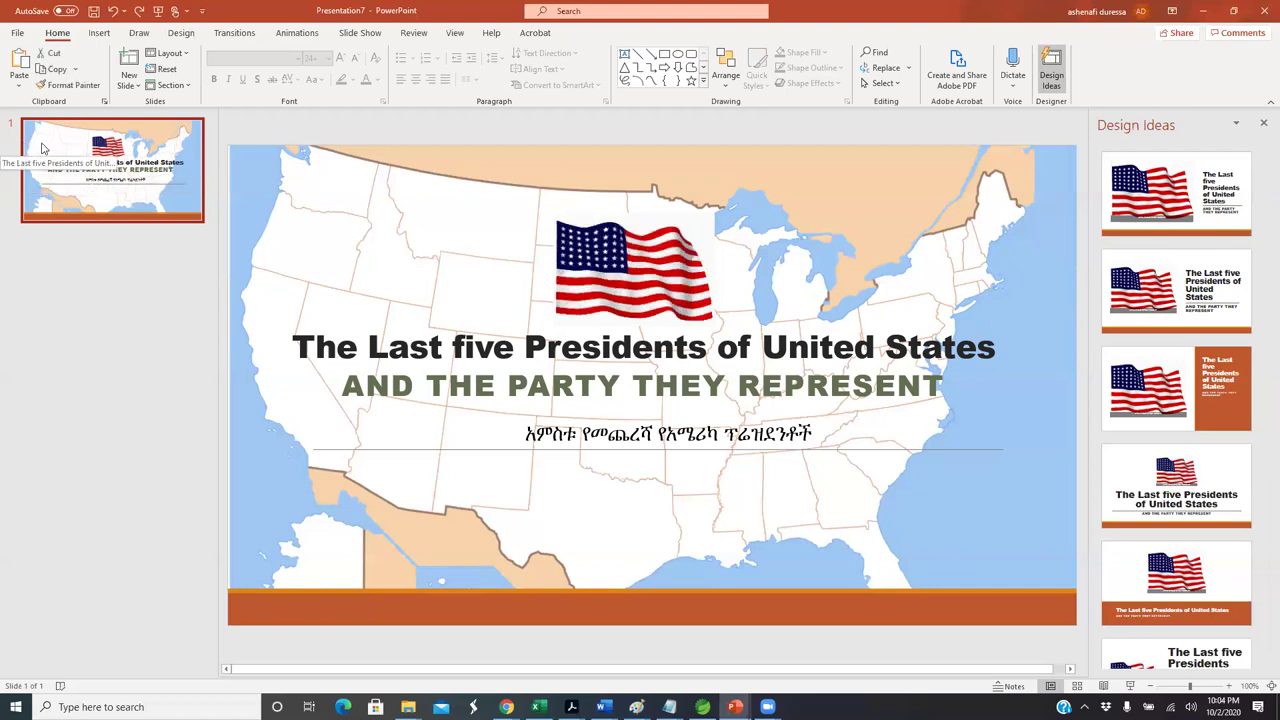
pyautogui.hotkey('ctrl', 'm')
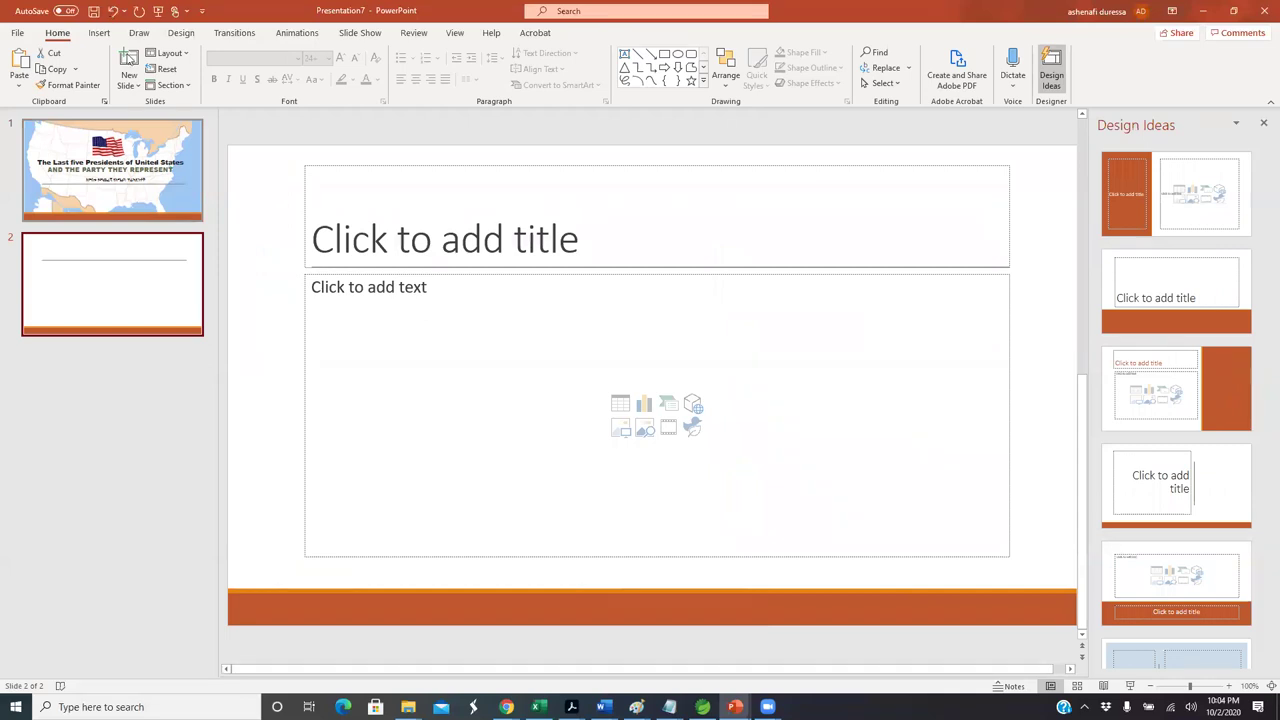
# - Replace the added slide with a new Title and Content slide titled 'Donald Trump'
pyautogui.press('Delete')
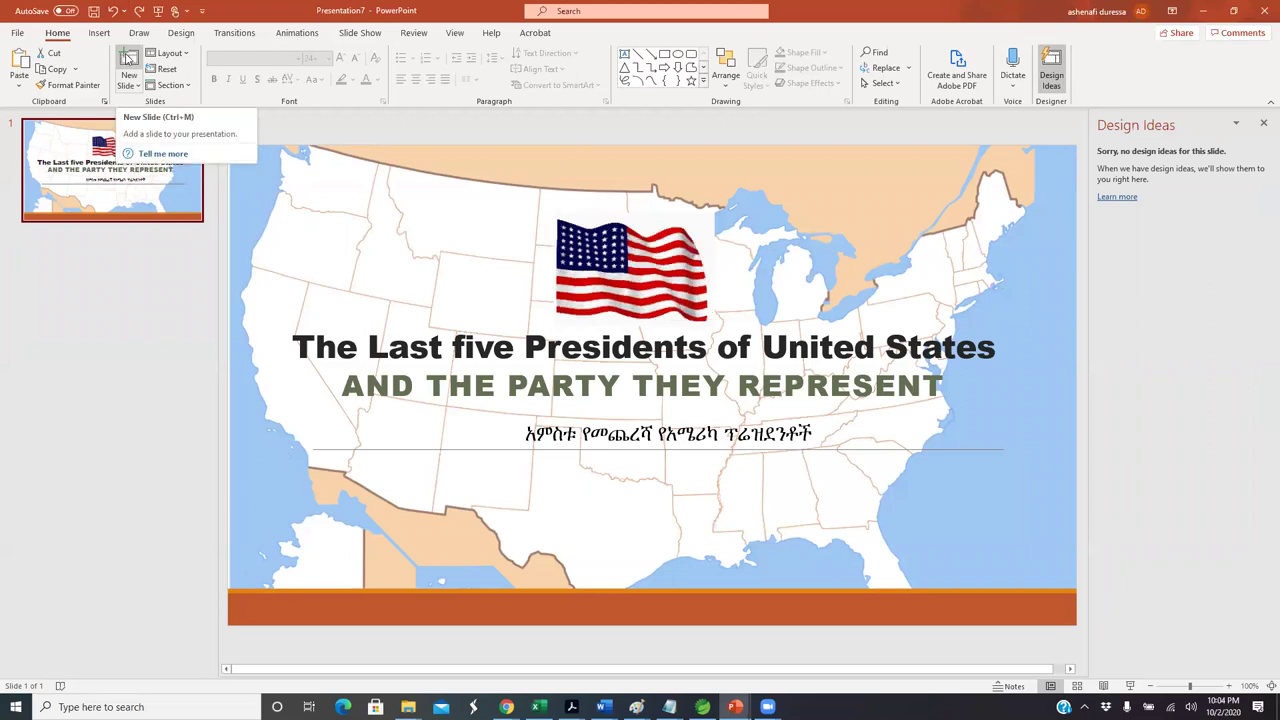
pyautogui.click(128, 58)
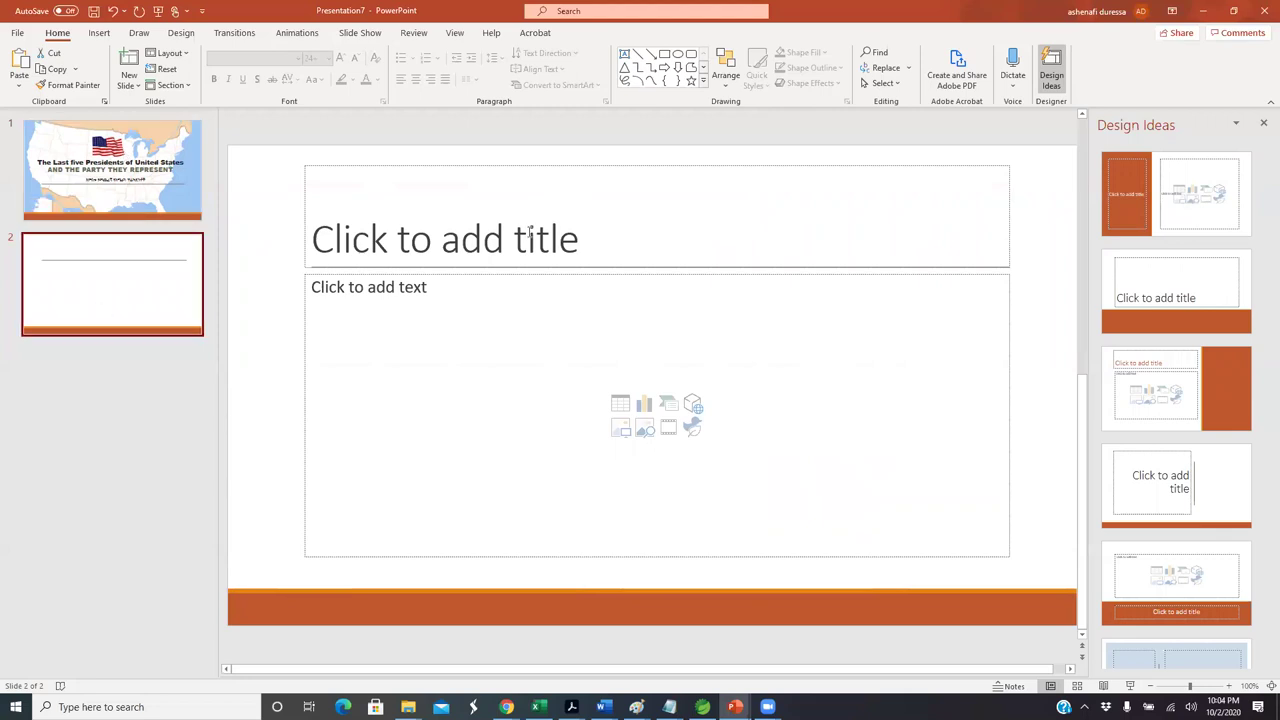
pyautogui.click(667, 234)
pyautogui.write('D')
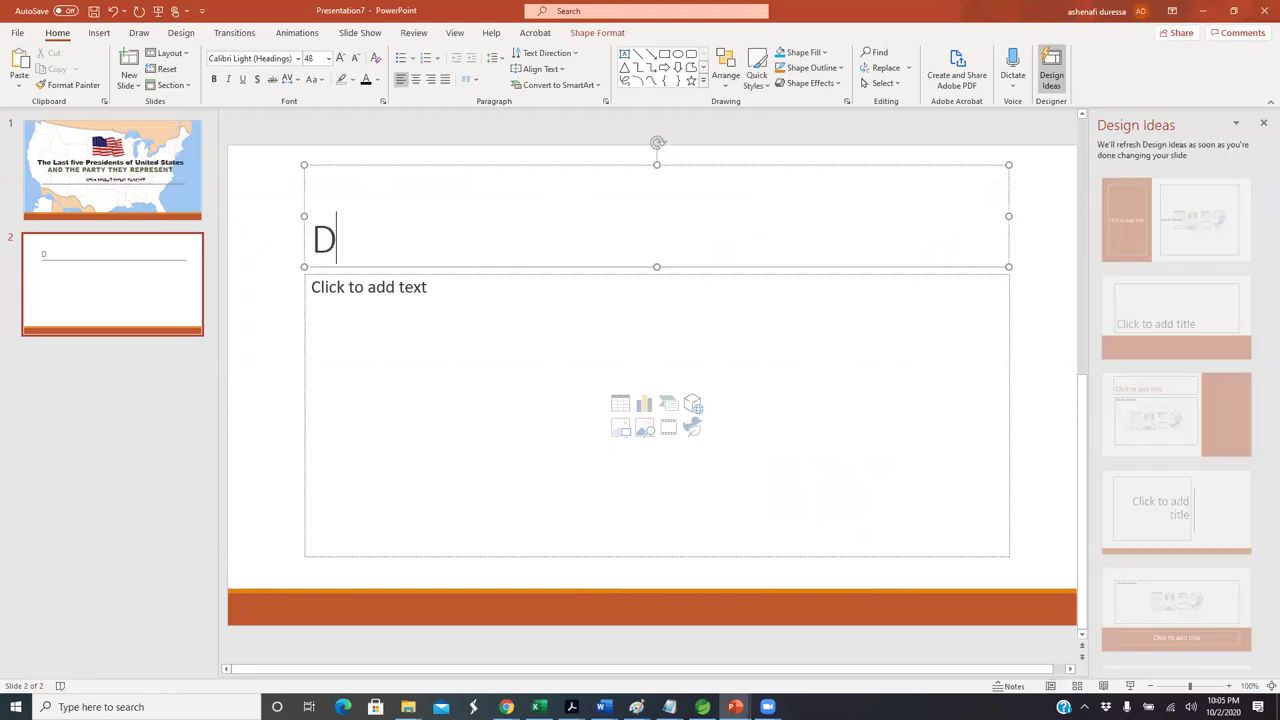
pyautogui.write('onald Trump')
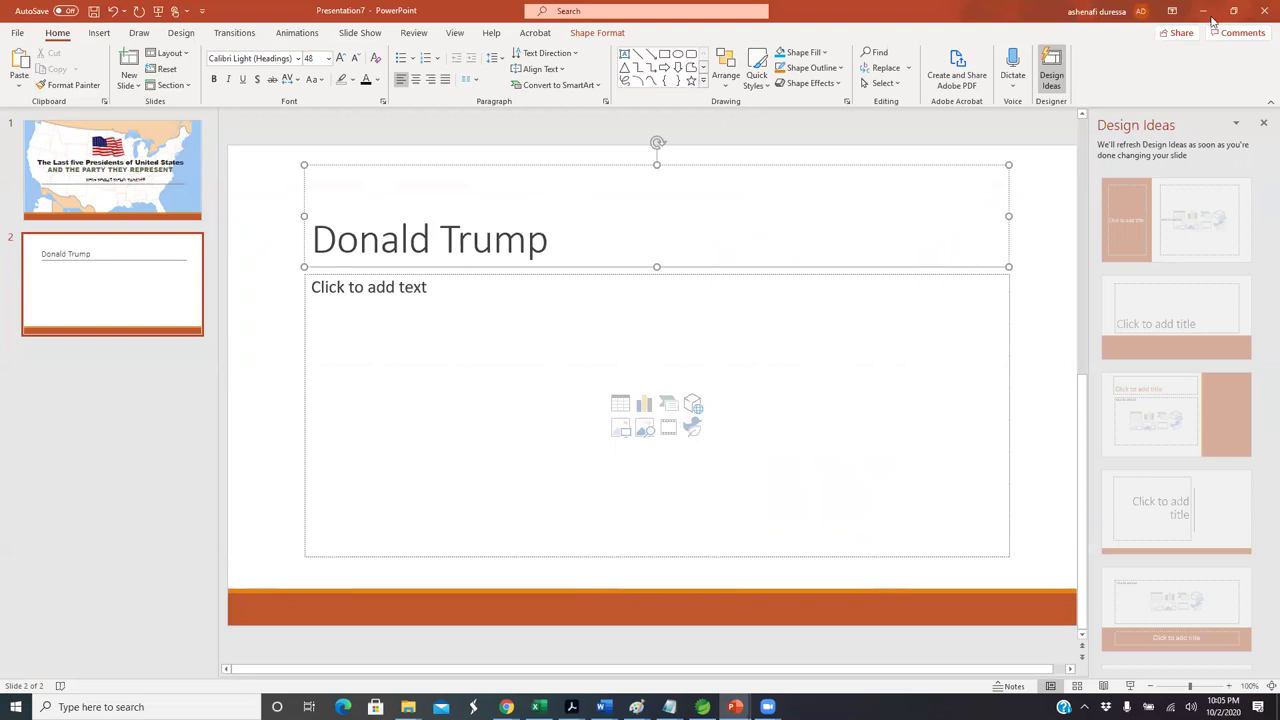
pyautogui.hotkey('ctrl', 'Return')
# - Using the reference deck's Trump slide, type body lines '45th', 'Jan. 20, 2017 - Incumbent', 'Republican'
pyautogui.click(1228, 12)
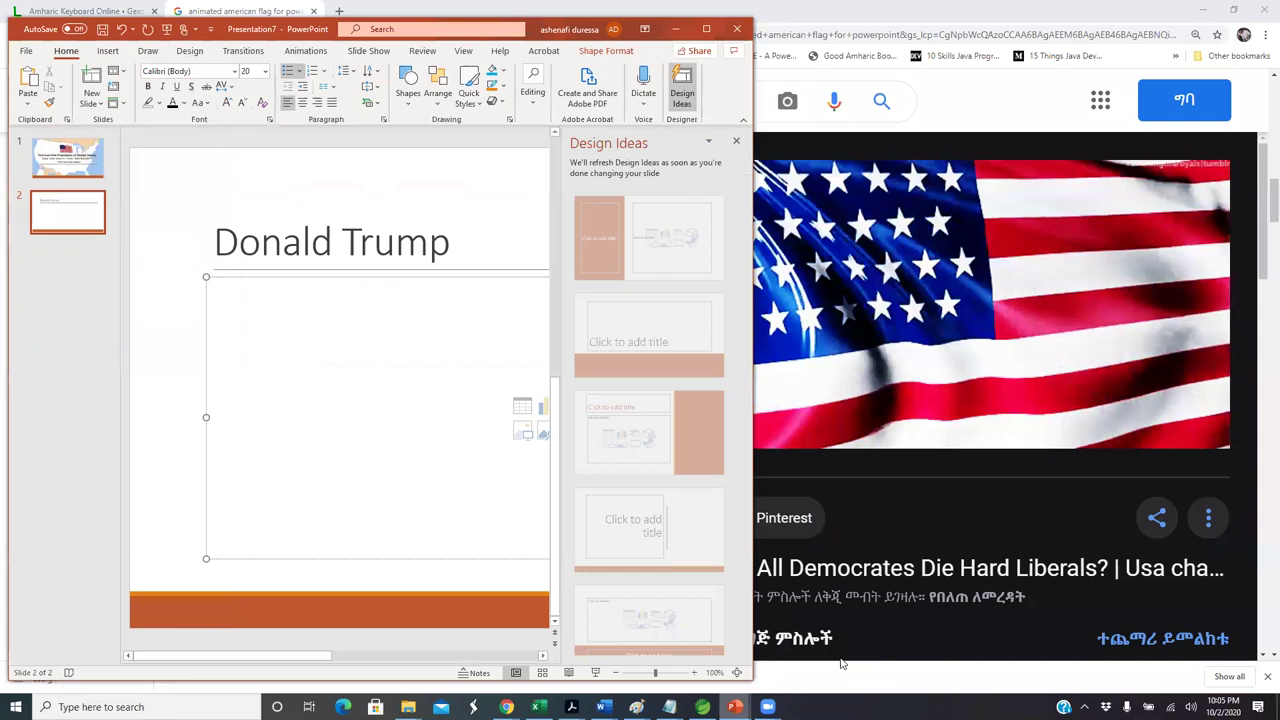
pyautogui.click(758, 372)
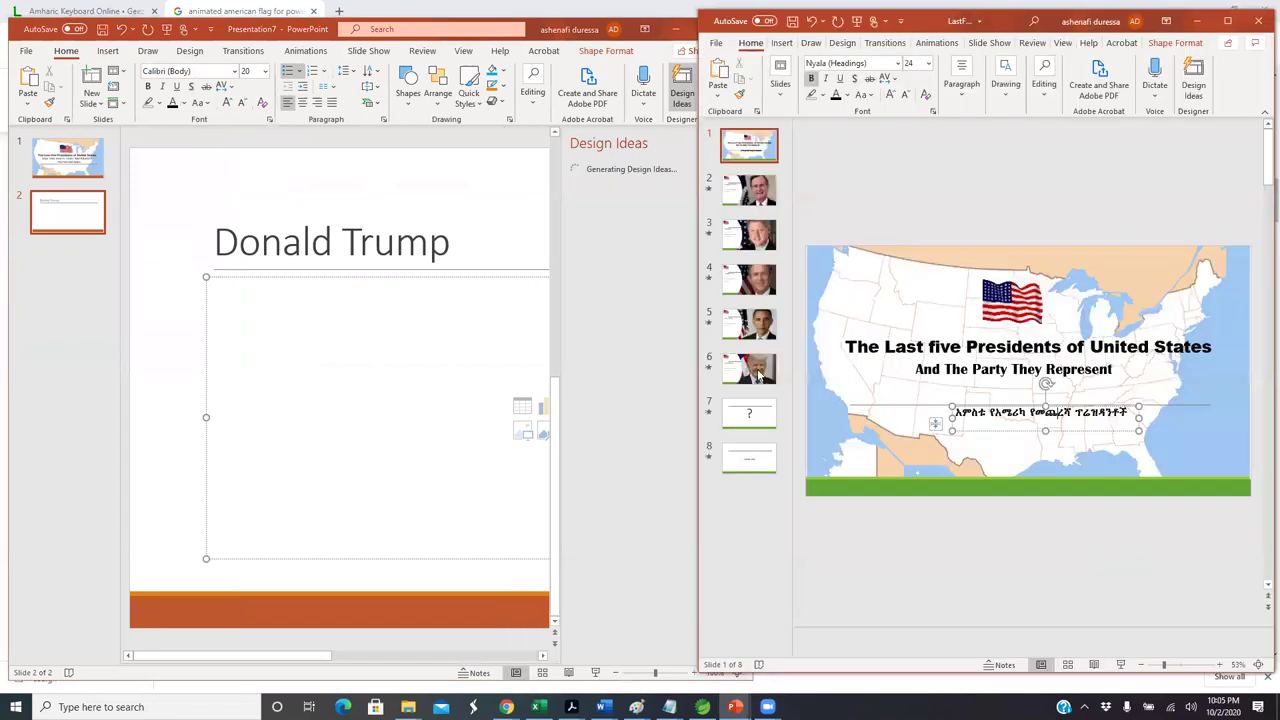
pyautogui.click(314, 316)
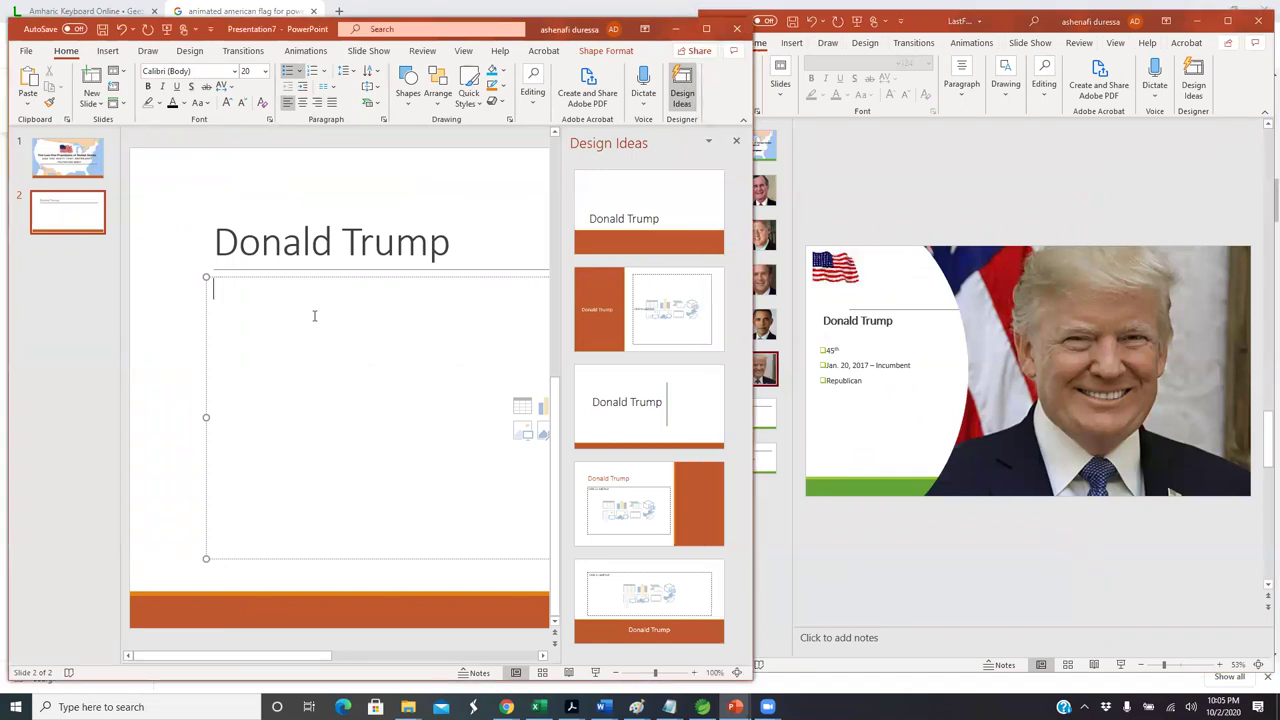
pyautogui.write('45th')
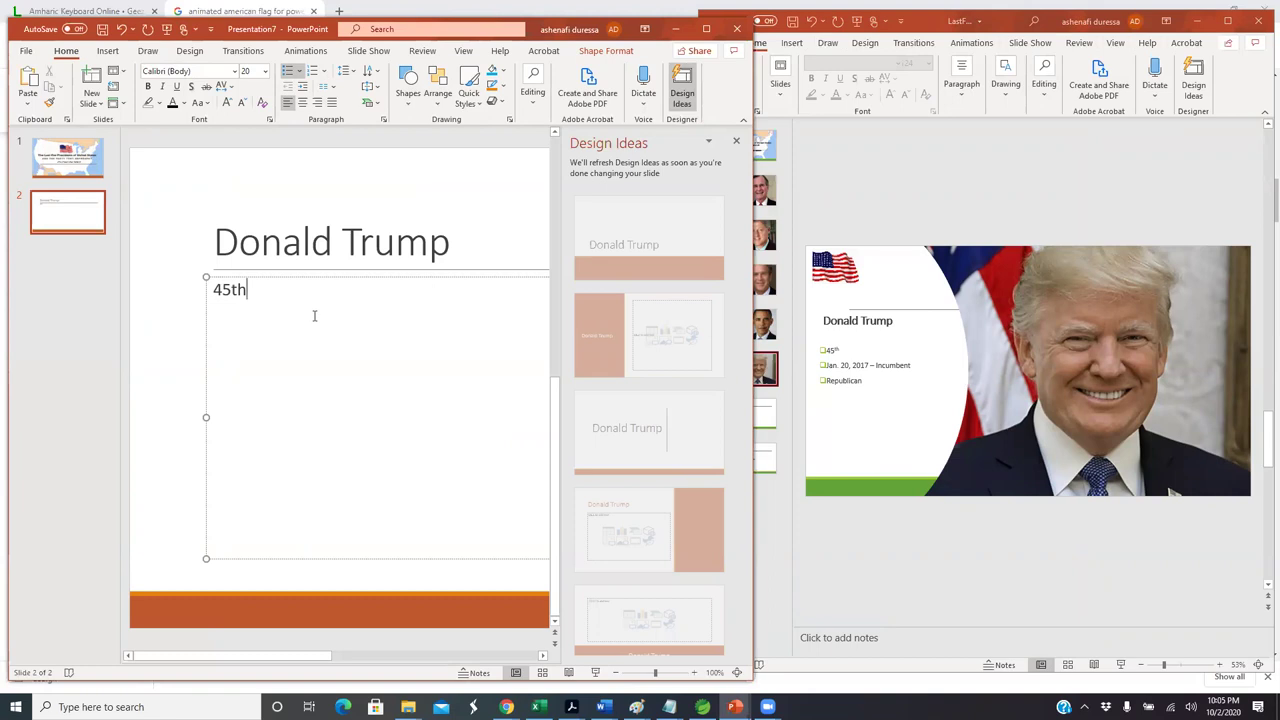
pyautogui.press('Return')
pyautogui.write('Jan. ')
pyautogui.write('20, 2017 - Incumbe')
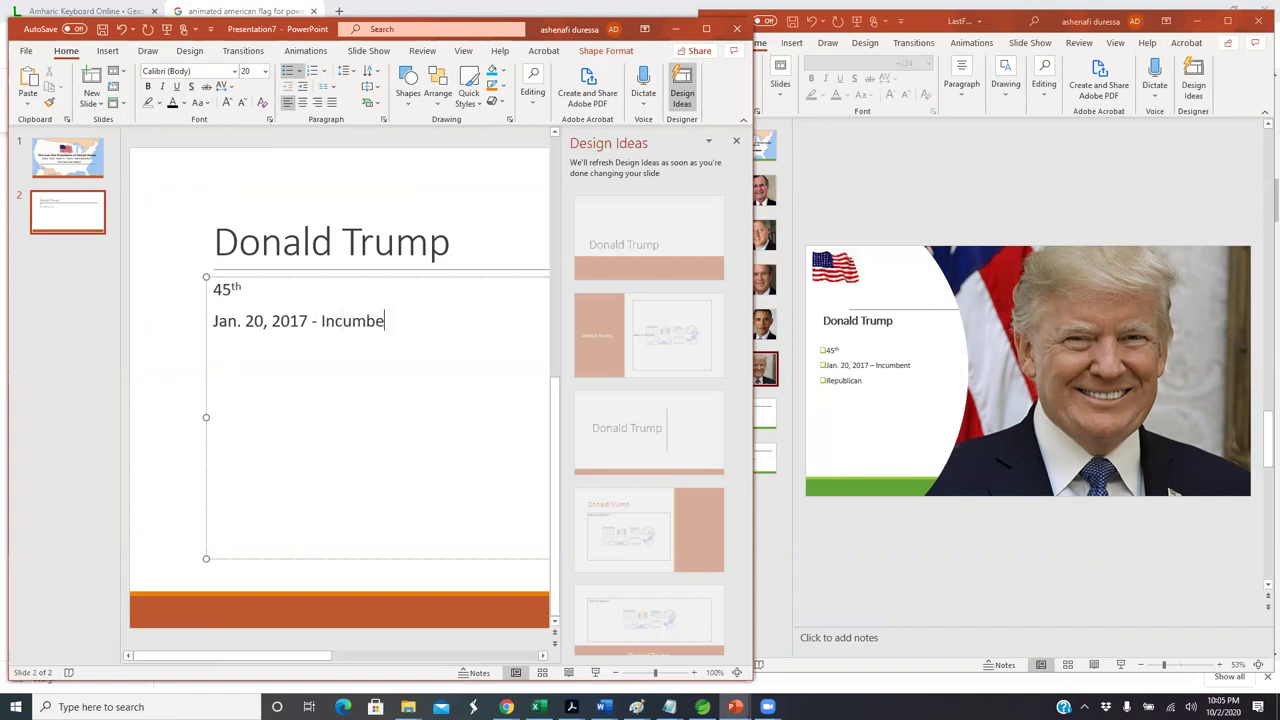
pyautogui.write('nt')
pyautogui.press('Return')
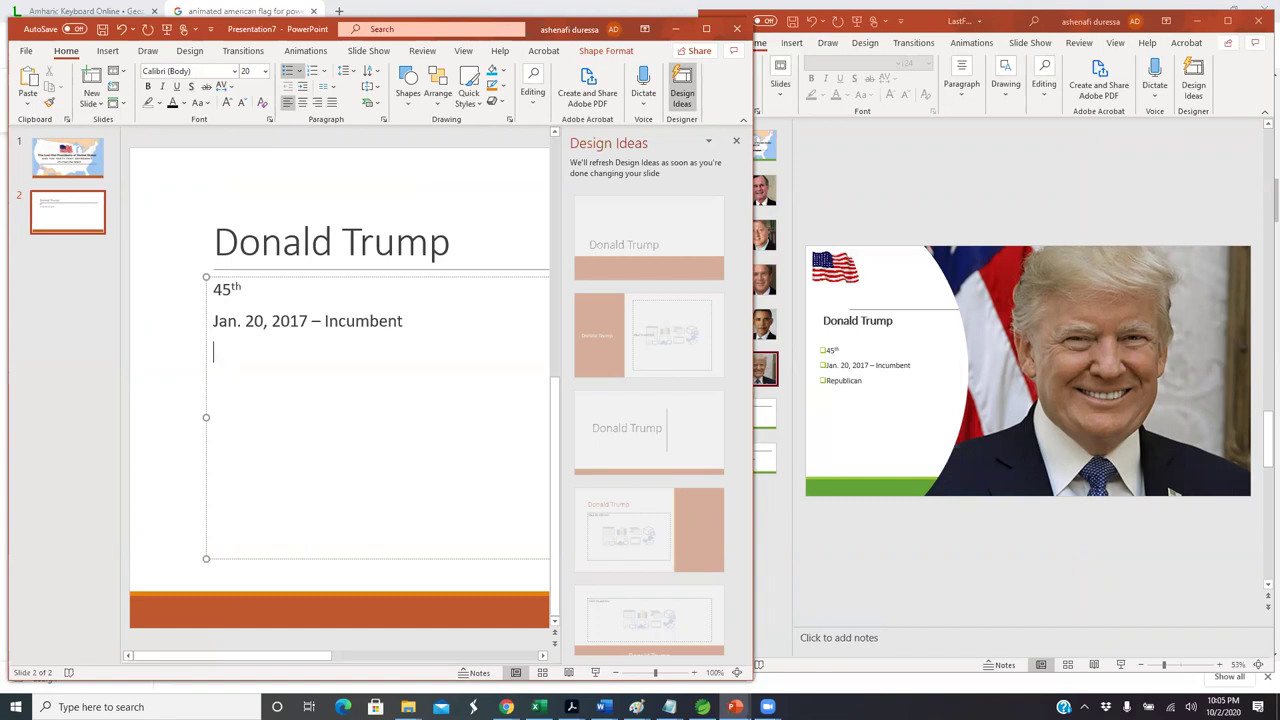
pyautogui.write('Republican')
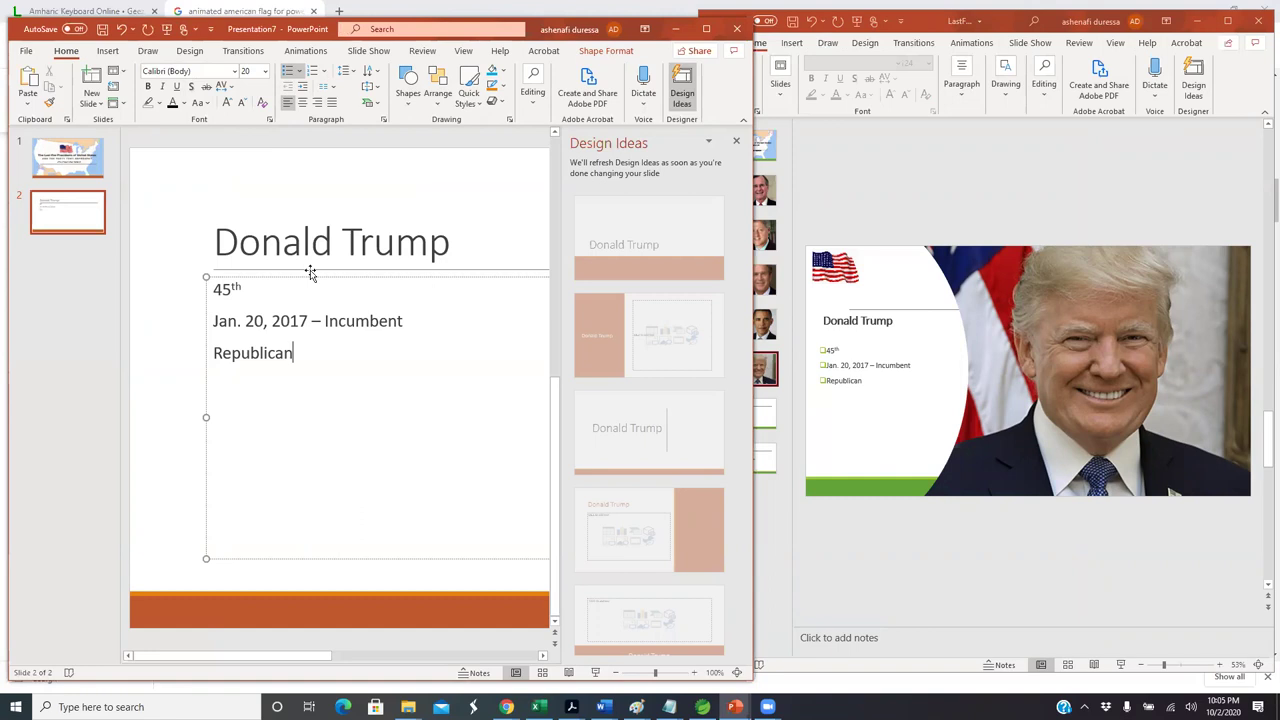
pyautogui.click(865, 318)
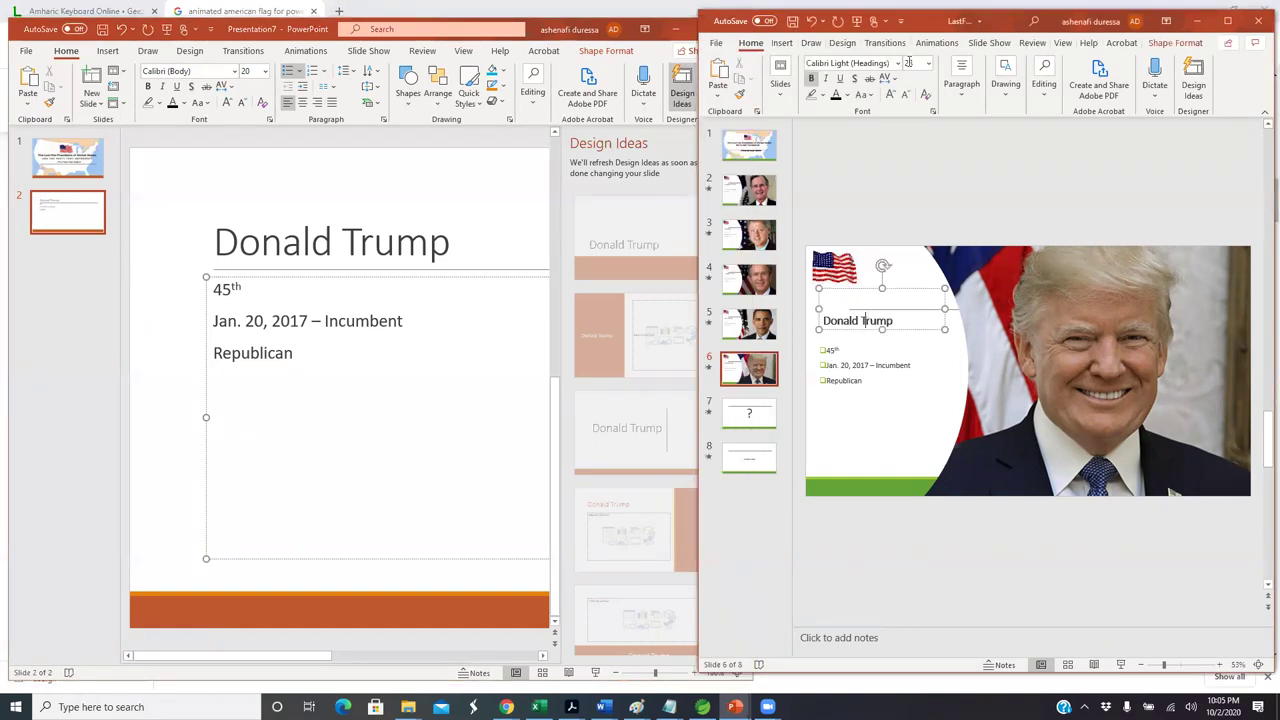
pyautogui.click(455, 244)
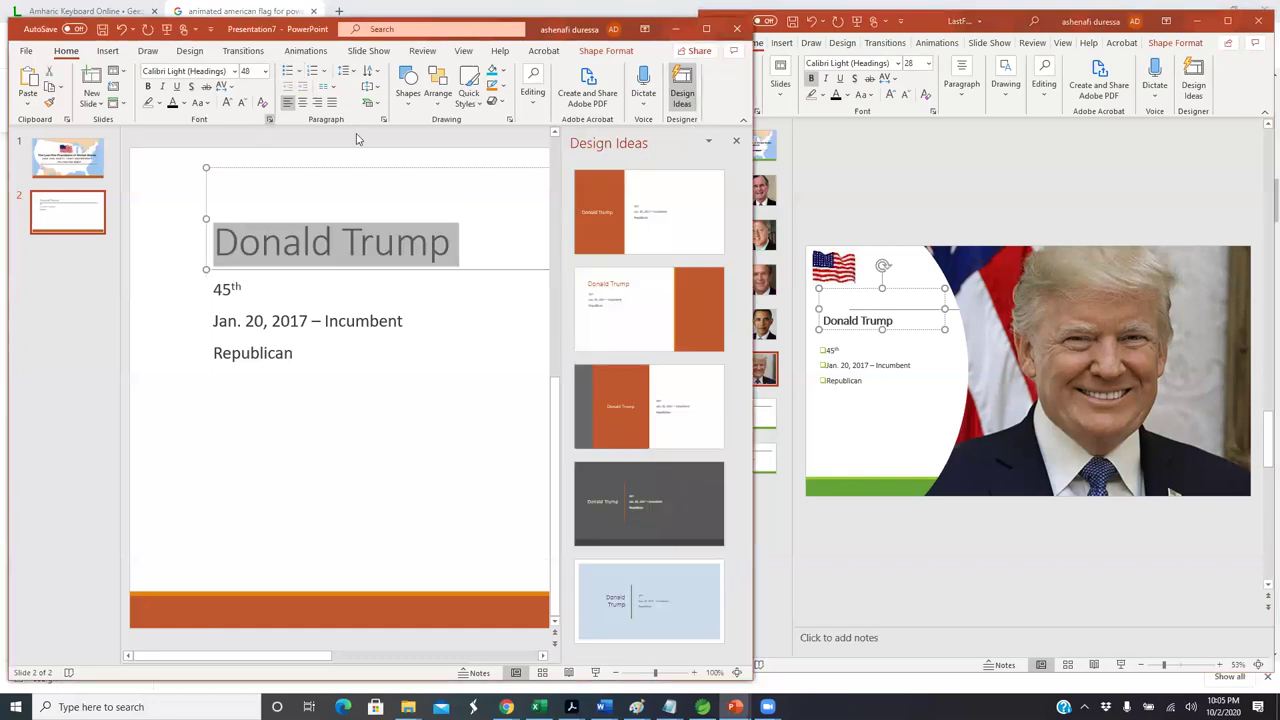
# - Maximize the window and bring the Donald Trump title's font size to 40
pyautogui.doubleClick(366, 36)
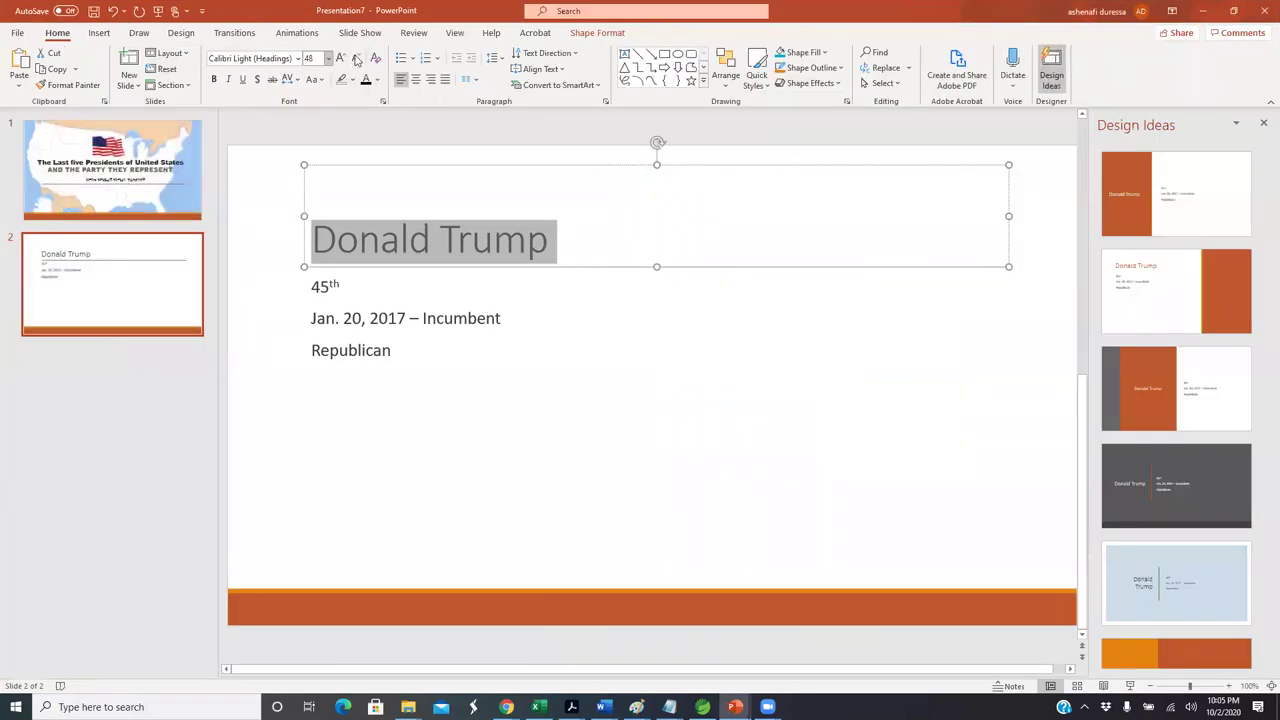
pyautogui.click(355, 60)
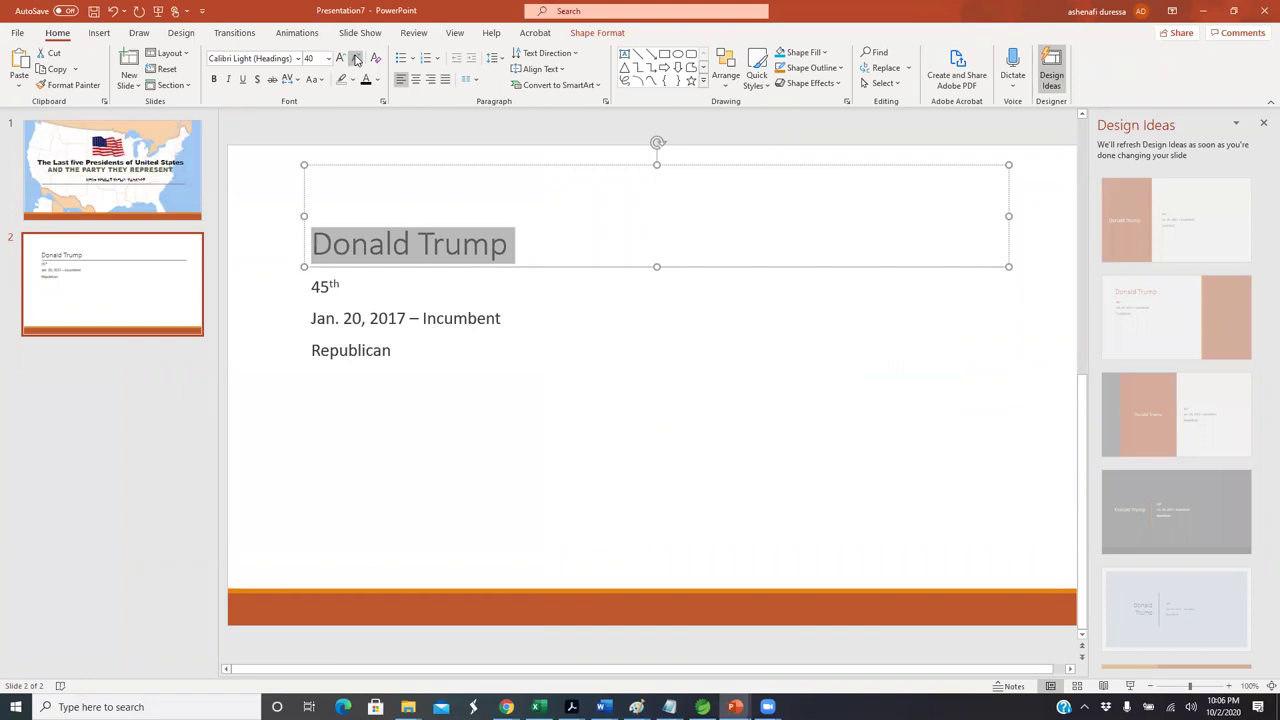
pyautogui.click(355, 60)
pyautogui.click(355, 60)
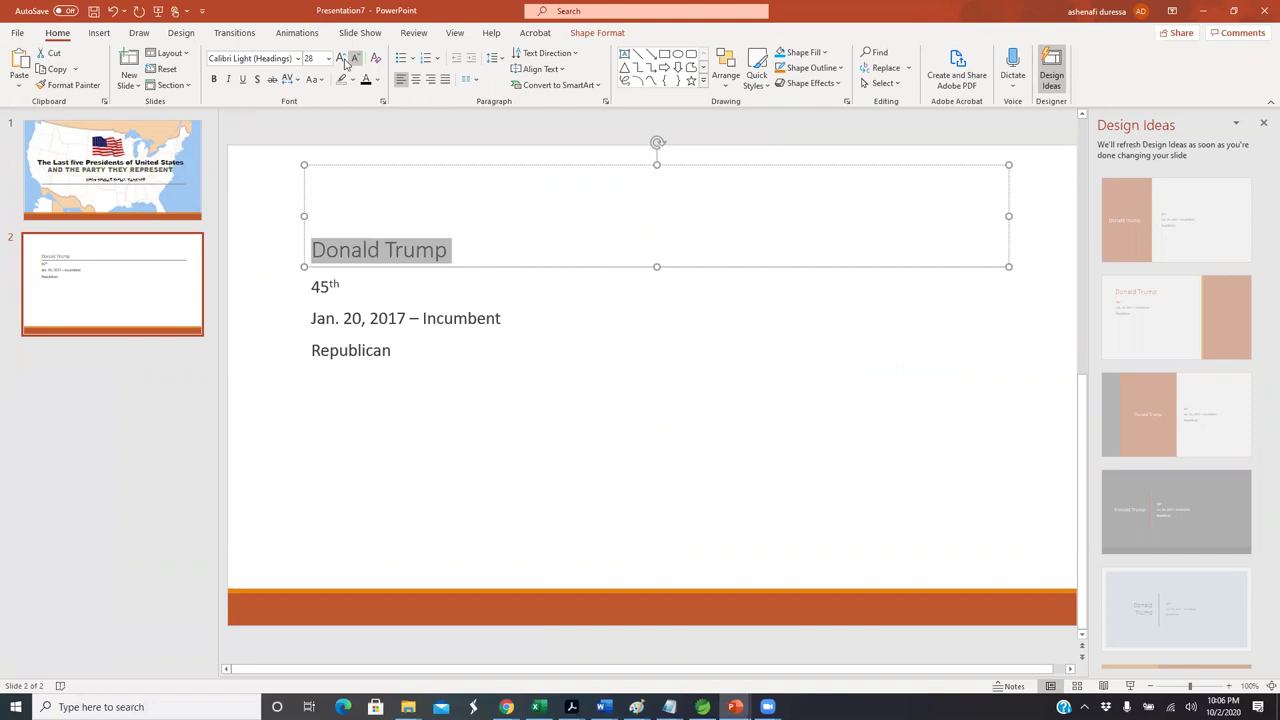
pyautogui.click(342, 60)
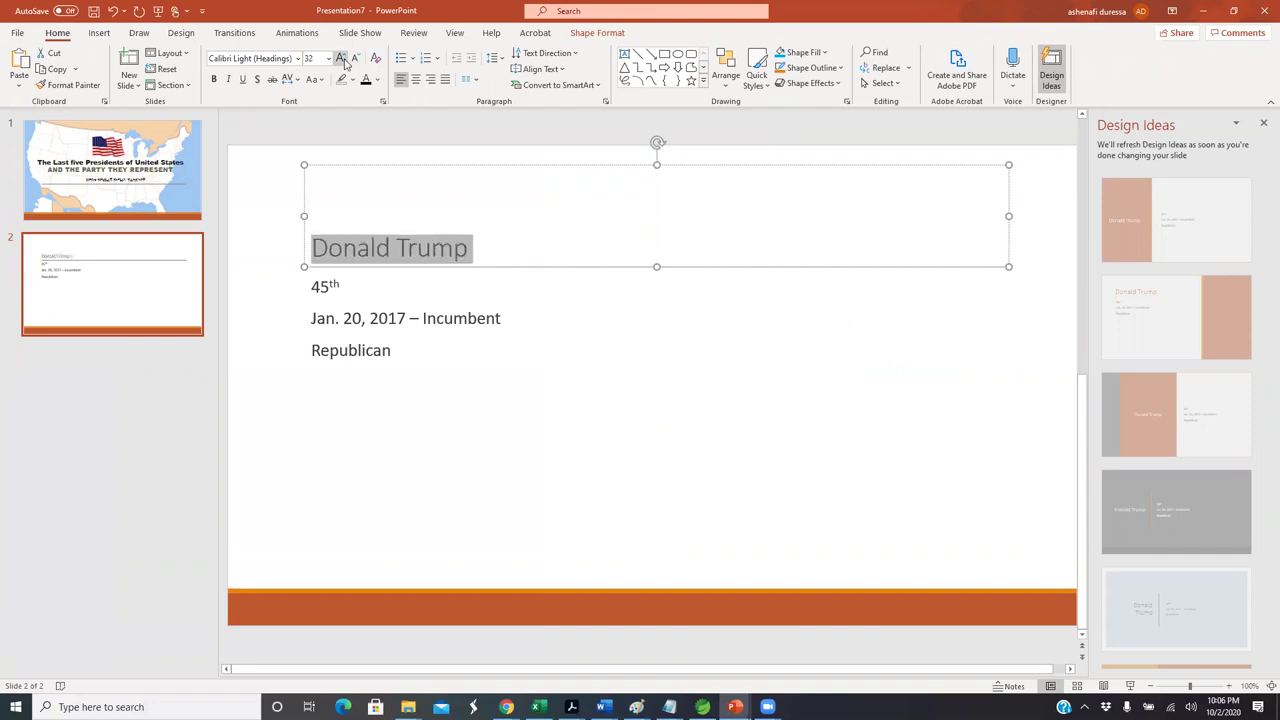
pyautogui.doubleClick(342, 60)
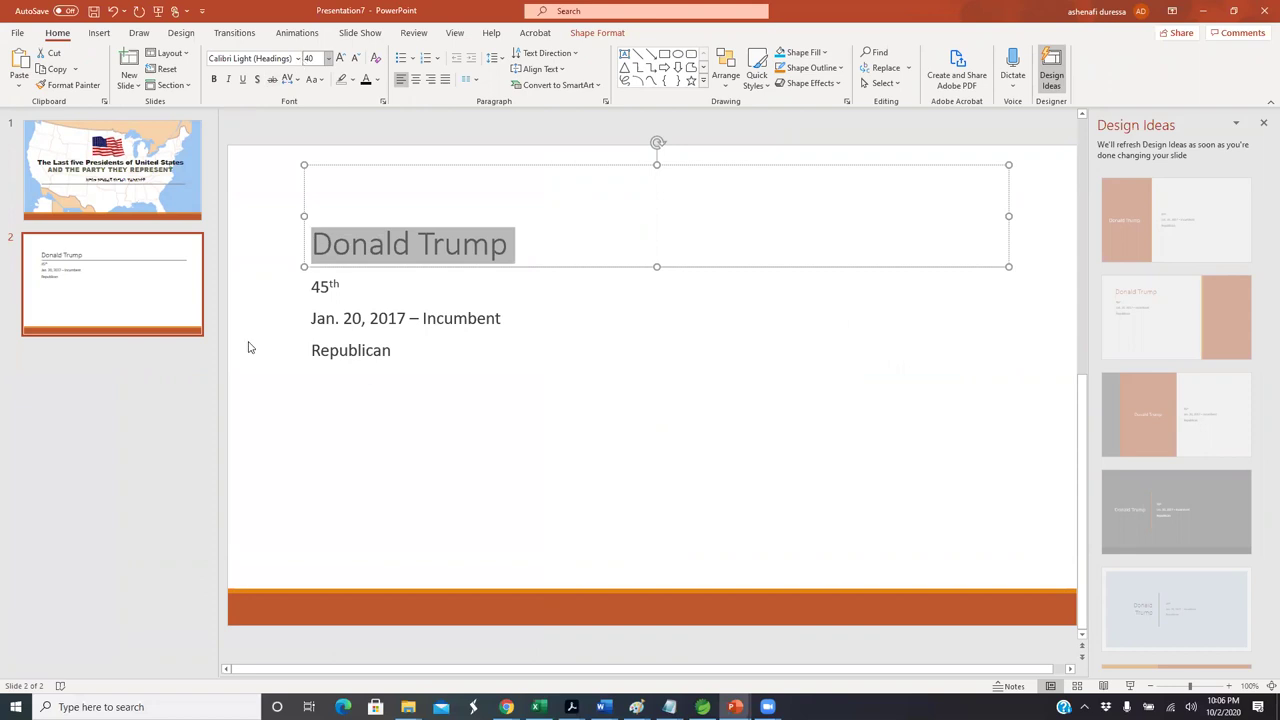
# - Change the title font to Arial Black and narrow the title box to fit the name
pyautogui.click(275, 420)
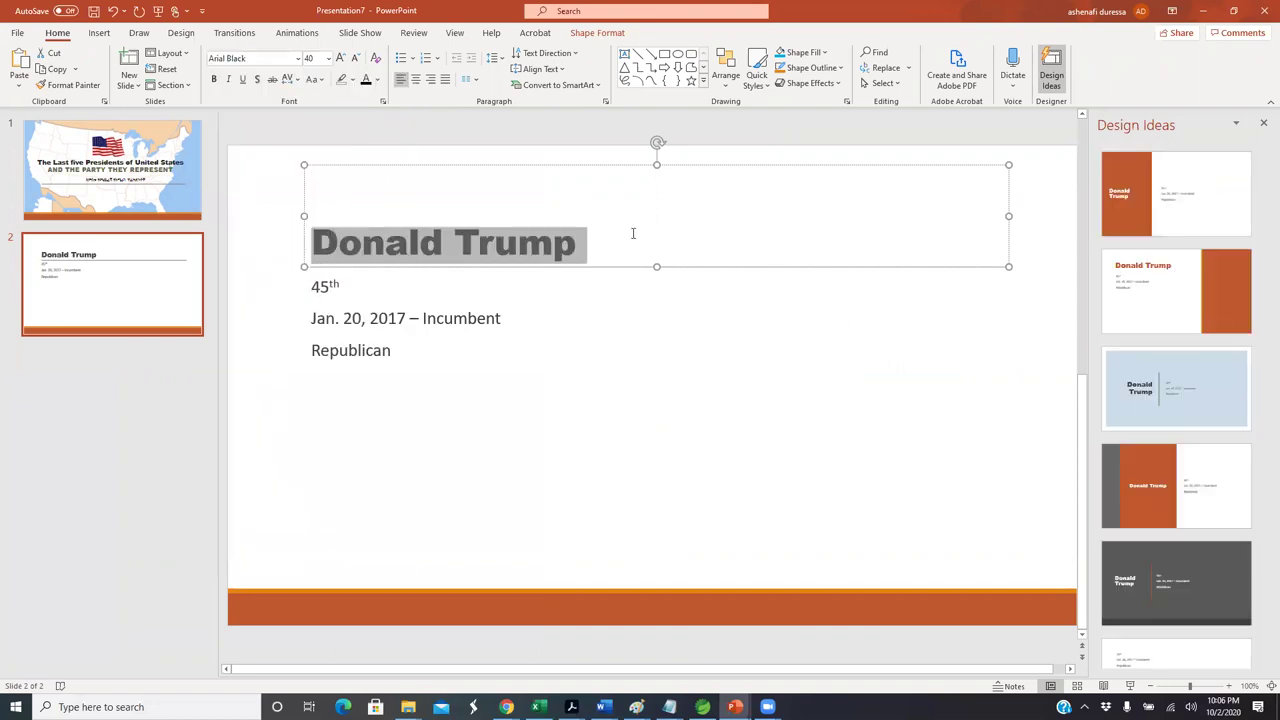
pyautogui.moveTo(1010, 217); pyautogui.dragTo(617, 210)
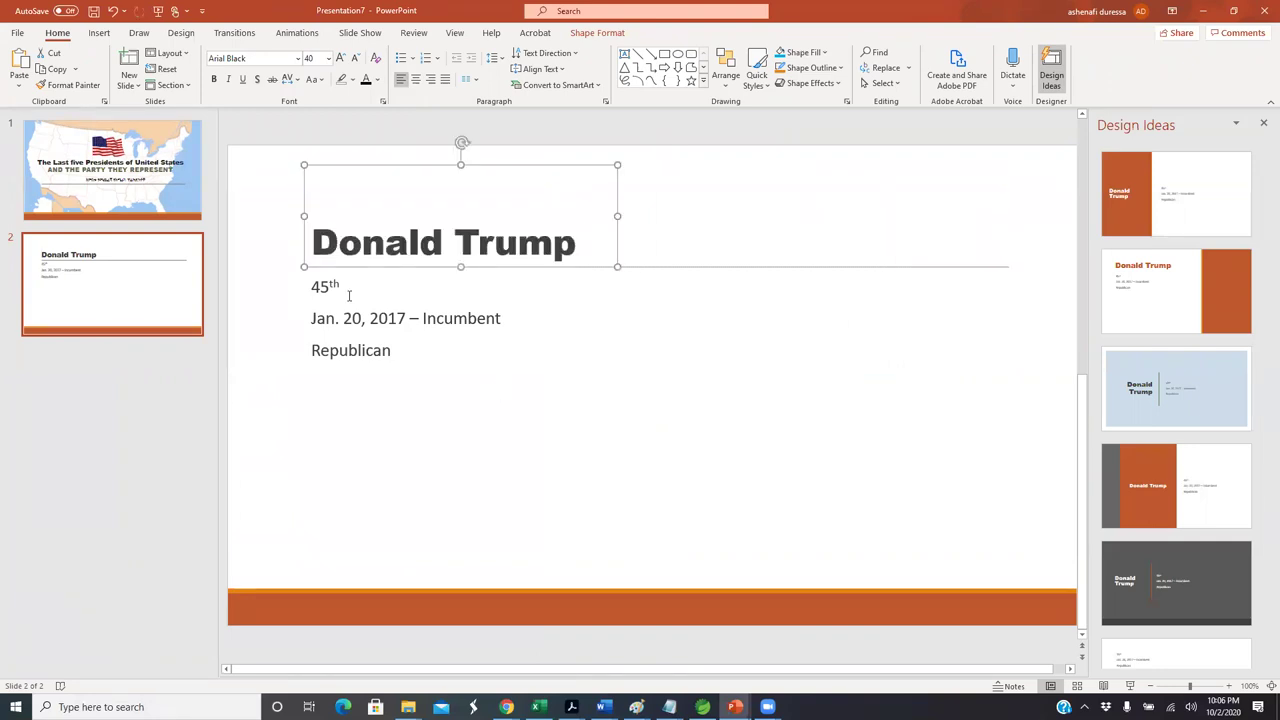
pyautogui.click(399, 352)
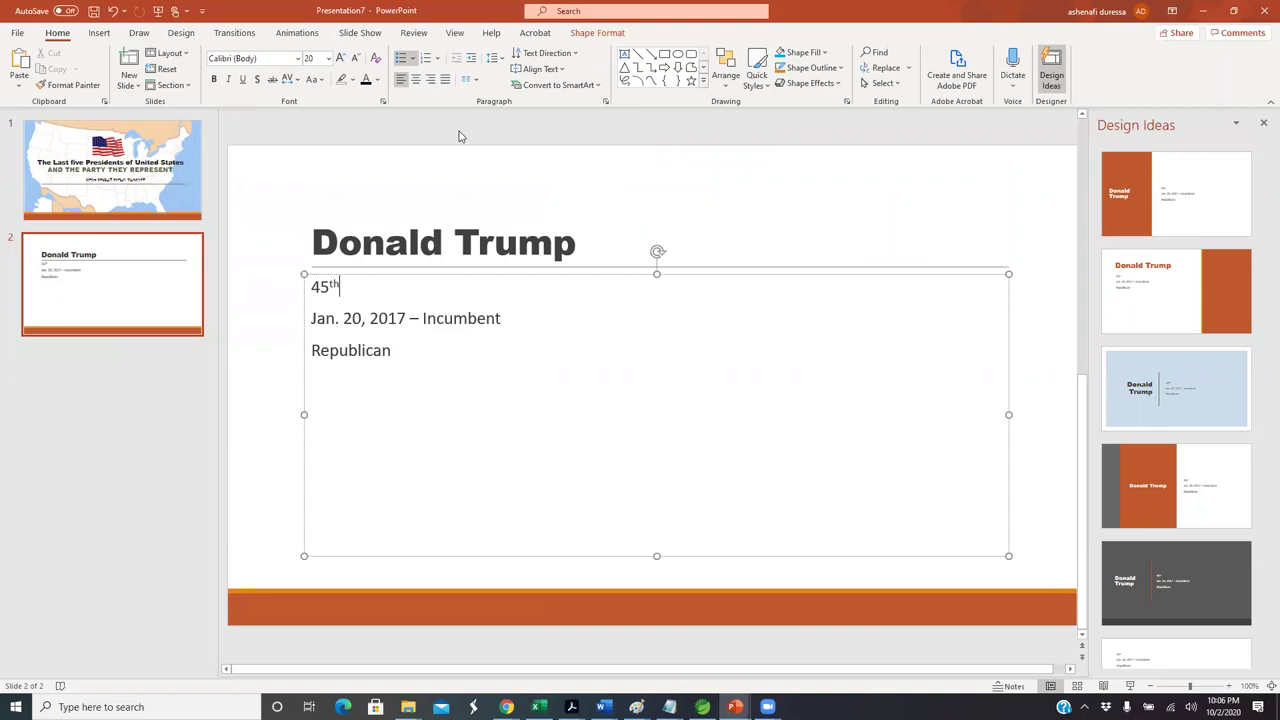
# - Apply hollow square bullets to all the body text facts
pyautogui.hotkey('ctrl', 'a')
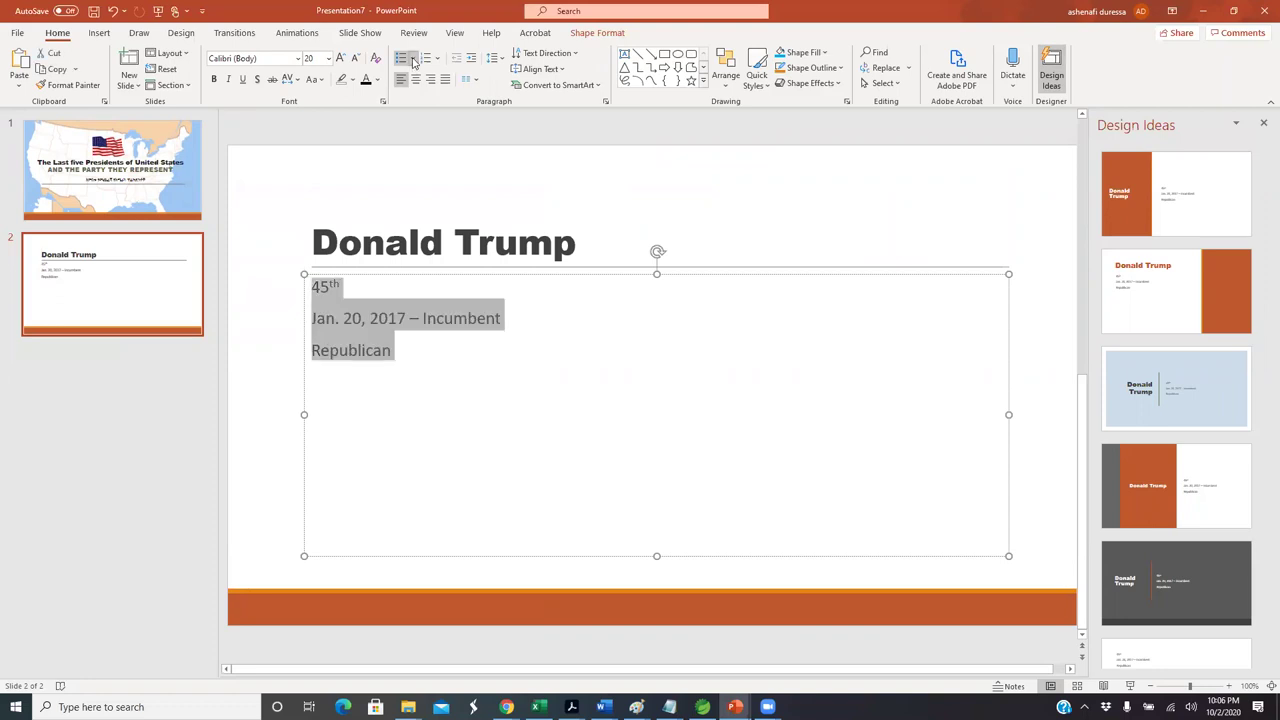
pyautogui.click(413, 60)
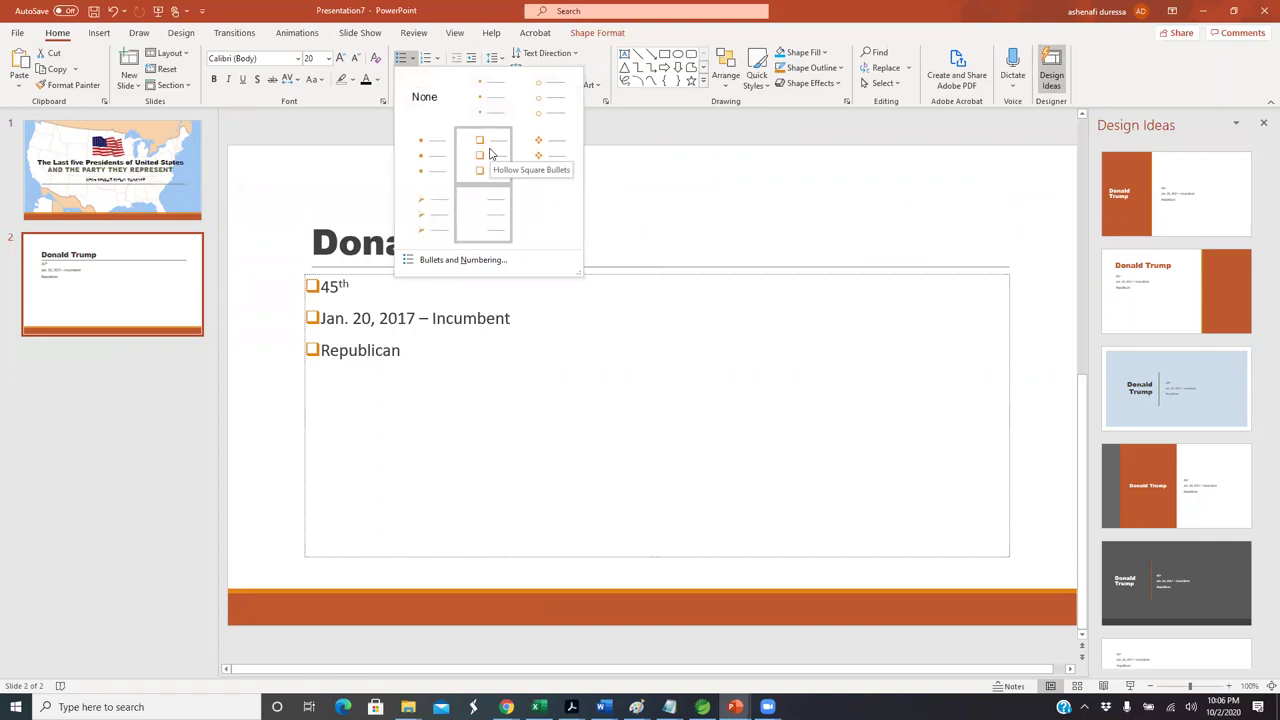
pyautogui.click(490, 153)
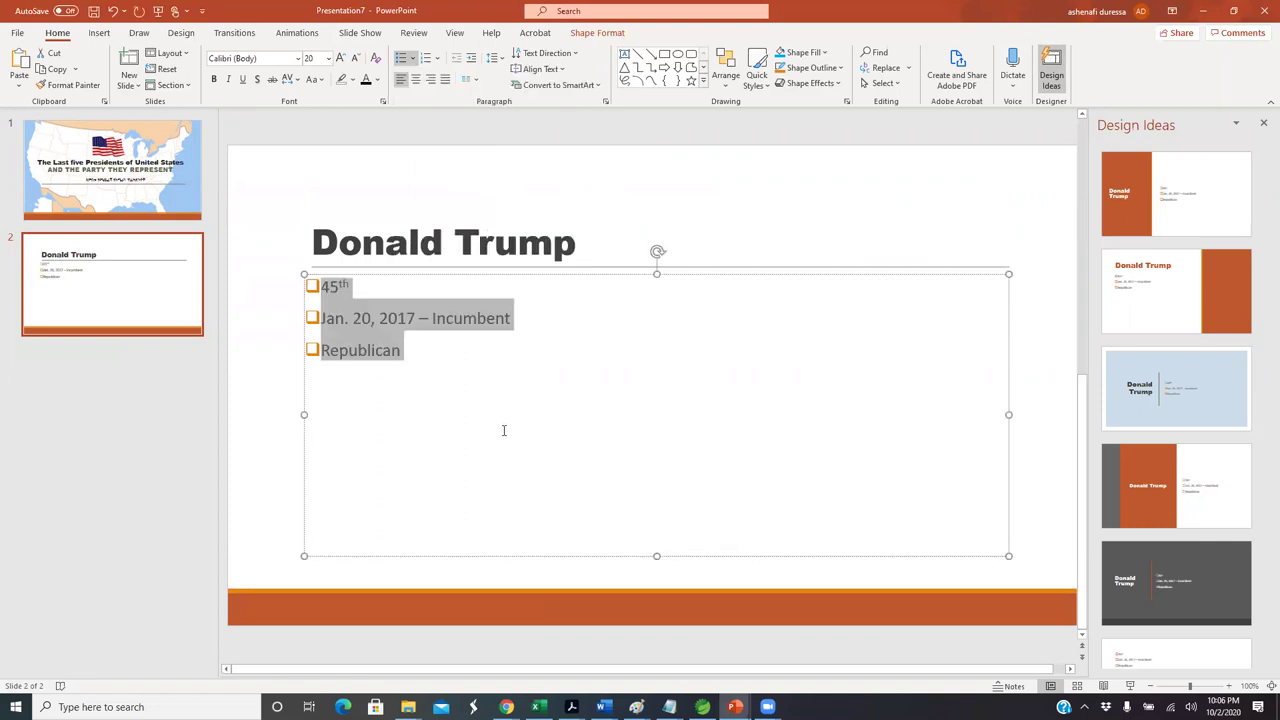
pyautogui.click(477, 371)
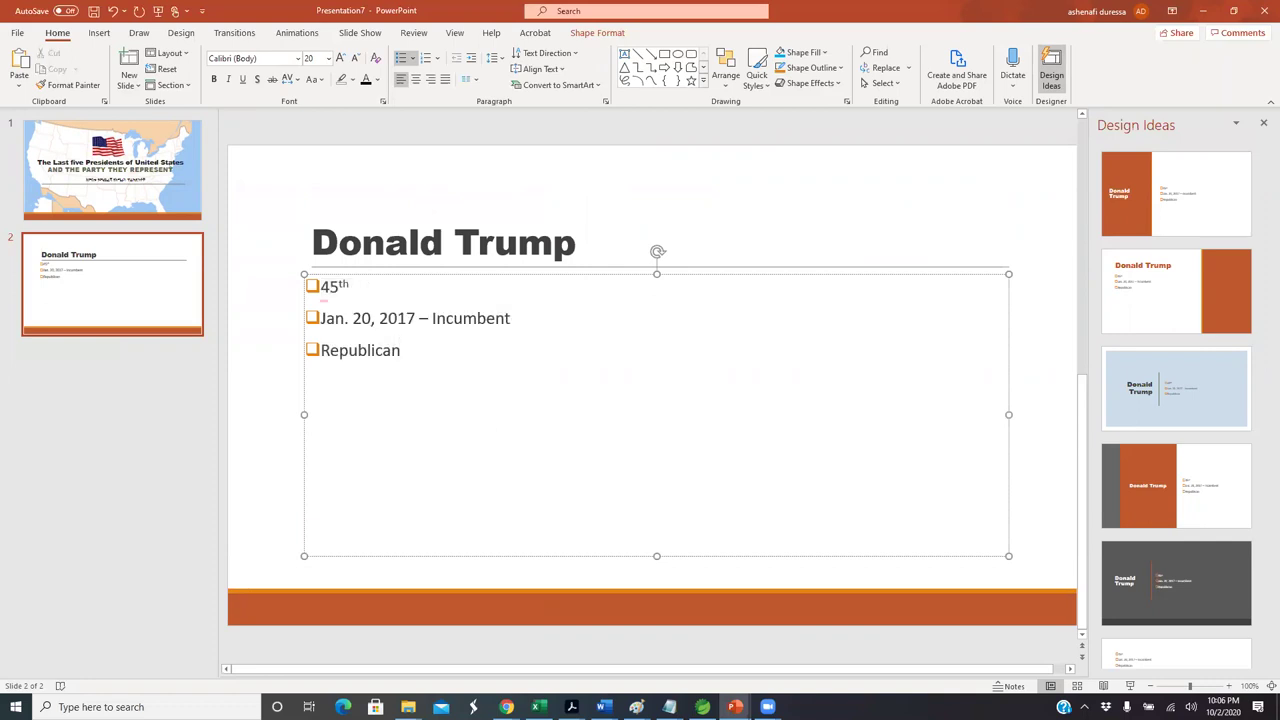
# - Add a fourth bullet below Republican and type a first name followed by '25th'
pyautogui.click(460, 297)
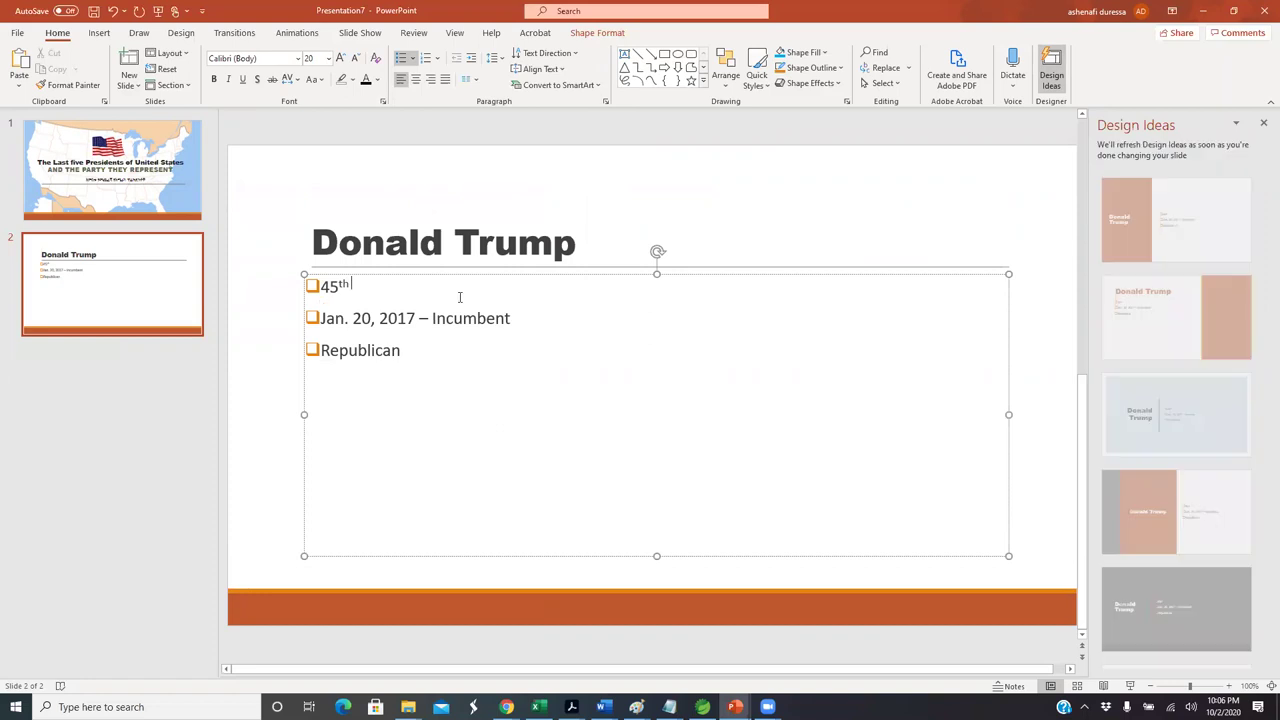
pyautogui.click(552, 357)
pyautogui.press('Return')
pyautogui.write('Ashenafi25th')
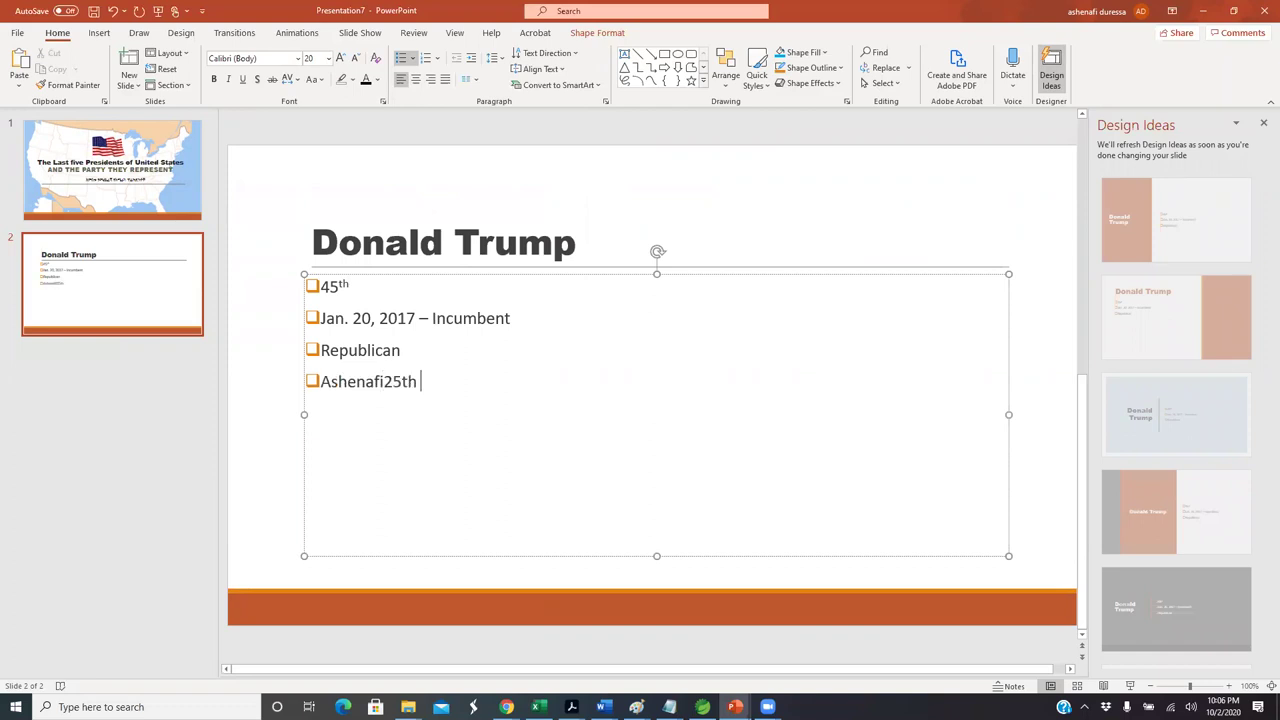
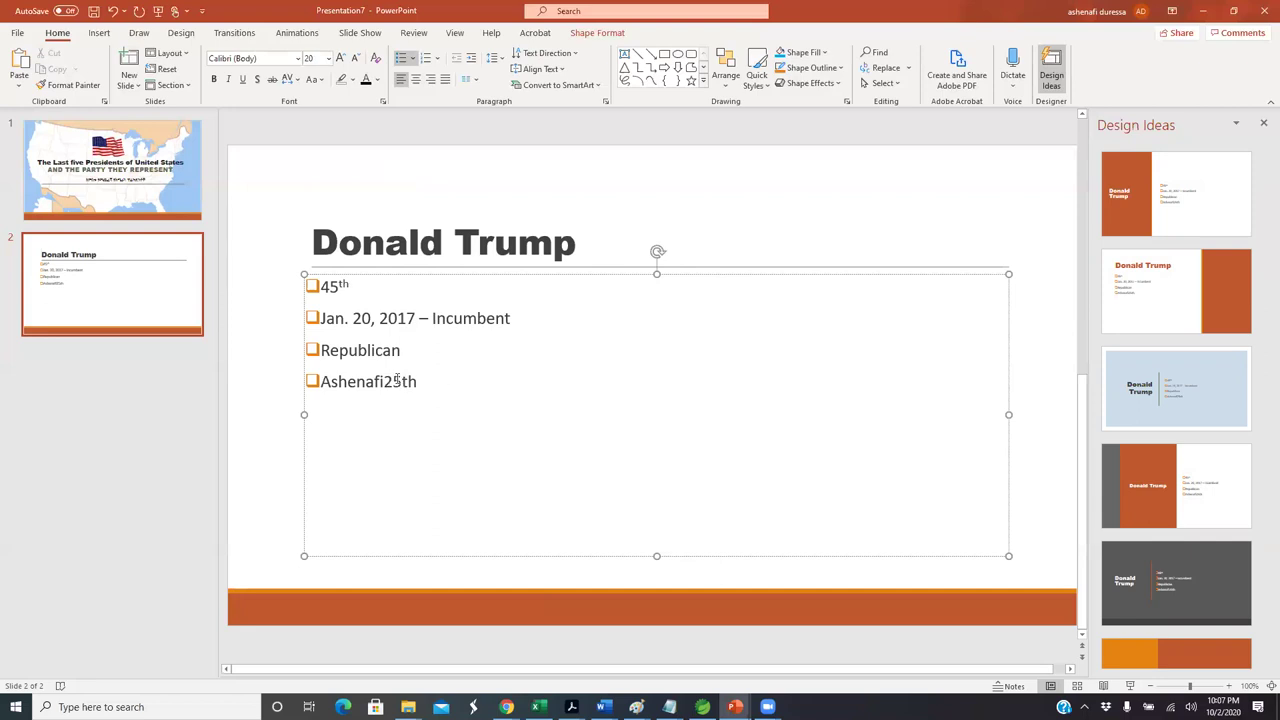
# - Try making the 'th' after 25 in the last bullet superscript
pyautogui.click(404, 381)
pyautogui.moveTo(415, 381); pyautogui.dragTo(409, 385)
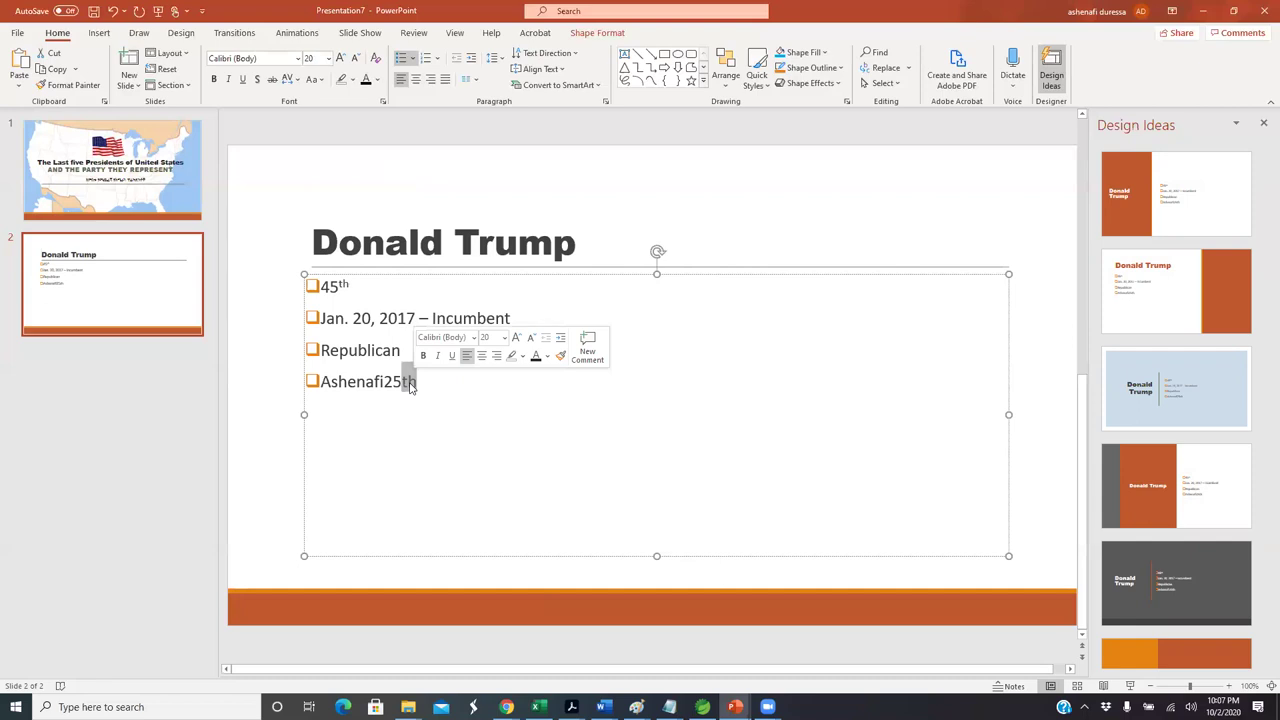
pyautogui.rightClick(410, 386)
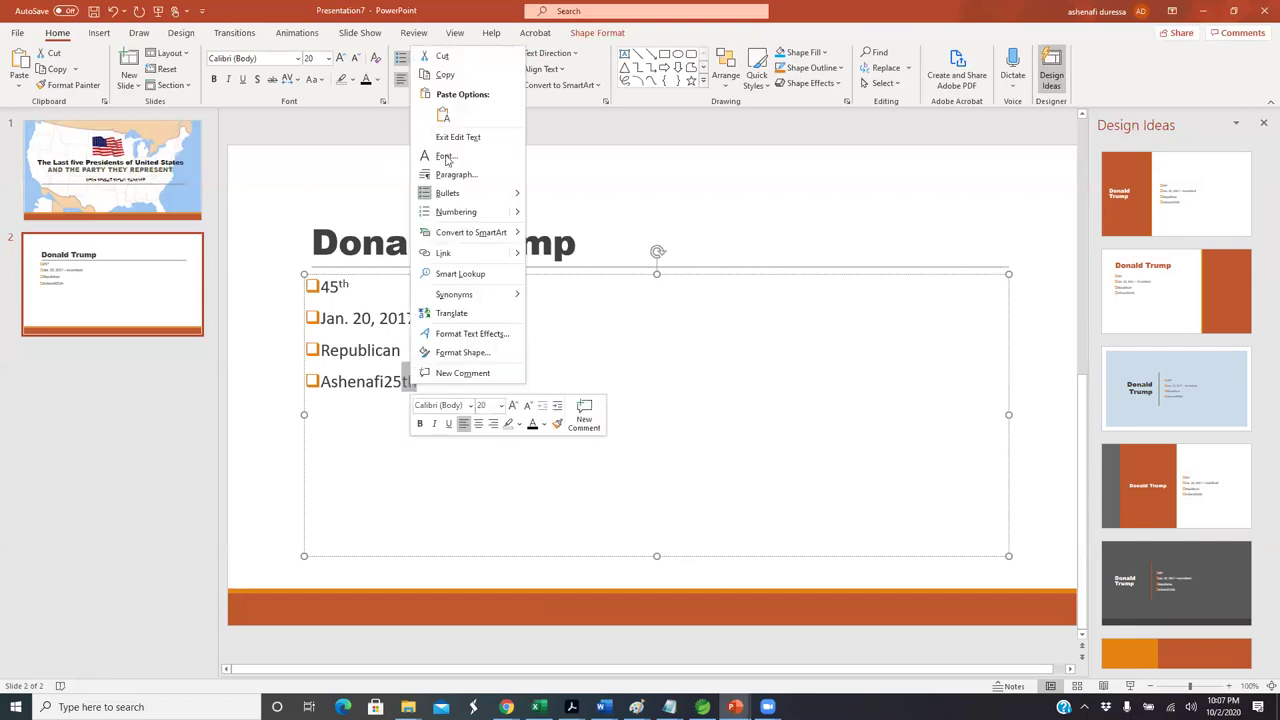
pyautogui.press('Escape')
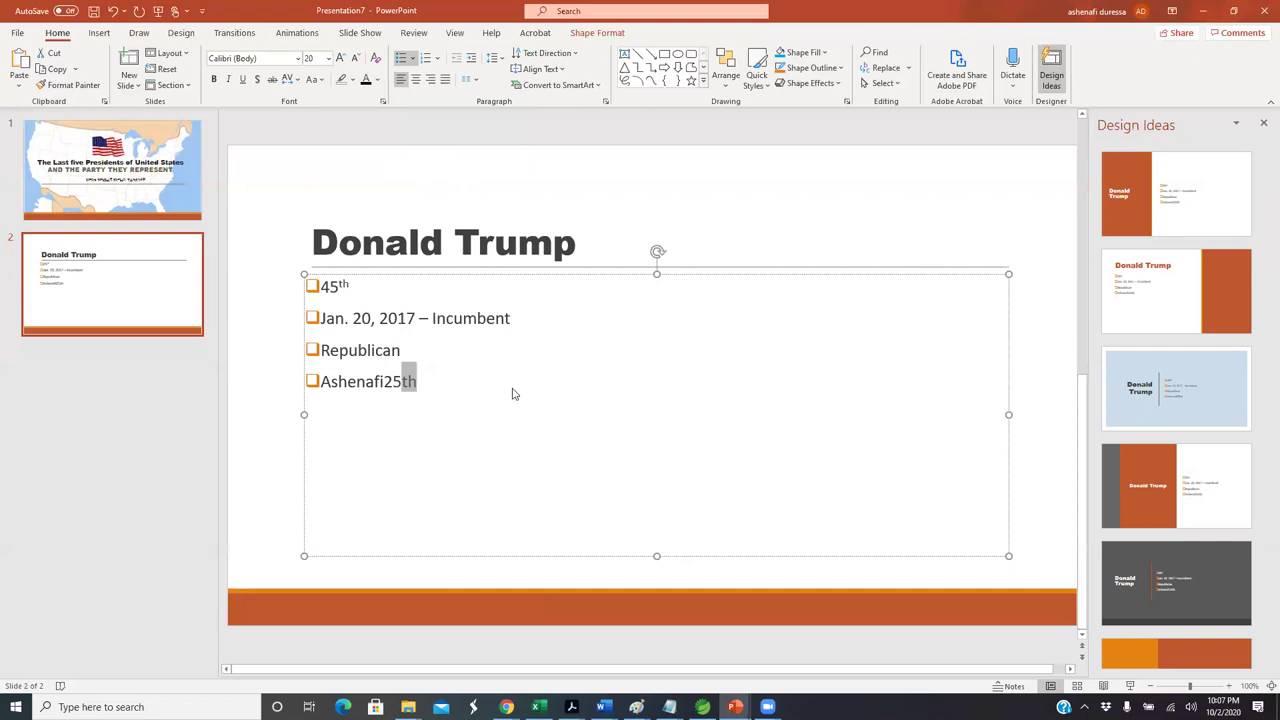
pyautogui.click(525, 390)
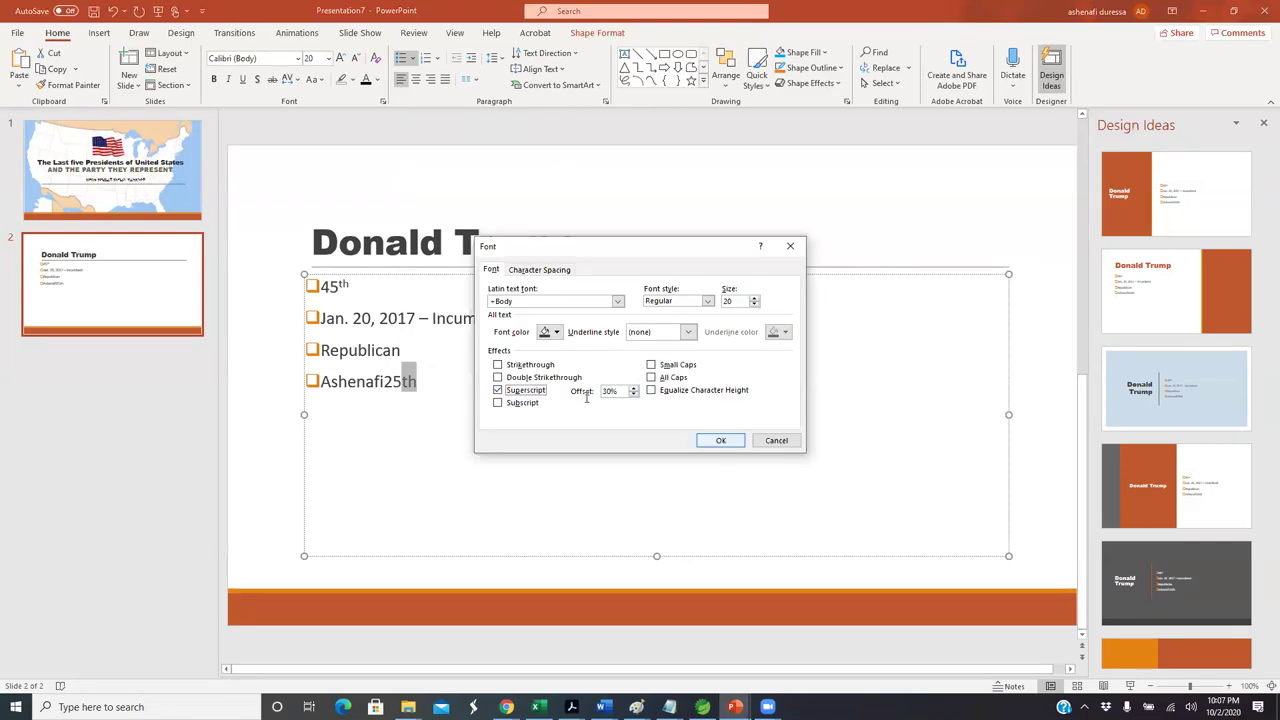
pyautogui.press('Return')
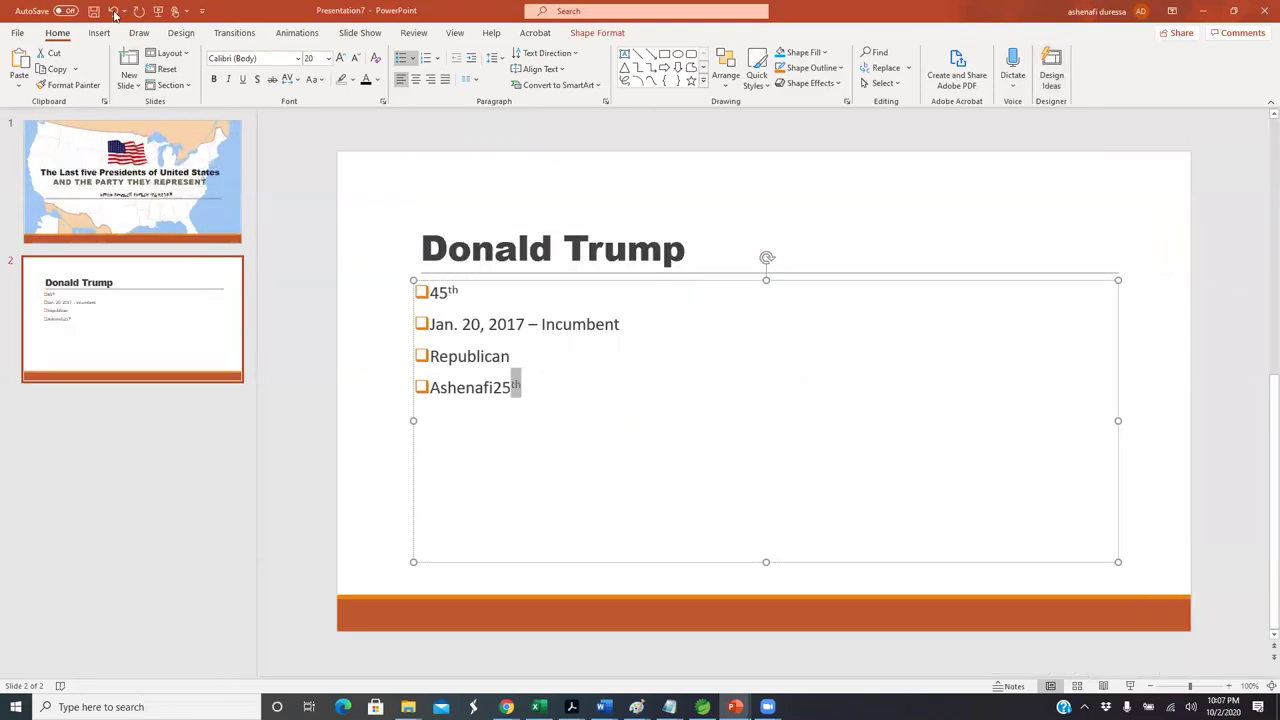
# - Undo the edits and drop the stray fourth bullet, leaving 45th, the inauguration date and Republican
pyautogui.click(113, 11)
pyautogui.hotkey('ctrl', 'z')
pyautogui.press('Return')
pyautogui.write('25th')
pyautogui.press('BackSpace')
pyautogui.press('BackSpace')
pyautogui.press('BackSpace')
pyautogui.press('BackSpace')
pyautogui.press('BackSpace')
pyautogui.press('BackSpace')
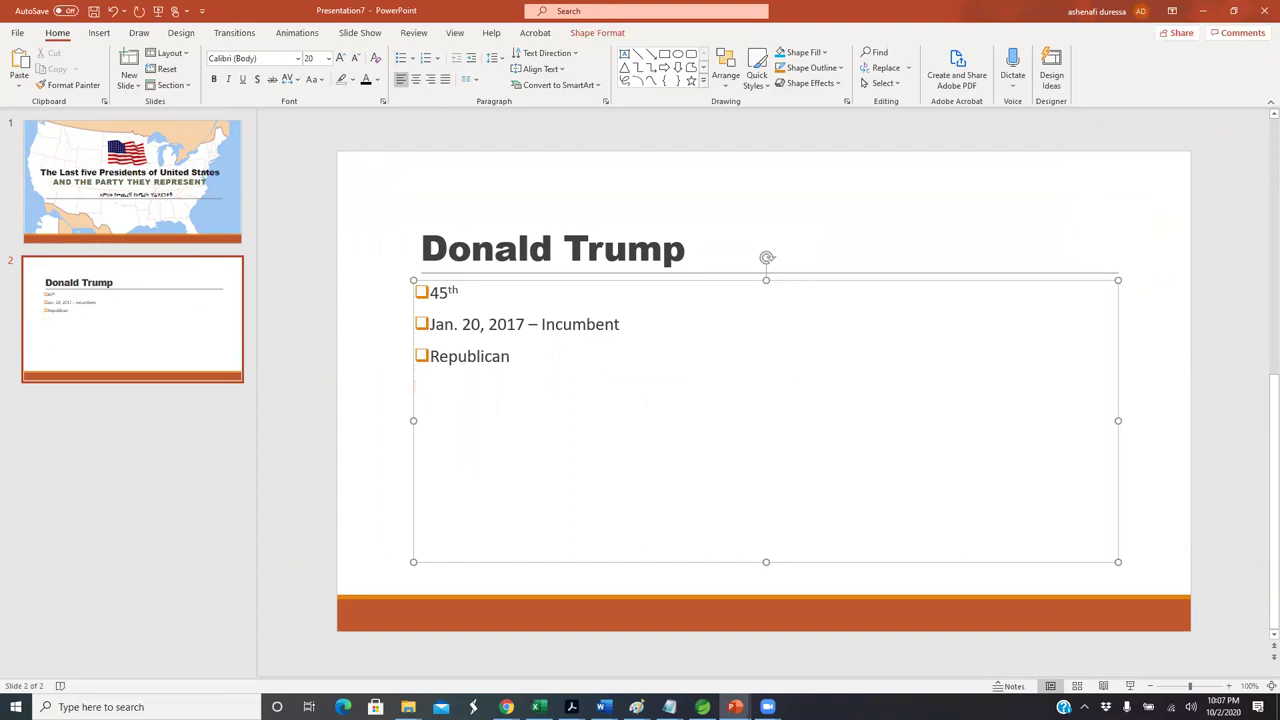
pyautogui.click(360, 291)
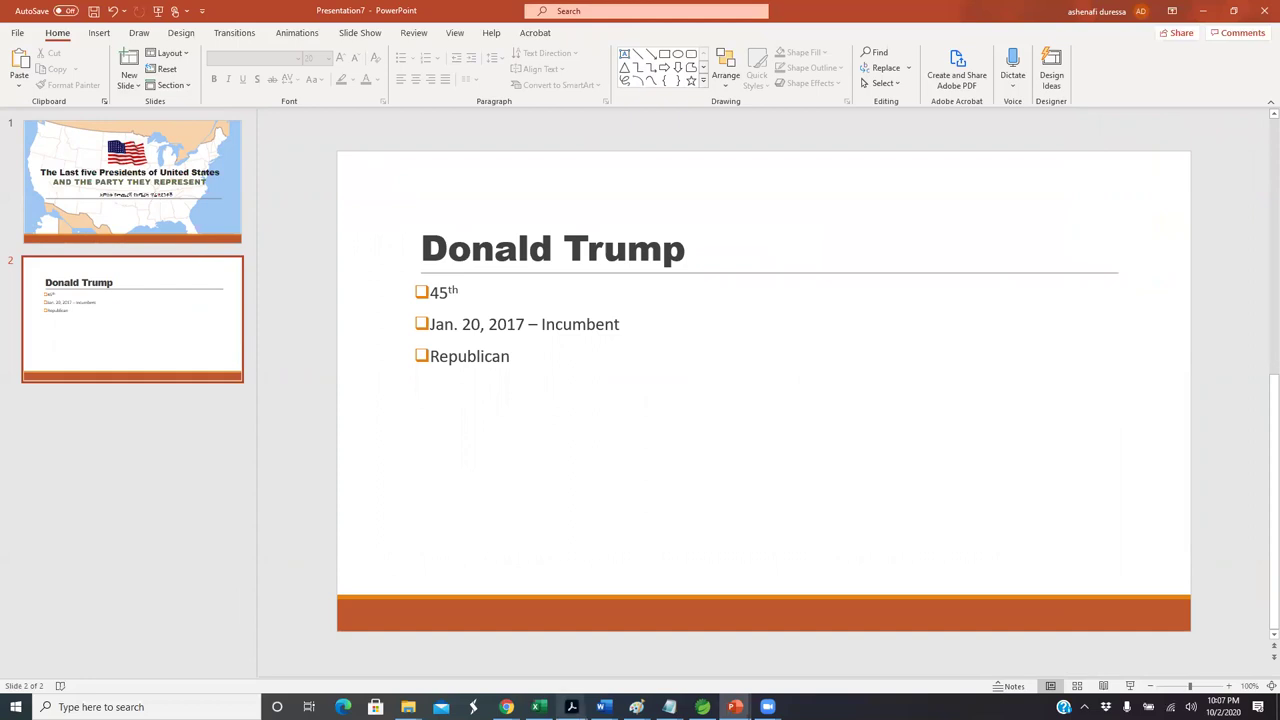
pyautogui.moveTo(537, 707)
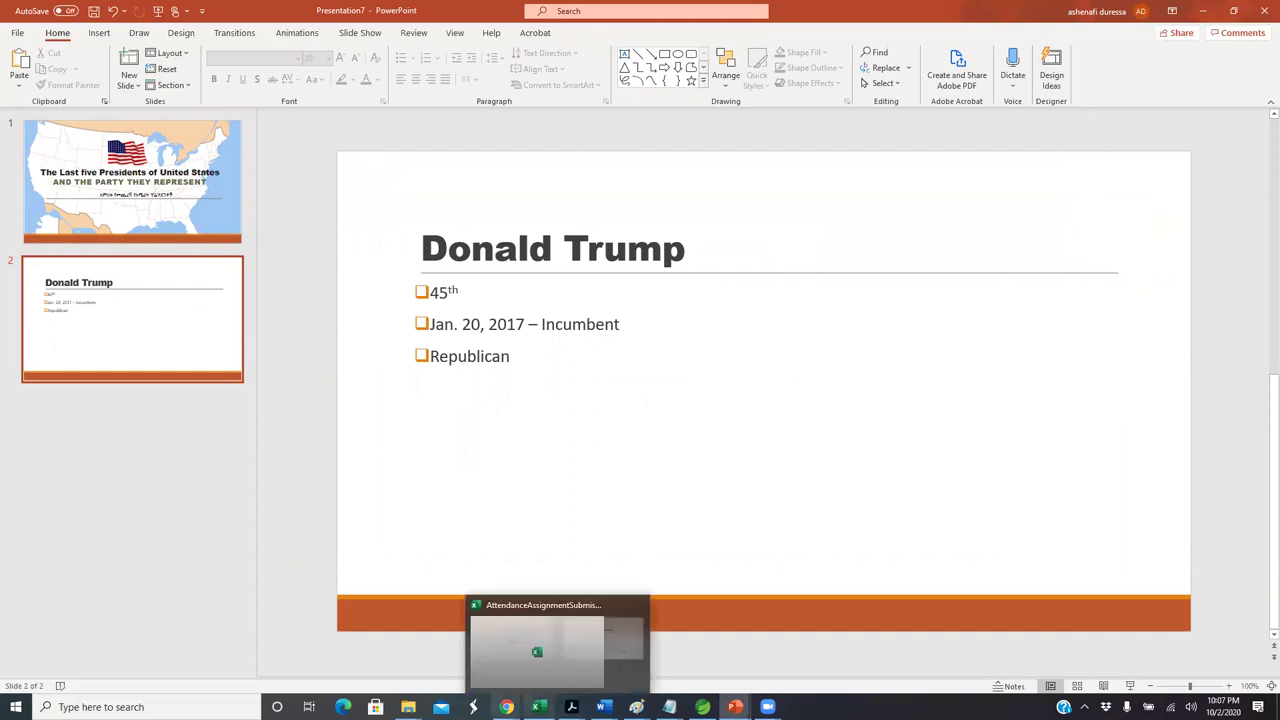
# - In Chrome, search Google Images for 'Donald Trump'
pyautogui.click(650, 645)
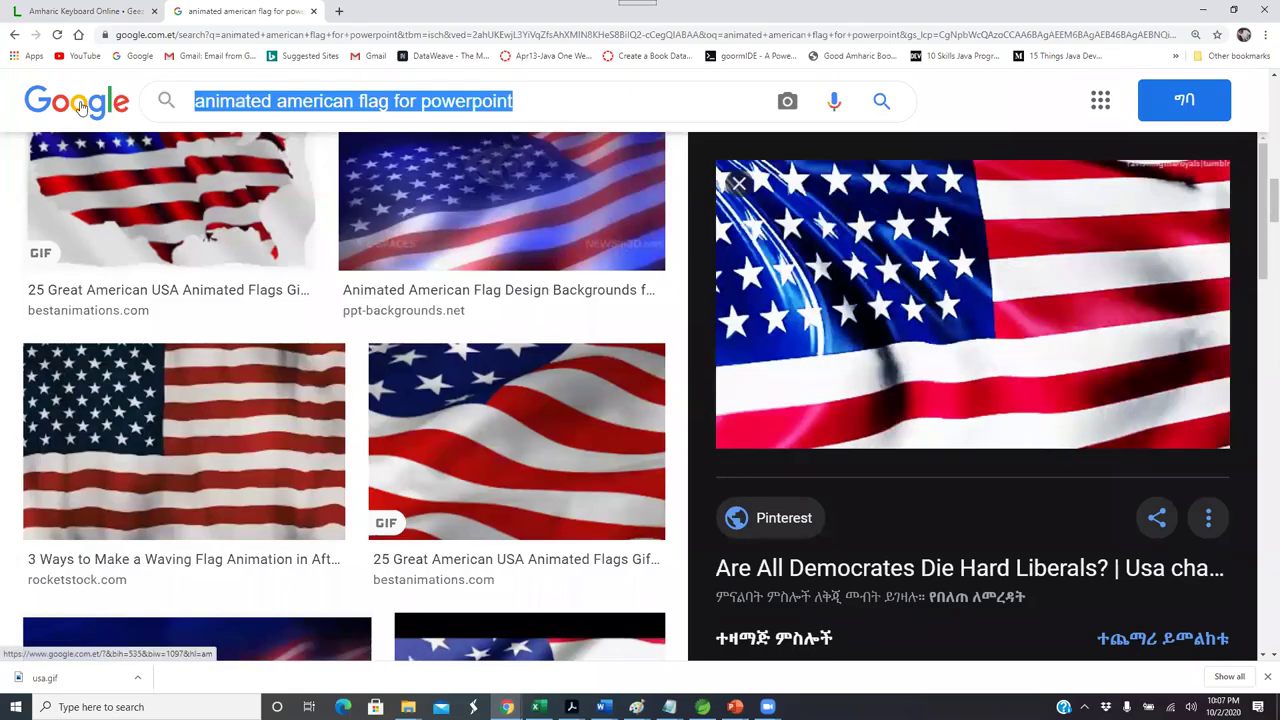
pyautogui.write('dom')
pyautogui.press('BackSpace')
pyautogui.write('nald')
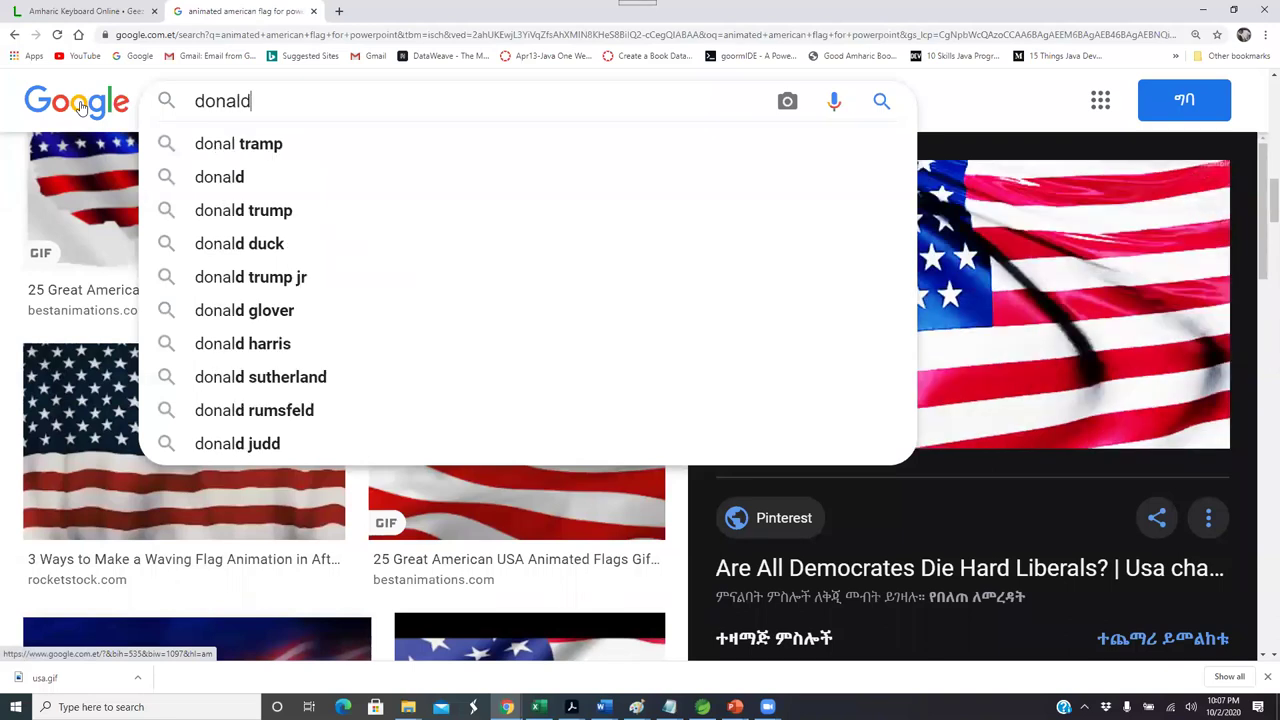
pyautogui.write(' tru')
pyautogui.press('BackSpace')
pyautogui.press('BackSpace')
pyautogui.press('BackSpace')
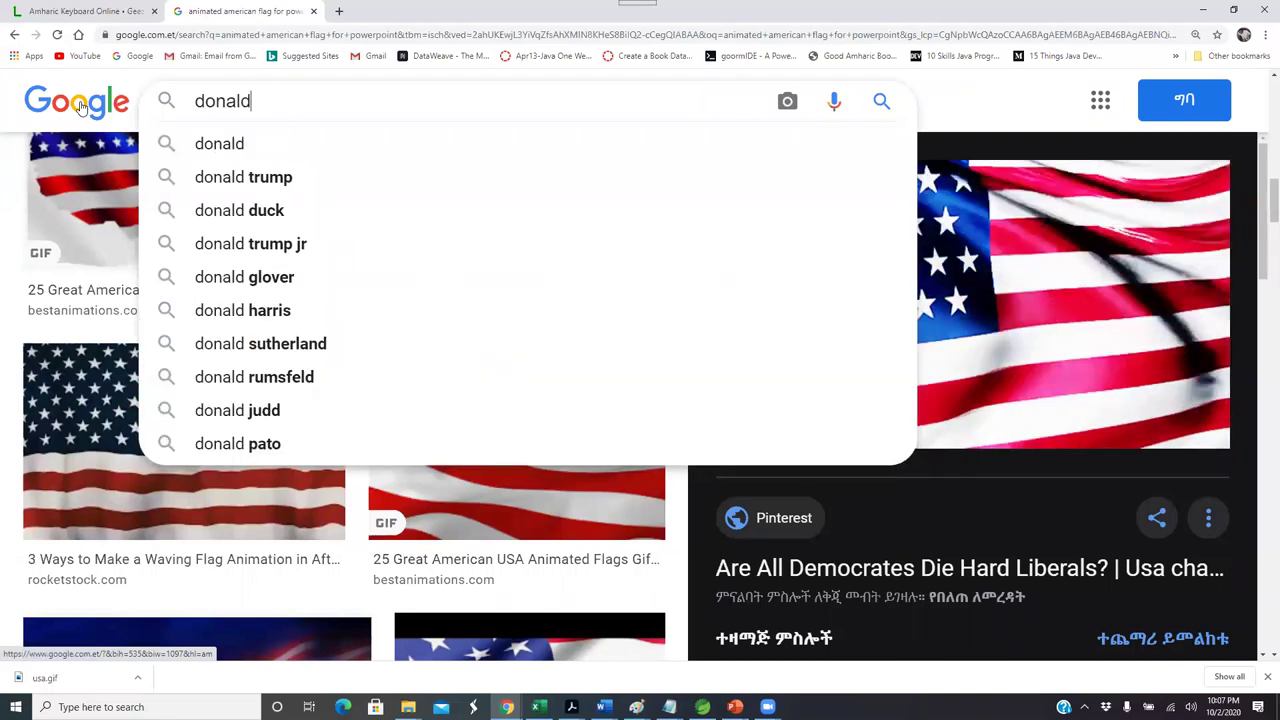
pyautogui.hotkey('ctrl', 'a')
pyautogui.write('D')
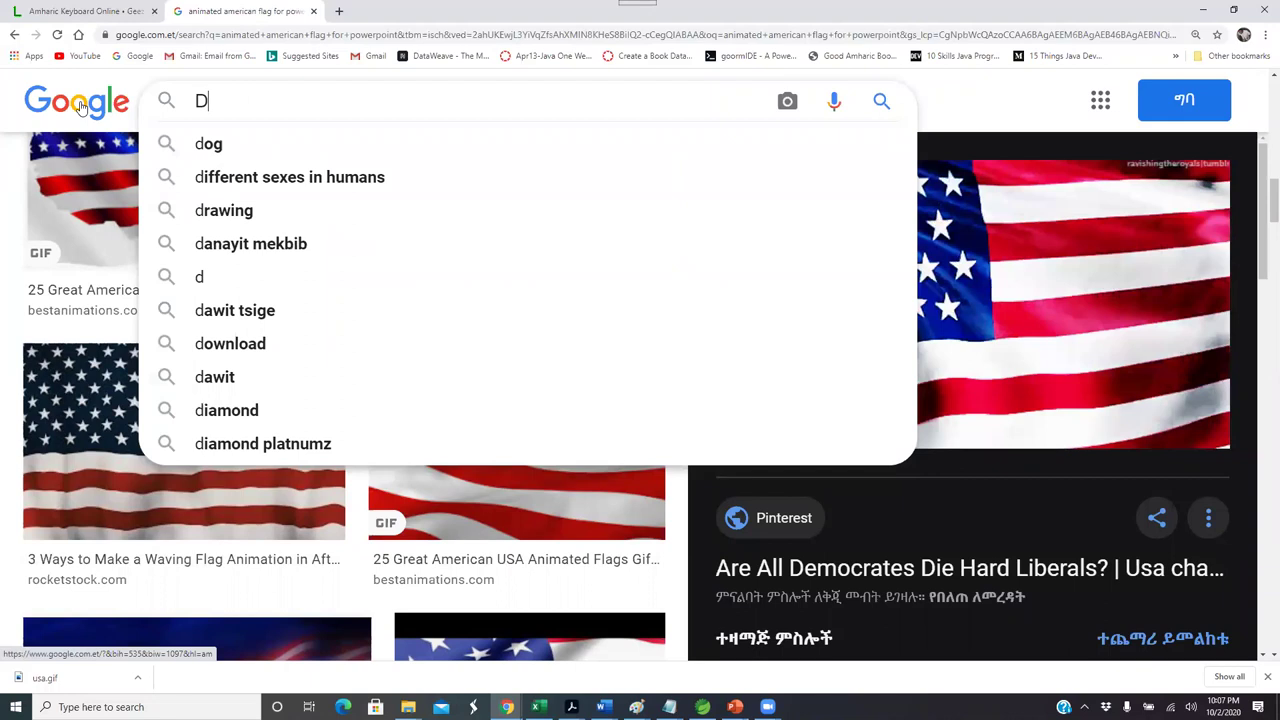
pyautogui.write('onal')
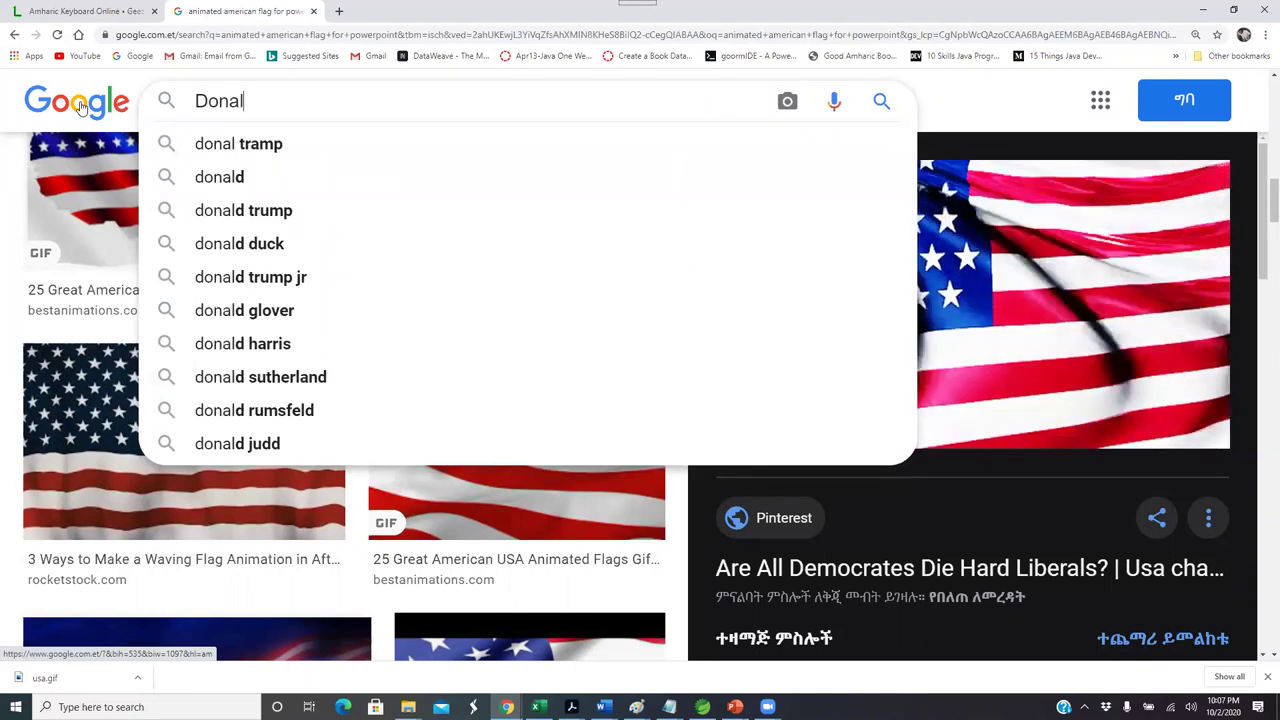
pyautogui.write('d Trump')
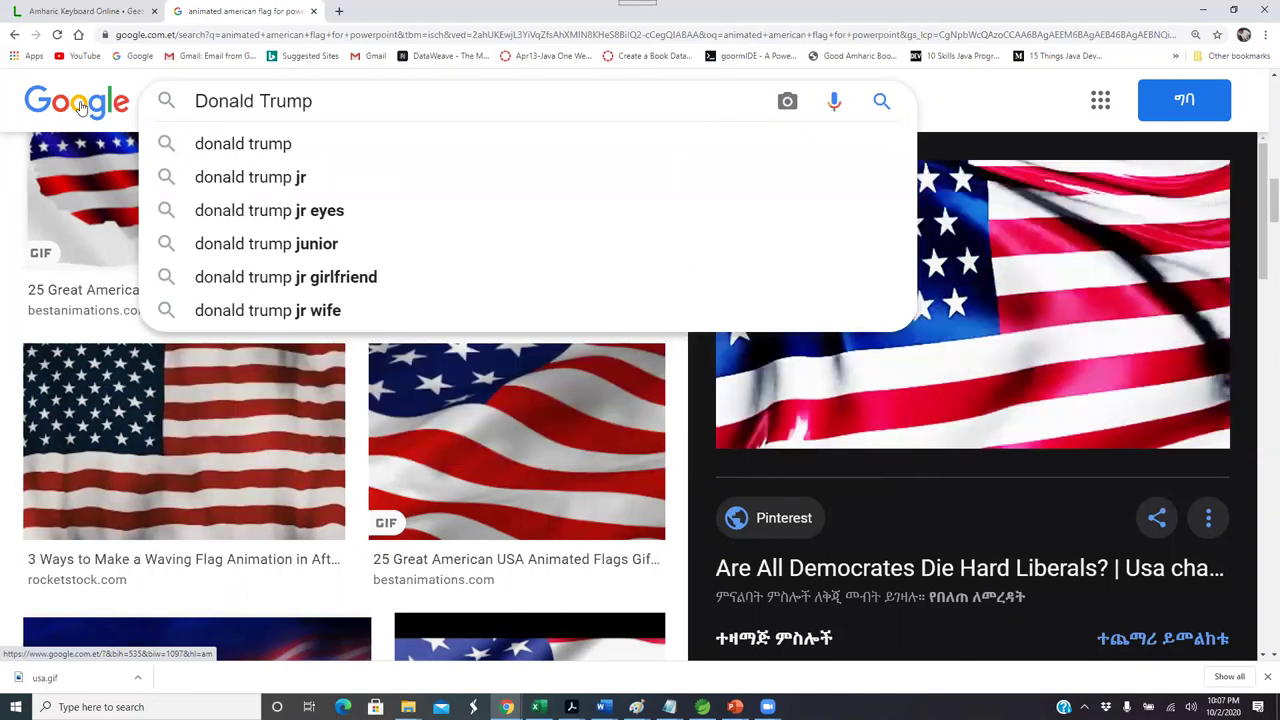
pyautogui.press('Return')
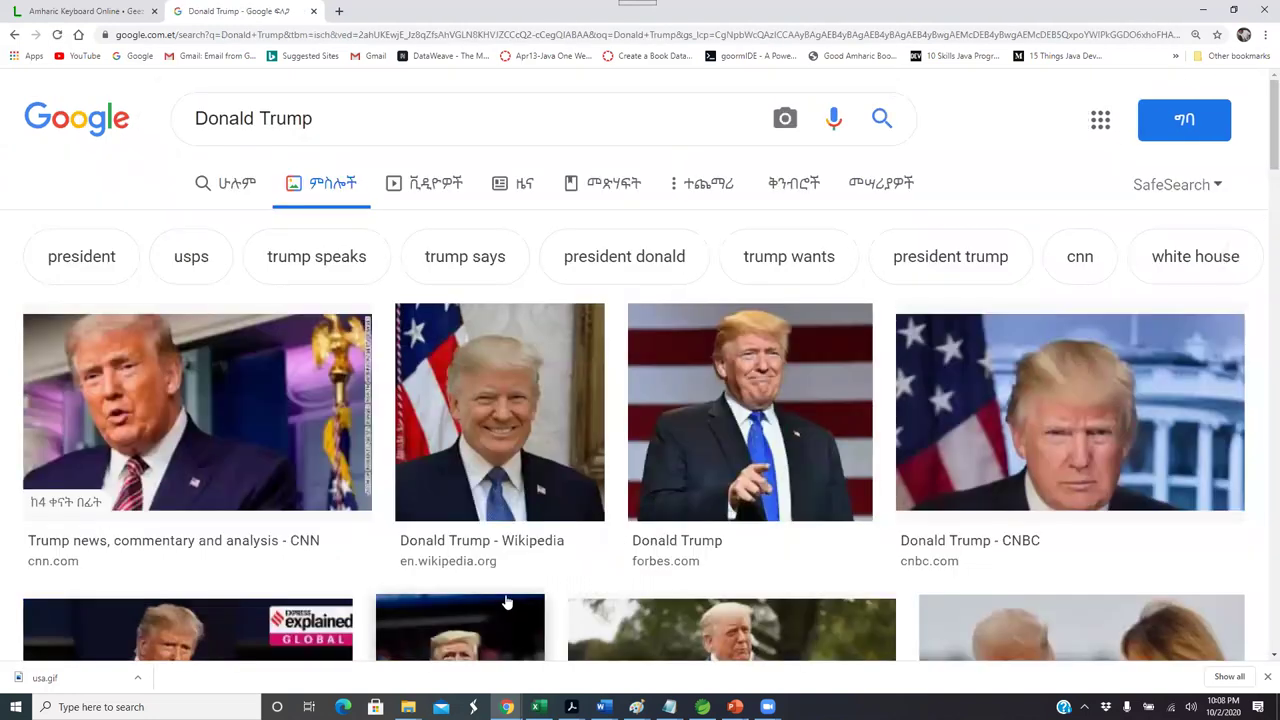
# - Scroll through the Donald Trump image results to find the Wikipedia portrait
pyautogui.scroll(-3, 507, 601)
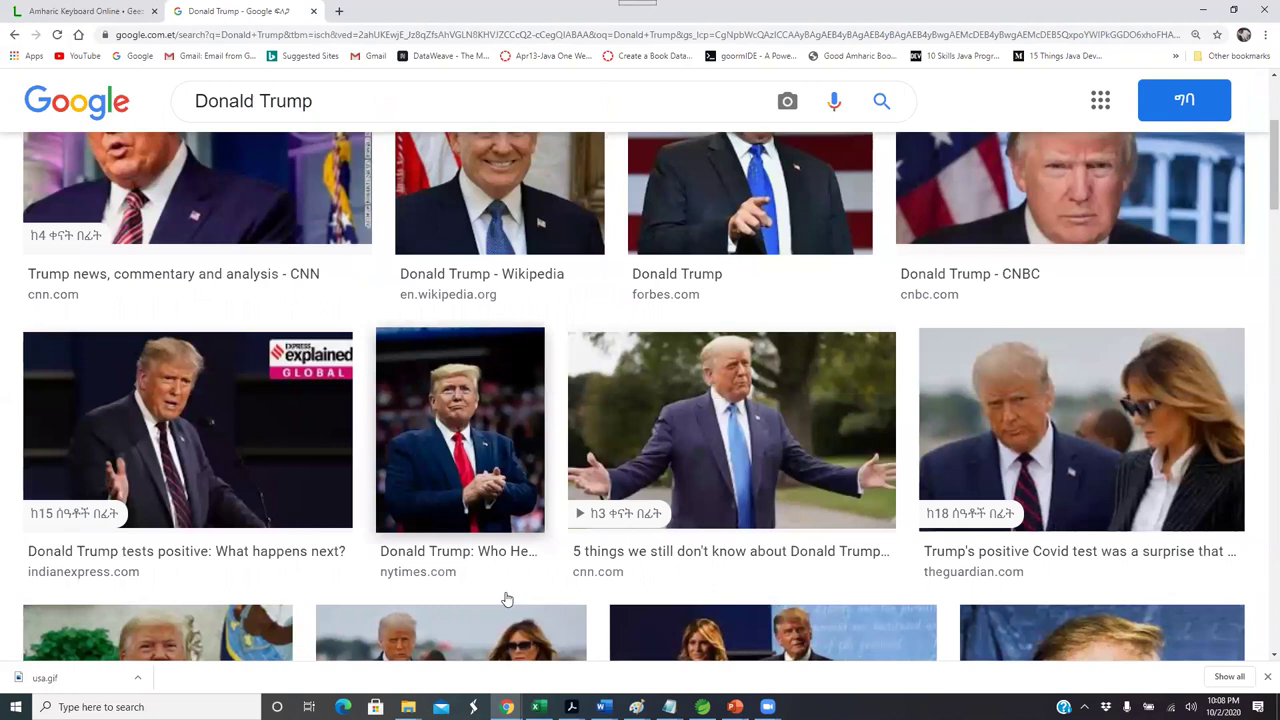
pyautogui.scroll(-2, 507, 599)
pyautogui.scroll(-2, 507, 599)
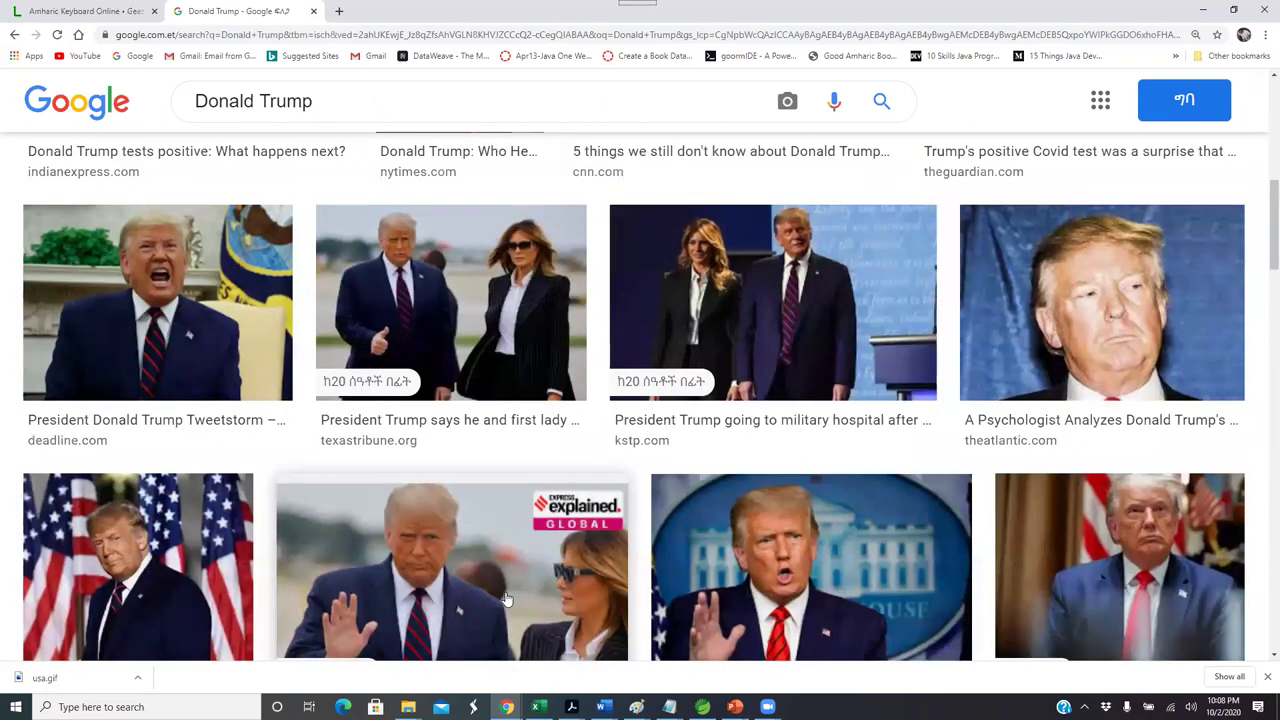
pyautogui.scroll(-2, 507, 599)
pyautogui.scroll(-4, 504, 589)
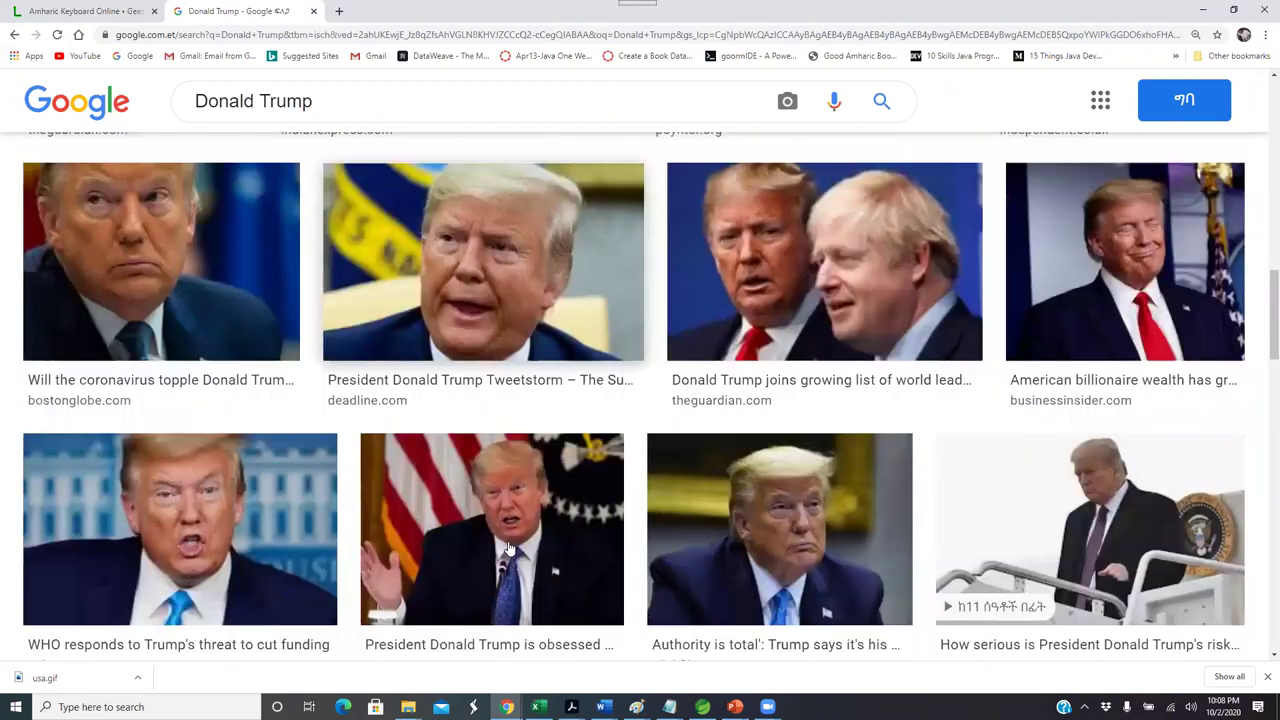
pyautogui.scroll(-4, 507, 549)
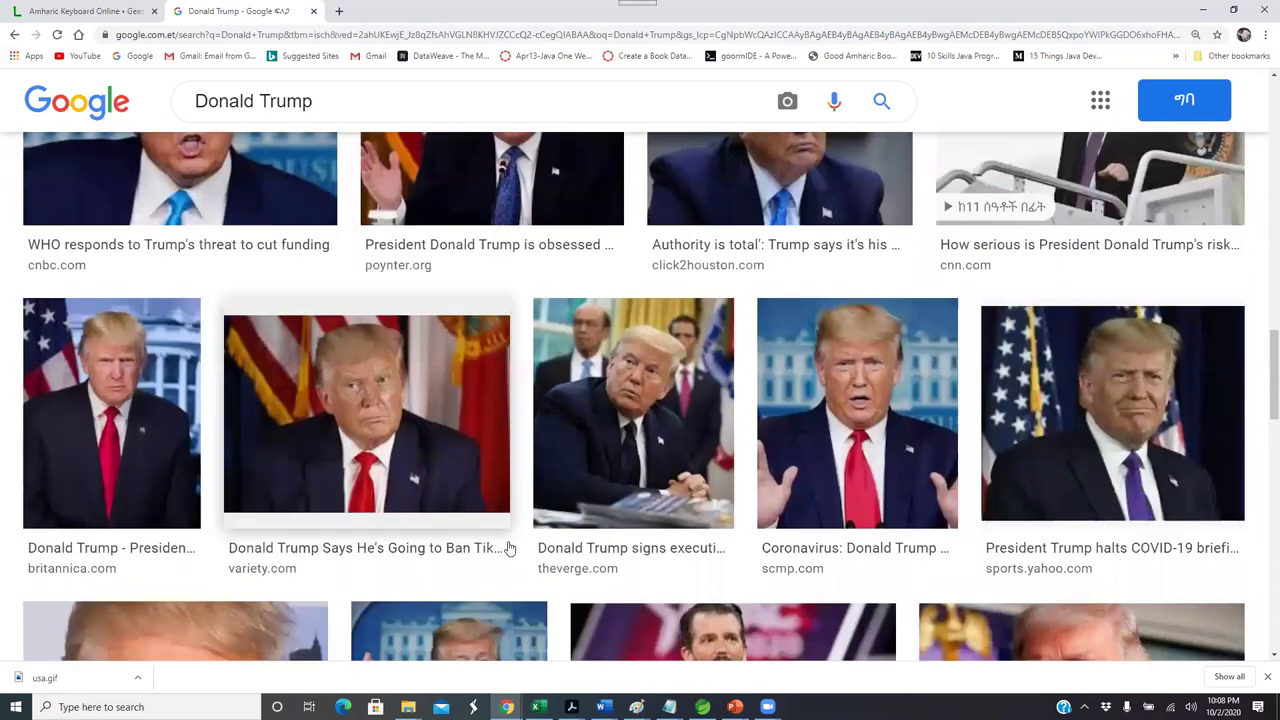
pyautogui.scroll(-2, 508, 548)
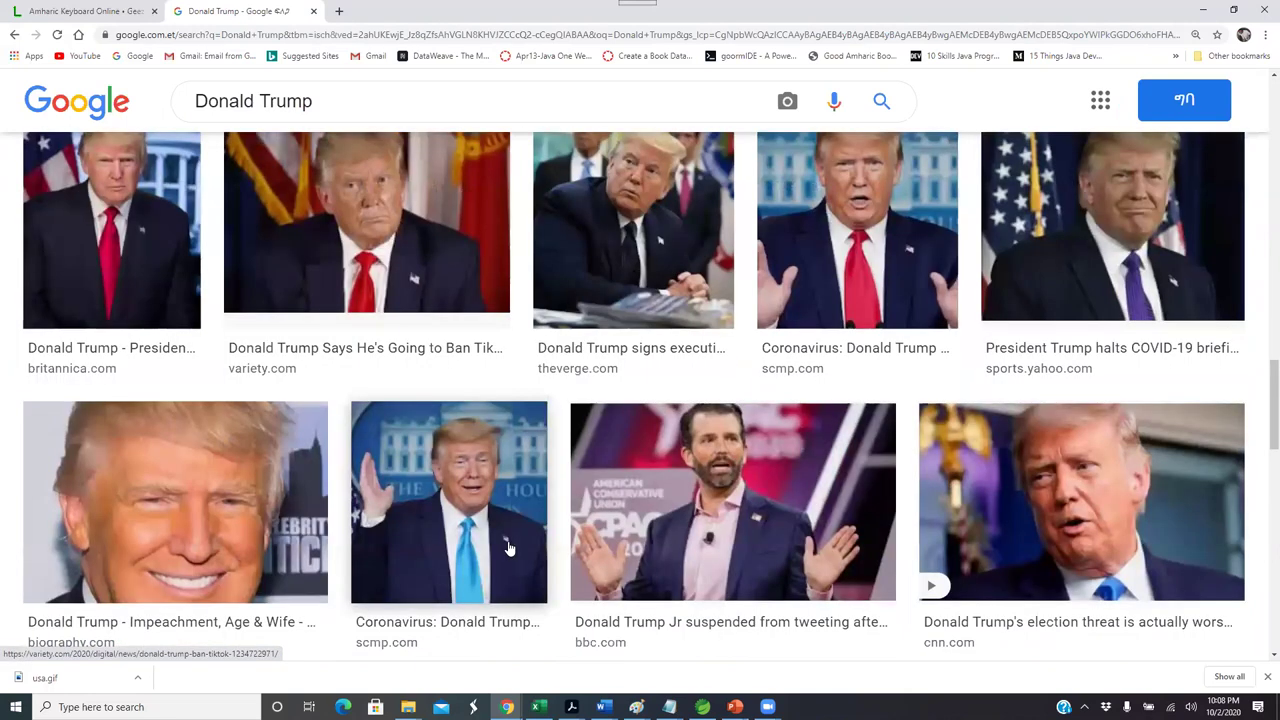
pyautogui.scroll(-2, 508, 548)
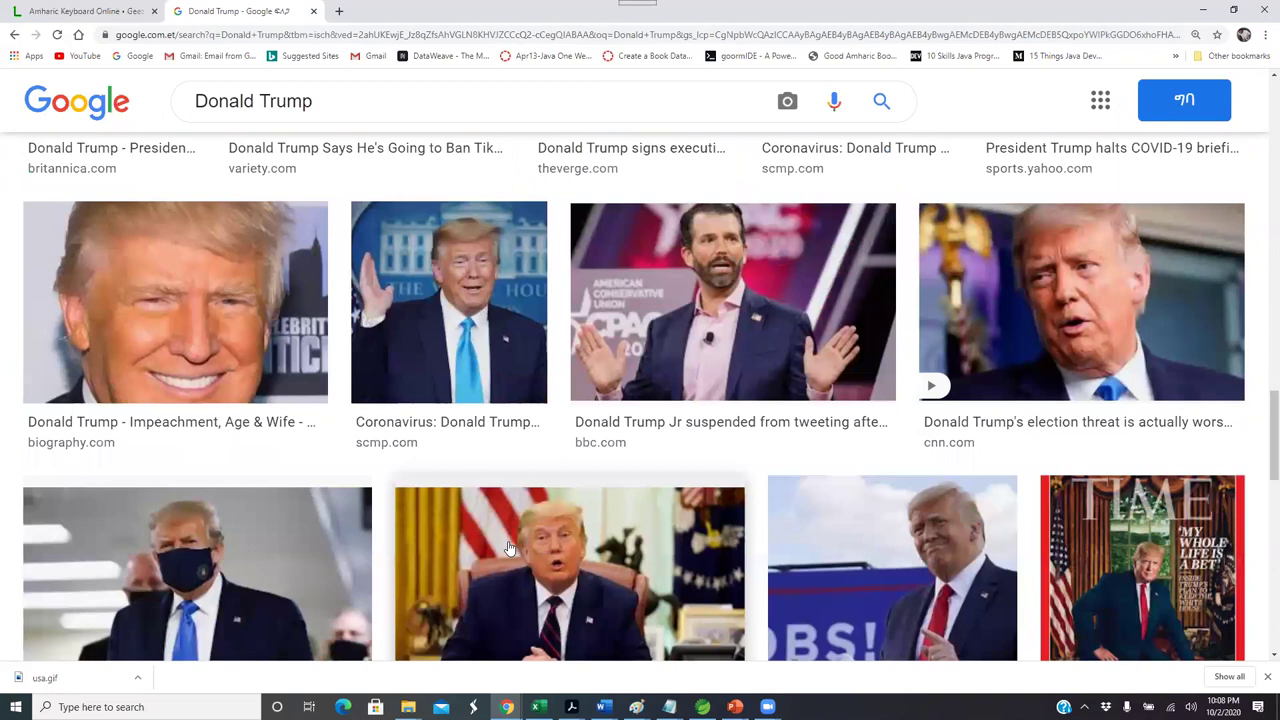
pyautogui.scroll(-4, 508, 548)
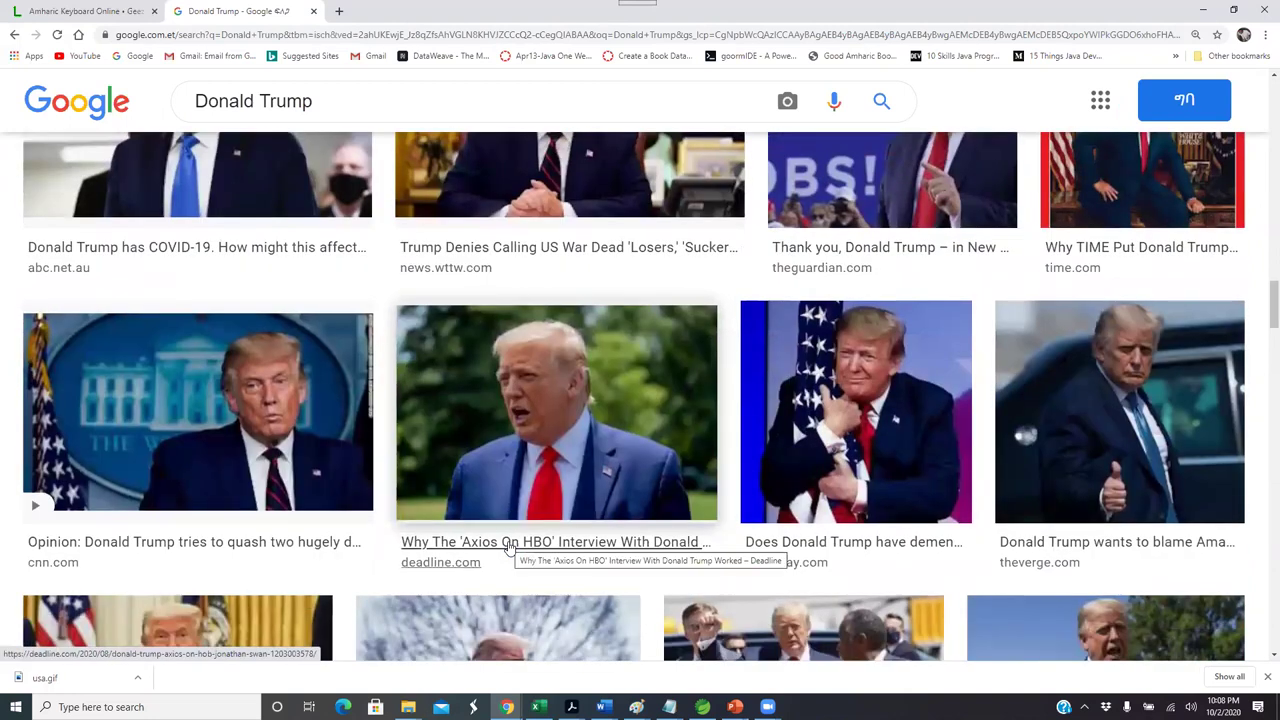
pyautogui.scroll(-3, 508, 548)
pyautogui.scroll(-3, 508, 548)
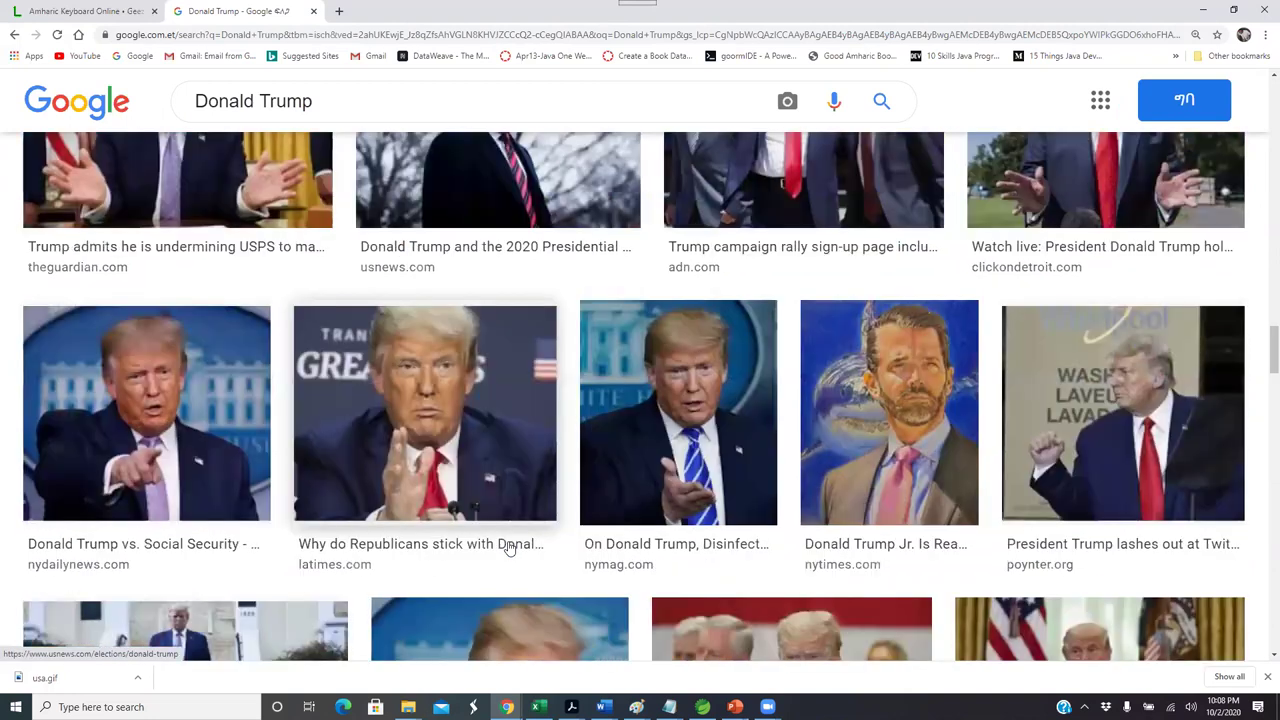
pyautogui.scroll(-3, 508, 548)
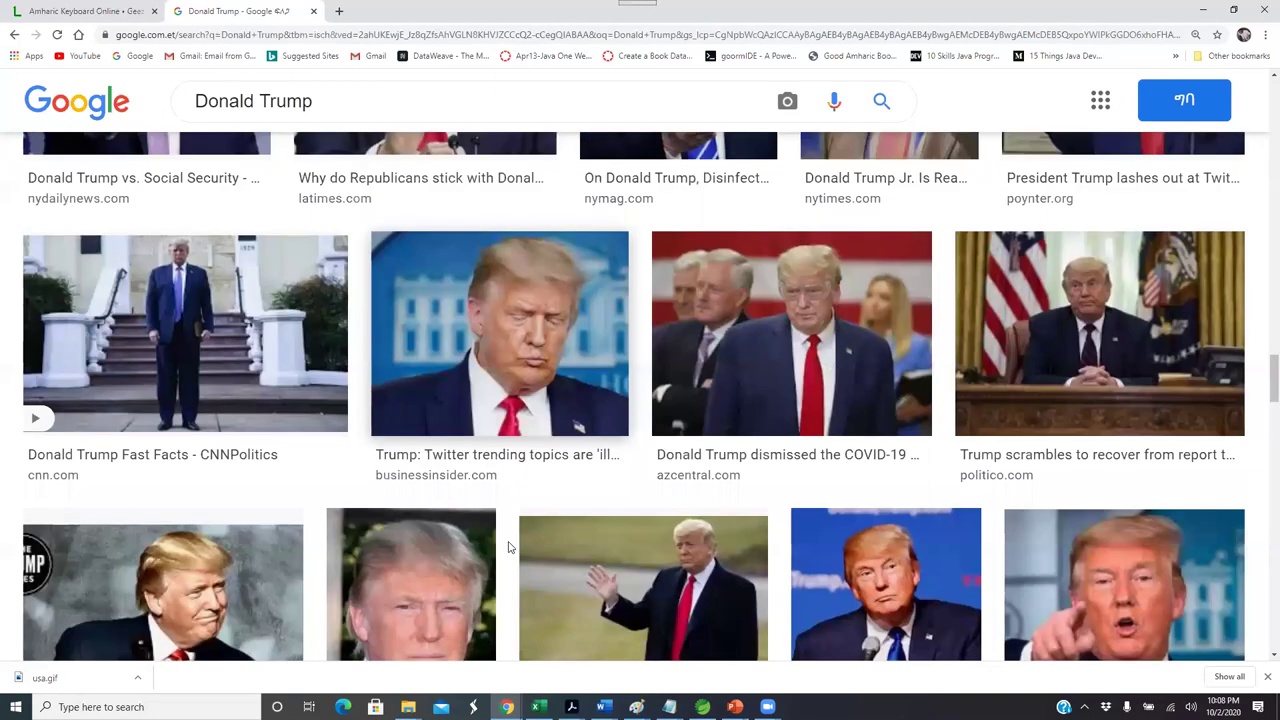
pyautogui.scroll(-3, 508, 548)
pyautogui.scroll(-2, 508, 548)
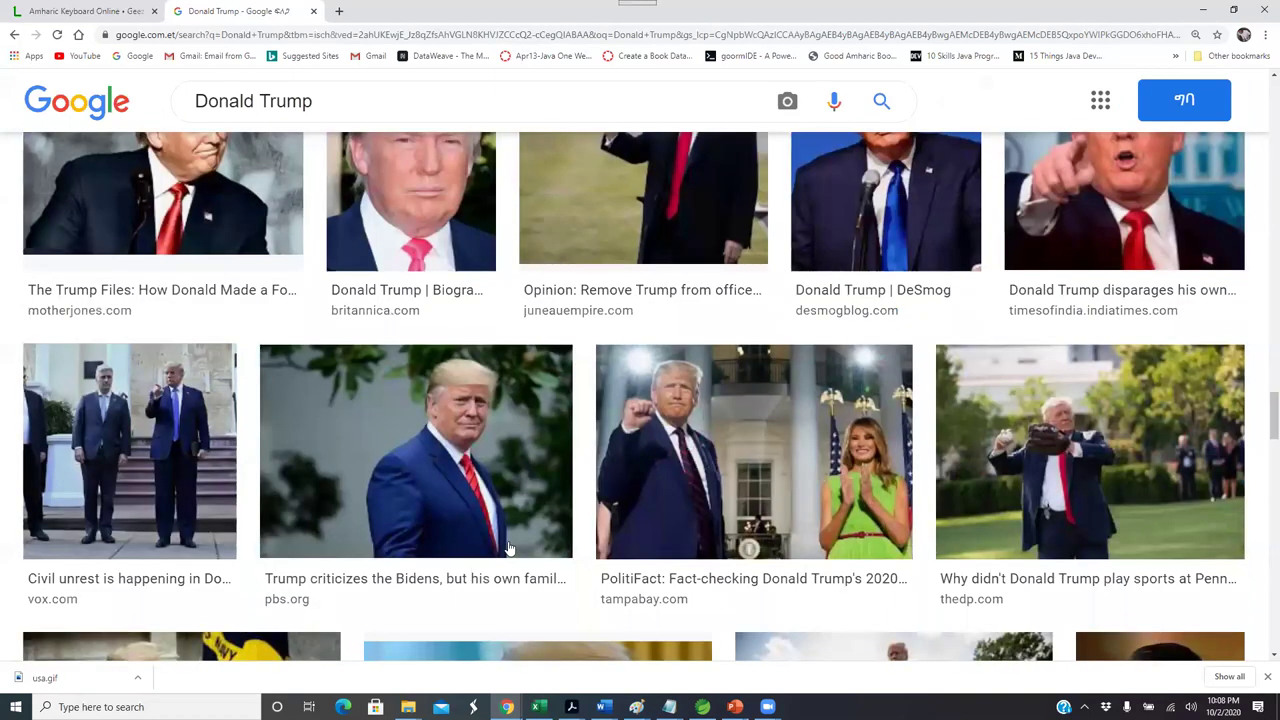
pyautogui.scroll(-3, 508, 548)
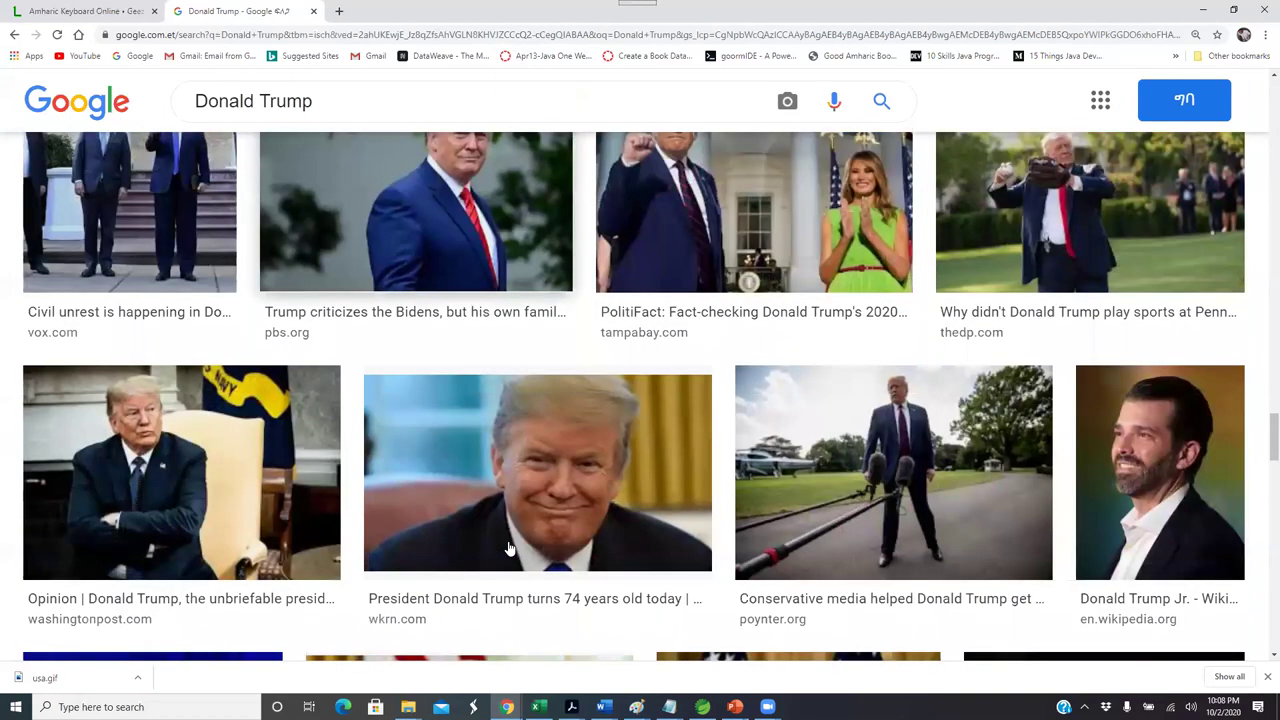
pyautogui.scroll(-5, 508, 548)
pyautogui.scroll(-1, 510, 549)
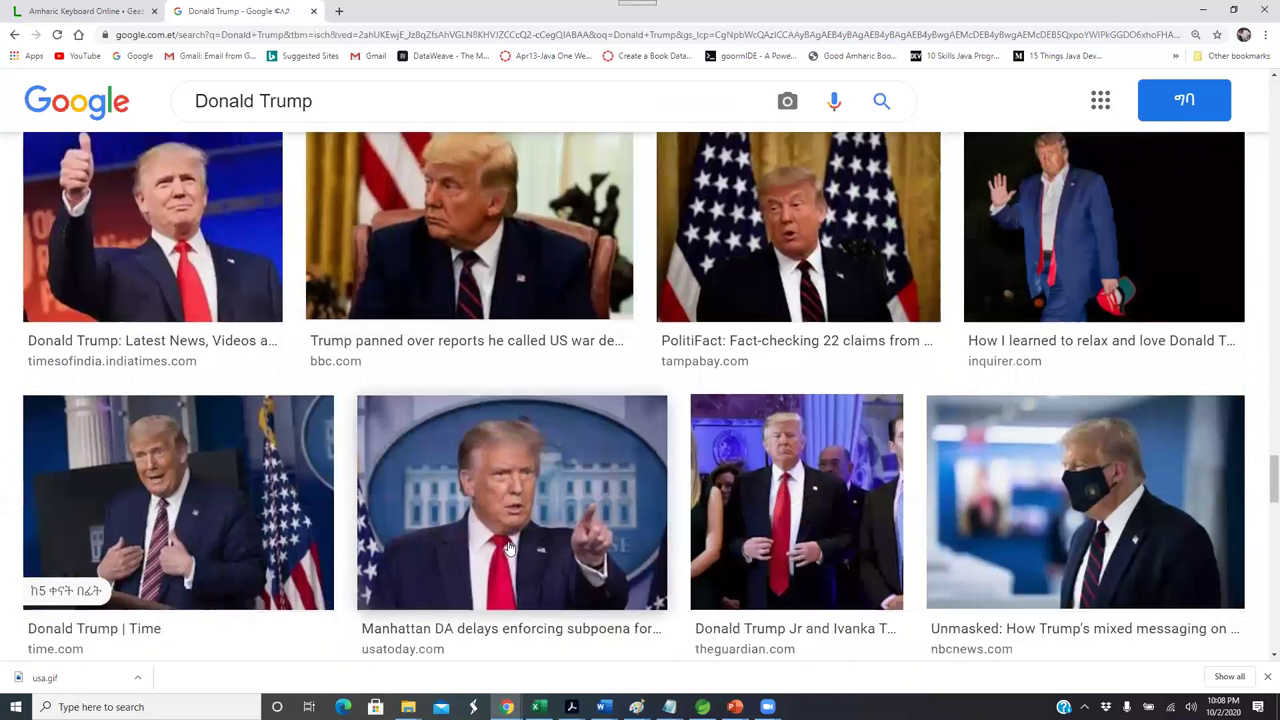
pyautogui.scroll(-3, 508, 548)
pyautogui.scroll(-5, 508, 548)
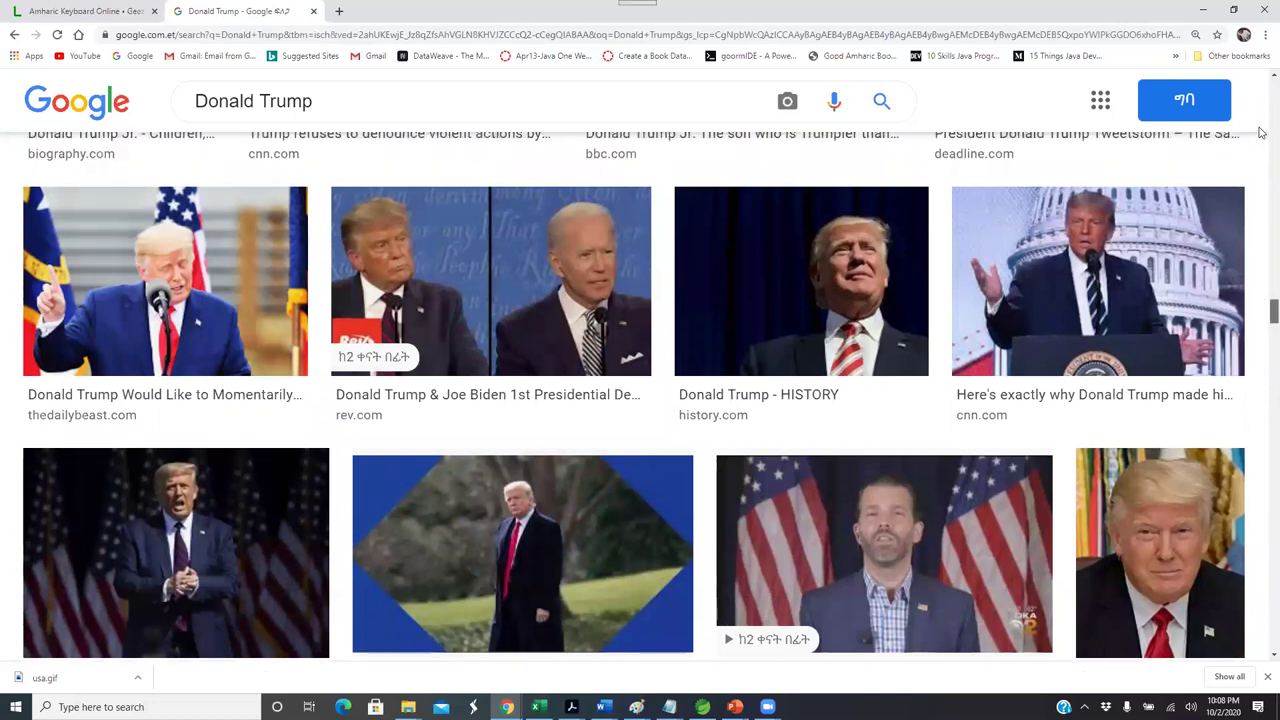
pyautogui.scroll(10, 1260, 132)
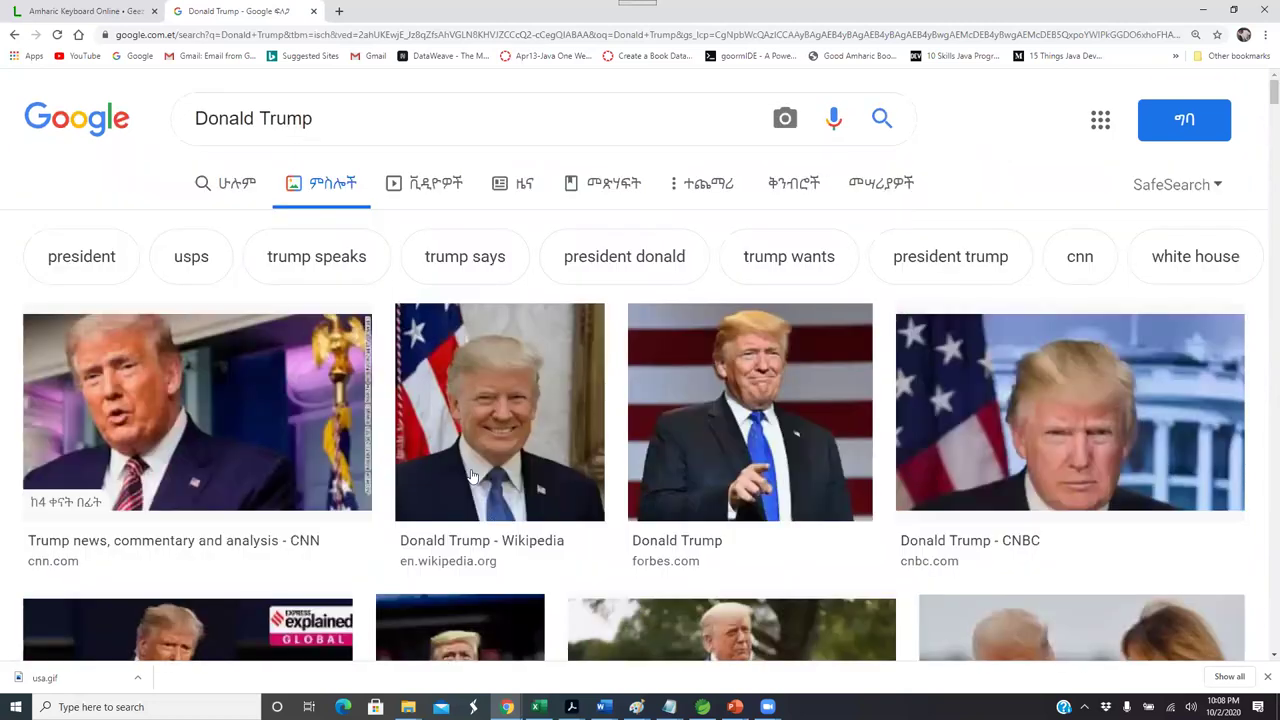
# - Save the Wikipedia portrait as Donald_Trump.jpg in the Class2020 PowerPoint folder
pyautogui.click(488, 430)
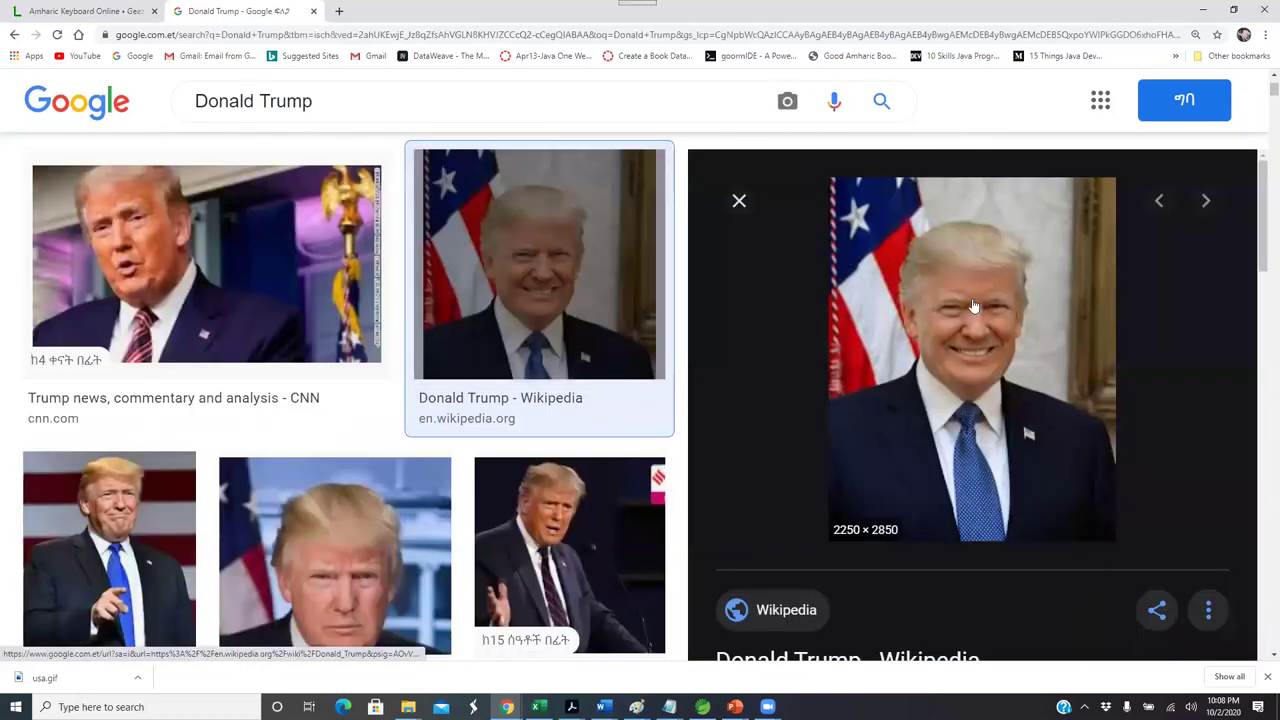
pyautogui.rightClick(972, 299)
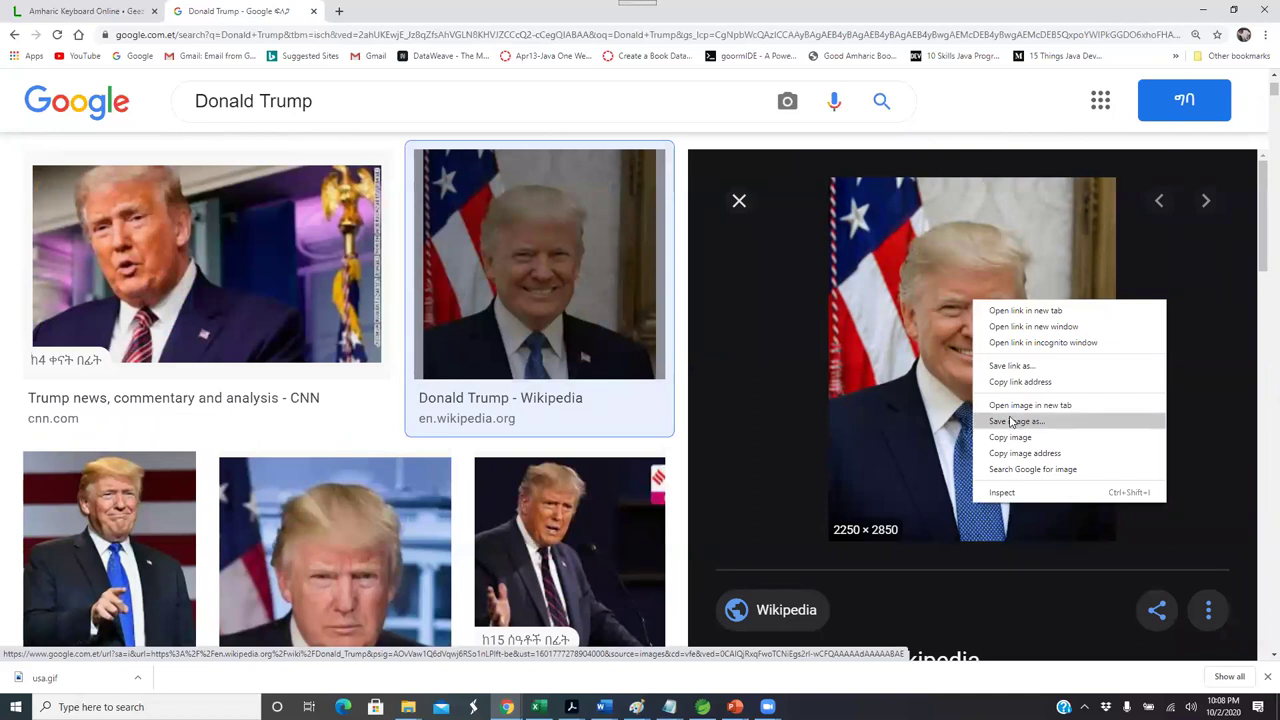
pyautogui.click(1012, 421)
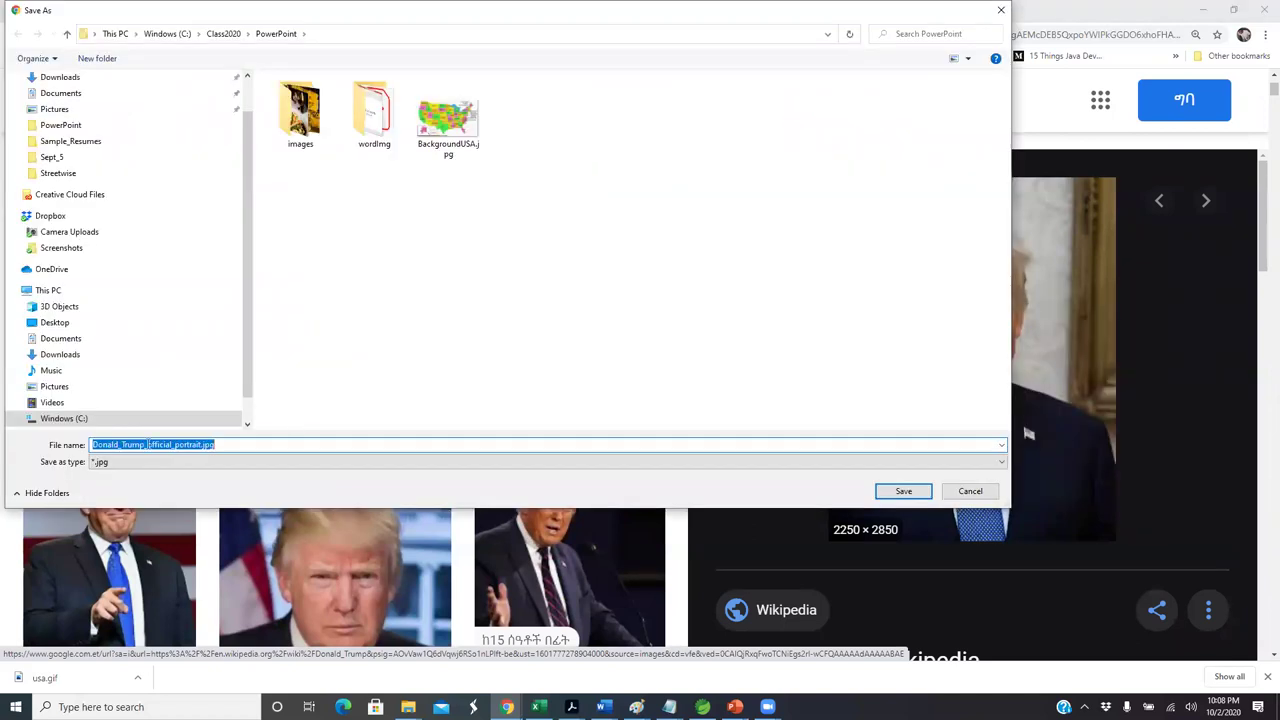
pyautogui.click(336, 428)
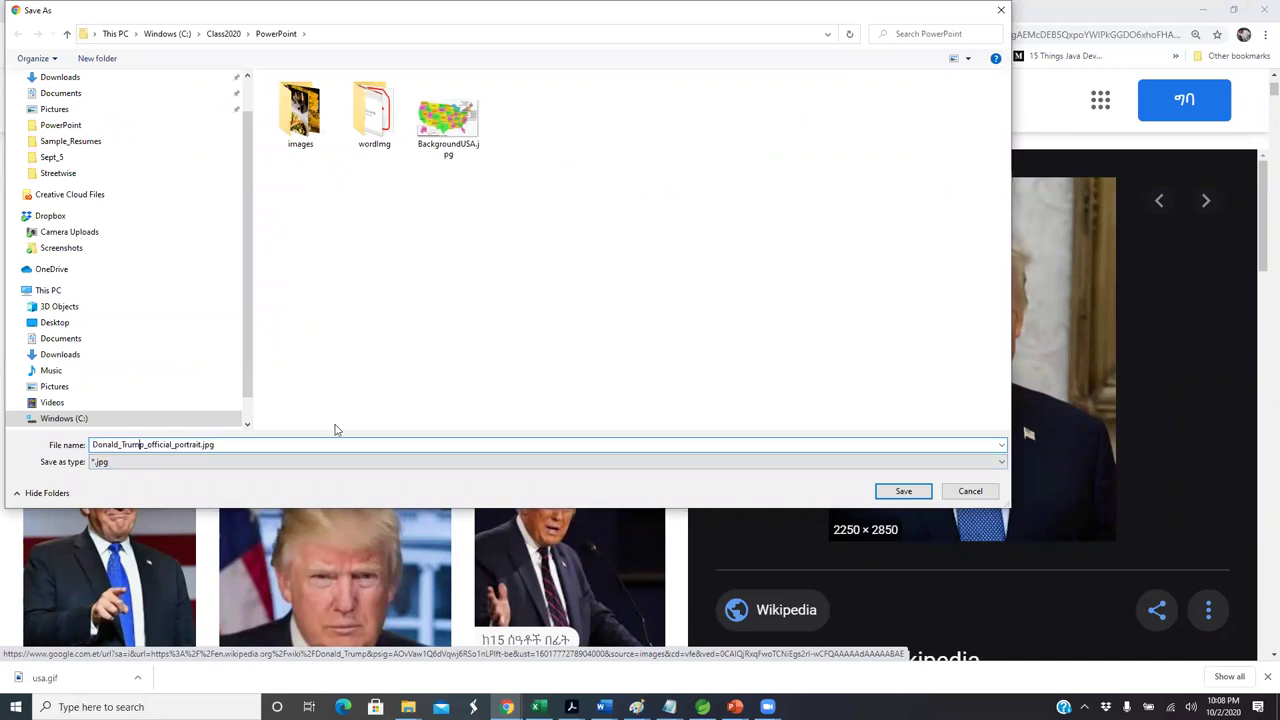
pyautogui.press('Delete')
pyautogui.press('Delete')
pyautogui.press('Delete')
pyautogui.press('Delete')
pyautogui.press('Delete')
pyautogui.press('Delete')
pyautogui.press('Delete')
pyautogui.press('Delete')
pyautogui.press('Delete')
pyautogui.click(905, 493)
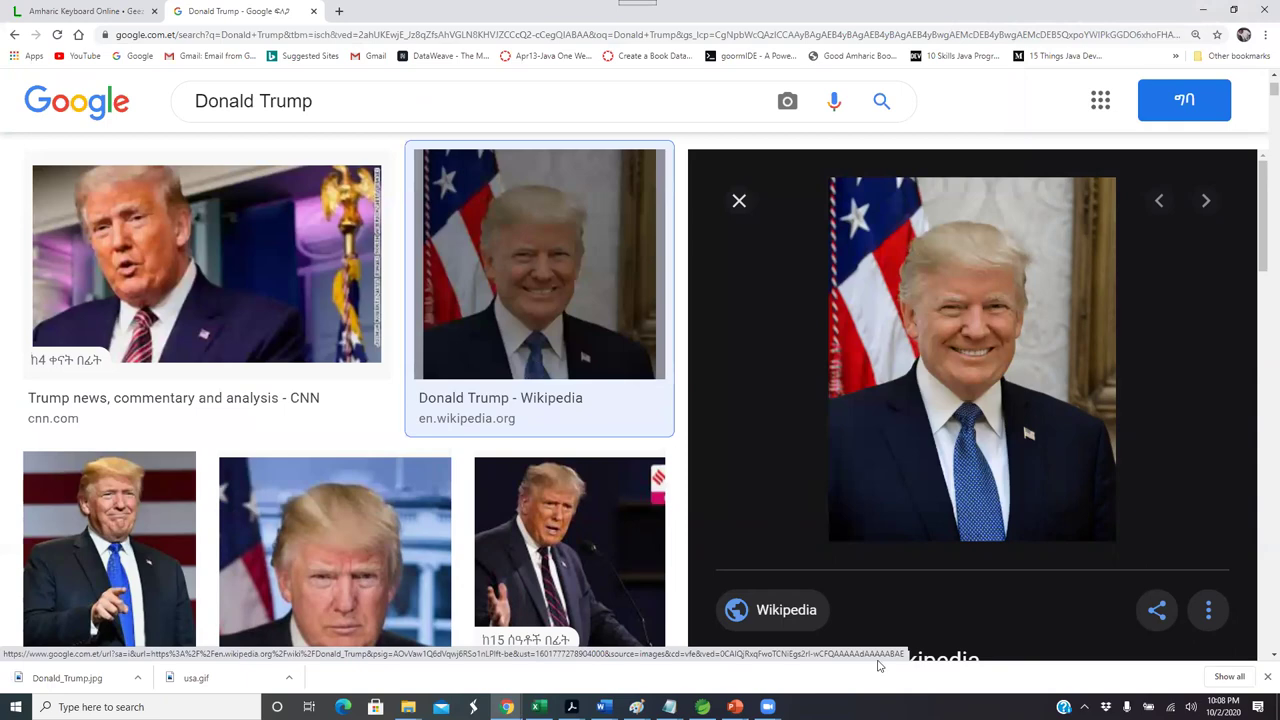
pyautogui.moveTo(735, 707)
pyautogui.click(912, 663)
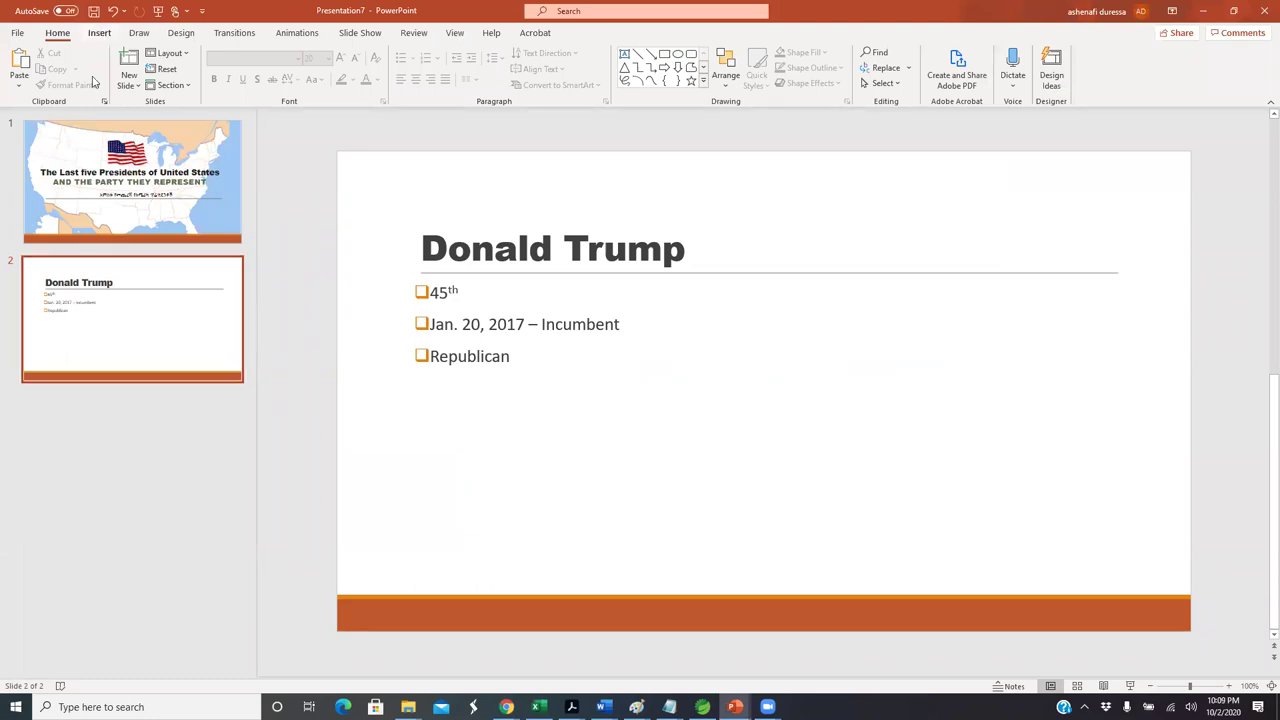
# - Insert the Donald_Trump.jpg picture from this device onto the slide
pyautogui.hotkey('alt', 'n')
pyautogui.press('p')
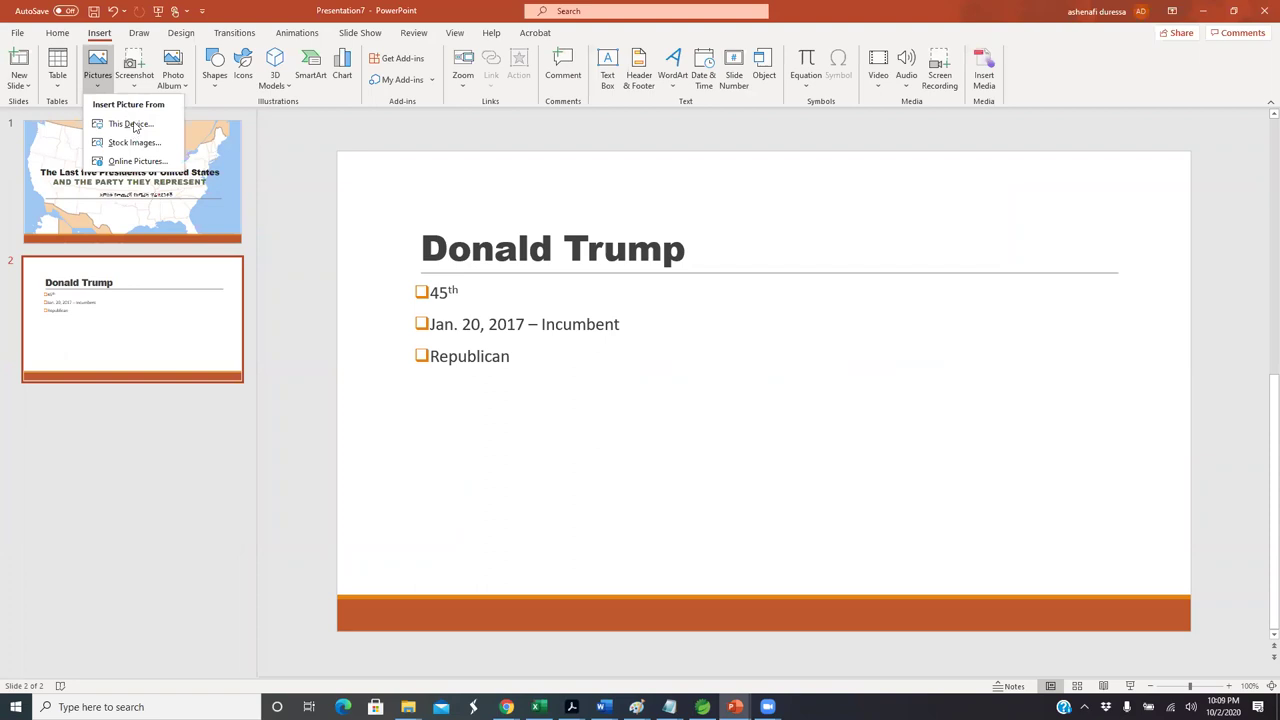
pyautogui.click(134, 125)
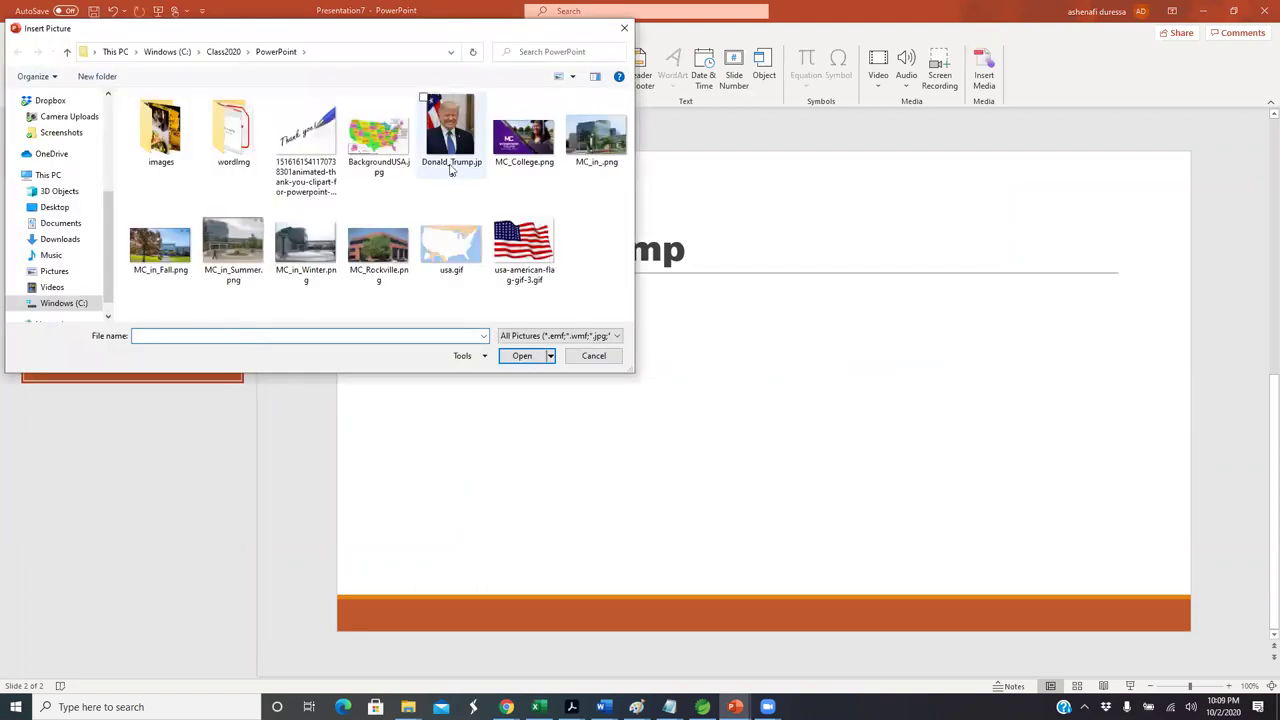
pyautogui.click(452, 170)
pyautogui.click(524, 359)
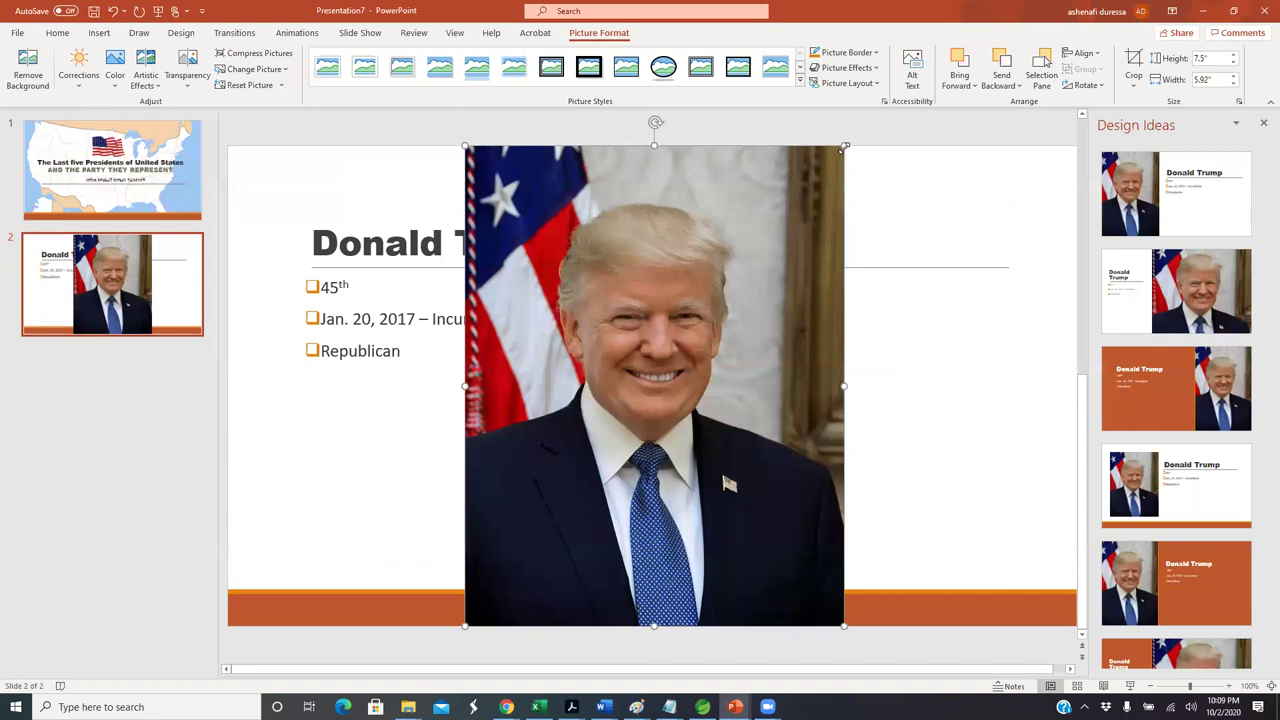
# - Resize the portrait to about 4.79" by 3.78" and place it right of the bullets
pyautogui.moveTo(844, 147); pyautogui.dragTo(846, 232)
pyautogui.moveTo(842, 386); pyautogui.dragTo(1019, 387)
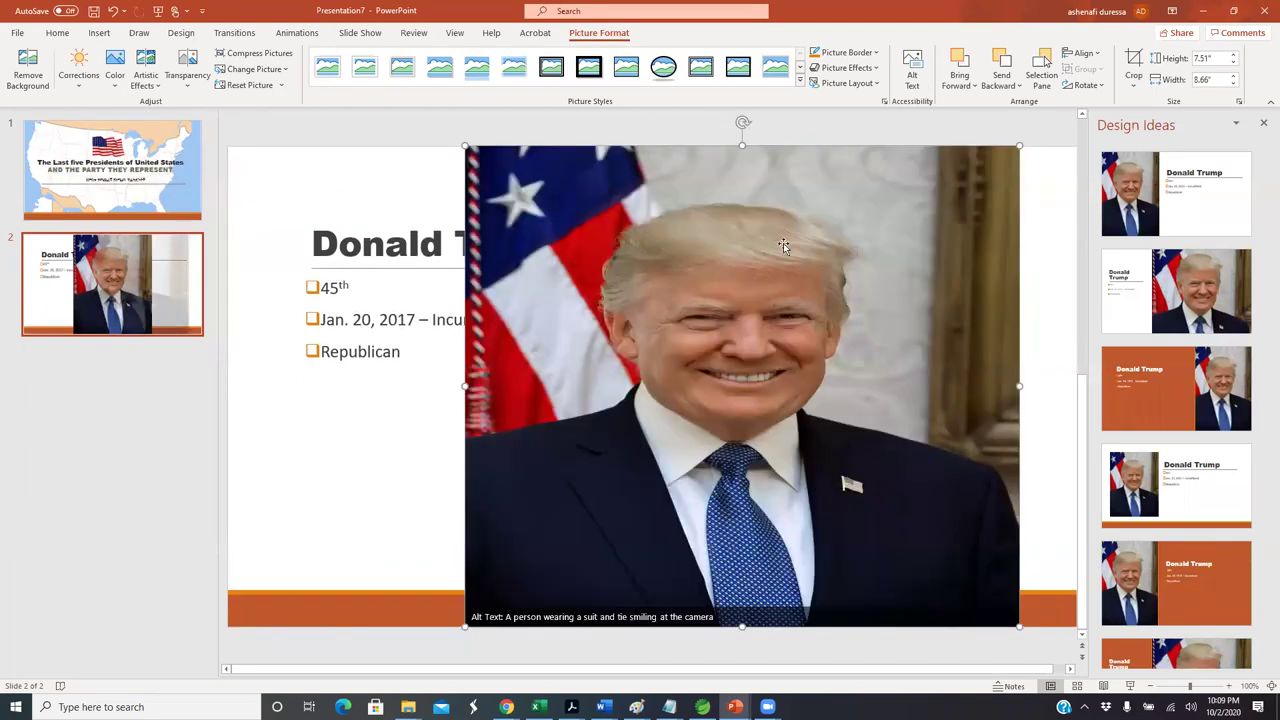
pyautogui.moveTo(741, 627); pyautogui.dragTo(742, 475)
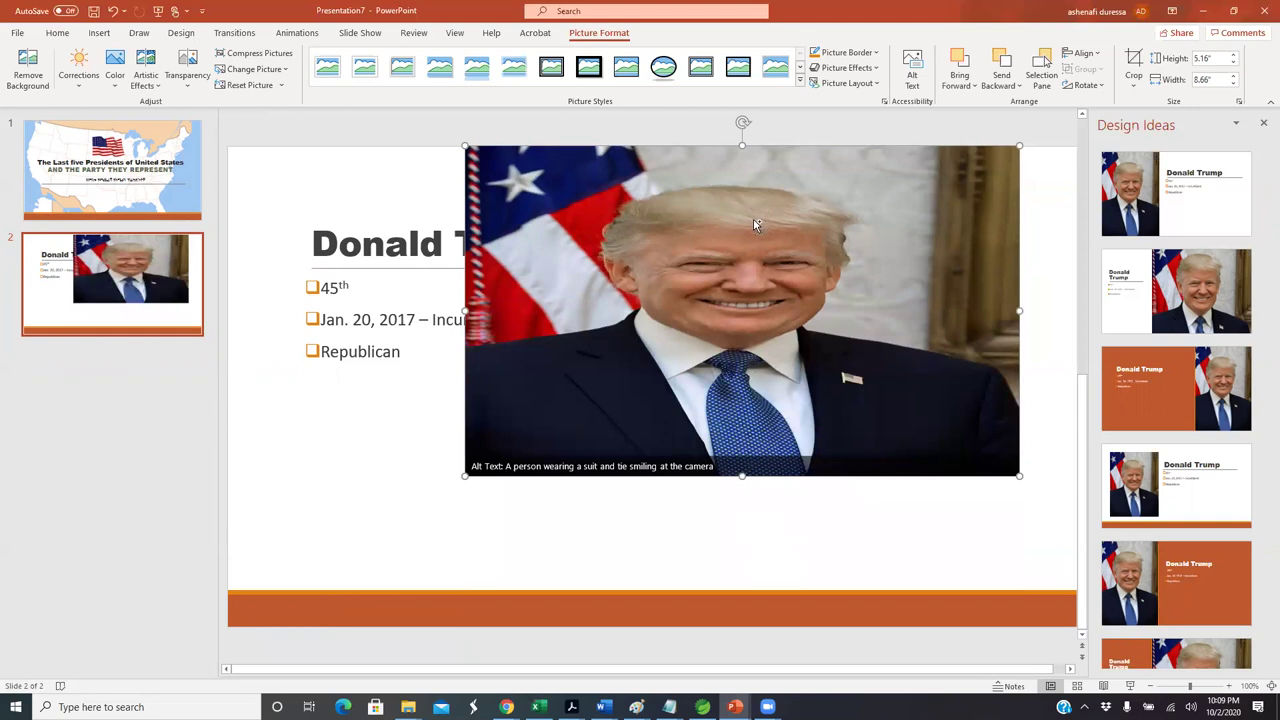
pyautogui.hotkey('ctrl', 'z')
pyautogui.hotkey('ctrl', 'z')
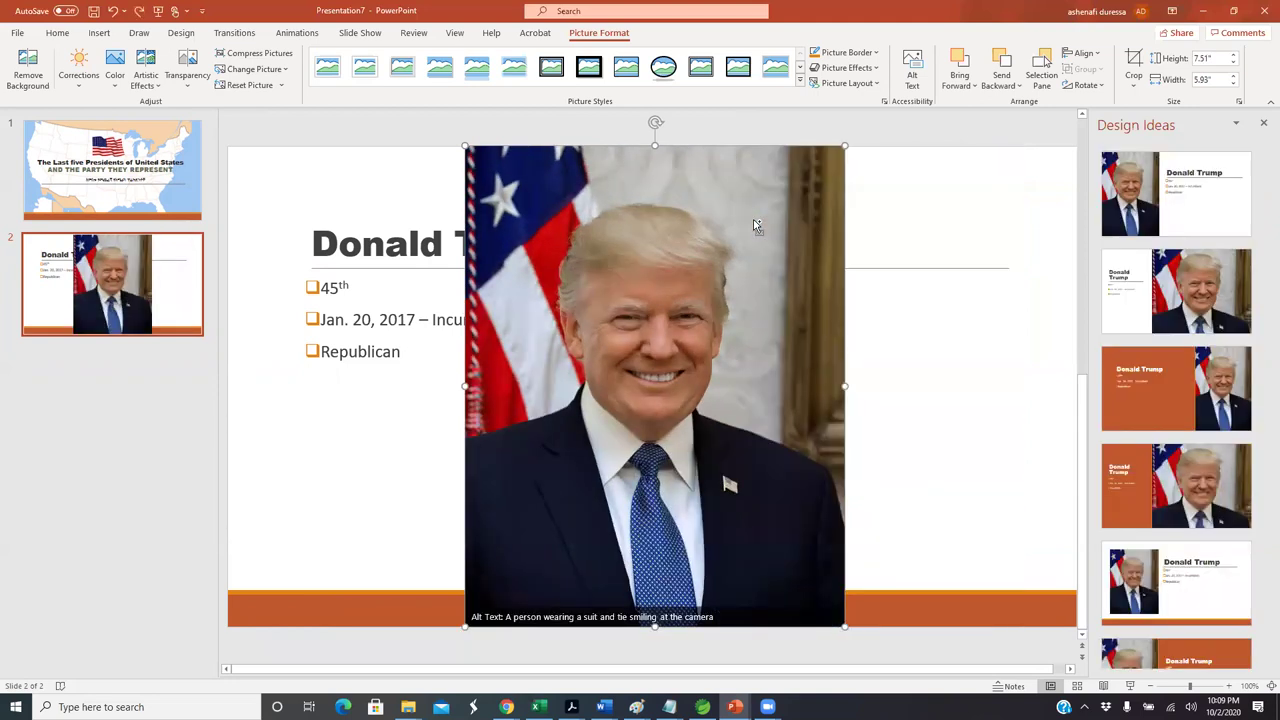
pyautogui.moveTo(845, 146)
pyautogui.mouseDown()
pyautogui.moveTo(554, 552)
pyautogui.moveTo(958, 346)
pyautogui.mouseUp()
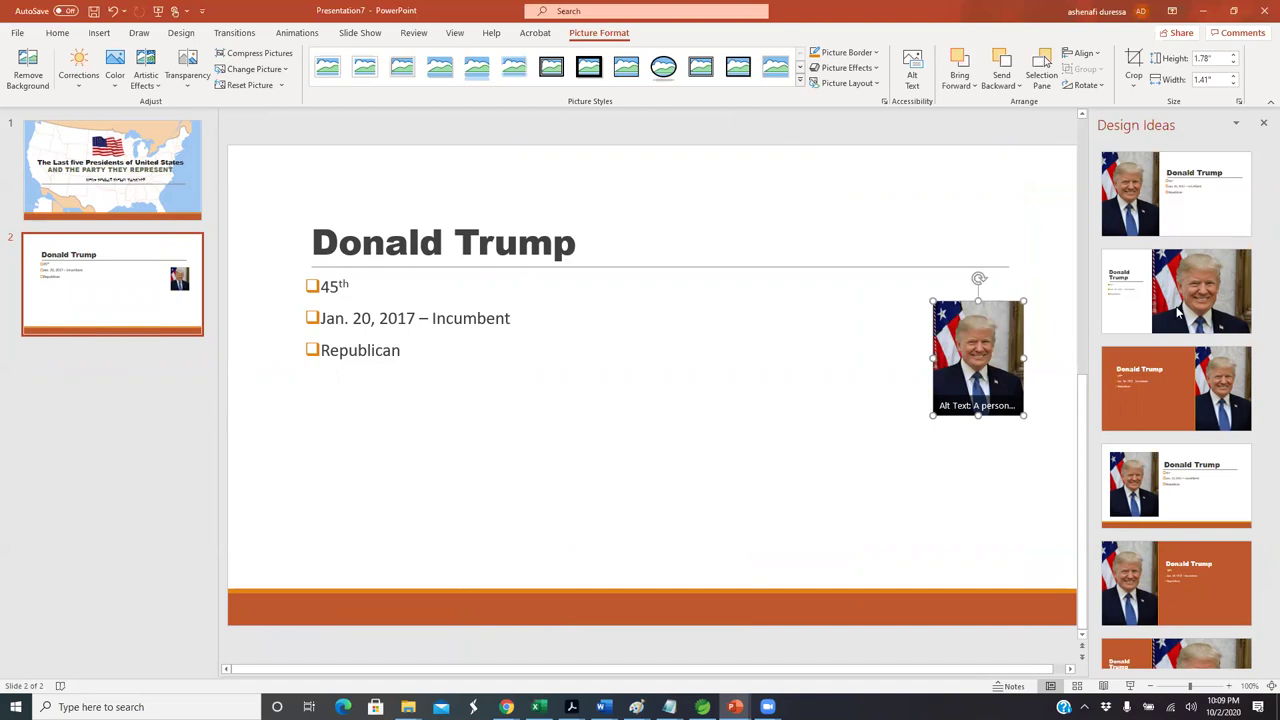
pyautogui.scroll(-3, 1178, 313)
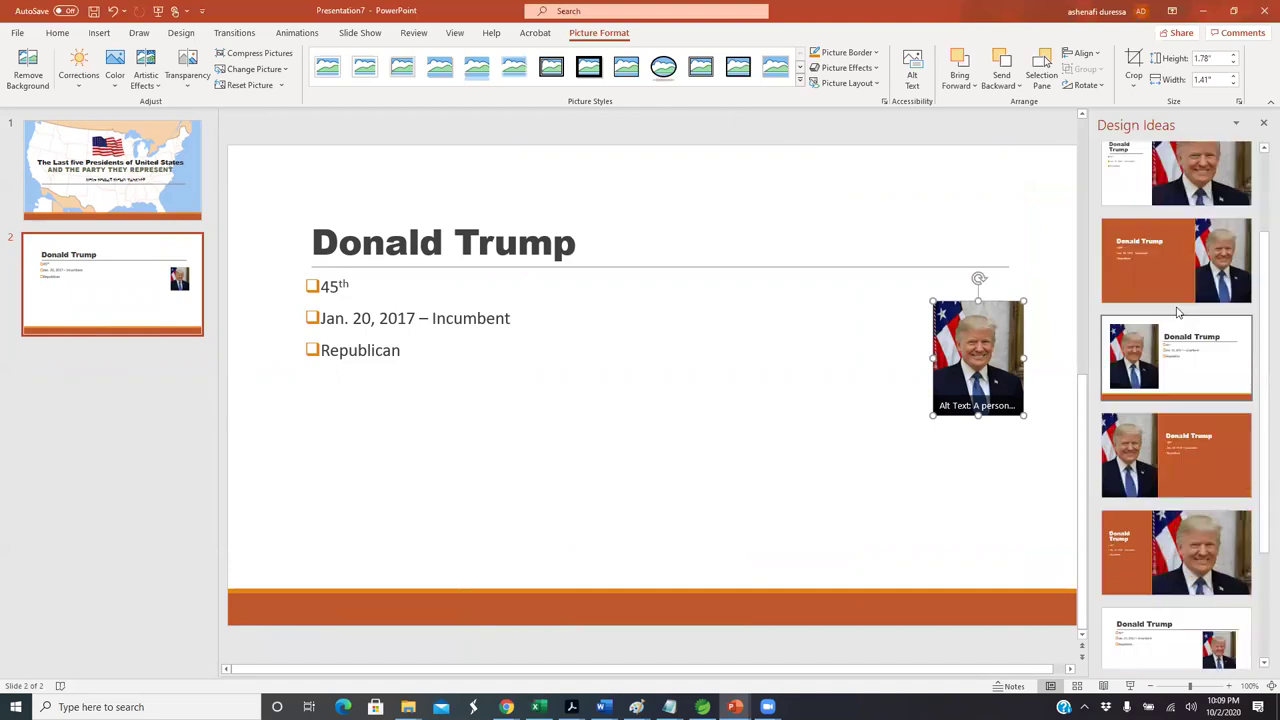
pyautogui.scroll(-3, 1178, 313)
pyautogui.scroll(1, 1176, 306)
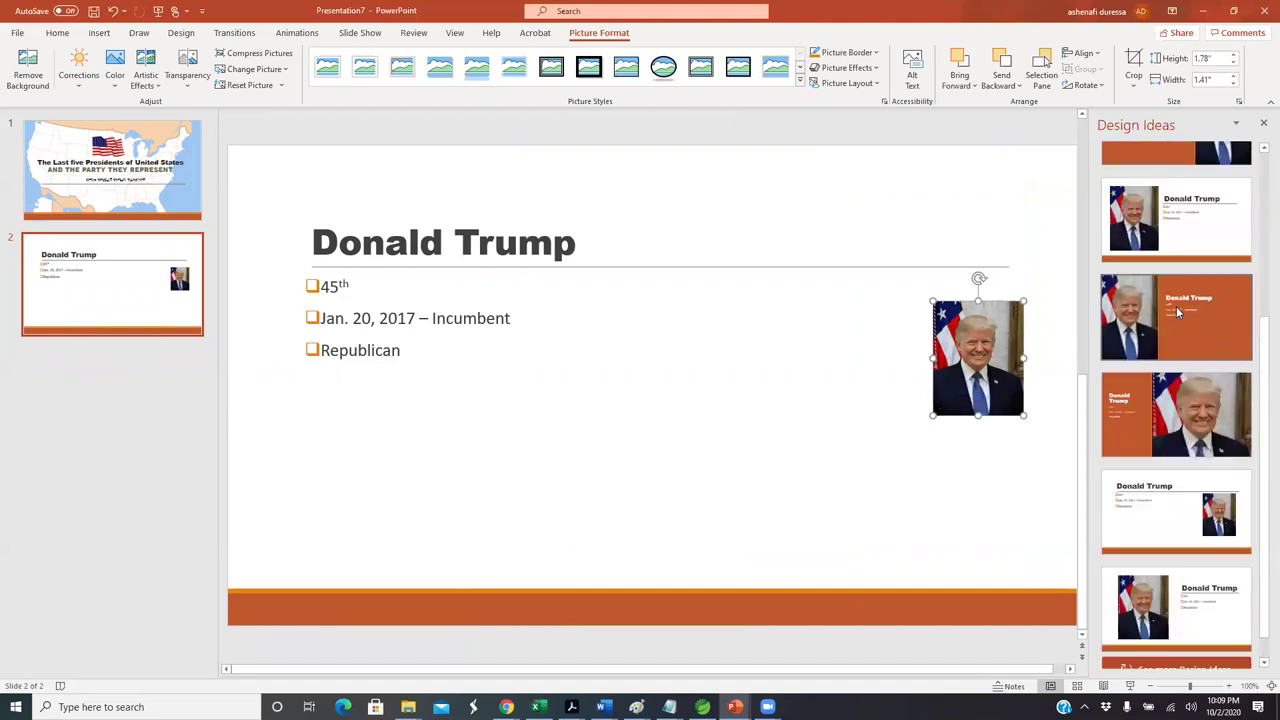
pyautogui.scroll(5, 1178, 313)
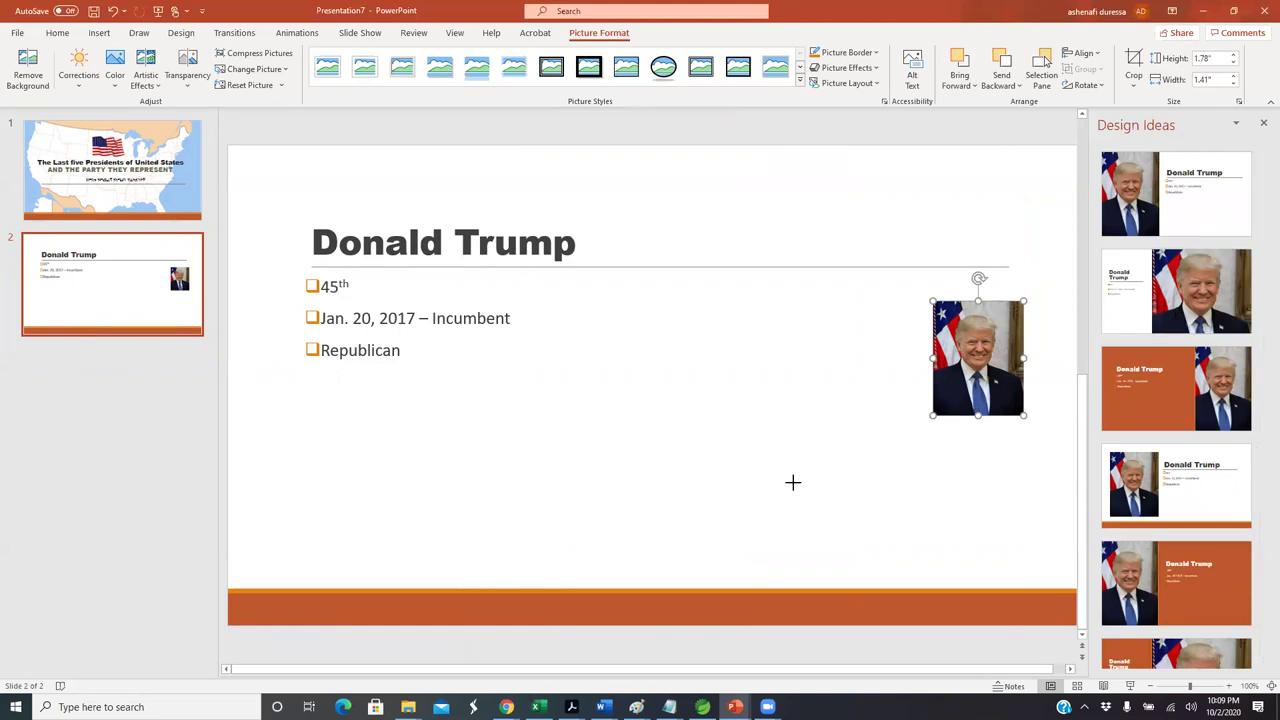
pyautogui.moveTo(940, 408); pyautogui.dragTo(791, 480)
pyautogui.moveTo(934, 343); pyautogui.dragTo(936, 348)
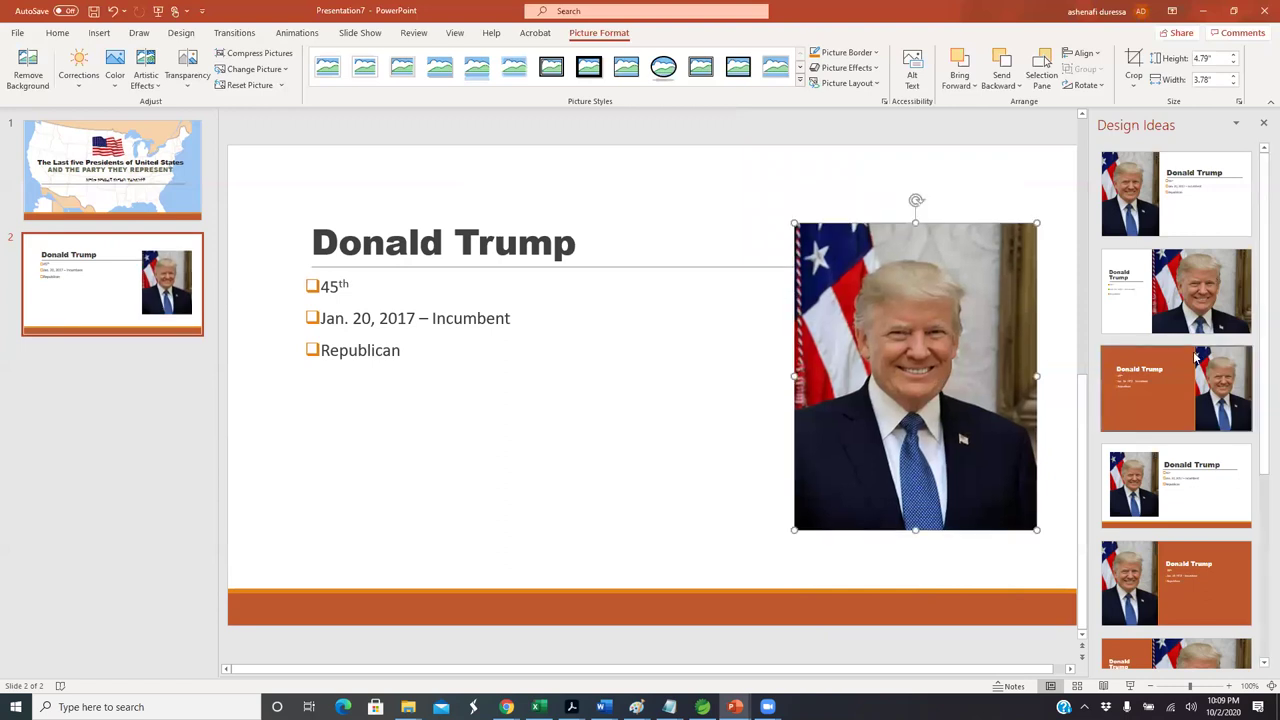
# - Apply the white Design Ideas layout with a large photo on the right
pyautogui.scroll(-1, 1195, 360)
pyautogui.scroll(-1, 1208, 313)
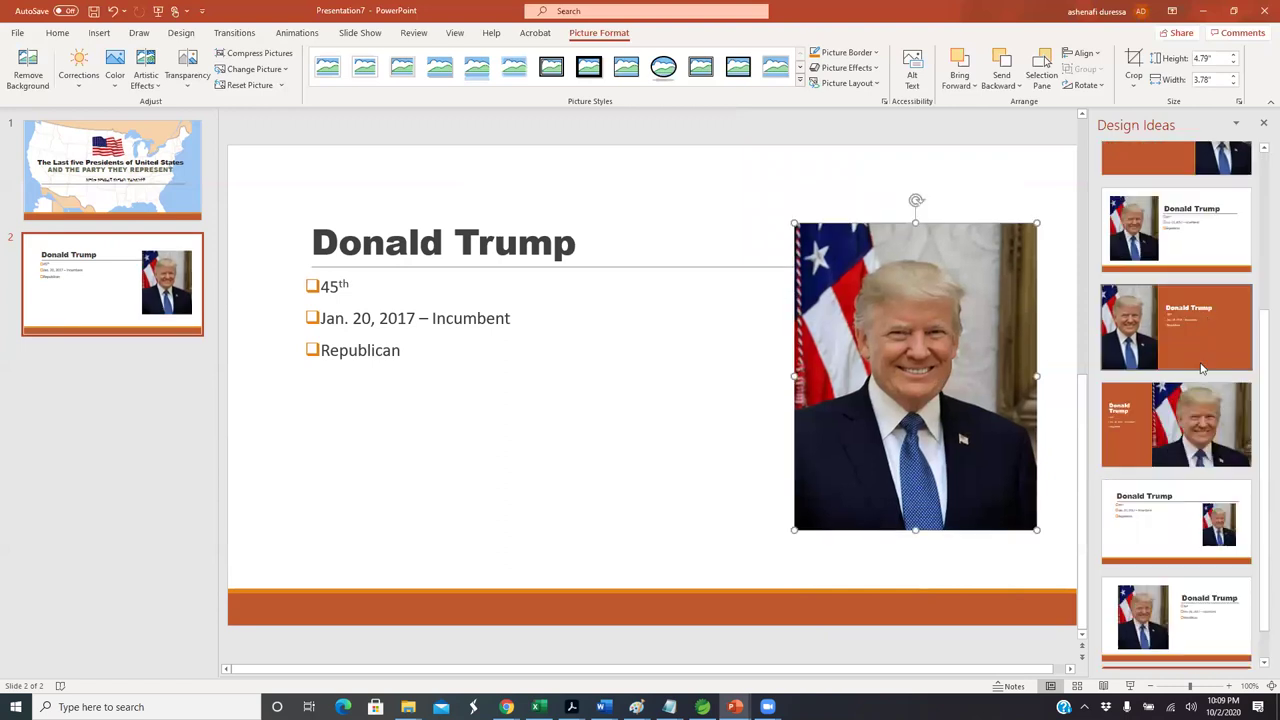
pyautogui.scroll(-1, 1202, 308)
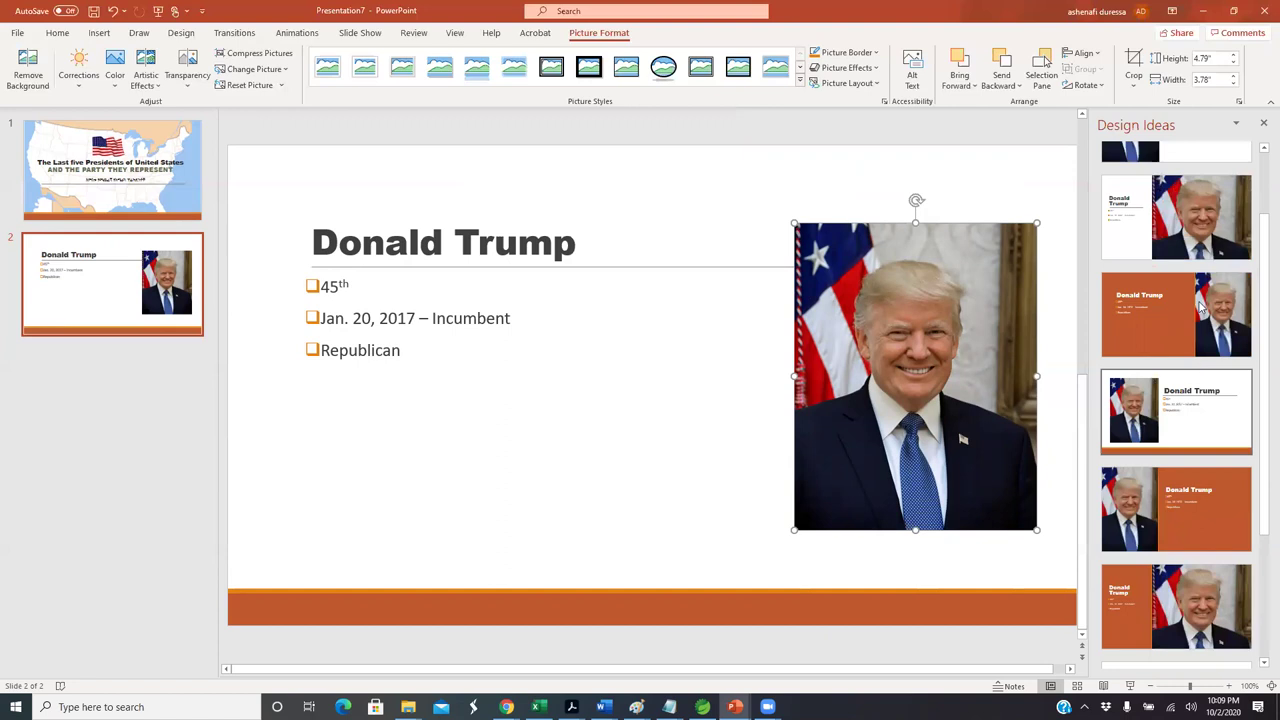
pyautogui.click(1203, 308)
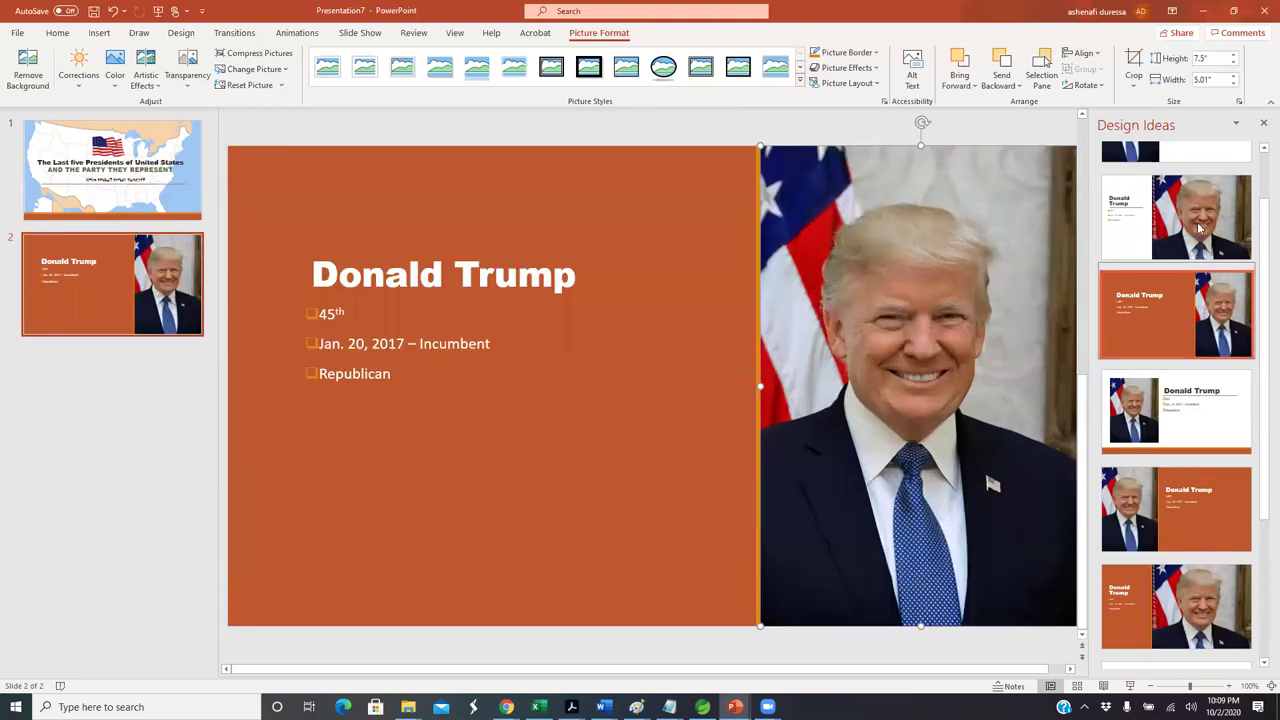
pyautogui.click(1203, 228)
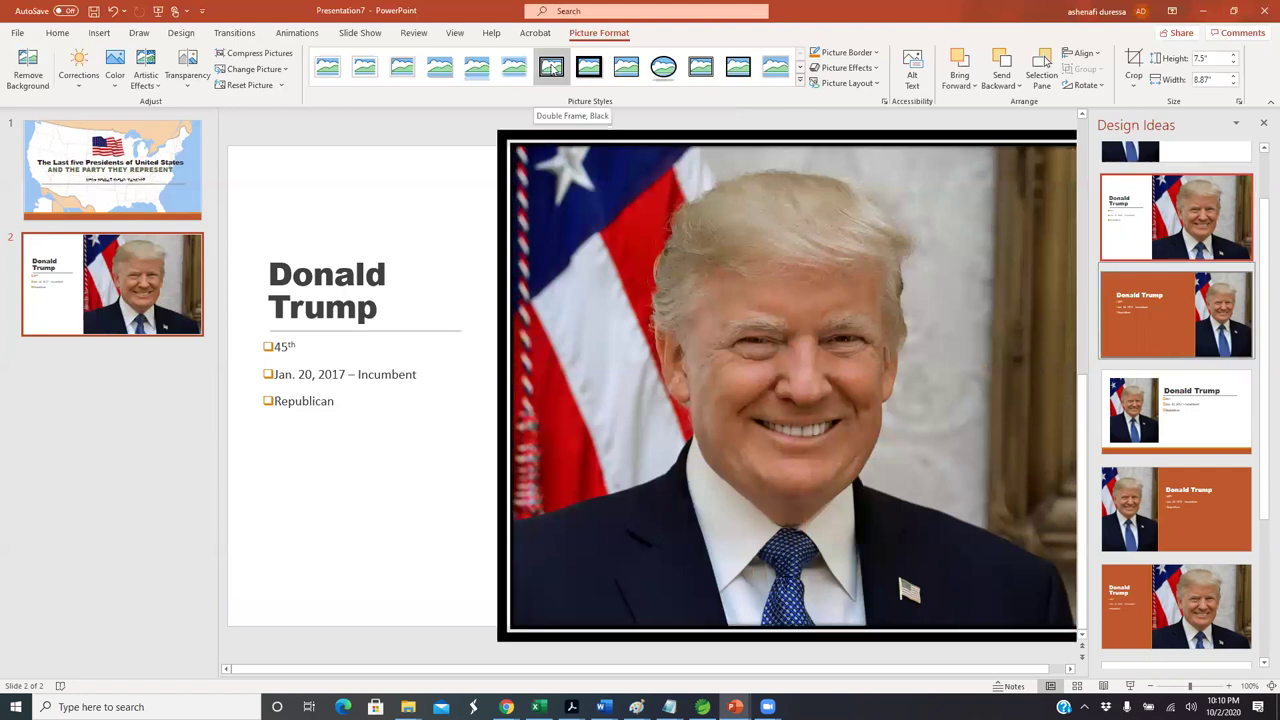
# - Give the portrait the Double Frame, Black picture style
pyautogui.click(588, 68)
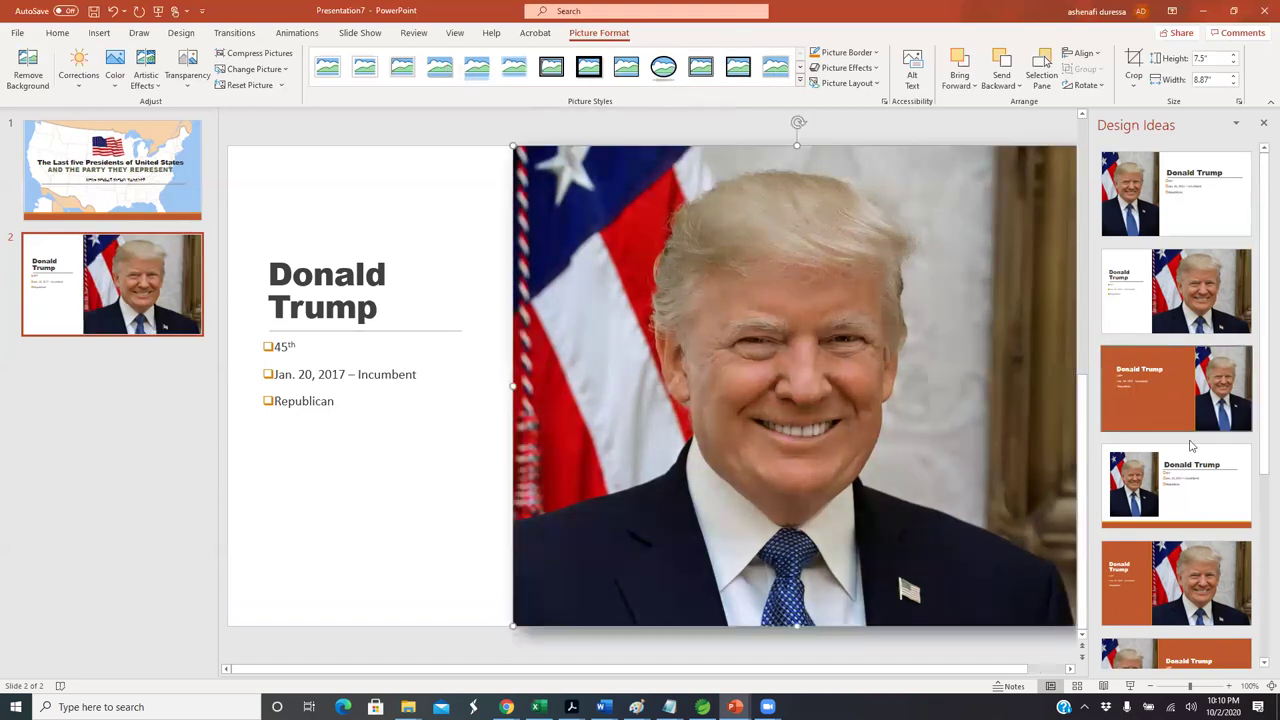
pyautogui.scroll(-5, 1212, 462)
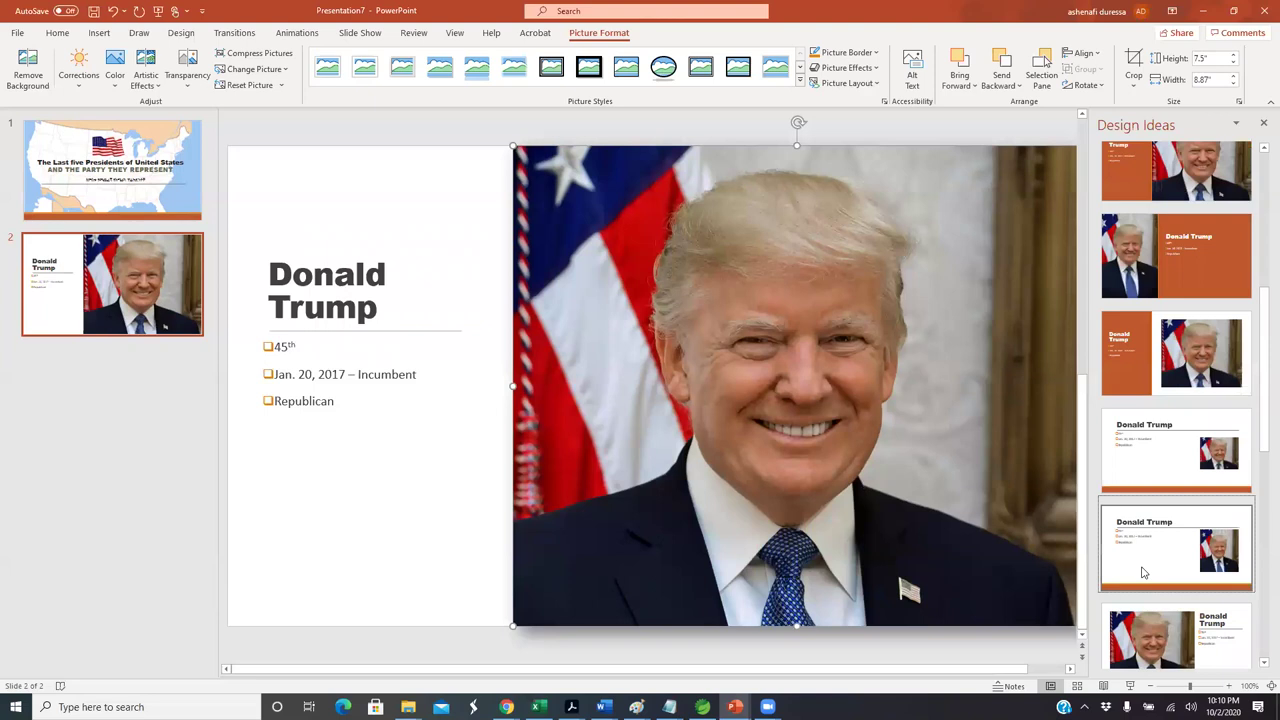
pyautogui.scroll(-2, 1144, 573)
pyautogui.scroll(-2, 1144, 572)
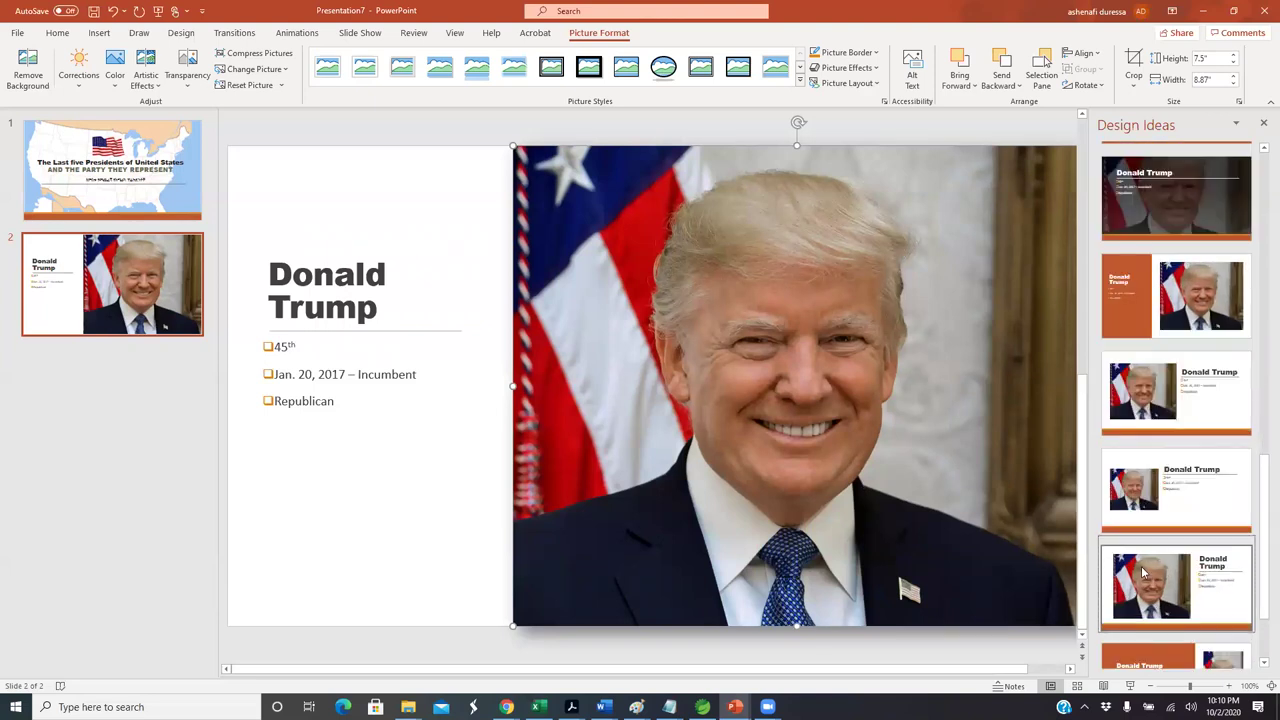
pyautogui.scroll(-1, 1144, 572)
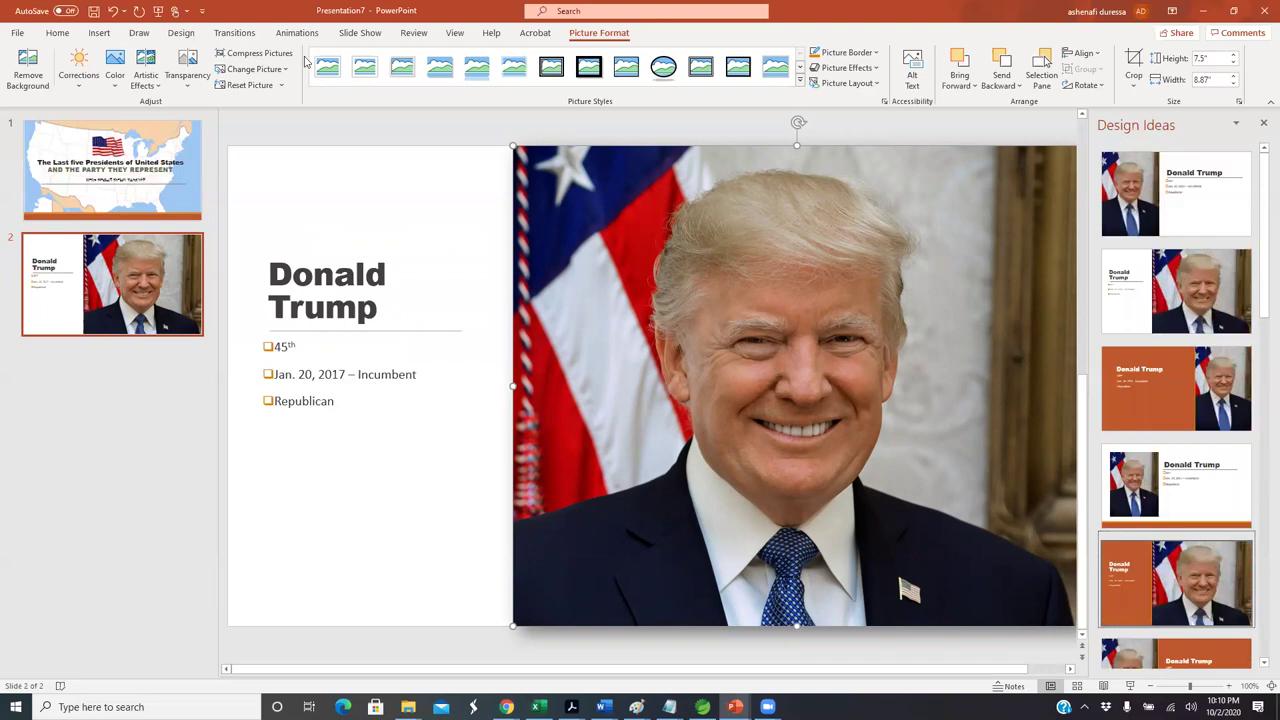
pyautogui.click(181, 32)
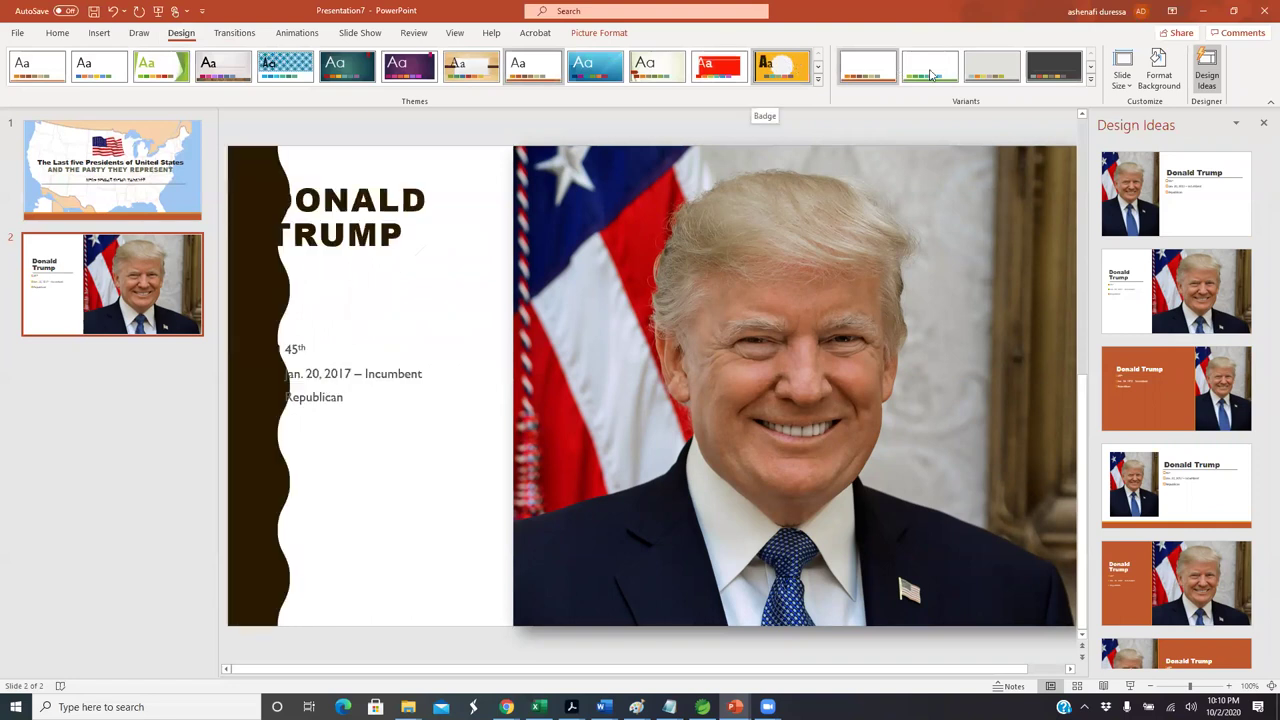
# - Try theme variants, then apply the Wisp theme with its wood-floor band to the deck
pyautogui.click(1091, 84)
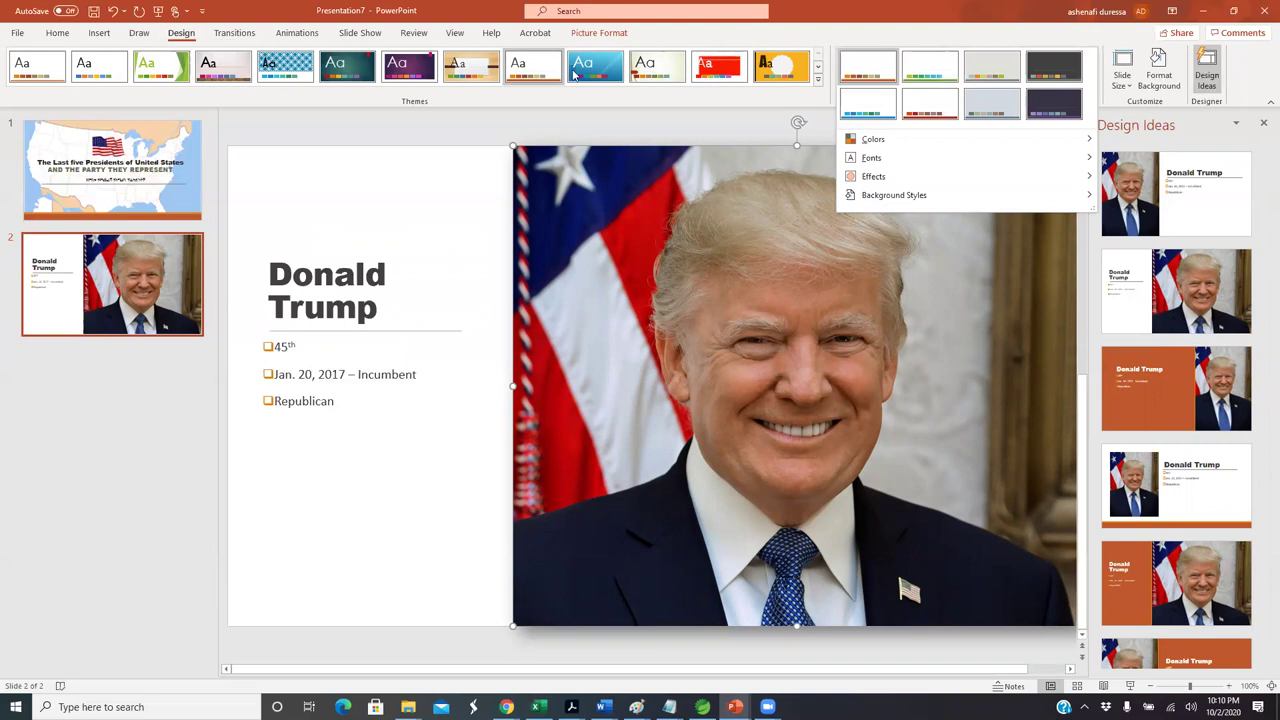
pyautogui.click(575, 75)
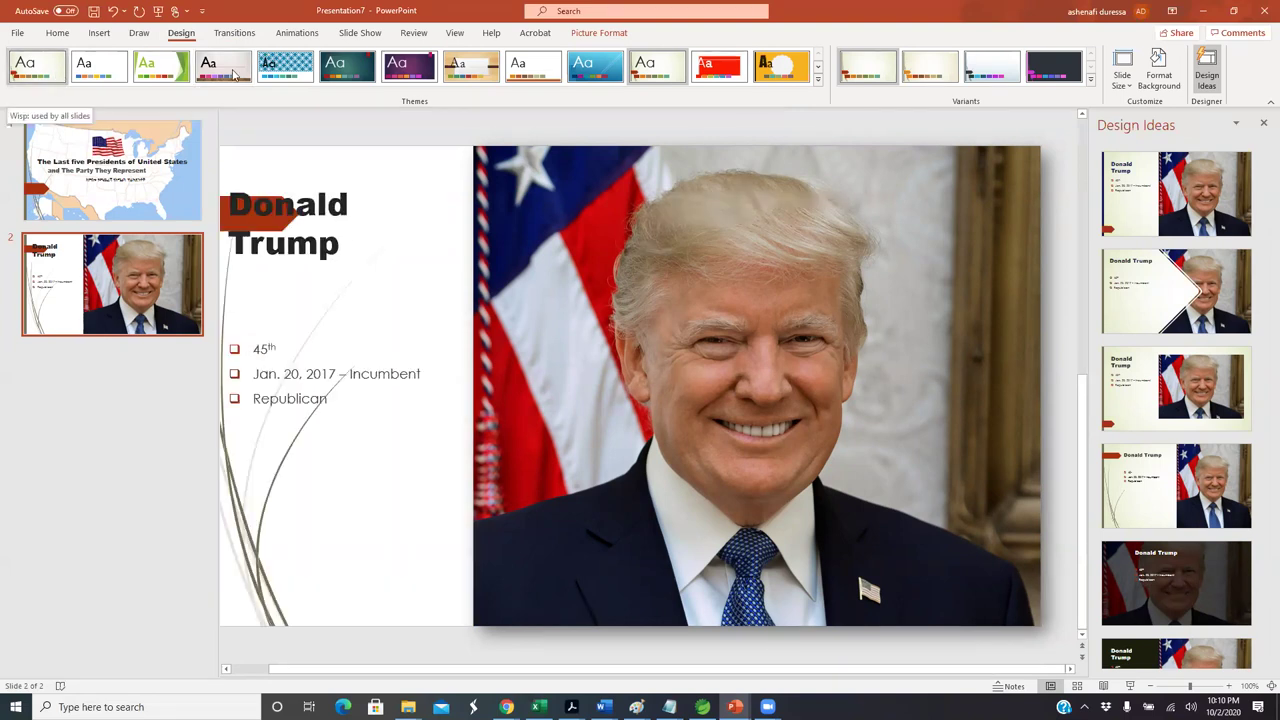
pyautogui.click(233, 75)
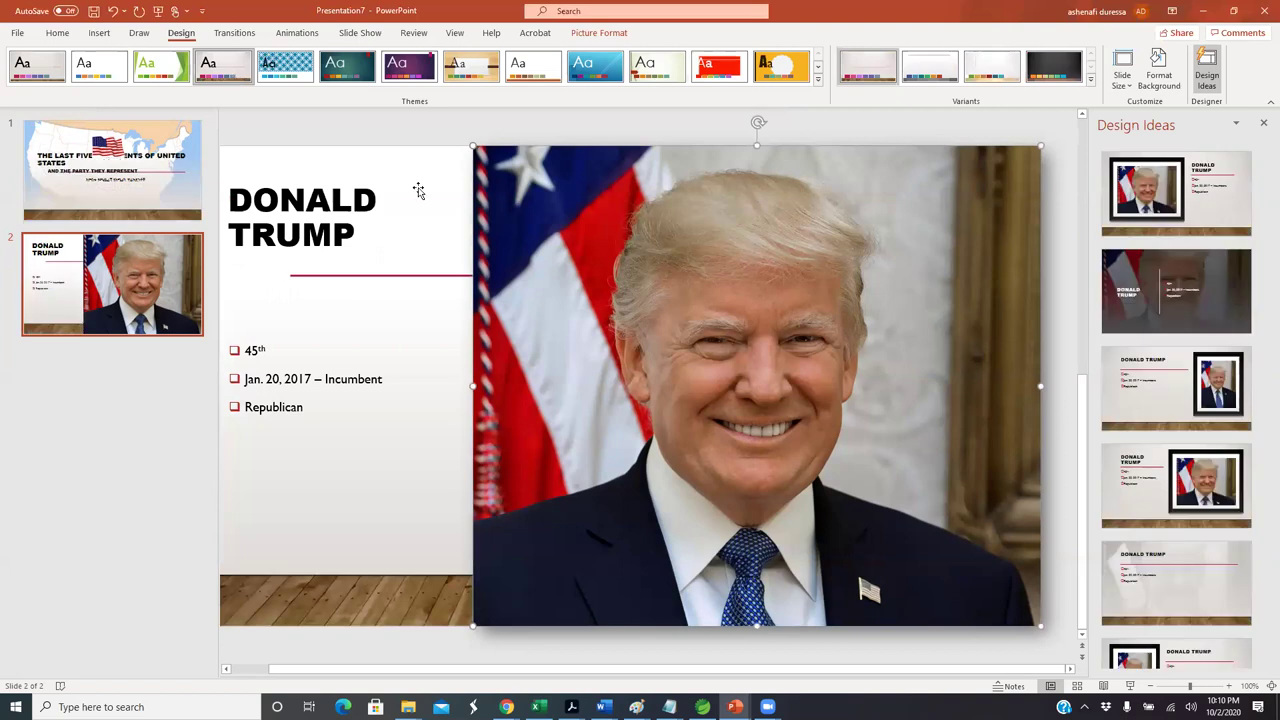
# - Apply the Design Idea with a framed portrait and the title and facts on the right
pyautogui.scroll(-1, 1198, 418)
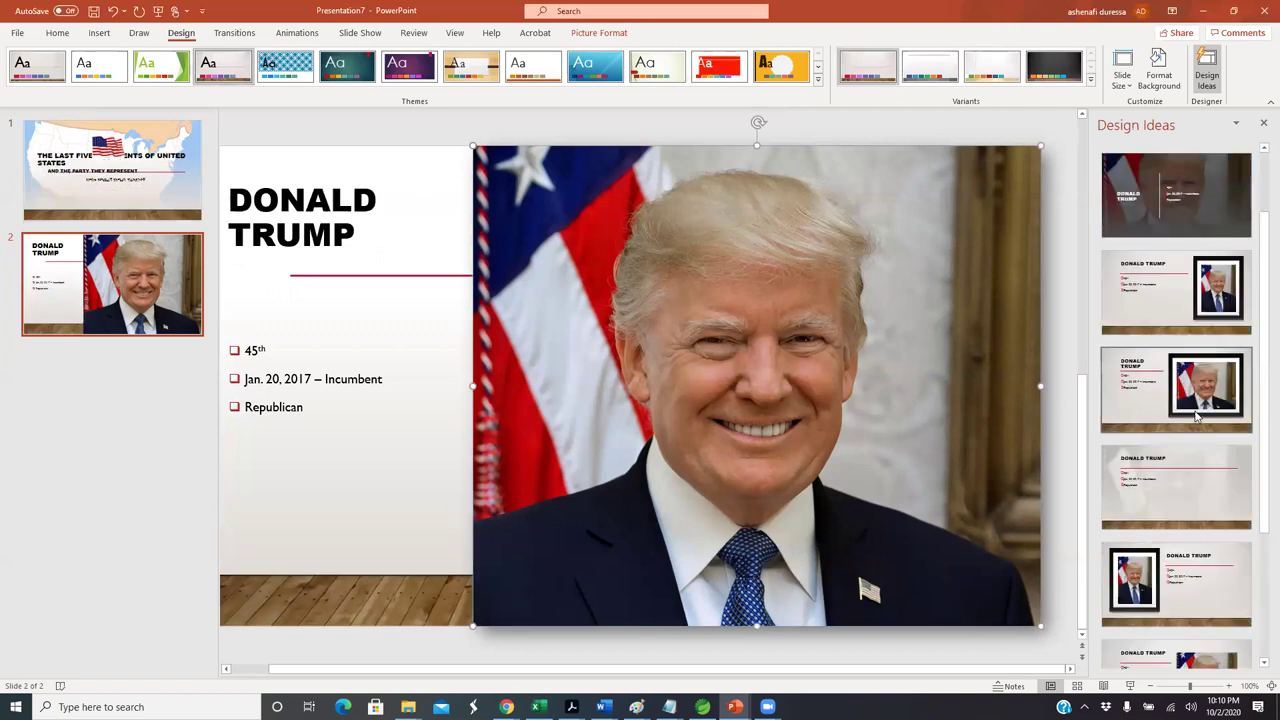
pyautogui.scroll(1, 1190, 303)
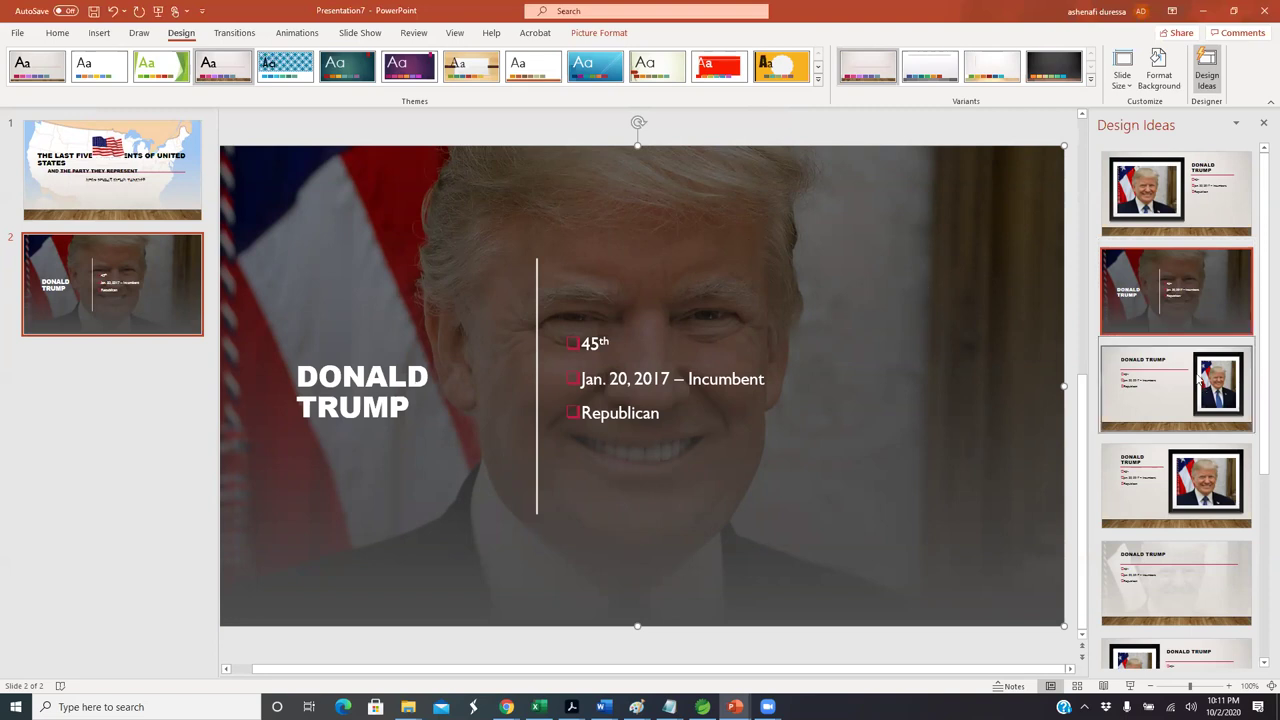
pyautogui.scroll(-3, 1200, 375)
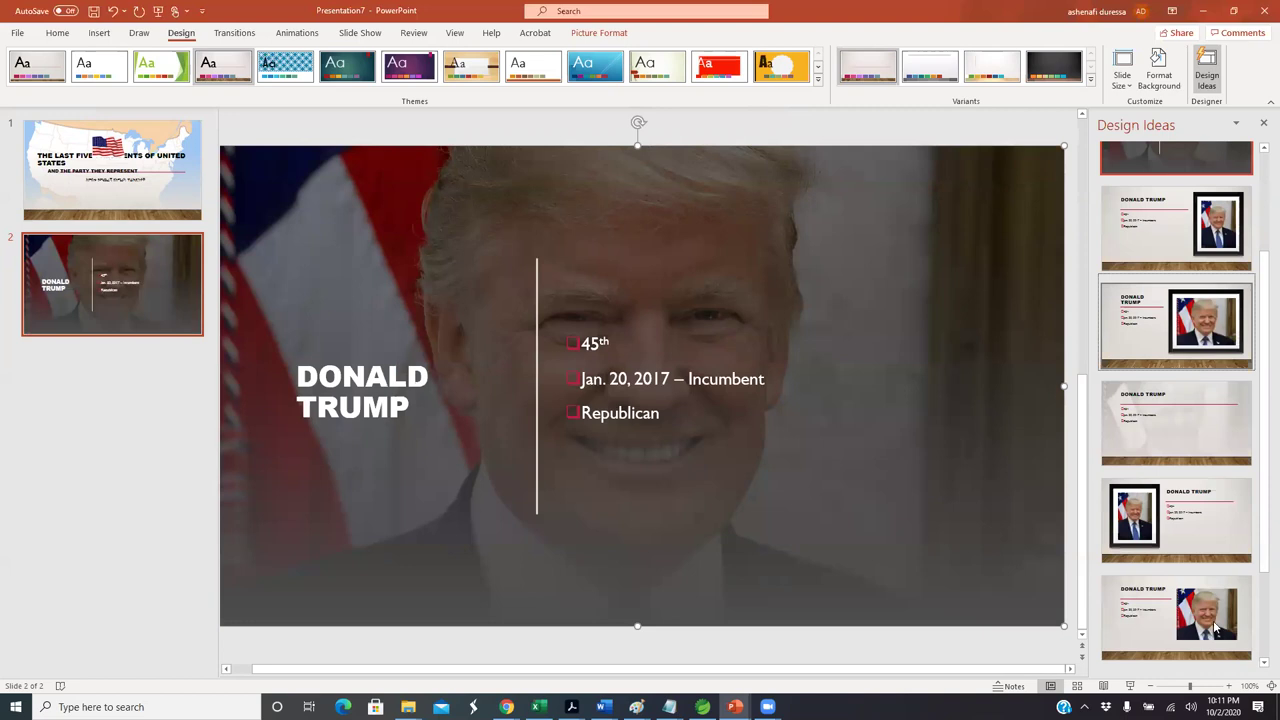
pyautogui.scroll(-3, 1215, 630)
pyautogui.click(1192, 634)
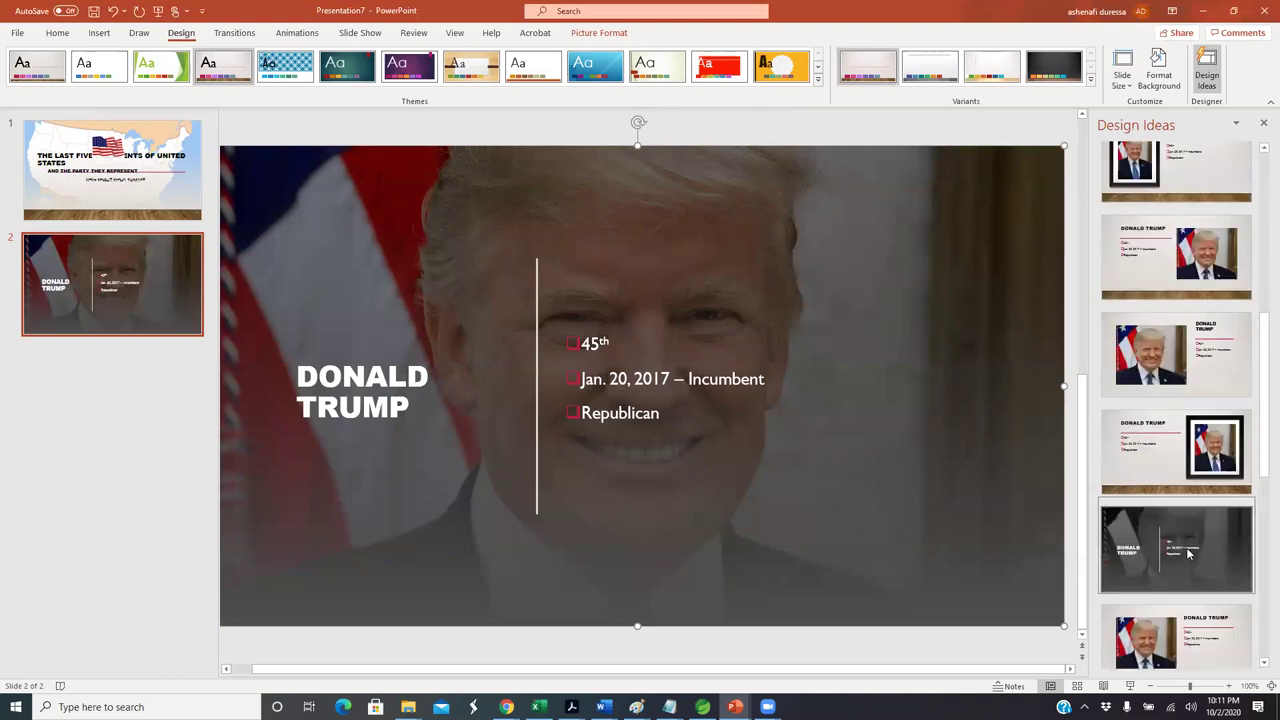
pyautogui.scroll(-5, 1189, 555)
pyautogui.scroll(-3, 1188, 554)
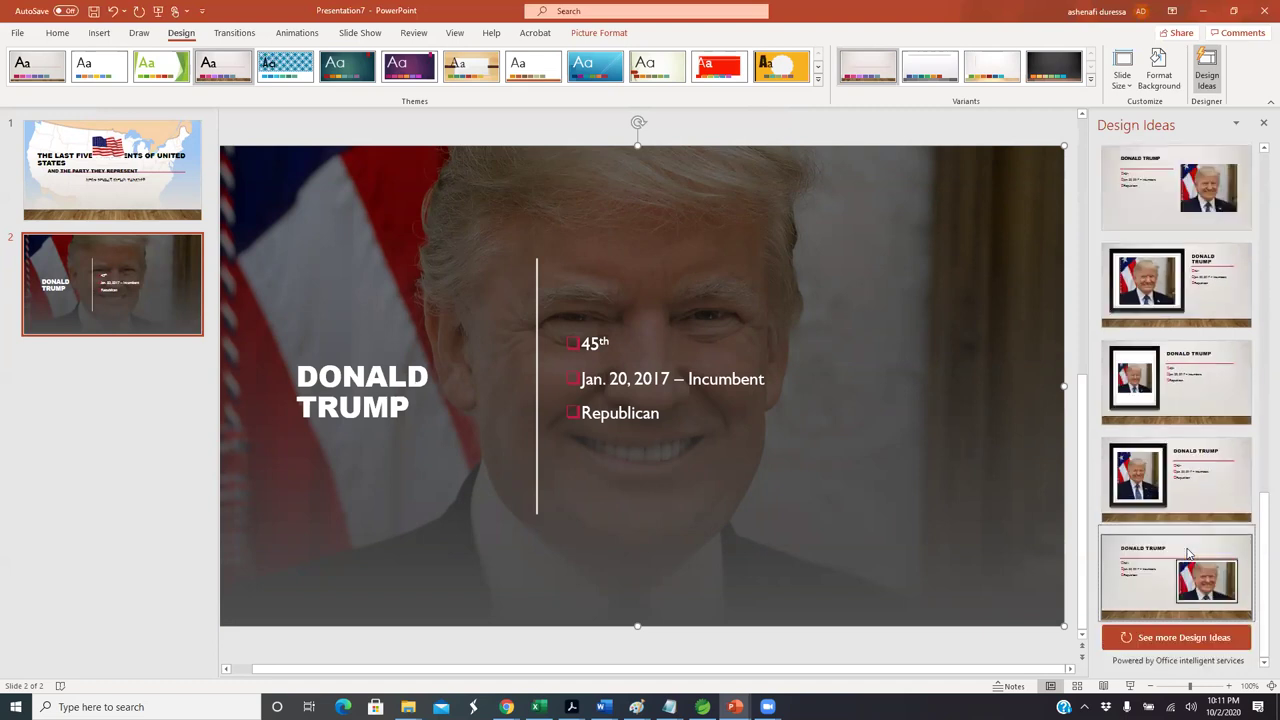
pyautogui.scroll(5, 1190, 545)
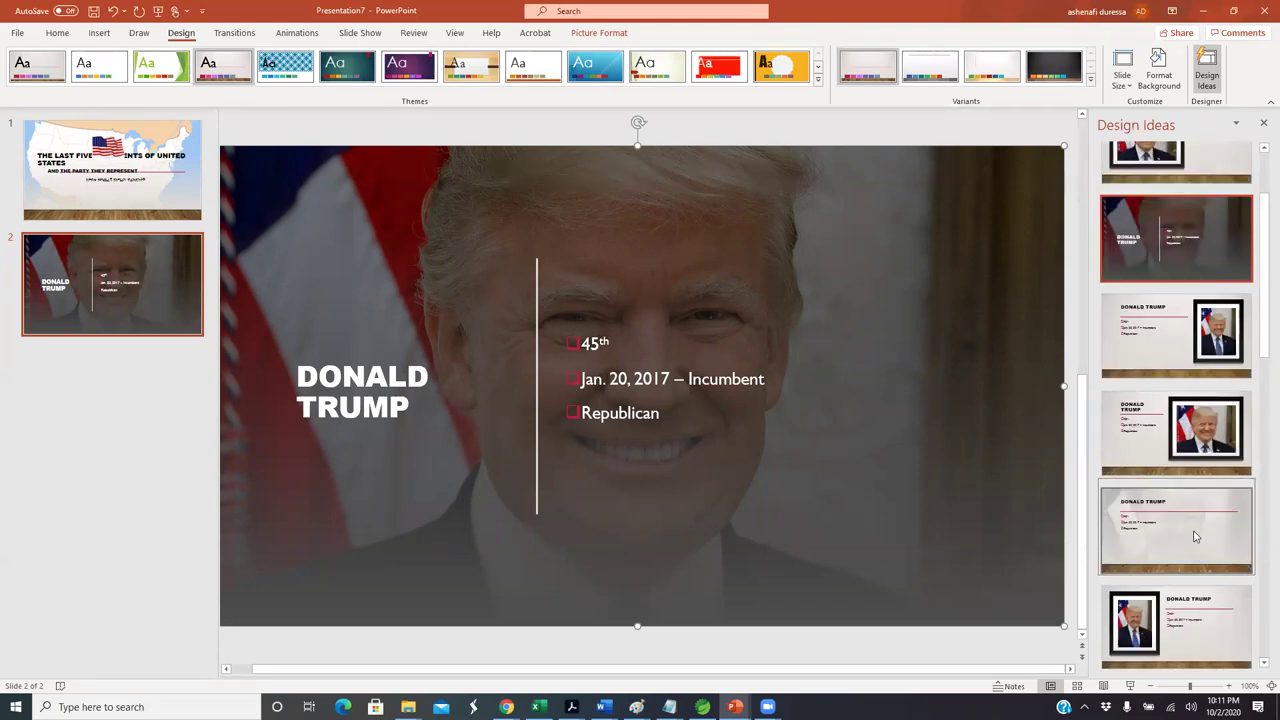
pyautogui.scroll(1, 1193, 537)
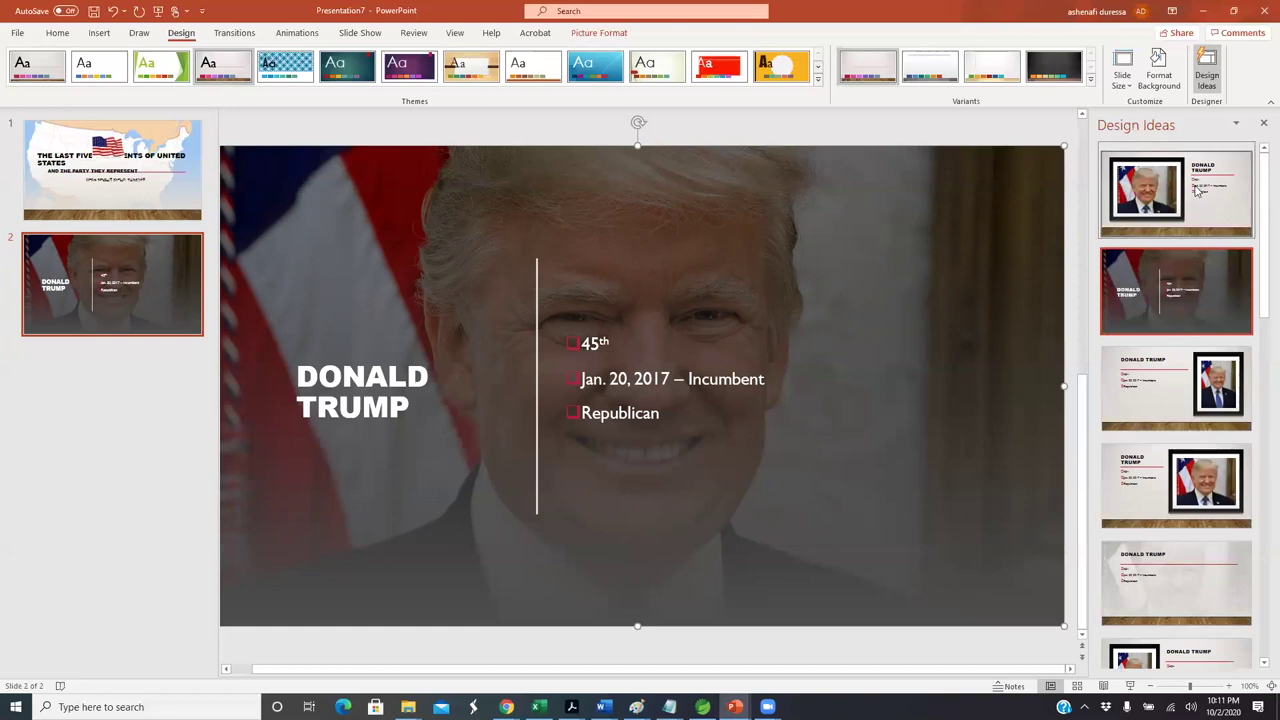
pyautogui.click(1203, 192)
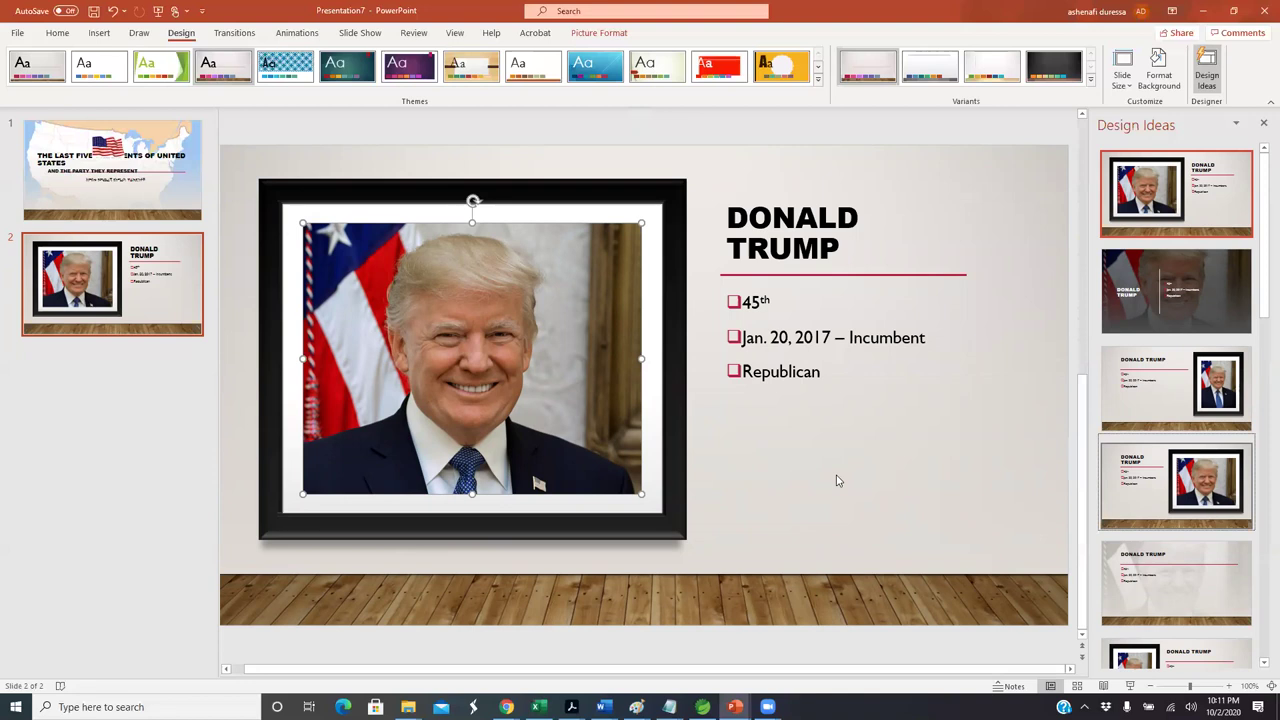
# - Widen the DONALD TRUMP title to fit one line and nudge it toward the red rule
pyautogui.press('Escape')
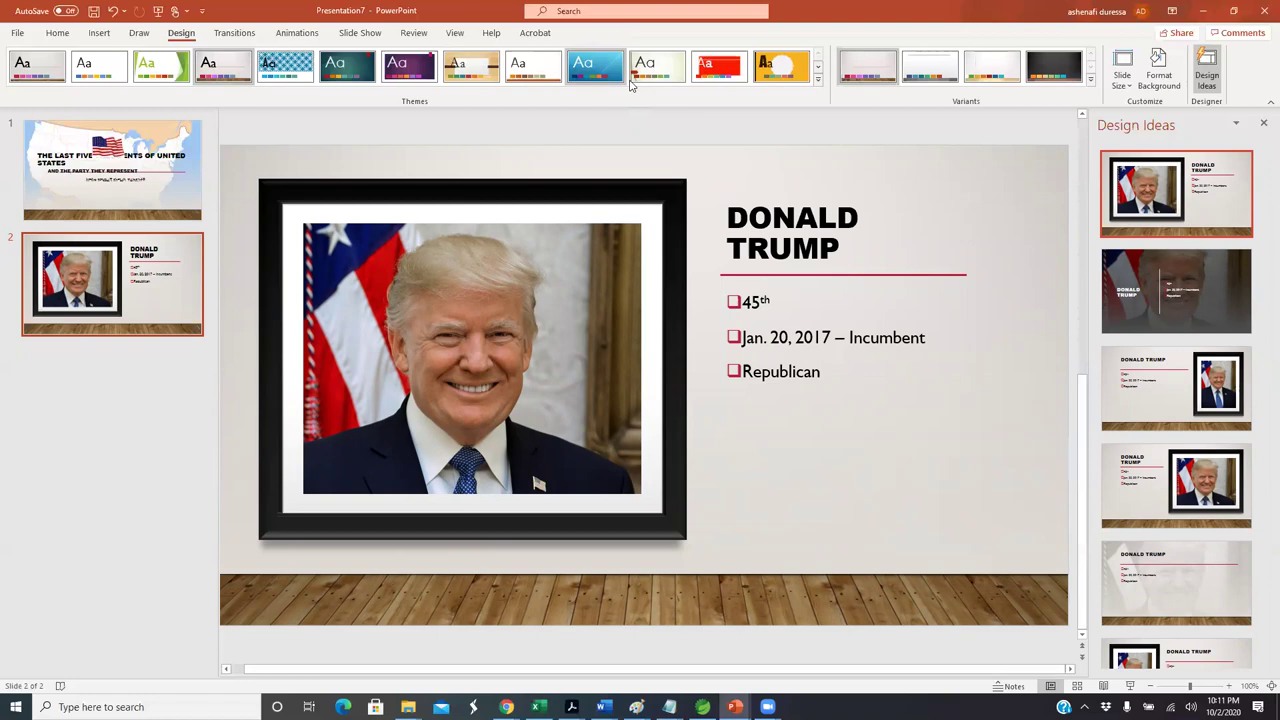
pyautogui.press('F5')
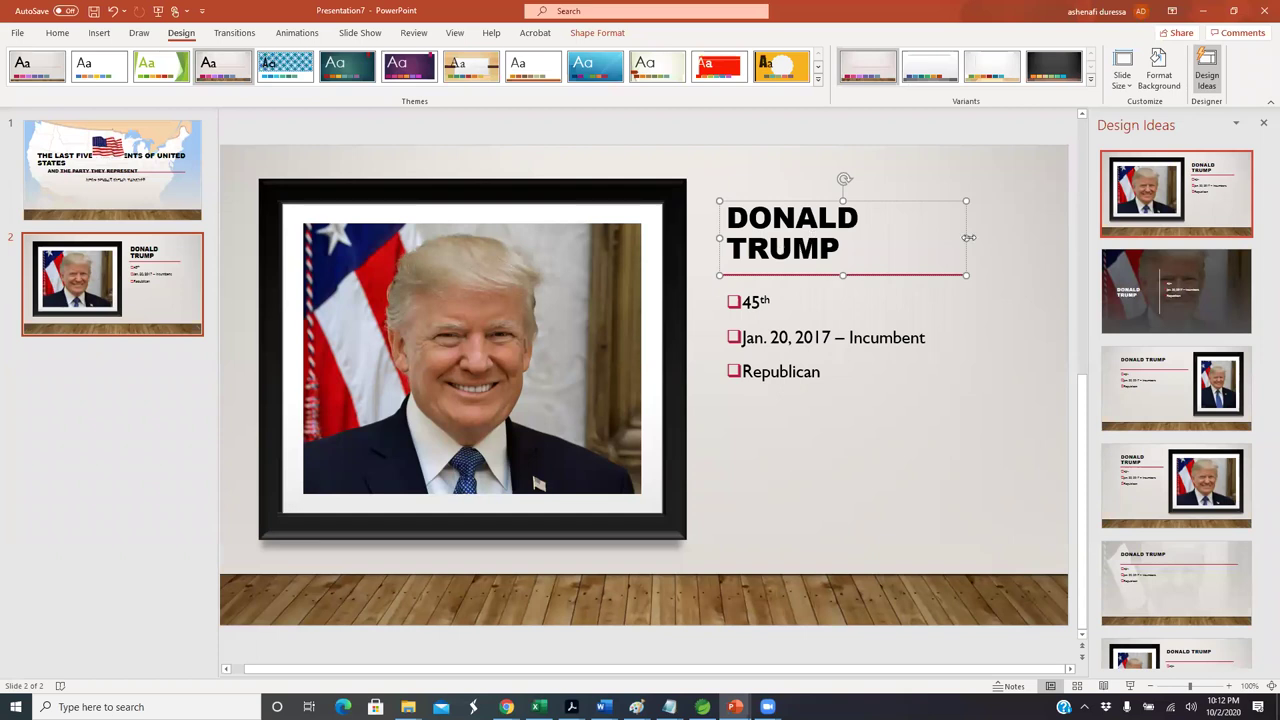
pyautogui.click(1046, 238)
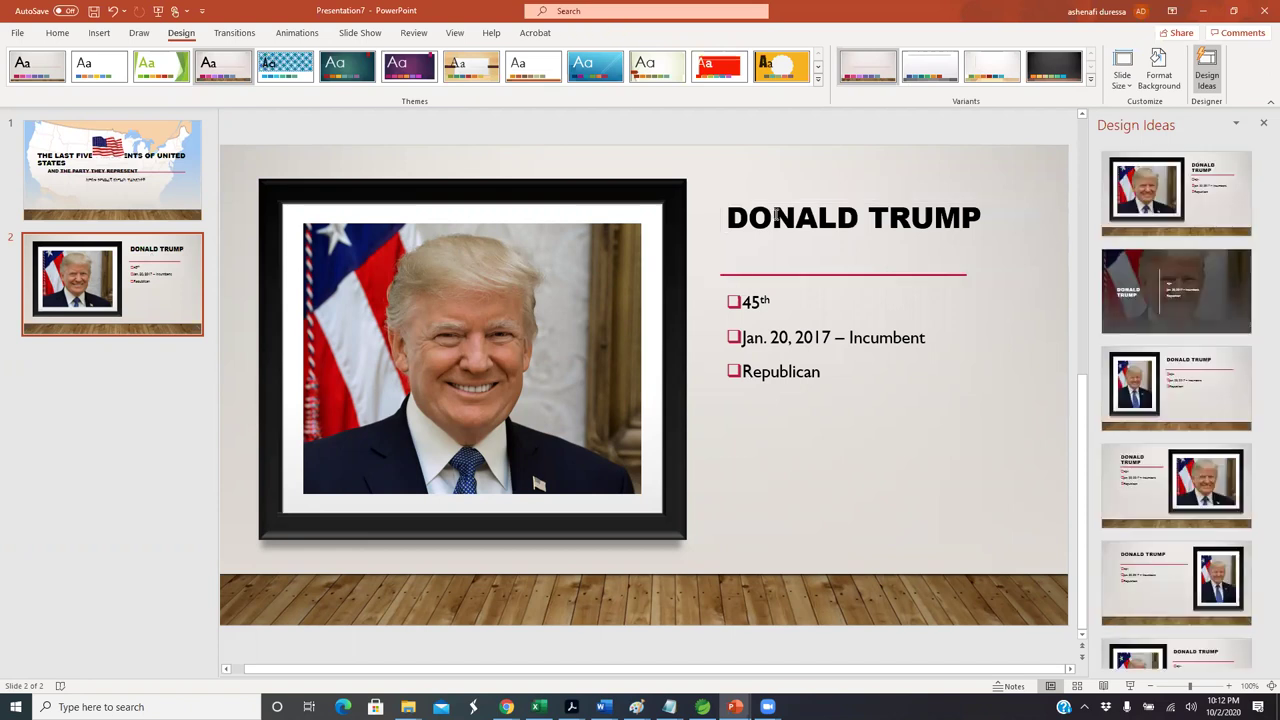
pyautogui.click(776, 215)
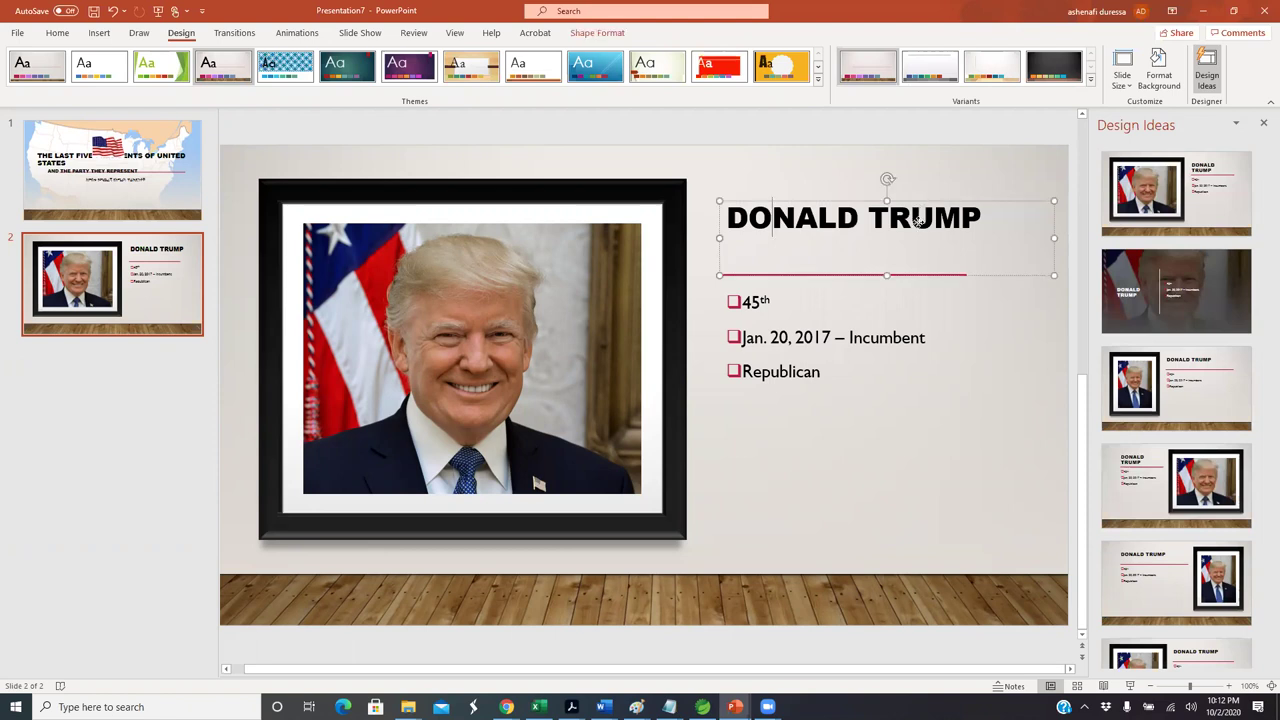
pyautogui.moveTo(917, 222); pyautogui.dragTo(907, 244)
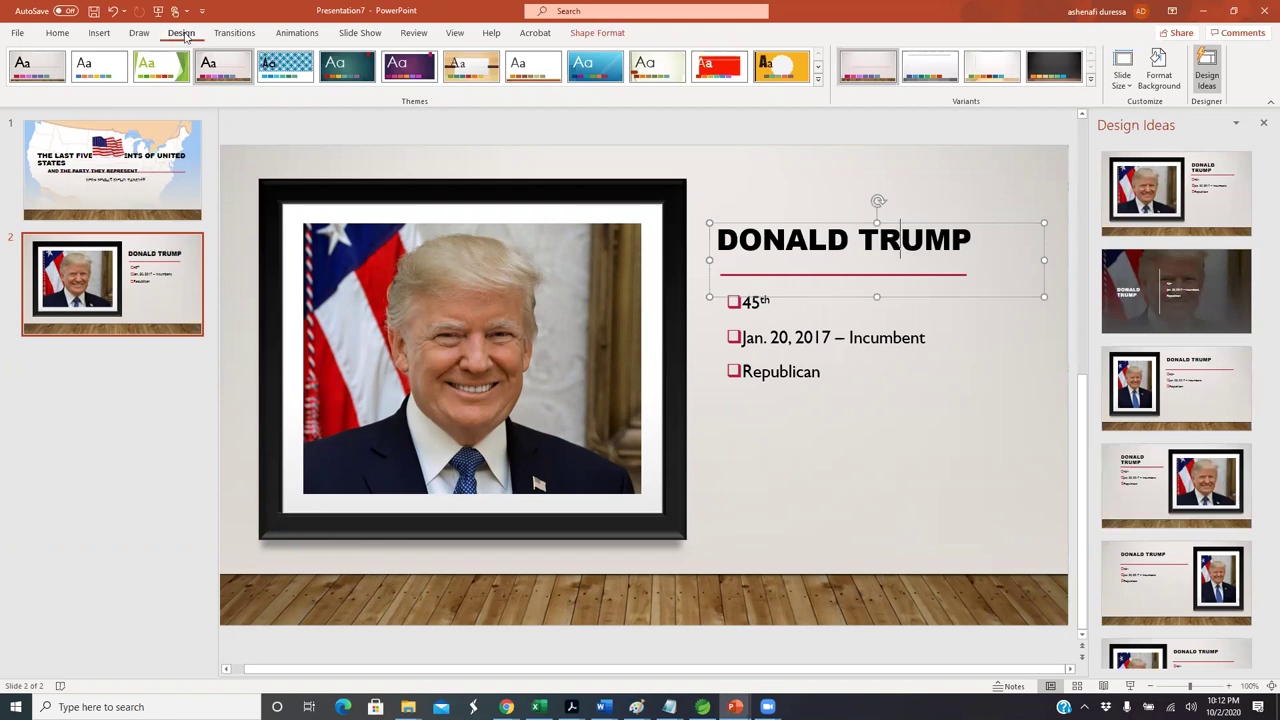
pyautogui.click(284, 35)
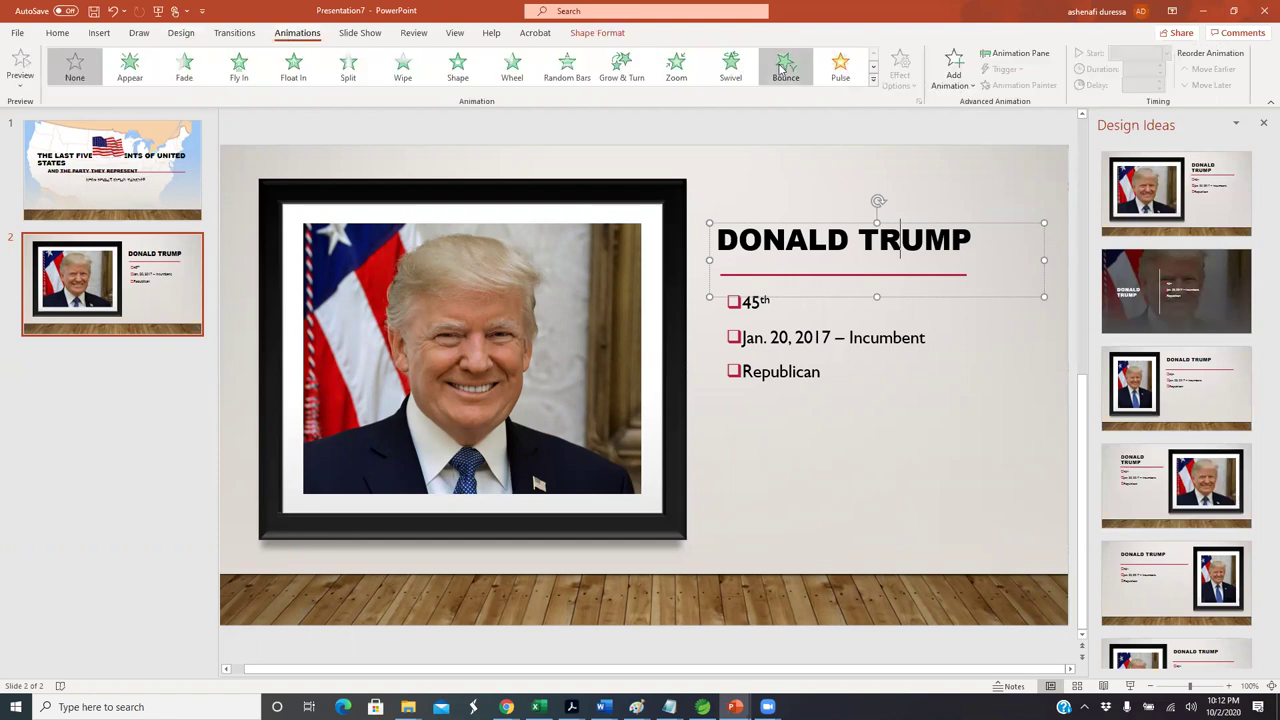
# - Give the title a Bounce entrance and the three facts Float In, then show the Animation Pane
pyautogui.click(783, 68)
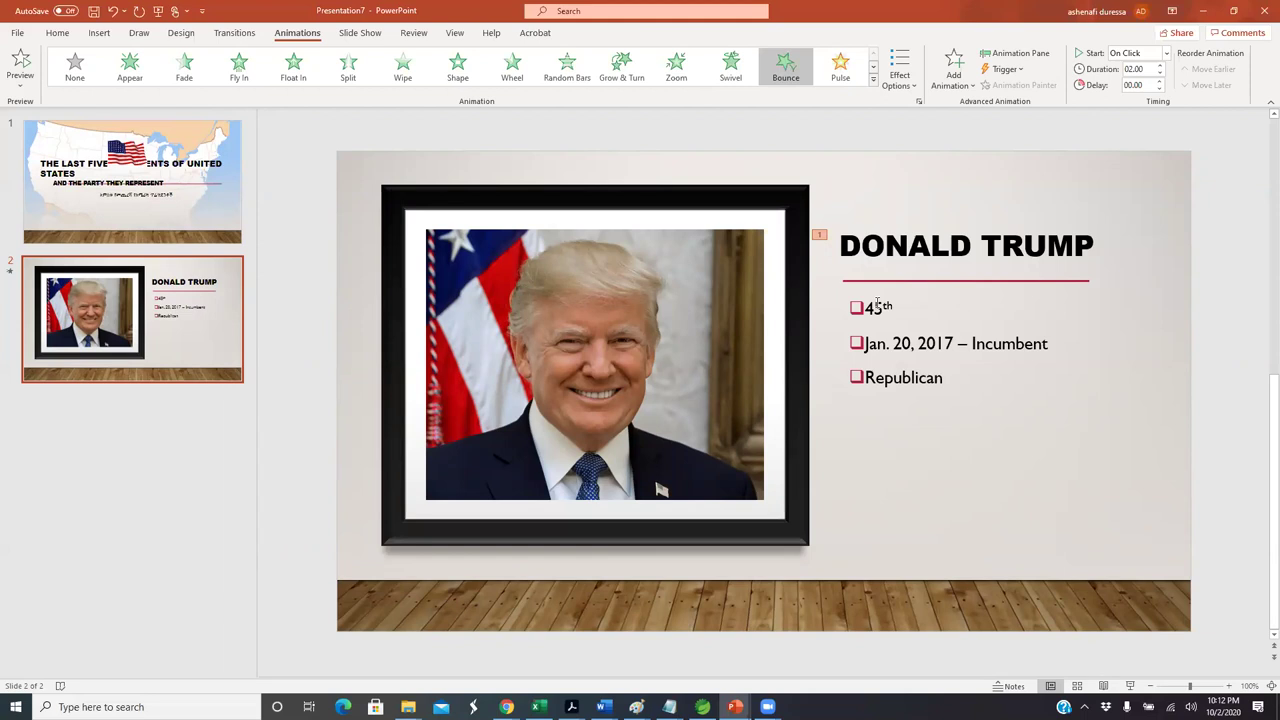
pyautogui.click(877, 305)
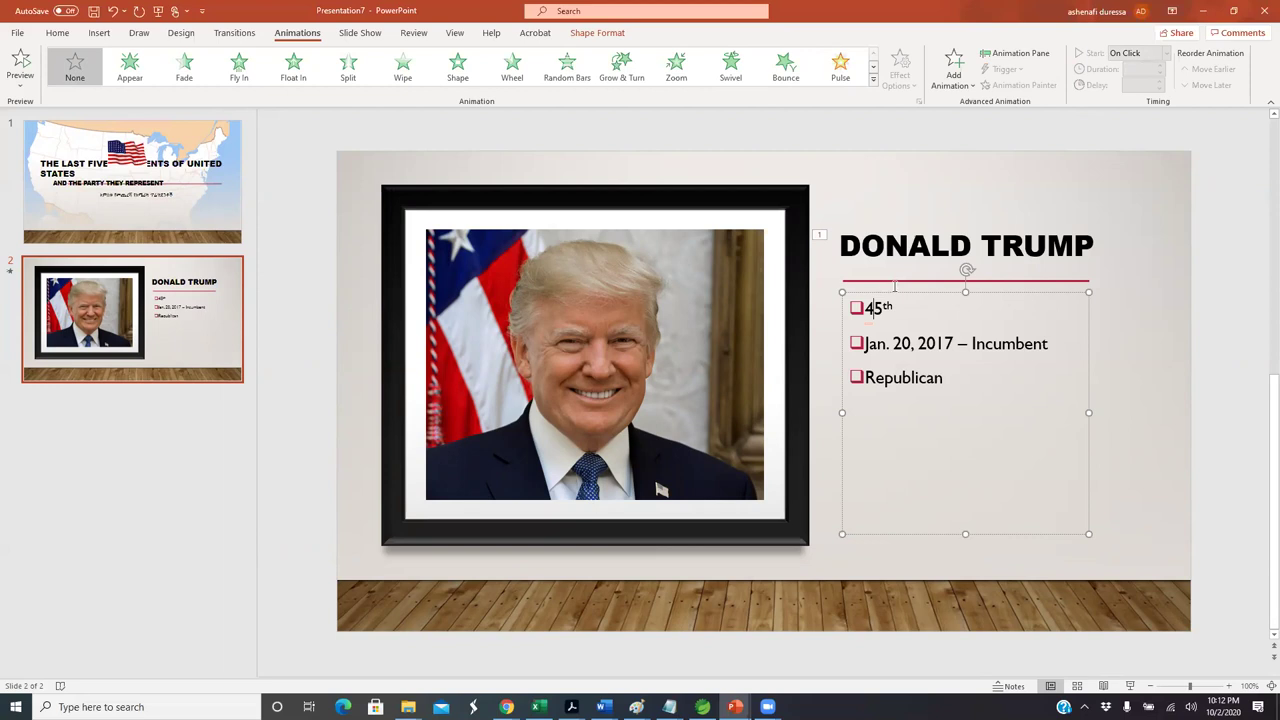
pyautogui.click(294, 78)
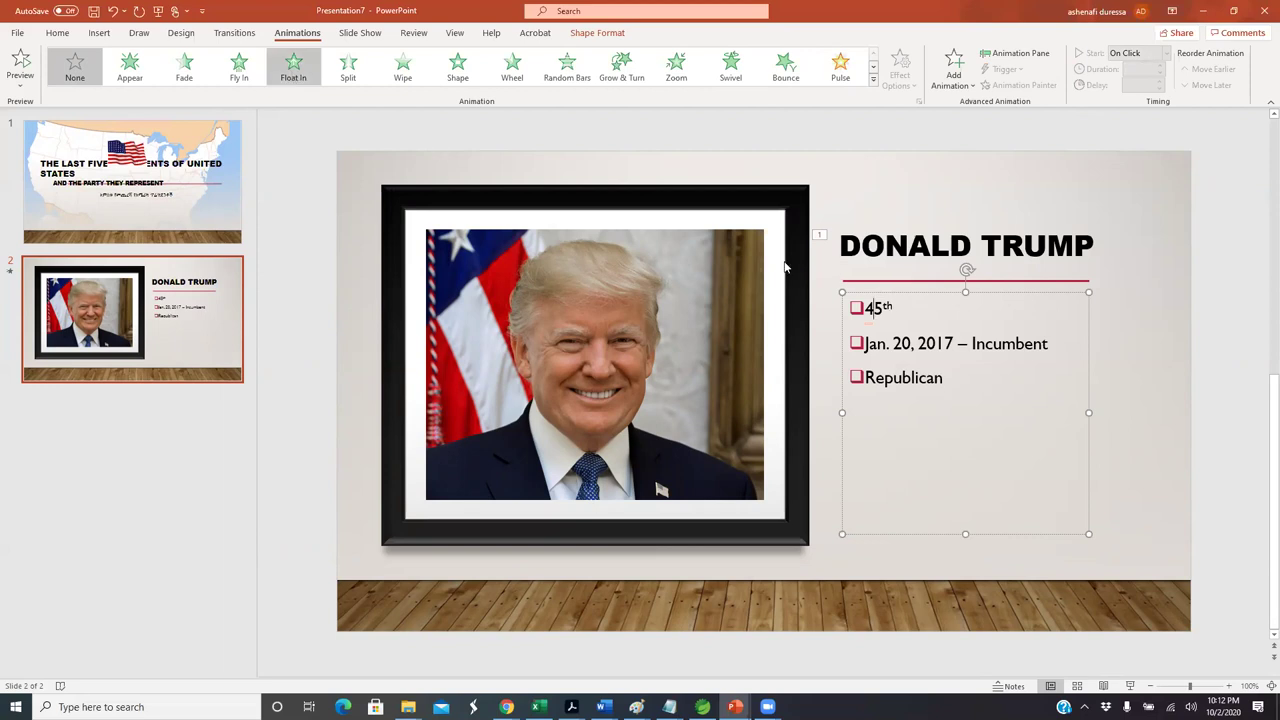
pyautogui.click(294, 78)
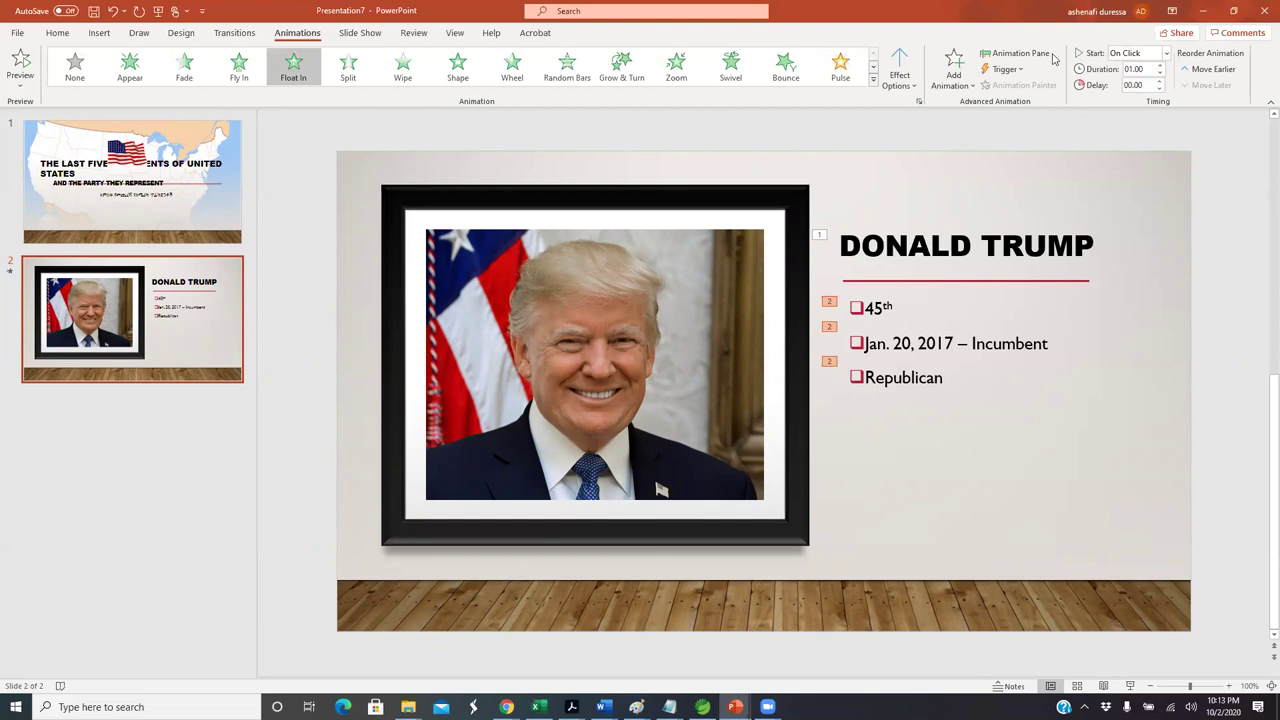
pyautogui.click(1018, 53)
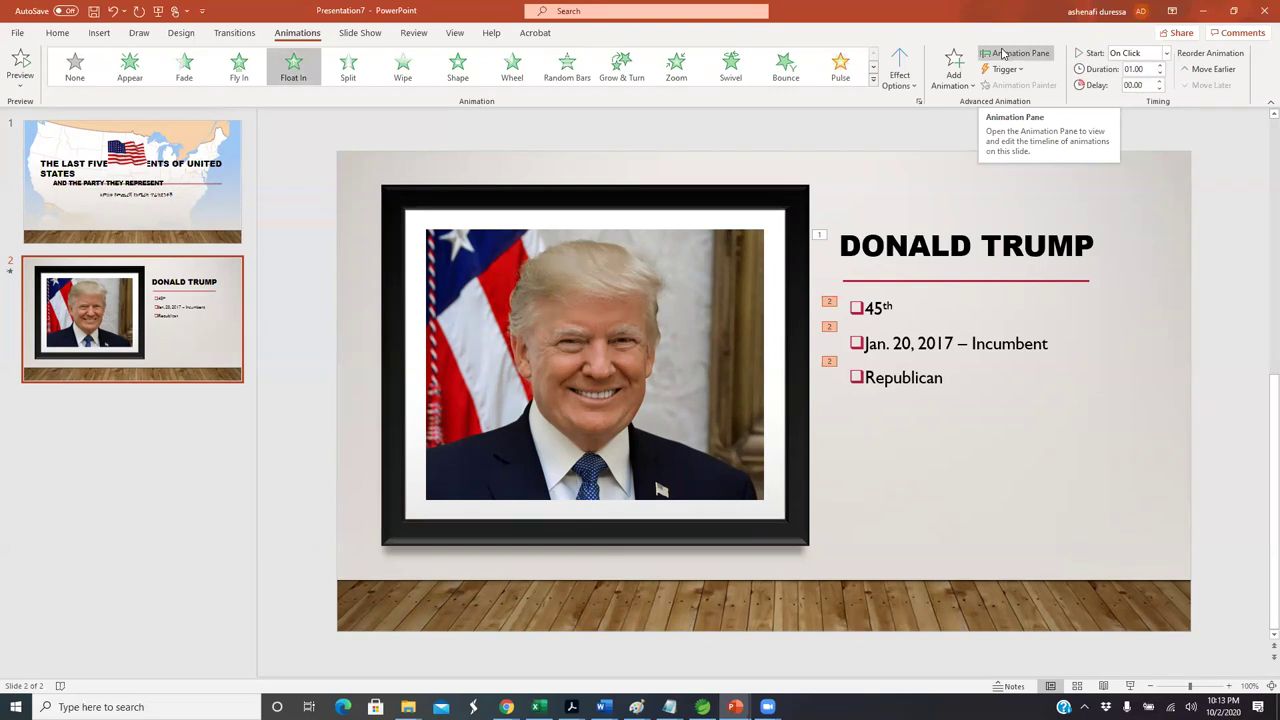
pyautogui.click(1003, 53)
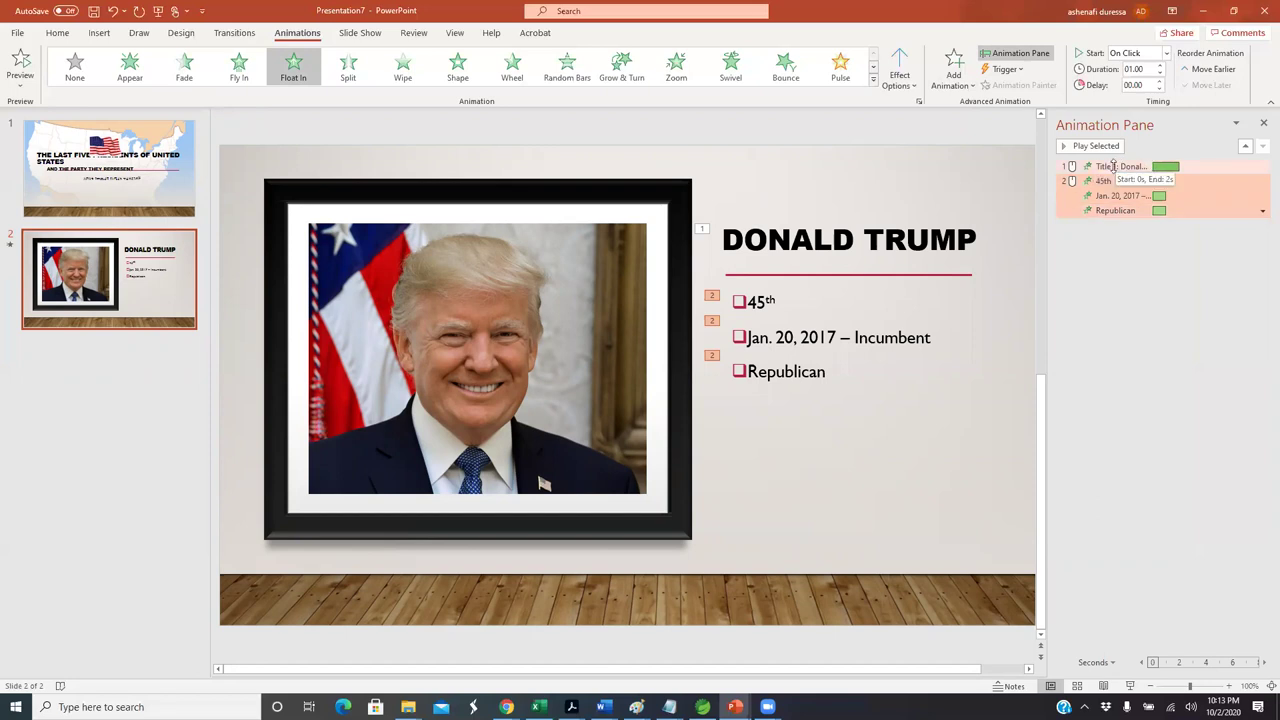
pyautogui.click(1113, 166)
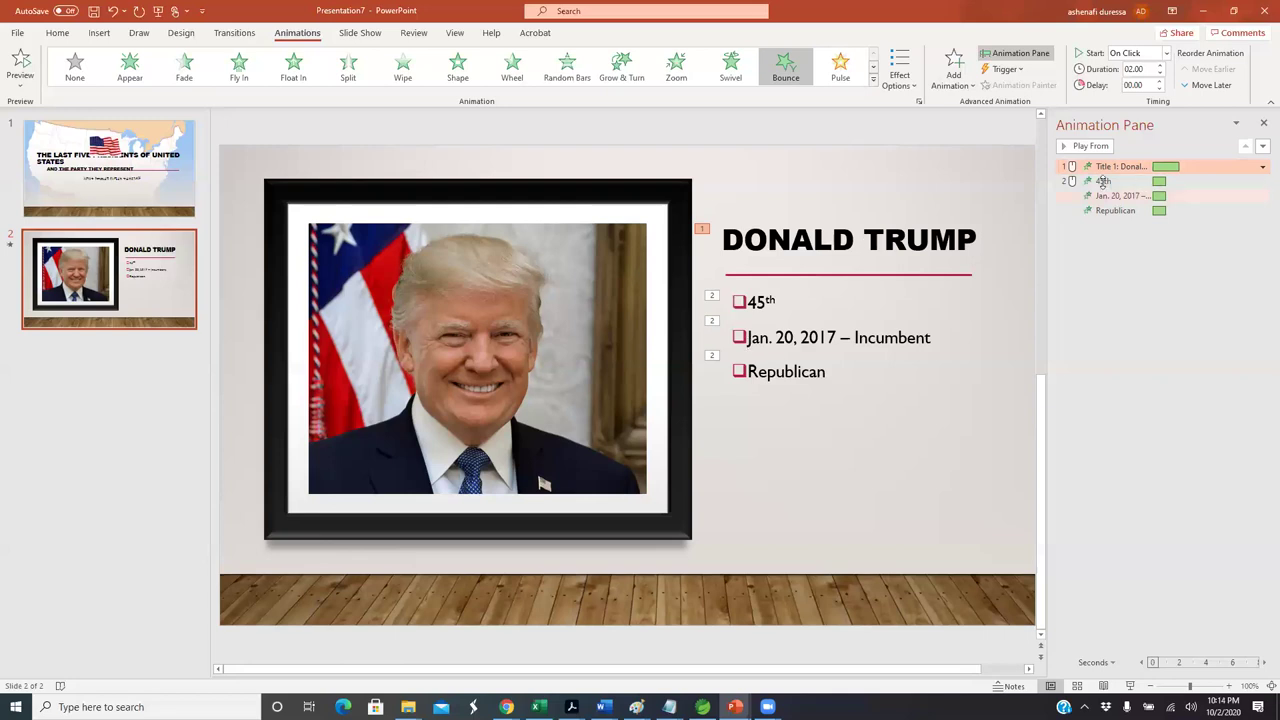
pyautogui.click(1159, 180)
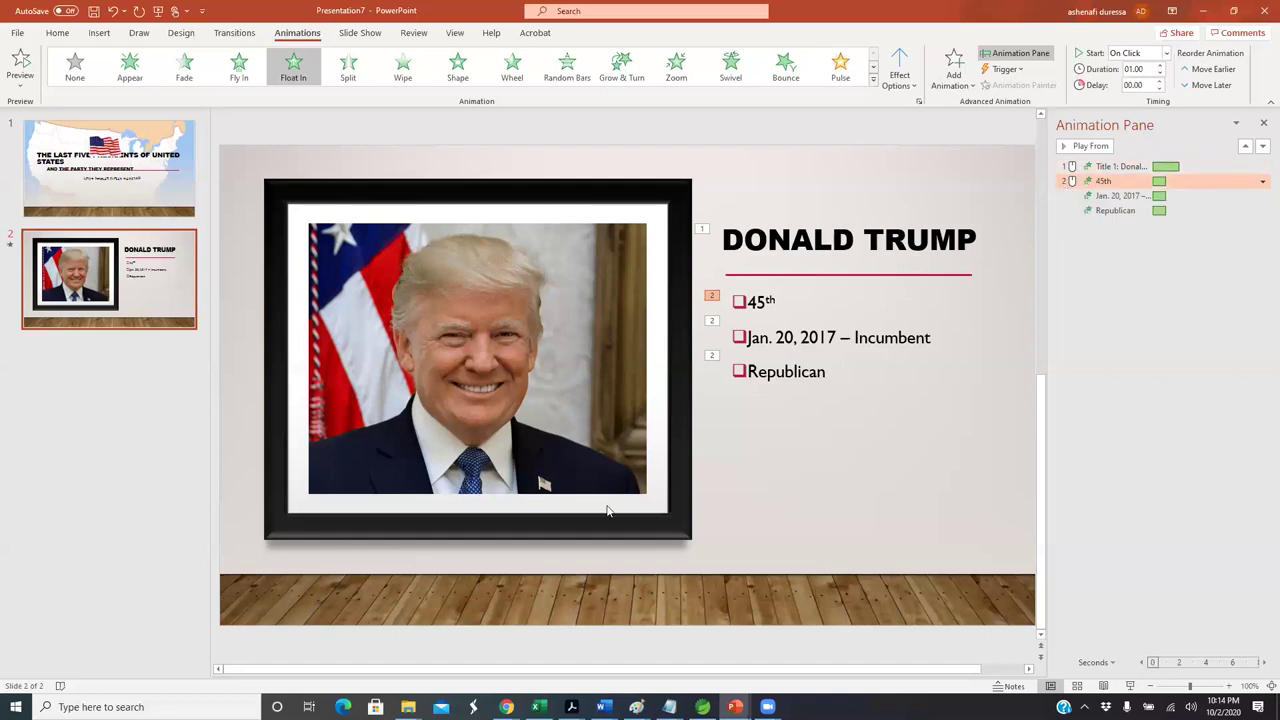
pyautogui.click(168, 257)
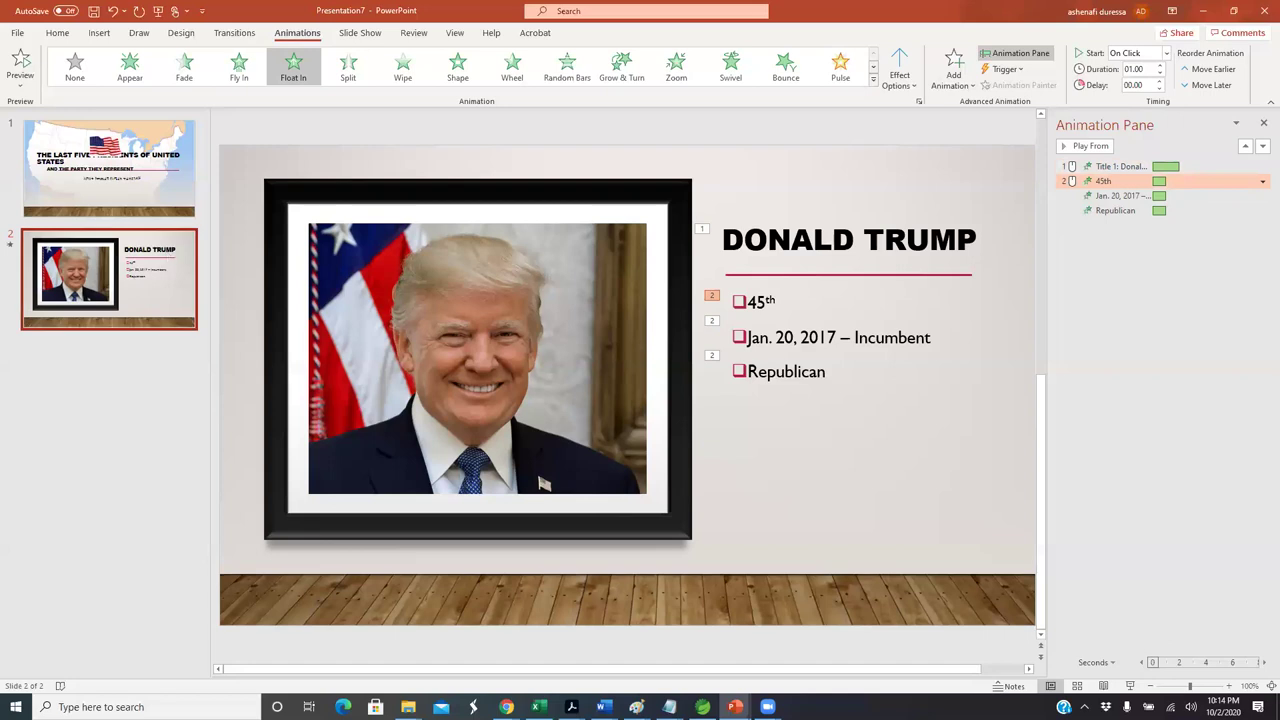
pyautogui.click(160, 14)
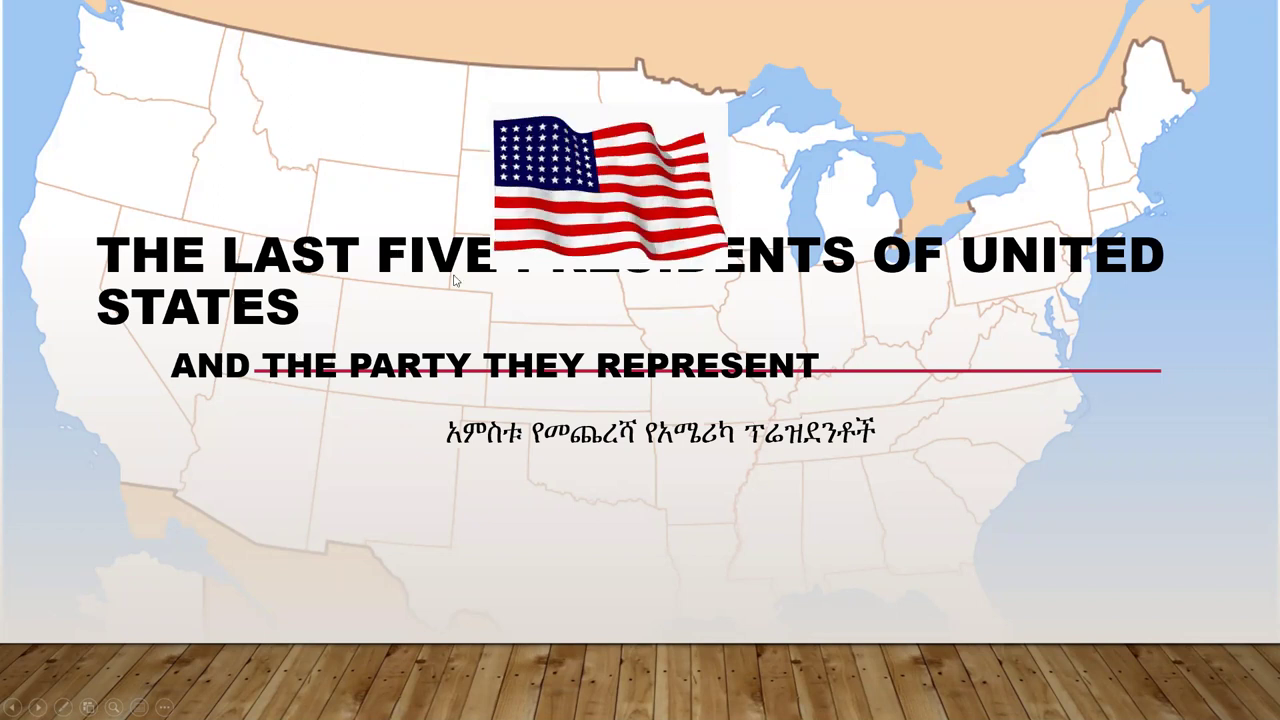
pyautogui.click(585, 325)
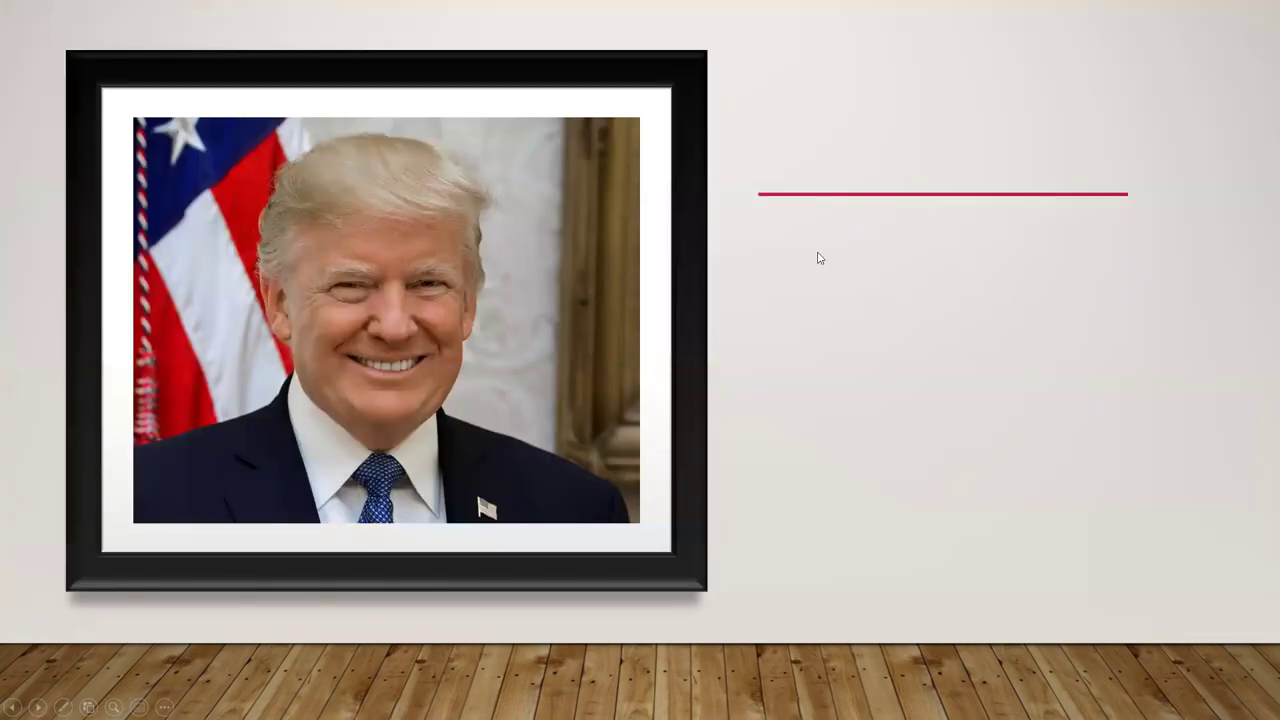
pyautogui.click(742, 311)
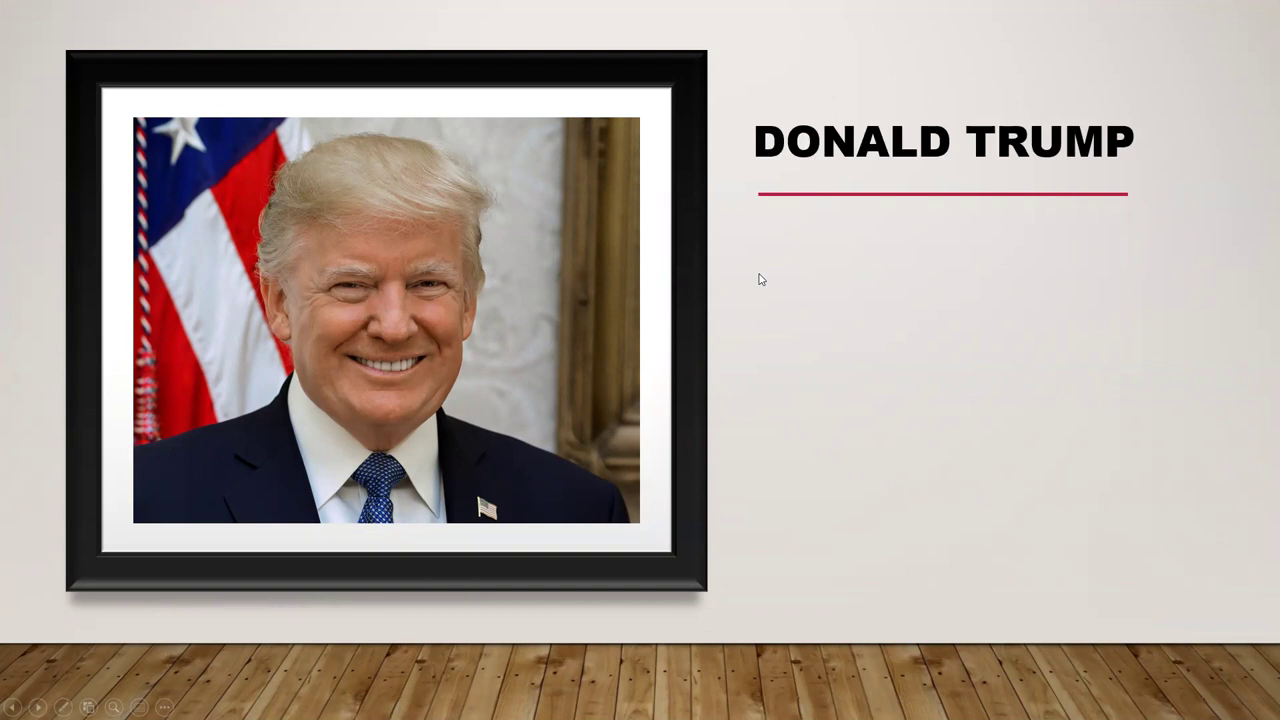
pyautogui.click(759, 279)
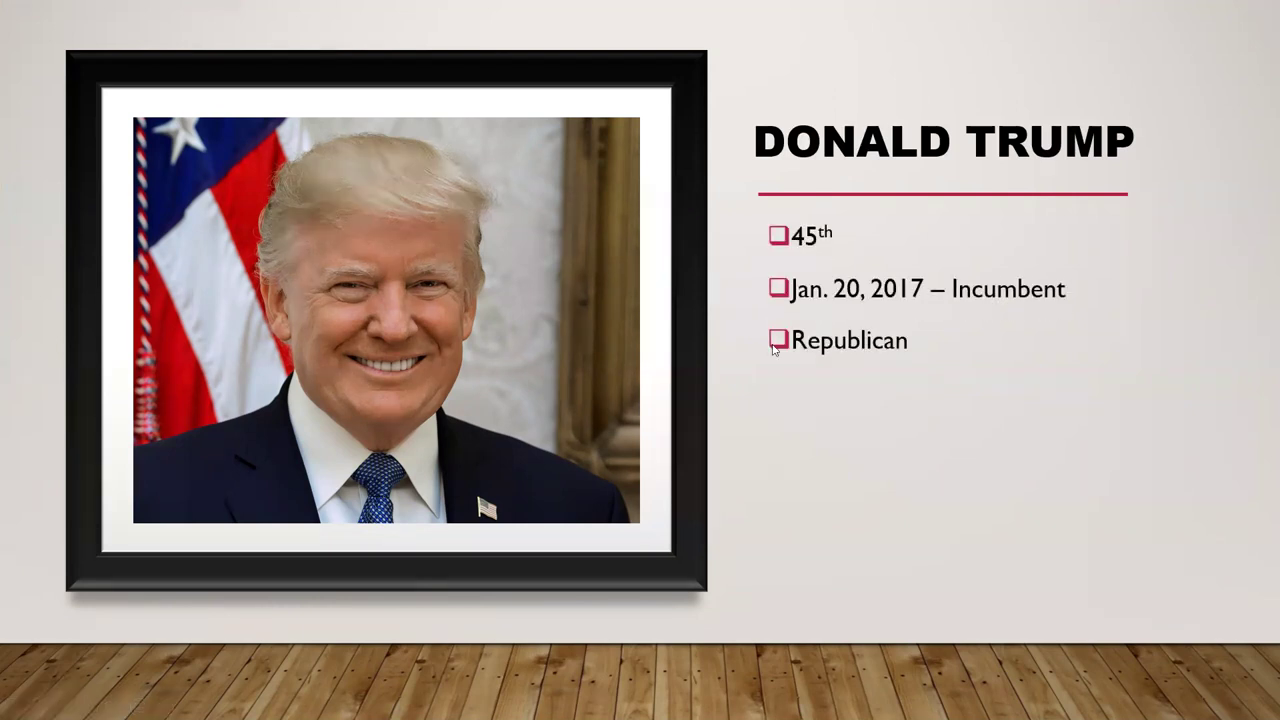
pyautogui.press('Escape')
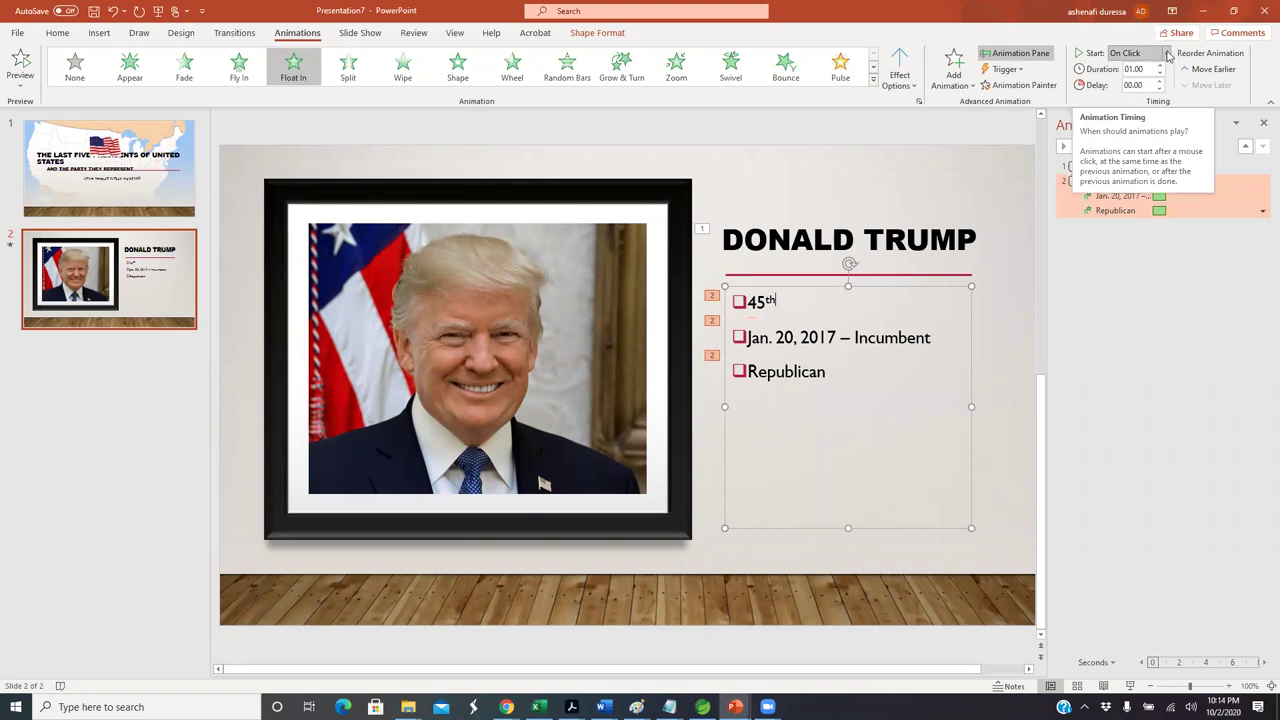
# - Set the bullet animations to start After Previous so each fact floats in one by one
pyautogui.click(1167, 55)
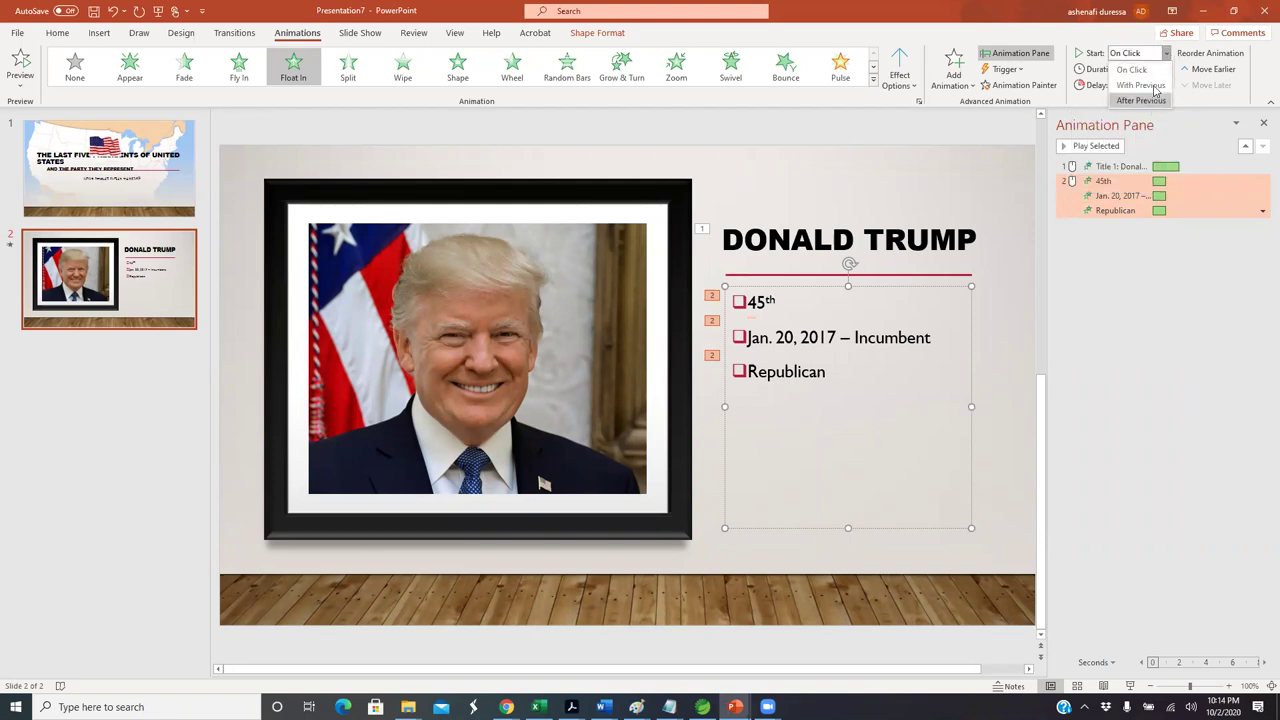
pyautogui.click(1155, 88)
pyautogui.click(1166, 53)
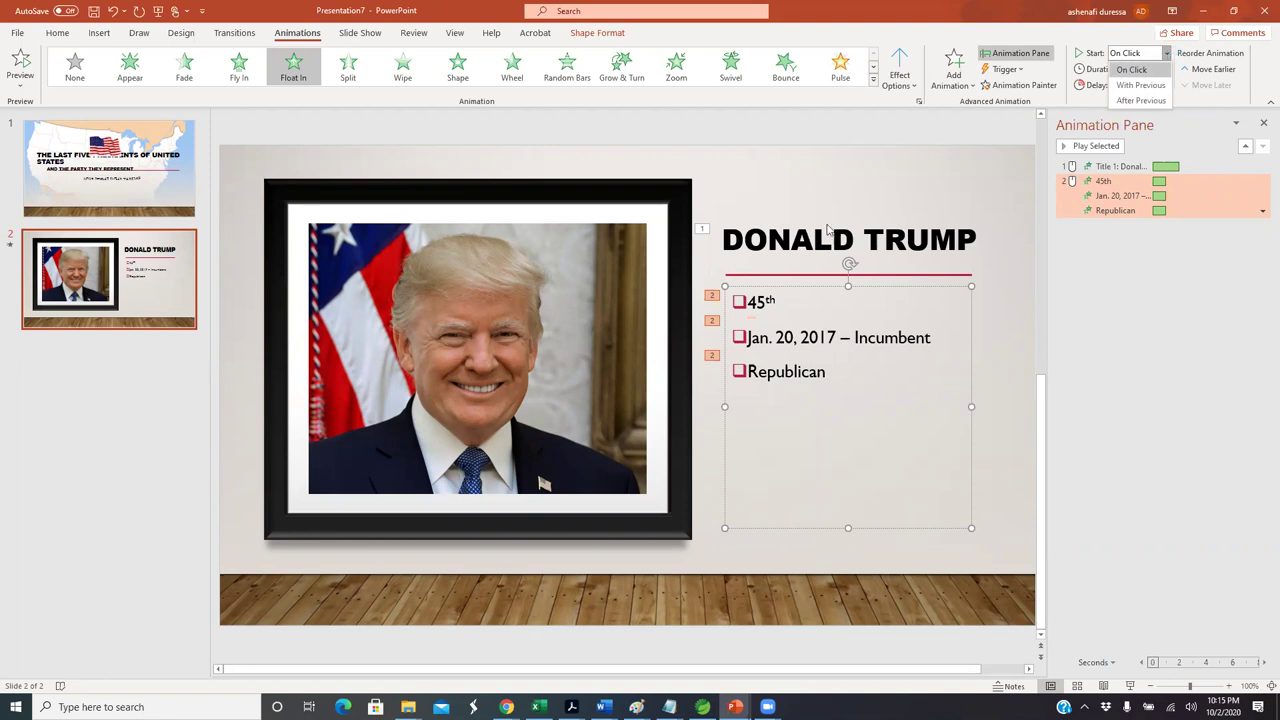
pyautogui.click(816, 238)
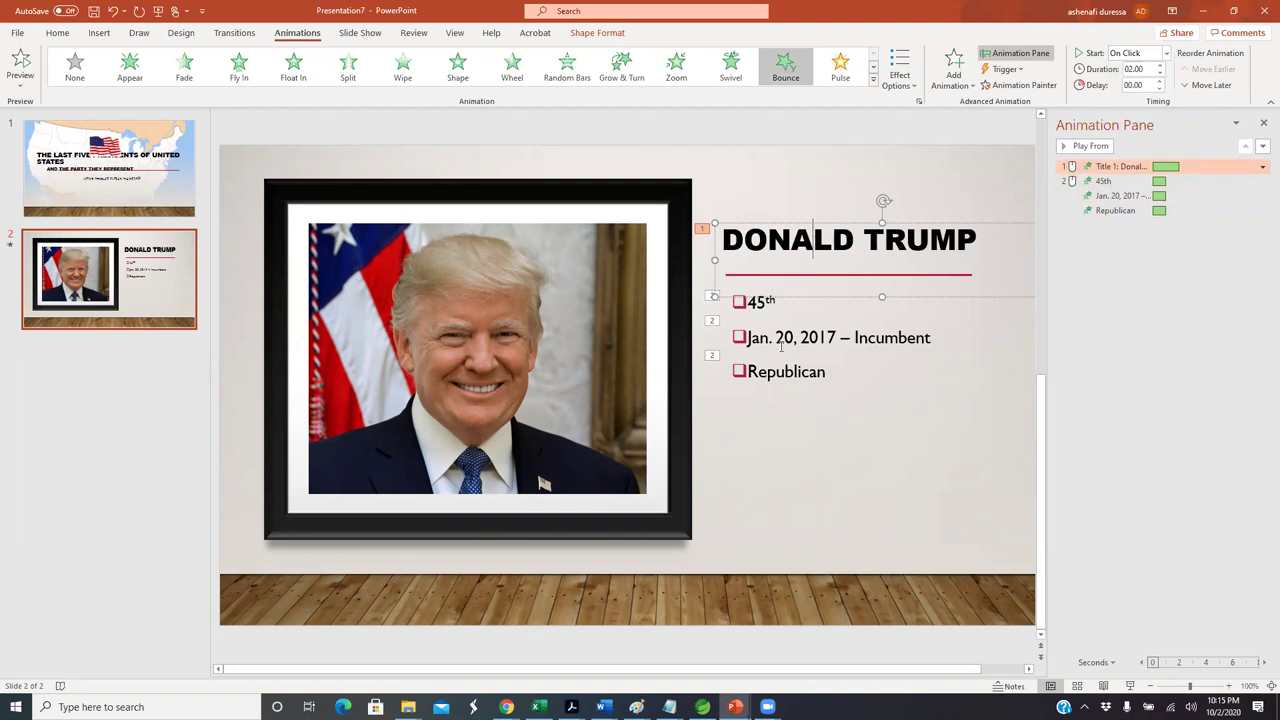
pyautogui.click(803, 293)
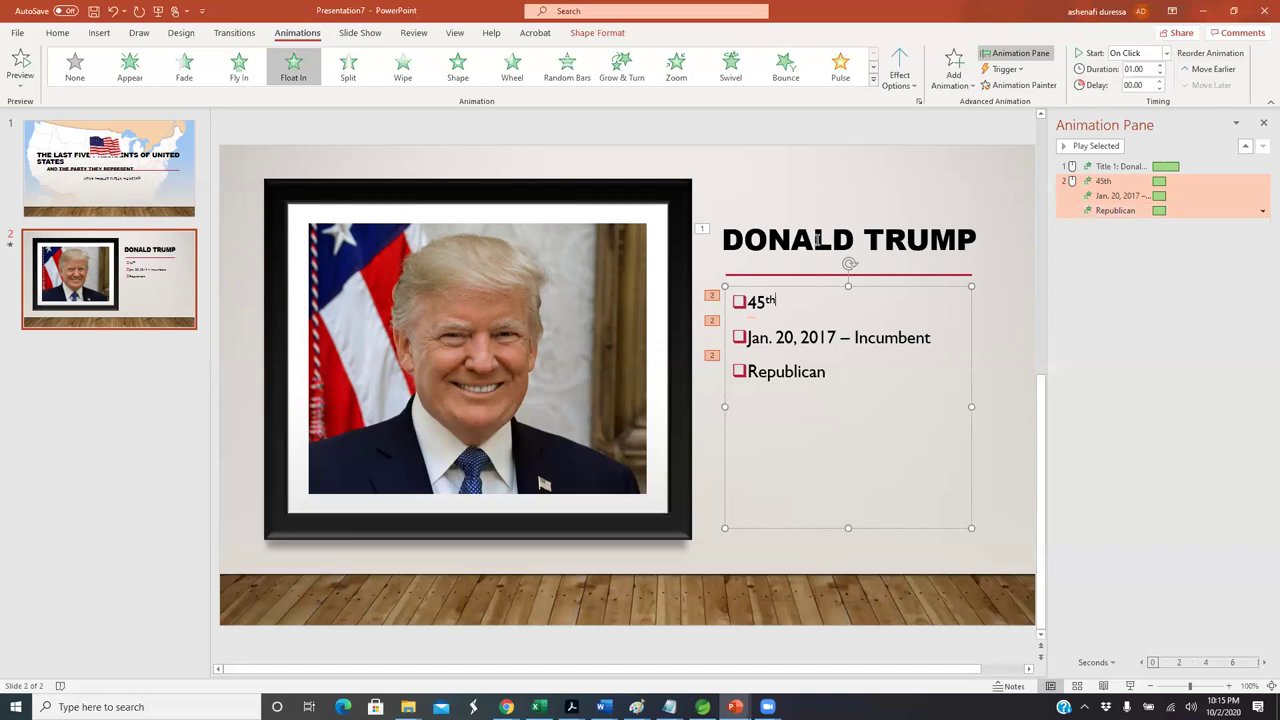
pyautogui.click(817, 238)
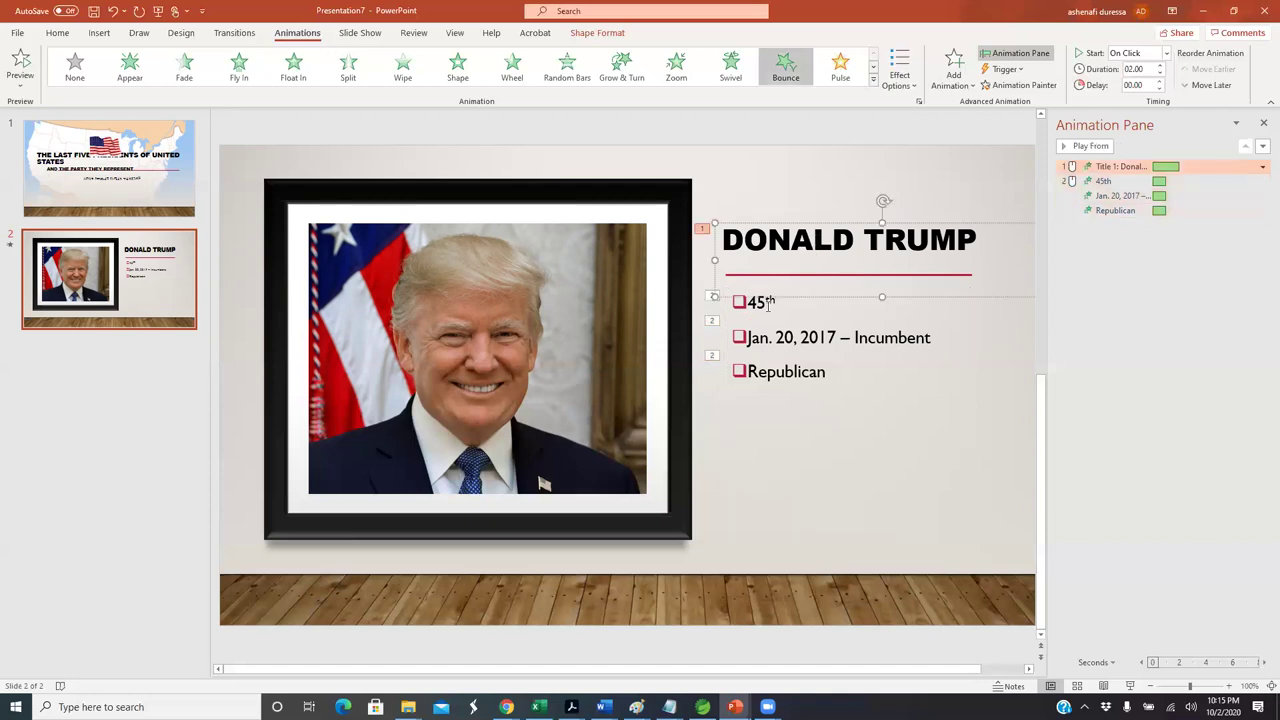
pyautogui.click(754, 305)
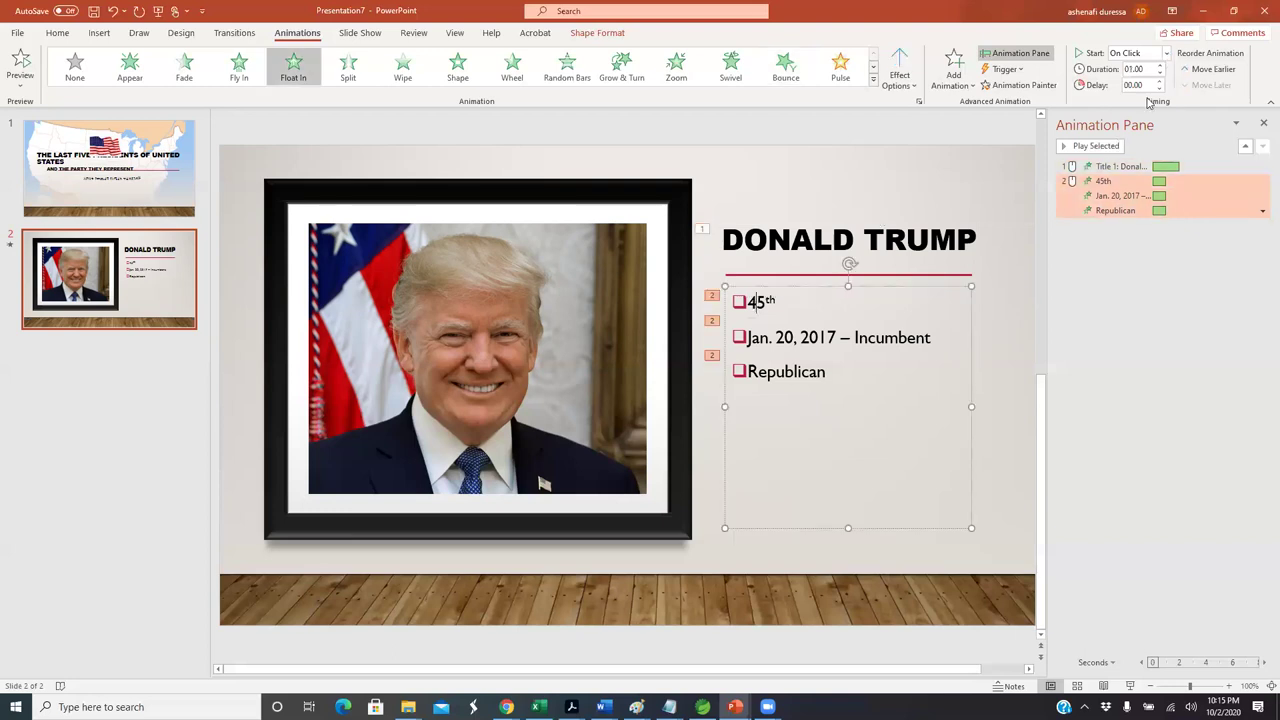
pyautogui.click(1166, 53)
pyautogui.click(1150, 101)
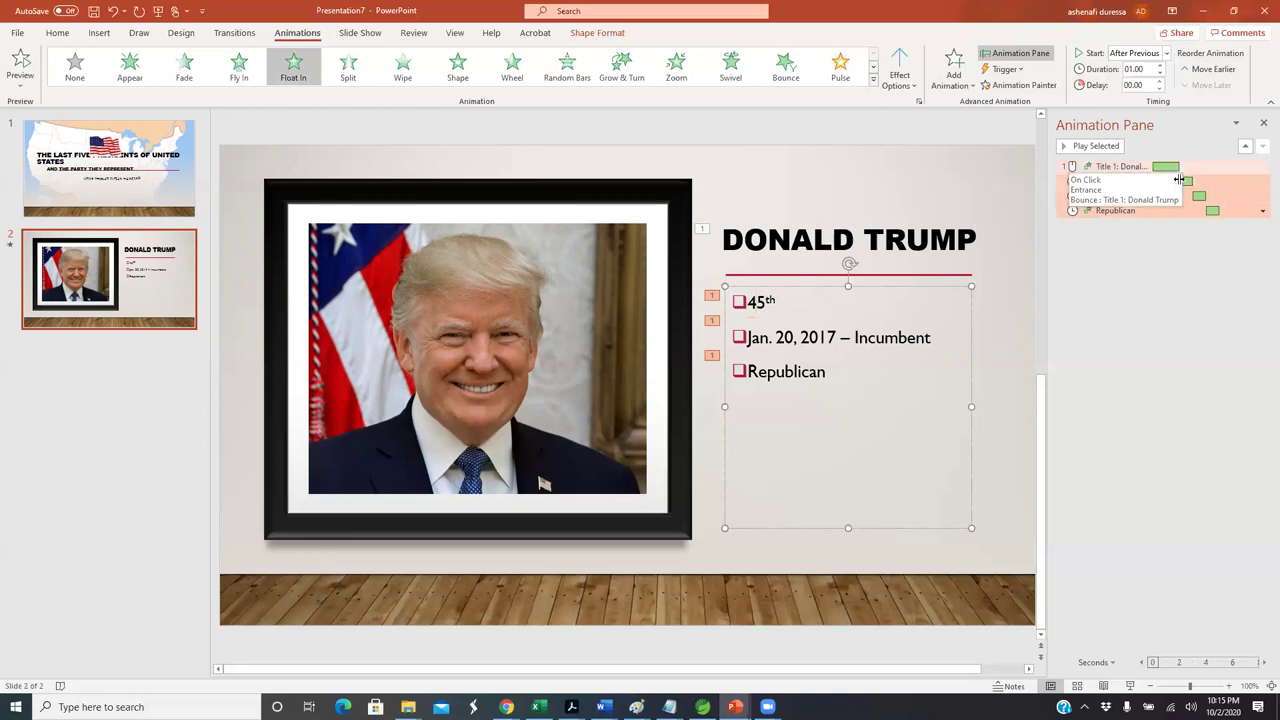
# - Check the 45th fact and title animations, then preview the slide show and exit
pyautogui.click(1193, 180)
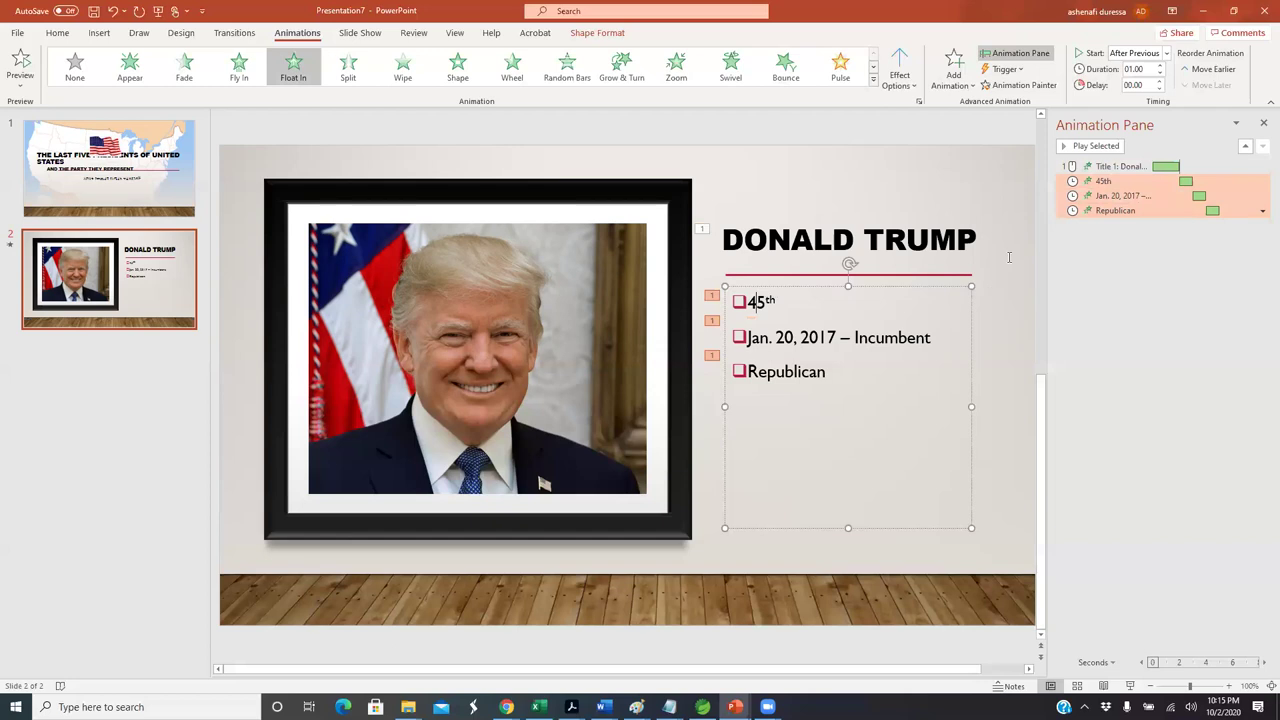
pyautogui.click(1009, 257)
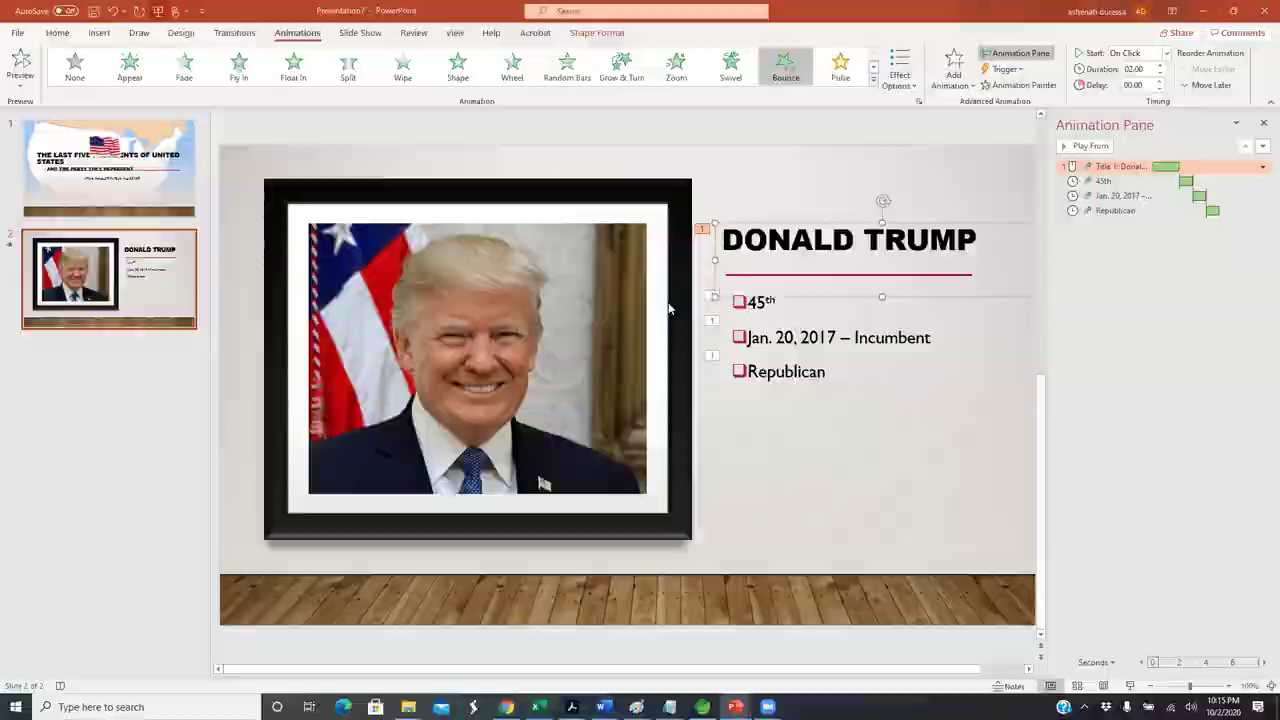
pyautogui.press('F5')
pyautogui.press('Escape')
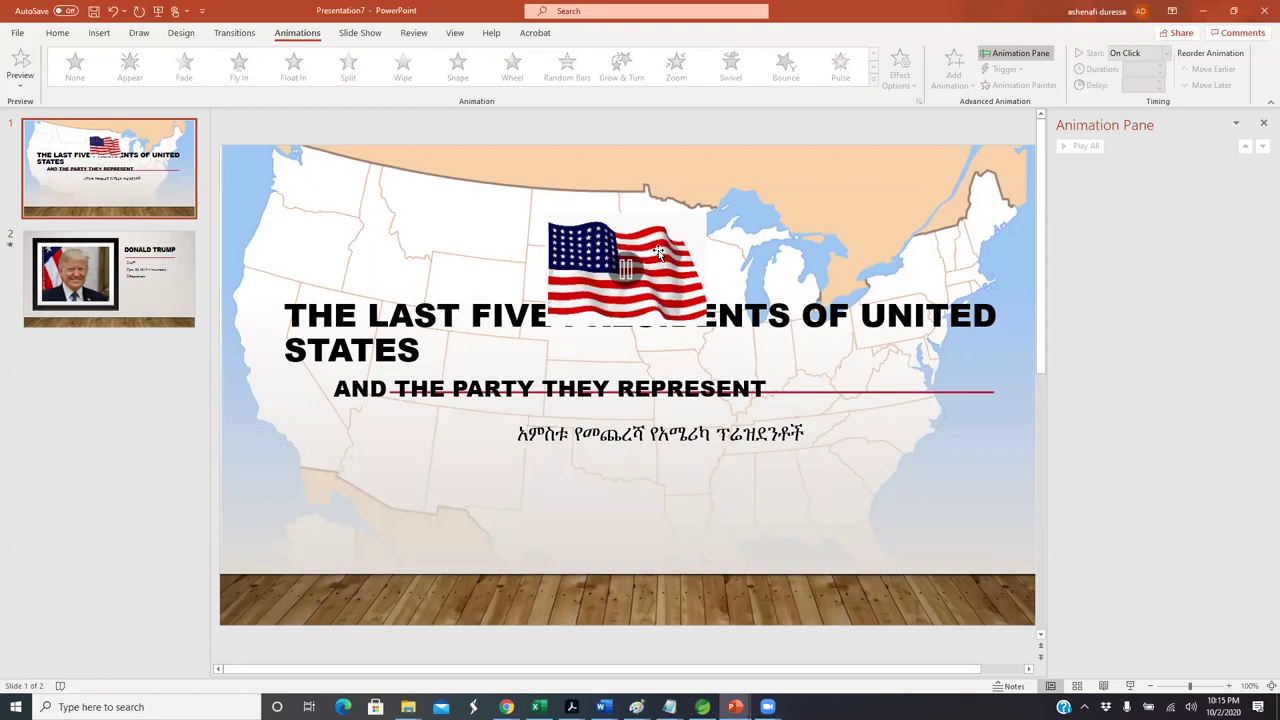
# - Move the Amharic subtitle and the 'AND THE PARTY THEY REPRESENT' subtitle lower on the title slide
pyautogui.click(548, 322)
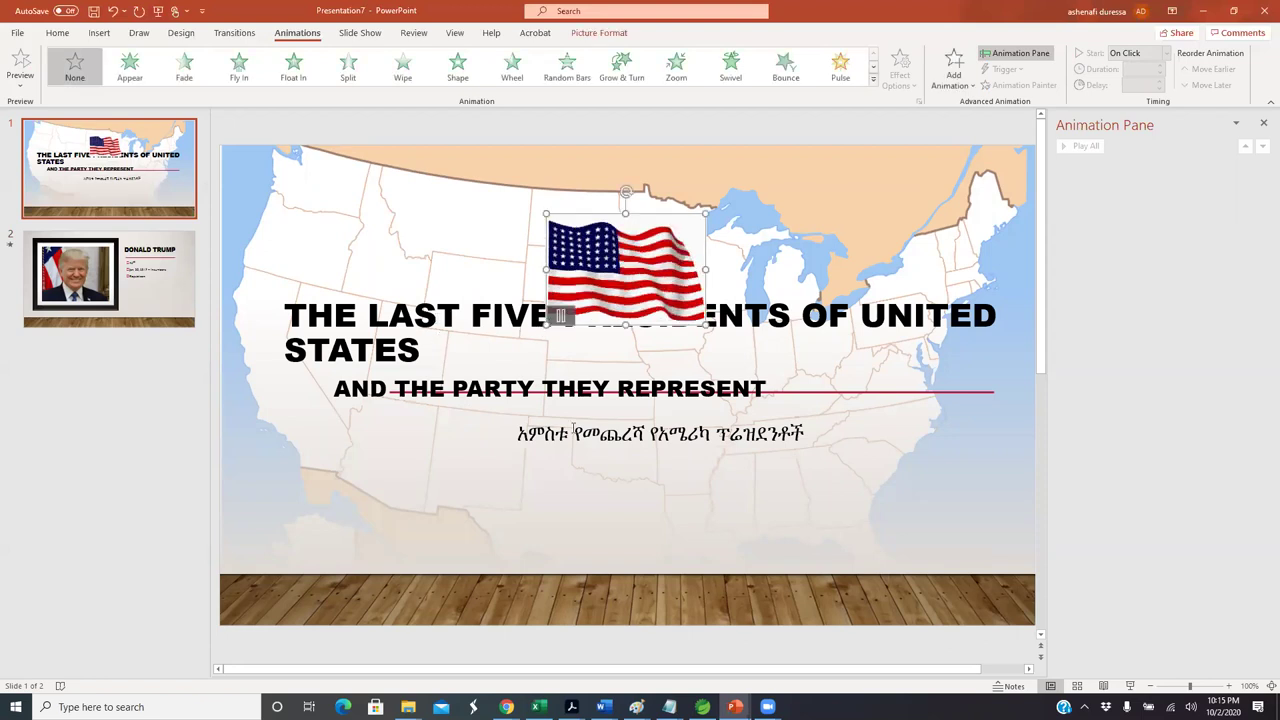
pyautogui.click(636, 445)
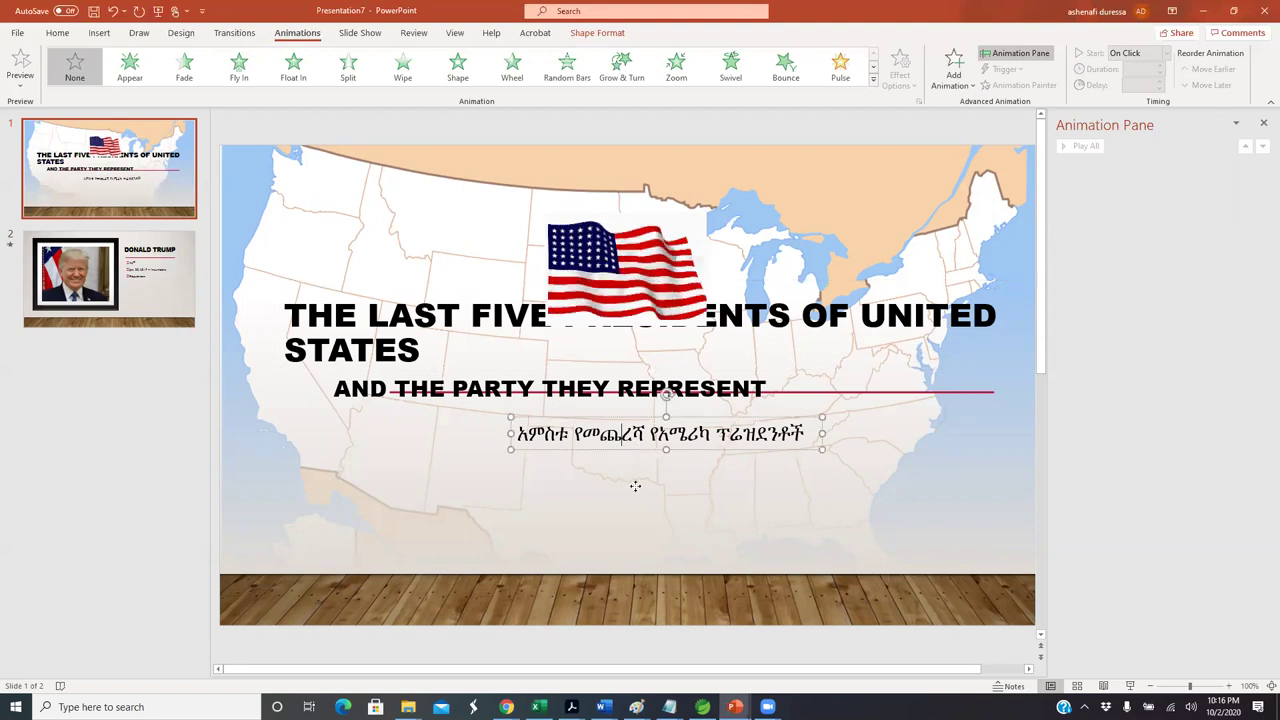
pyautogui.moveTo(636, 422); pyautogui.dragTo(645, 487)
pyautogui.click(665, 410)
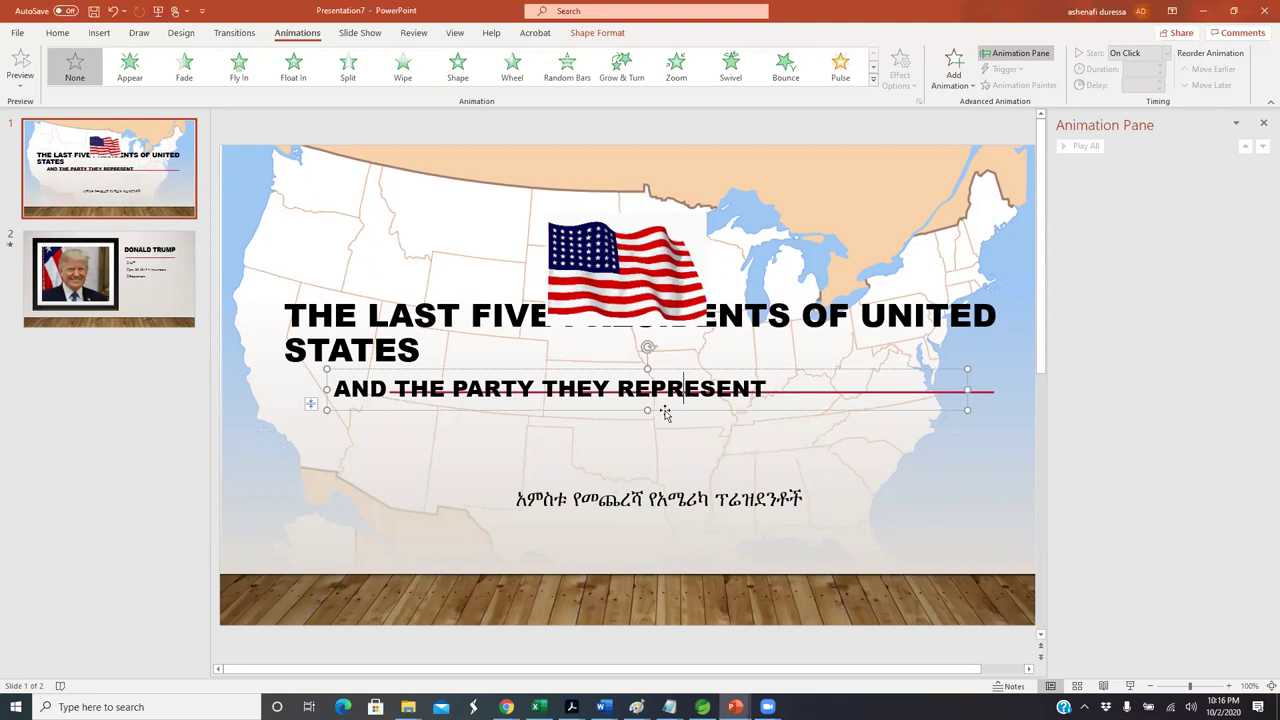
pyautogui.moveTo(680, 457); pyautogui.dragTo(755, 463)
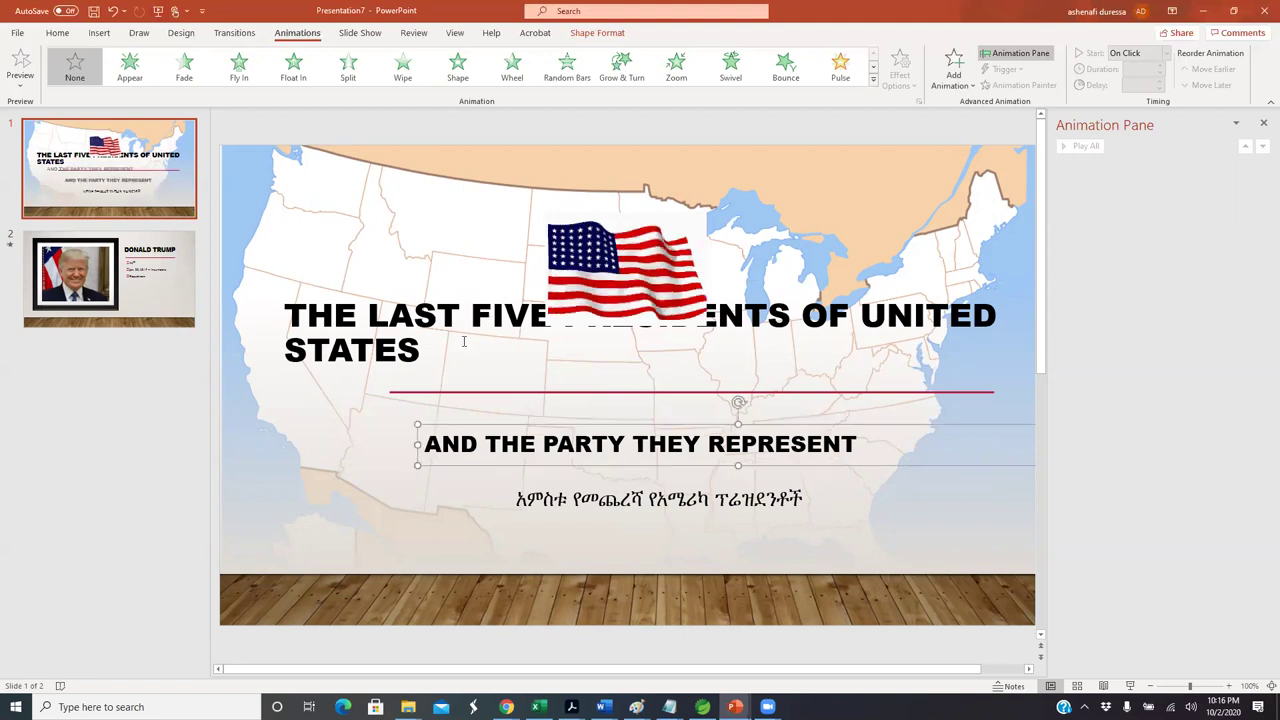
# - Shrink the main title from 36 to 32 and widen its box so it fits one line
pyautogui.click(355, 340)
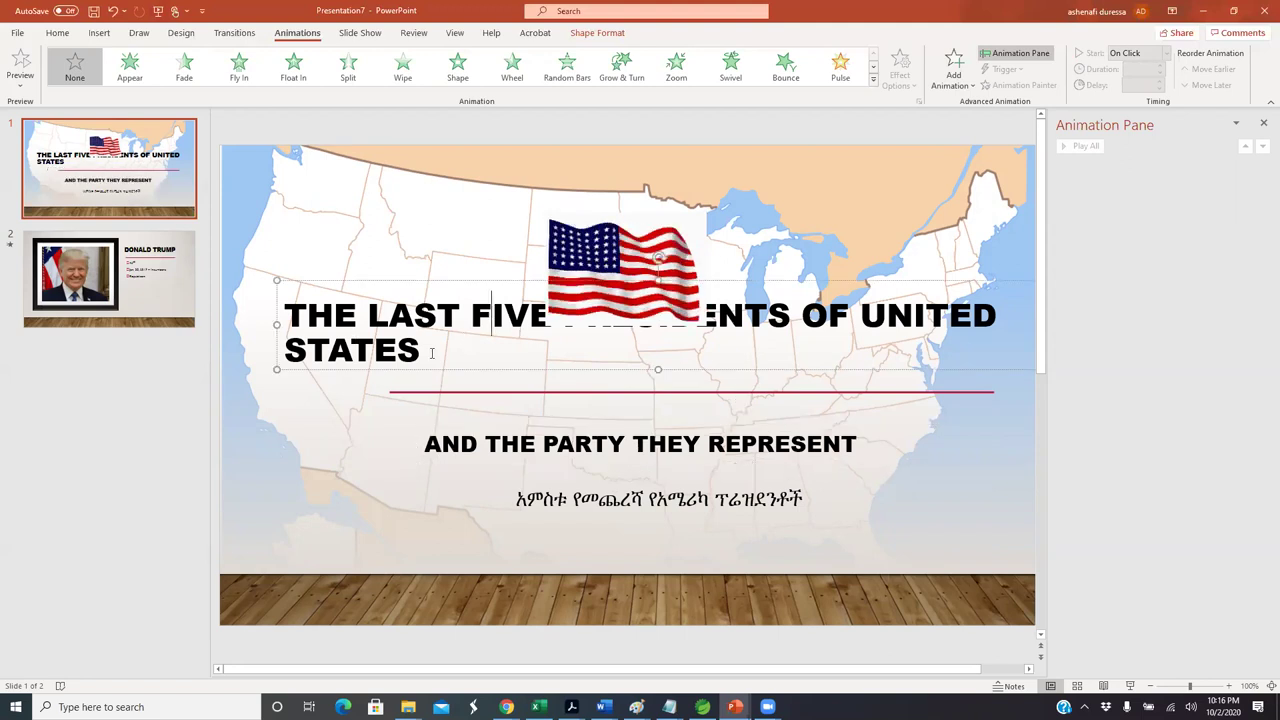
pyautogui.tripleClick(295, 316)
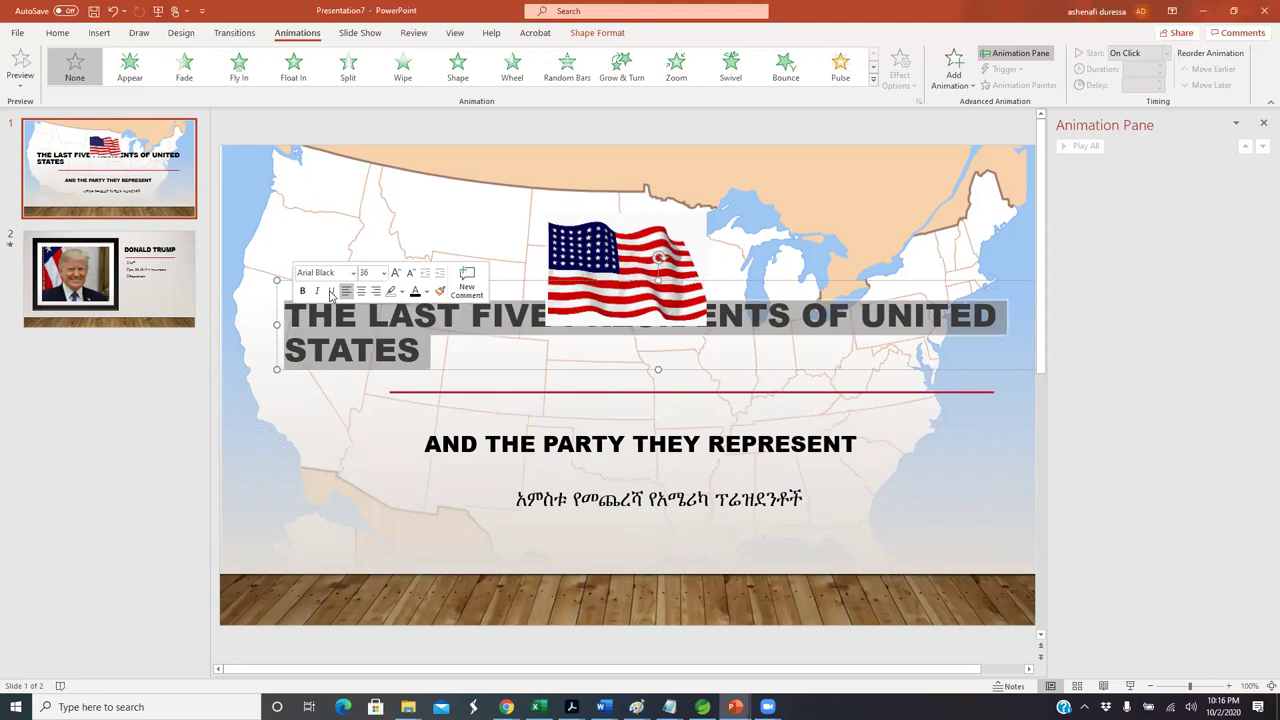
pyautogui.click(56, 33)
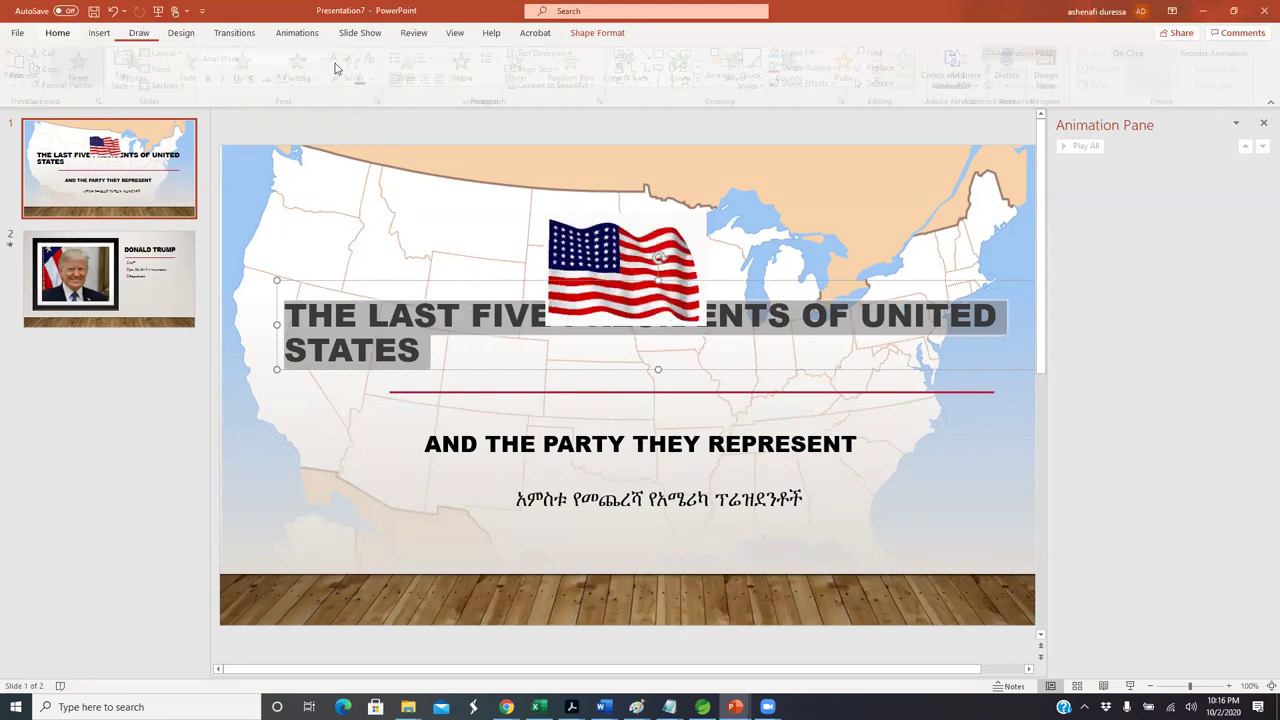
pyautogui.click(355, 59)
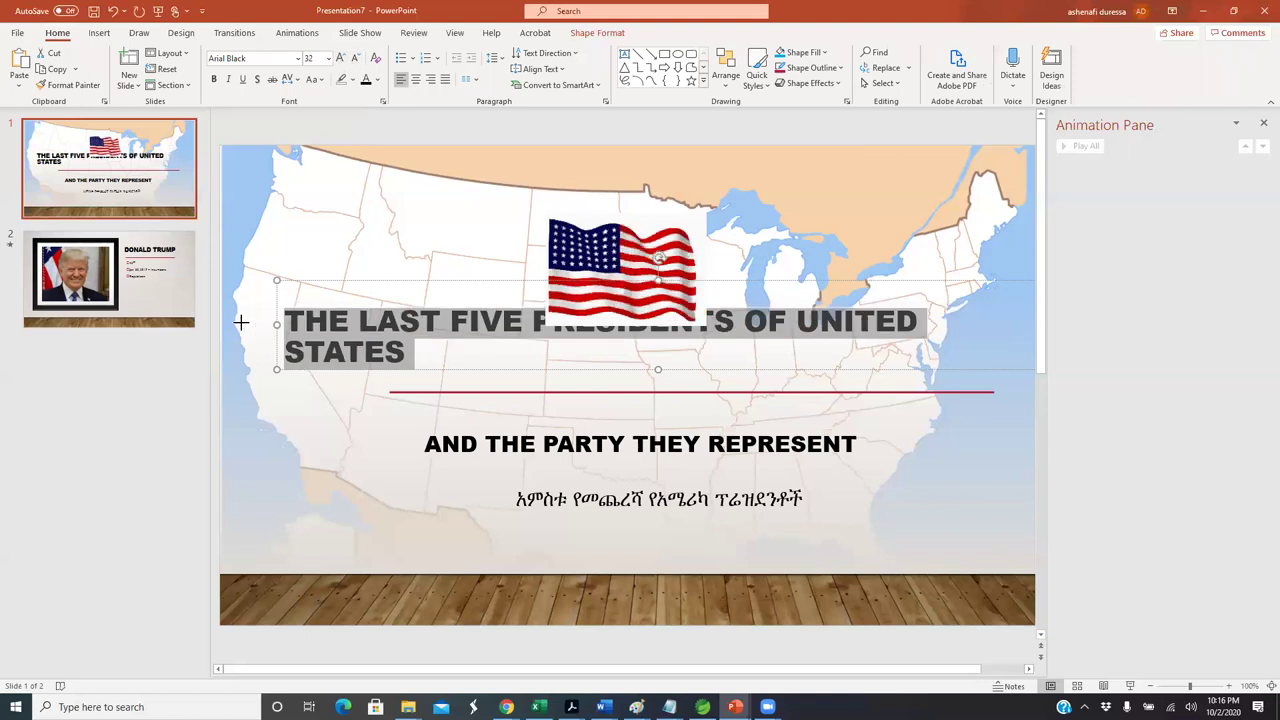
pyautogui.moveTo(241, 322); pyautogui.dragTo(240, 323)
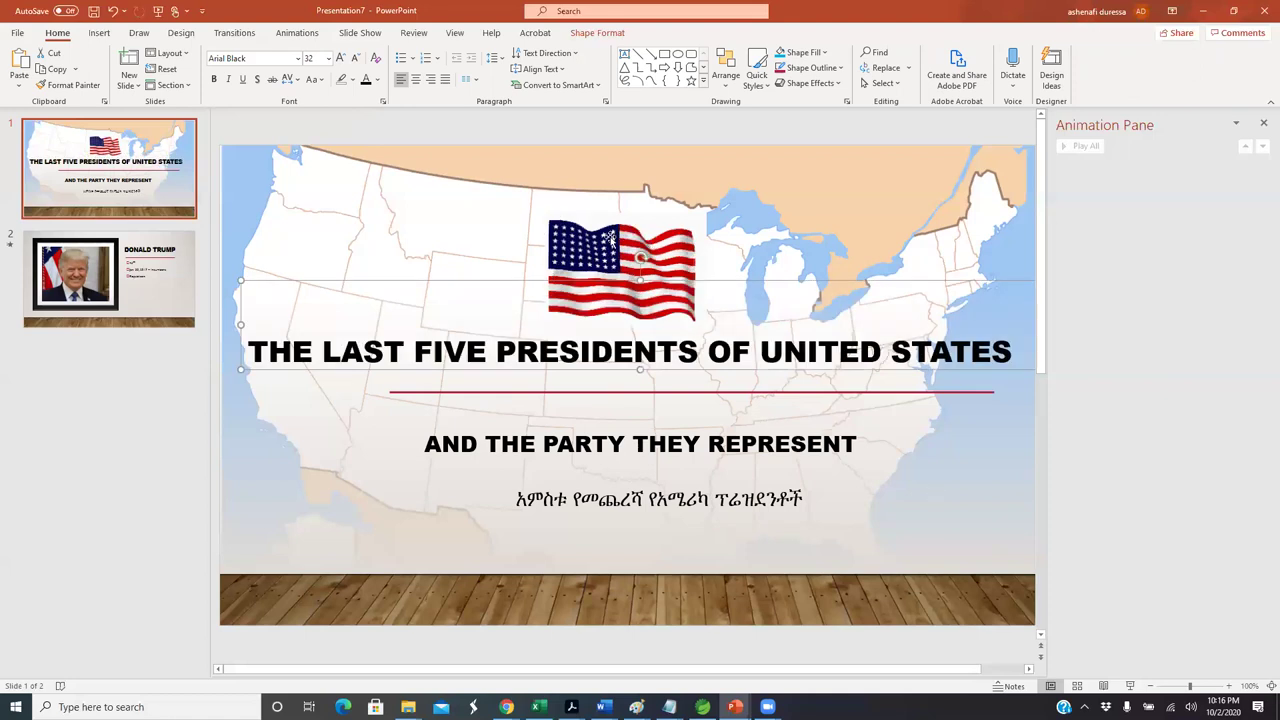
# - Shift the flag picture slightly right, keeping it clear above the title
pyautogui.click(613, 228)
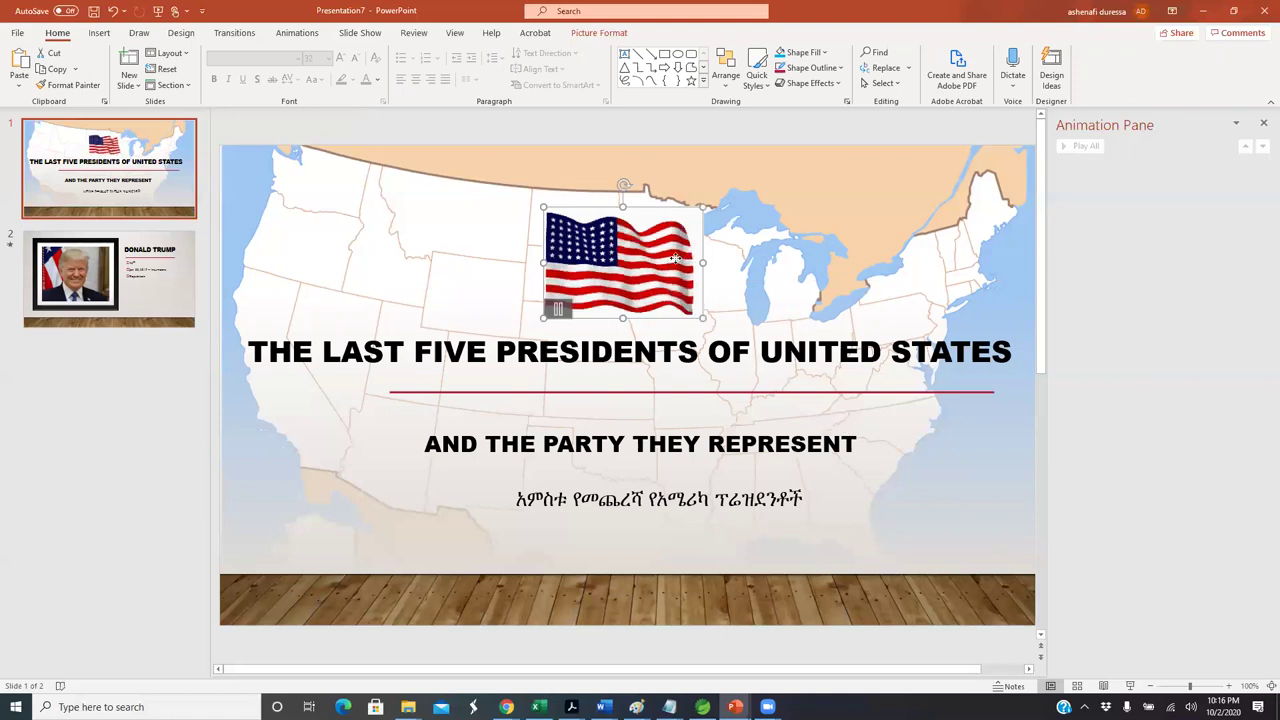
pyautogui.moveTo(676, 258); pyautogui.dragTo(708, 261)
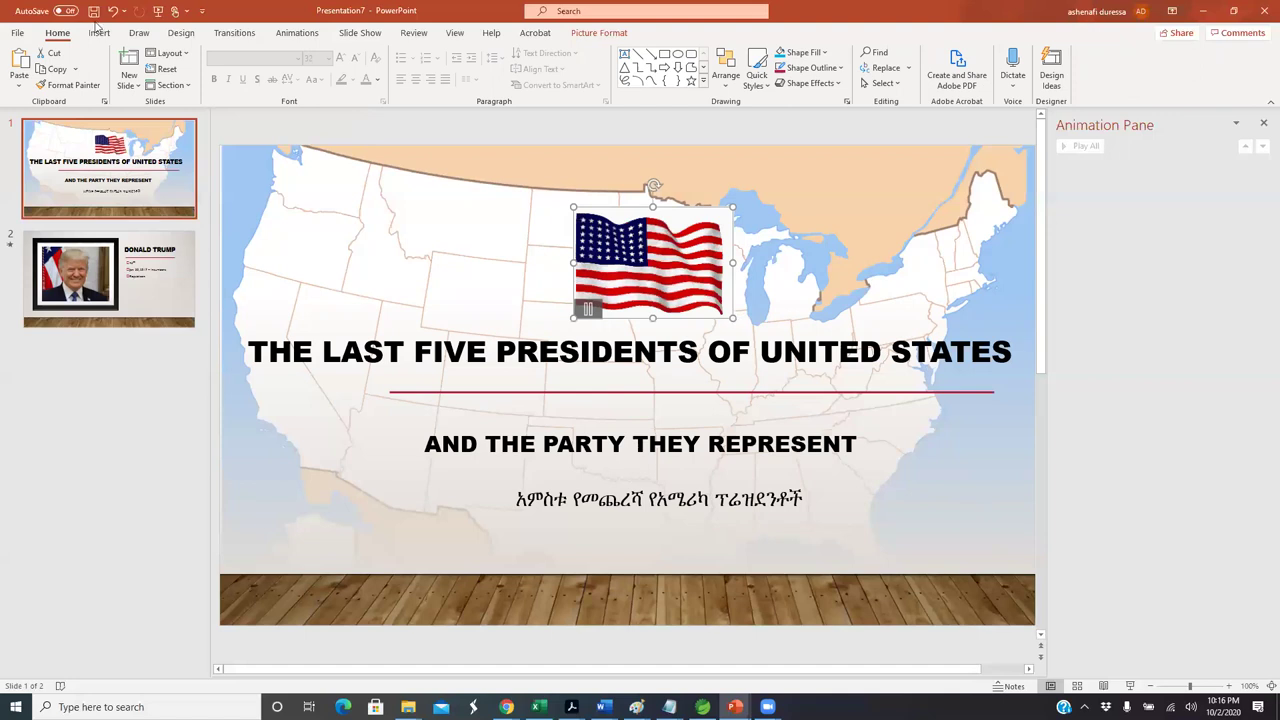
pyautogui.press('Escape')
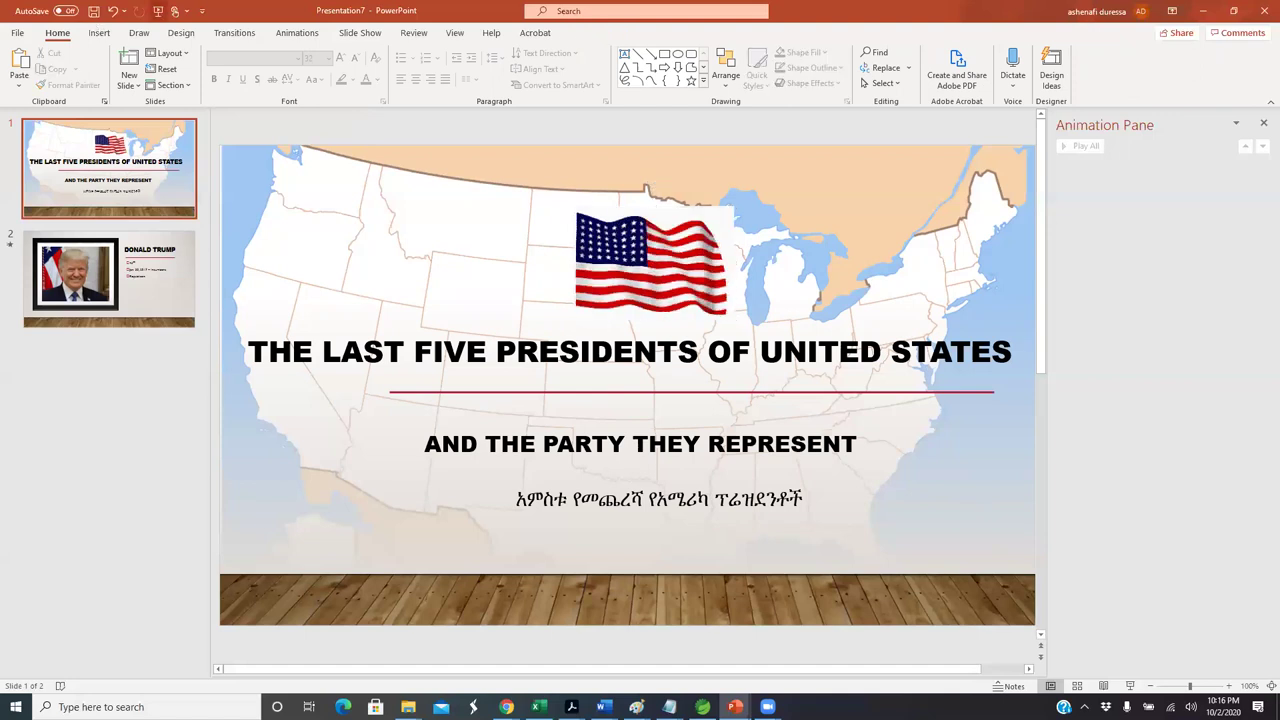
pyautogui.press('F5')
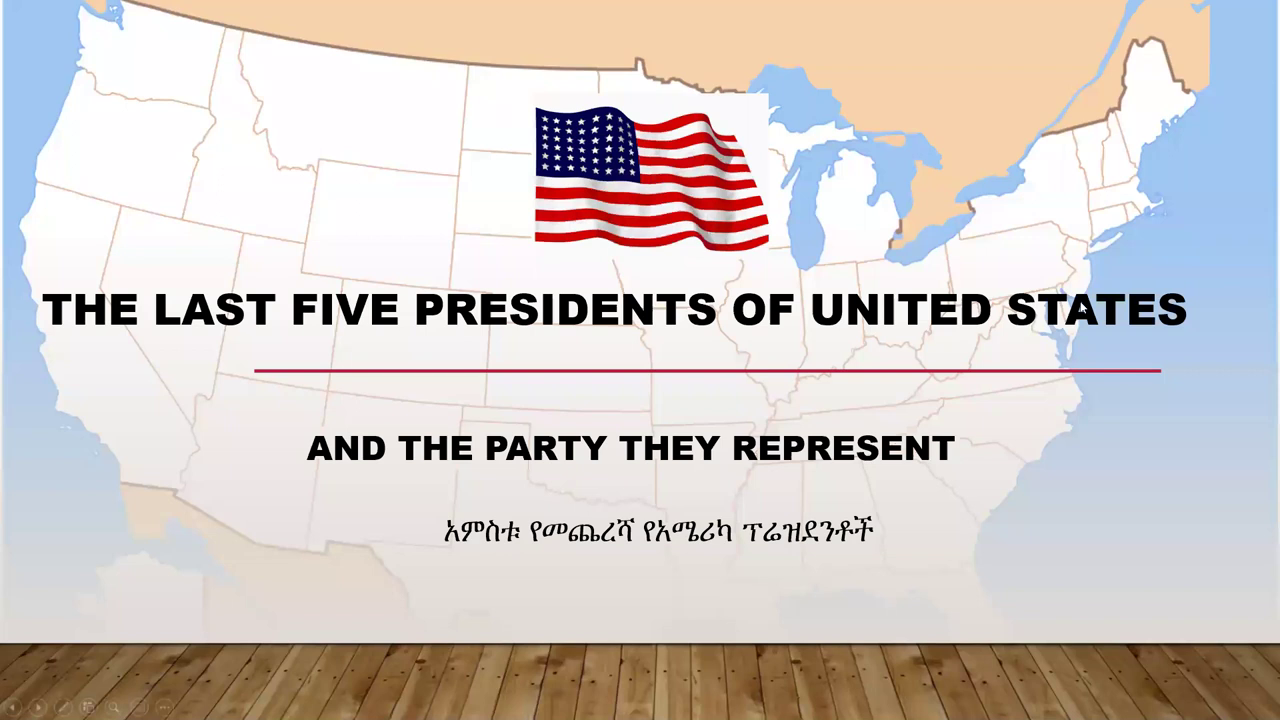
# - Play the show from the title slide to the first framed portrait slide, then exit
pyautogui.click(670, 358)
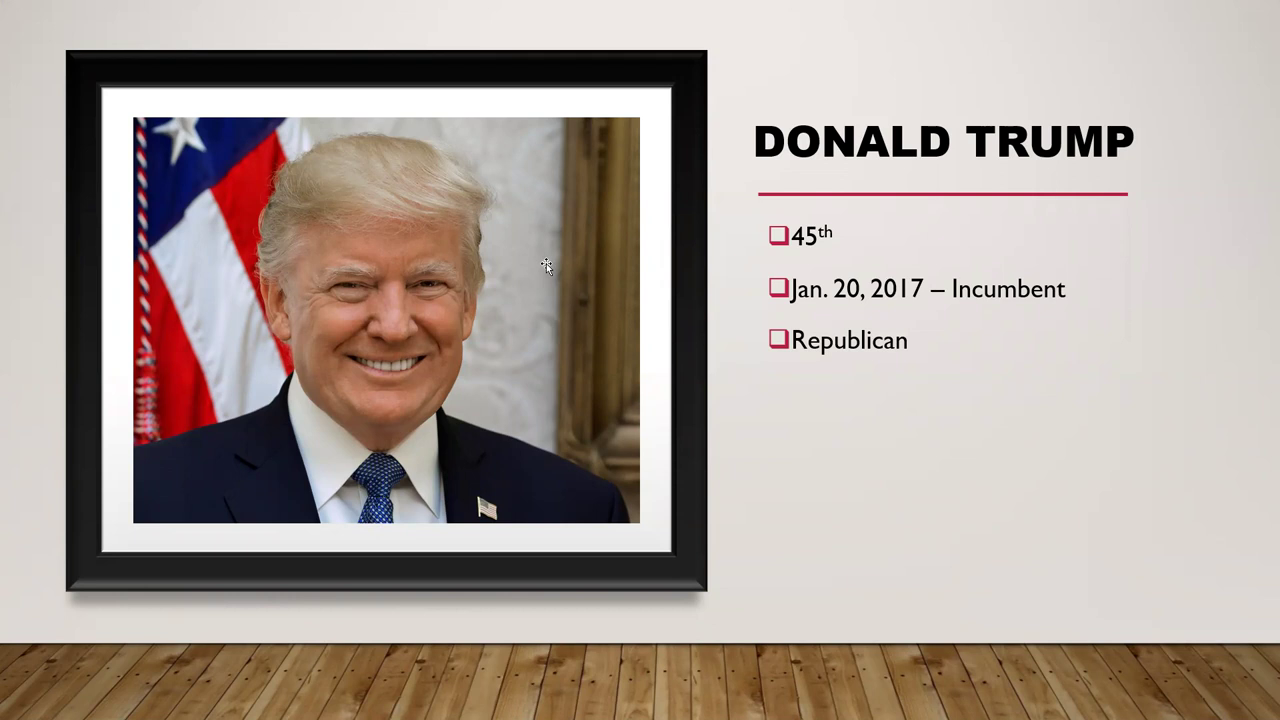
pyautogui.press('Escape')
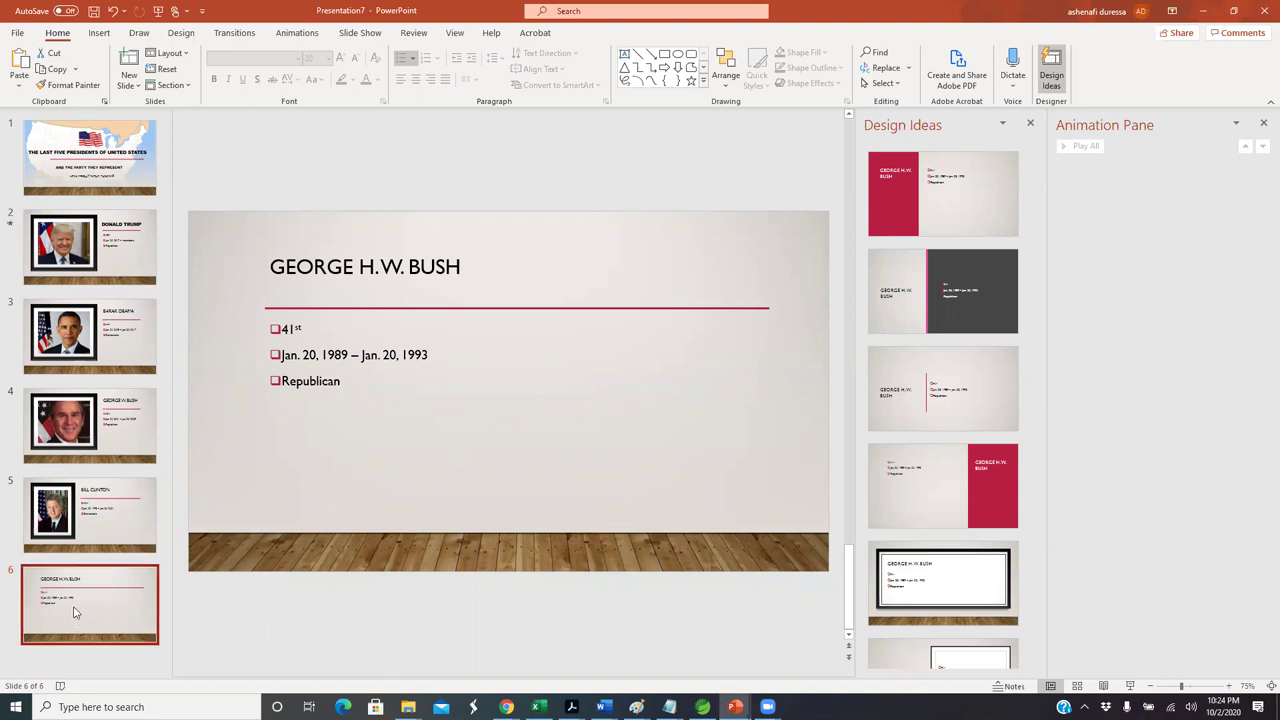
# - Add a new Title and Content slide directly after slide 5, the Bill Clinton slide
pyautogui.click(130, 522)
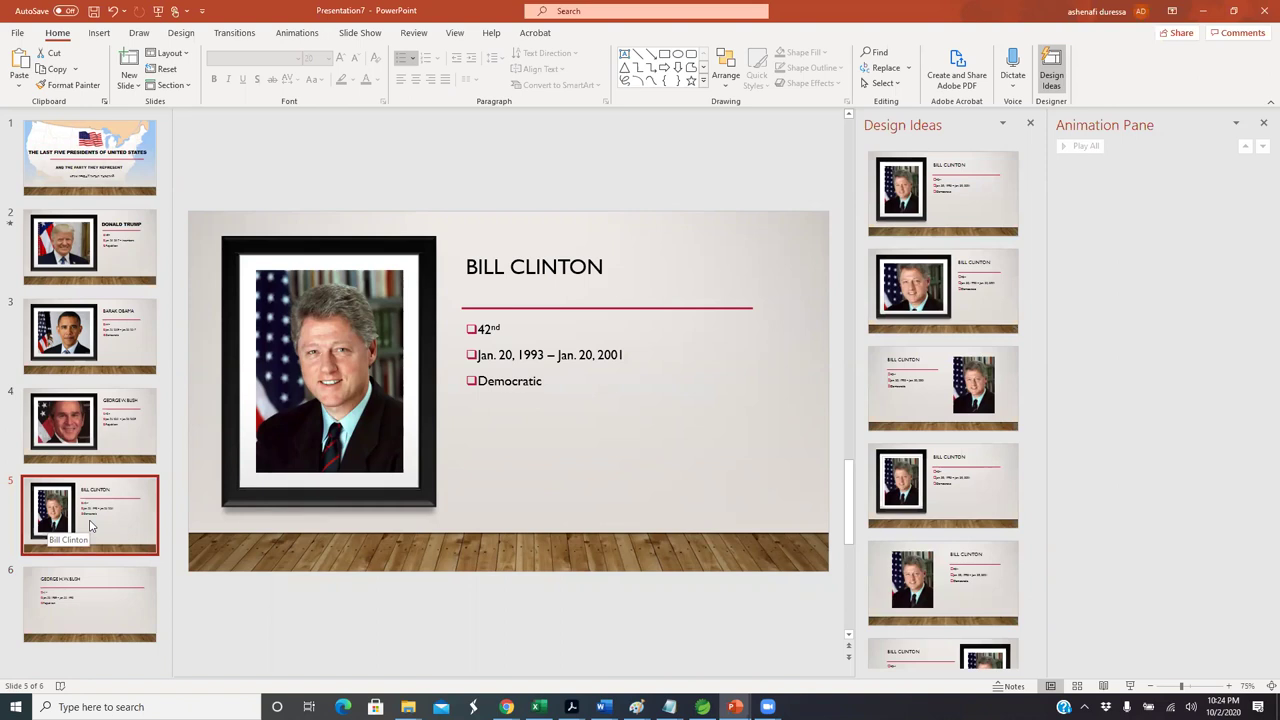
pyautogui.hotkey('ctrl', 'm')
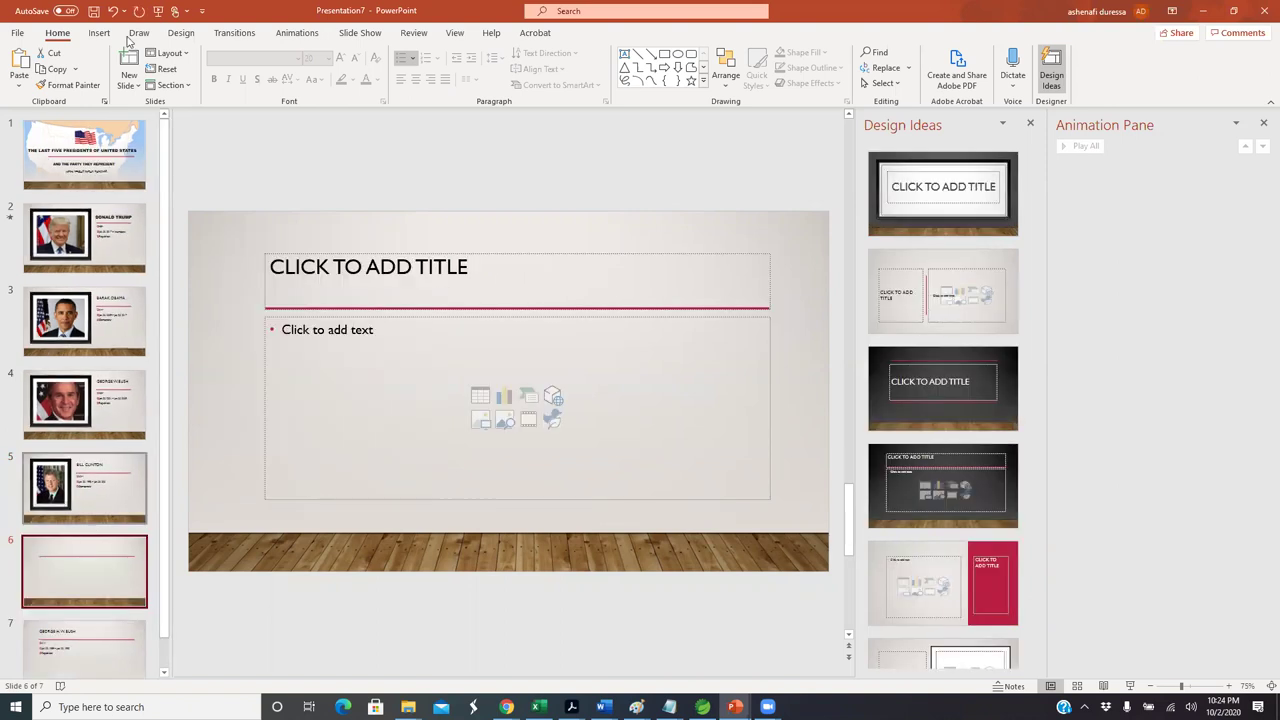
pyautogui.press('Delete')
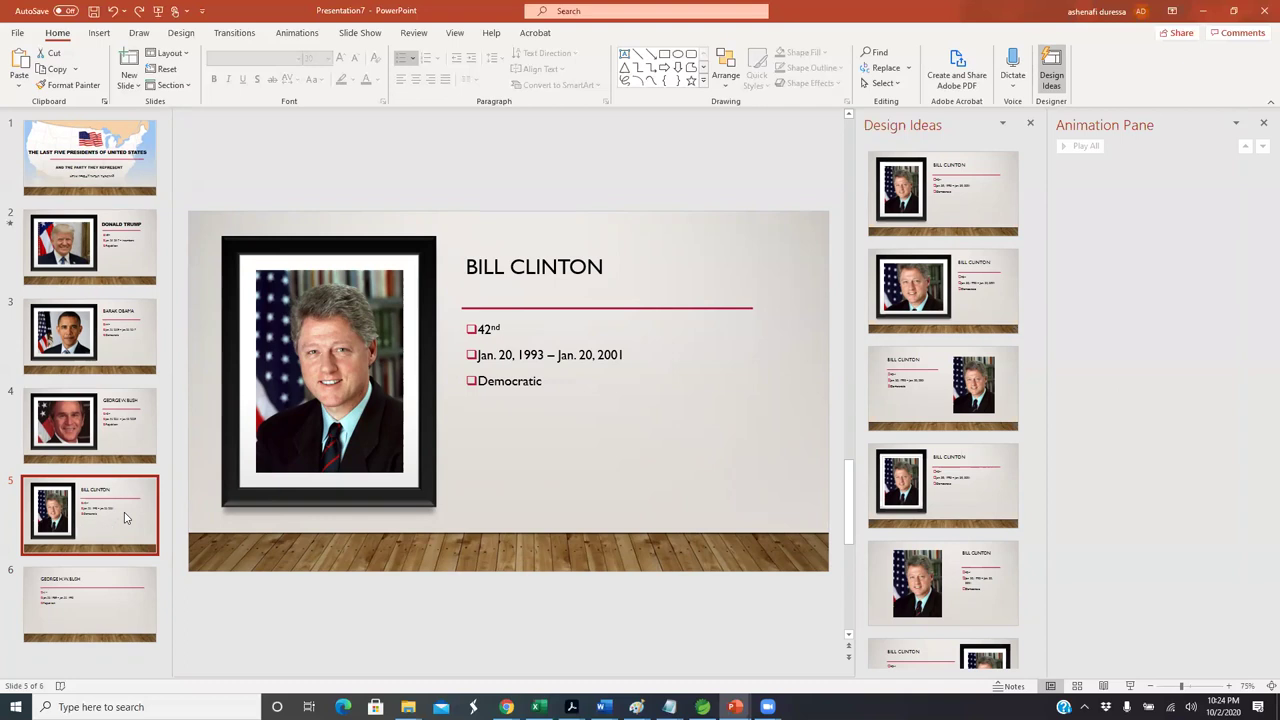
pyautogui.hotkey('ctrl', 'm')
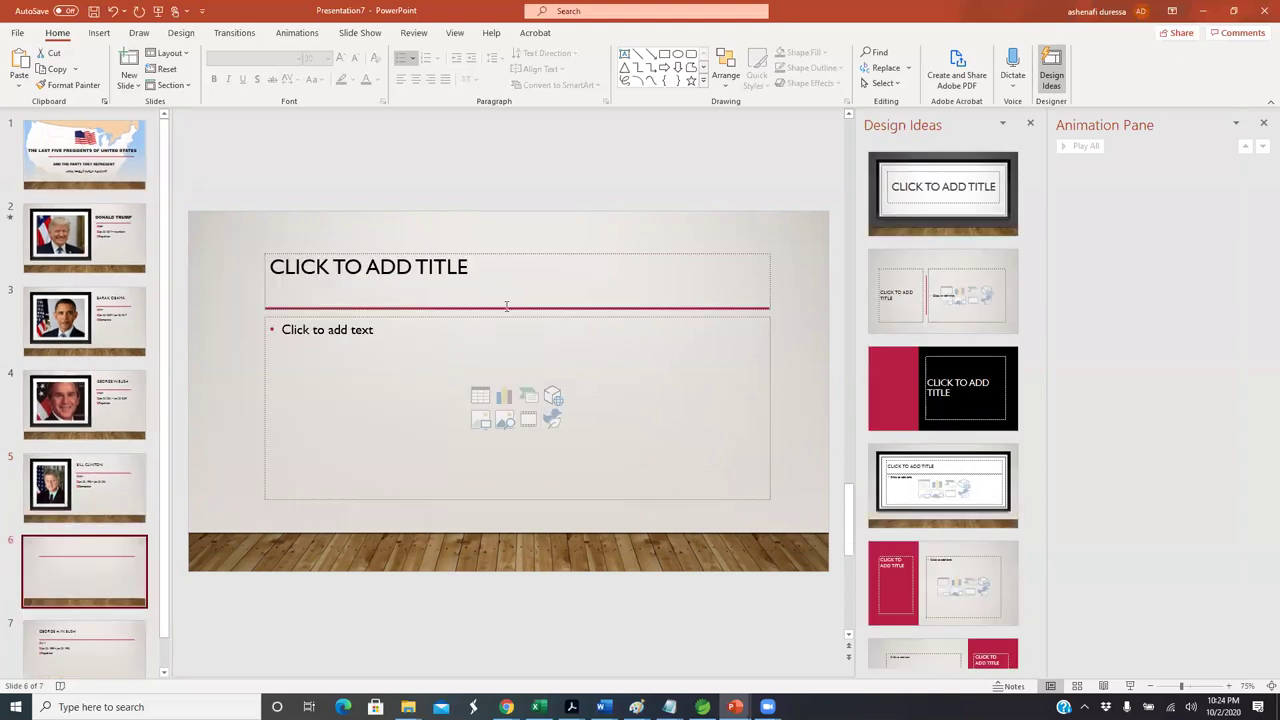
# - Title the new slide 'GEORGE H.W. BUSH' and enter '41st' as its first bullet
pyautogui.click(507, 306)
pyautogui.write('GE')
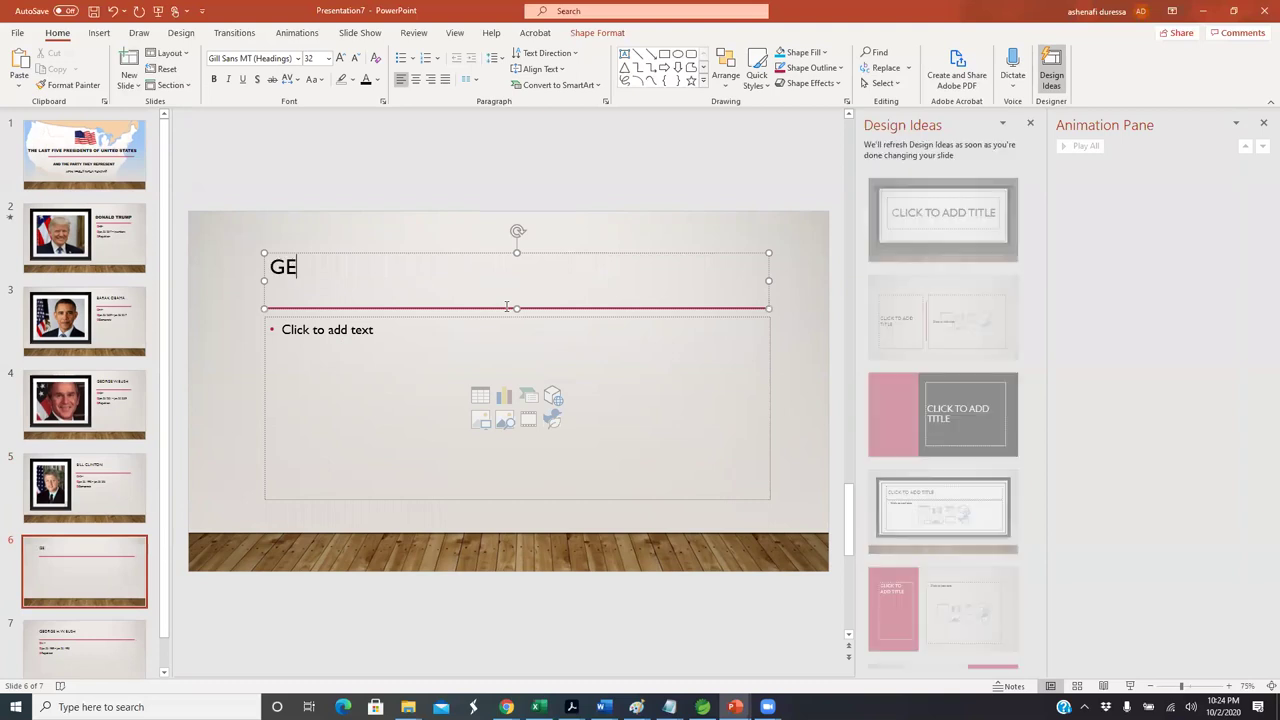
pyautogui.write('ORGE')
pyautogui.write(' H.W.')
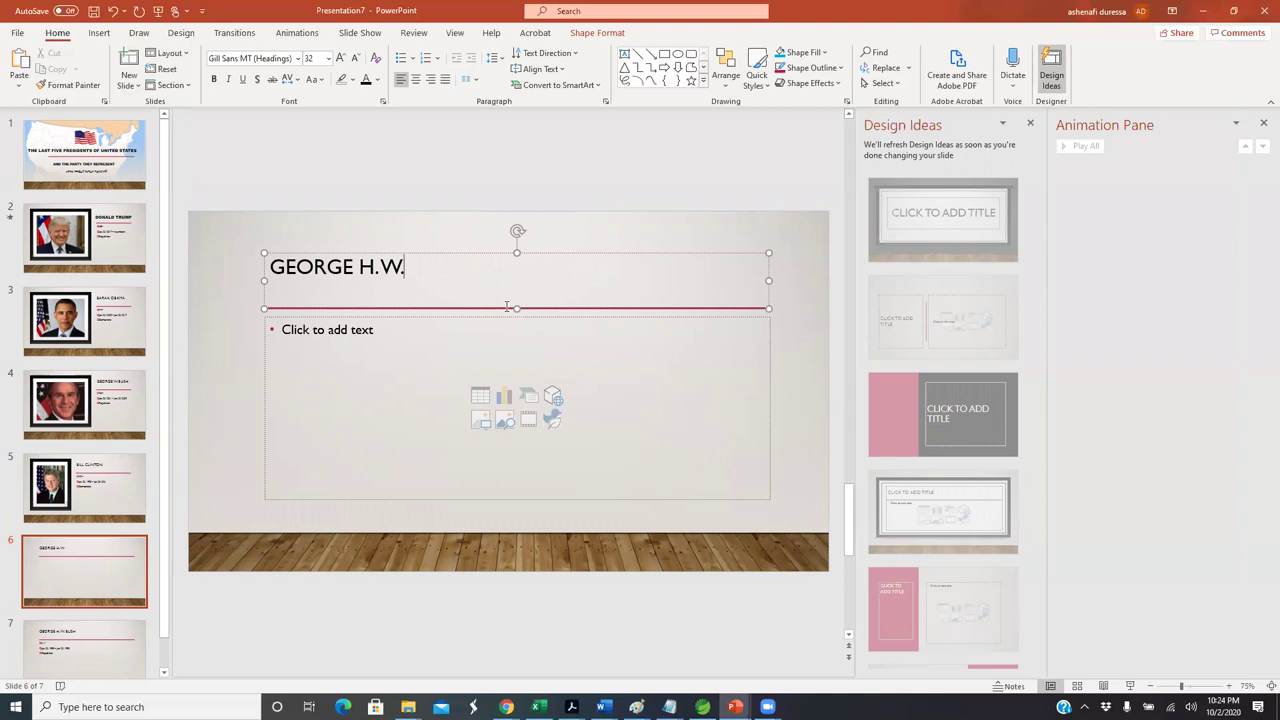
pyautogui.write(' BUSH')
pyautogui.click(346, 349)
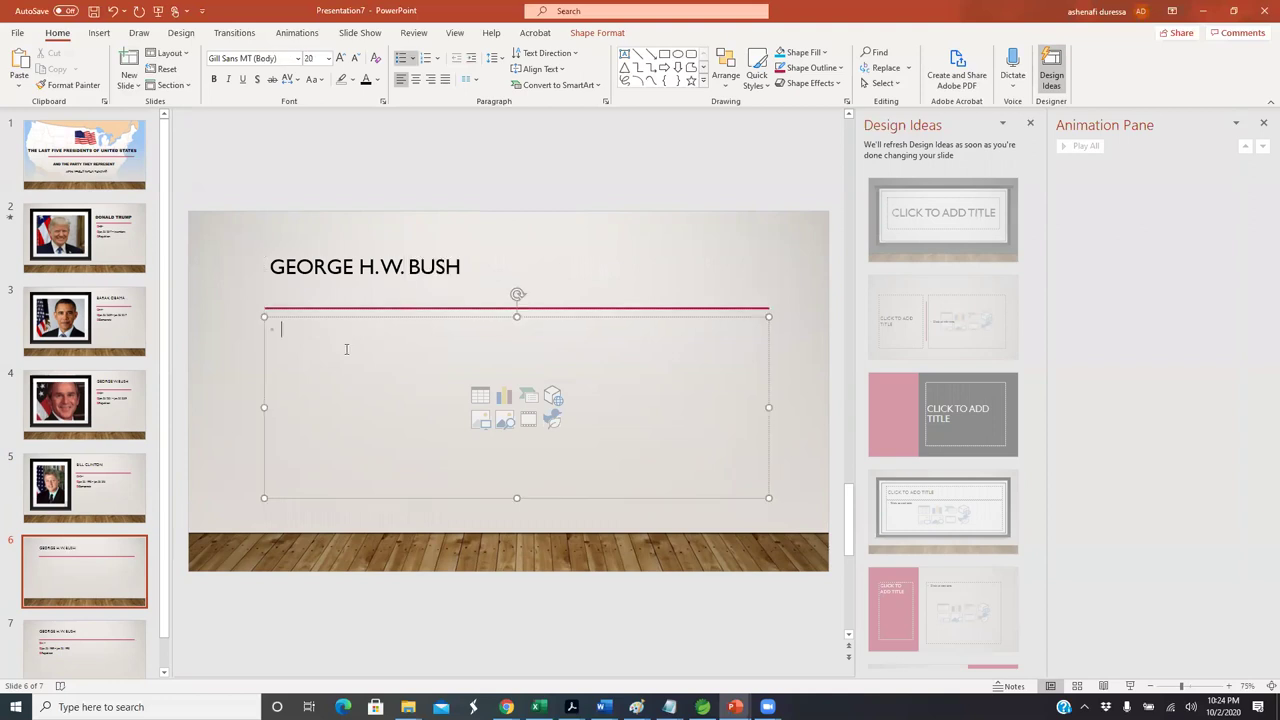
pyautogui.press('pagedown')
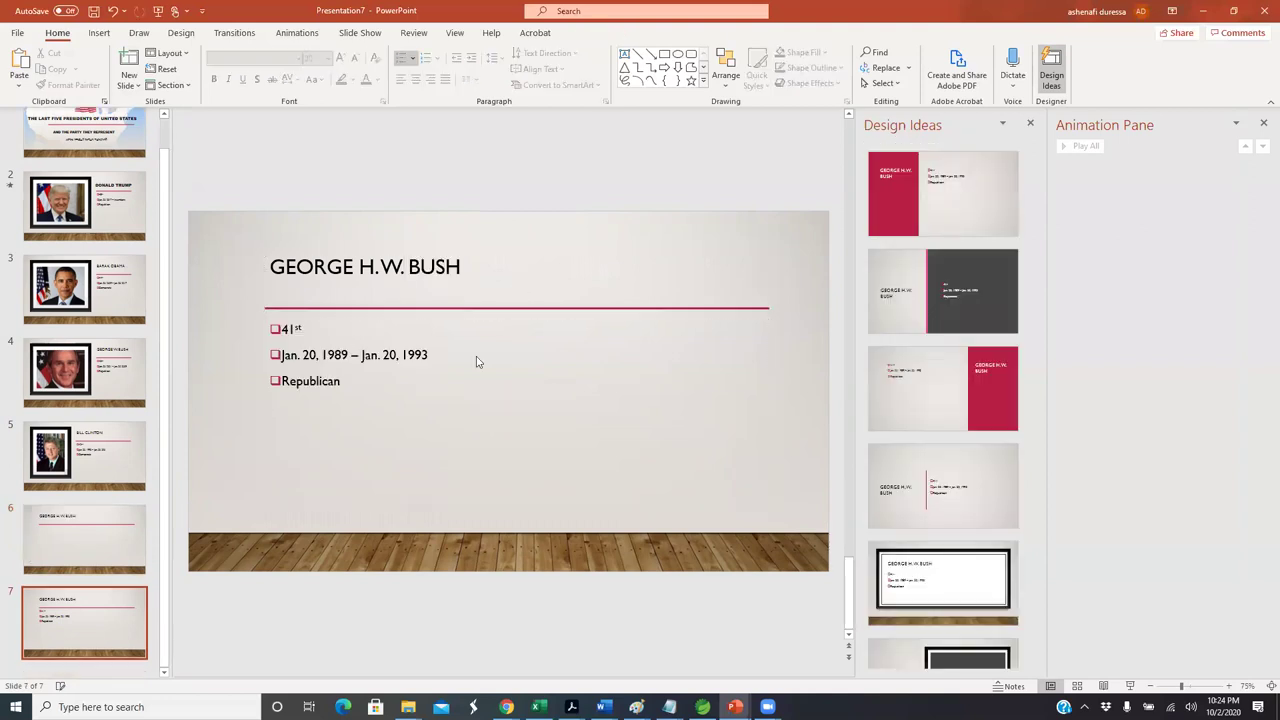
pyautogui.scroll(1, 393, 350)
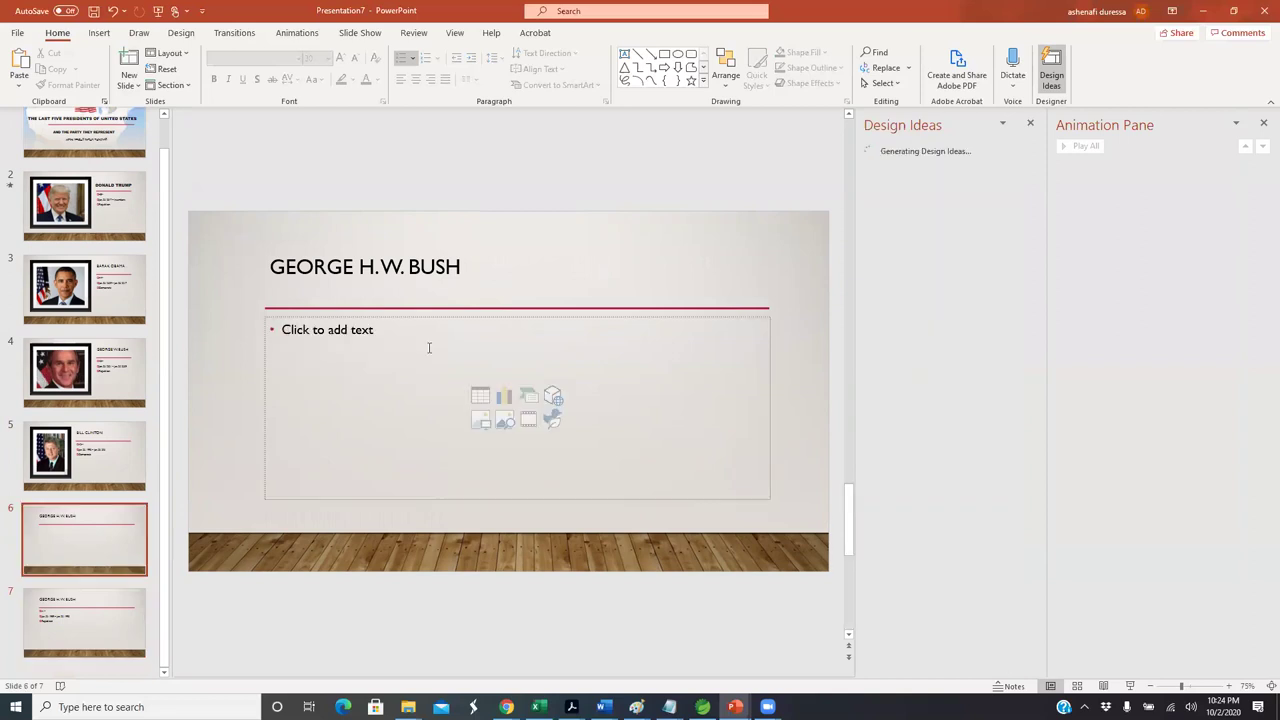
pyautogui.click(430, 346)
pyautogui.write('41')
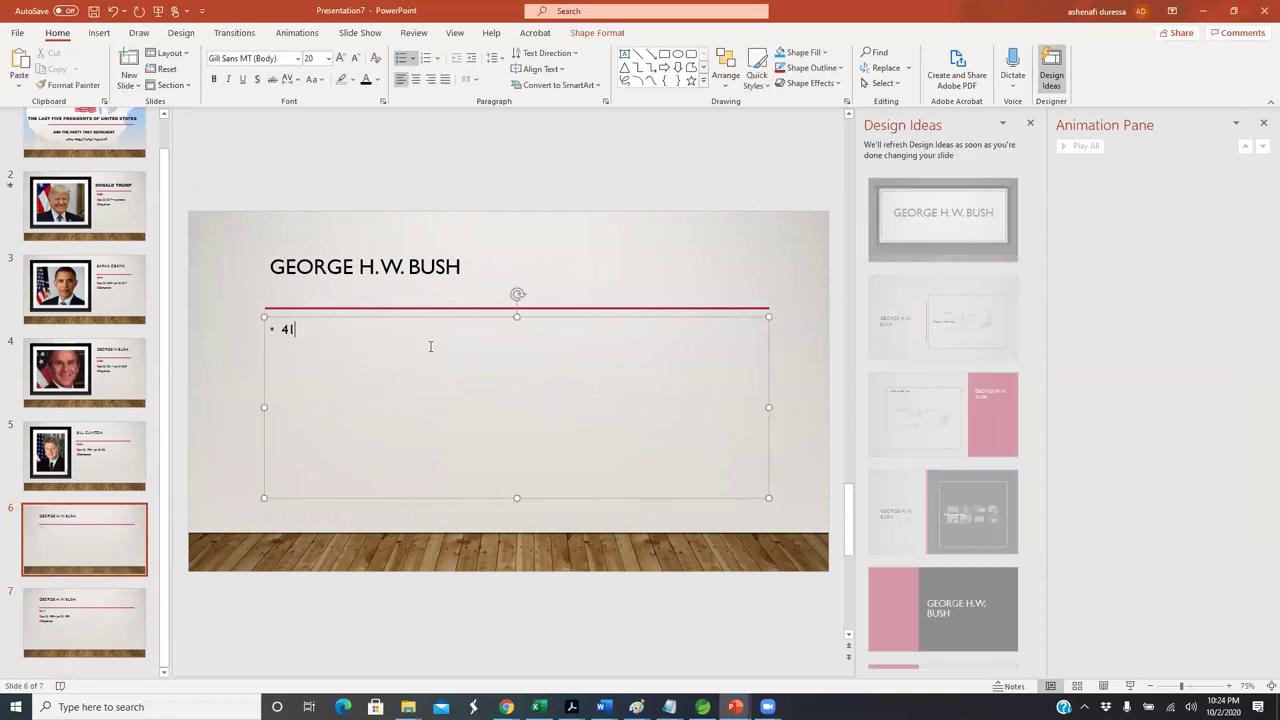
pyautogui.write('st')
pyautogui.press('Return')
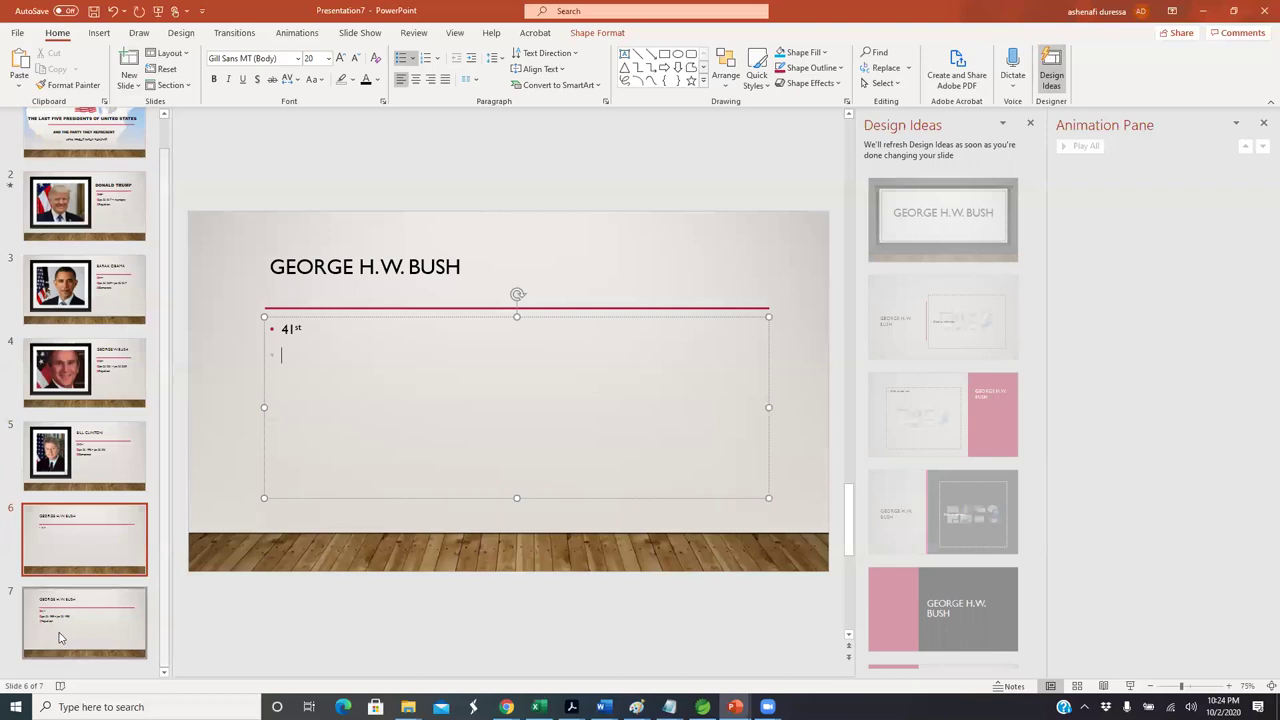
# - Copy the Jan. 20, 1989 – Jan. 20, 1993 date line from slide 7 into slide 6's bullets
pyautogui.click(59, 637)
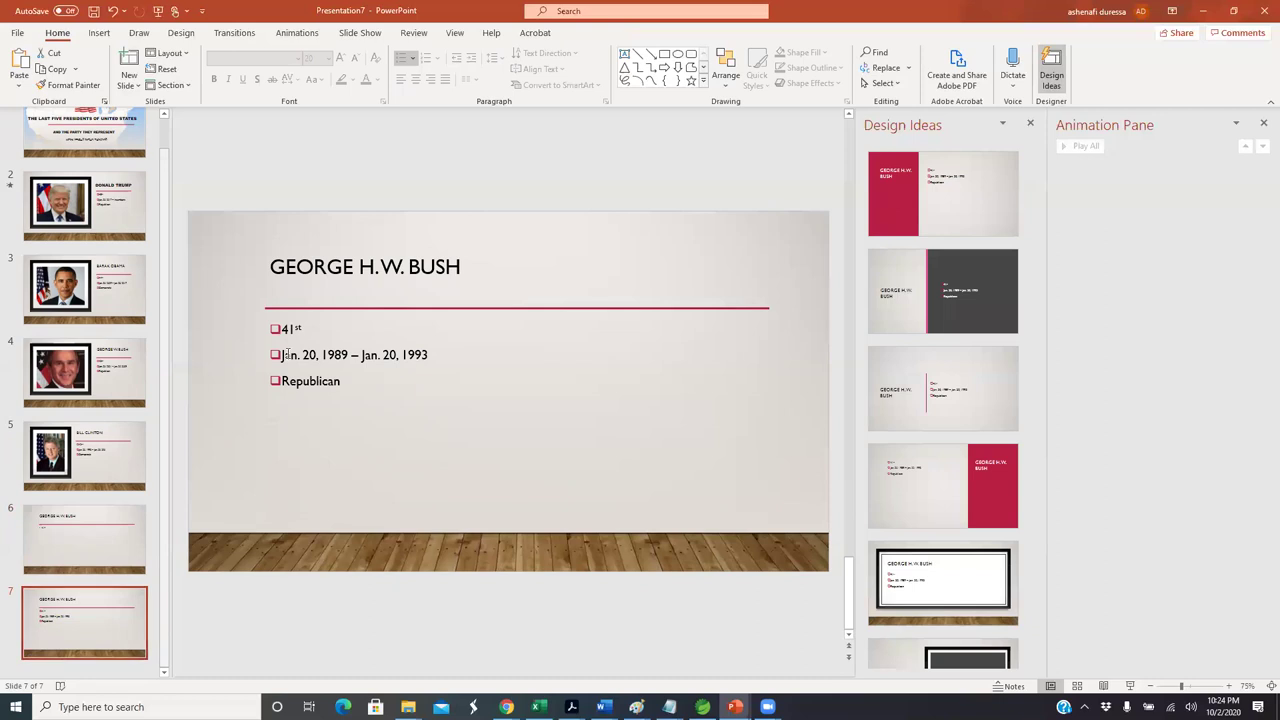
pyautogui.moveTo(284, 355); pyautogui.dragTo(430, 355)
pyautogui.rightClick(322, 358)
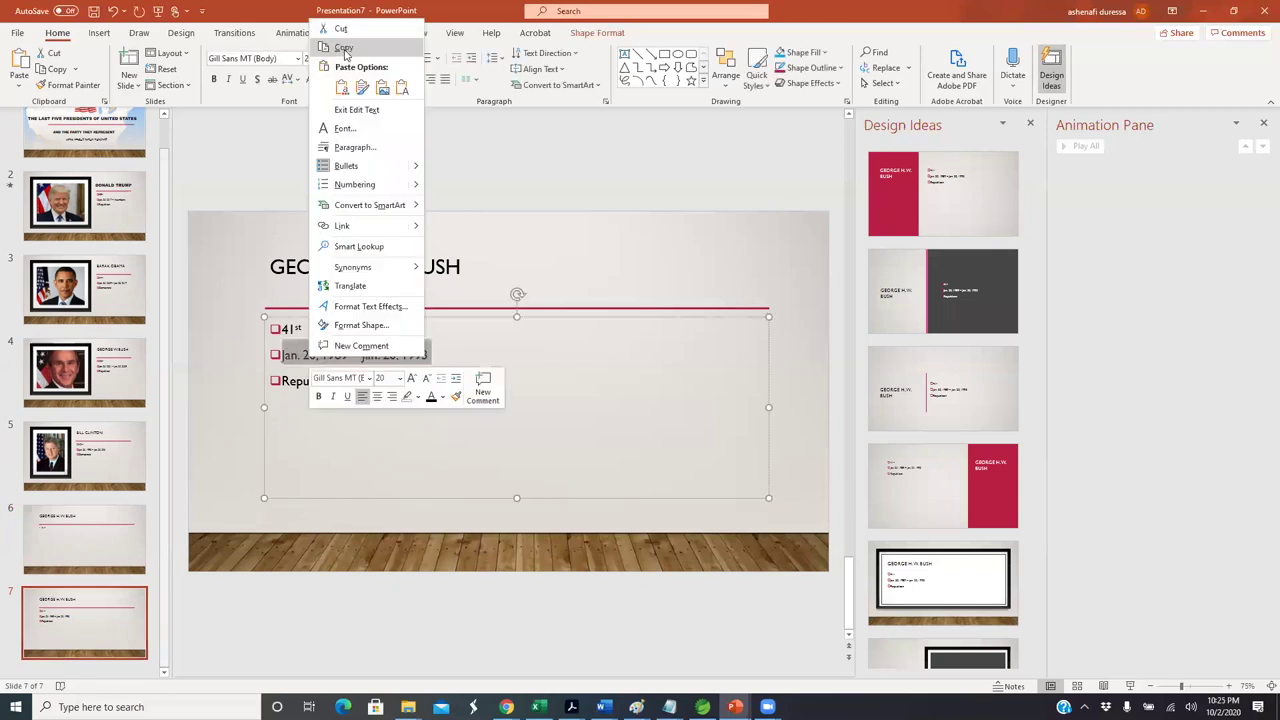
pyautogui.press('Escape')
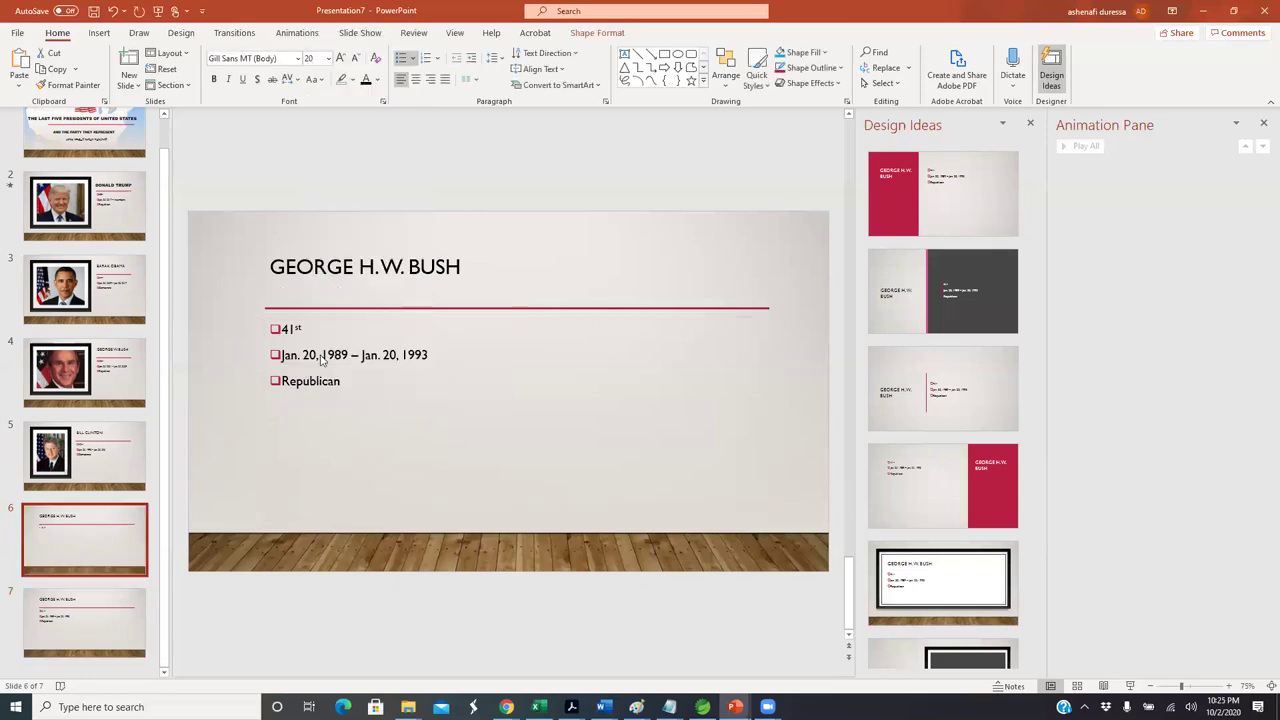
pyautogui.press('pageup')
pyautogui.rightClick(304, 363)
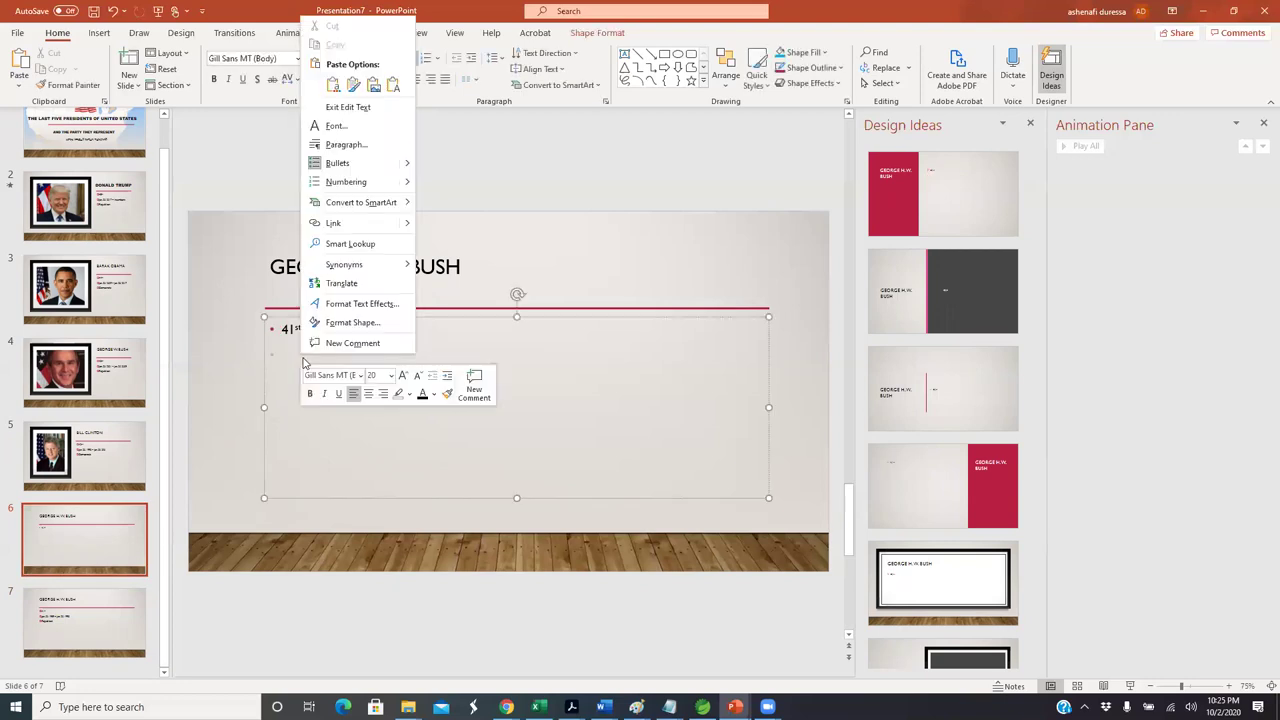
pyautogui.click(334, 87)
pyautogui.press('pagedown')
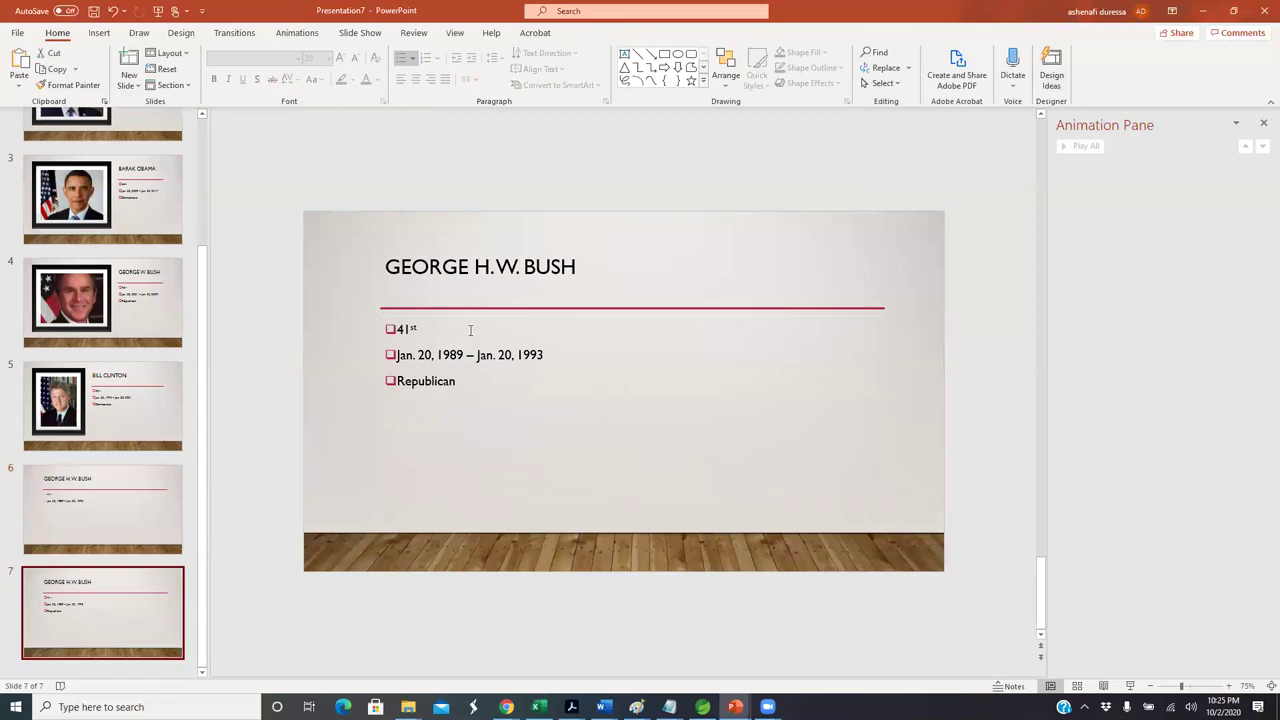
pyautogui.press('pageup')
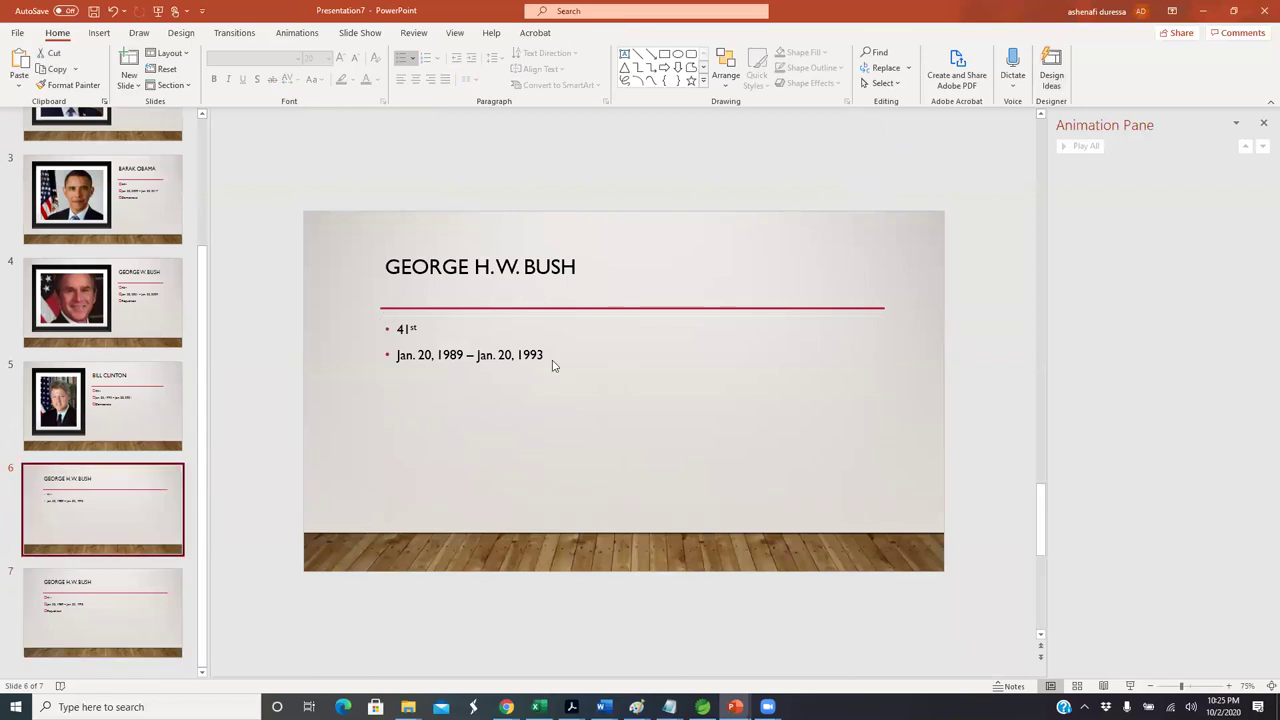
# - Add 'Republican' as the third fact and switch all three bullets to hollow squares
pyautogui.click(730, 535)
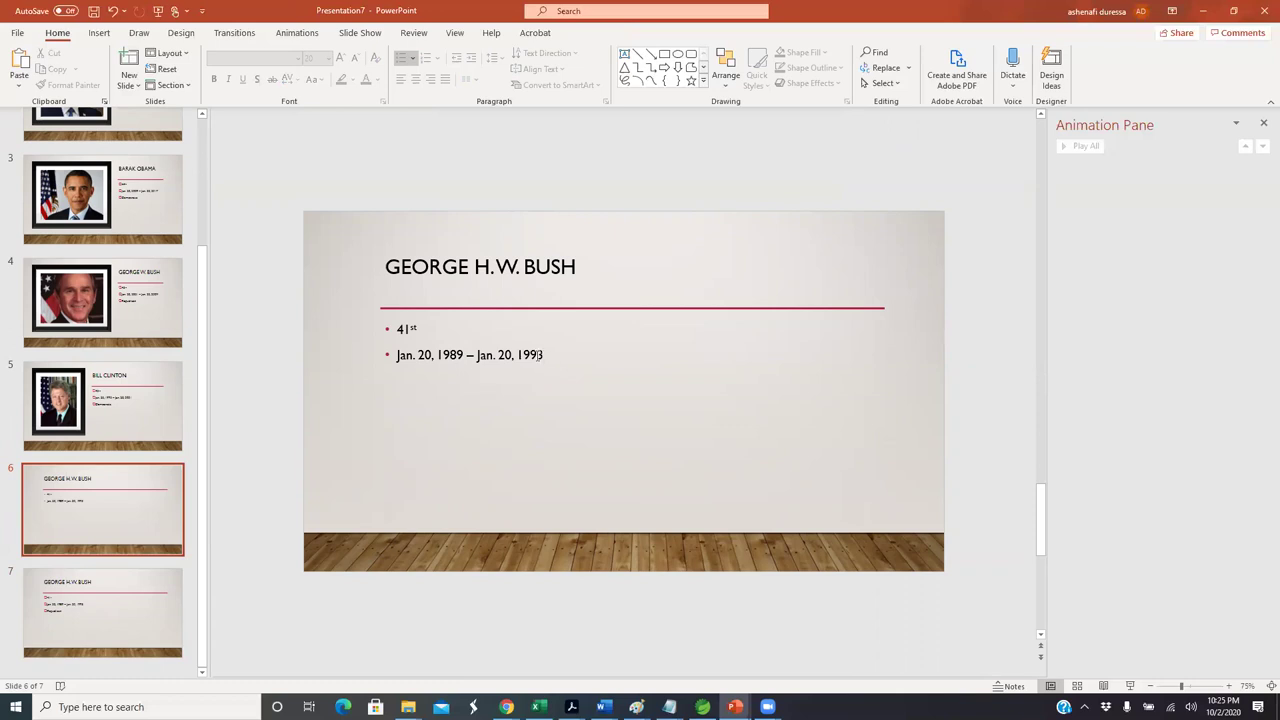
pyautogui.click(801, 381)
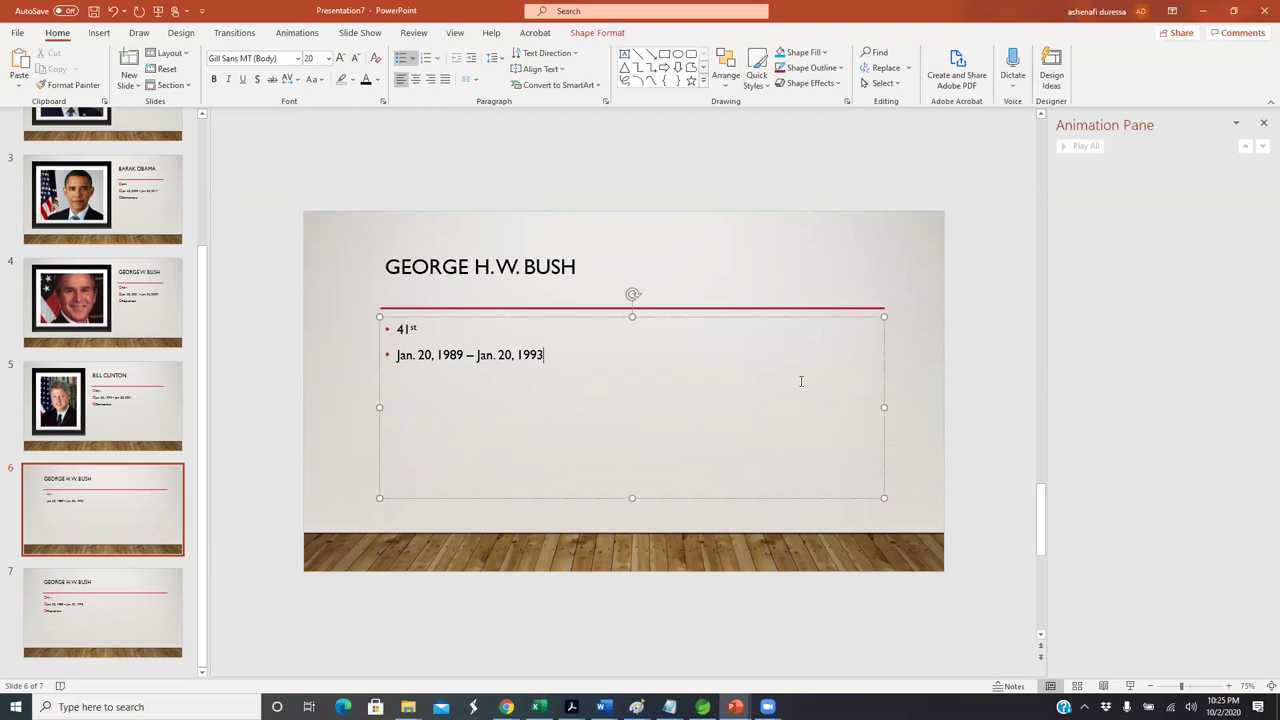
pyautogui.write('Rep')
pyautogui.write('ublic')
pyautogui.write('an')
pyautogui.hotkey('ctrl', 'a')
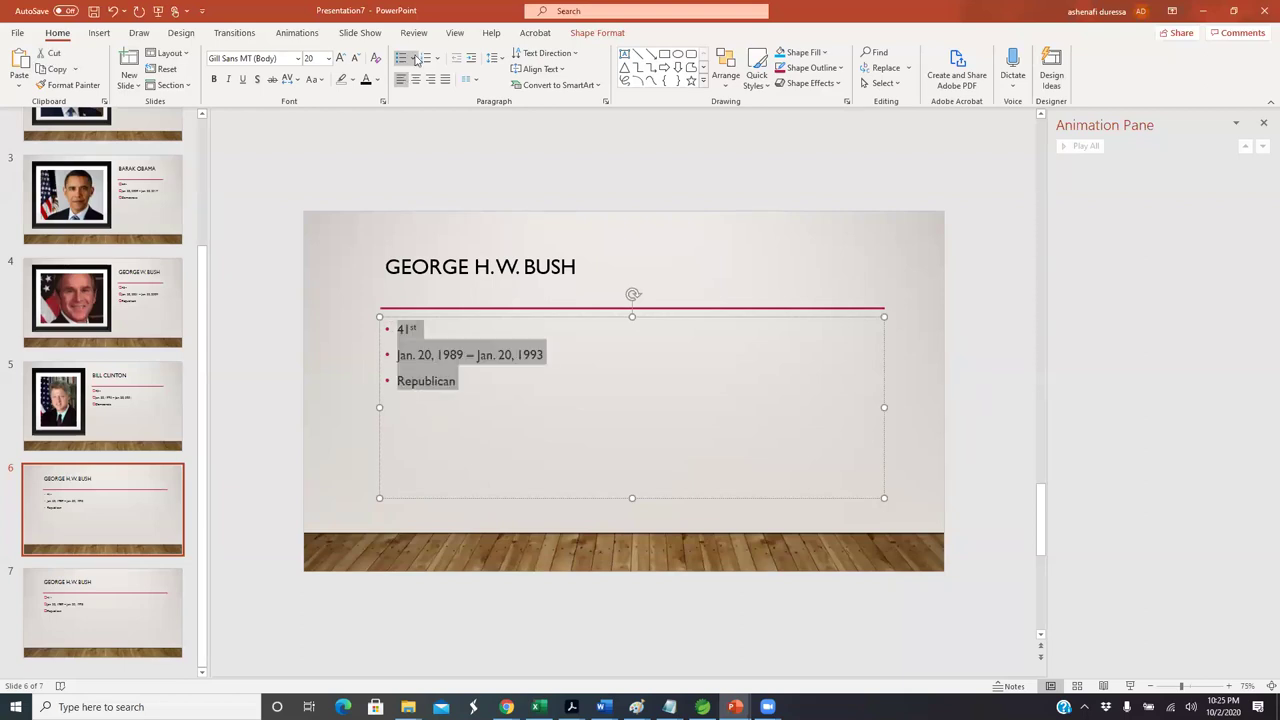
pyautogui.click(417, 60)
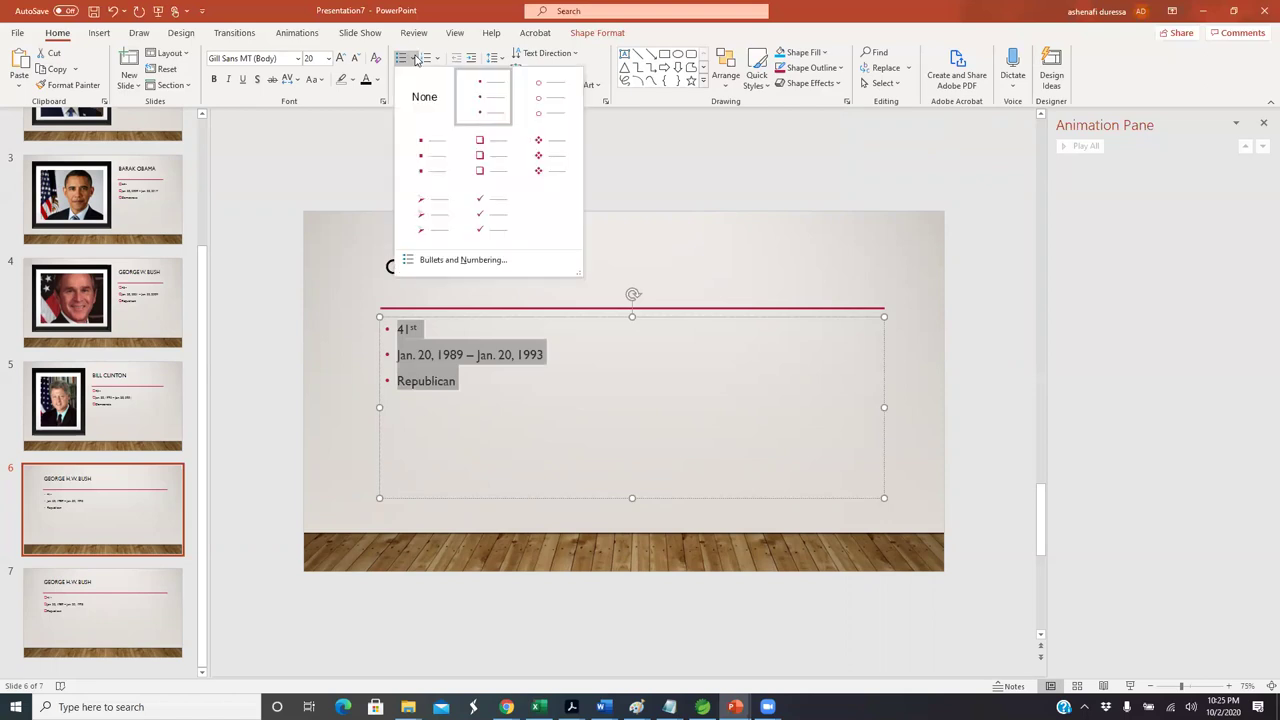
pyautogui.click(484, 158)
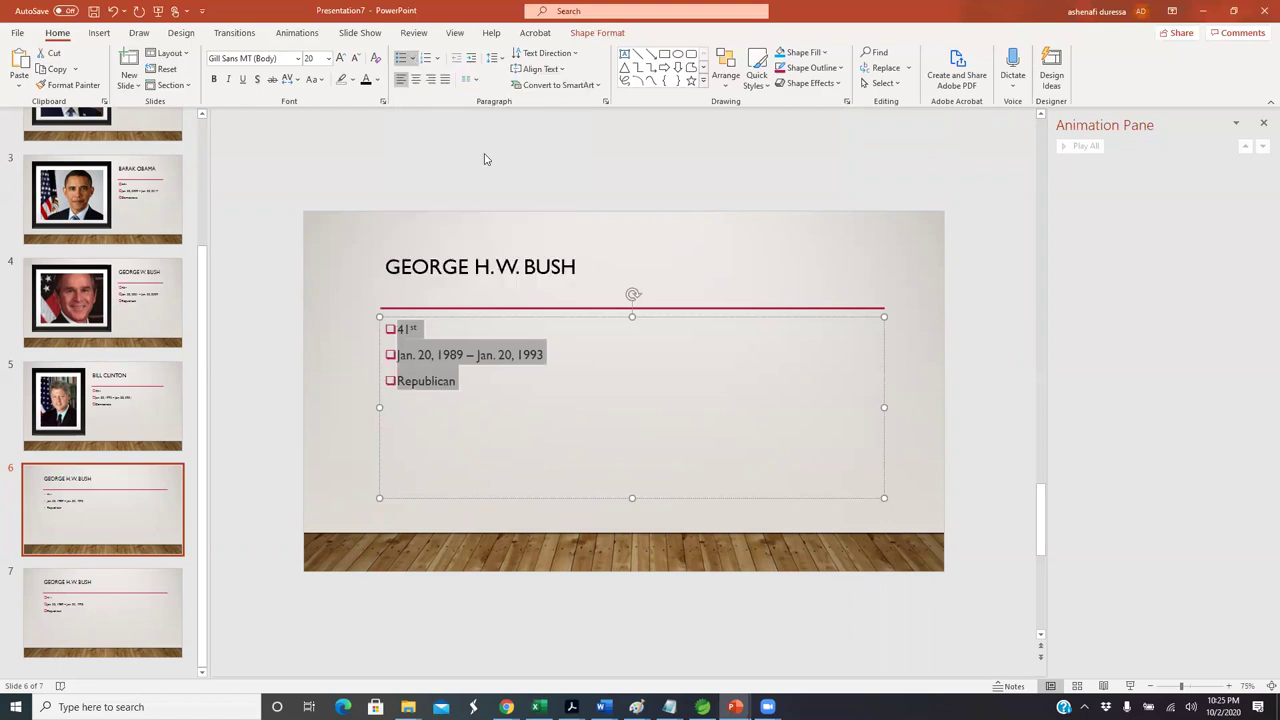
pyautogui.click(517, 429)
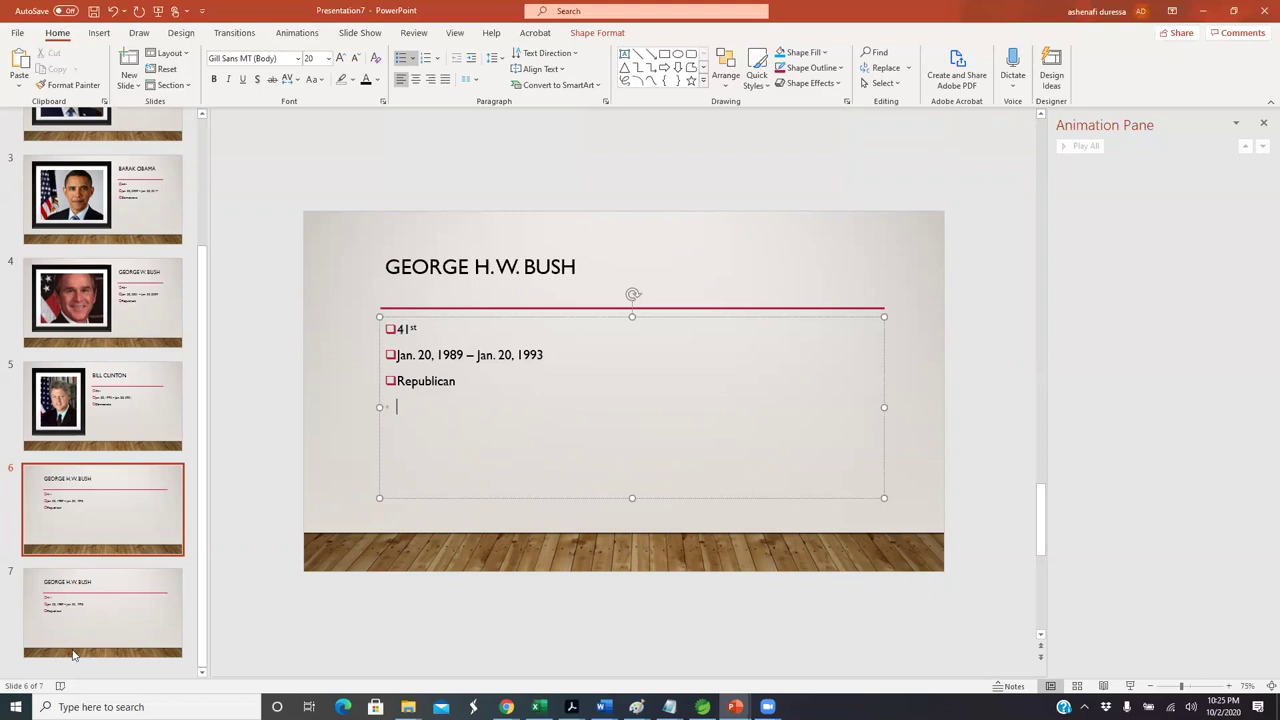
# - Delete the redundant duplicate slide 7
pyautogui.click(104, 597)
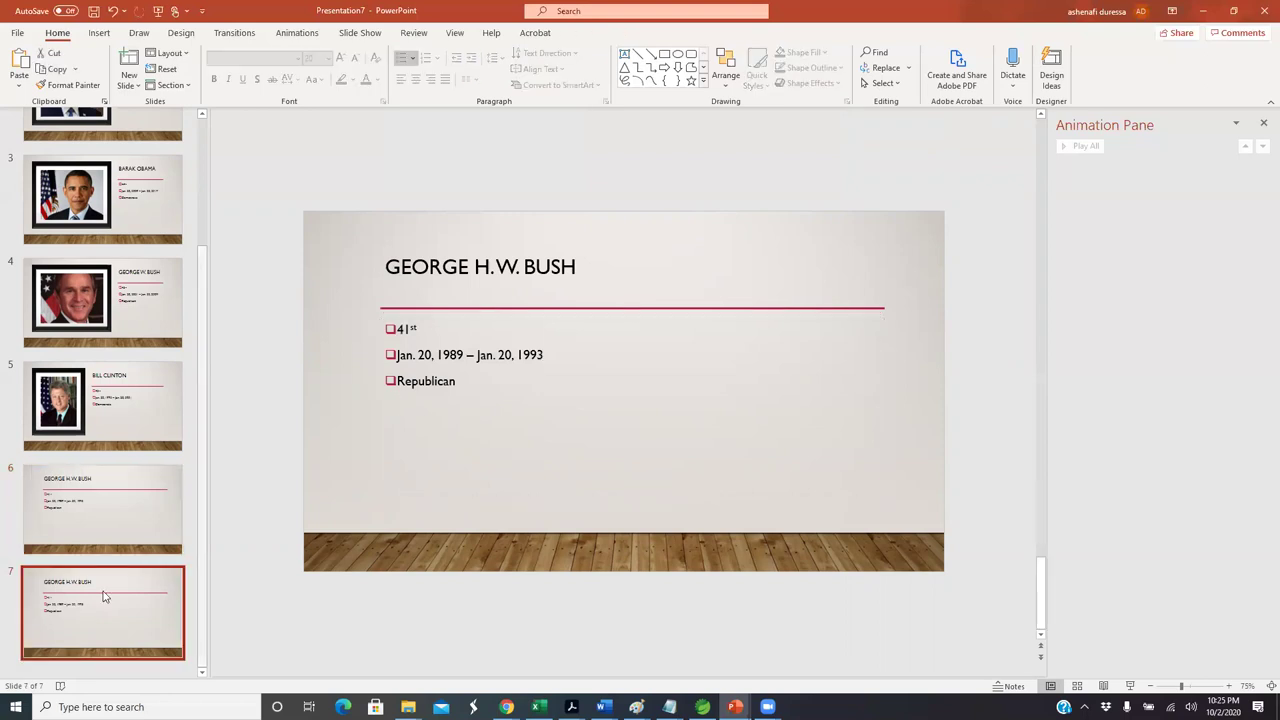
pyautogui.rightClick(104, 597)
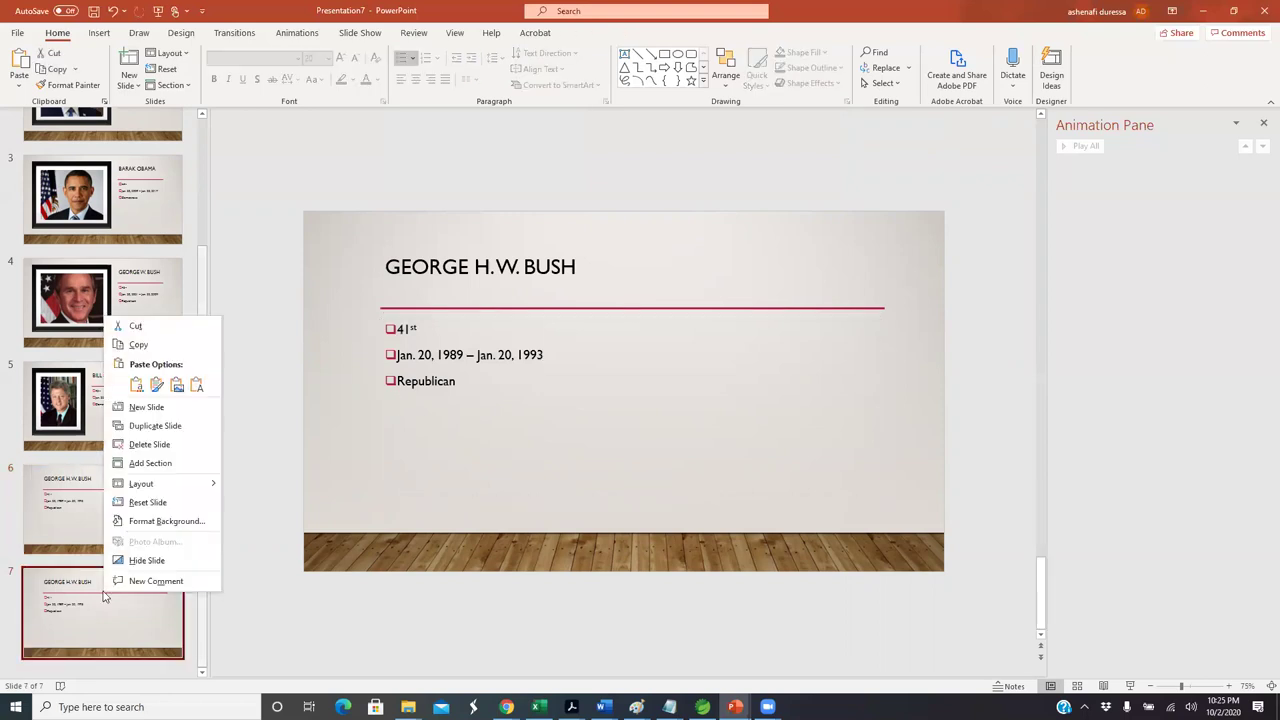
pyautogui.click(160, 445)
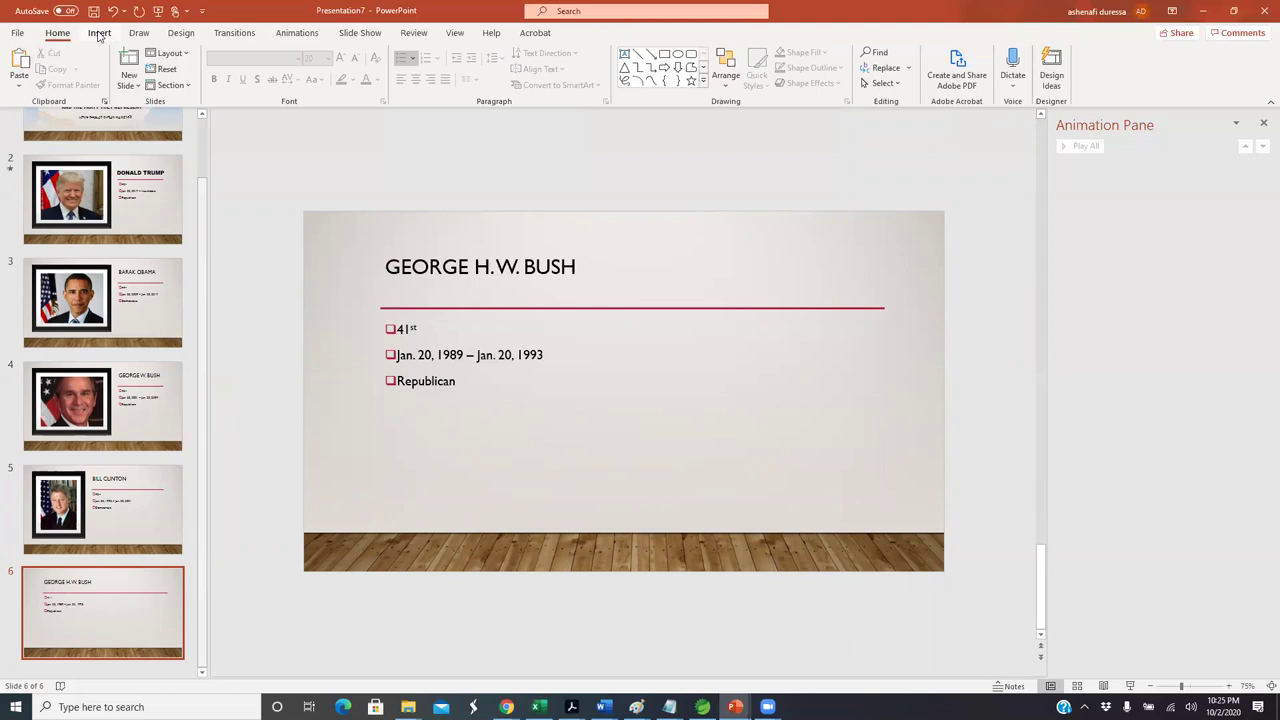
# - Insert George-HW-Bush.jpg on slide 6 and apply the framed-portrait-on-left design
pyautogui.hotkey('alt', 'n')
pyautogui.click(97, 85)
pyautogui.click(127, 125)
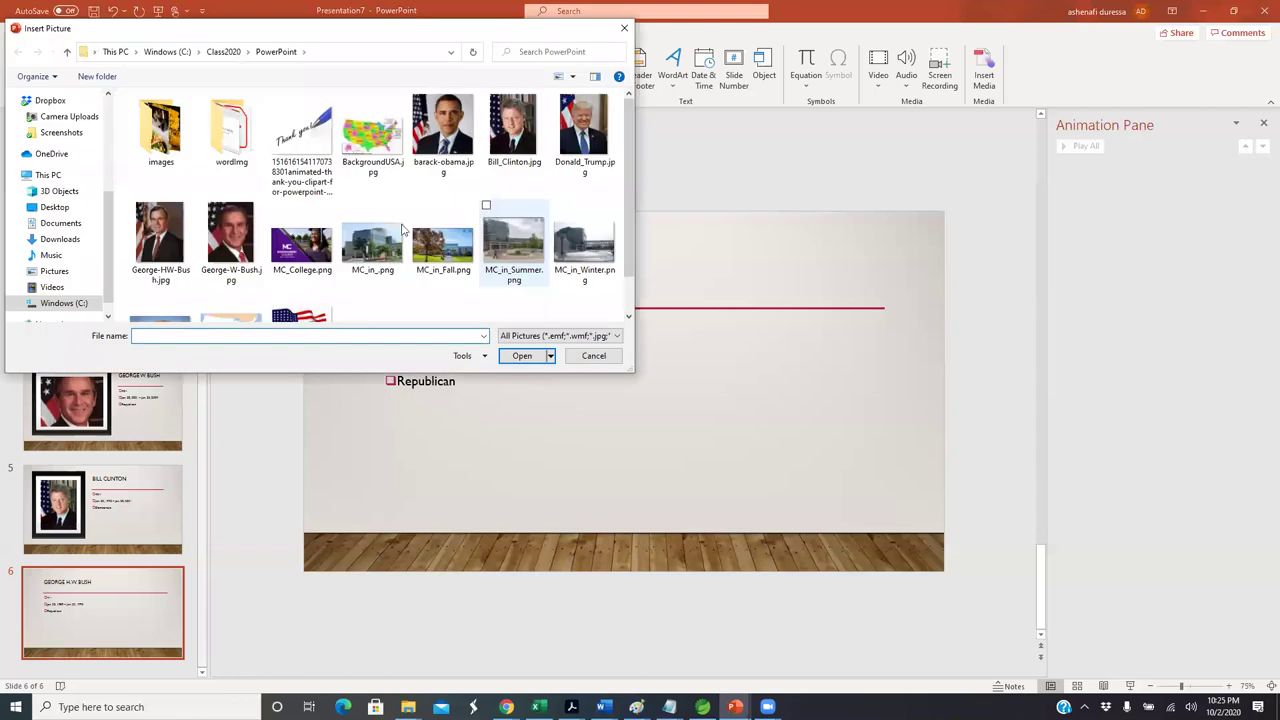
pyautogui.click(156, 260)
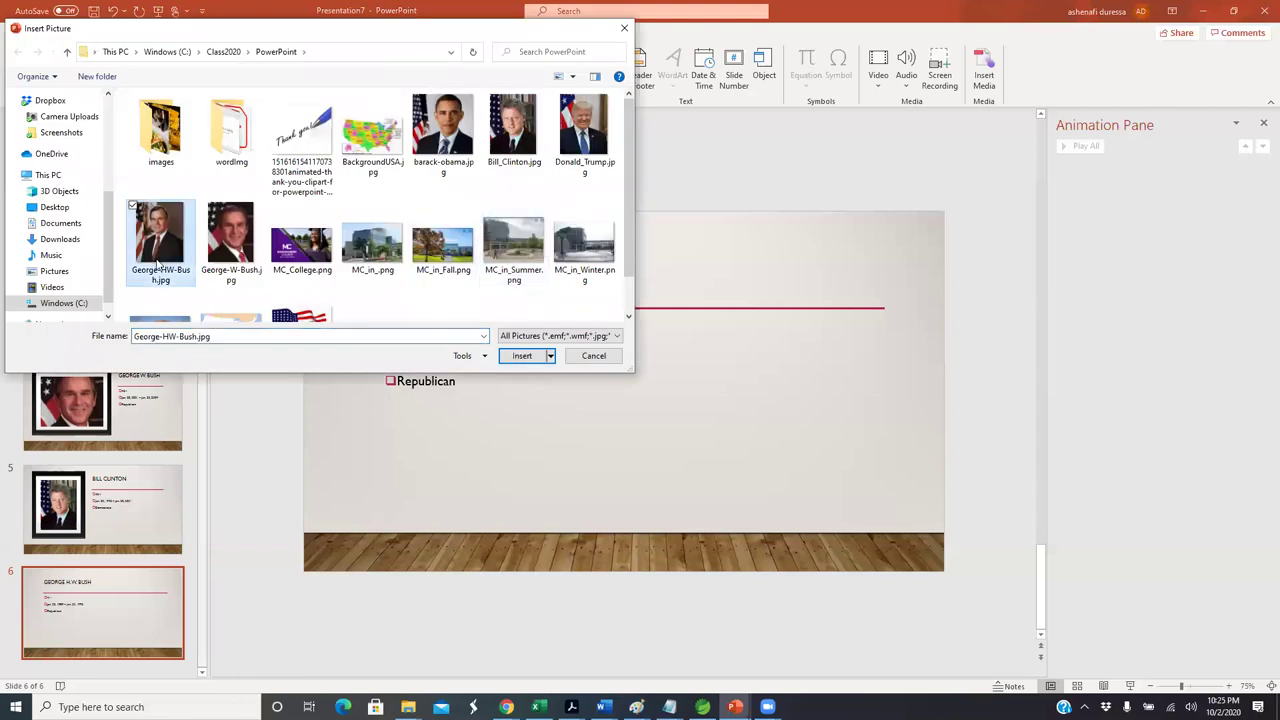
pyautogui.click(522, 356)
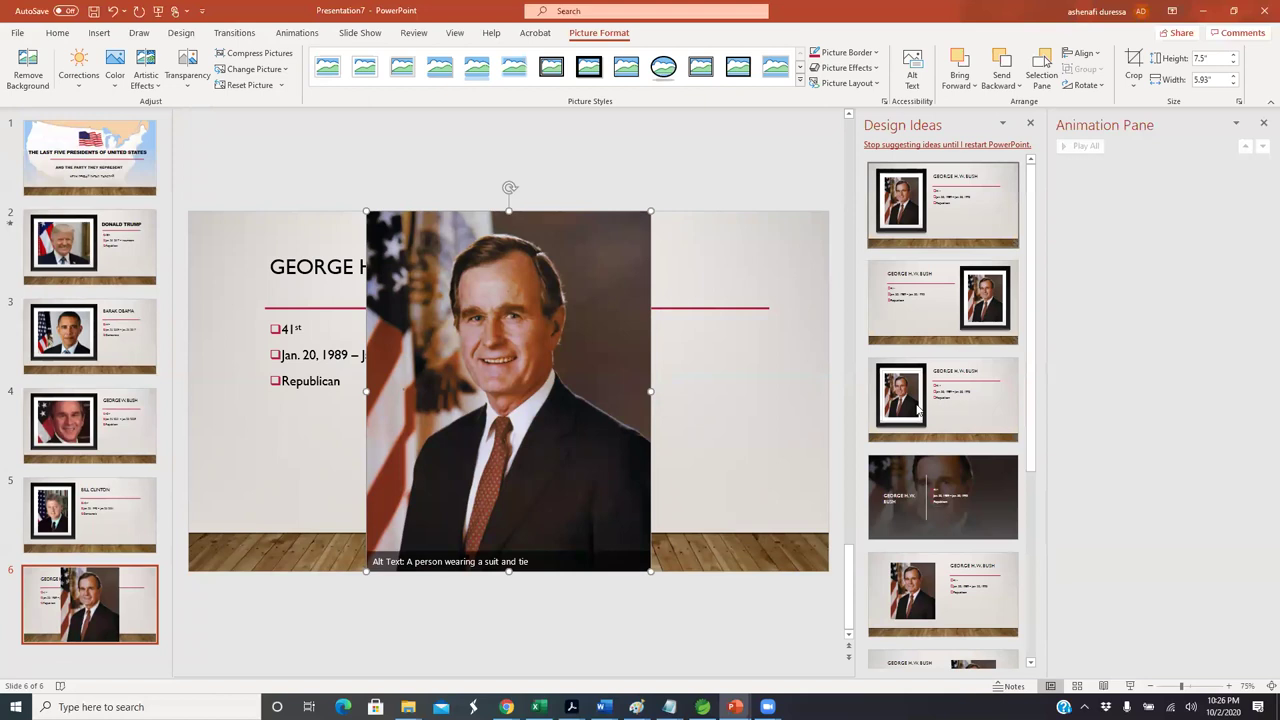
pyautogui.click(914, 404)
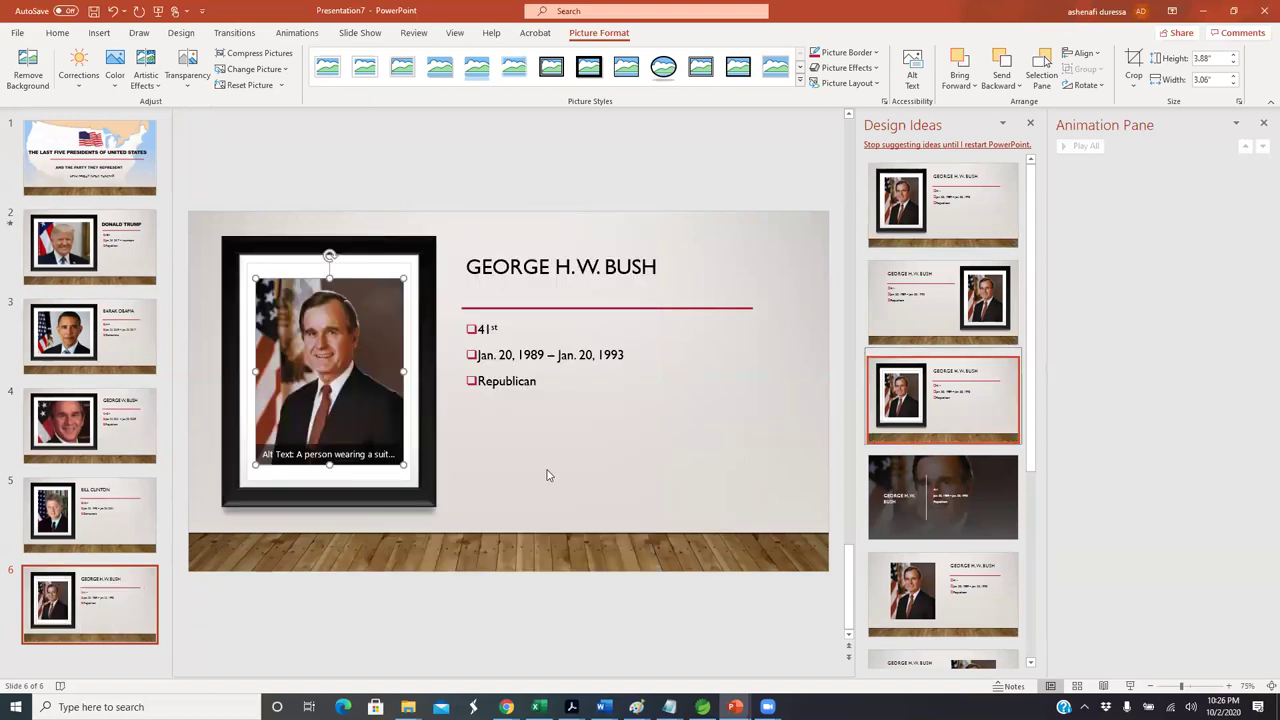
pyautogui.click(513, 274)
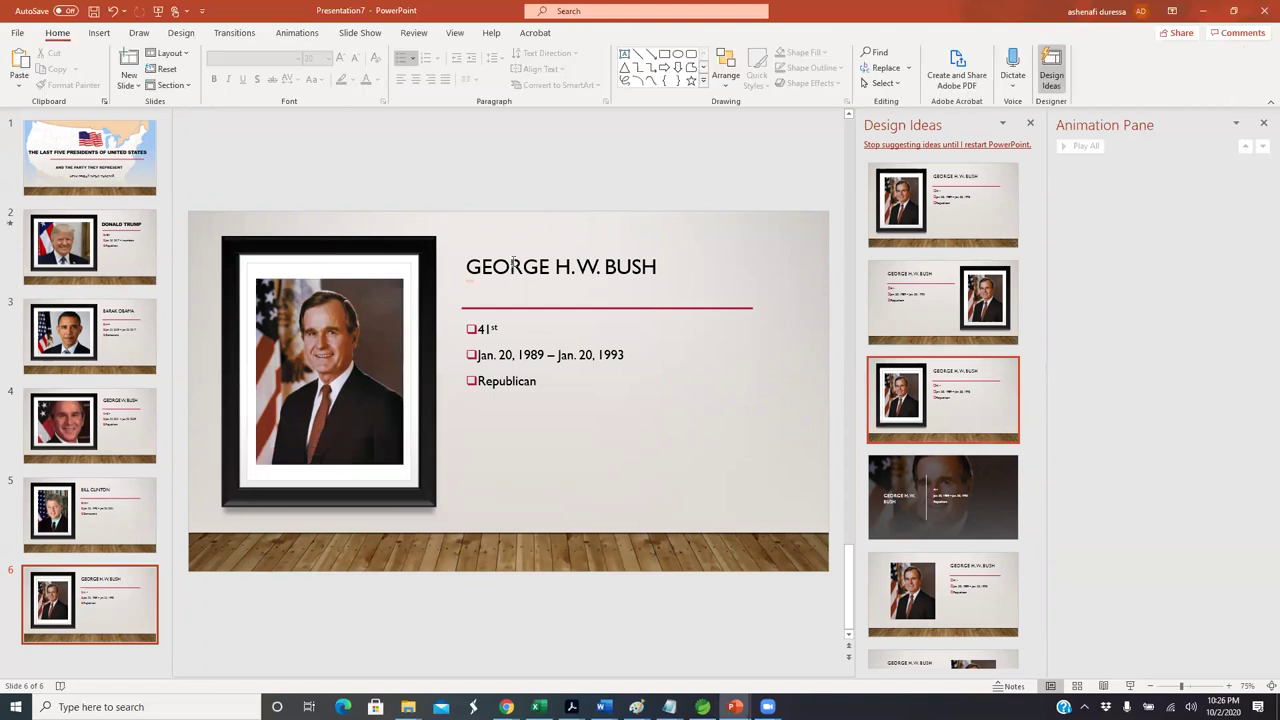
pyautogui.click(513, 274)
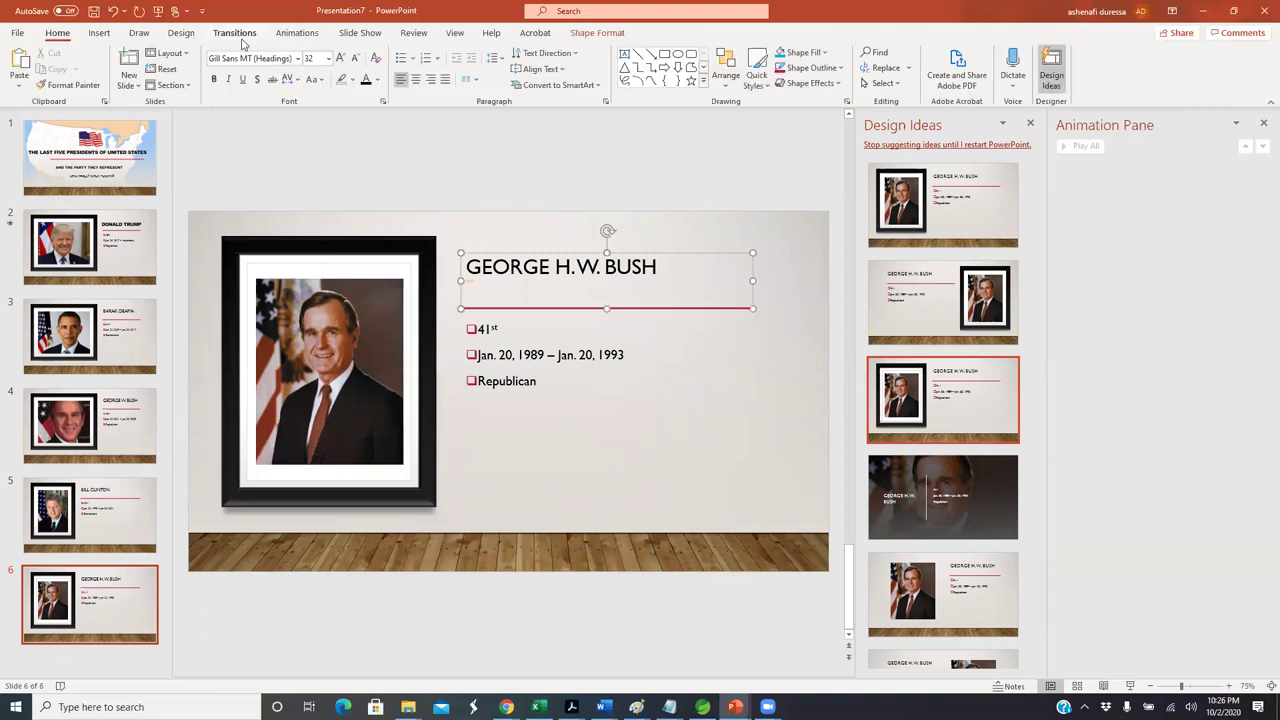
# - Give the George H.W. Bush title a Bounce entrance and its facts Float In, After Previous
pyautogui.click(286, 35)
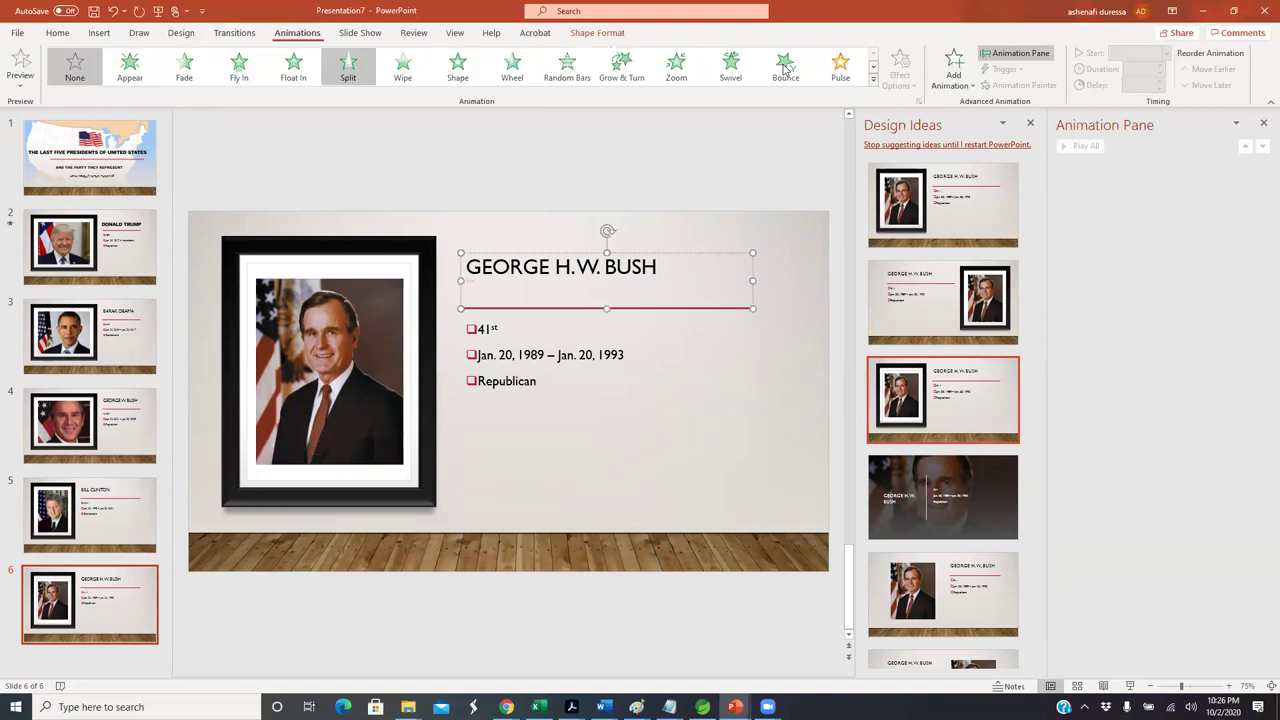
pyautogui.click(785, 67)
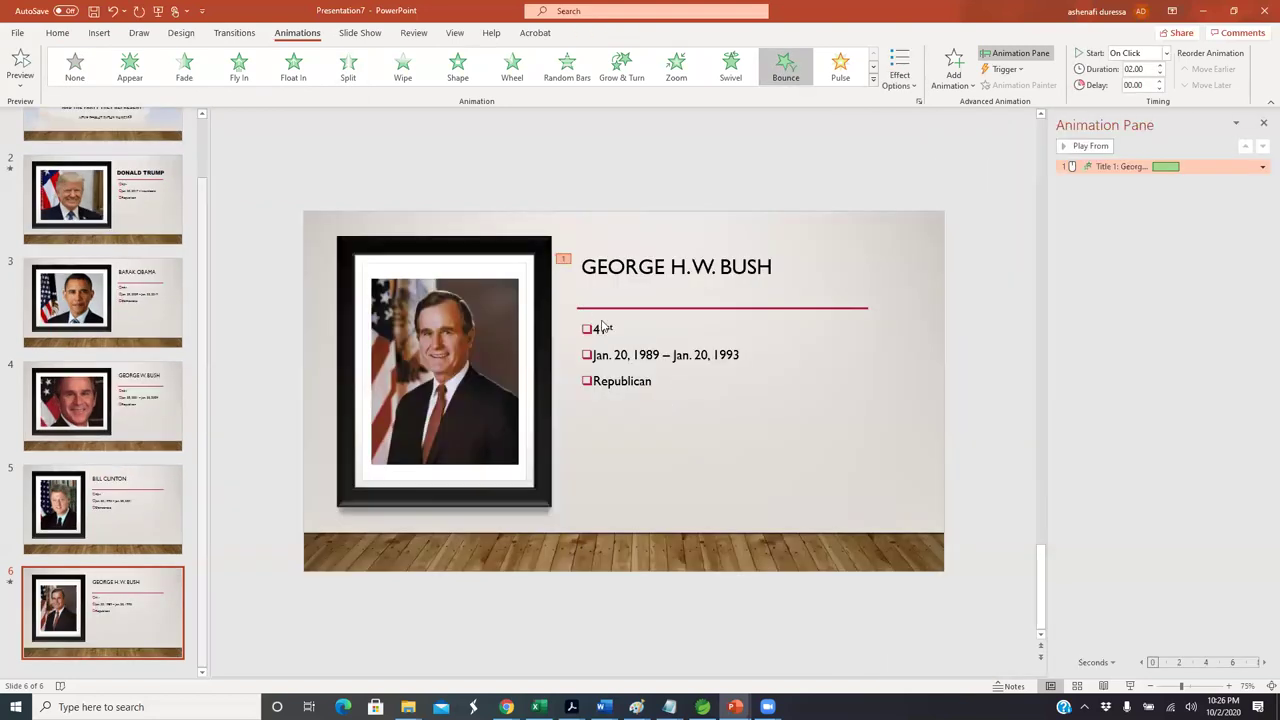
pyautogui.moveTo(592, 325); pyautogui.dragTo(655, 384)
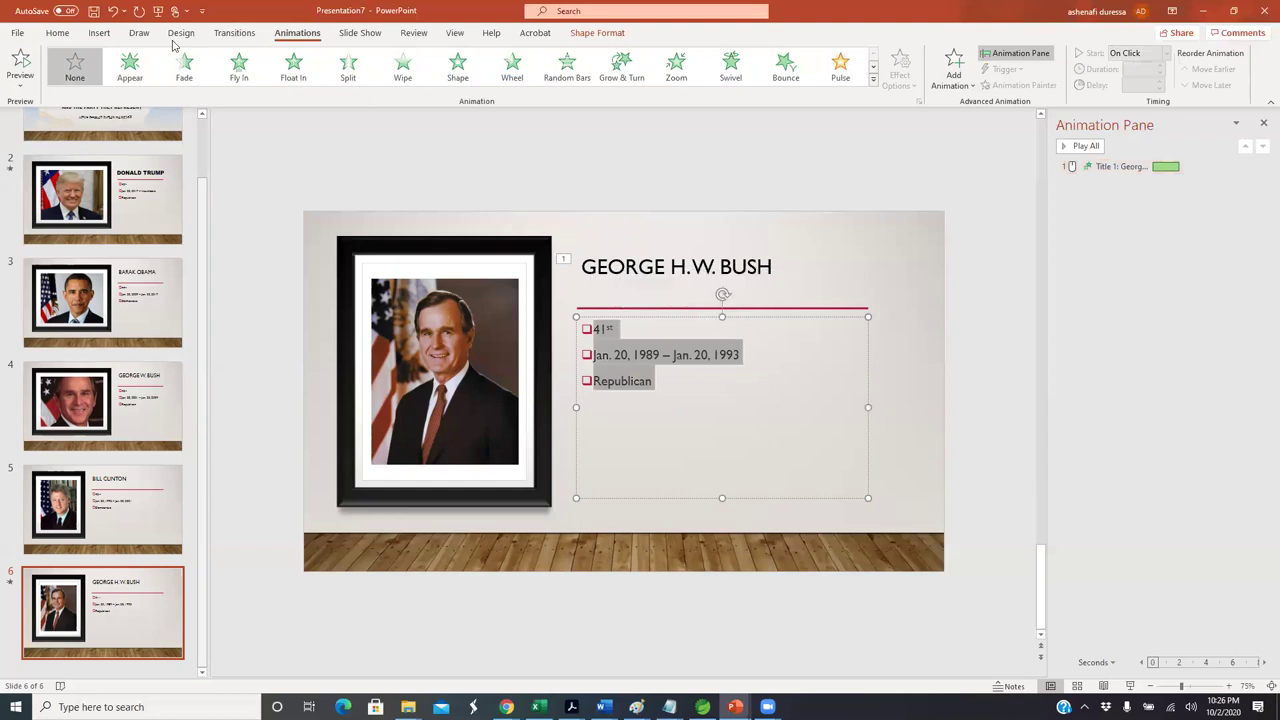
pyautogui.click(292, 70)
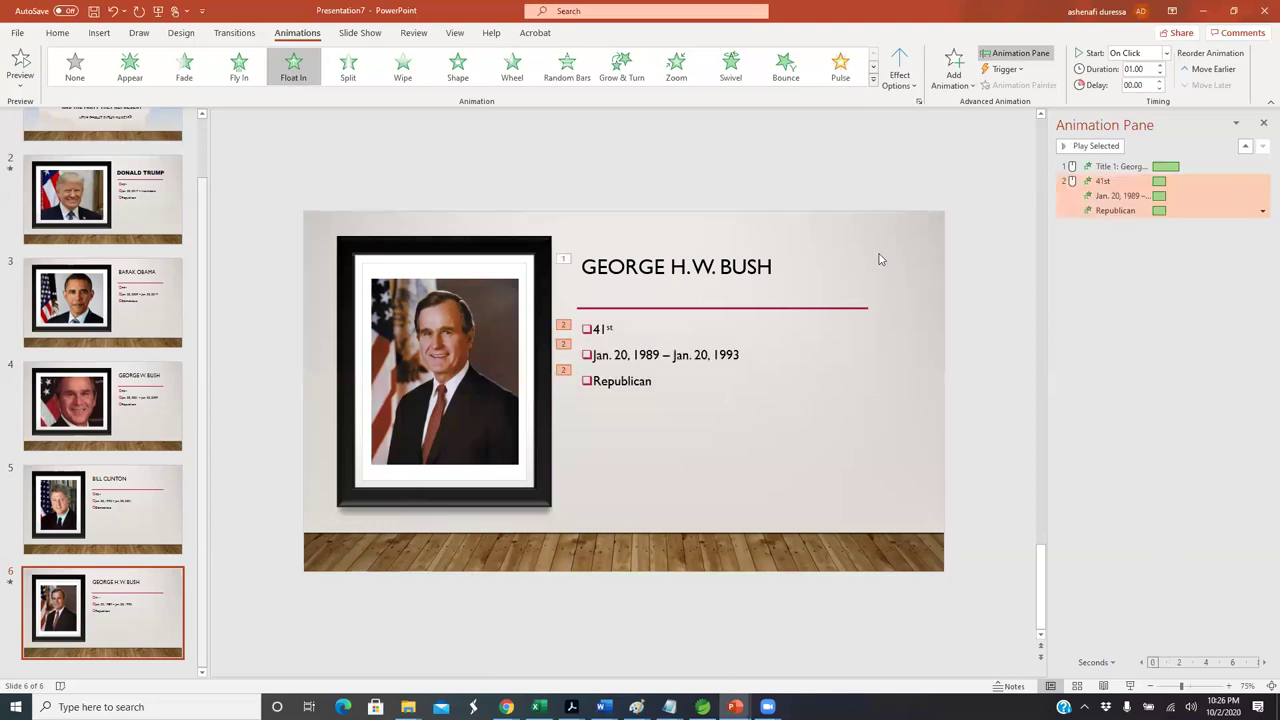
pyautogui.click(1166, 53)
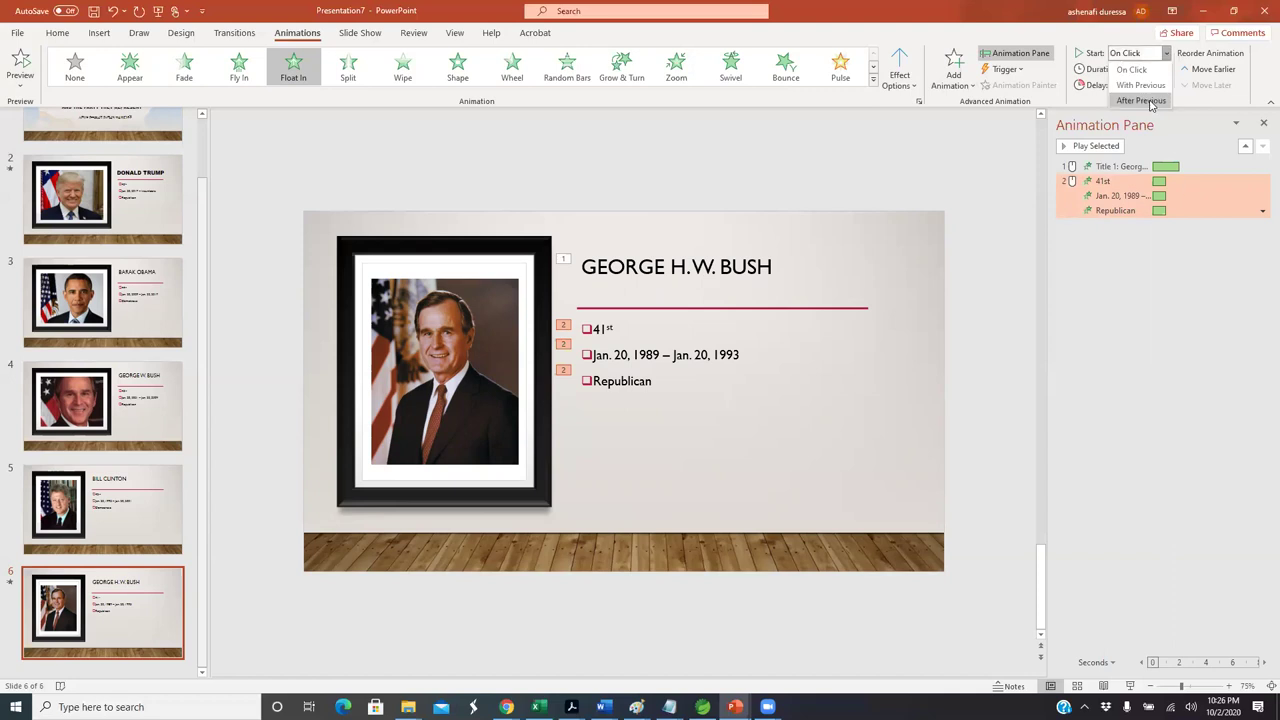
pyautogui.click(1150, 101)
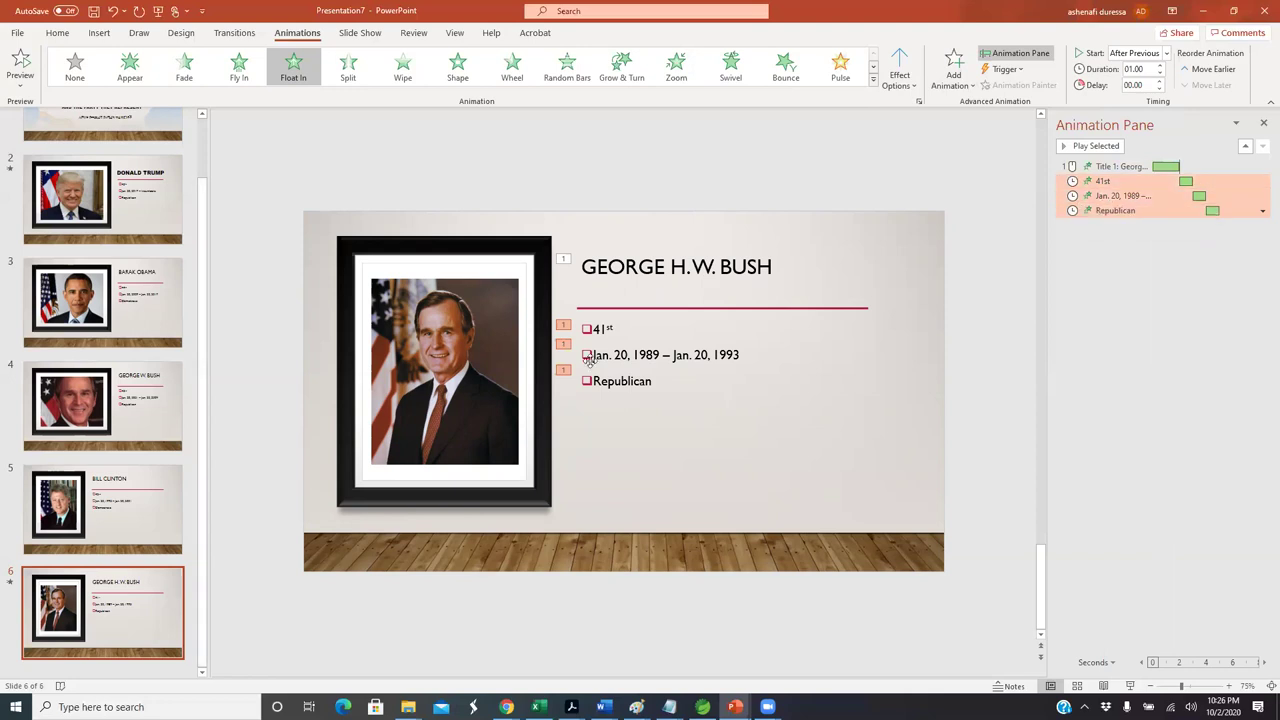
pyautogui.press('pageup')
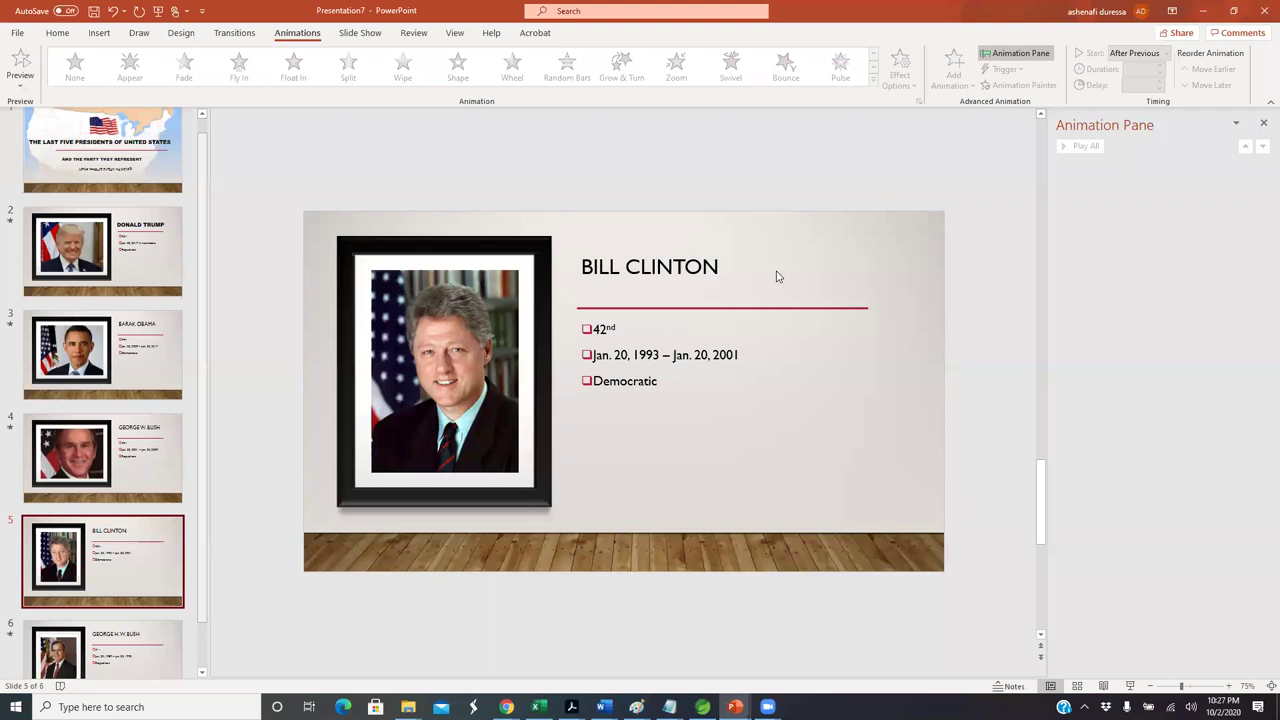
# - Give the Bill Clinton title a Bounce entrance and its facts a Float In entrance
pyautogui.click(678, 262)
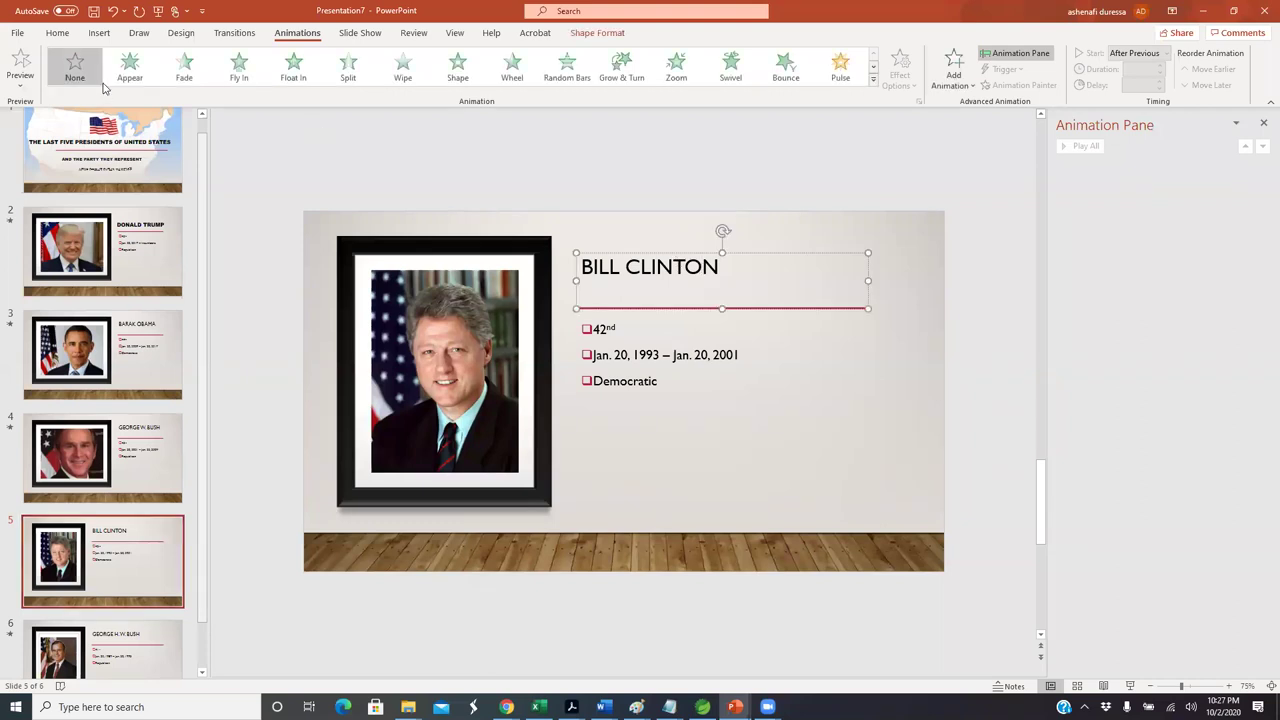
pyautogui.click(648, 268)
pyautogui.click(786, 66)
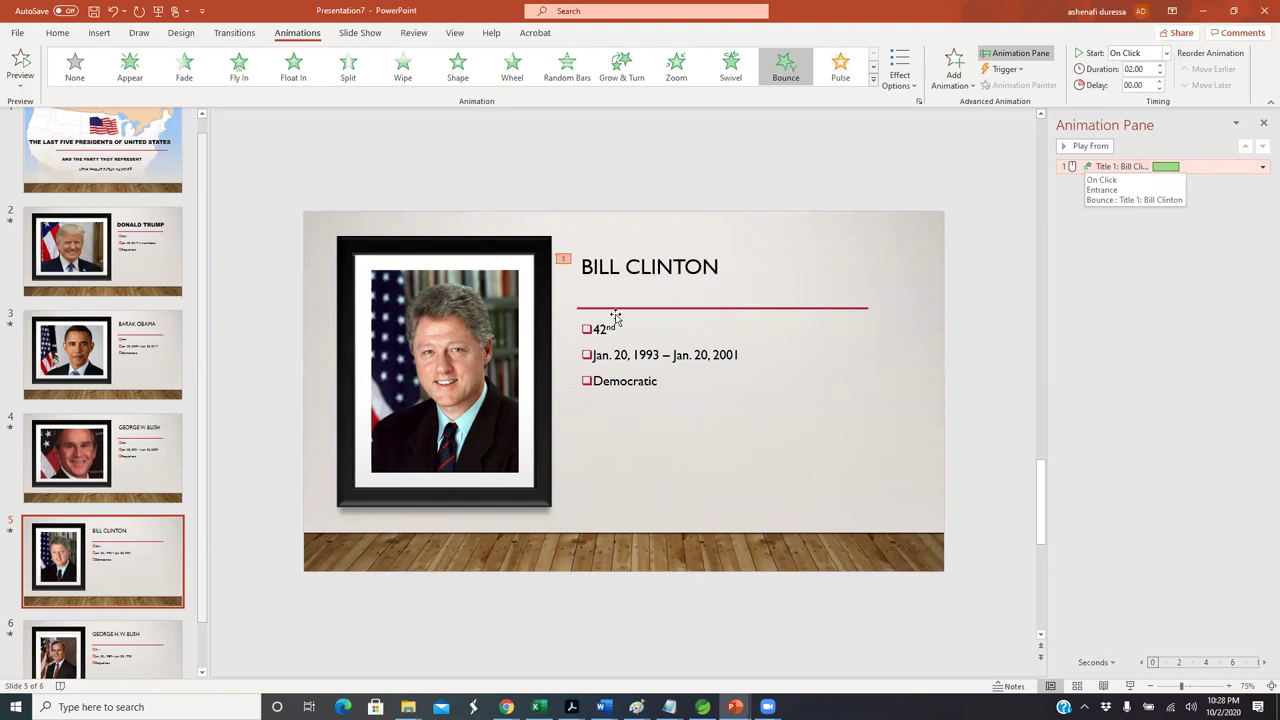
pyautogui.click(614, 355)
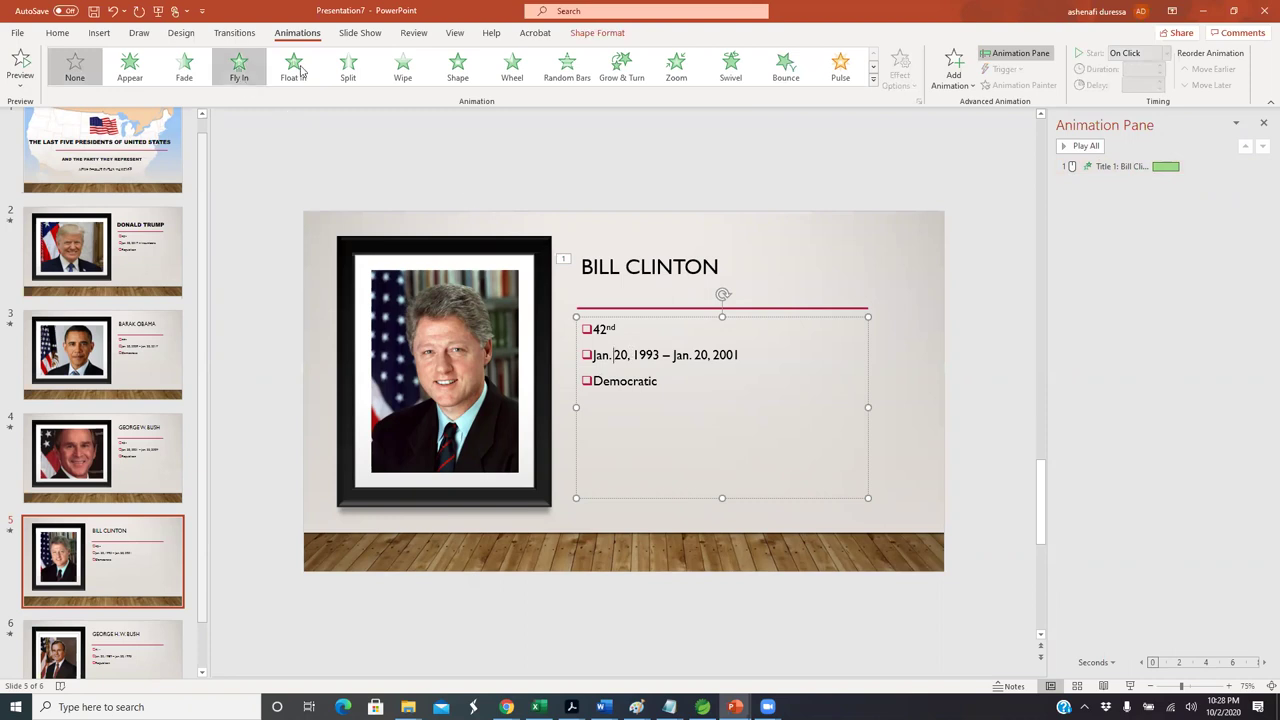
pyautogui.click(293, 68)
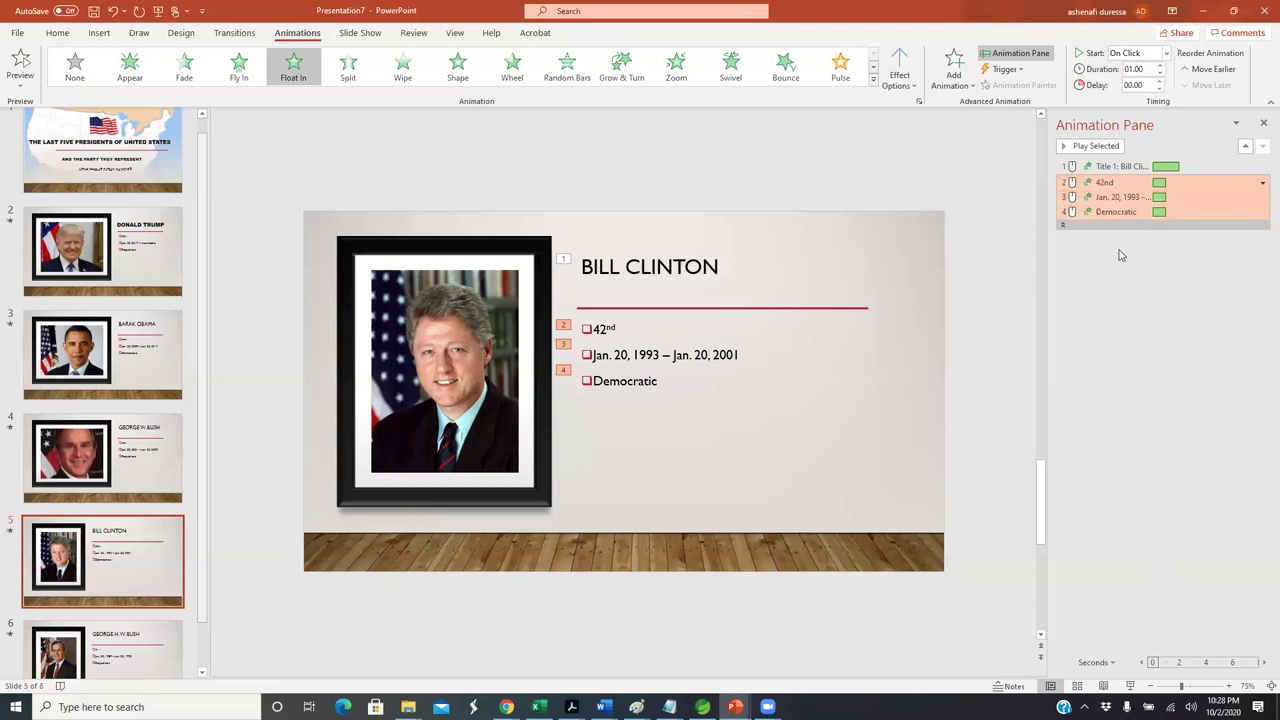
# - Set the Clinton fact bullets to start After Previous, then check the Trump title's animation
pyautogui.click(628, 326)
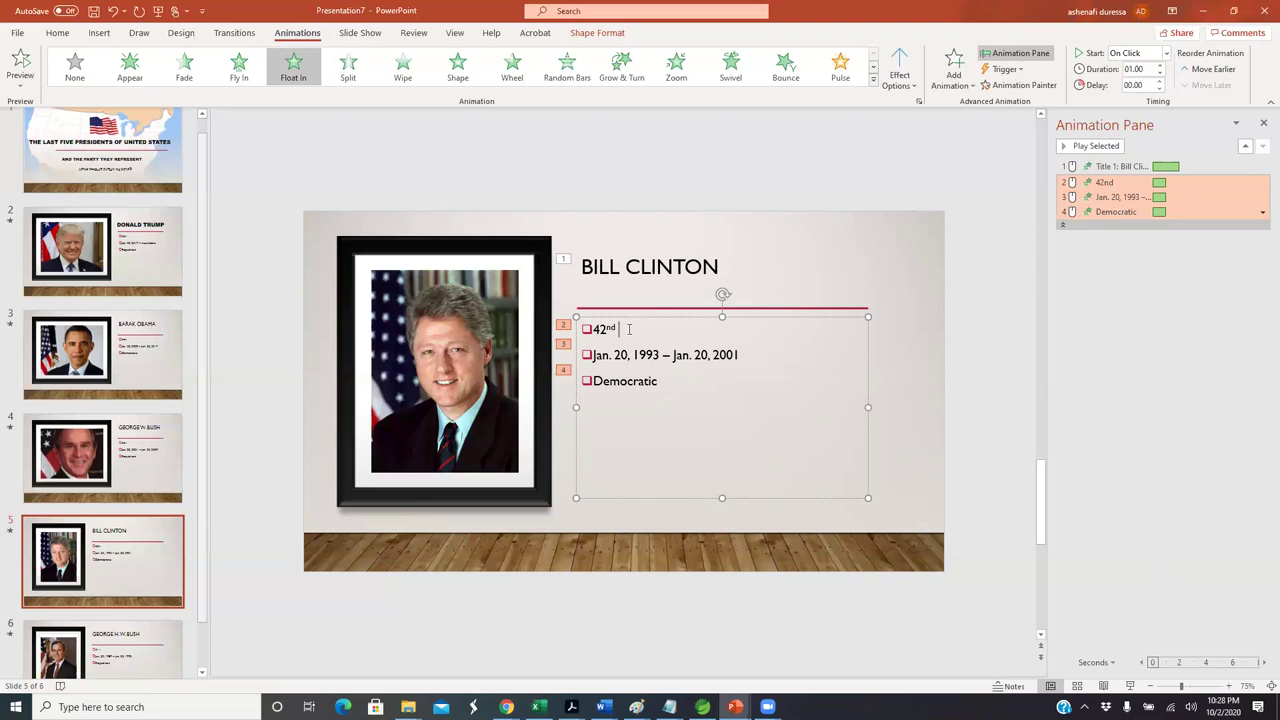
pyautogui.click(1166, 53)
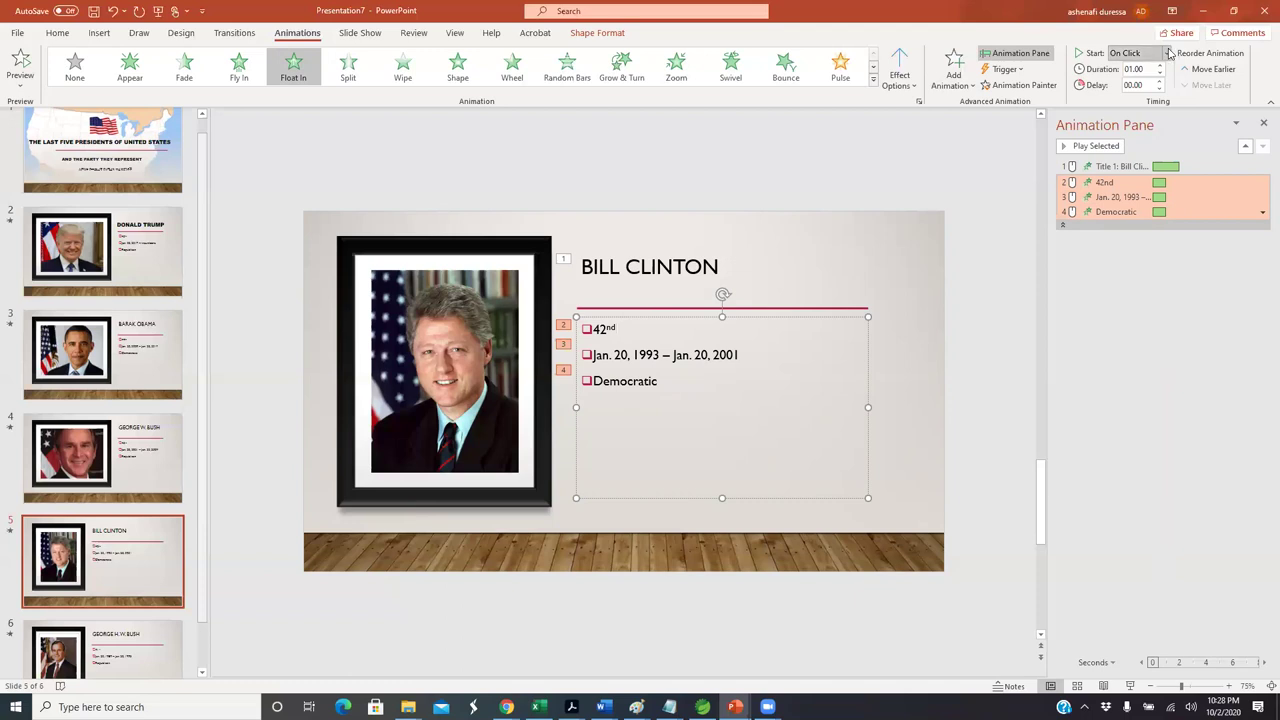
pyautogui.click(1140, 101)
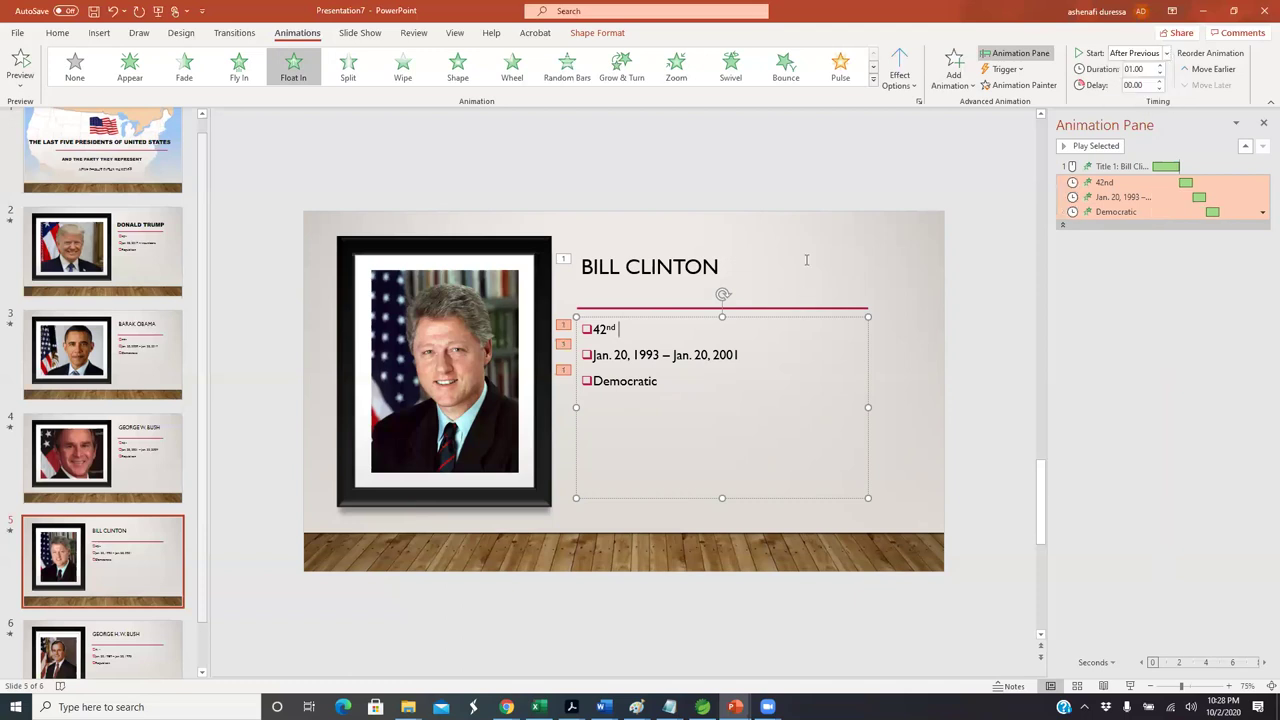
pyautogui.click(806, 263)
pyautogui.click(140, 282)
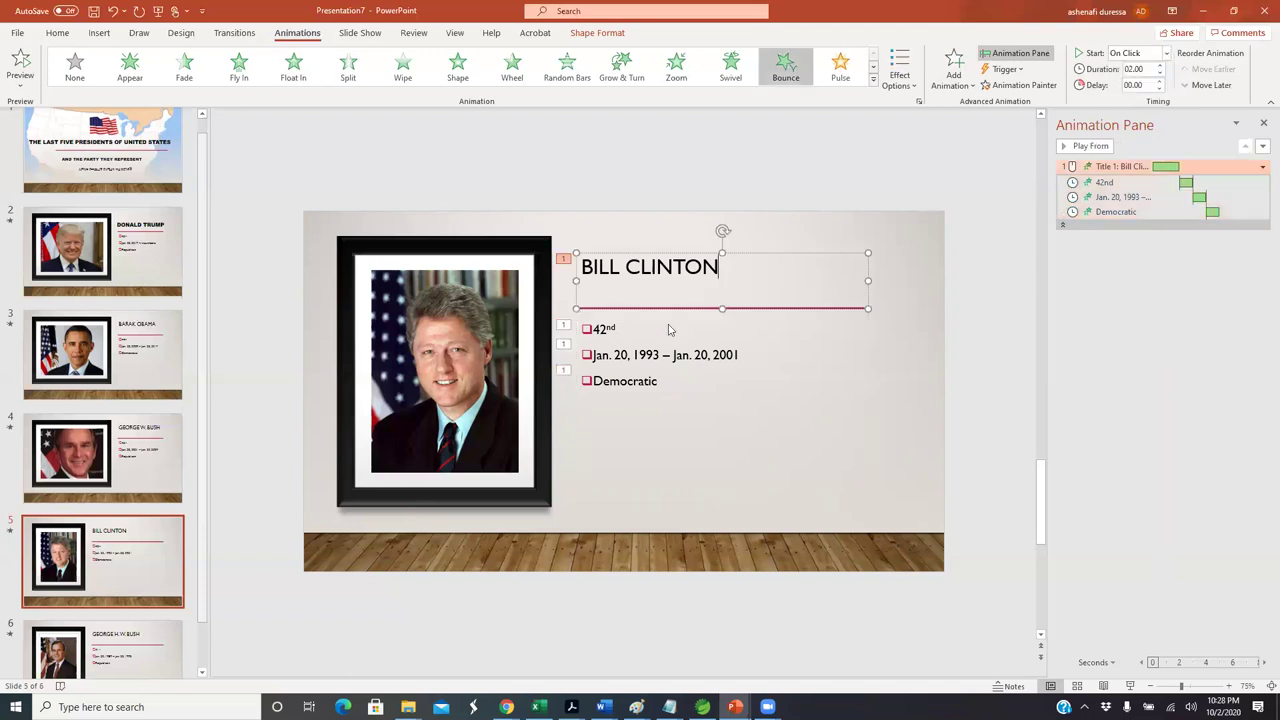
pyautogui.click(753, 286)
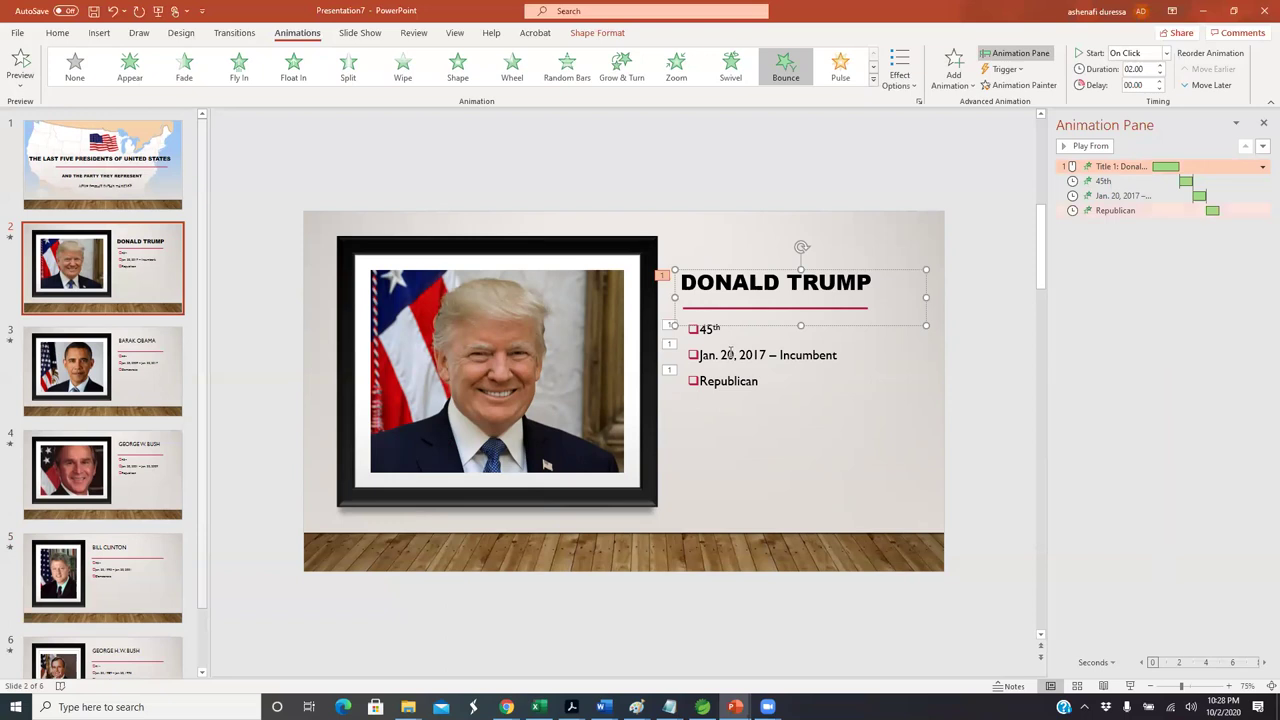
pyautogui.click(801, 348)
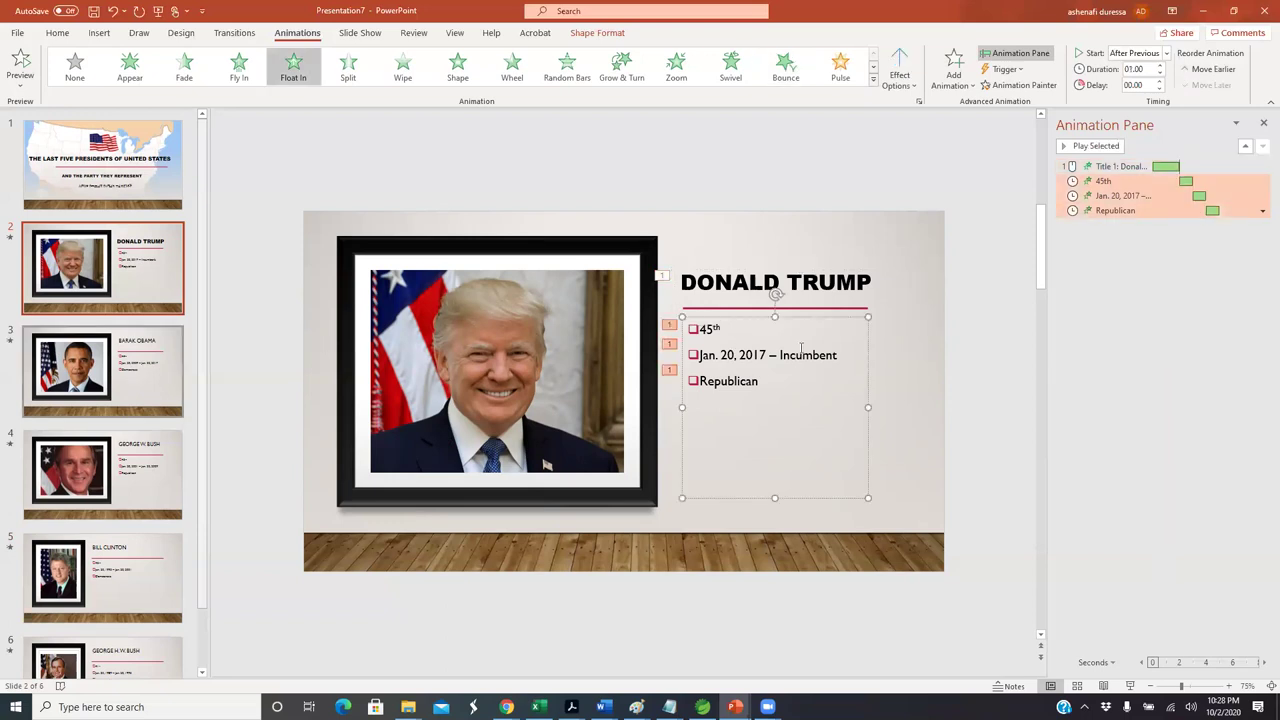
pyautogui.scroll(-1, 740, 285)
pyautogui.click(740, 285)
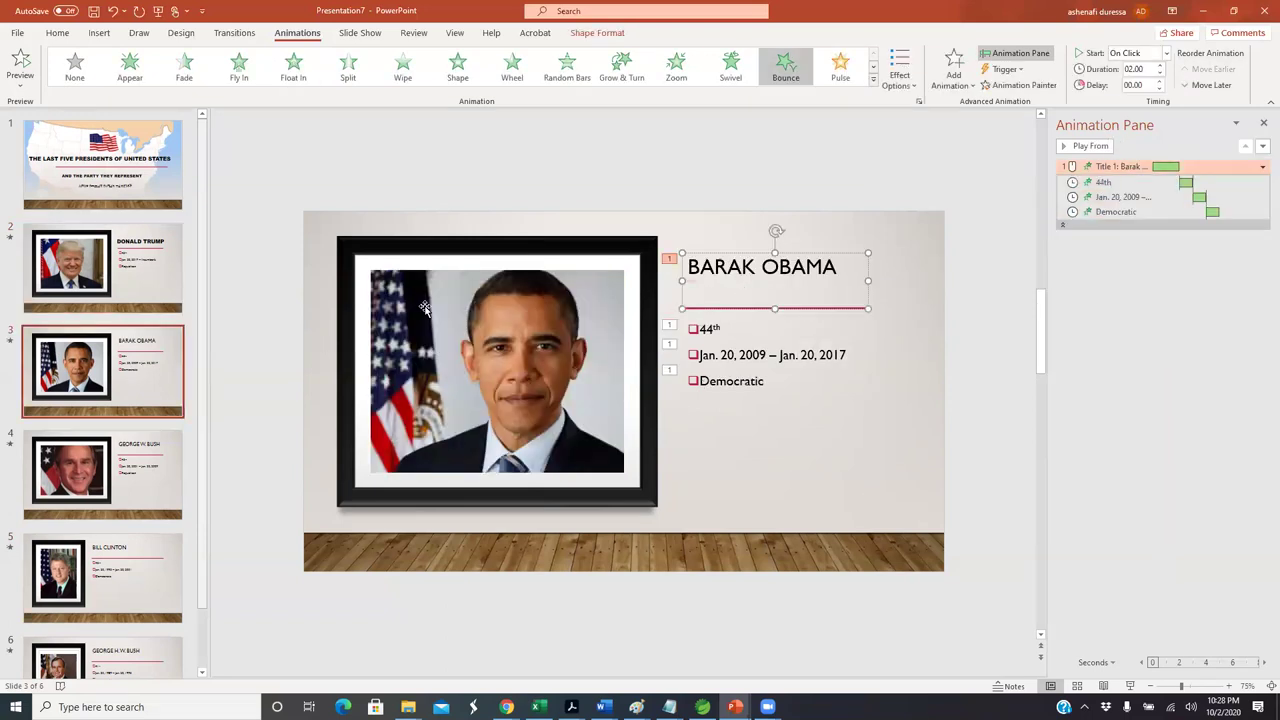
pyautogui.click(130, 475)
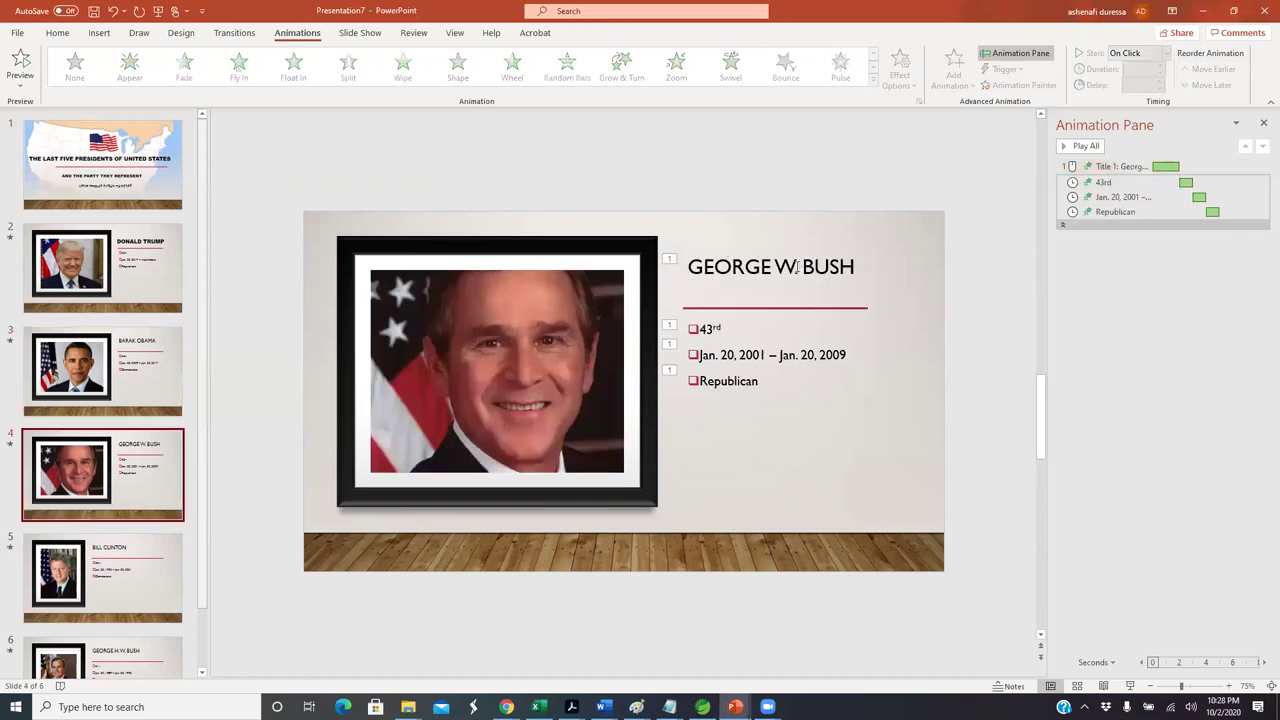
pyautogui.scroll(-1, 915, 399)
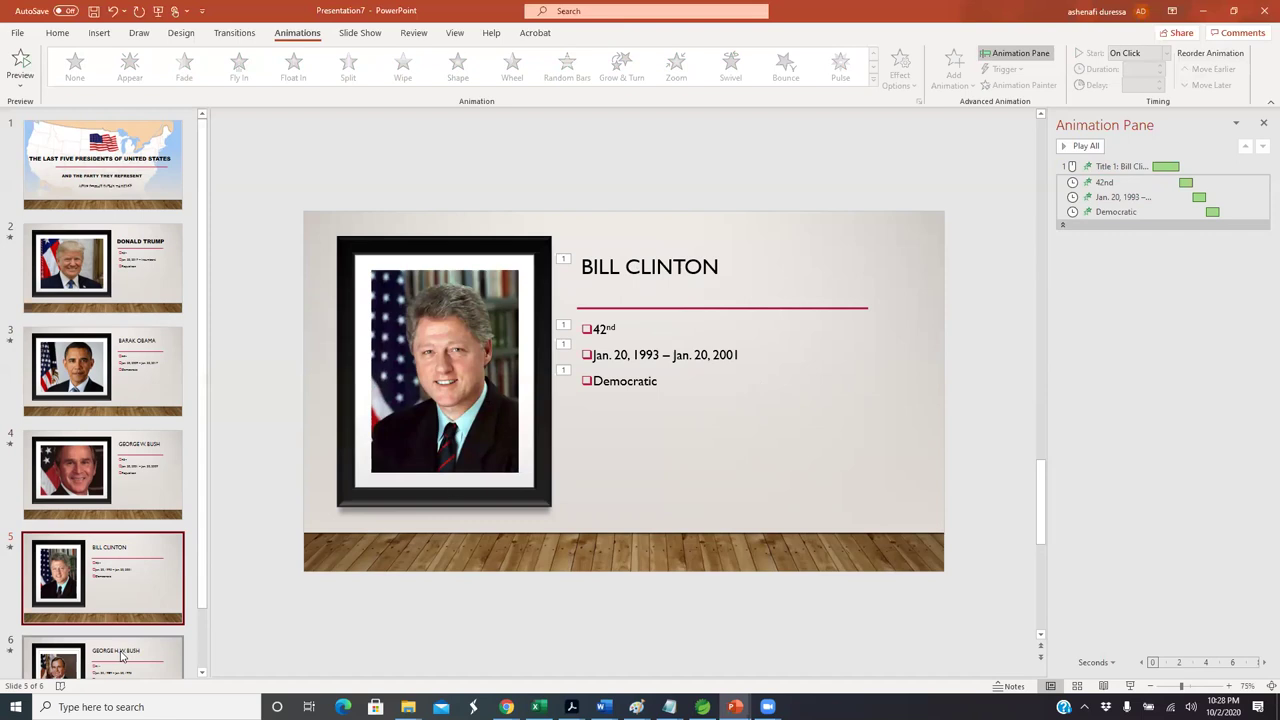
pyautogui.scroll(-1, 704, 270)
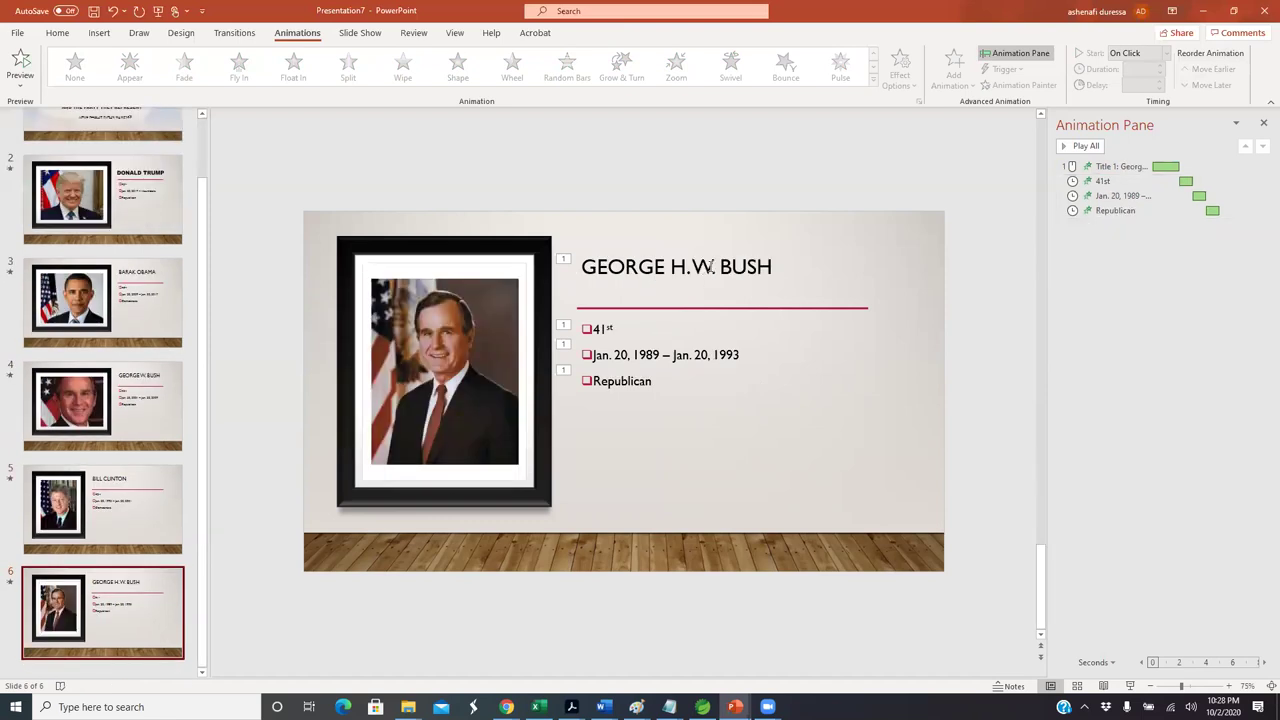
pyautogui.click(709, 267)
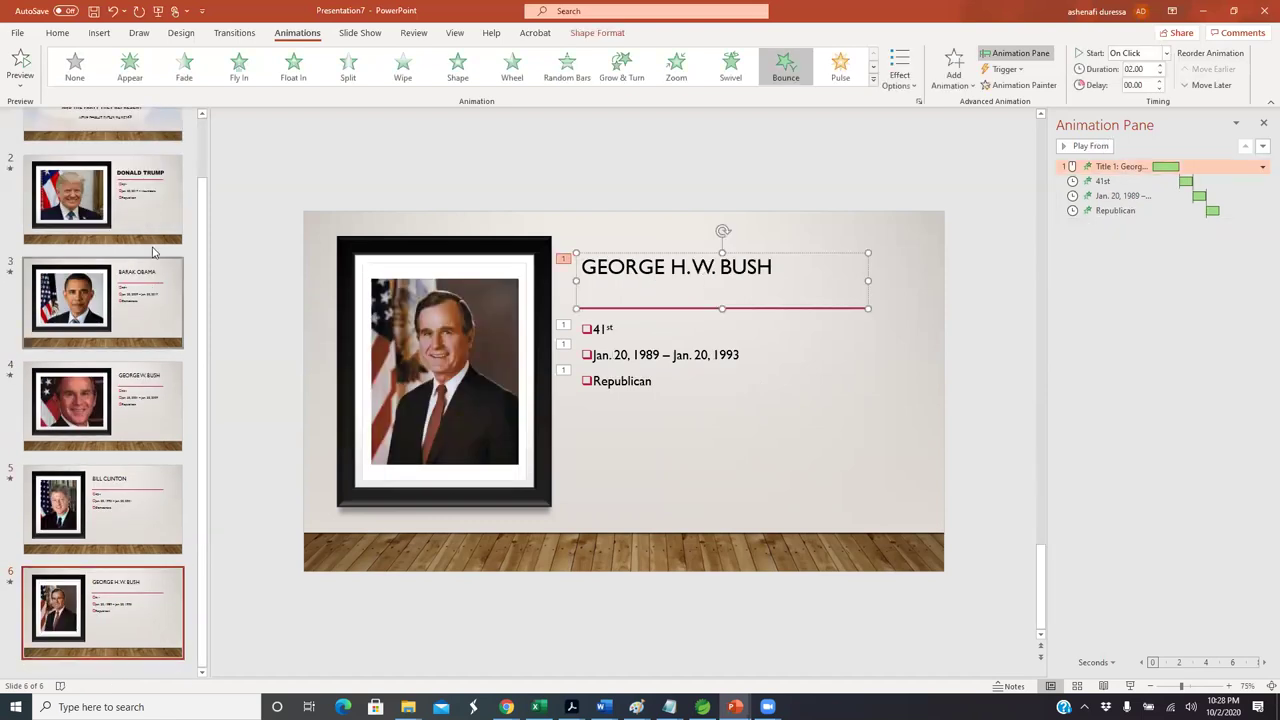
pyautogui.click(150, 244)
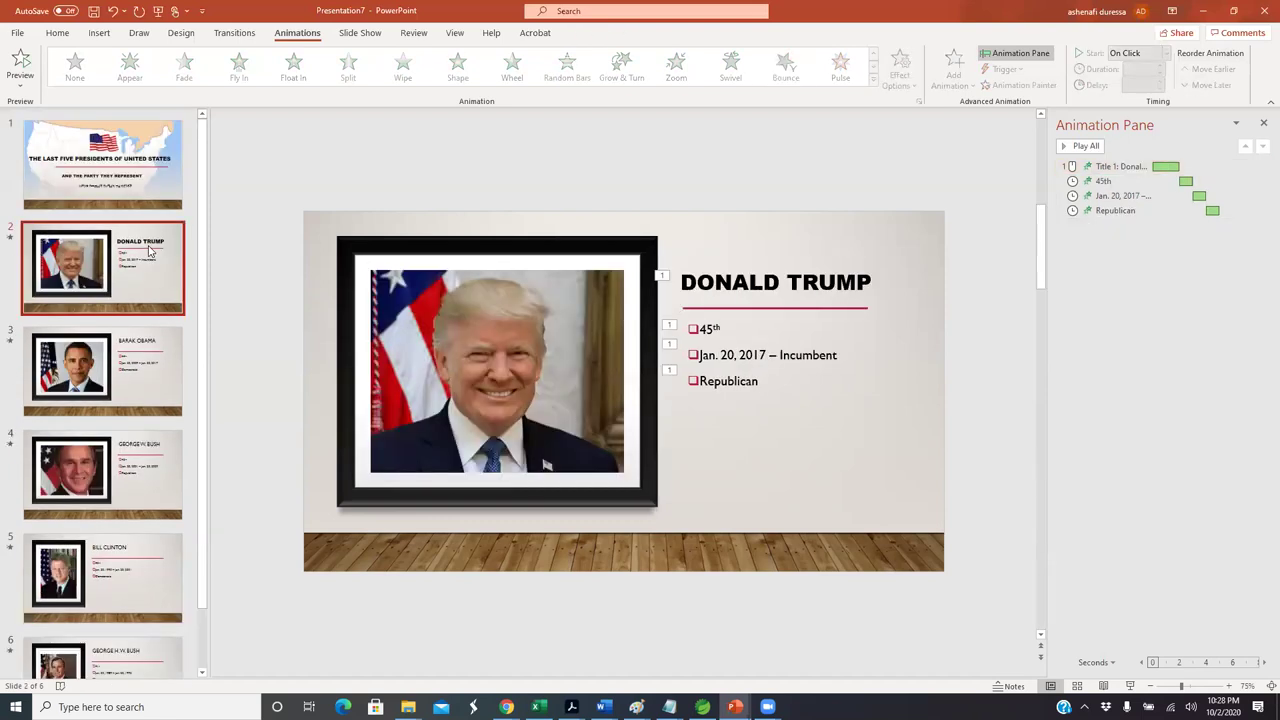
pyautogui.click(690, 303)
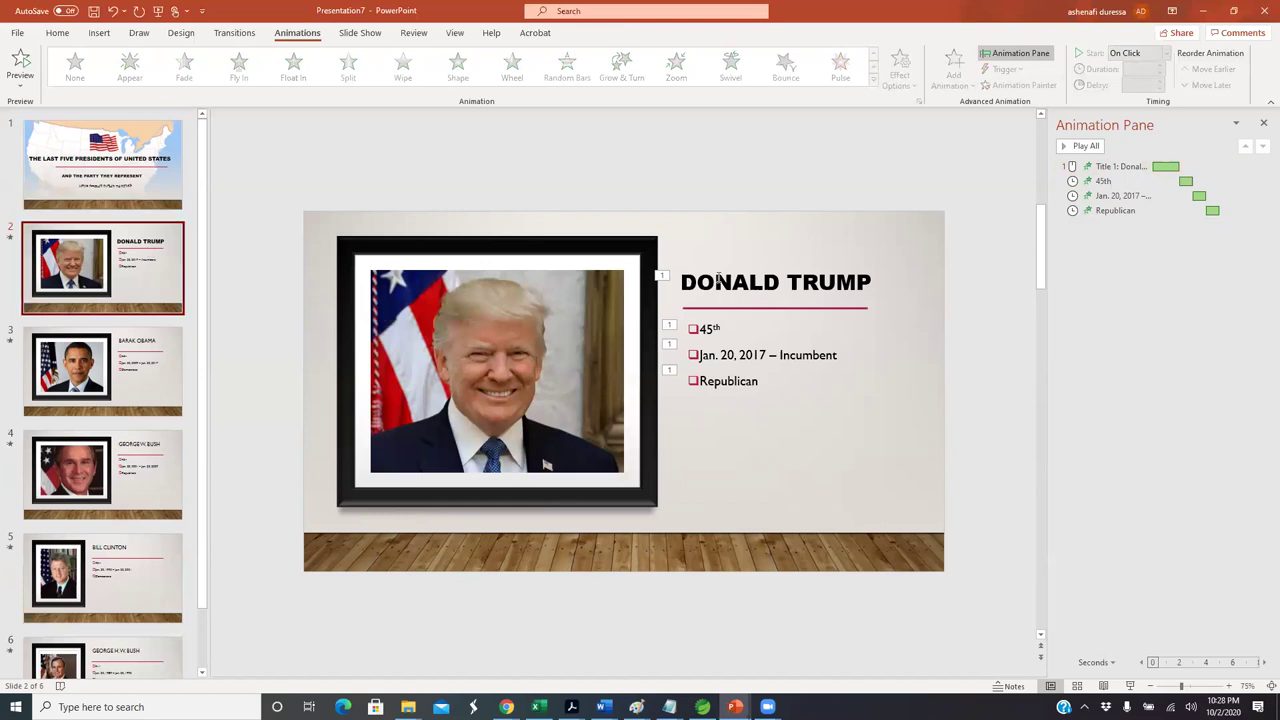
# - Copy the DONALD TRUMP title's bold Arial Black format onto the BARAK OBAMA title
pyautogui.click(717, 280)
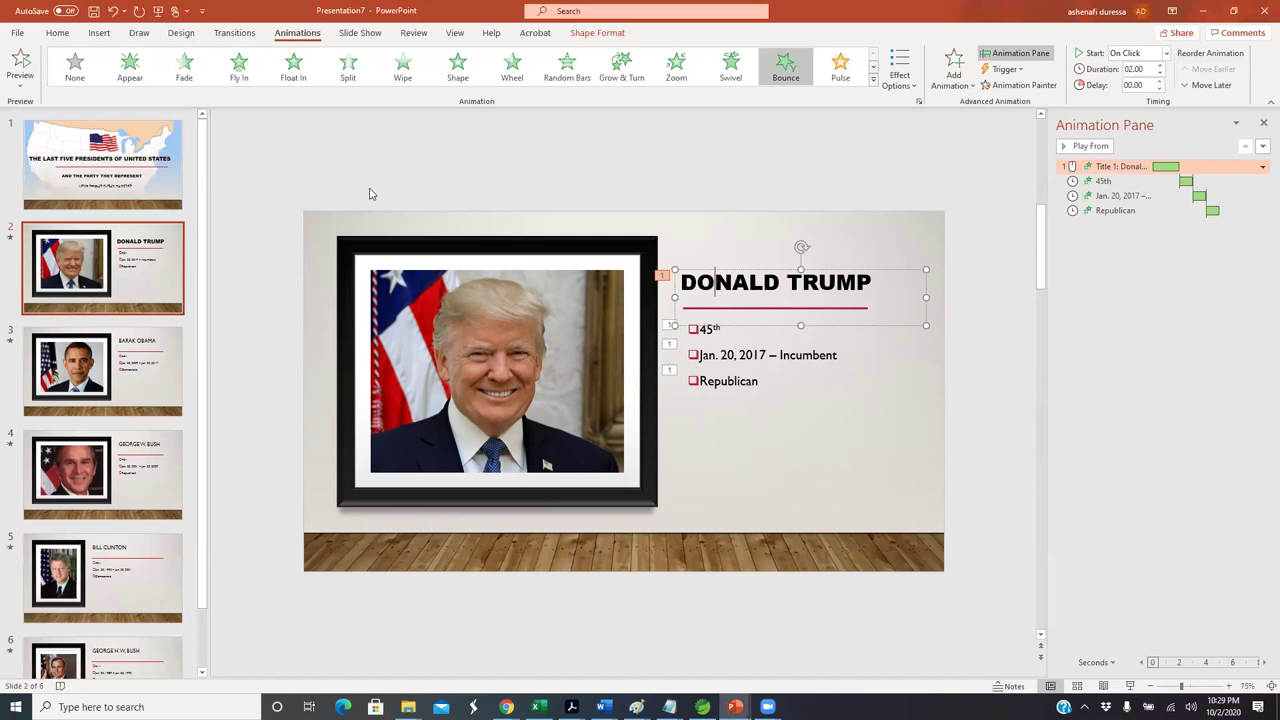
pyautogui.click(57, 33)
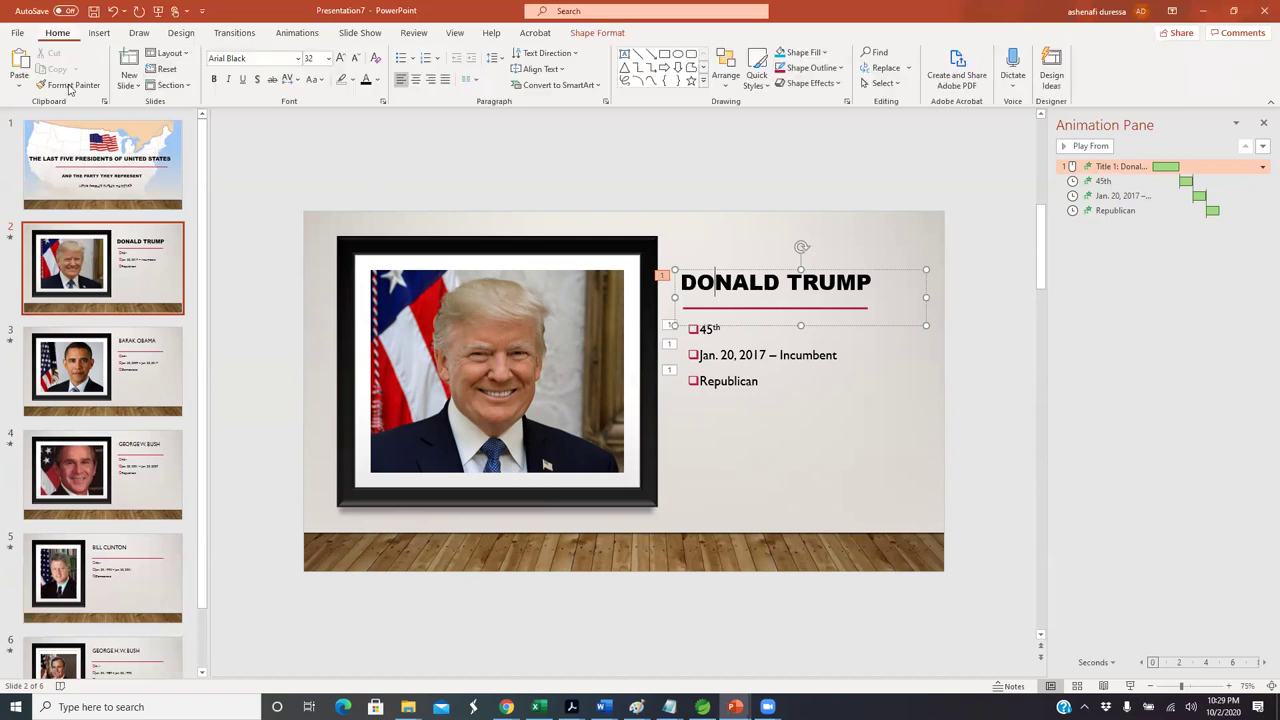
pyautogui.click(69, 86)
pyautogui.click(69, 86)
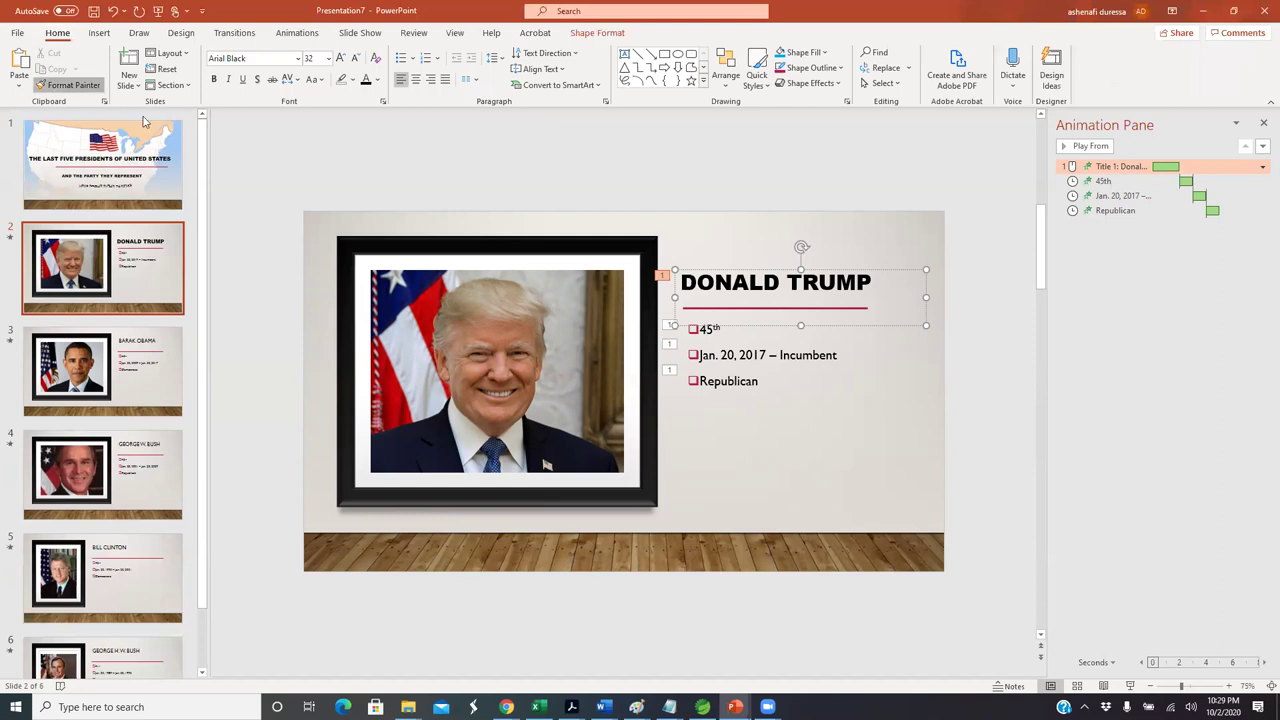
pyautogui.press('Escape')
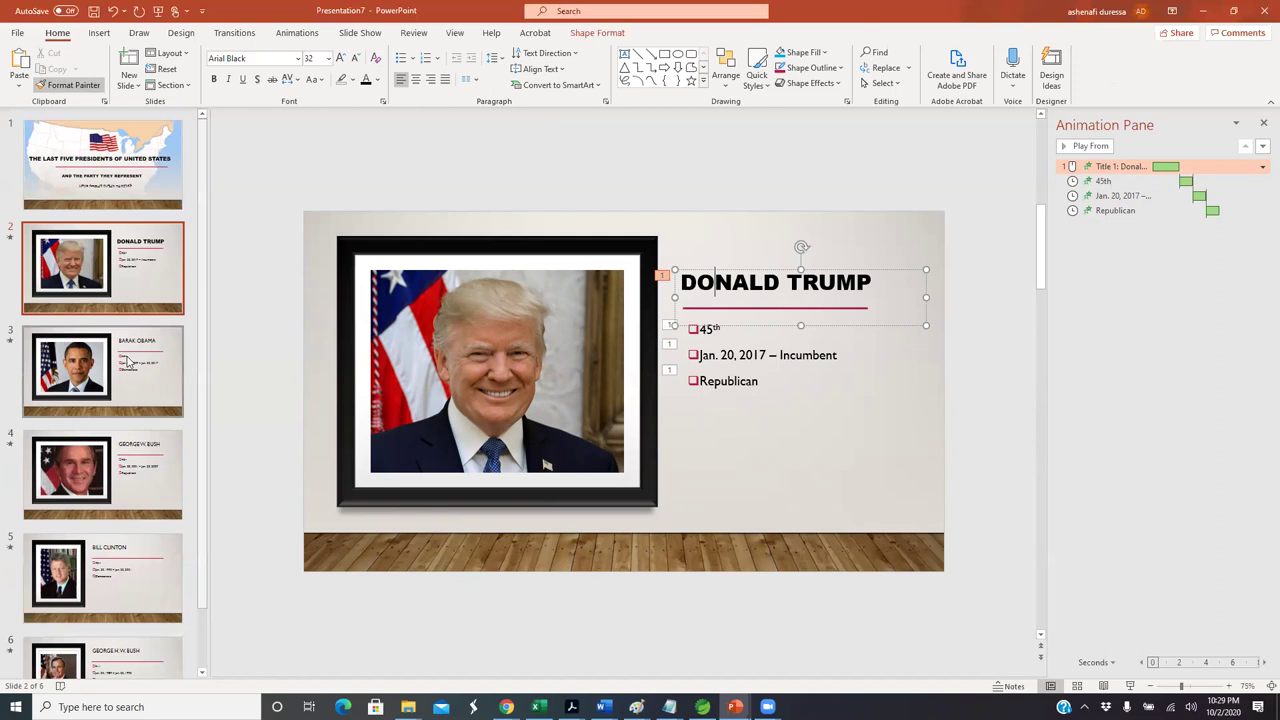
pyautogui.click(127, 362)
pyautogui.click(817, 267)
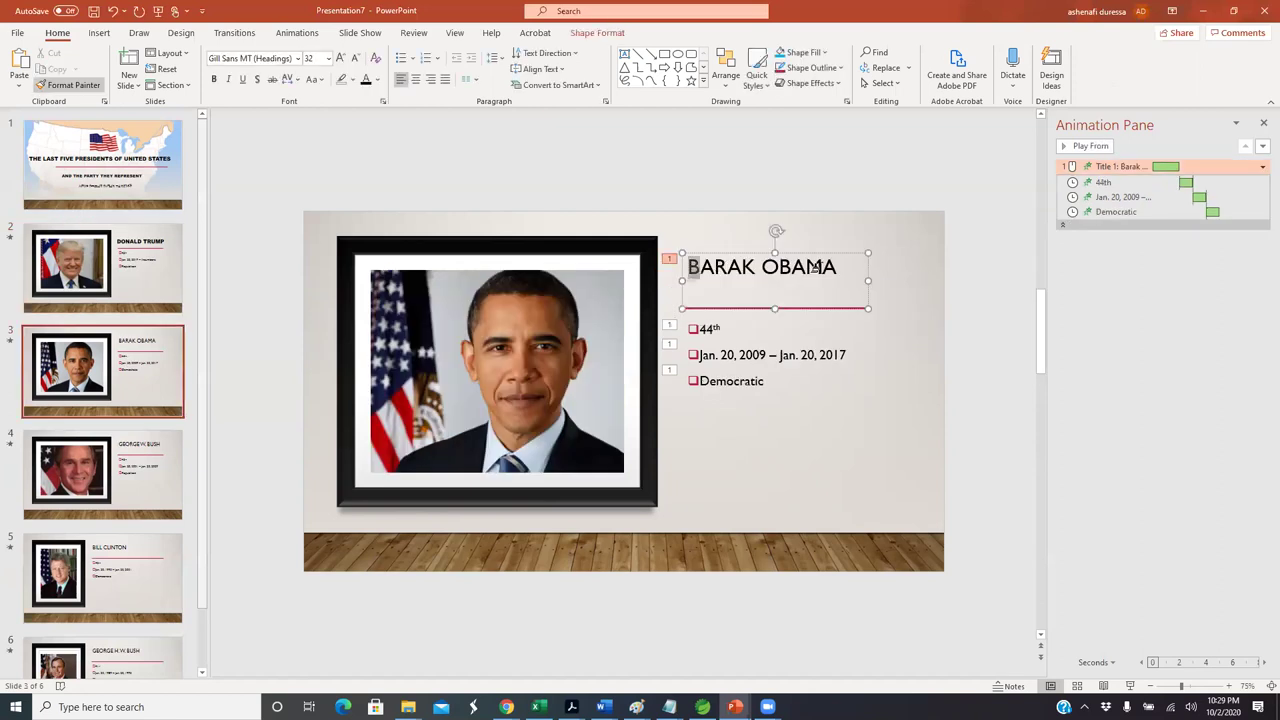
pyautogui.moveTo(817, 267); pyautogui.dragTo(852, 290)
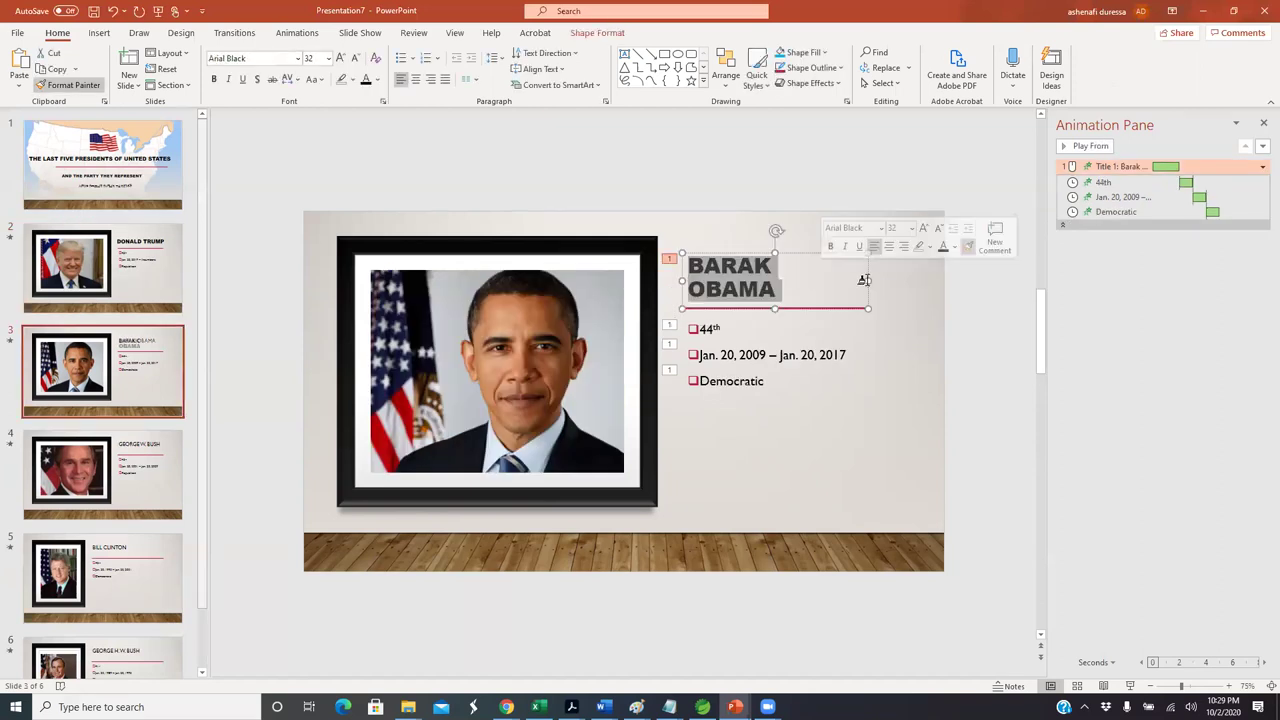
# - Apply the same bold title format to the George W. Bush, Bill Clinton and George H. W. Bush titles
pyautogui.click(135, 451)
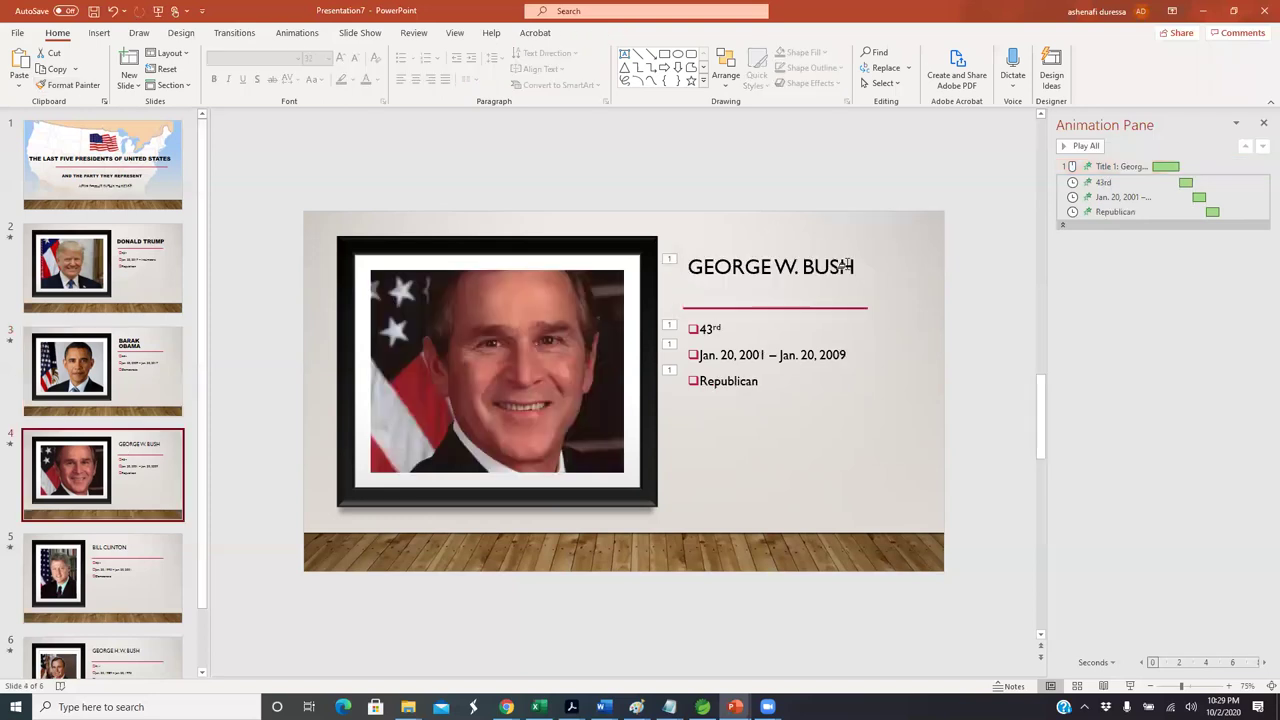
pyautogui.tripleClick(845, 266)
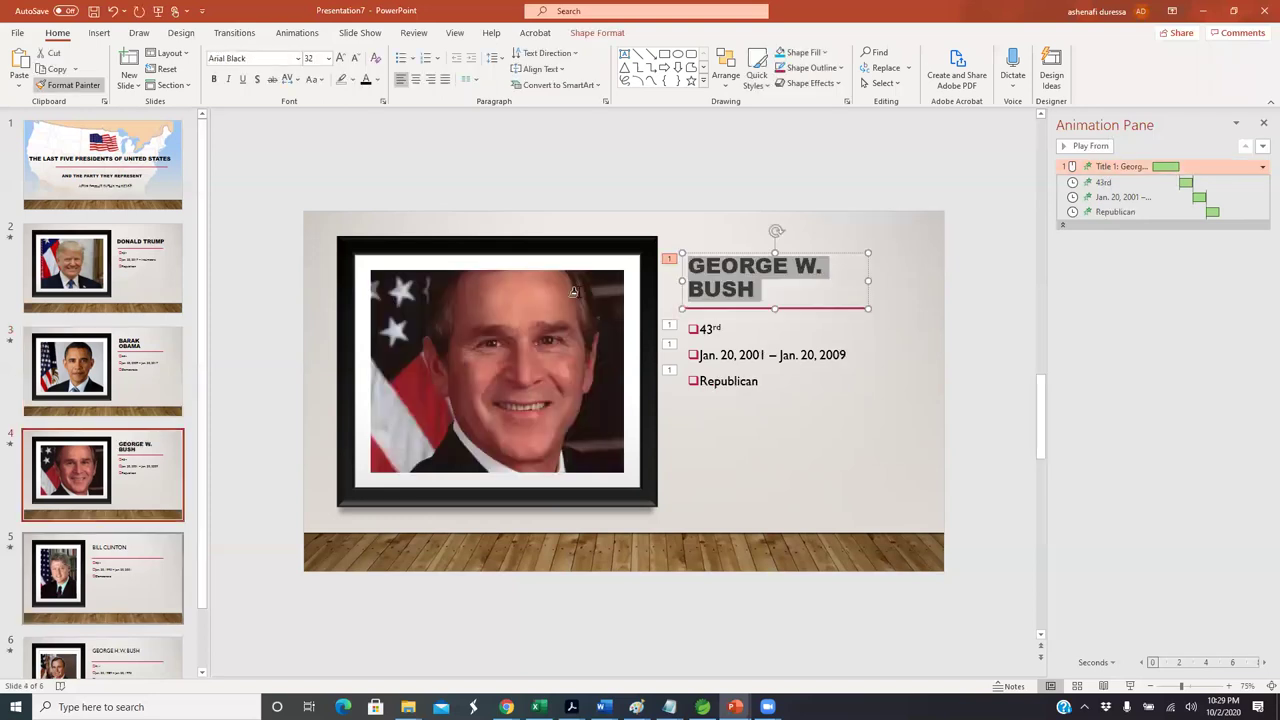
pyautogui.click(135, 569)
pyautogui.moveTo(576, 266); pyautogui.dragTo(720, 270)
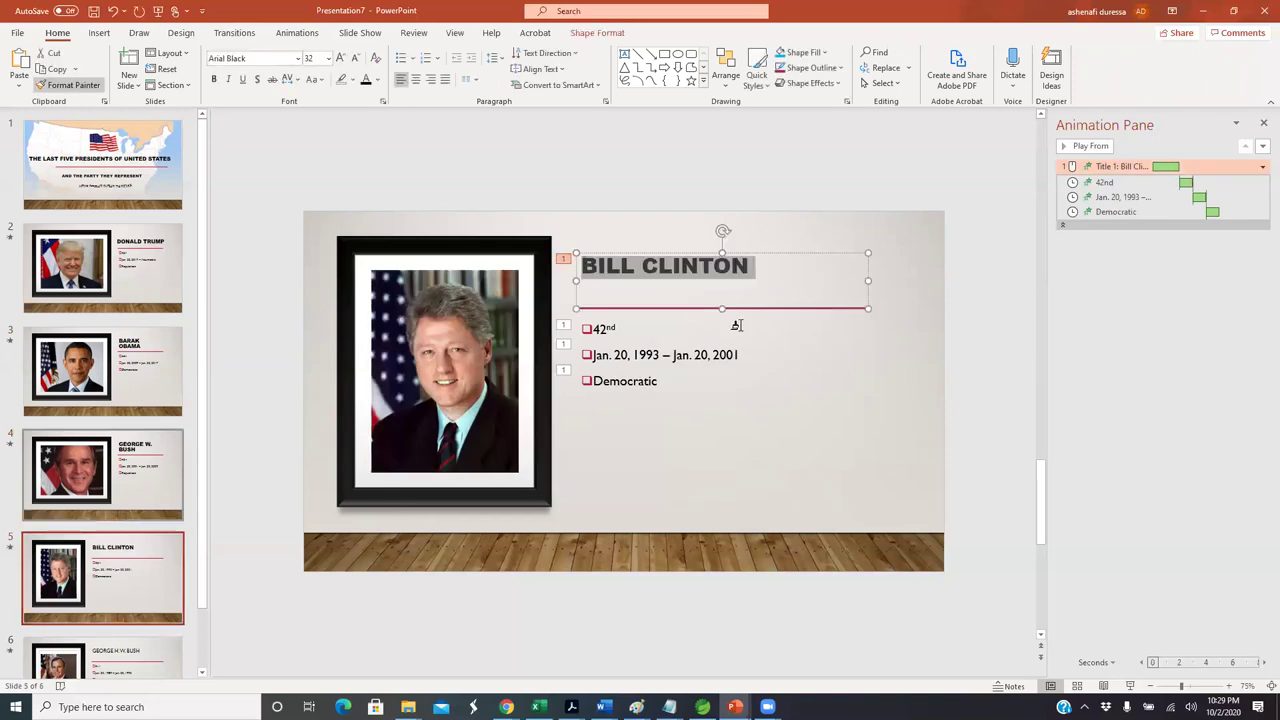
pyautogui.press('pagedown')
pyautogui.moveTo(579, 269)
pyautogui.mouseDown()
pyautogui.moveTo(773, 268)
pyautogui.moveTo(840, 369)
pyautogui.mouseUp()
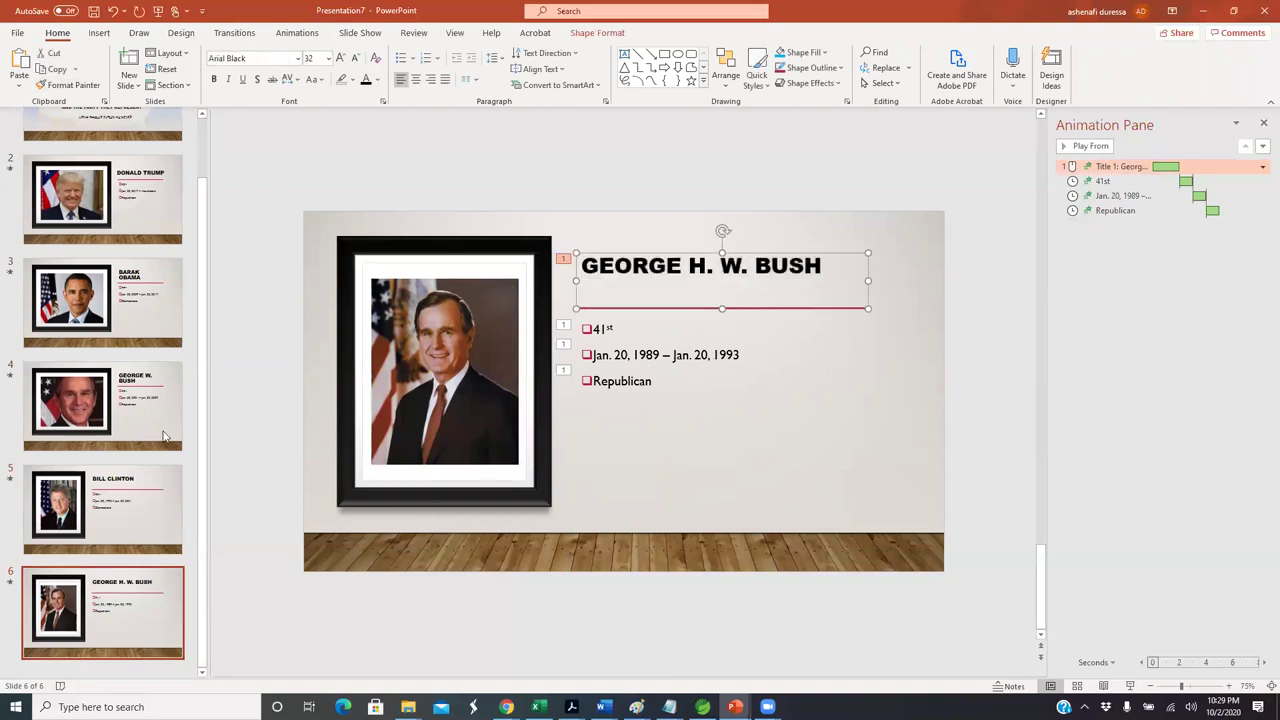
pyautogui.scroll(2, 143, 370)
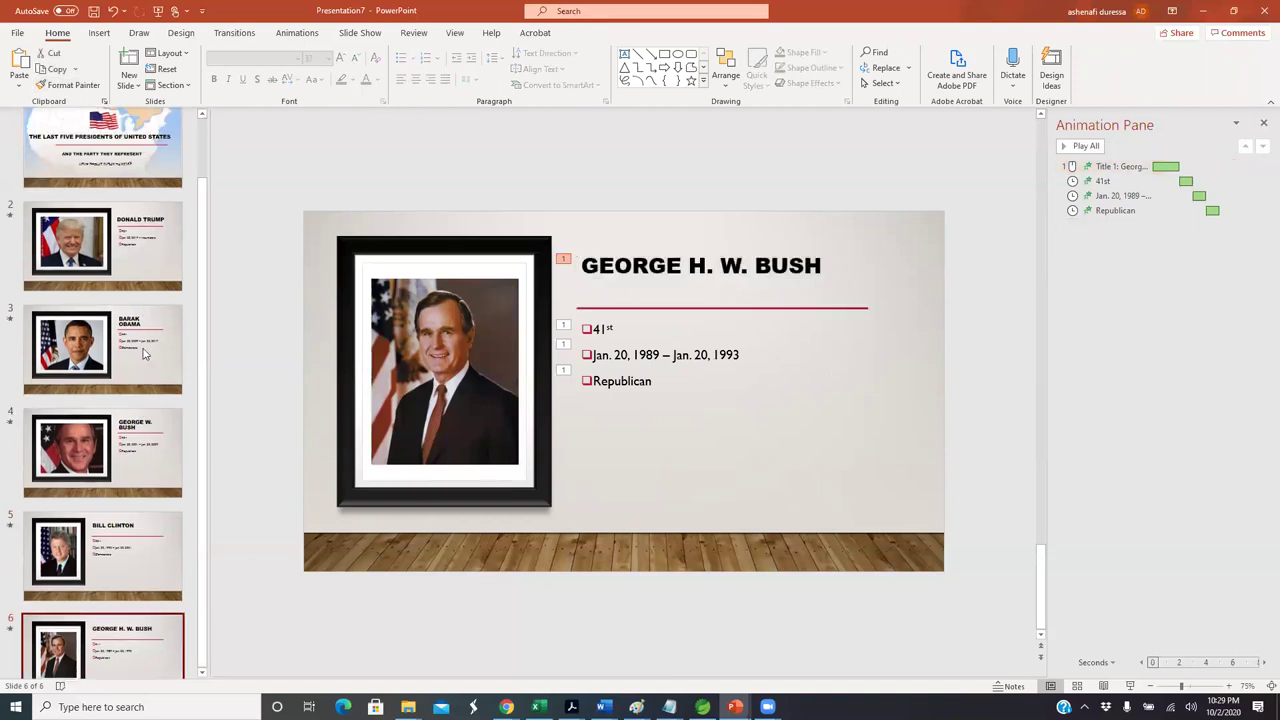
# - Widen the BARAK OBAMA and GEORGE W. BUSH title boxes so each fits on one line
pyautogui.click(147, 355)
pyautogui.click(867, 284)
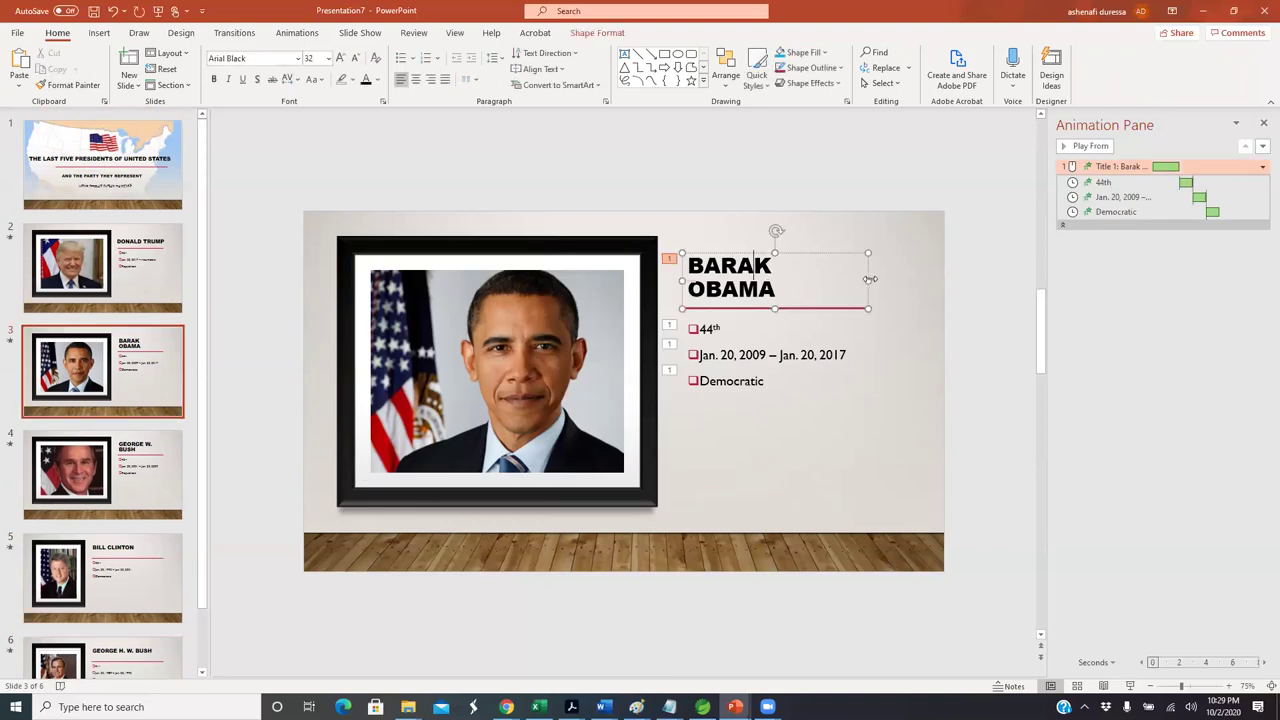
pyautogui.moveTo(870, 279); pyautogui.dragTo(911, 276)
pyautogui.click(860, 385)
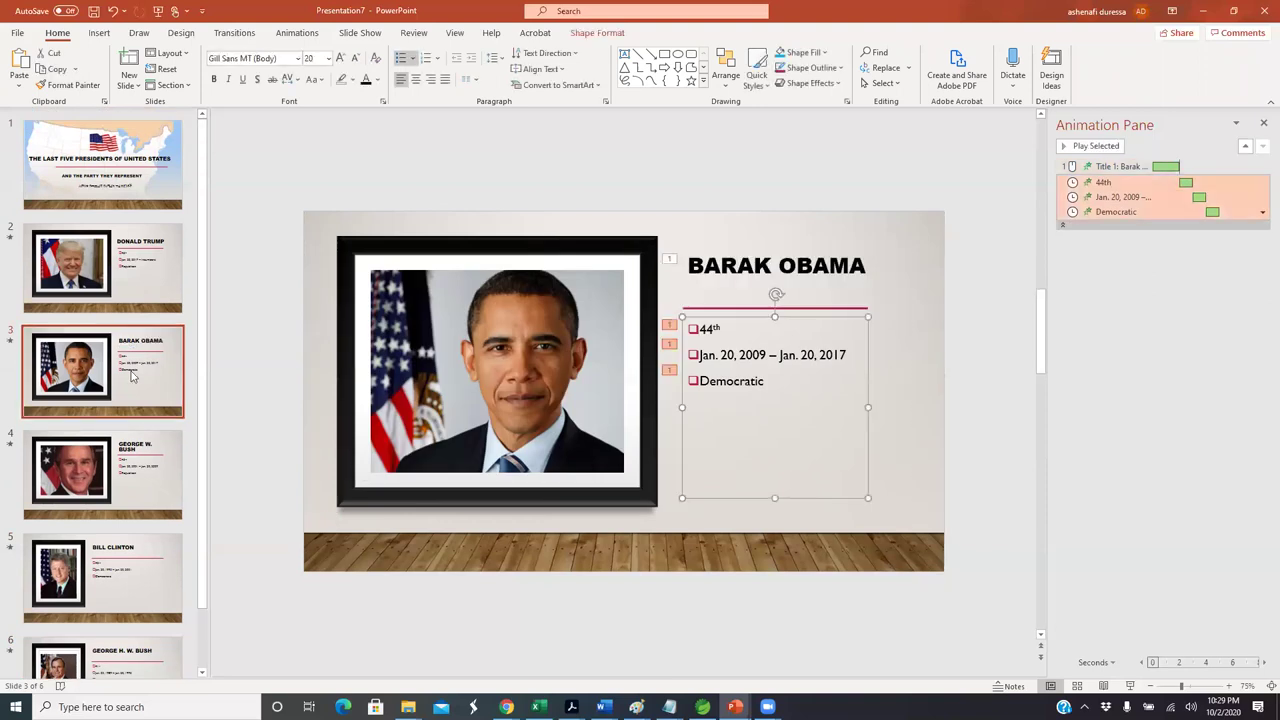
pyautogui.click(167, 453)
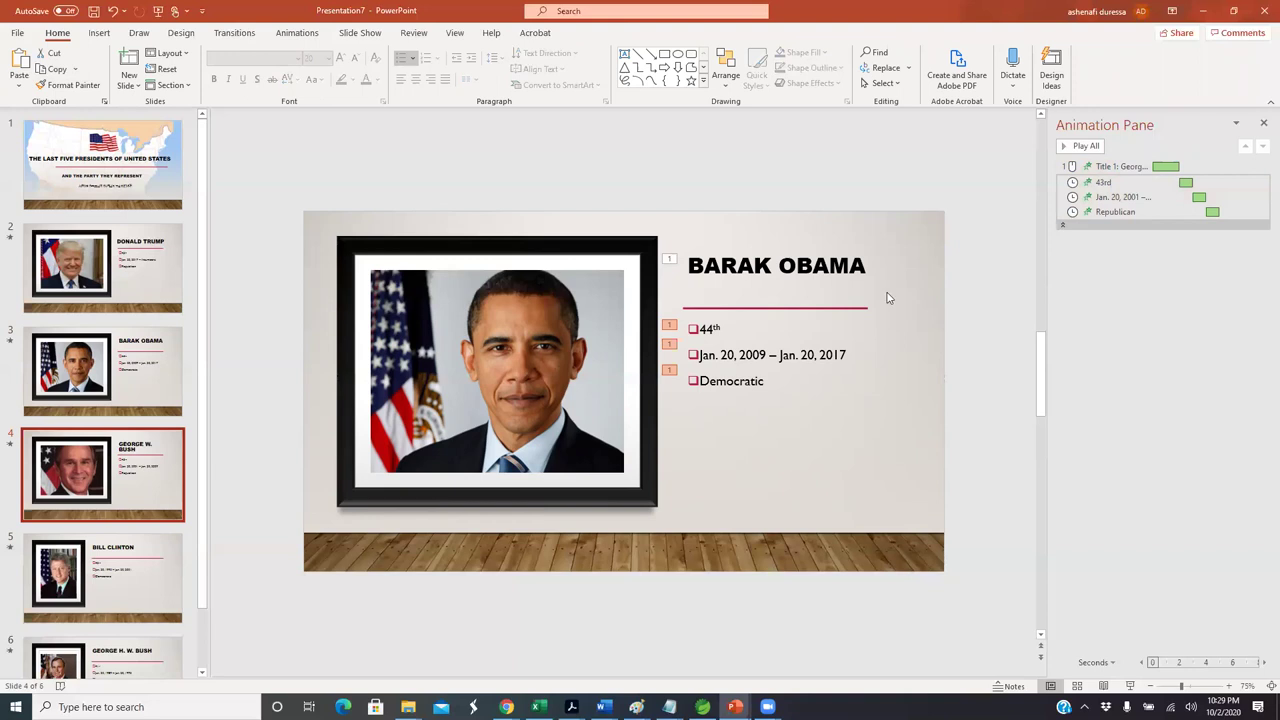
pyautogui.click(867, 279)
pyautogui.moveTo(867, 279); pyautogui.dragTo(927, 278)
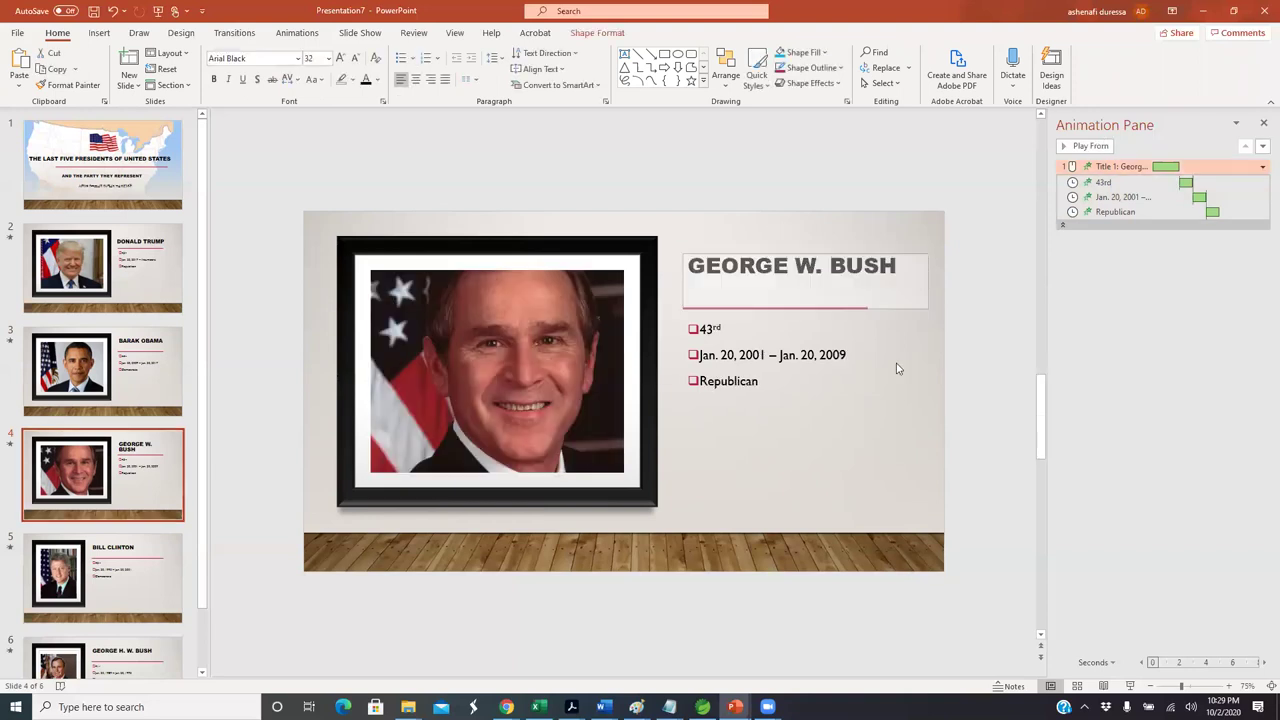
pyautogui.click(162, 521)
pyautogui.click(123, 565)
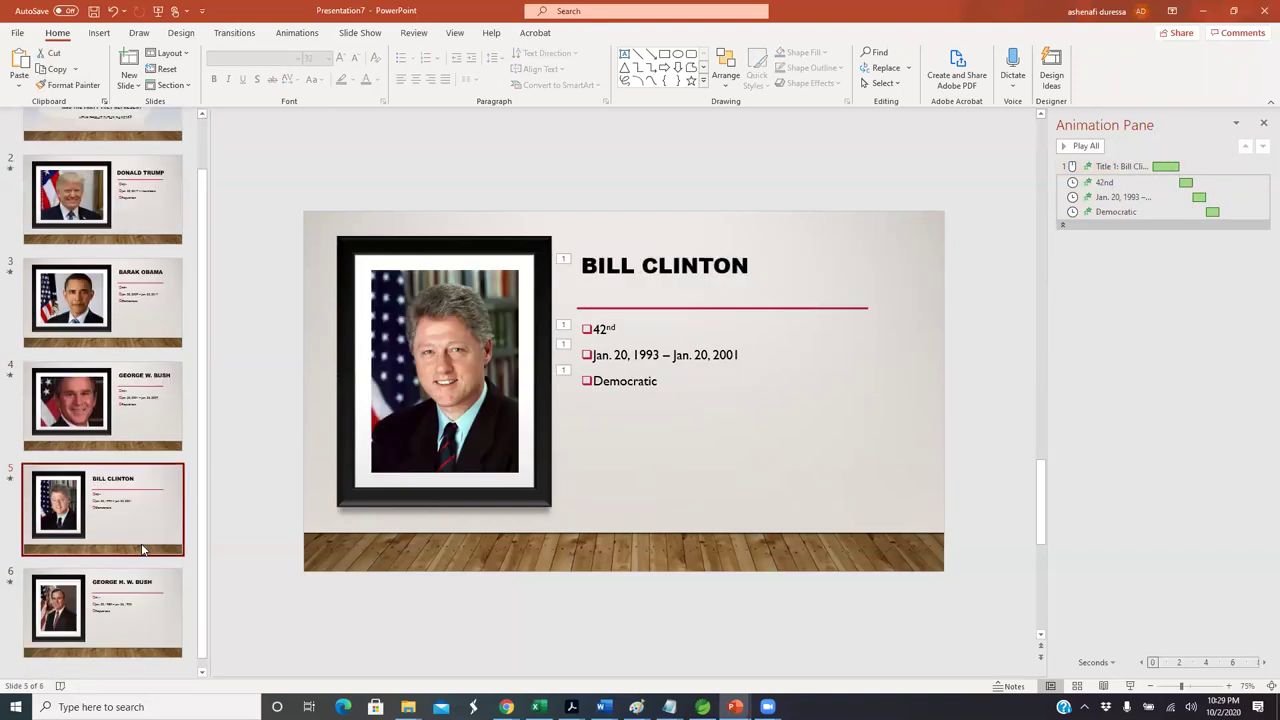
pyautogui.scroll(1, 670, 397)
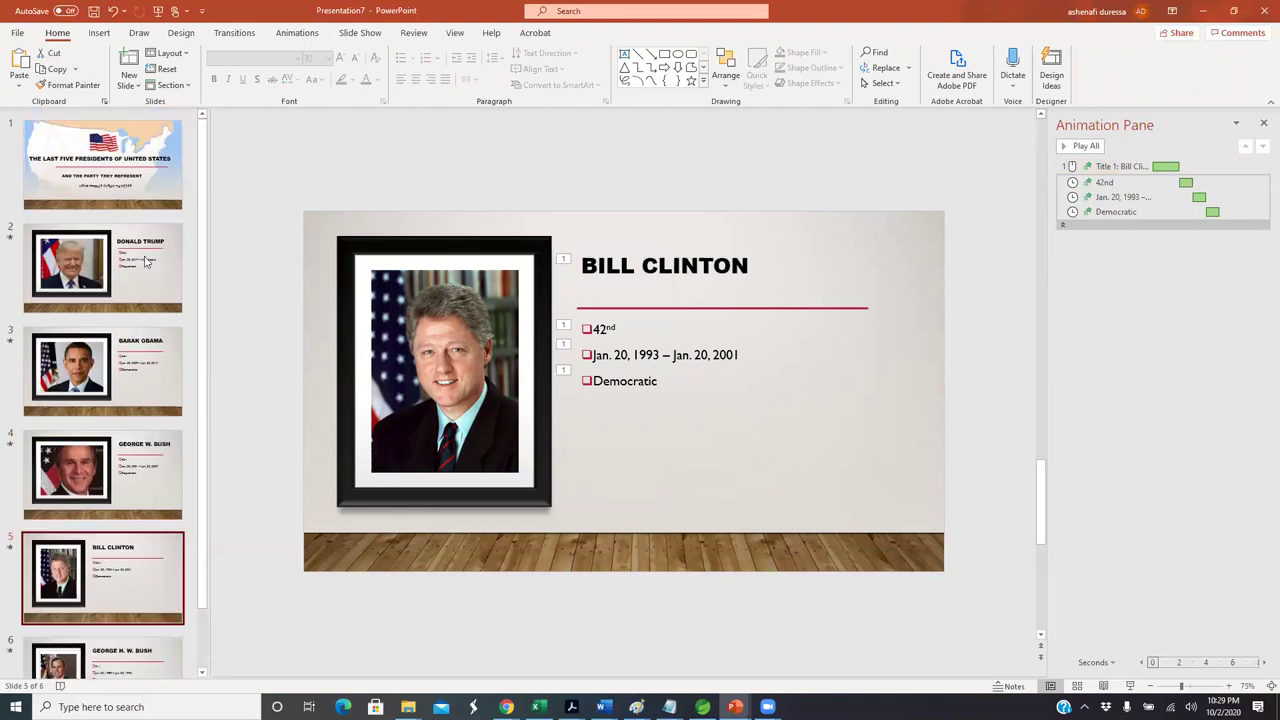
pyautogui.click(148, 160)
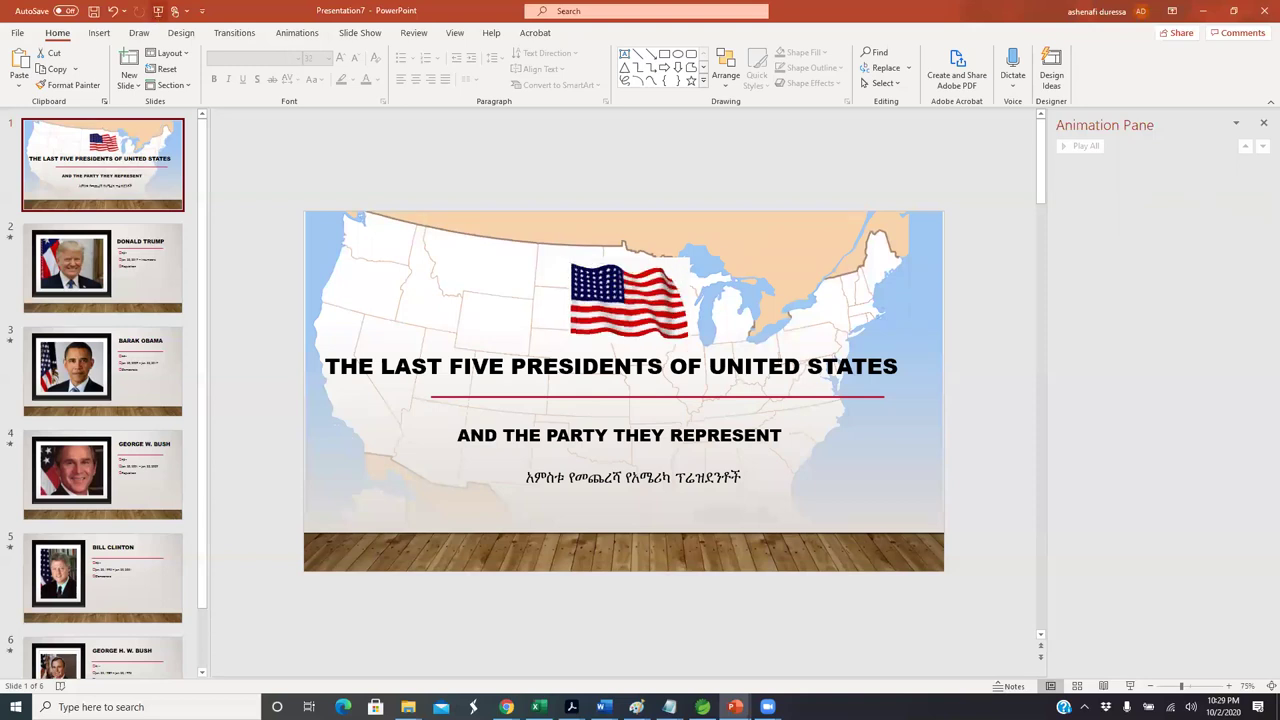
# - Run the show from the map slide through the Trump, Obama and both Bush slides to the end
pyautogui.press('F5')
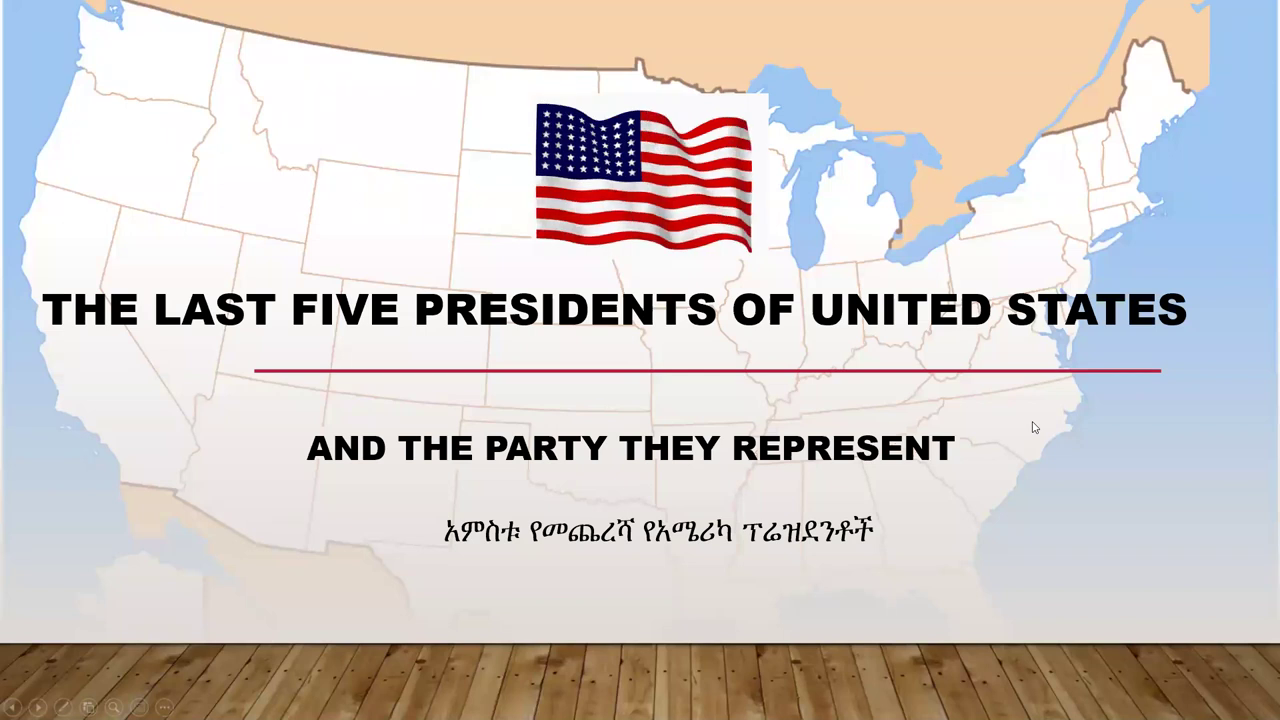
pyautogui.click(1035, 427)
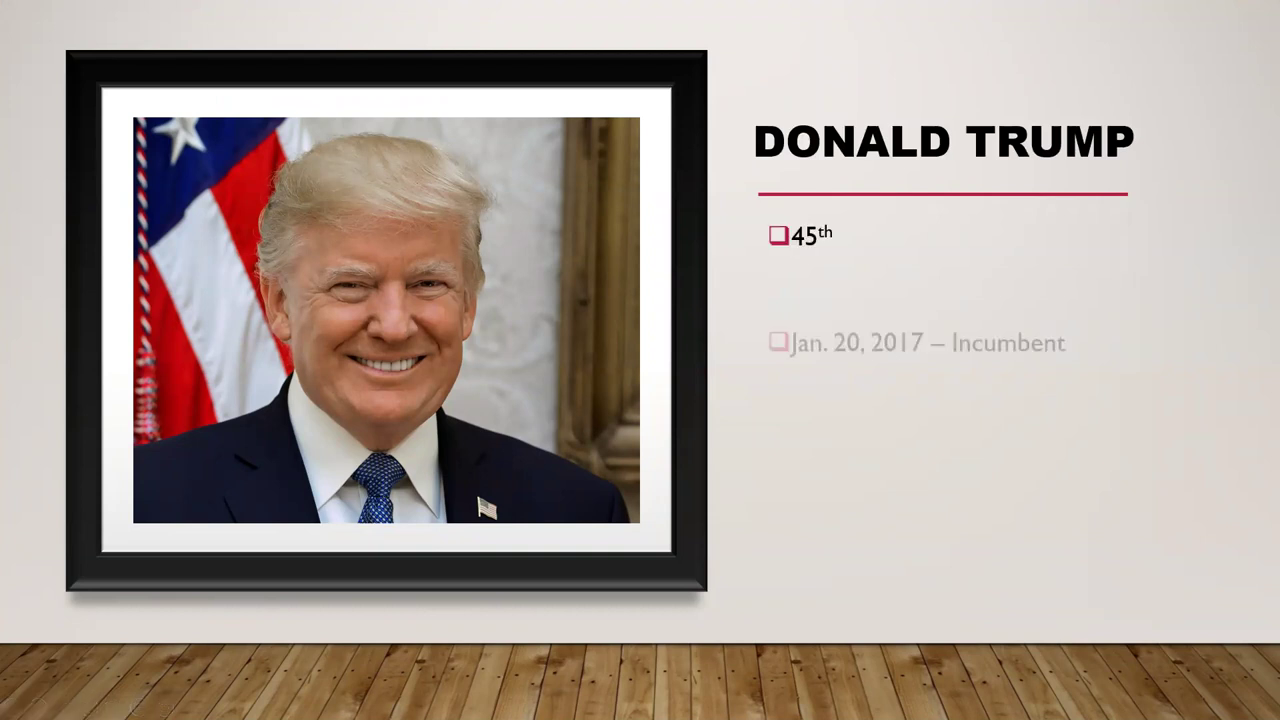
pyautogui.click(942, 376)
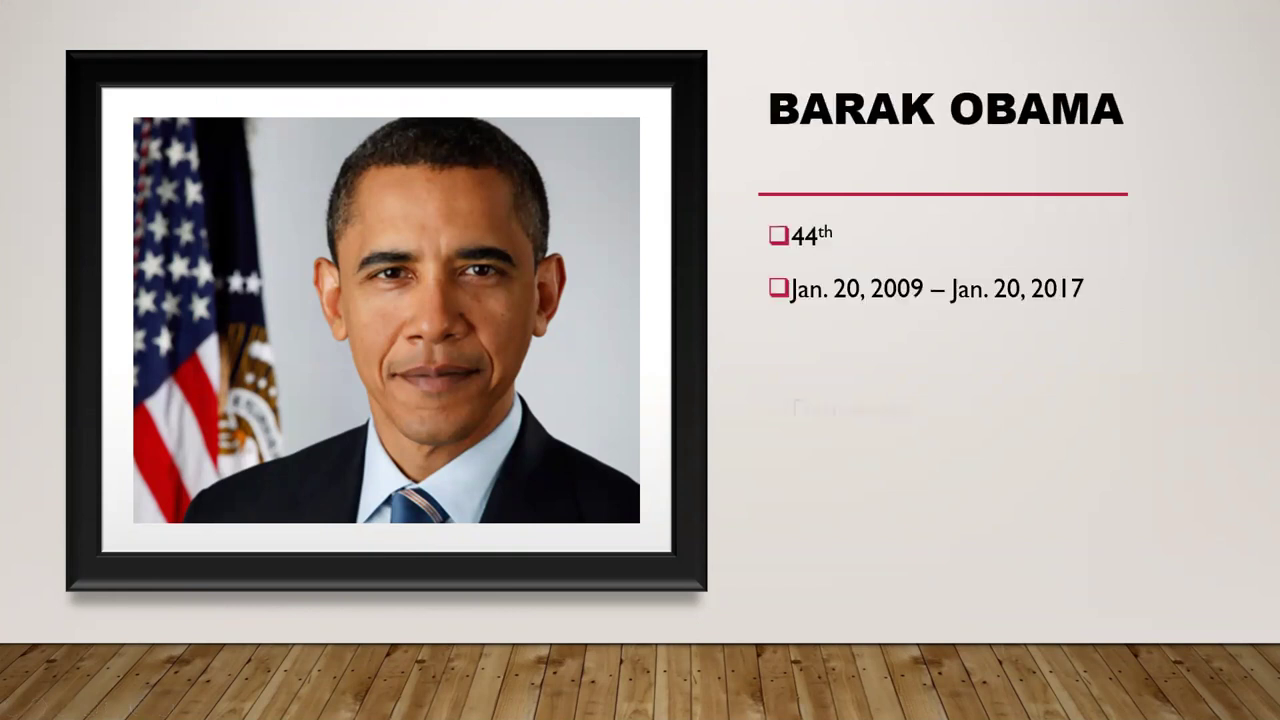
pyautogui.click(959, 409)
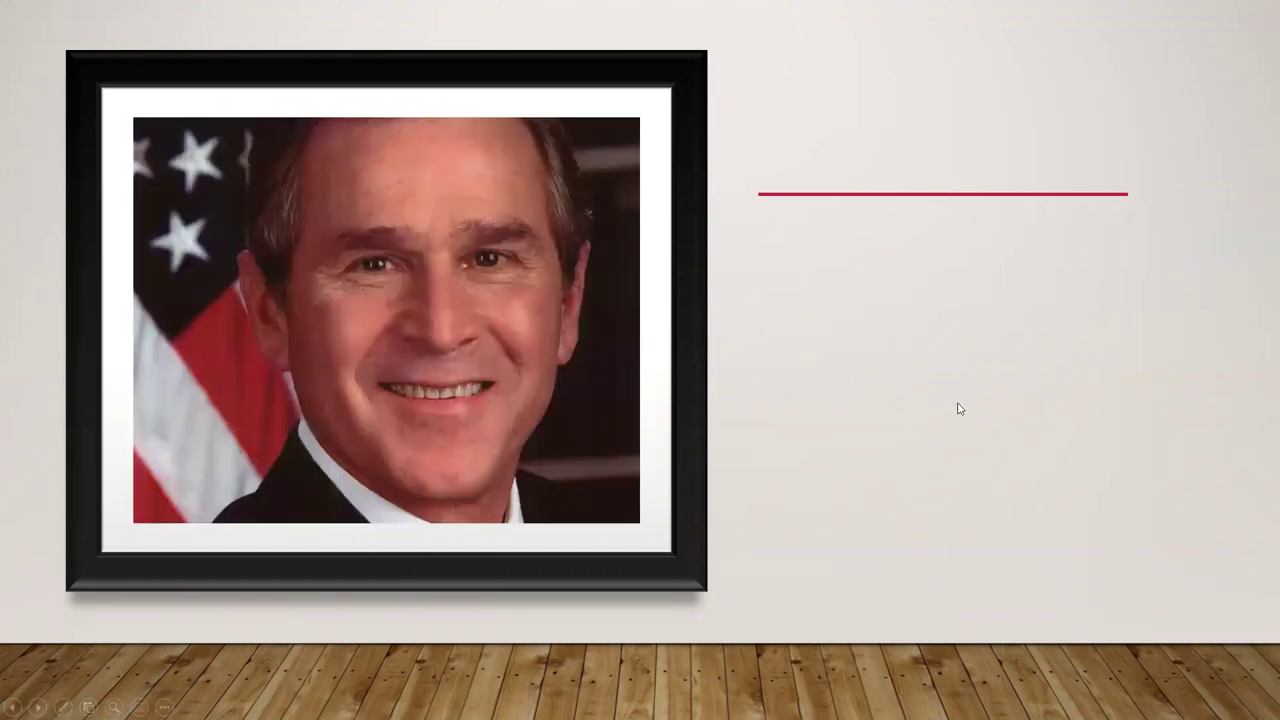
pyautogui.click(959, 409)
pyautogui.click(959, 409)
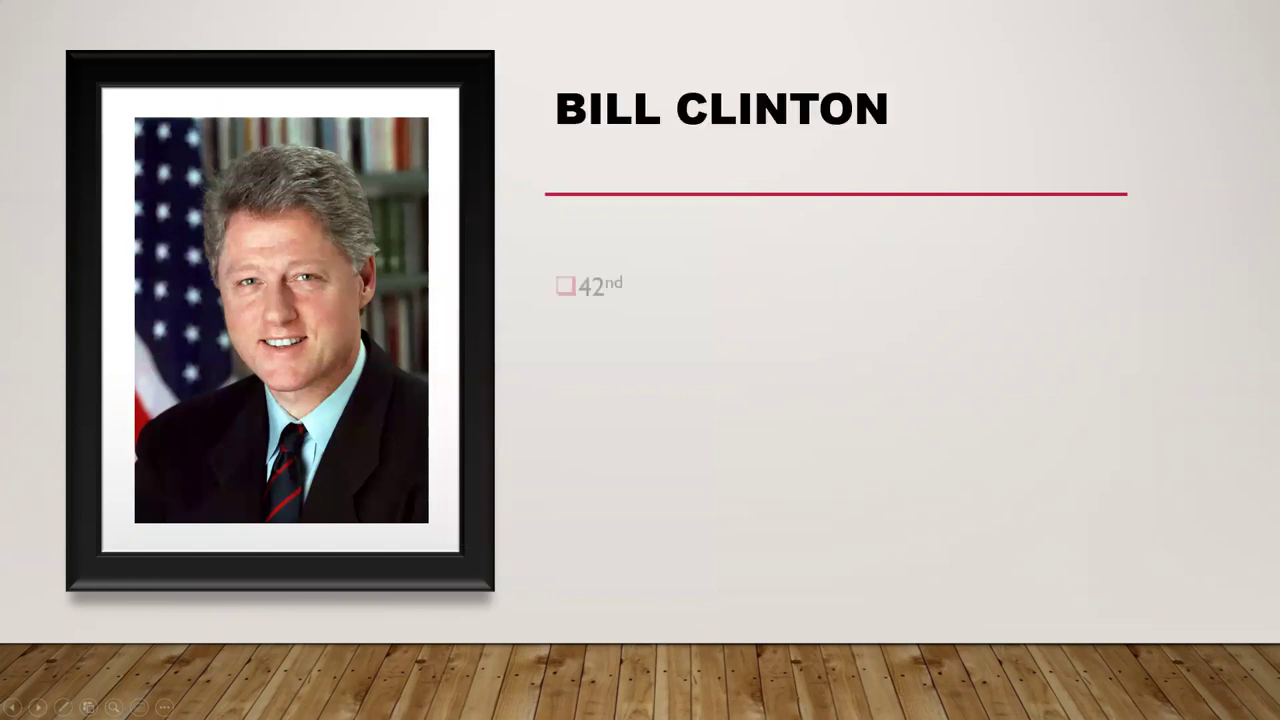
pyautogui.click(773, 340)
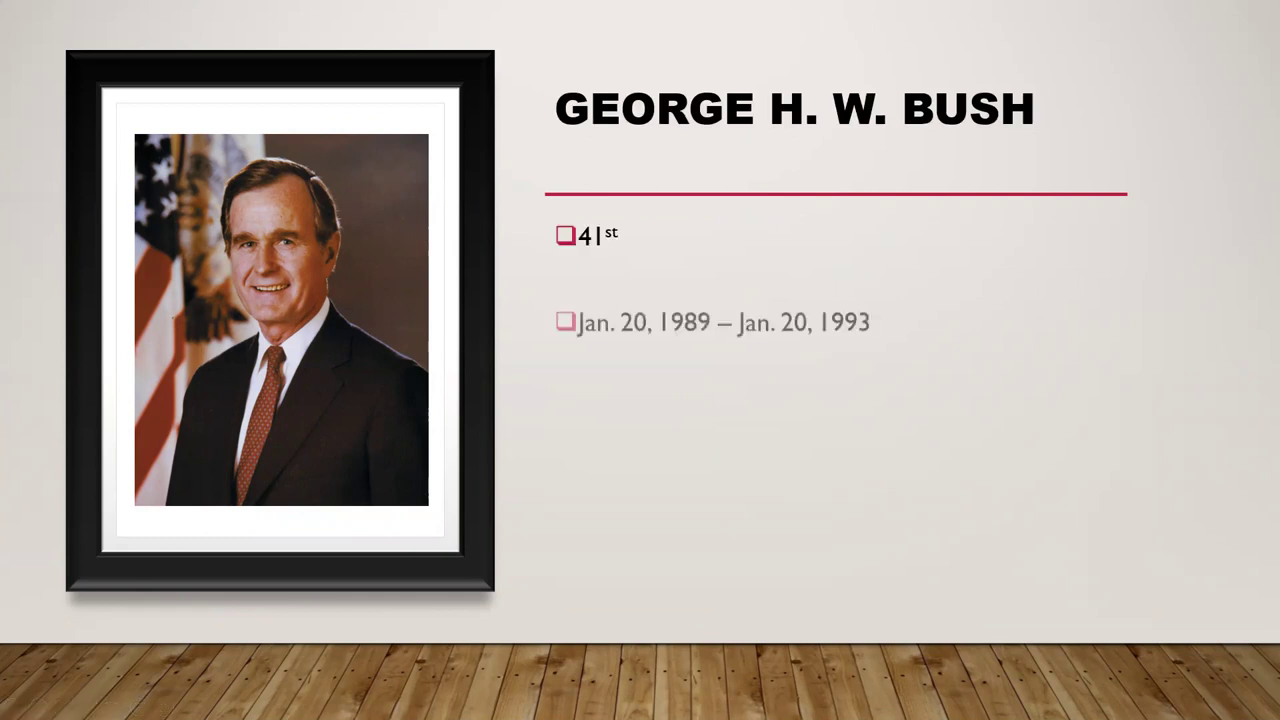
pyautogui.click(773, 379)
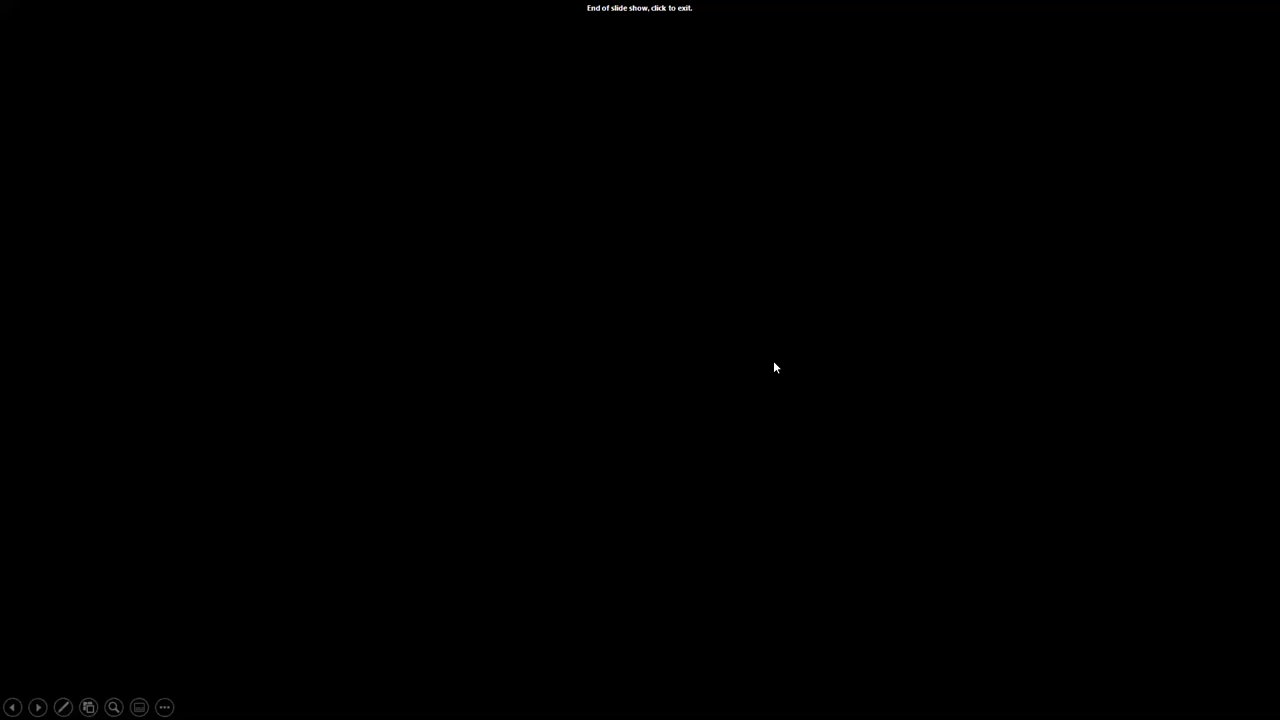
# - Exit the show, review the Trump slide's bullet animations, then display the map title slide
pyautogui.click(774, 367)
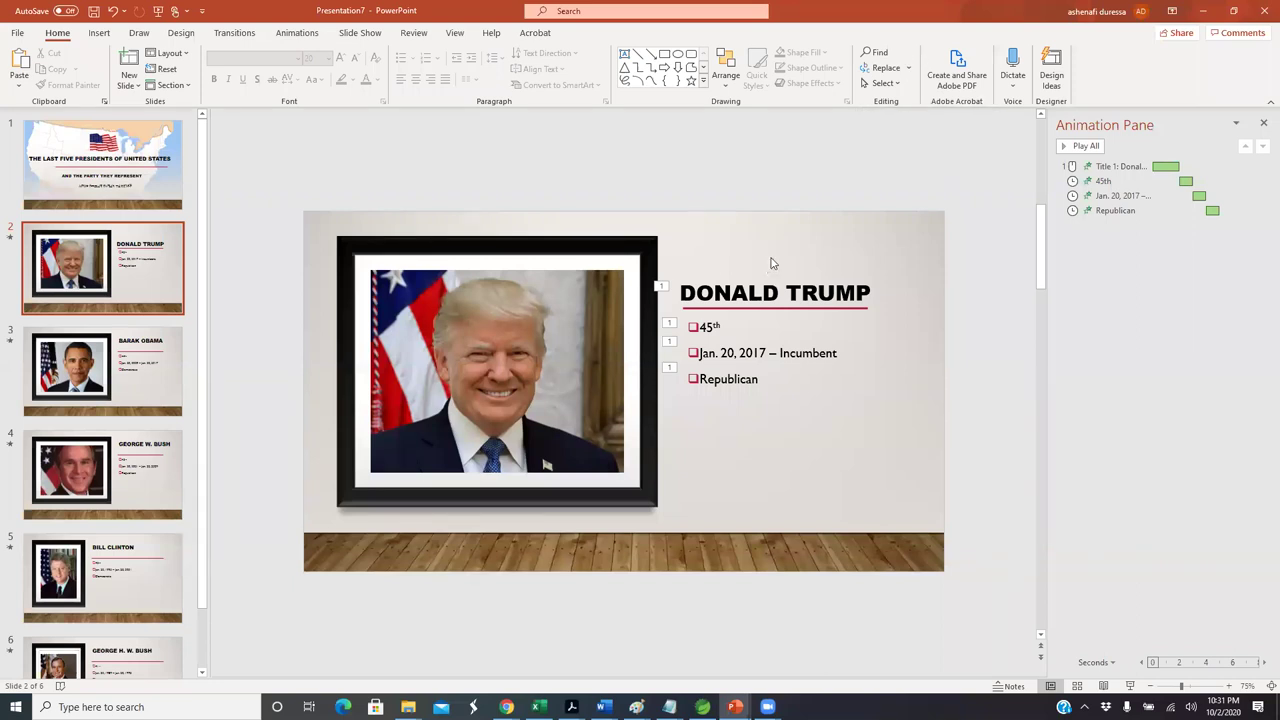
pyautogui.click(717, 327)
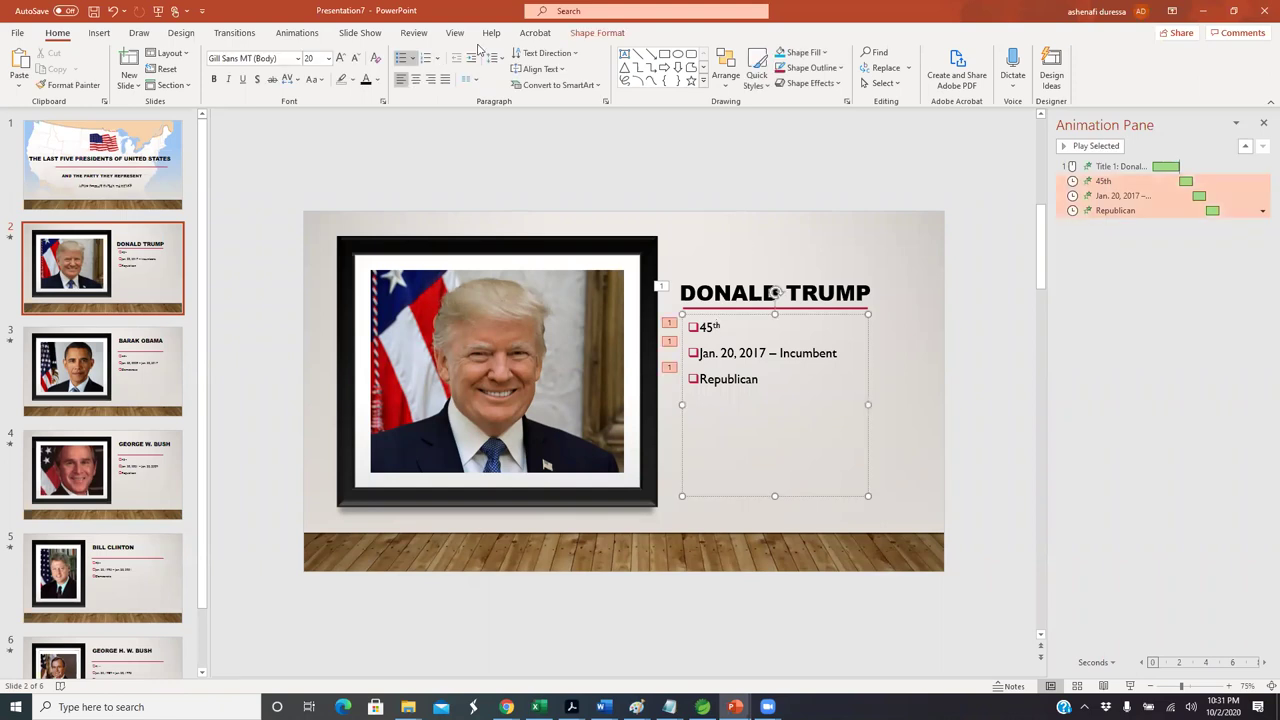
pyautogui.click(300, 32)
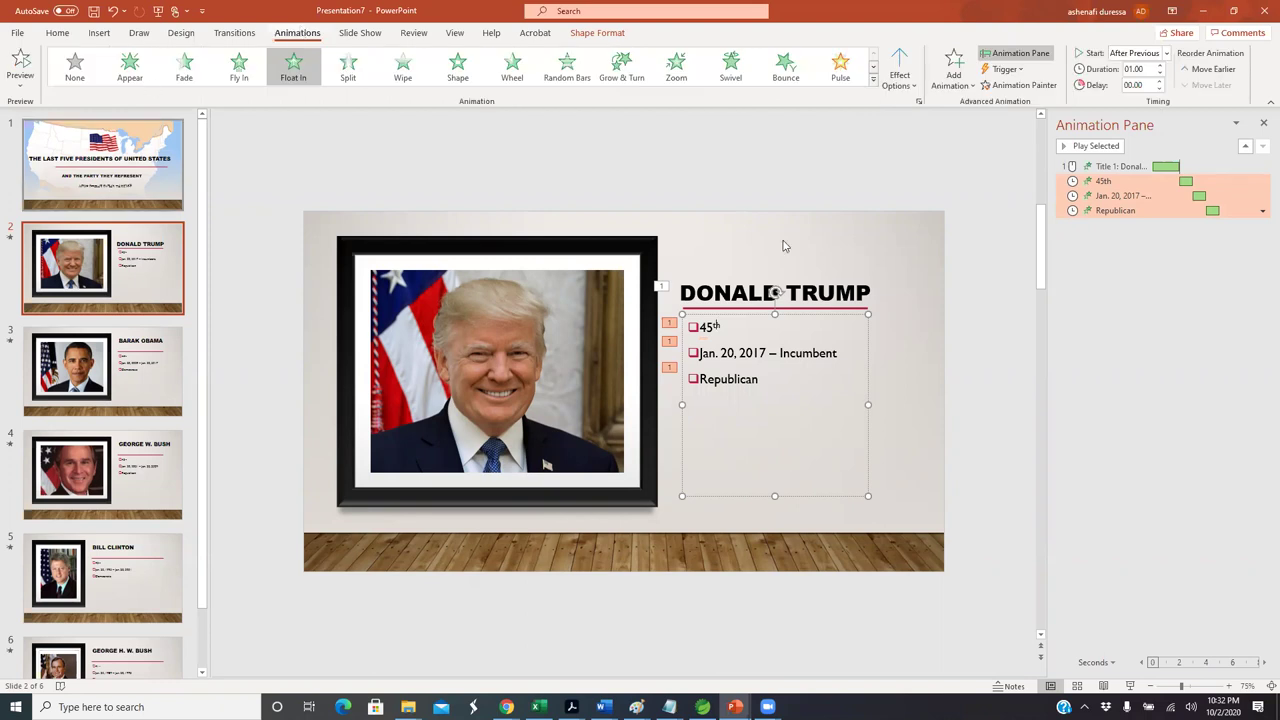
pyautogui.click(867, 223)
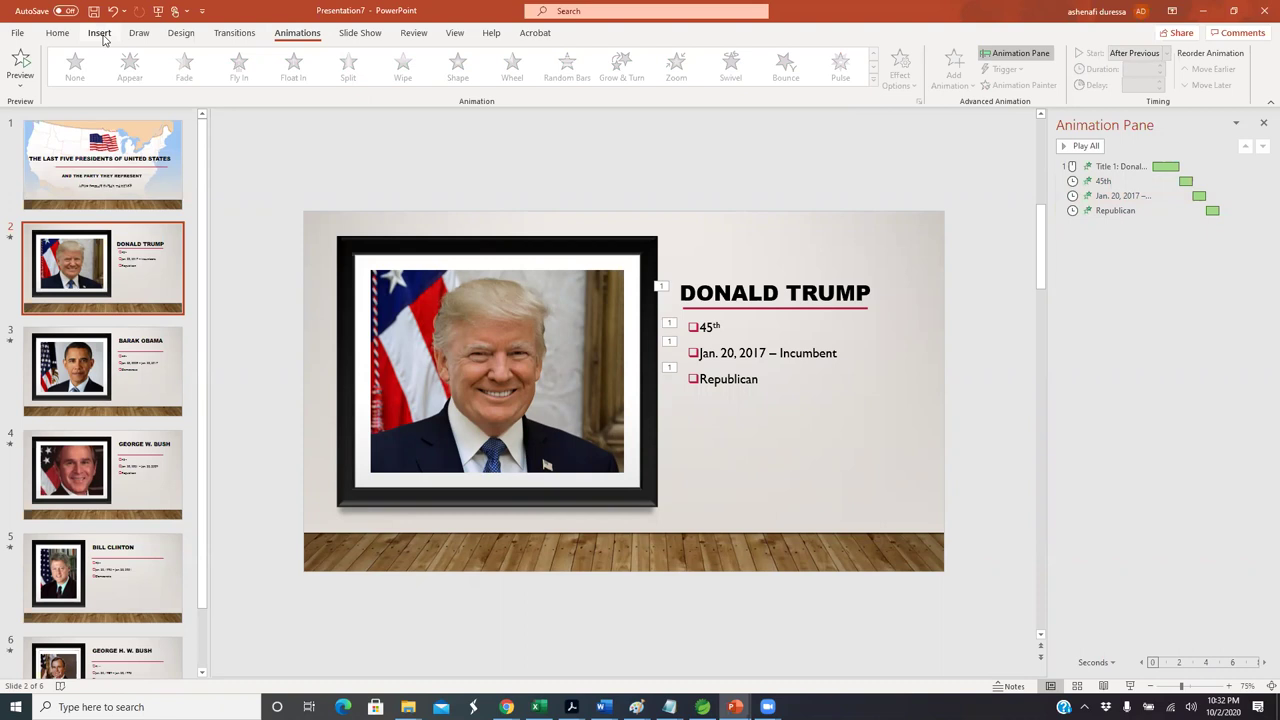
pyautogui.click(104, 146)
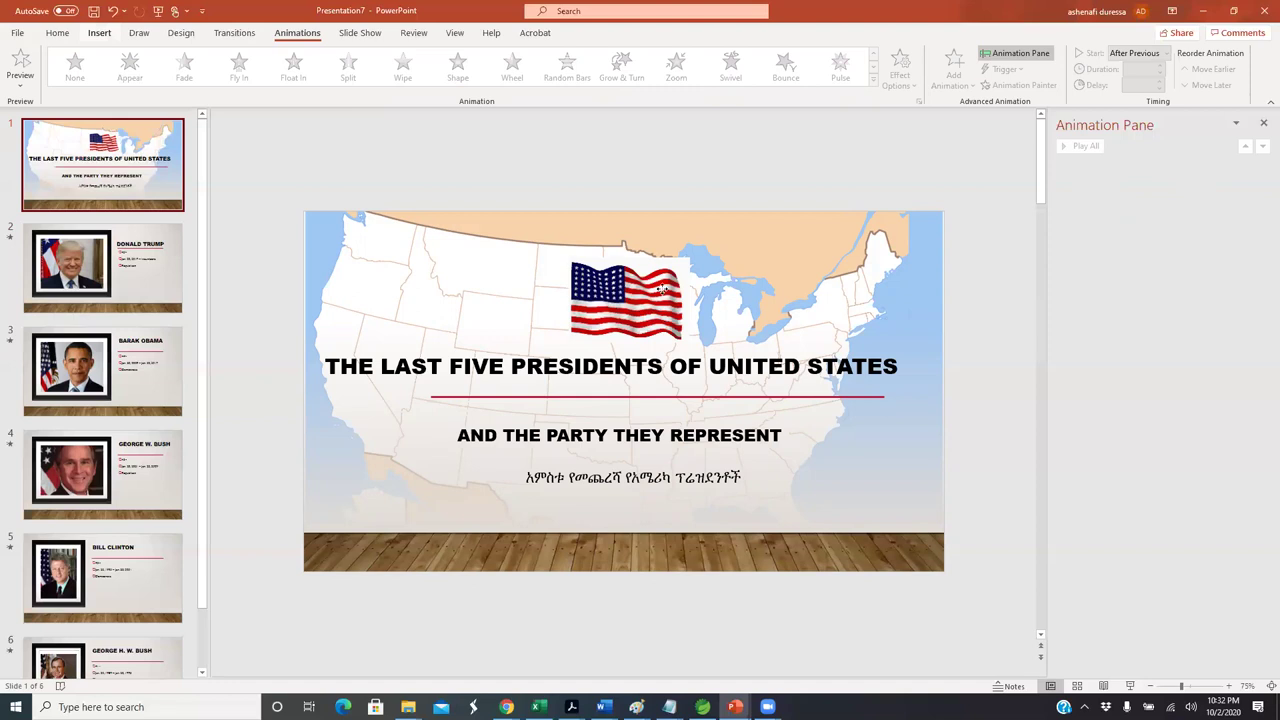
# - Copy the US flag from the title slide and paste it as a picture onto the Donald Trump slide
pyautogui.click(662, 288)
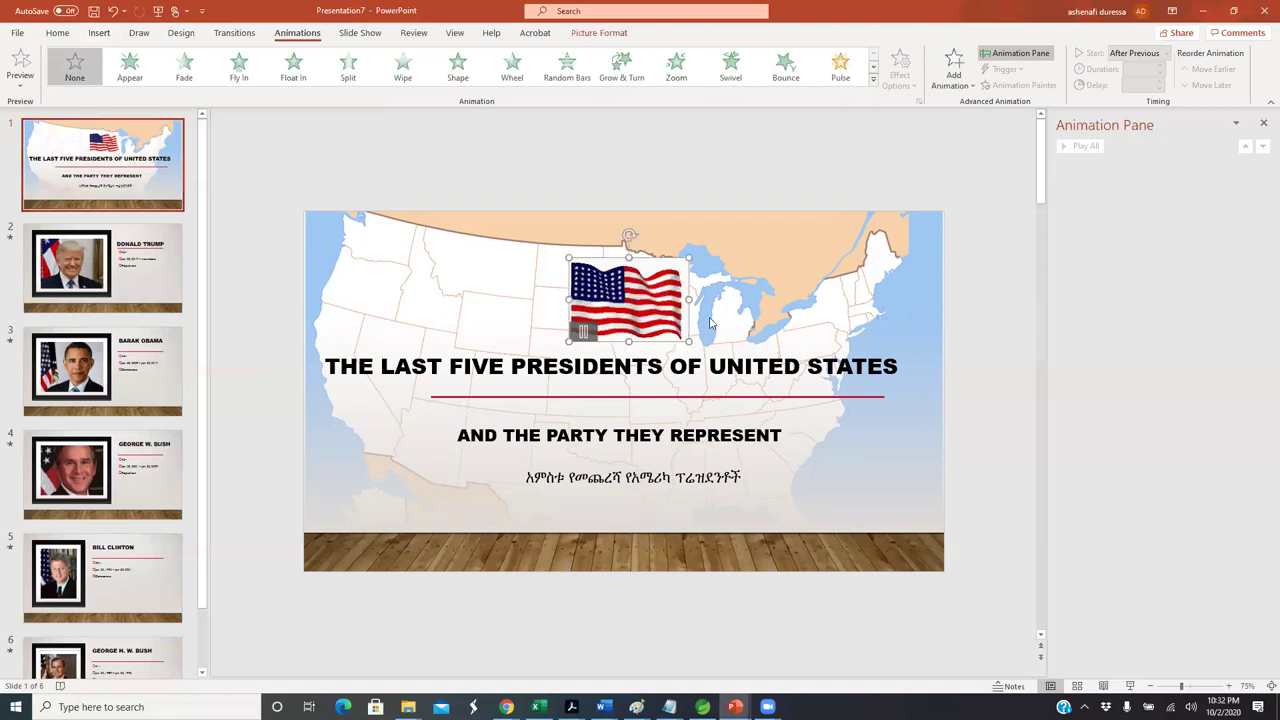
pyautogui.rightClick(663, 288)
pyautogui.click(175, 254)
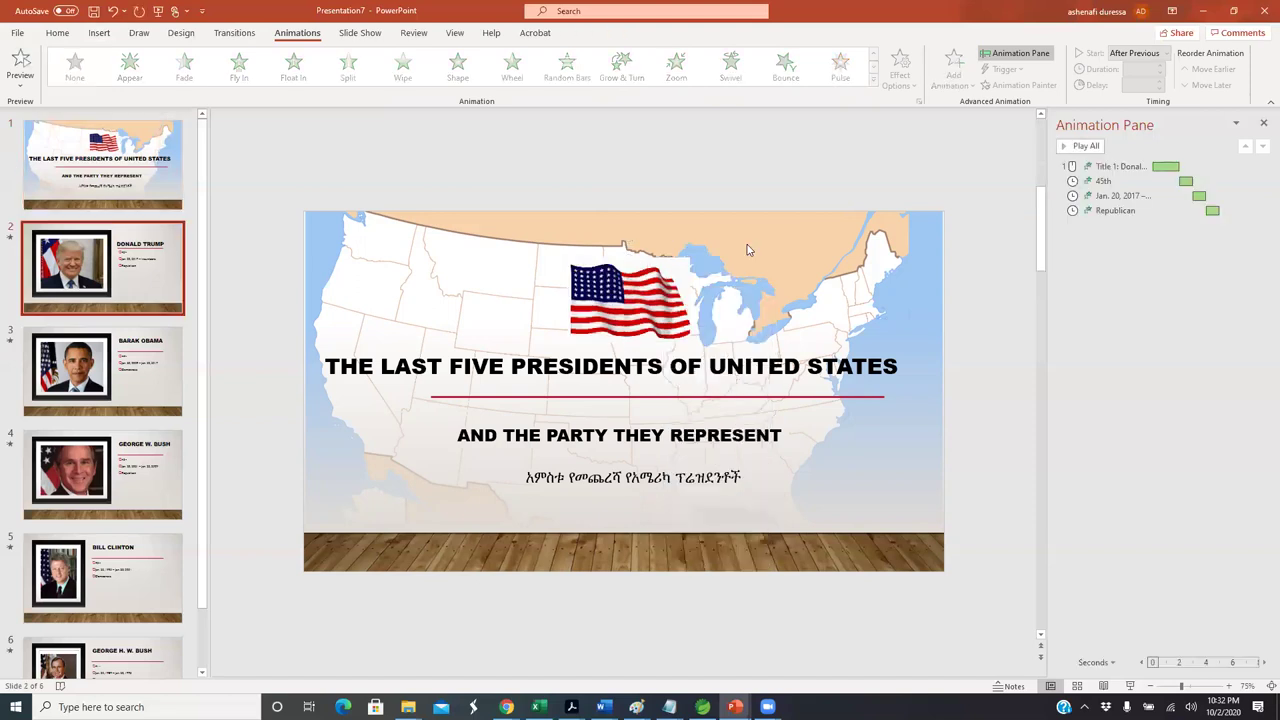
pyautogui.rightClick(746, 250)
pyautogui.click(802, 280)
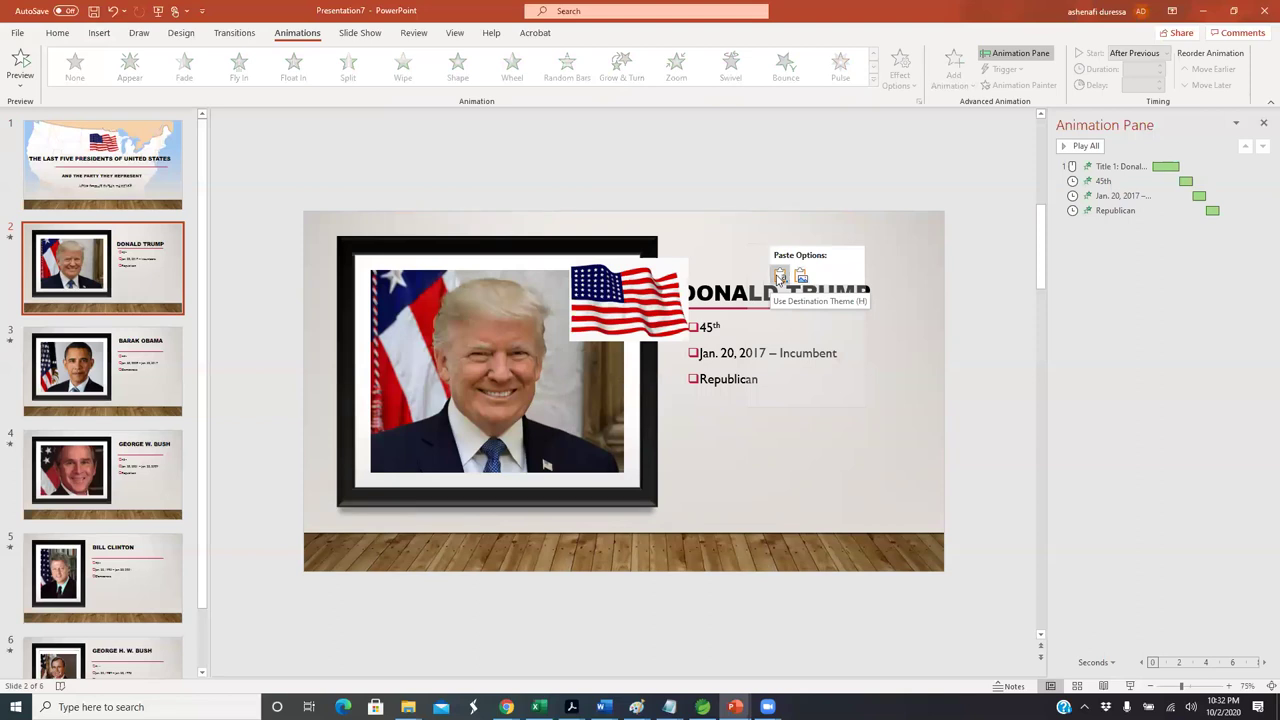
# - Shrink the flag to 1.26" by 1.8" and centre it above the DONALD TRUMP title
pyautogui.click(625, 300)
pyautogui.moveTo(690, 267)
pyautogui.mouseDown()
pyautogui.moveTo(825, 217)
pyautogui.moveTo(808, 218)
pyautogui.mouseUp()
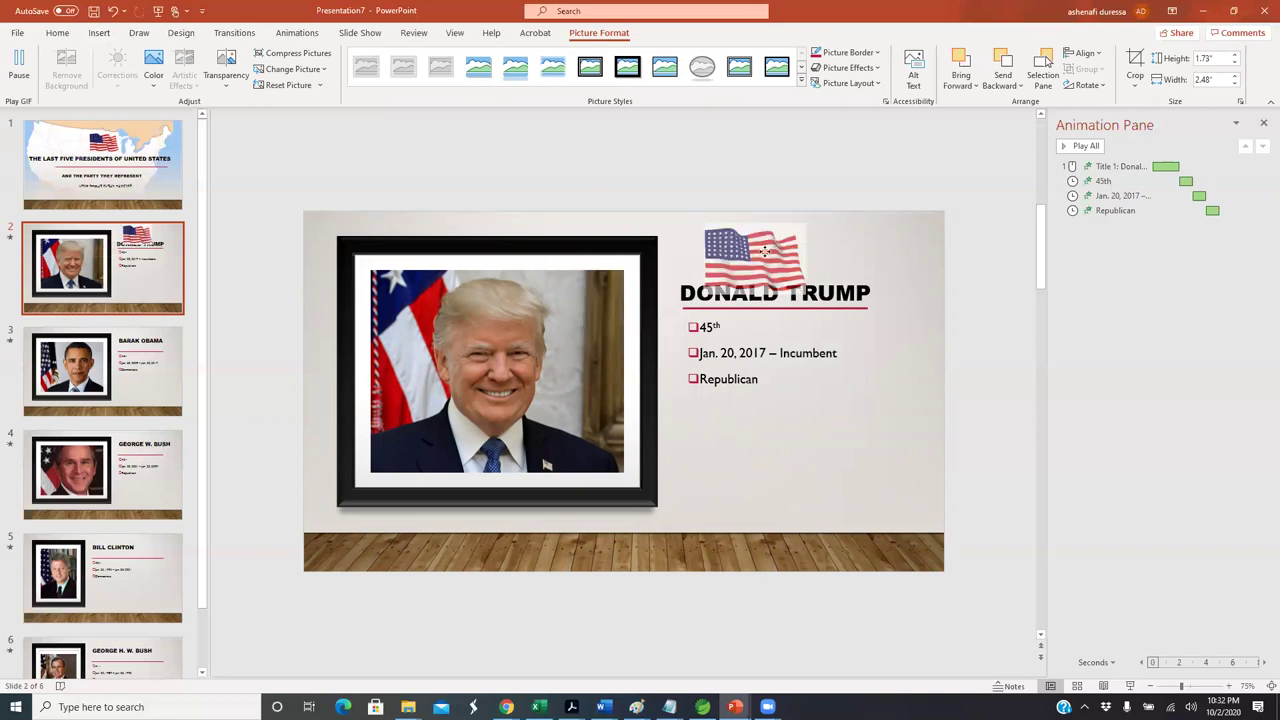
pyautogui.moveTo(808, 218); pyautogui.dragTo(770, 246)
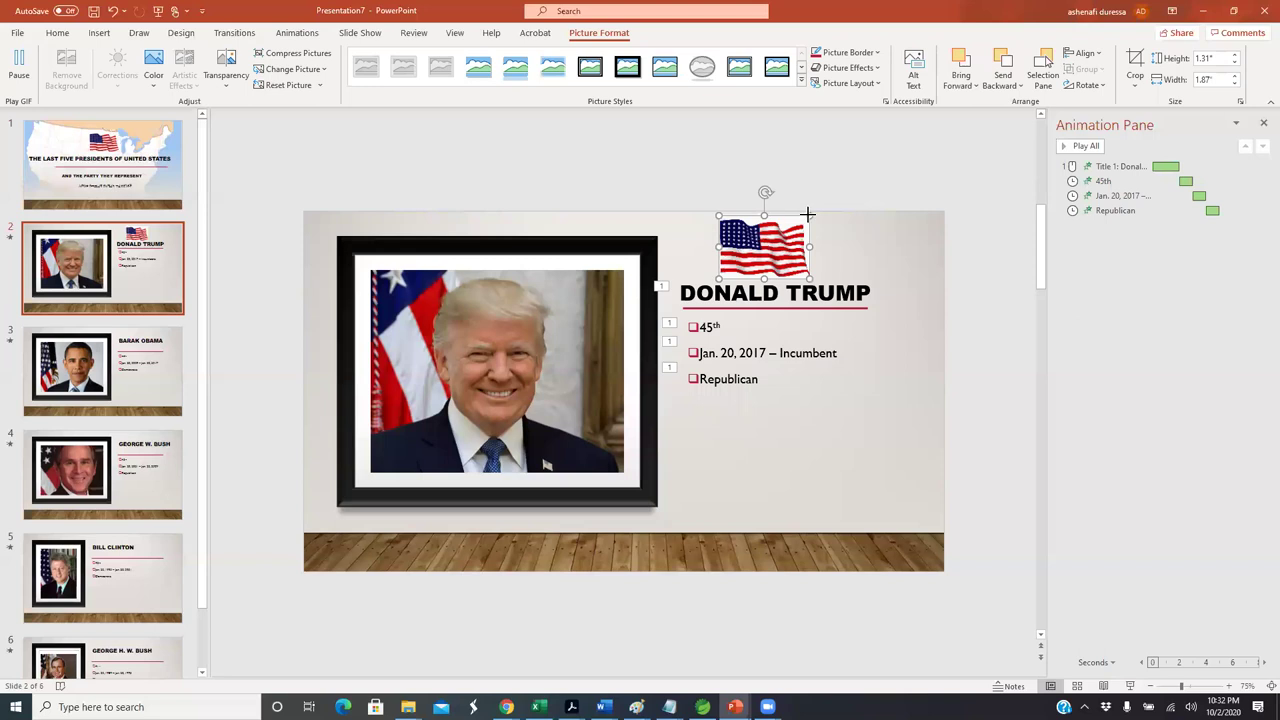
pyautogui.hotkey('shift', 'Left')
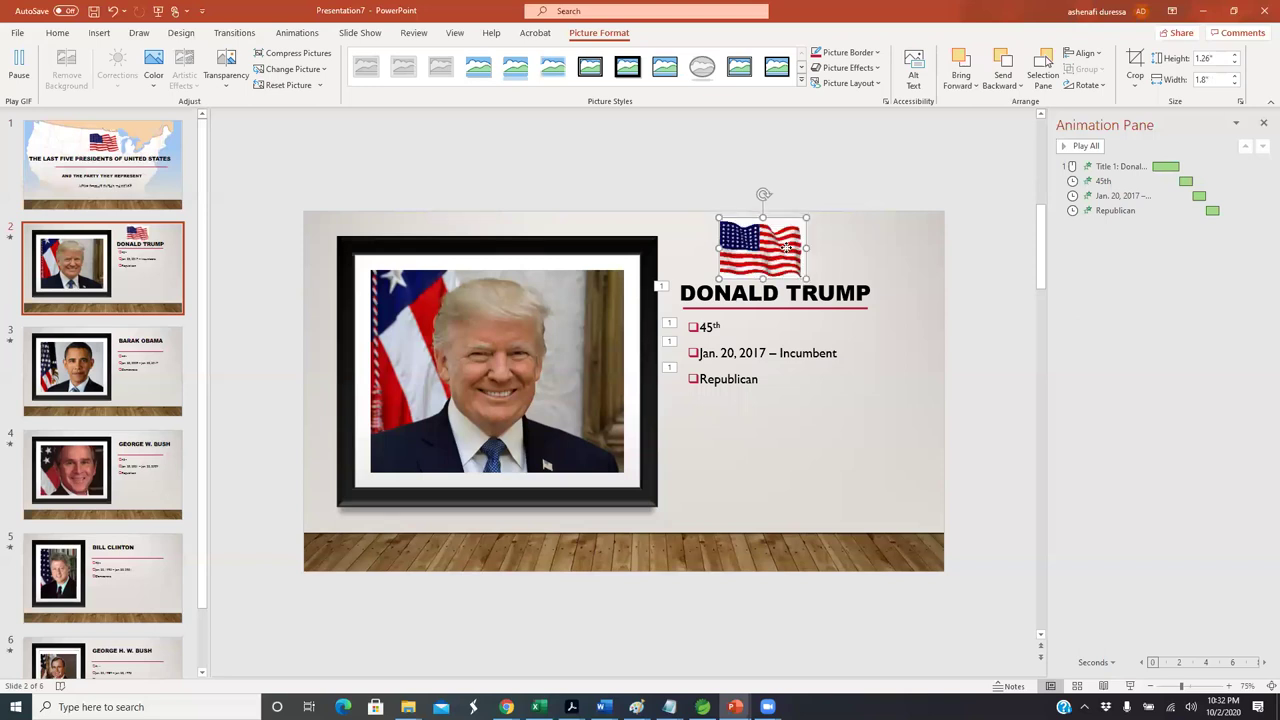
pyautogui.moveTo(786, 247); pyautogui.dragTo(789, 245)
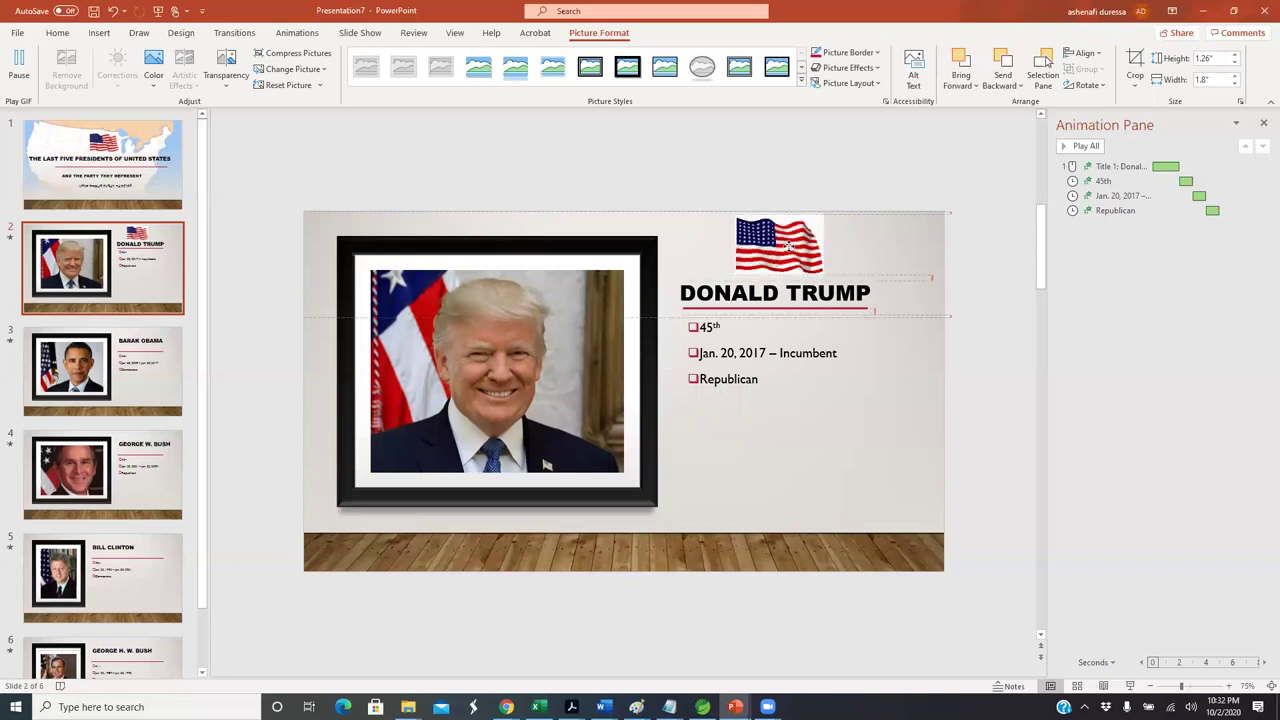
pyautogui.click(855, 416)
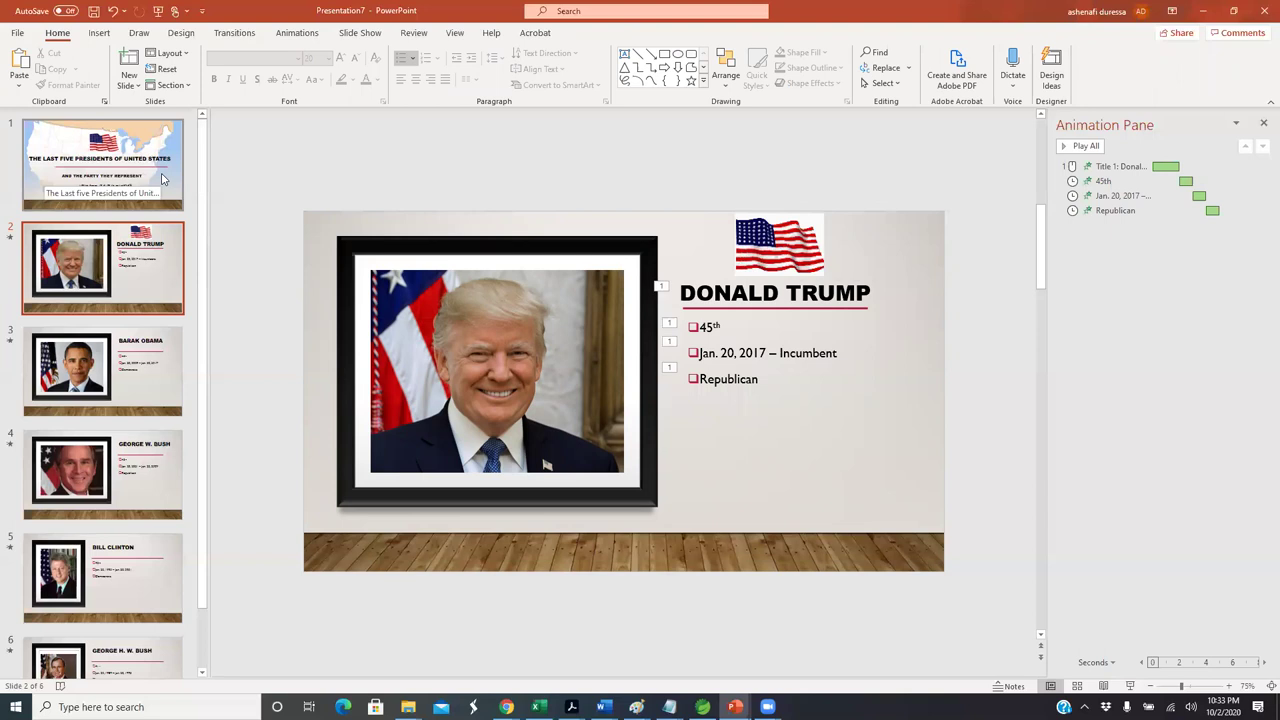
pyautogui.press('pageup')
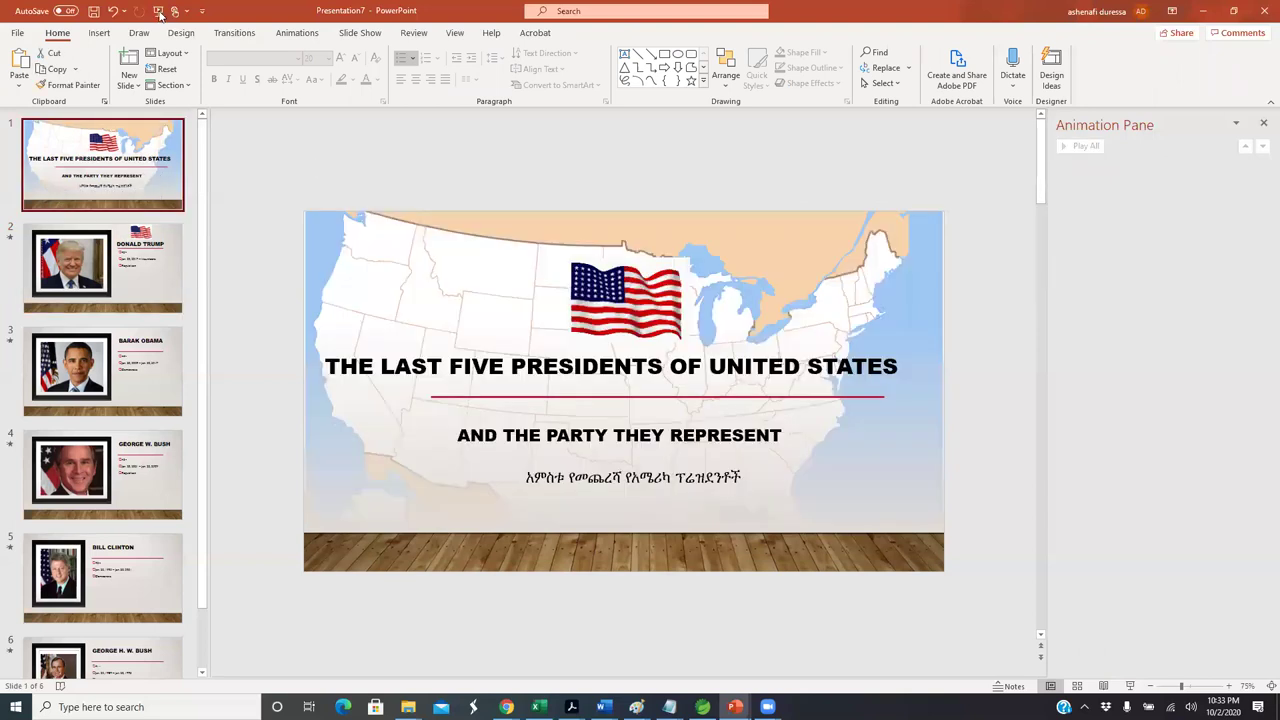
# - Run the slide show to the Donald Trump slide to check its flag, then exit back to editing
pyautogui.press('F5')
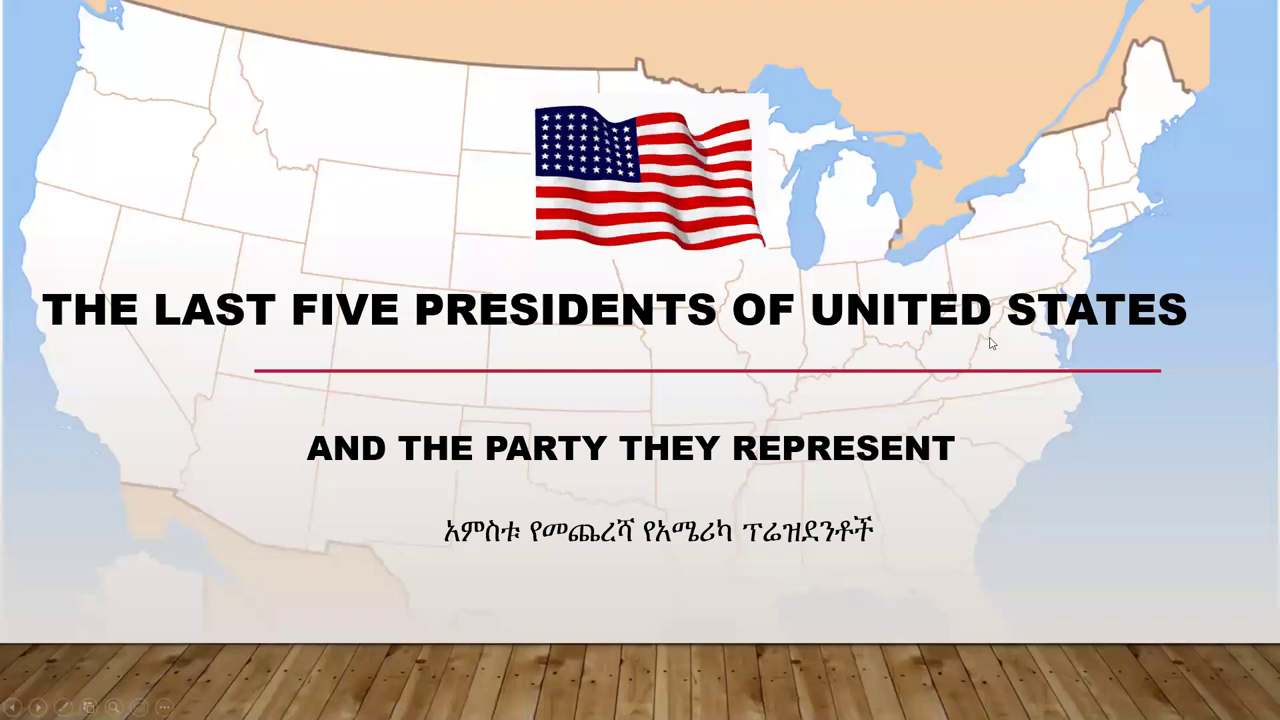
pyautogui.click(991, 342)
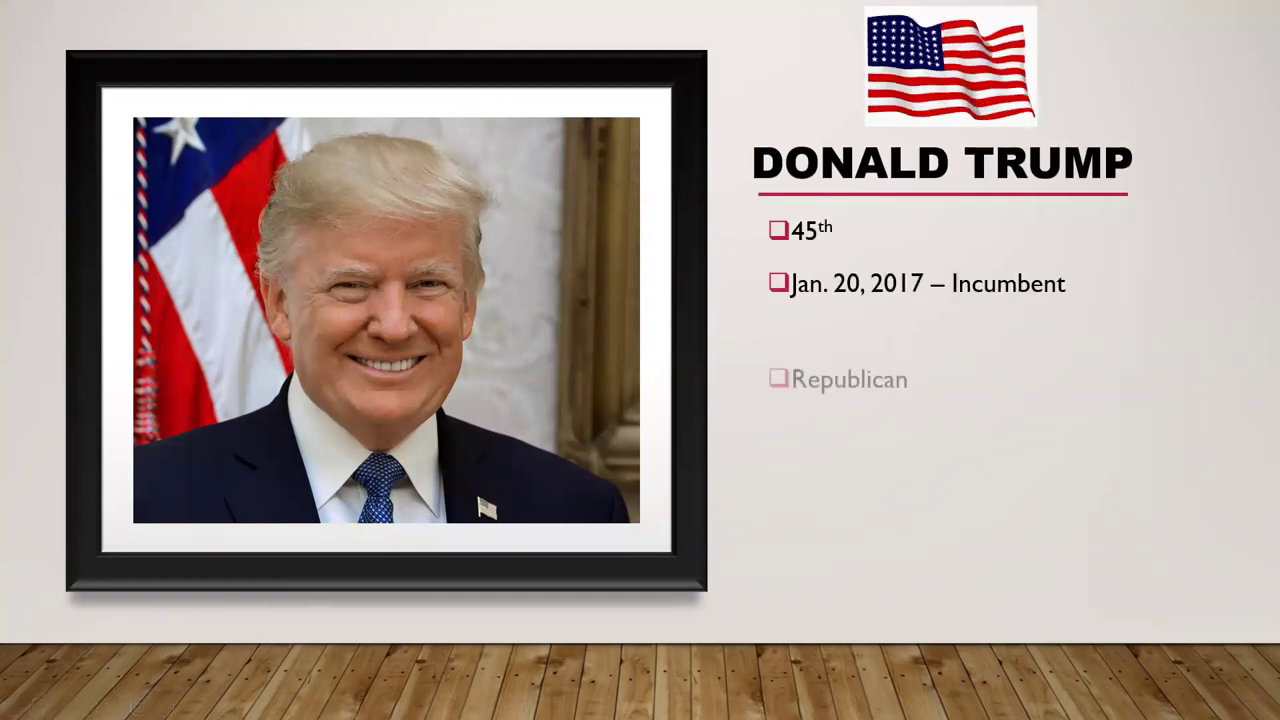
pyautogui.press('Escape')
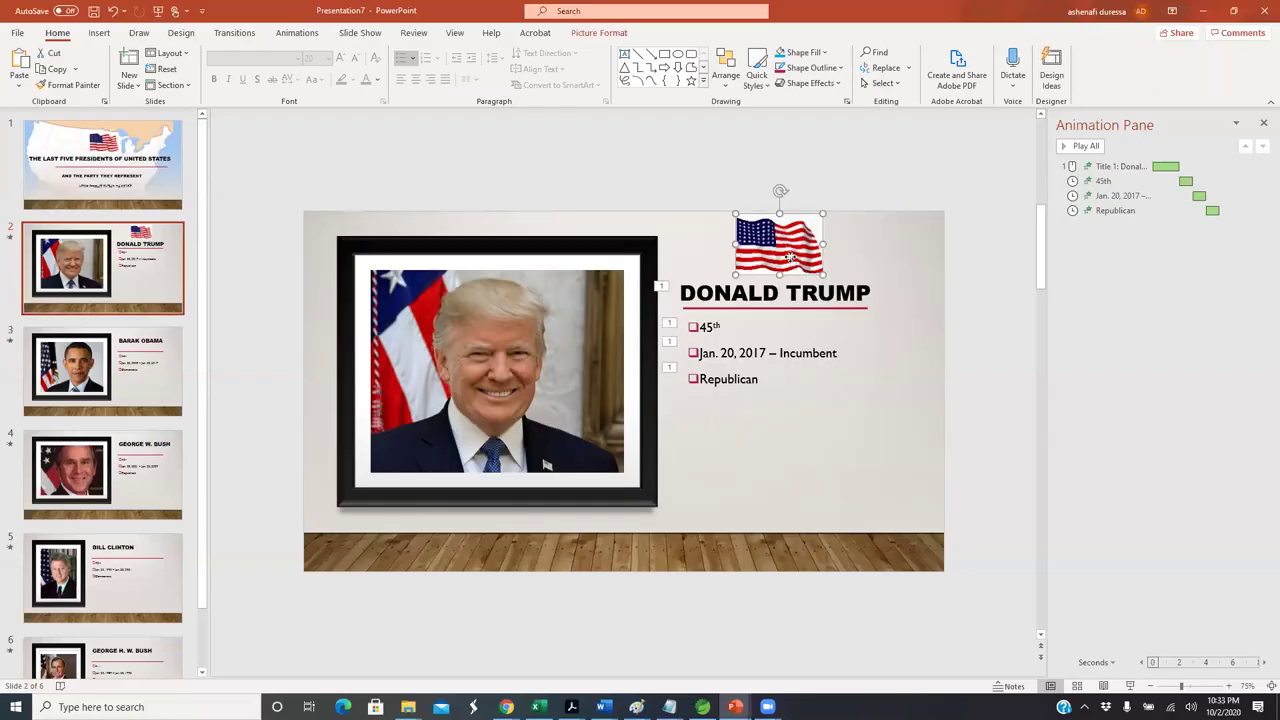
# - Lower the BARAK OBAMA title to sit just above the red line
pyautogui.rightClick(797, 268)
pyautogui.press('Escape')
pyautogui.scroll(-1, 771, 228)
pyautogui.click(771, 228)
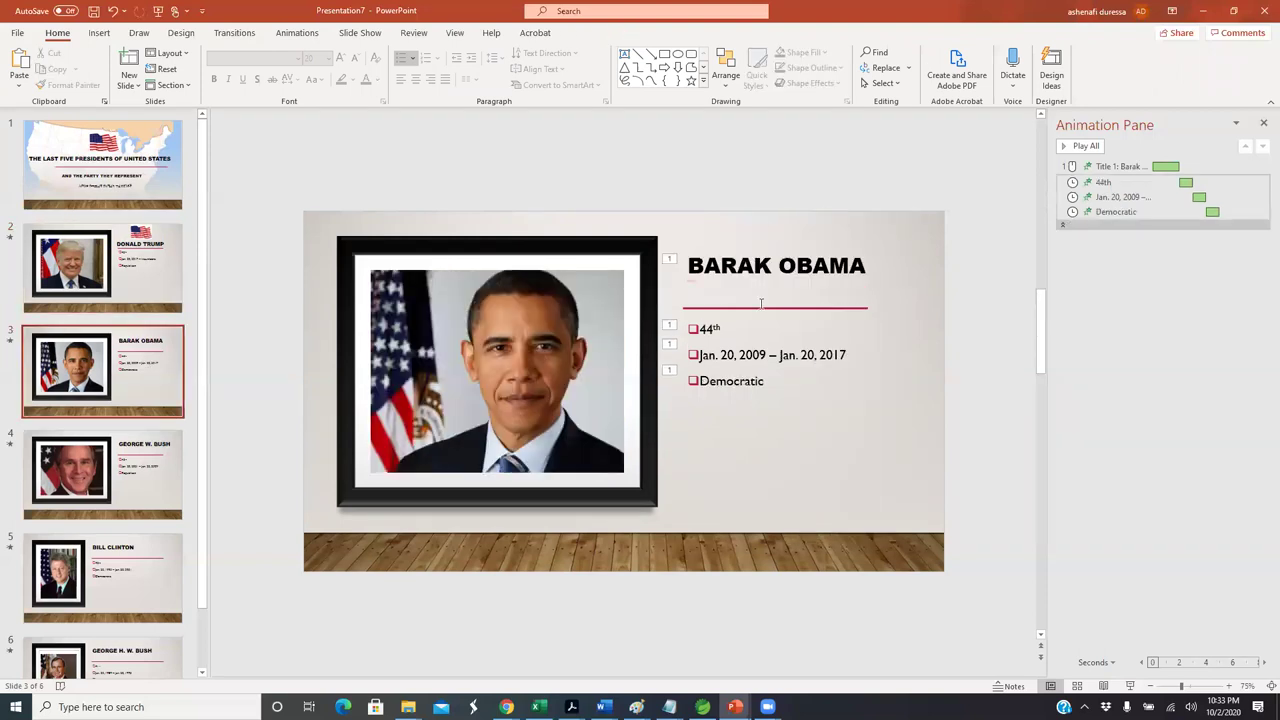
pyautogui.click(866, 257)
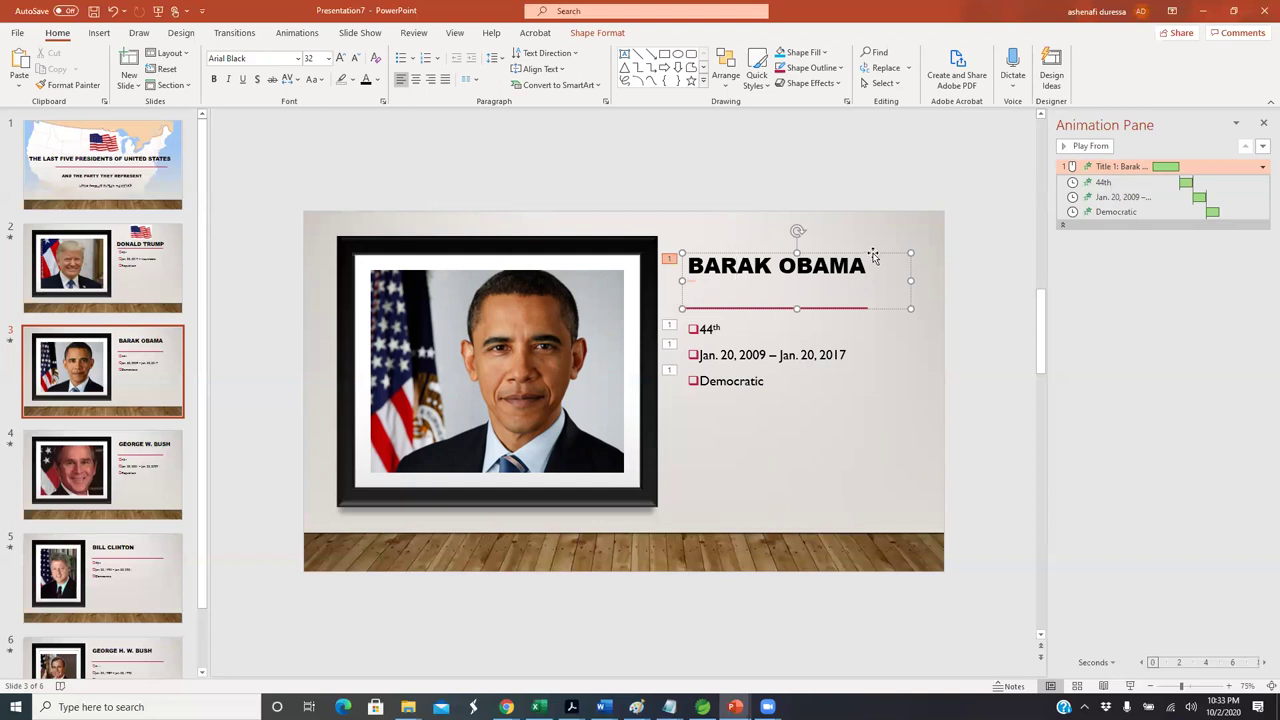
pyautogui.moveTo(873, 258); pyautogui.dragTo(866, 279)
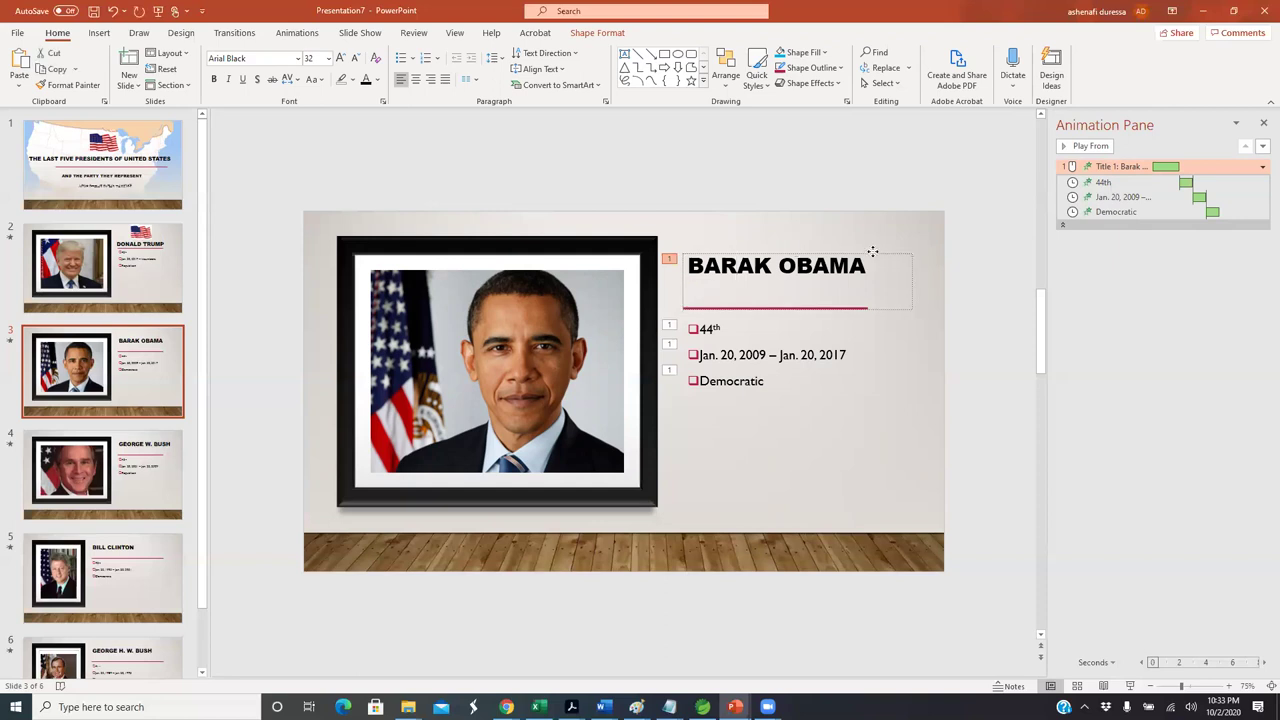
pyautogui.moveTo(866, 279); pyautogui.dragTo(870, 282)
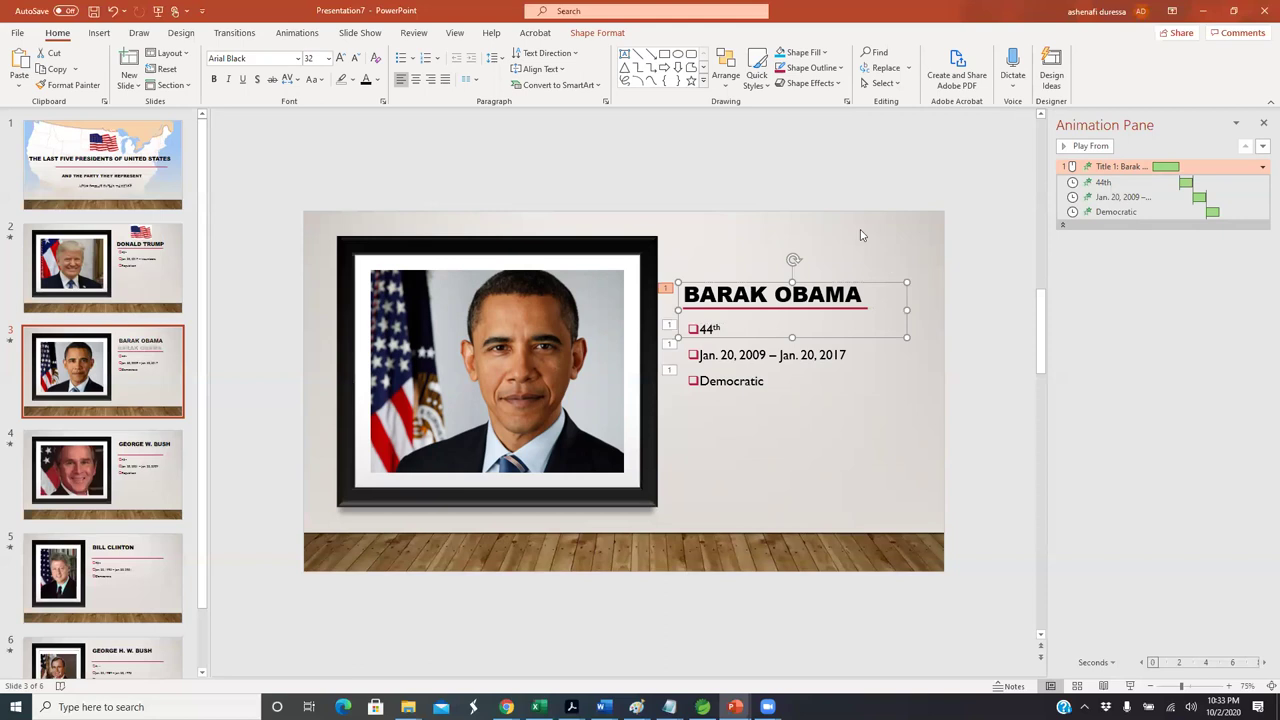
pyautogui.click(829, 229)
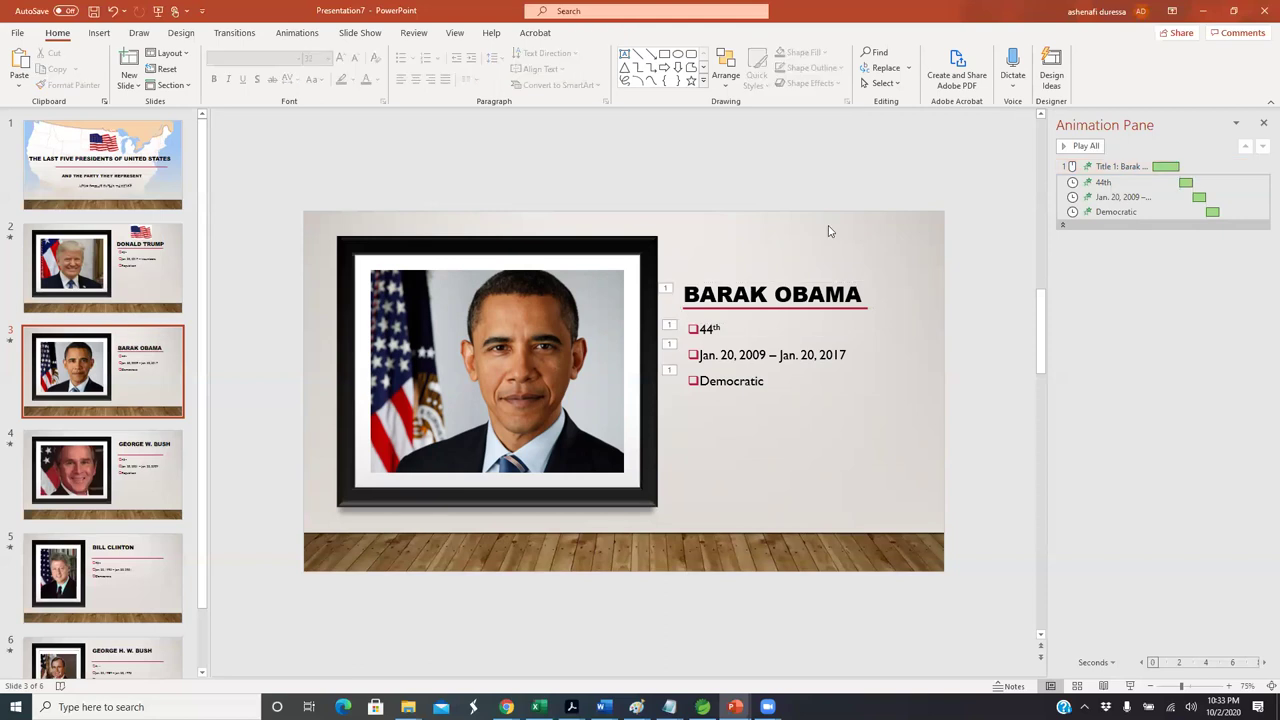
# - Place the US flag above the BARAK OBAMA title, re-pasted with Use Destination Theme
pyautogui.rightClick(884, 258)
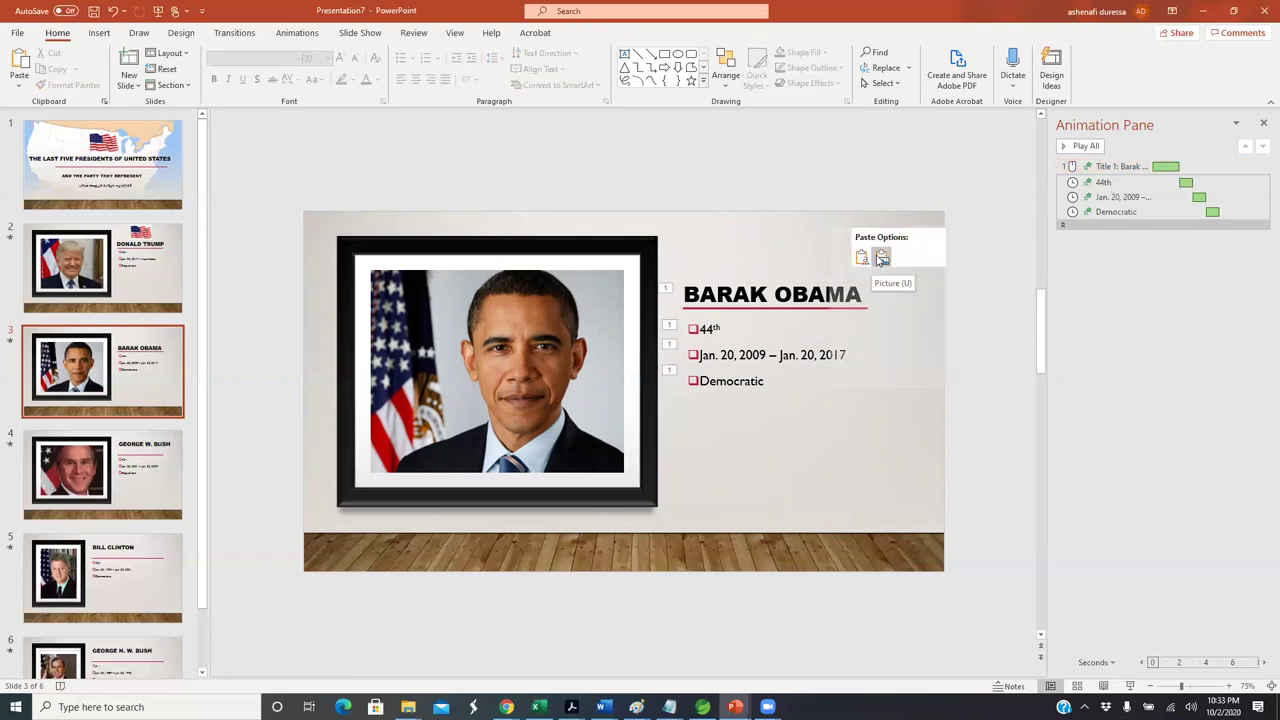
pyautogui.click(884, 258)
pyautogui.moveTo(650, 362); pyautogui.dragTo(800, 210)
pyautogui.click(808, 248)
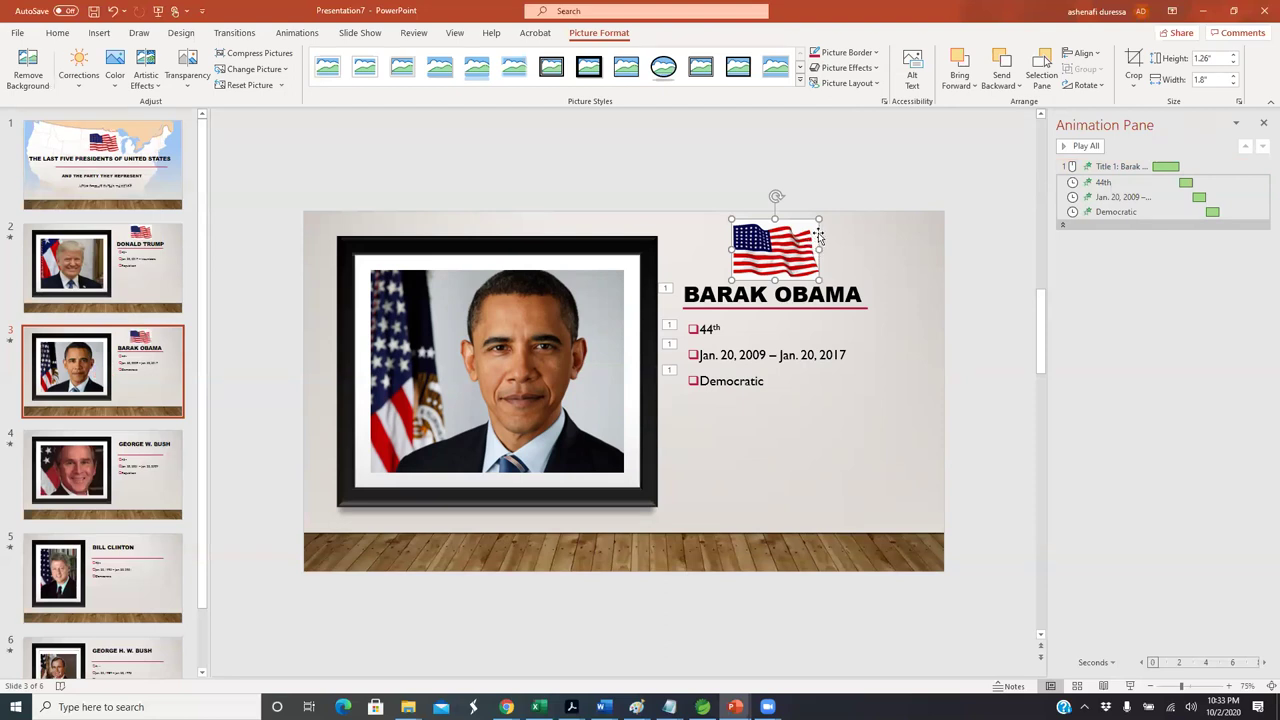
pyautogui.press('Delete')
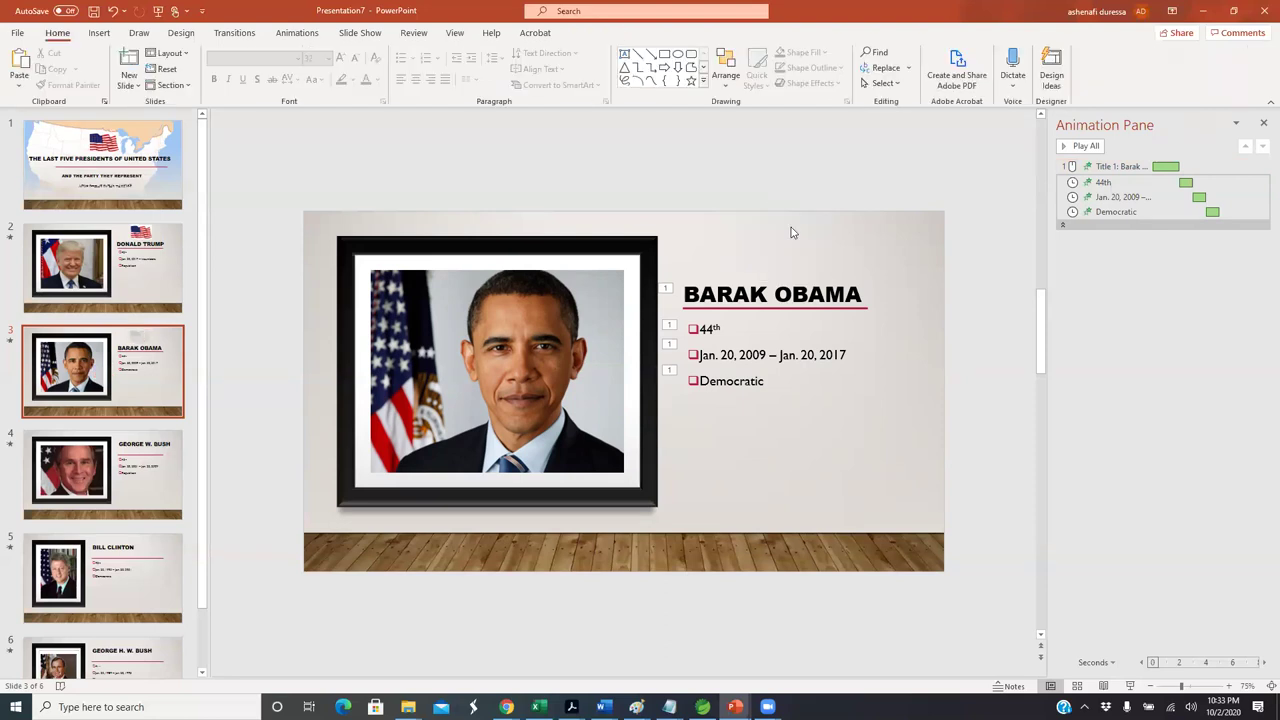
pyautogui.rightClick(790, 232)
pyautogui.click(824, 258)
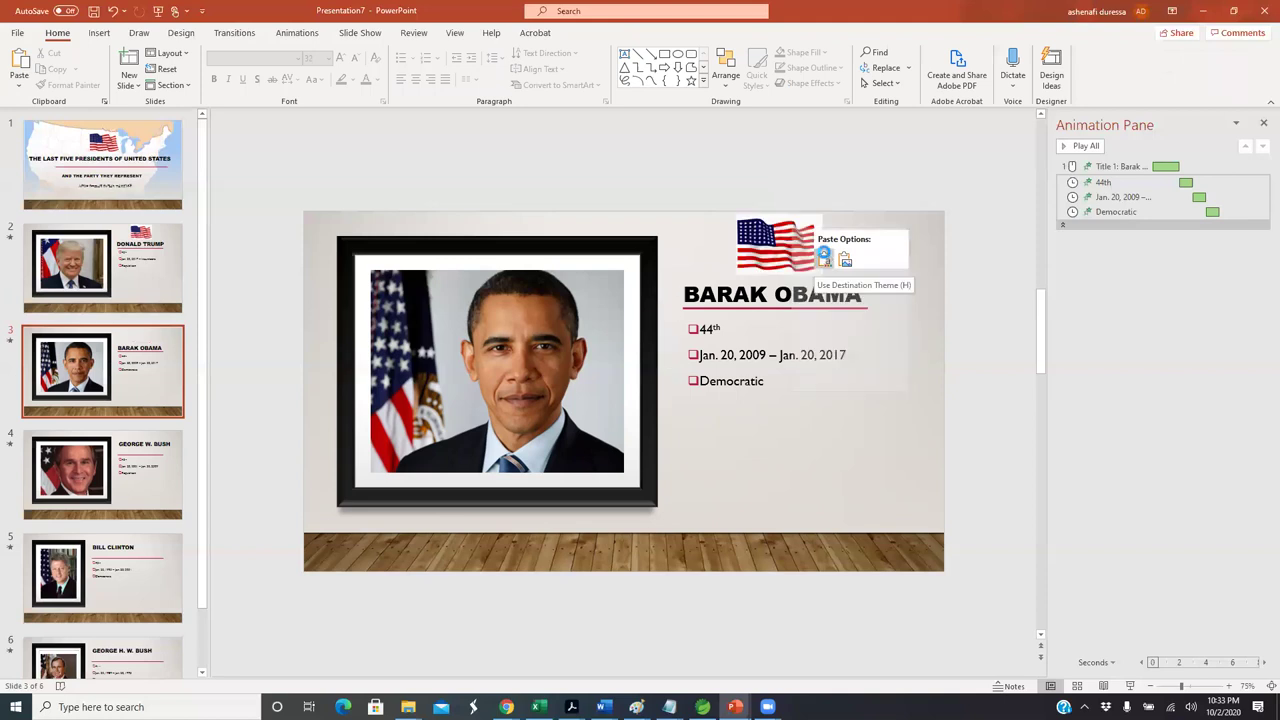
pyautogui.click(824, 256)
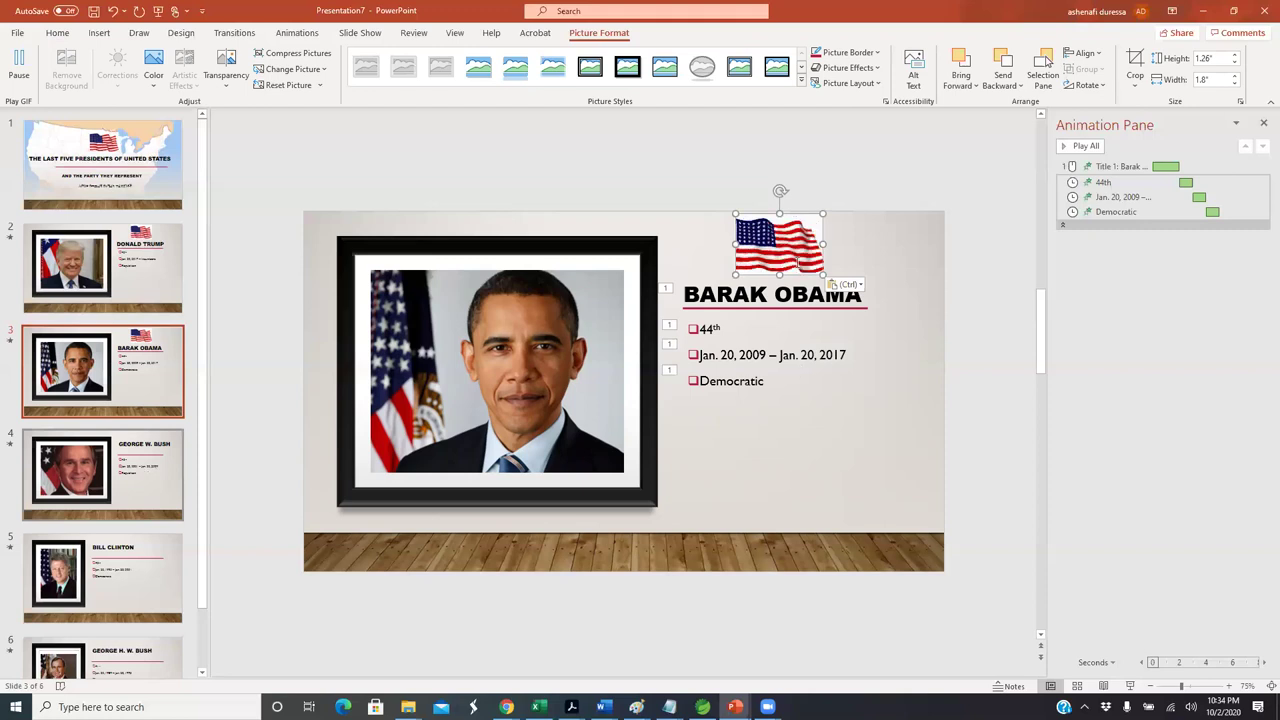
# - Lower the GEORGE W. BUSH title onto its red line
pyautogui.click(147, 476)
pyautogui.click(925, 291)
pyautogui.moveTo(925, 292); pyautogui.dragTo(914, 321)
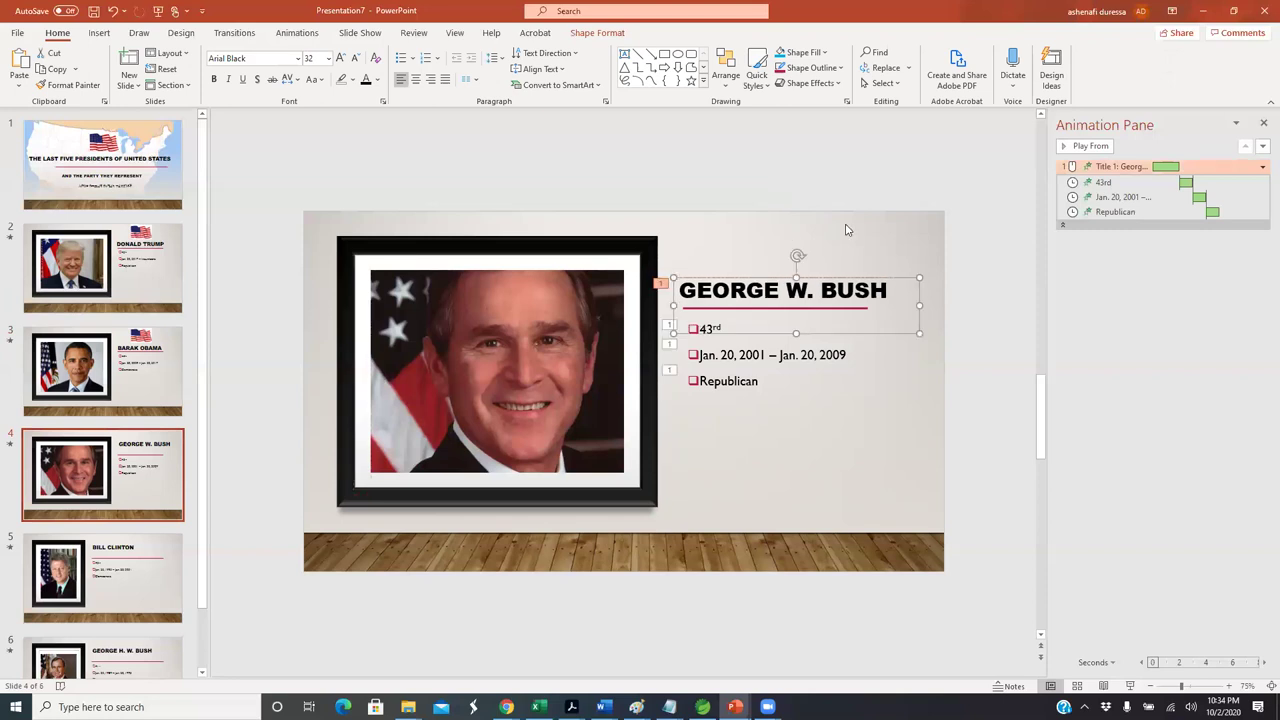
# - Paste the US flag onto the George W. Bush and Bill Clinton slides, lowering the Clinton title beneath it
pyautogui.rightClick(845, 230)
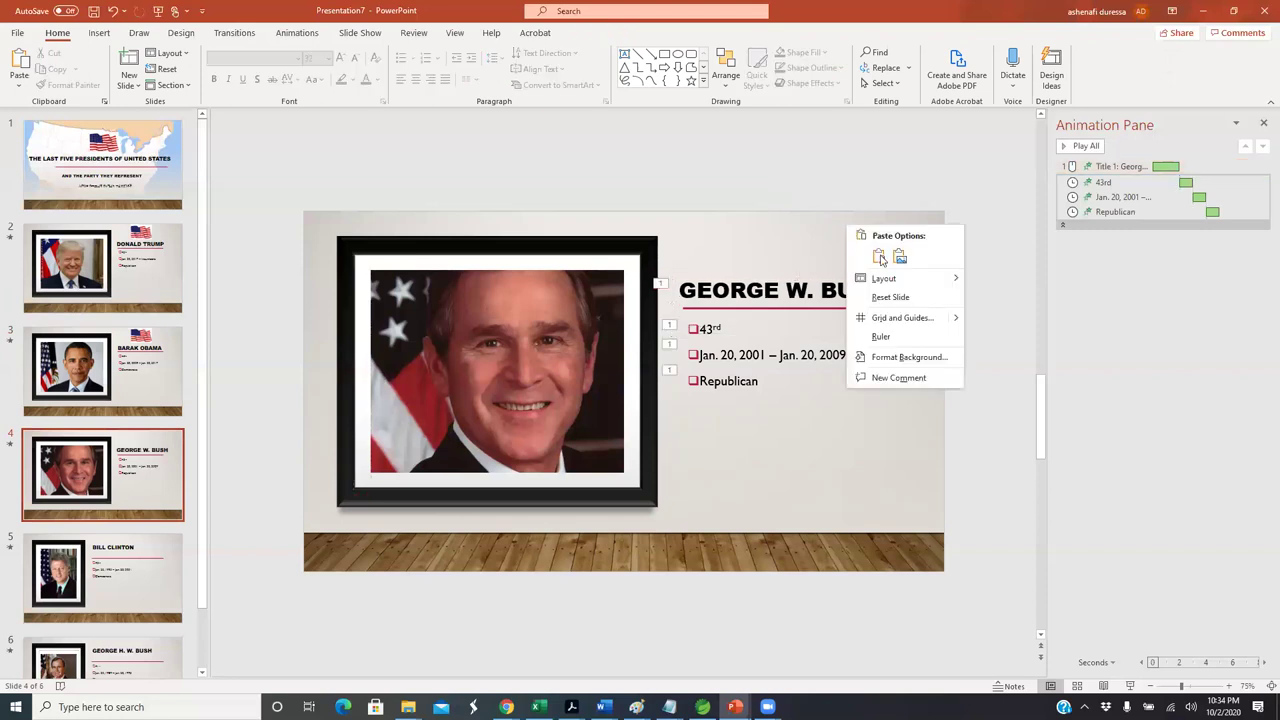
pyautogui.click(879, 258)
pyautogui.click(149, 575)
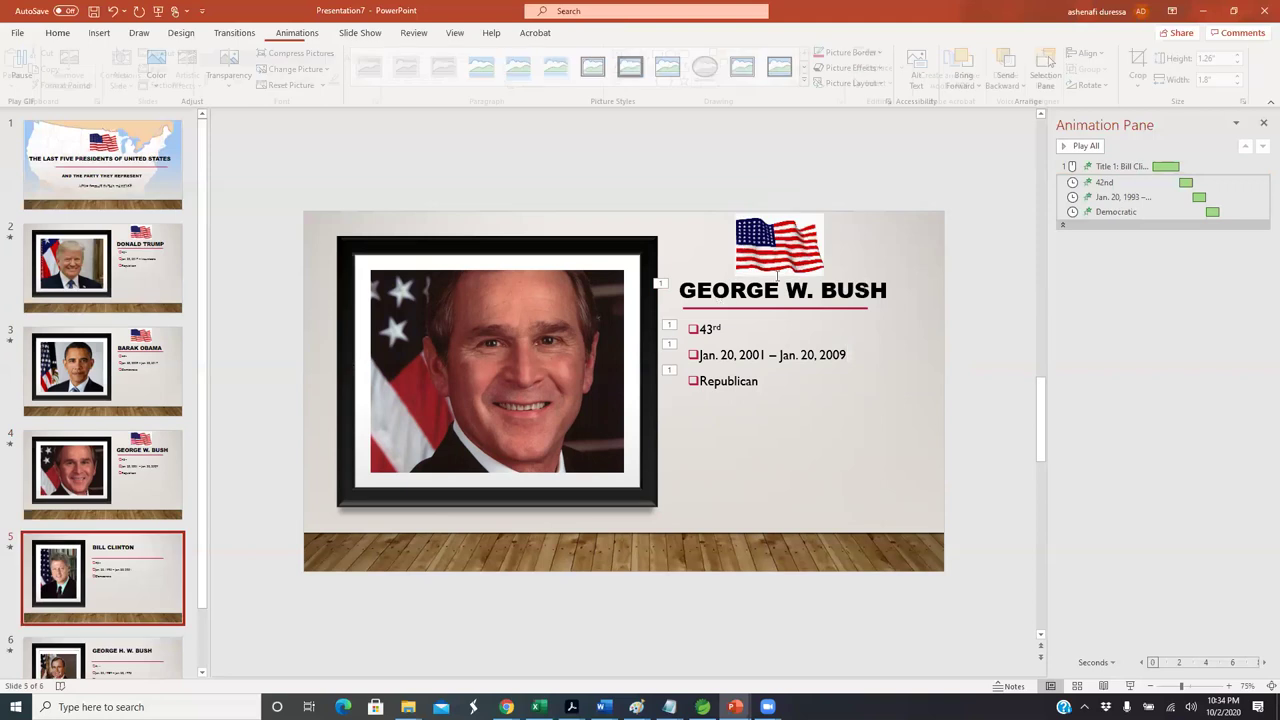
pyautogui.click(795, 257)
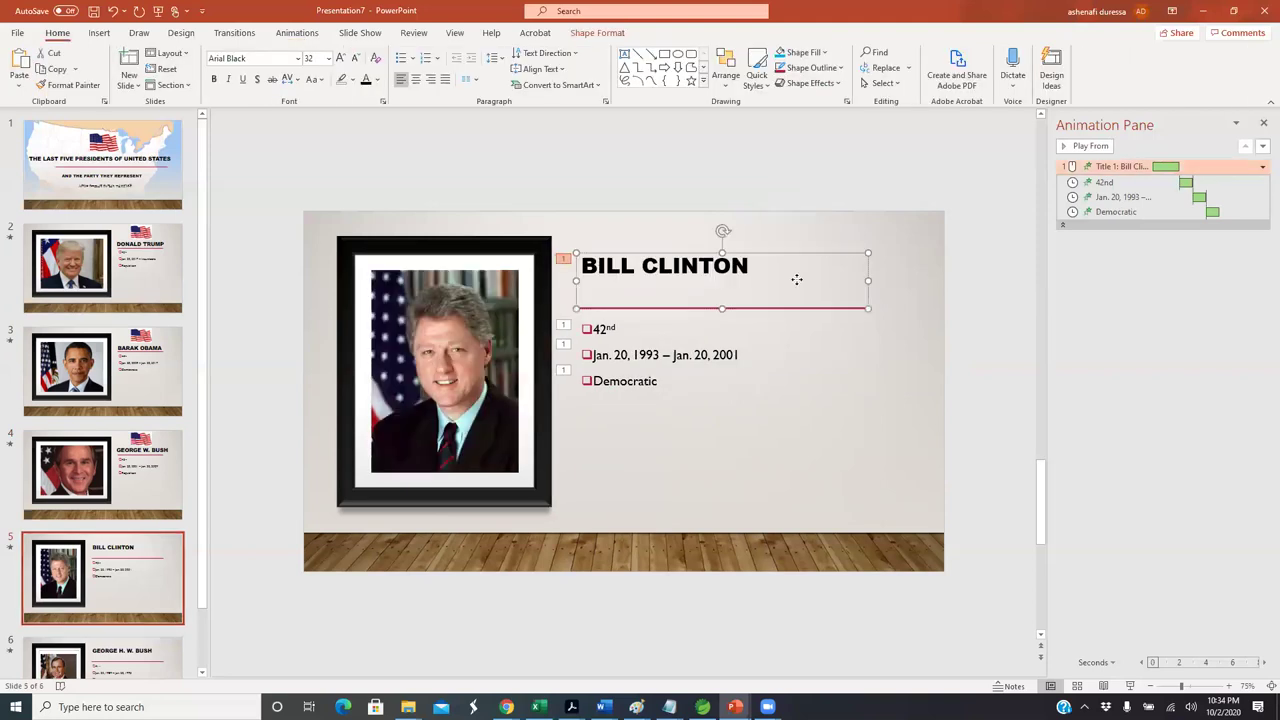
pyautogui.click(755, 237)
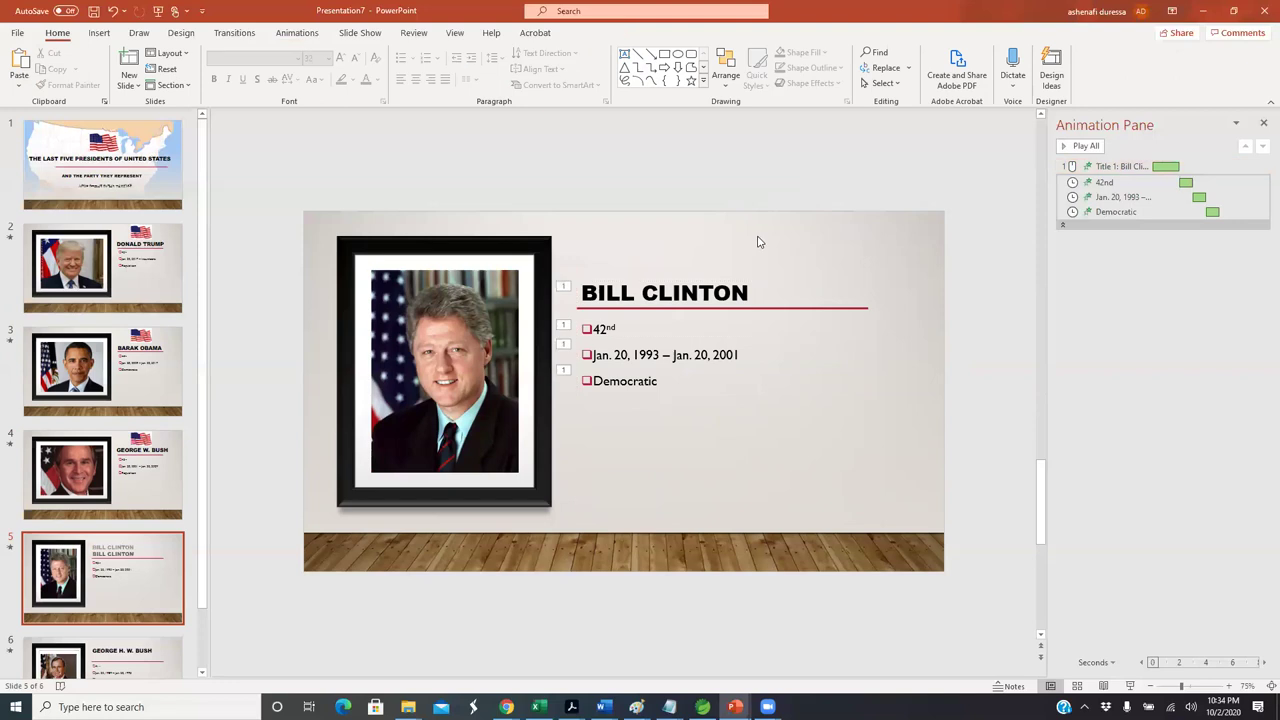
pyautogui.rightClick(755, 237)
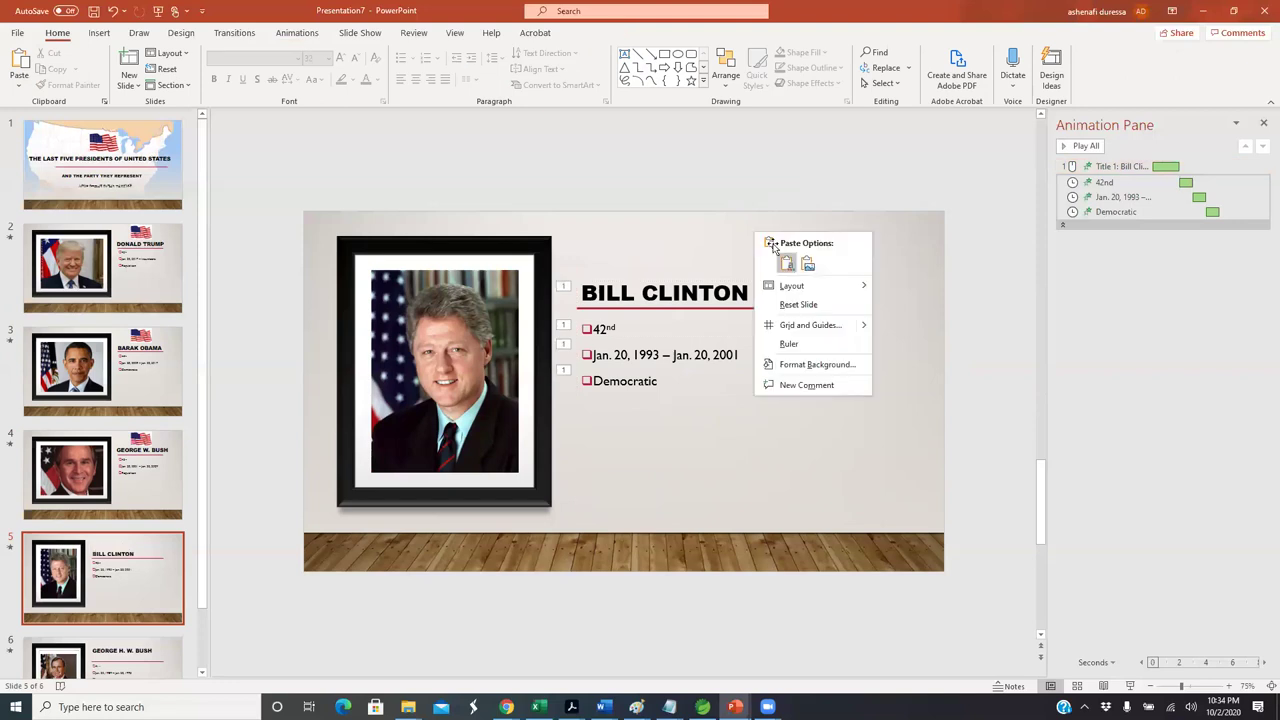
pyautogui.hotkey('ctrl', 'v')
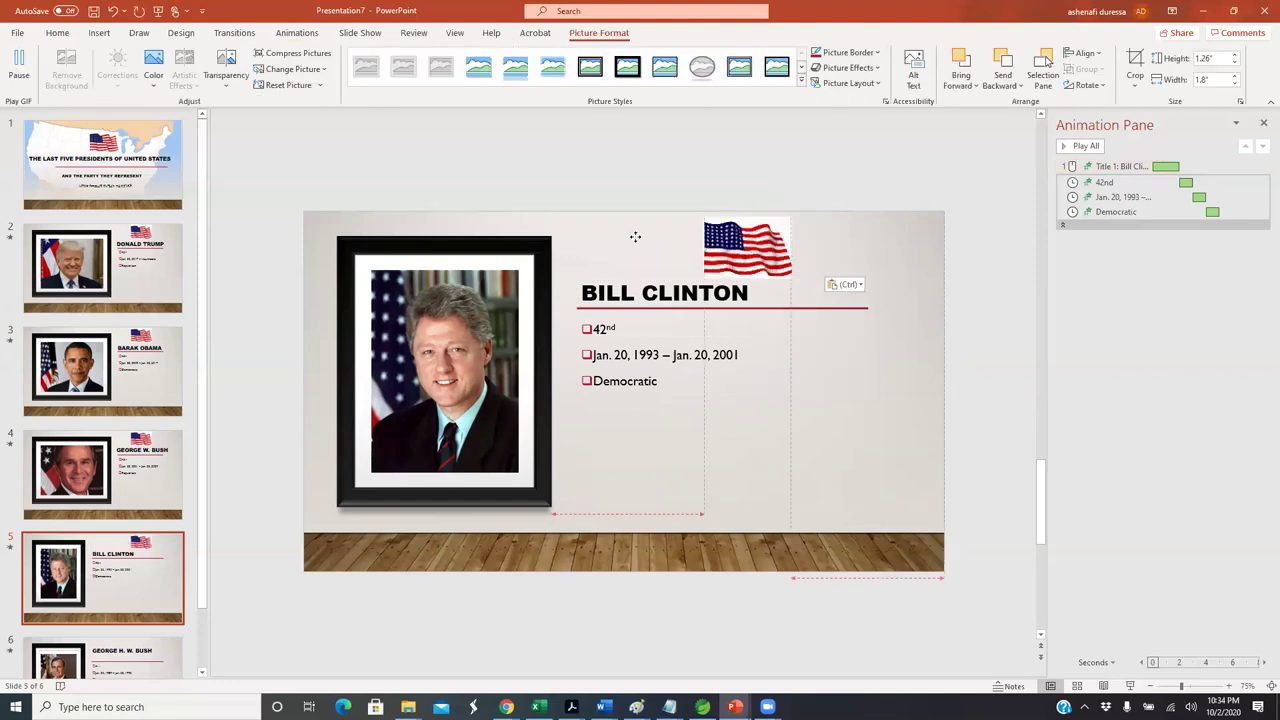
pyautogui.moveTo(635, 237); pyautogui.dragTo(591, 237)
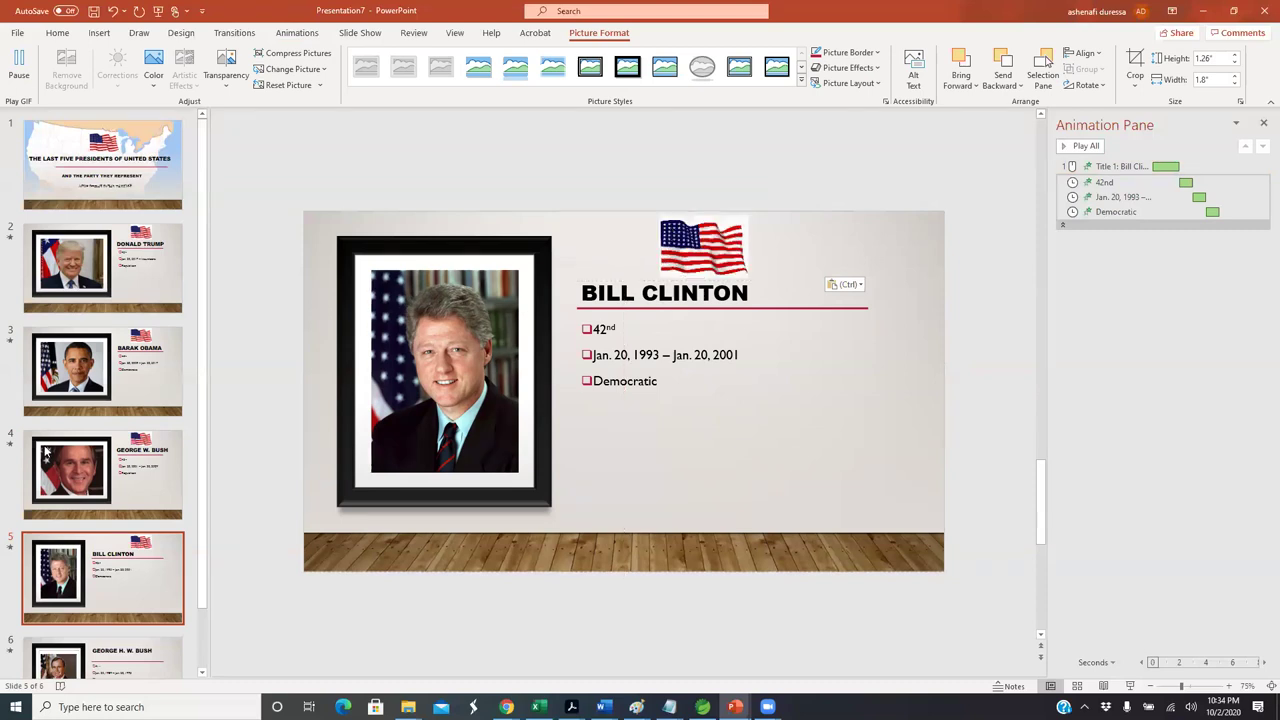
# - Lower the GEORGE H. W. BUSH title onto its red line and place the US flag above it
pyautogui.click(121, 659)
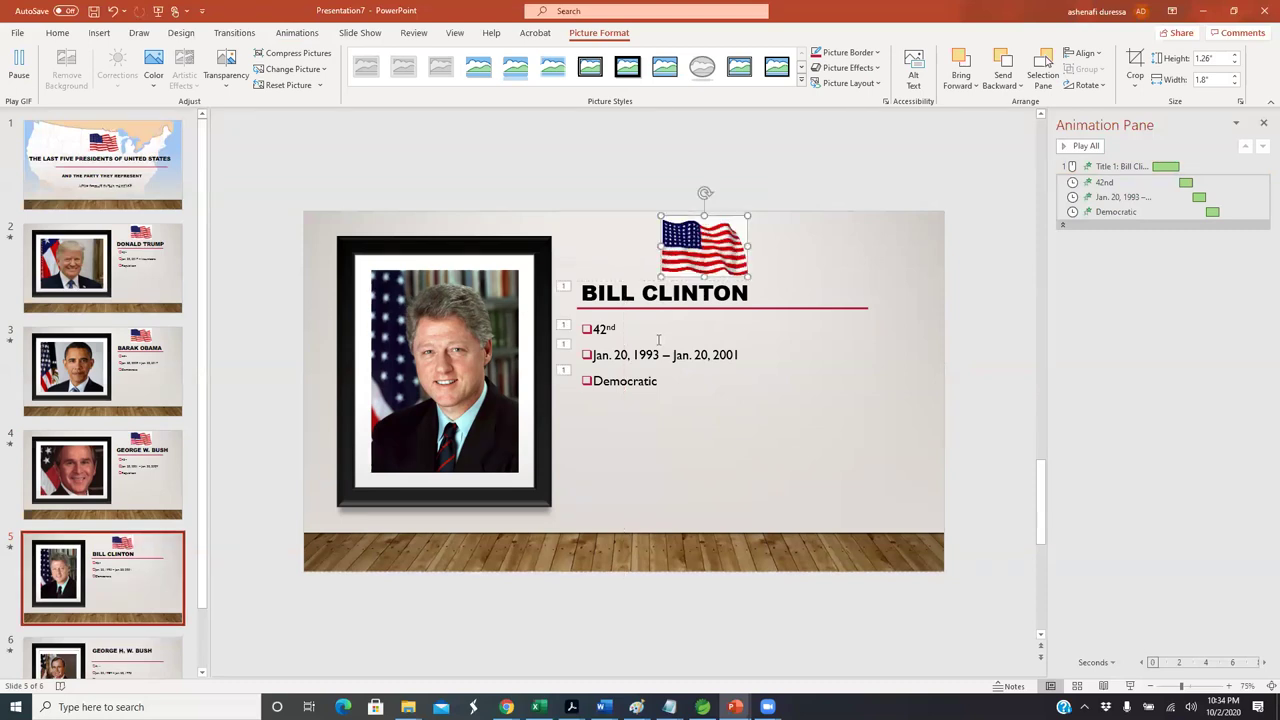
pyautogui.click(849, 256)
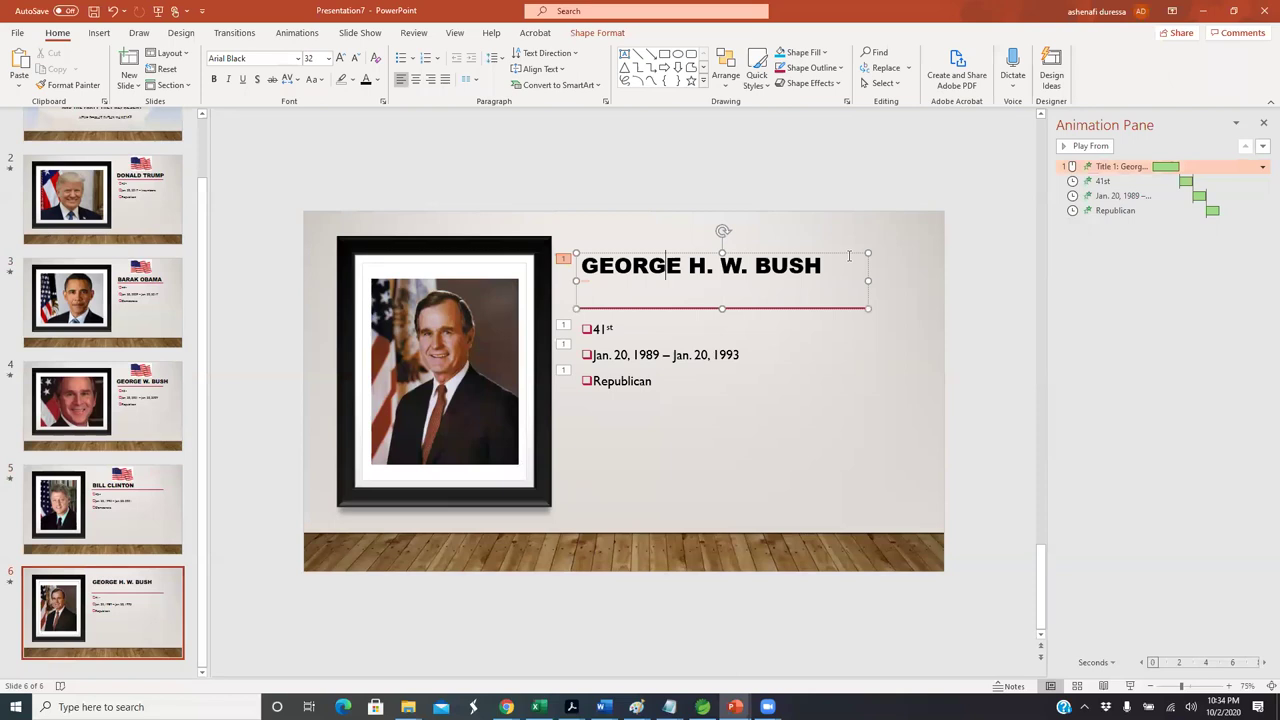
pyautogui.moveTo(849, 256); pyautogui.dragTo(845, 274)
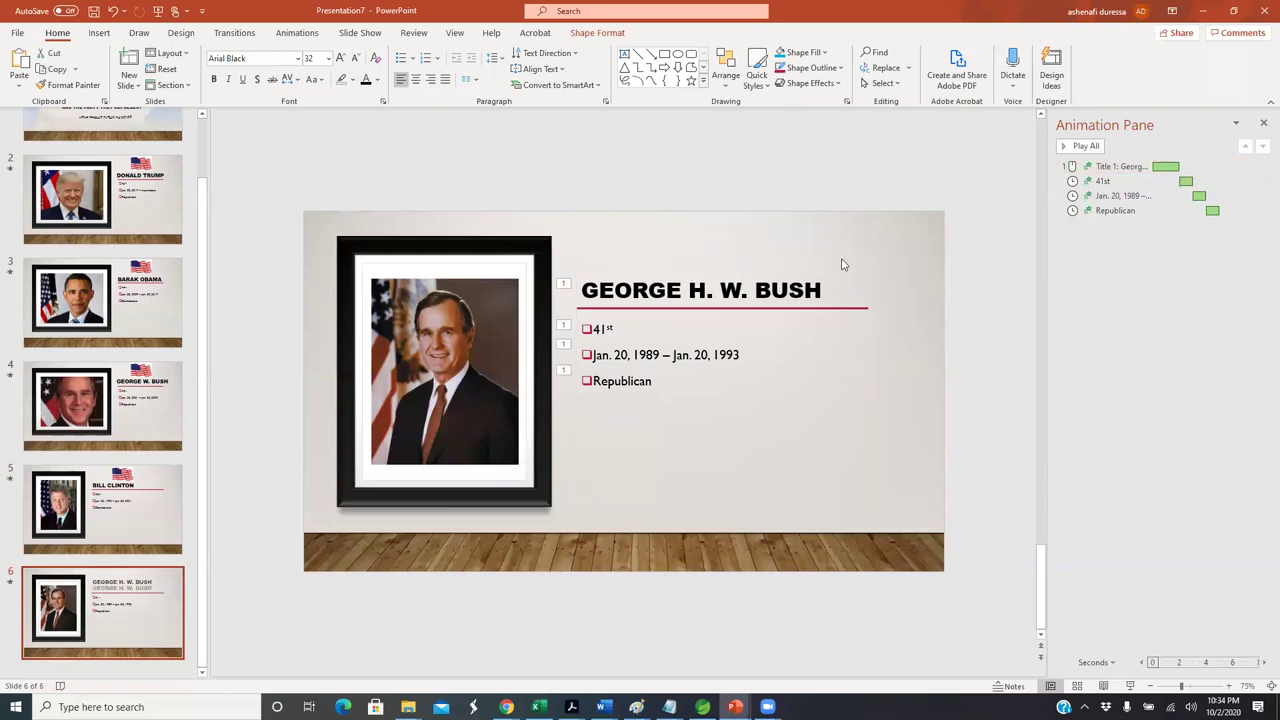
pyautogui.hotkey('ctrl', 'v')
pyautogui.click(795, 243)
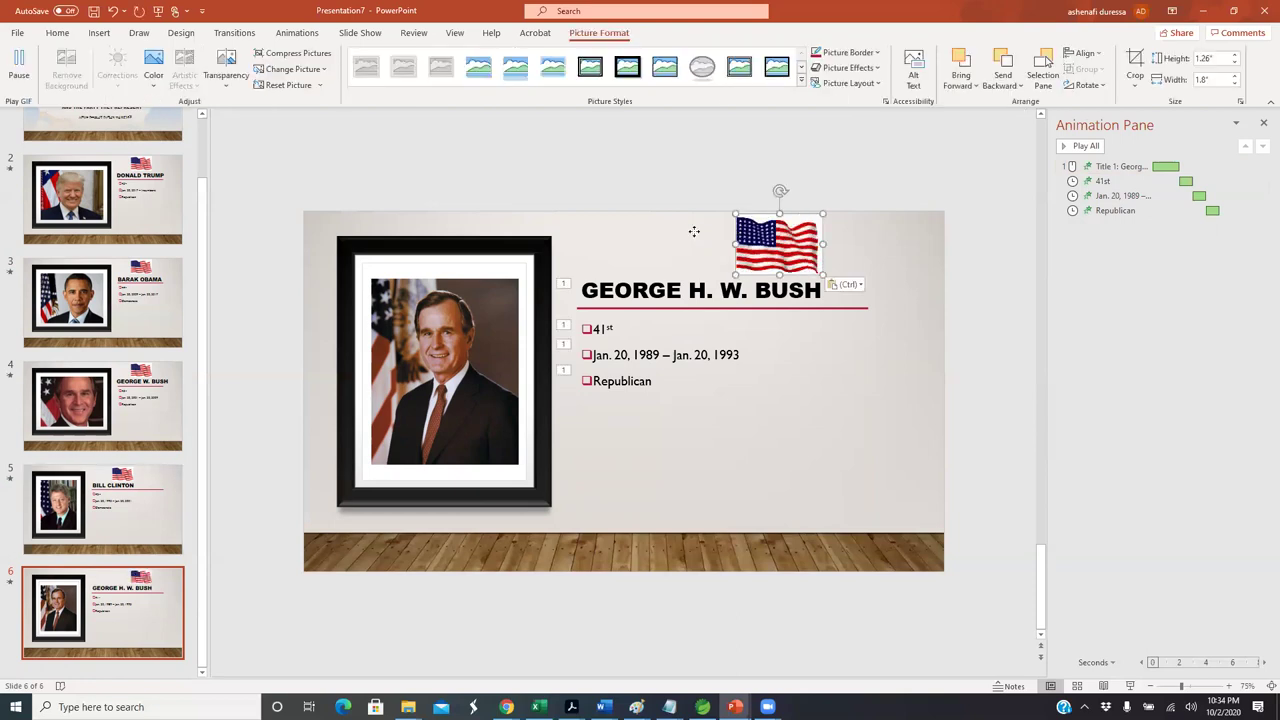
pyautogui.moveTo(694, 231); pyautogui.dragTo(652, 231)
pyautogui.moveTo(737, 243); pyautogui.dragTo(729, 243)
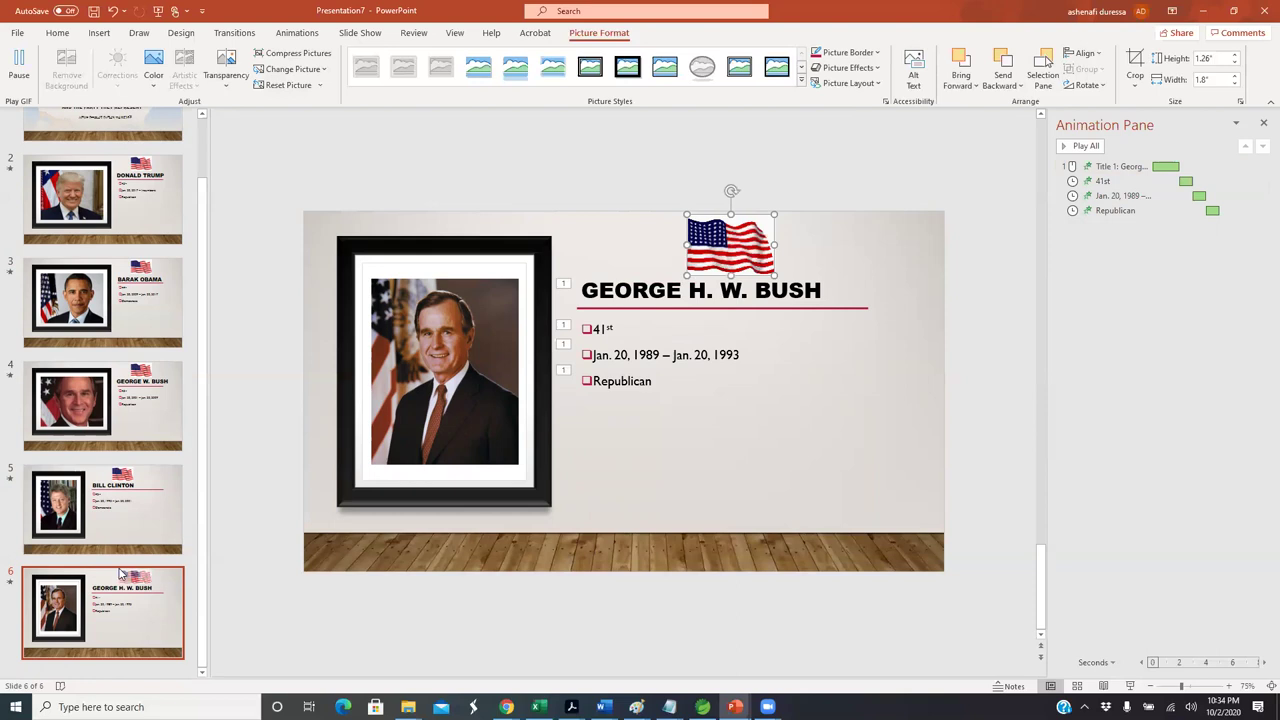
pyautogui.click(540, 530)
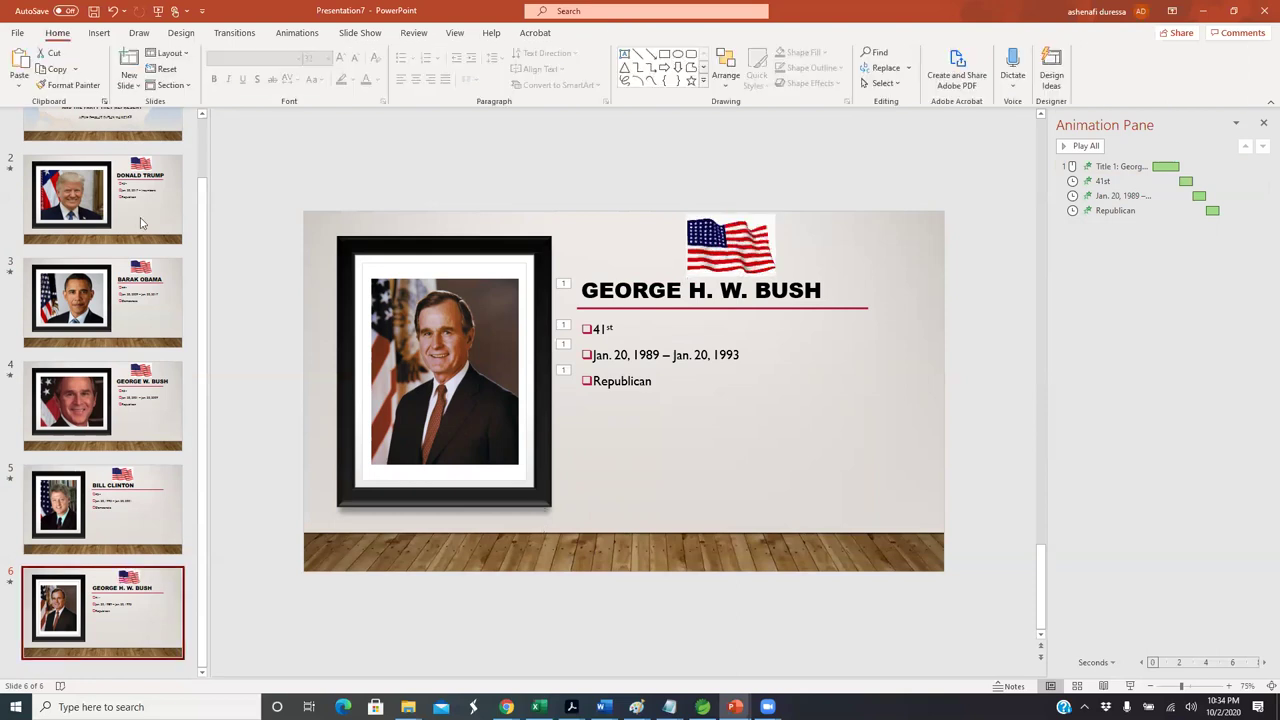
# - Step through all six slides, from the map title slide to George H. W. Bush
pyautogui.scroll(2, 165, 253)
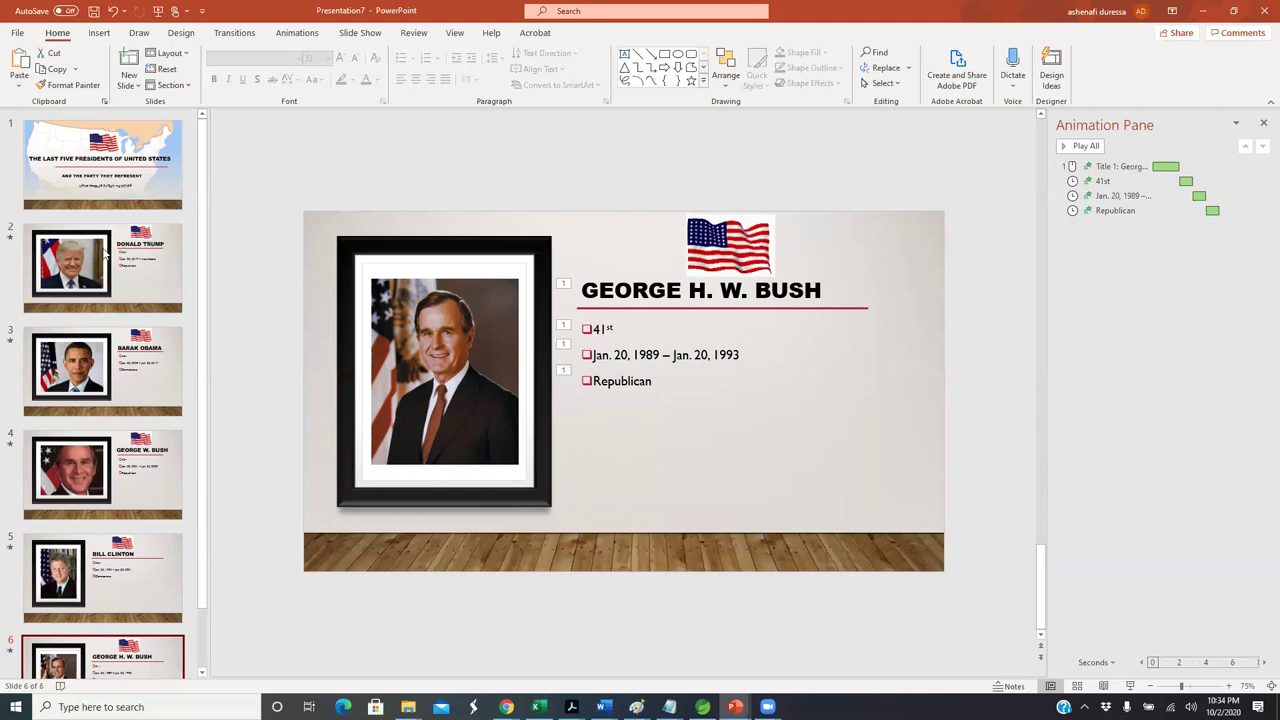
pyautogui.scroll(-2, 103, 253)
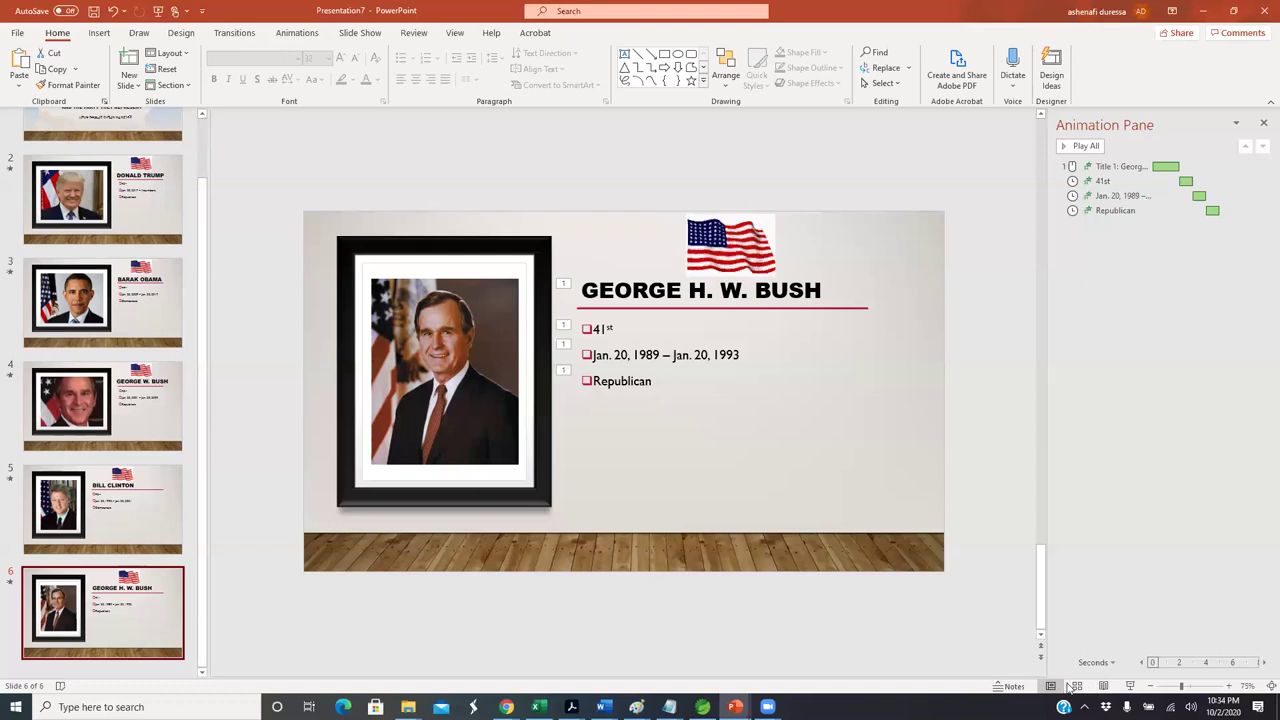
pyautogui.click(301, 419)
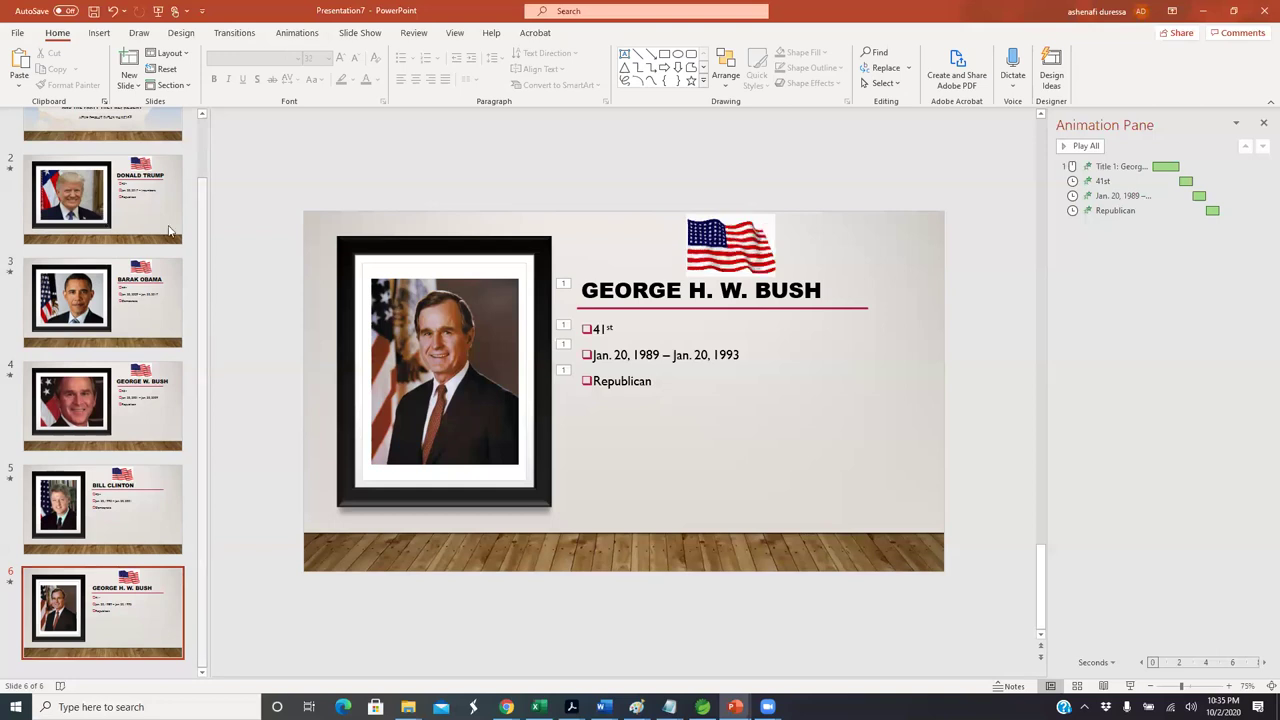
pyautogui.press('pageup')
pyautogui.press('pageup')
pyautogui.click(126, 162)
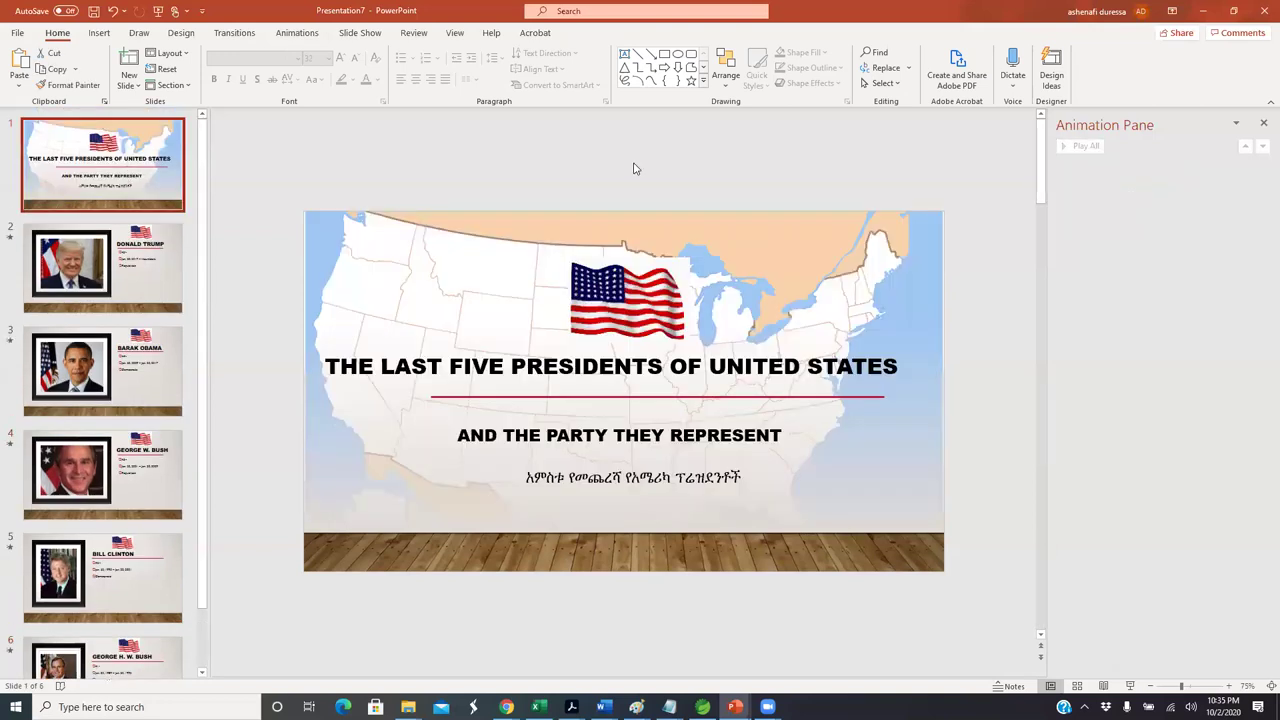
pyautogui.click(135, 270)
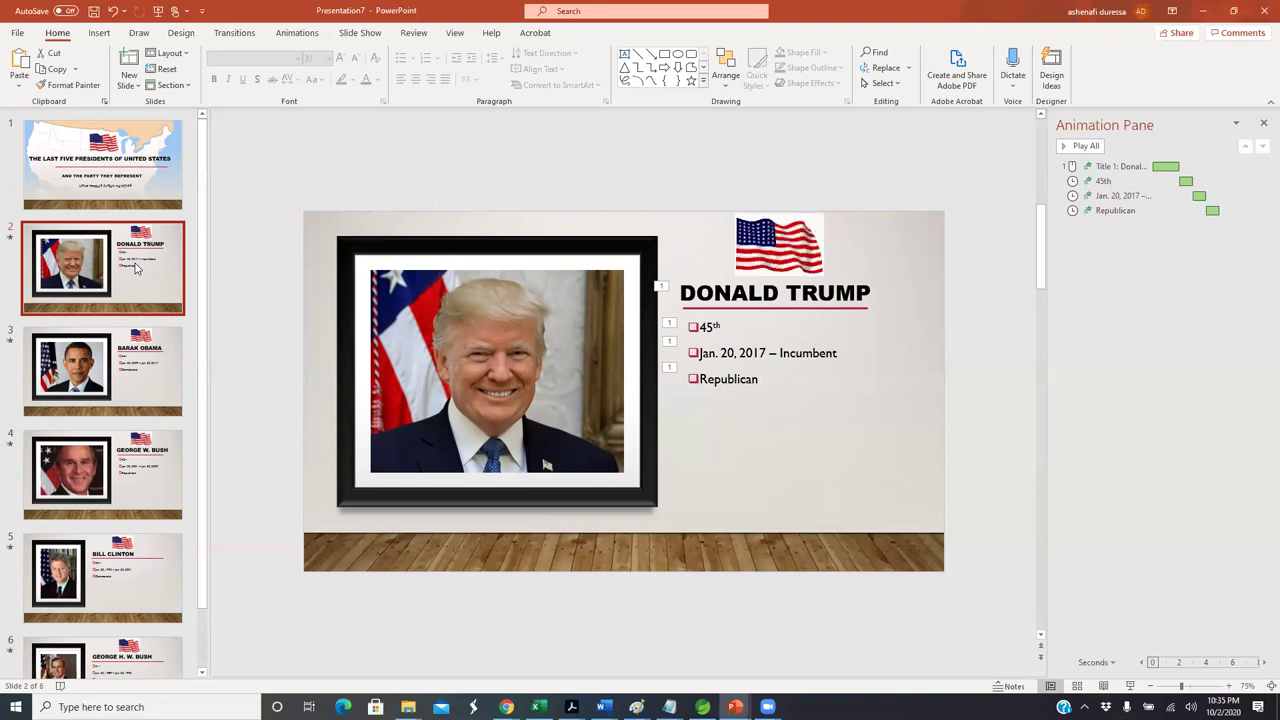
pyautogui.click(143, 356)
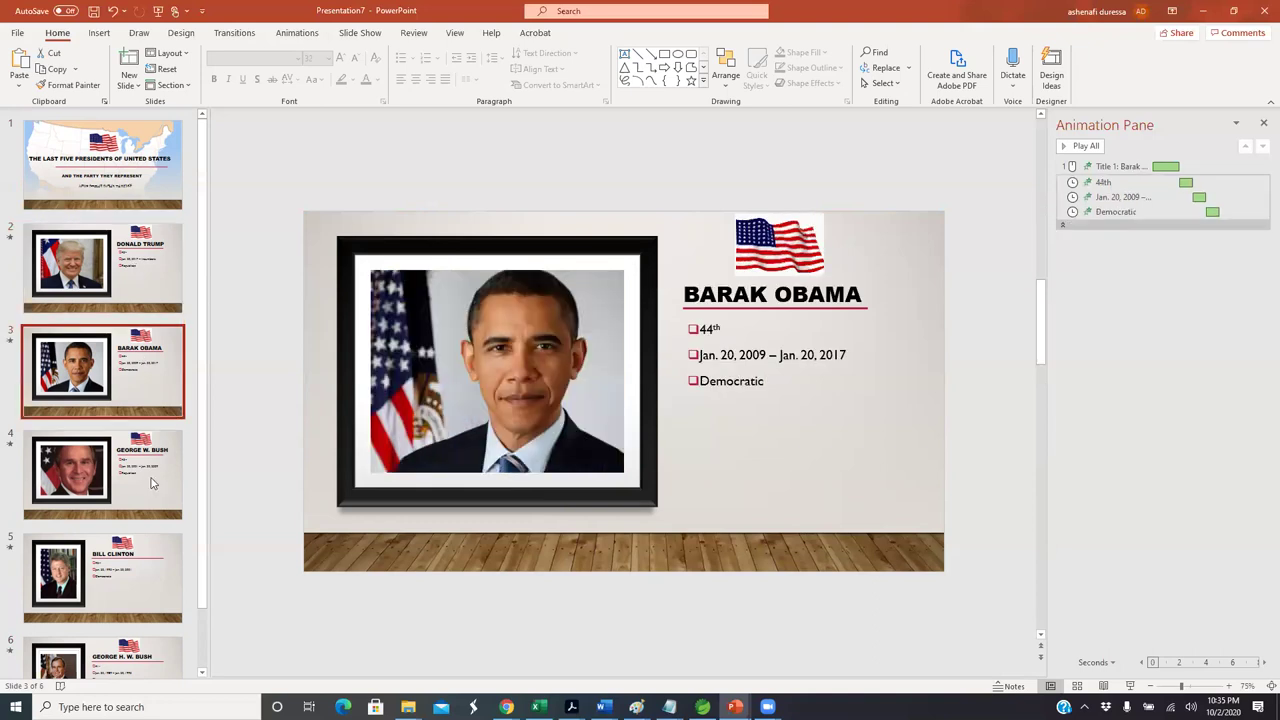
pyautogui.click(152, 484)
pyautogui.click(137, 568)
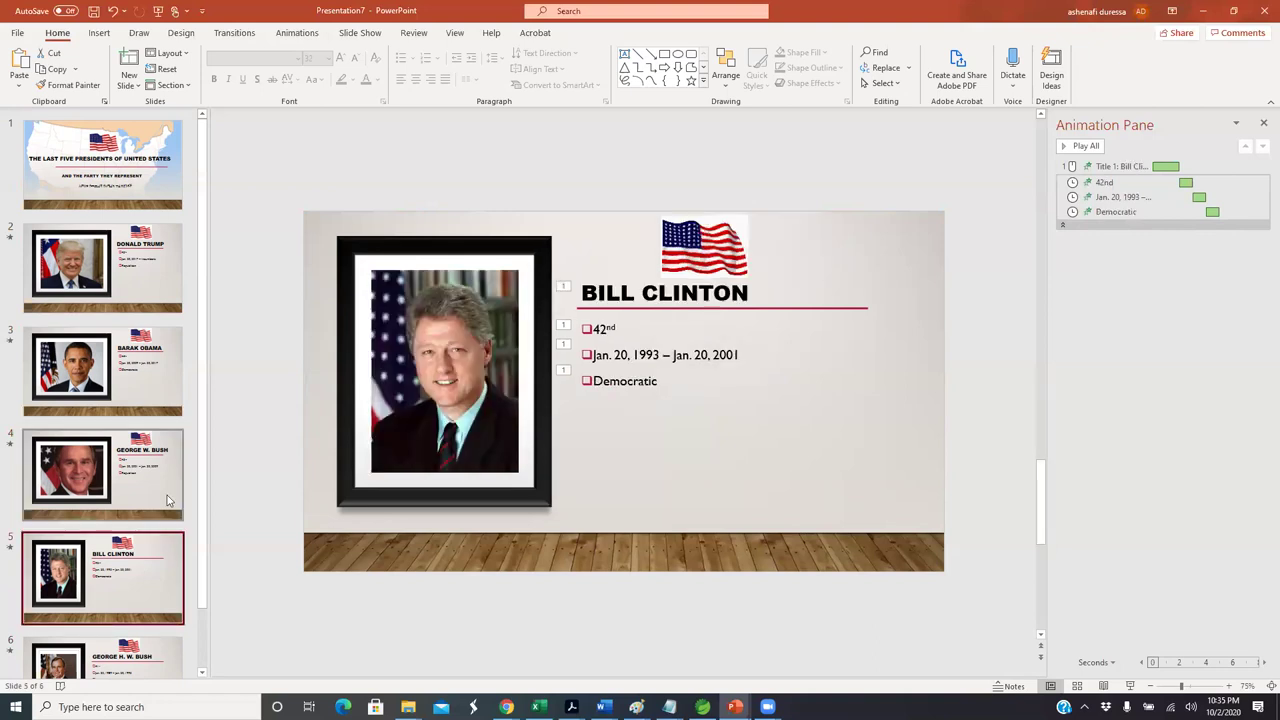
pyautogui.press('Down')
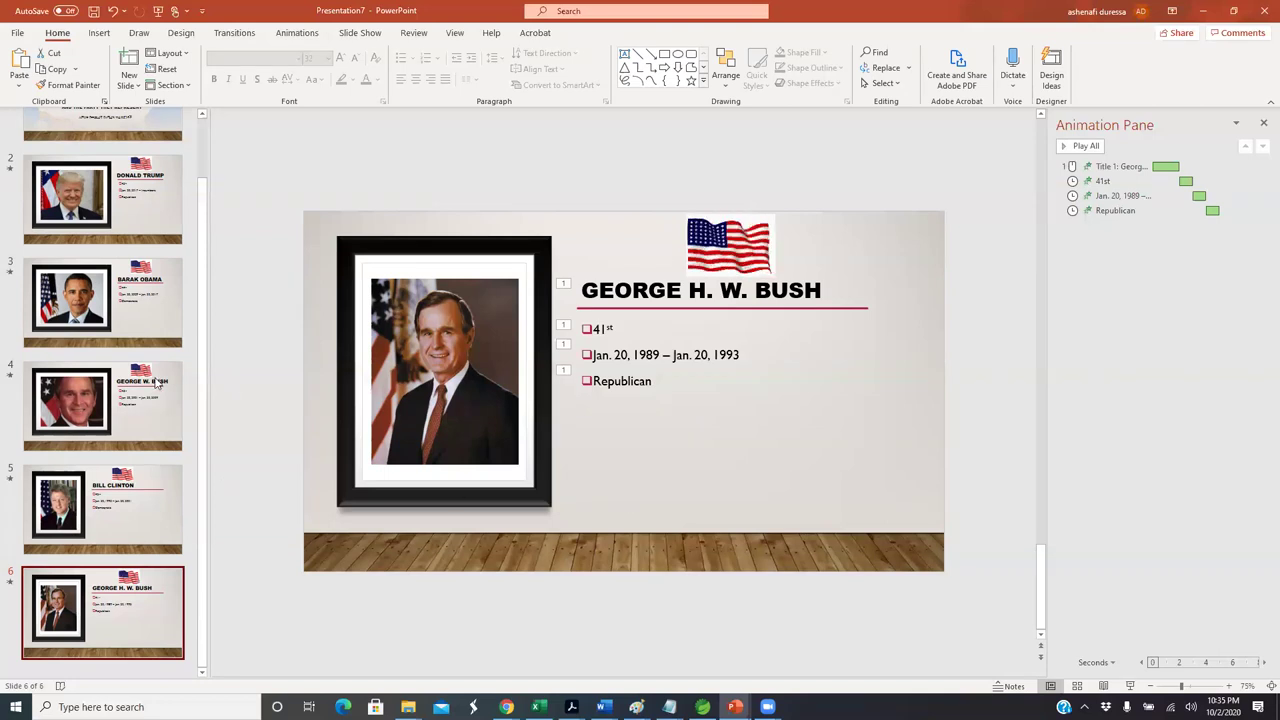
# - Return to the George W. Bush slide with its flag and animated title and facts
pyautogui.click(97, 362)
pyautogui.scroll(1, 105, 333)
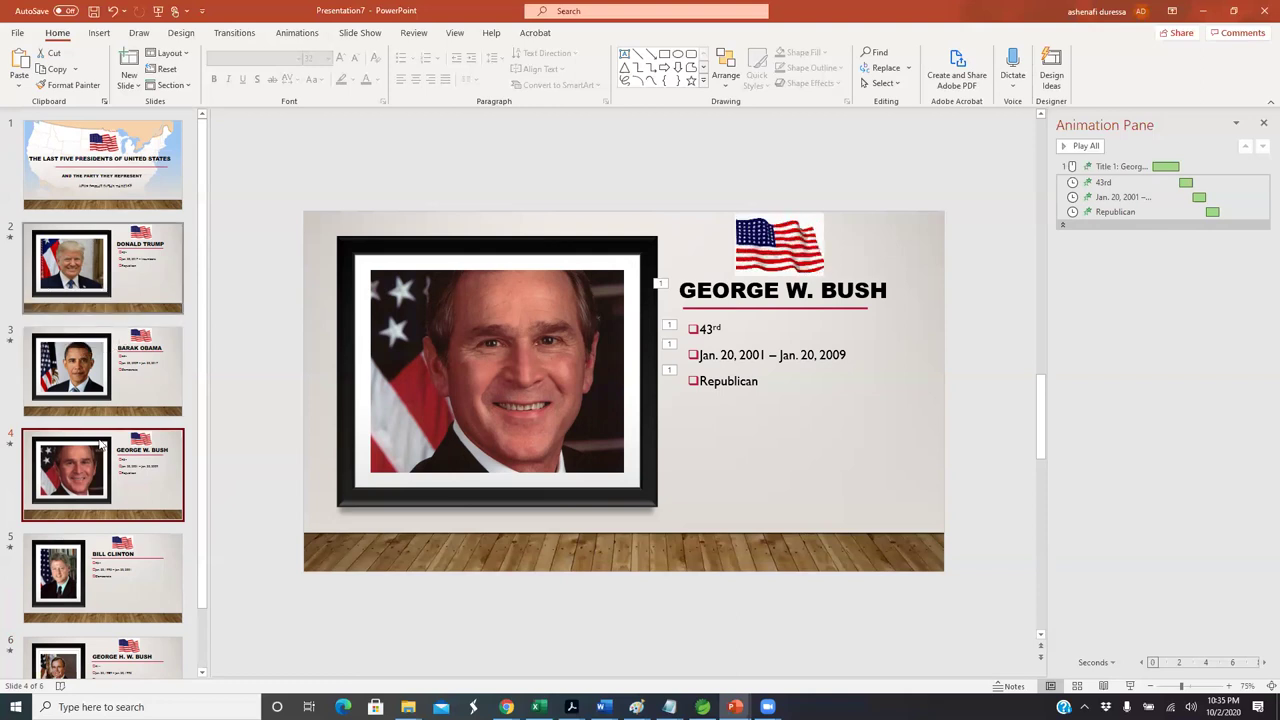
pyautogui.scroll(-1, 100, 604)
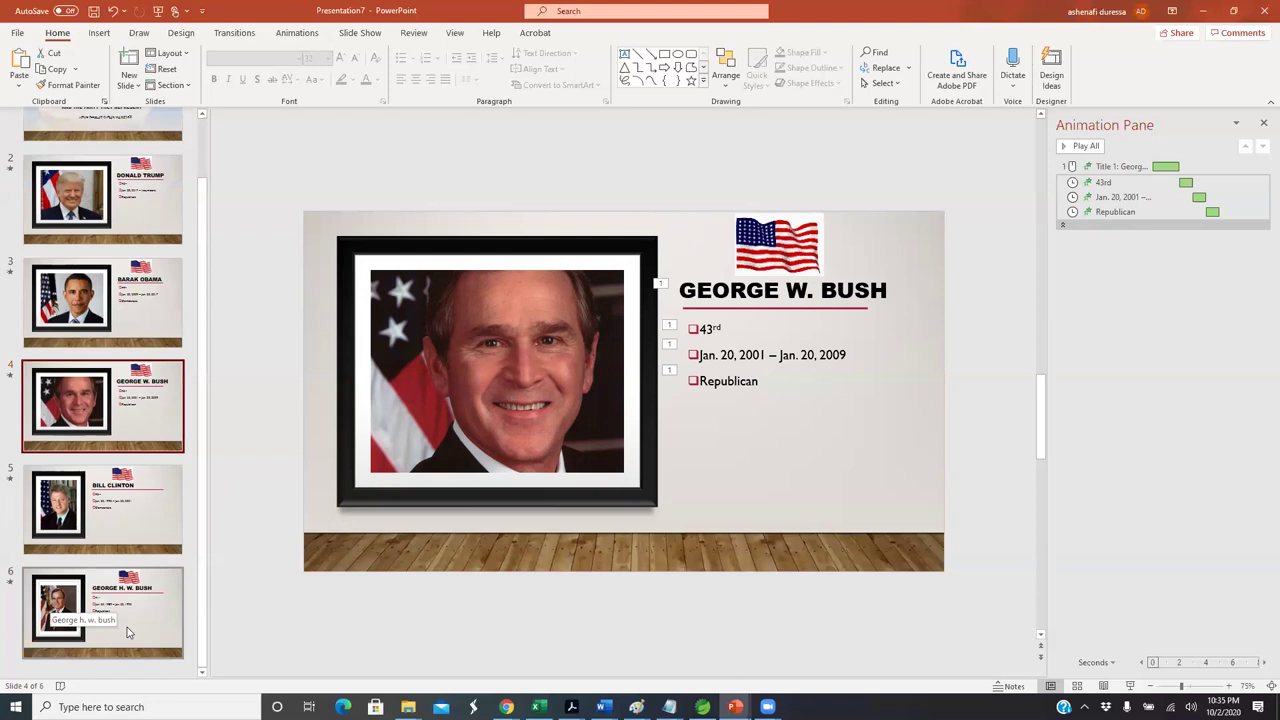
pyautogui.scroll(1, 111, 316)
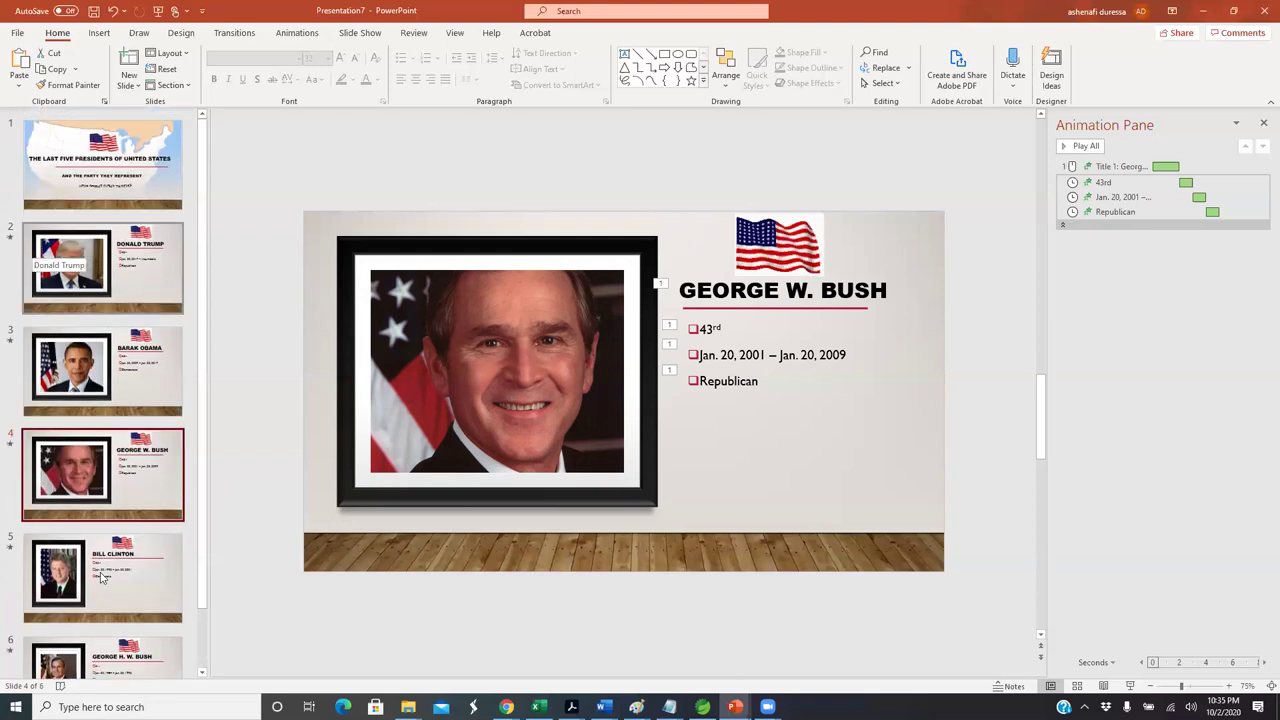
pyautogui.scroll(-1, 199, 575)
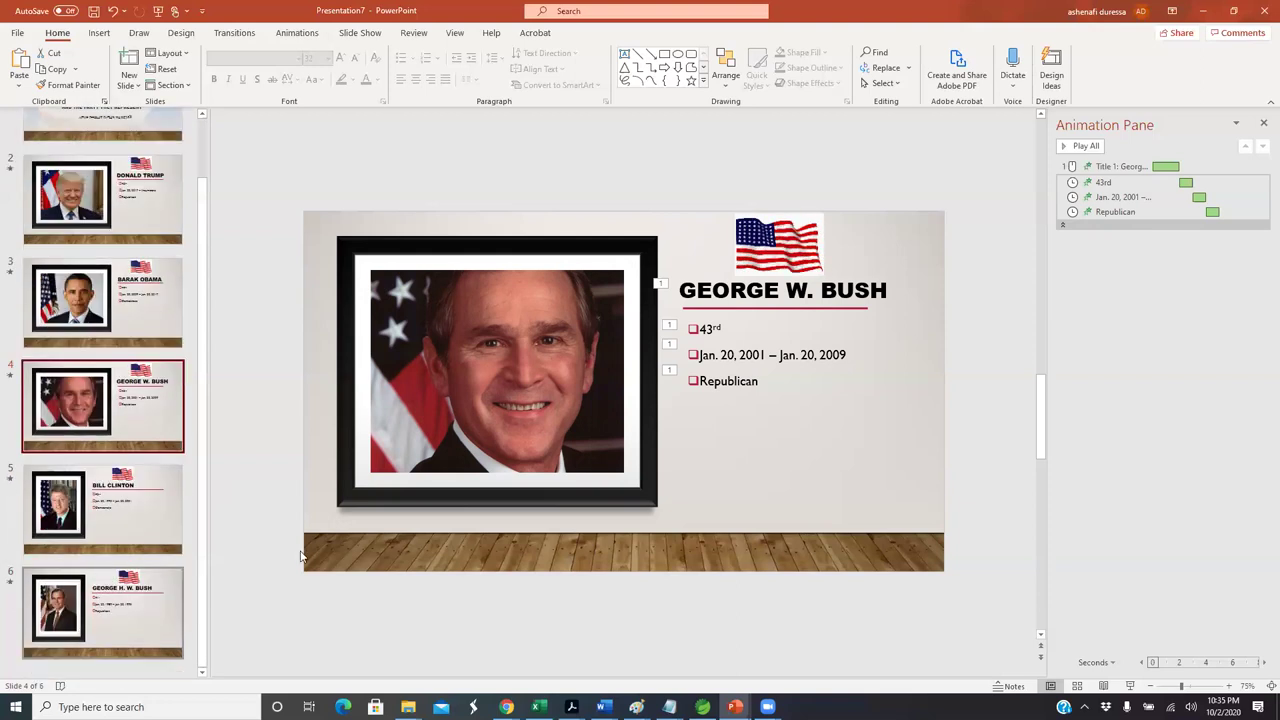
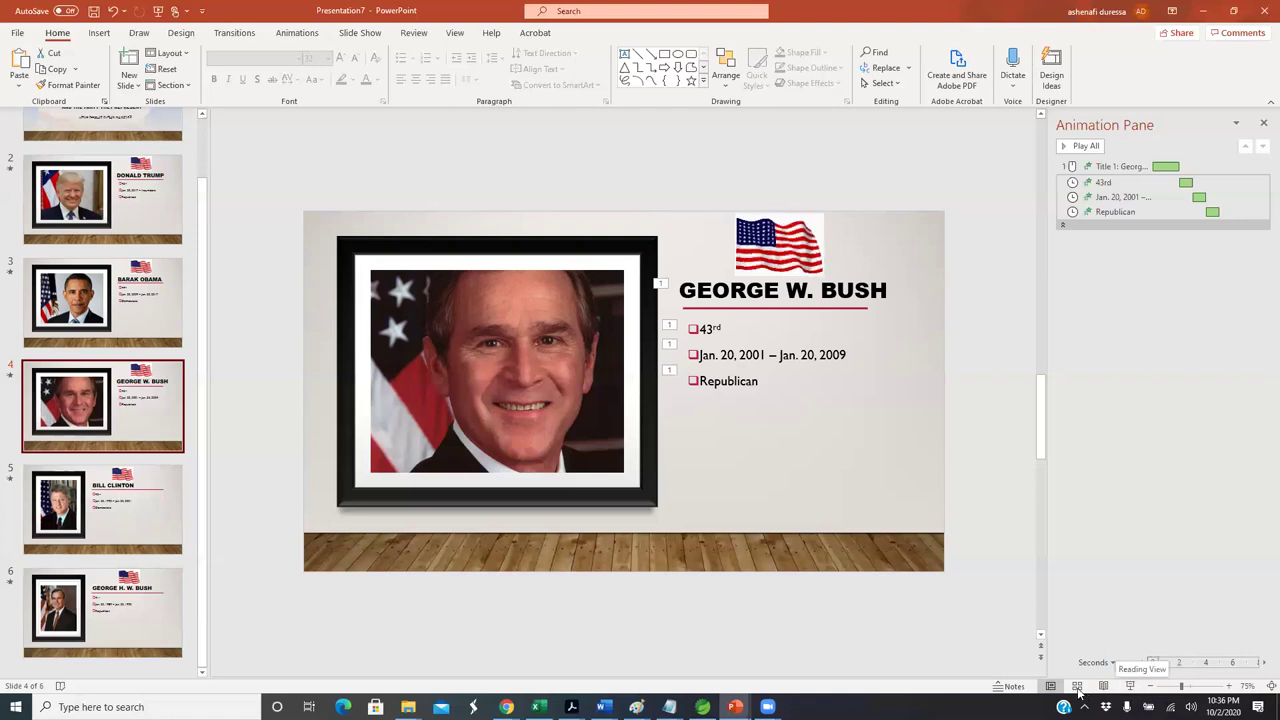
# - In Slide Sorter, order the president slides Bush, Clinton, G. W. Bush, Obama, Trump, then return to Normal view
pyautogui.click(1077, 686)
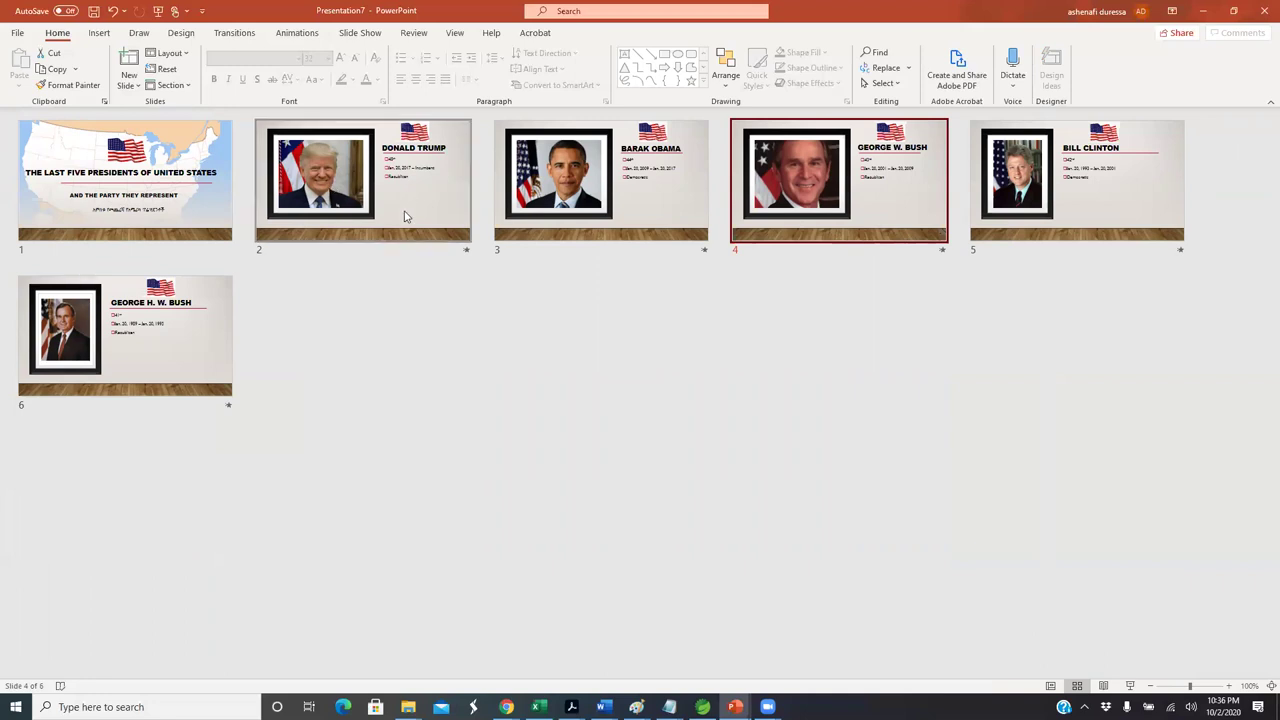
pyautogui.moveTo(405, 216); pyautogui.dragTo(384, 366)
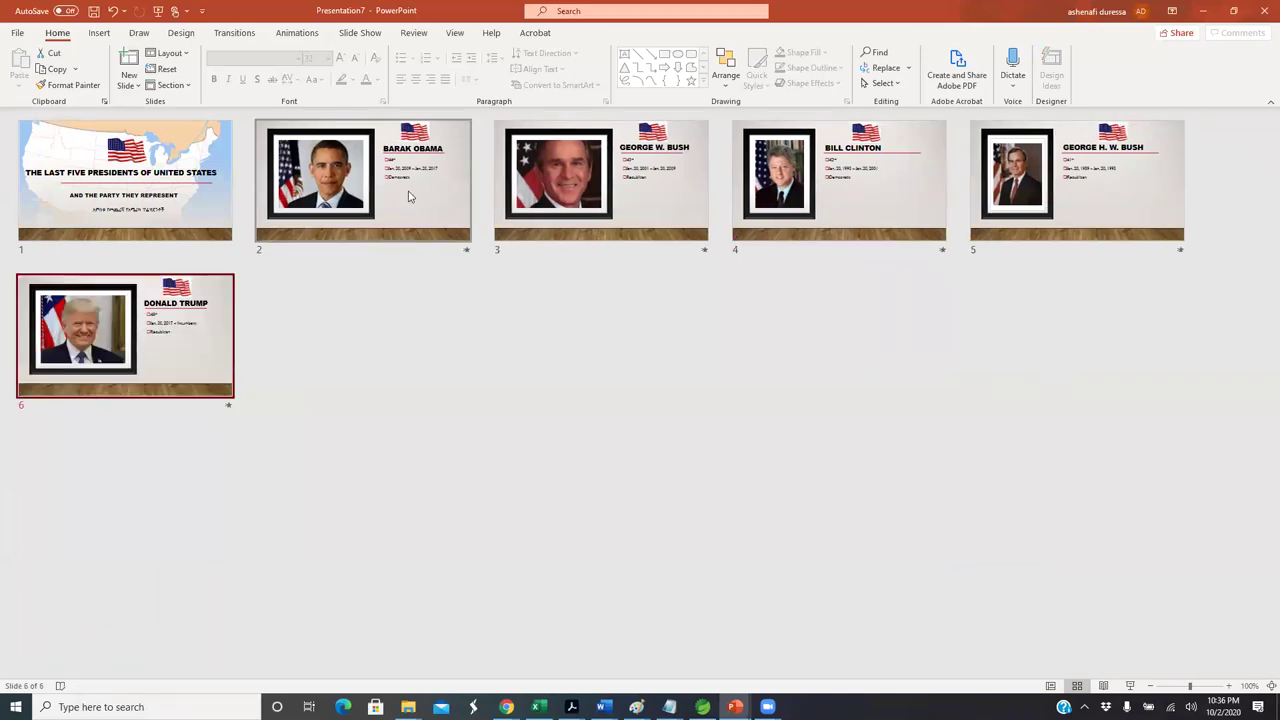
pyautogui.moveTo(408, 196); pyautogui.dragTo(1107, 199)
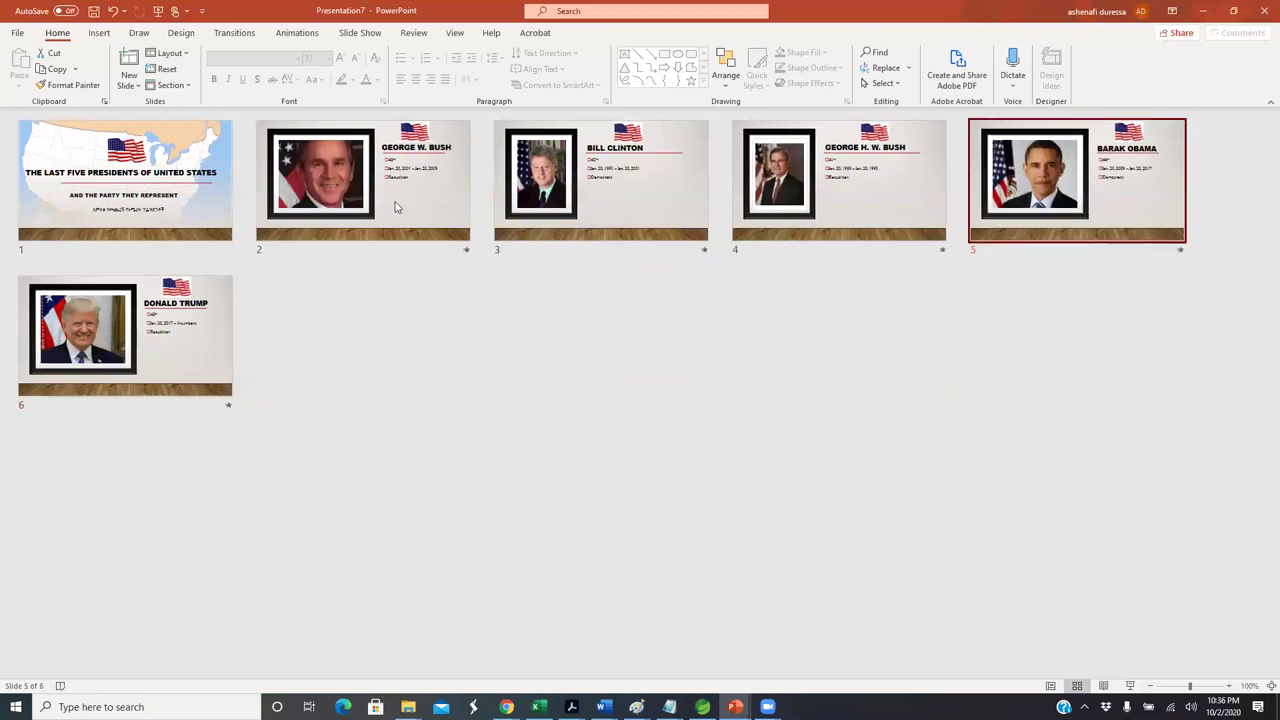
pyautogui.moveTo(395, 207); pyautogui.dragTo(891, 197)
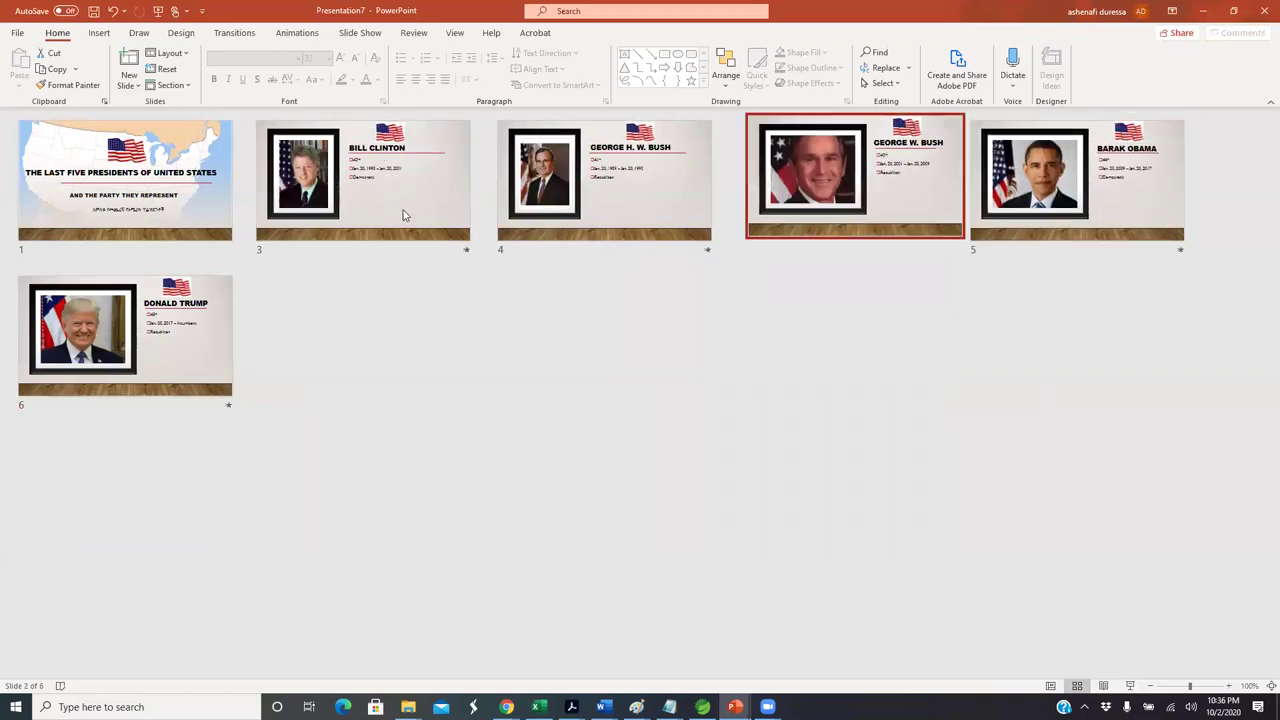
pyautogui.moveTo(673, 216); pyautogui.dragTo(670, 221)
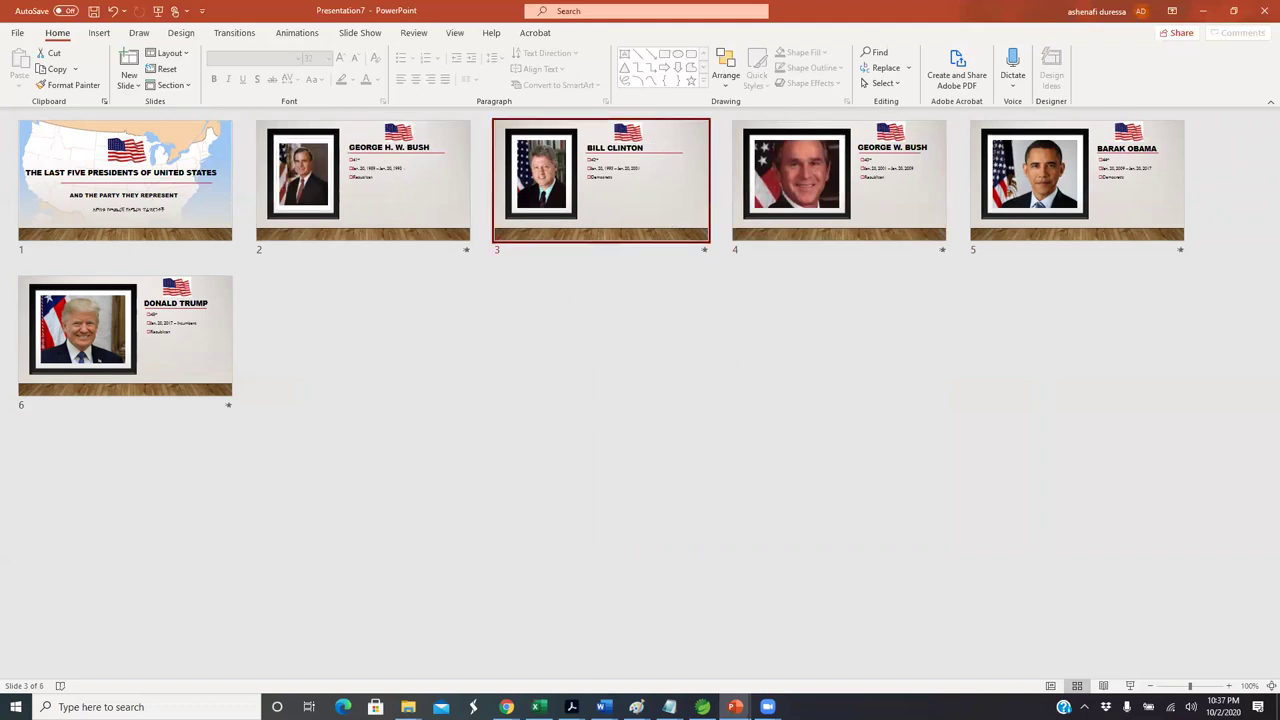
pyautogui.click(1051, 686)
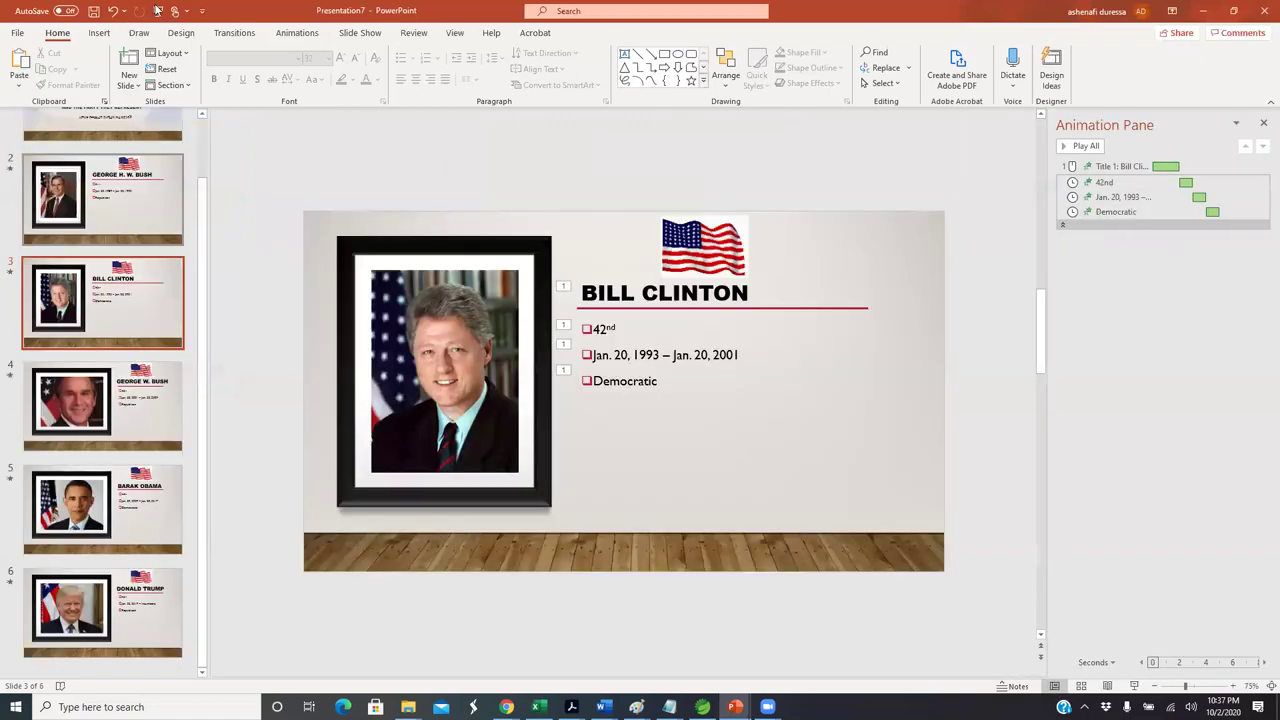
pyautogui.click(158, 12)
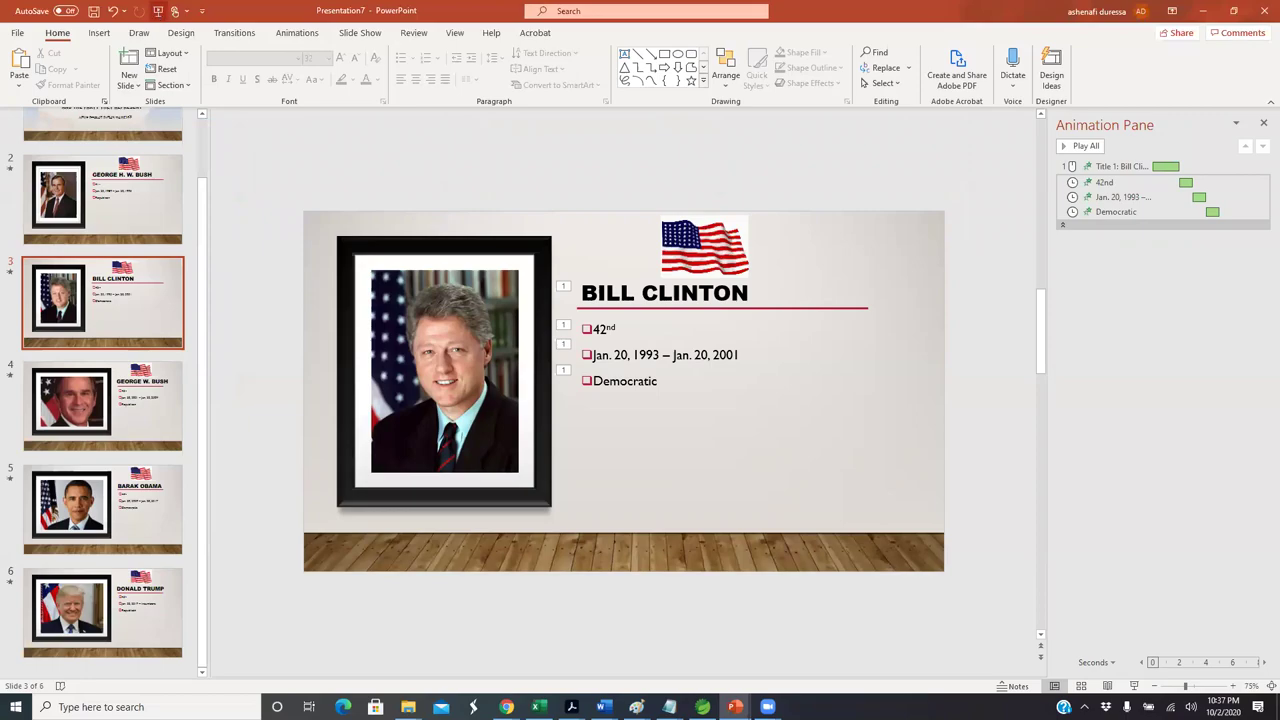
pyautogui.click(830, 348)
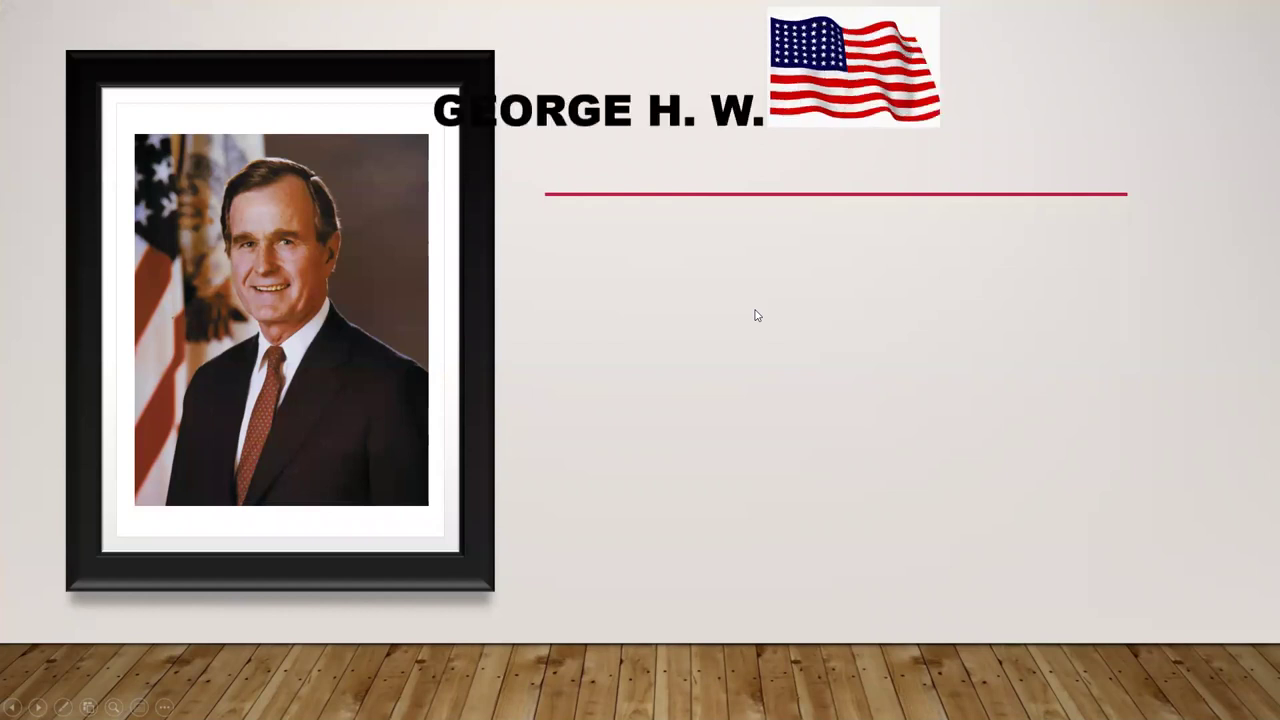
pyautogui.click(790, 378)
pyautogui.click(790, 378)
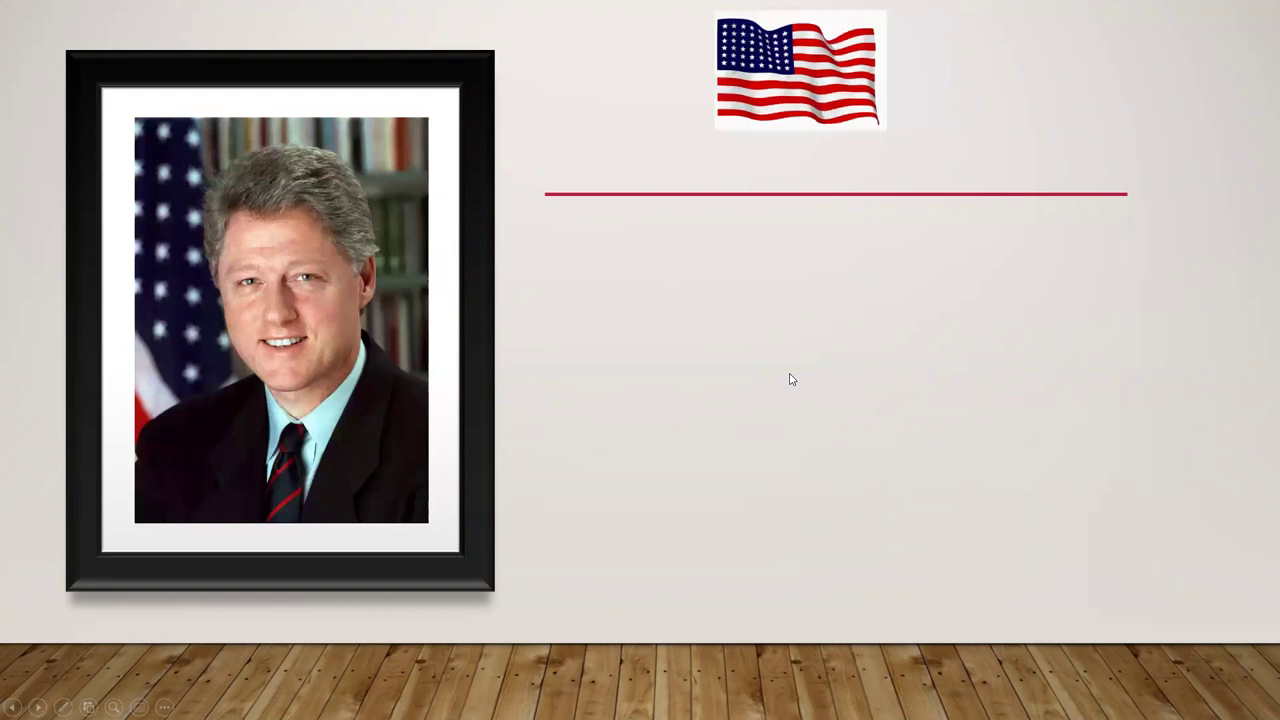
pyautogui.click(790, 378)
pyautogui.click(790, 378)
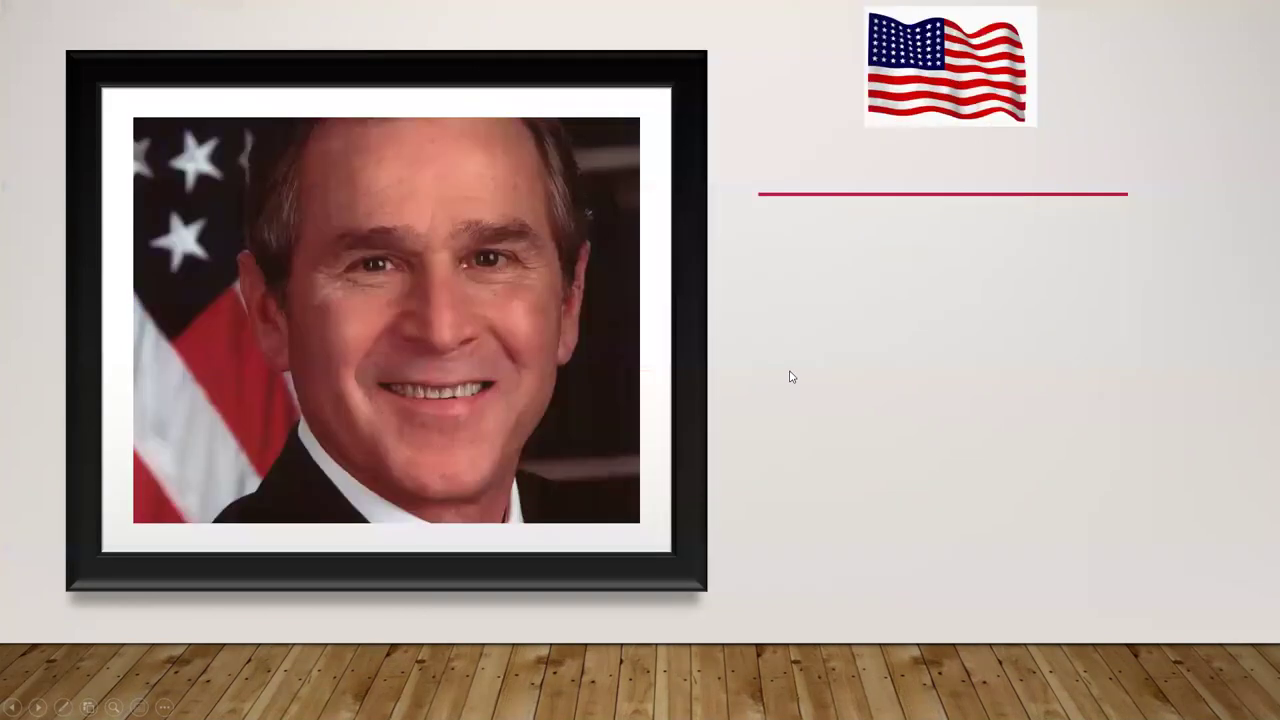
pyautogui.click(792, 372)
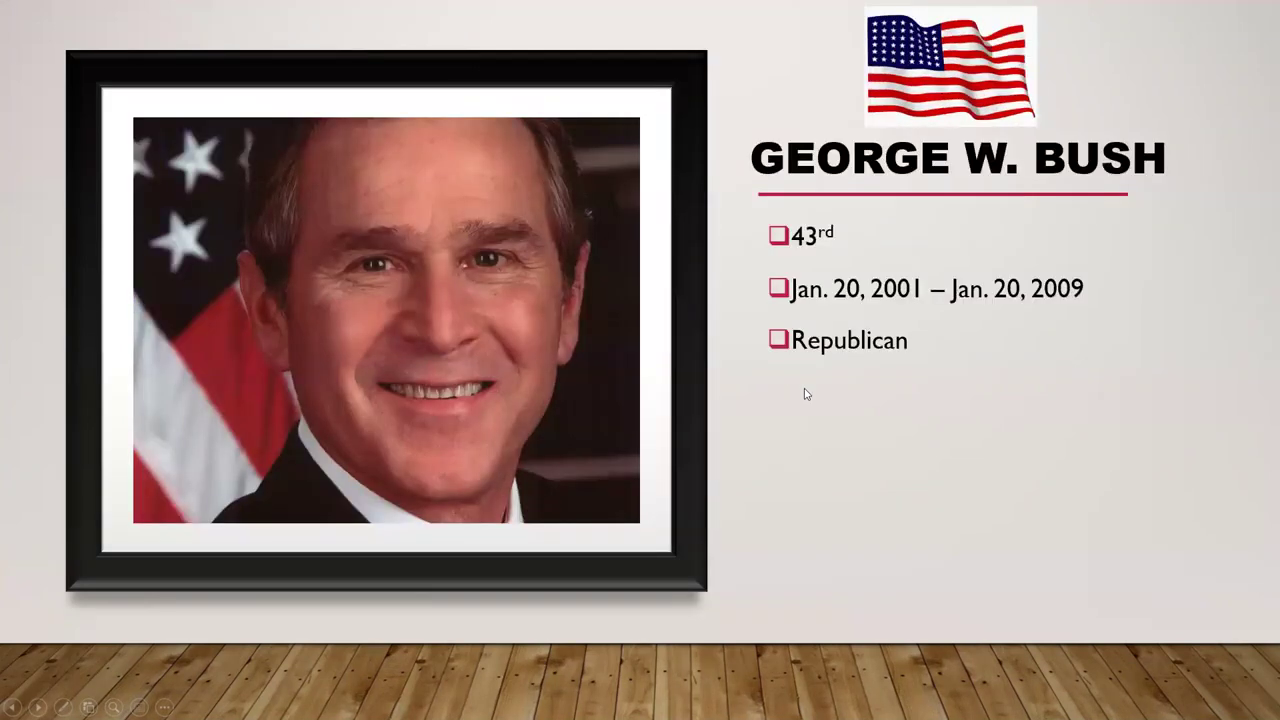
pyautogui.click(807, 392)
pyautogui.click(808, 390)
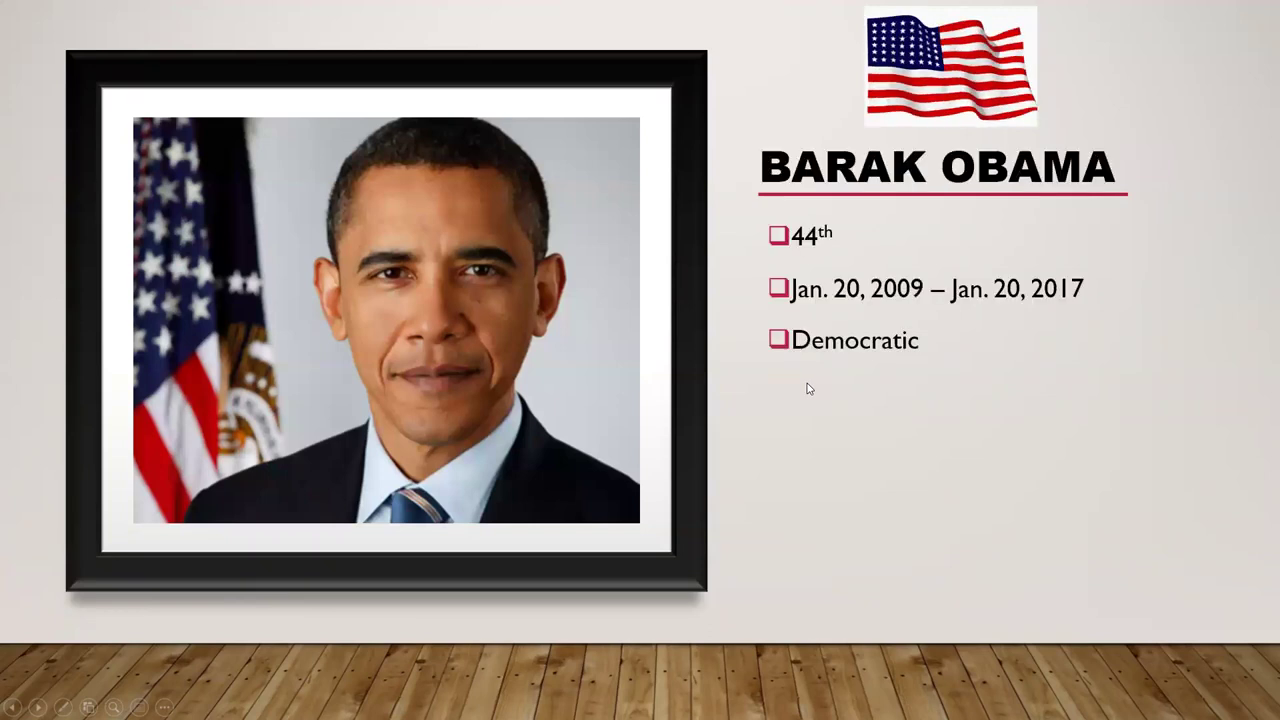
pyautogui.click(809, 389)
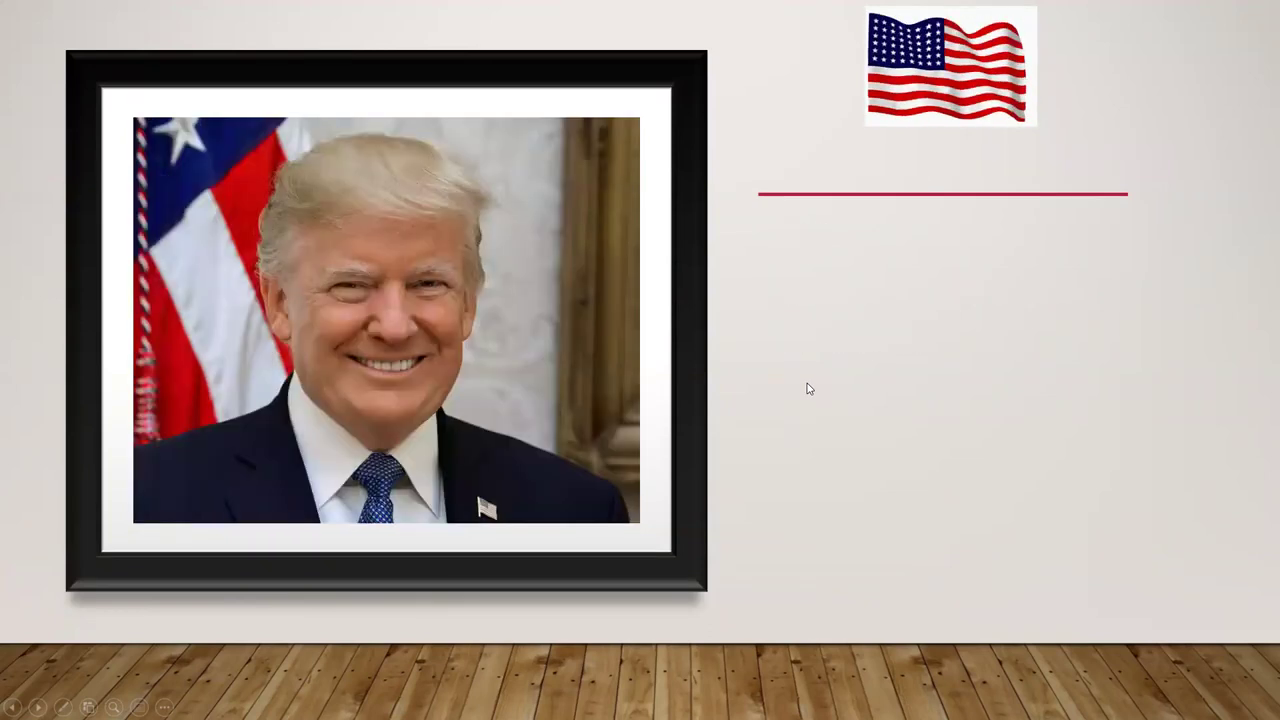
pyautogui.click(809, 389)
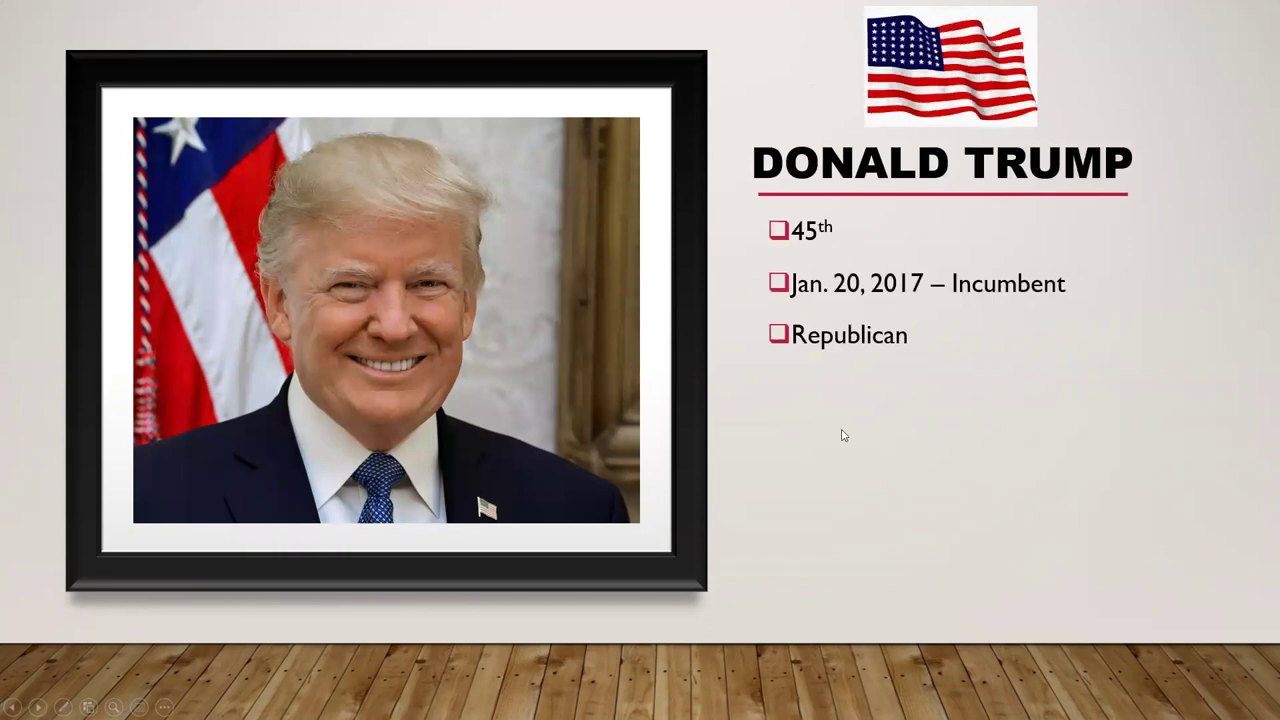
pyautogui.press('Escape')
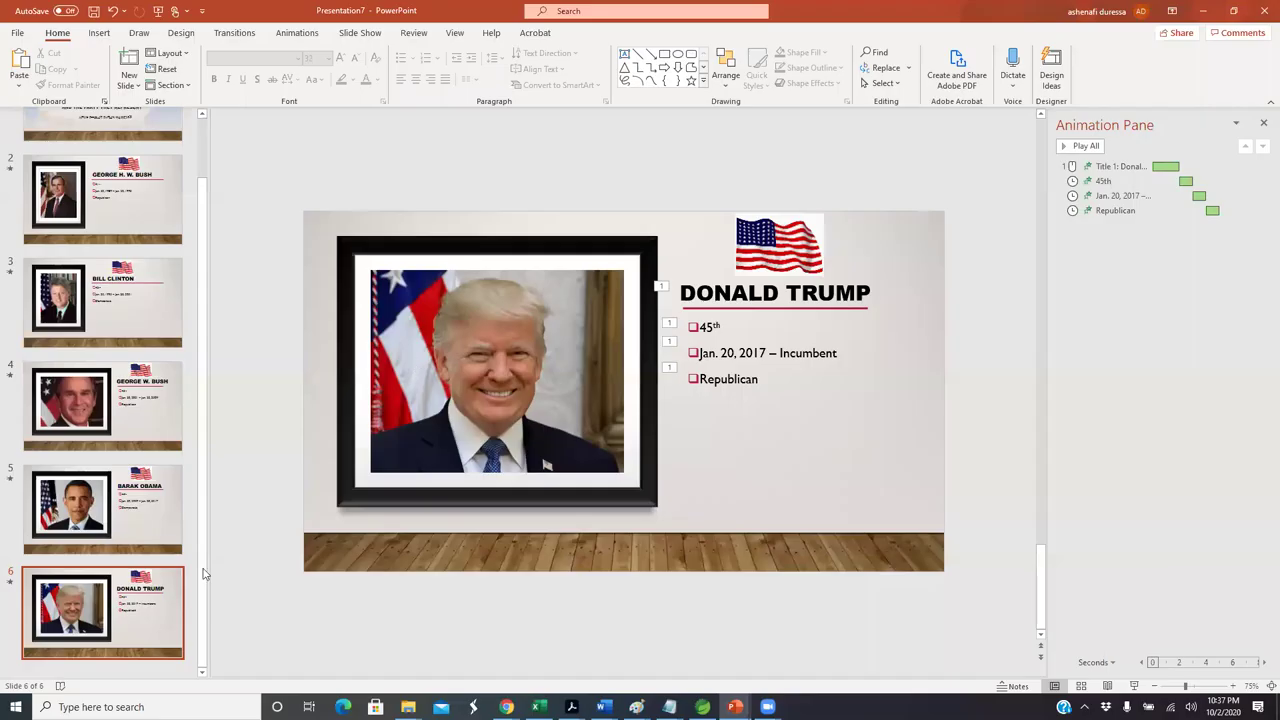
# - Add a new slide after the last one and enter an enlarged question mark in its body
pyautogui.click(136, 638)
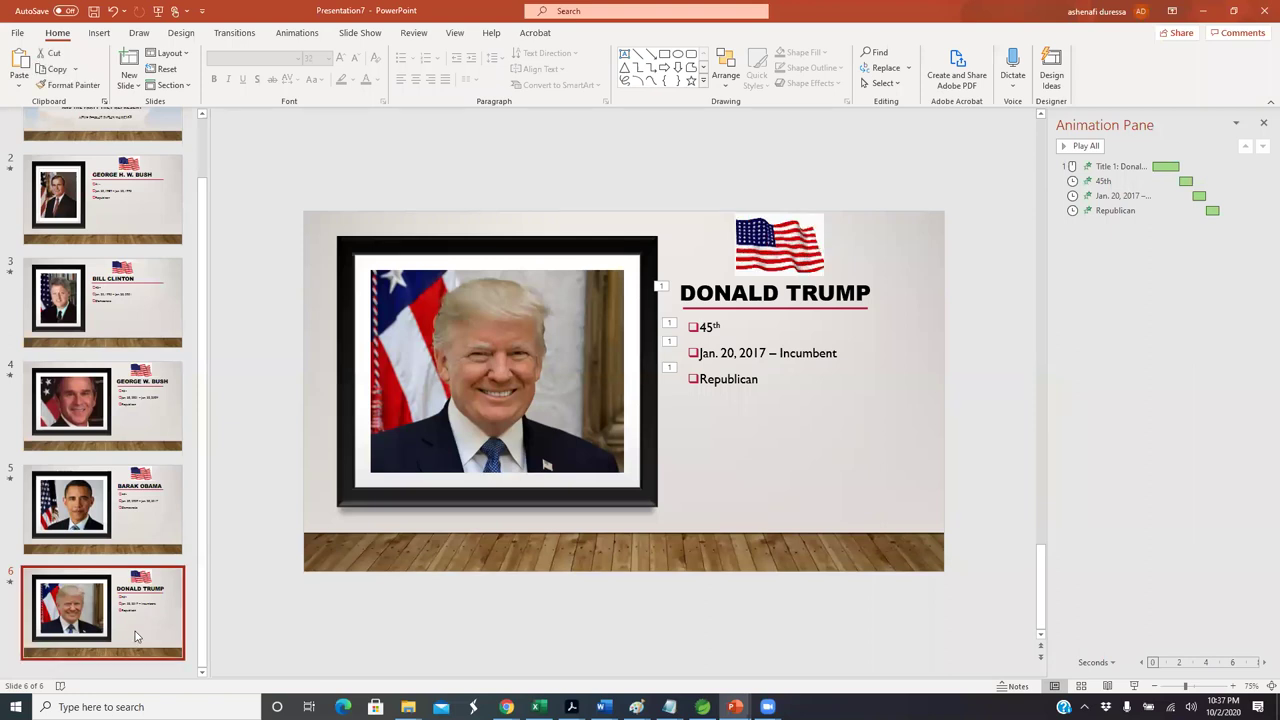
pyautogui.hotkey('ctrl', 'm')
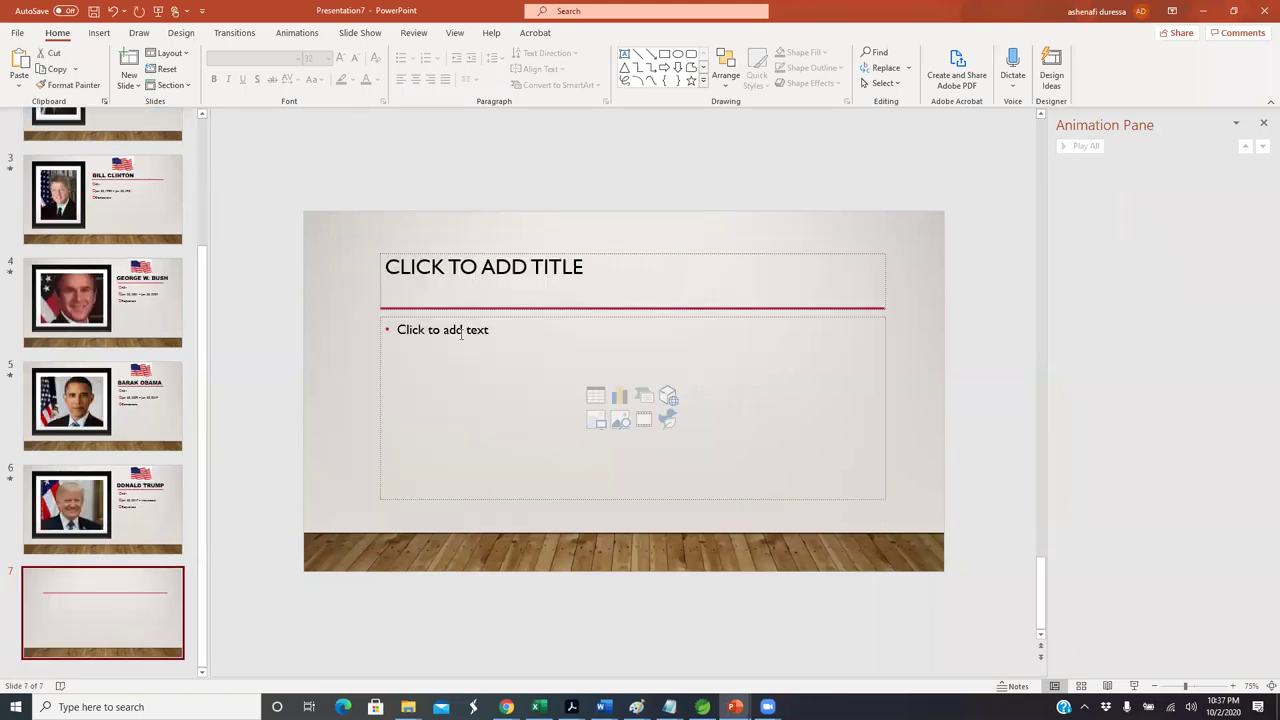
pyautogui.click(448, 336)
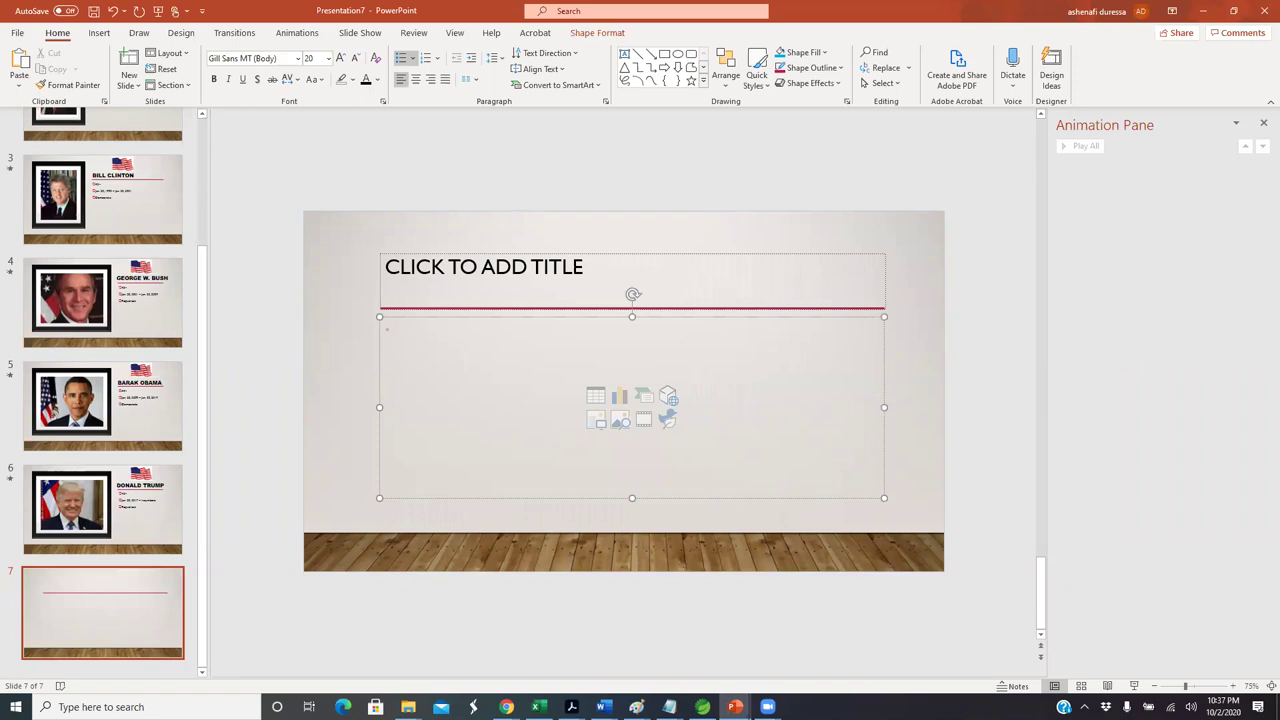
pyautogui.write('?')
pyautogui.hotkey('shift', 'Left')
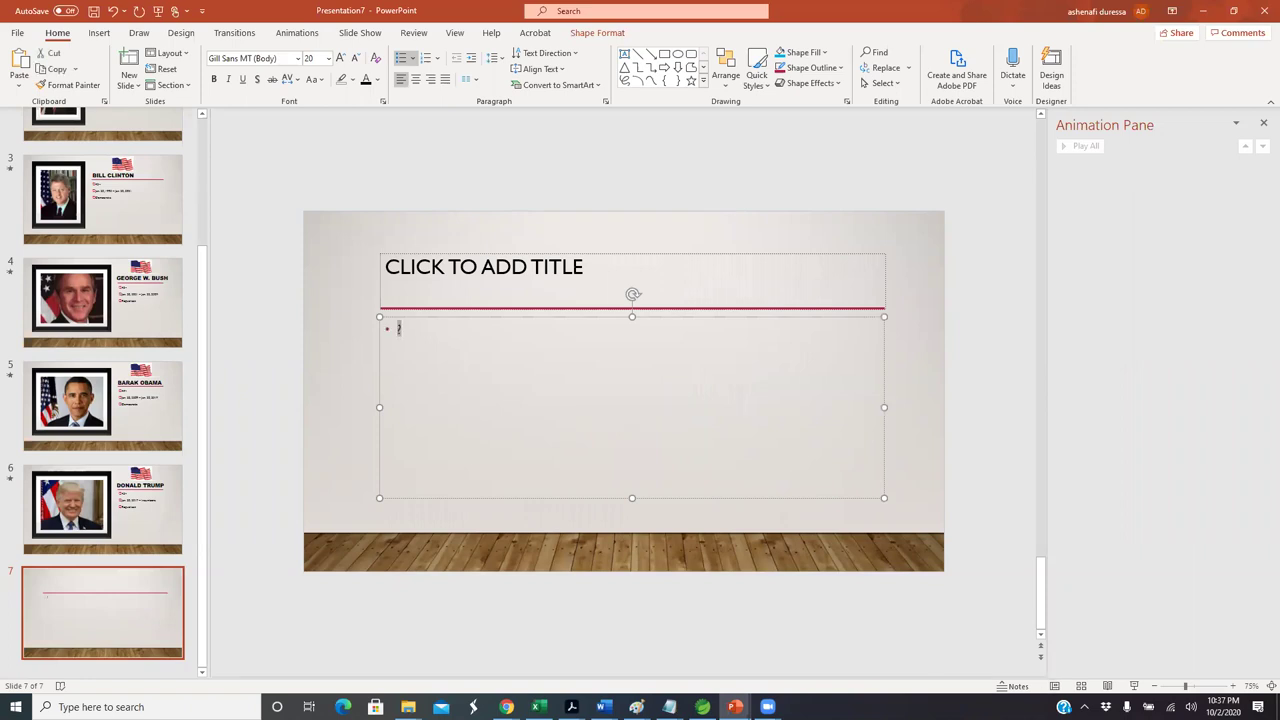
pyautogui.hotkey('ctrl', 'shift', '.')
pyautogui.hotkey('ctrl', 'shift', '.')
pyautogui.hotkey('ctrl', 'shift', '.')
pyautogui.hotkey('ctrl', 'shift', '.')
pyautogui.hotkey('ctrl', 'shift', '.')
pyautogui.hotkey('ctrl', 'shift', '.')
pyautogui.hotkey('ctrl', 'shift', '.')
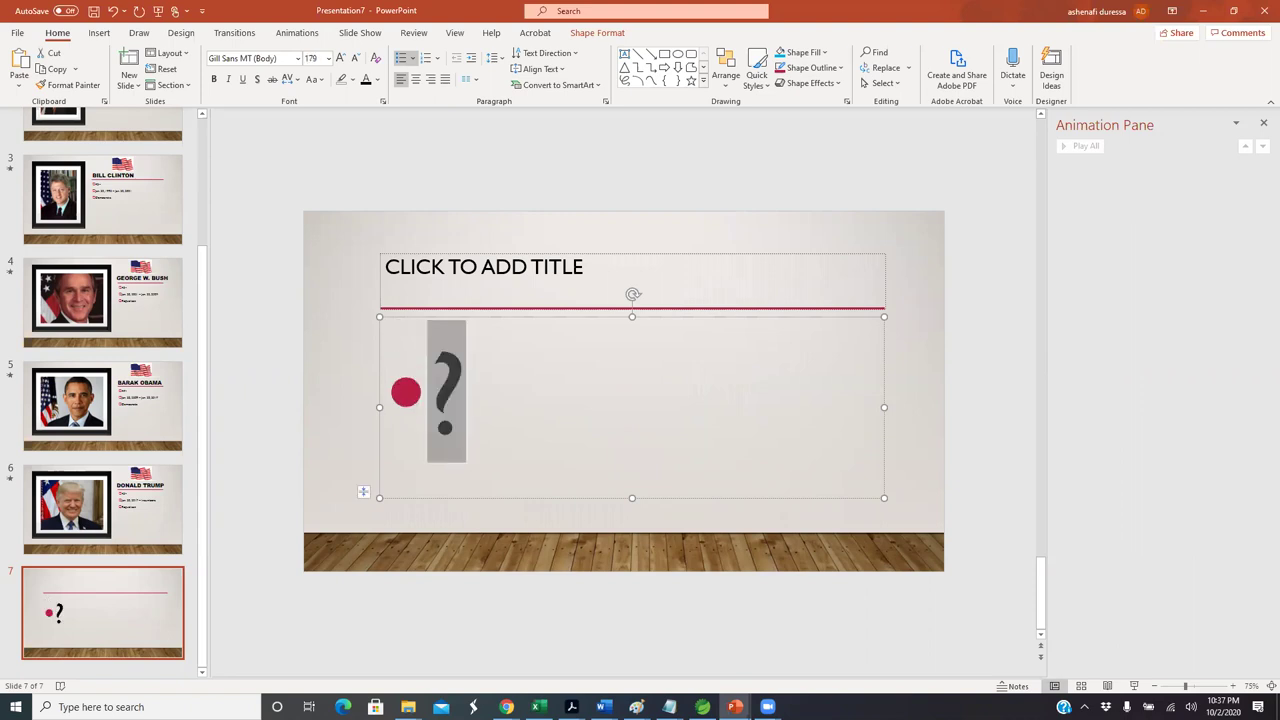
pyautogui.hotkey('ctrl', 'shift', '.')
pyautogui.hotkey('ctrl', 'shift', '.')
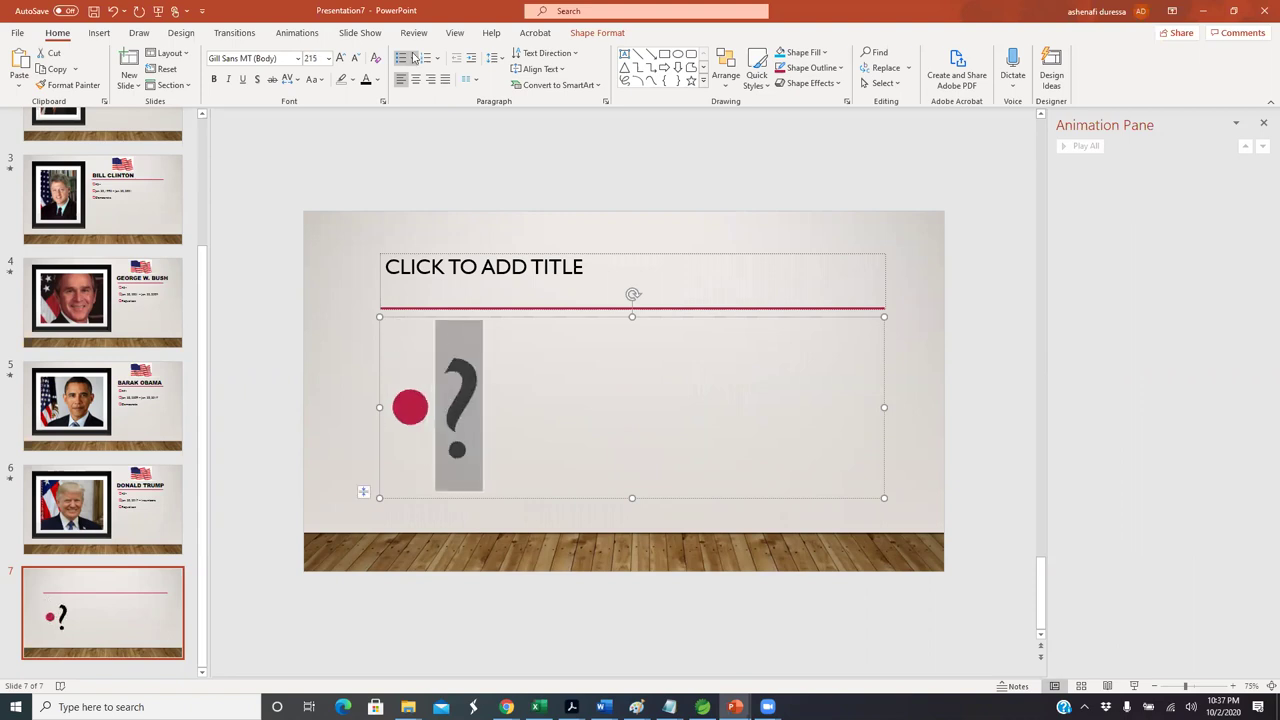
# - Set the question mark's bullet to None, center it, and remove the empty title placeholder
pyautogui.click(412, 58)
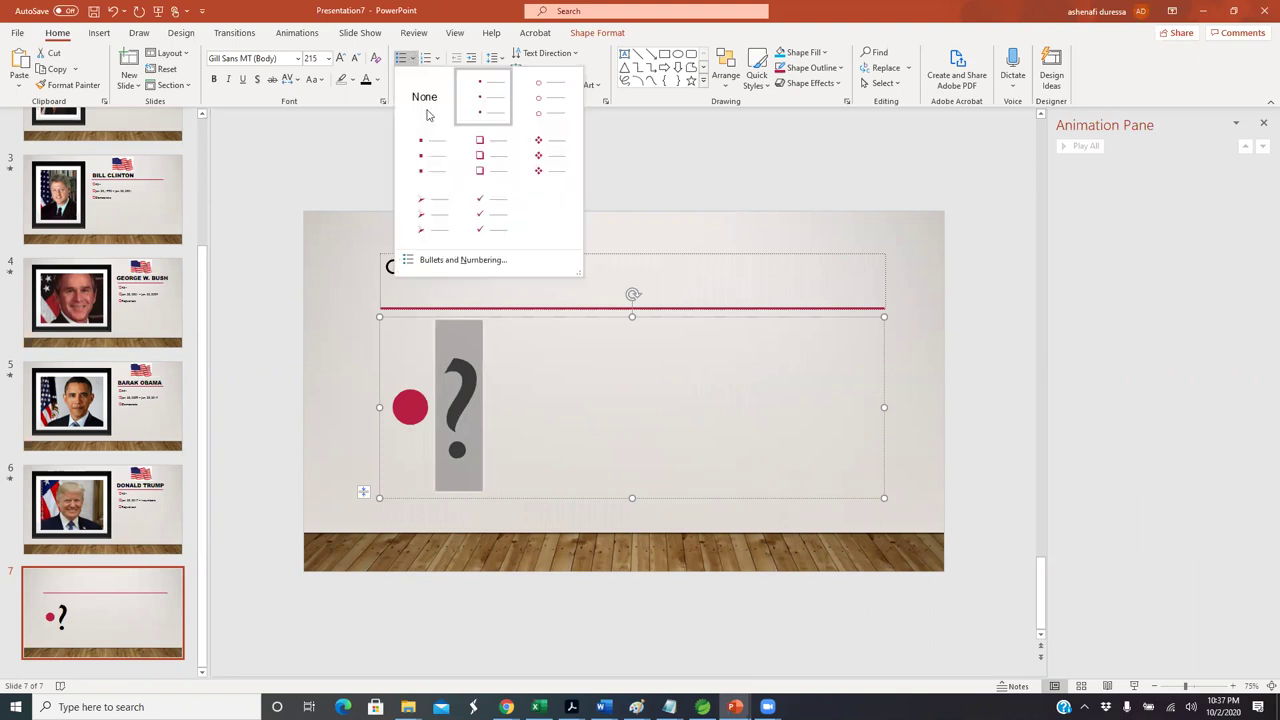
pyautogui.click(429, 114)
pyautogui.click(416, 79)
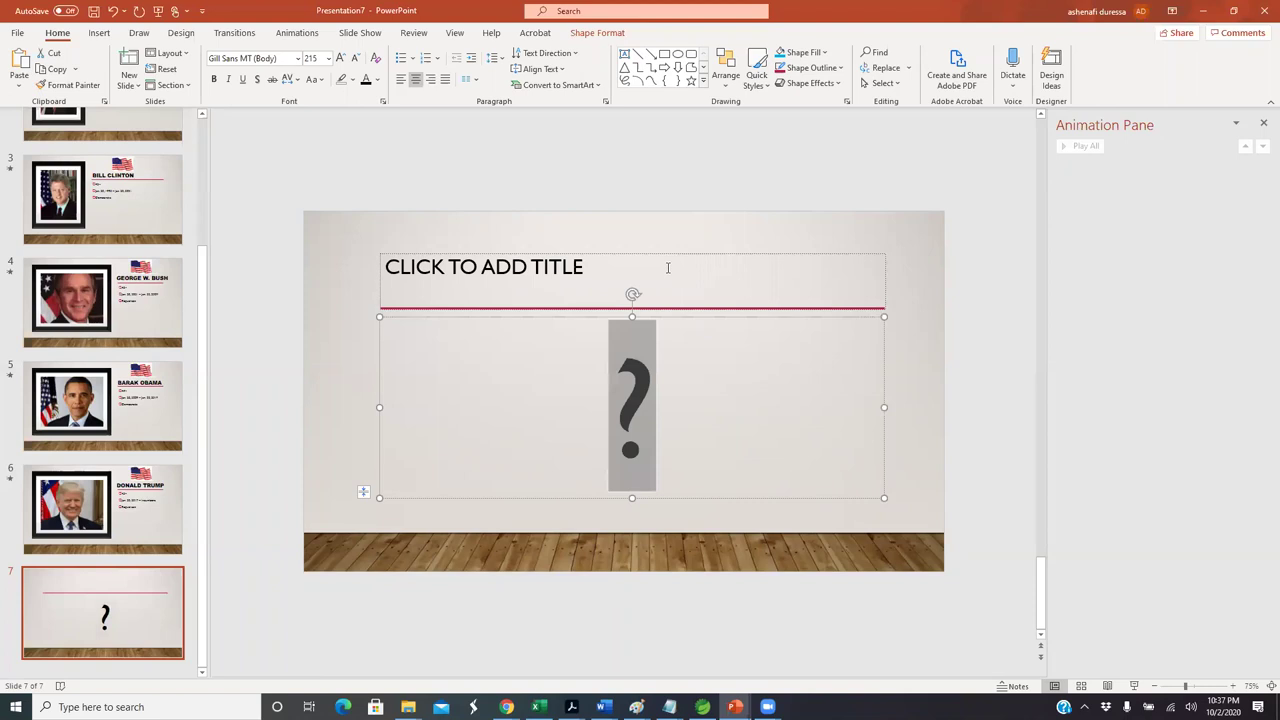
pyautogui.click(786, 286)
pyautogui.press('Escape')
pyautogui.press('Escape')
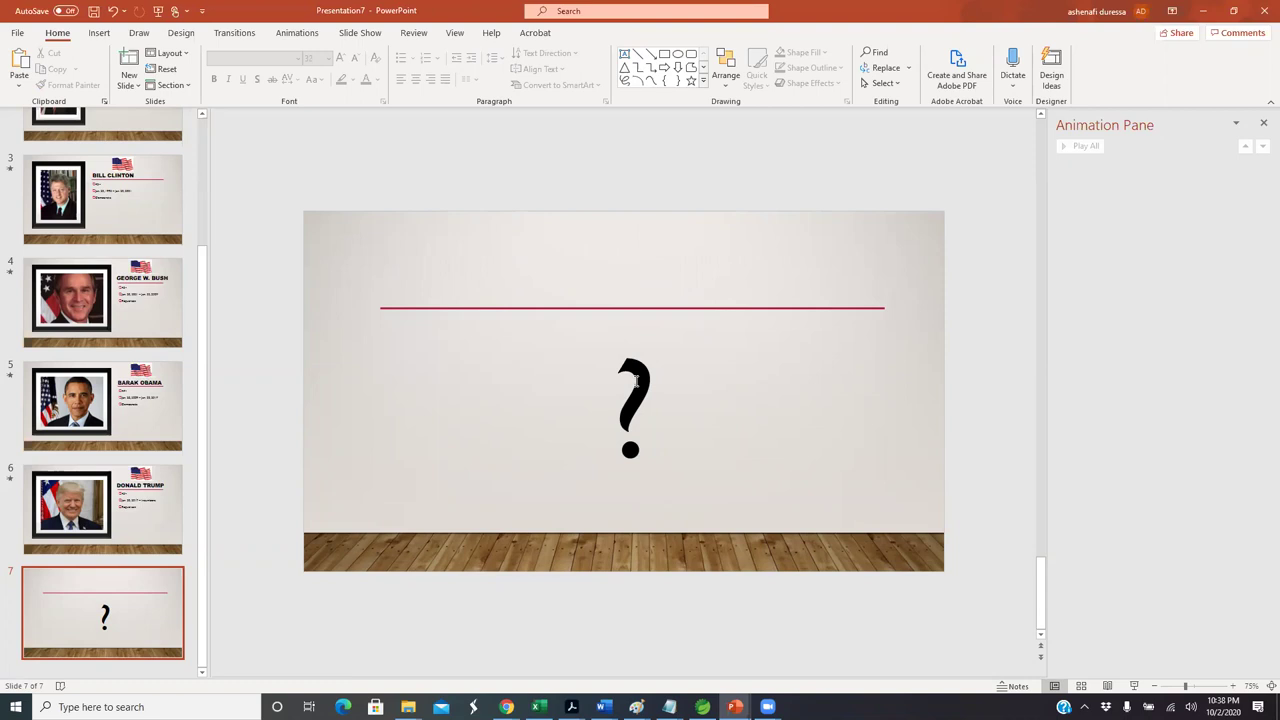
# - Give the question mark a Bounce animation and add a new slide after slide 7
pyautogui.click(636, 380)
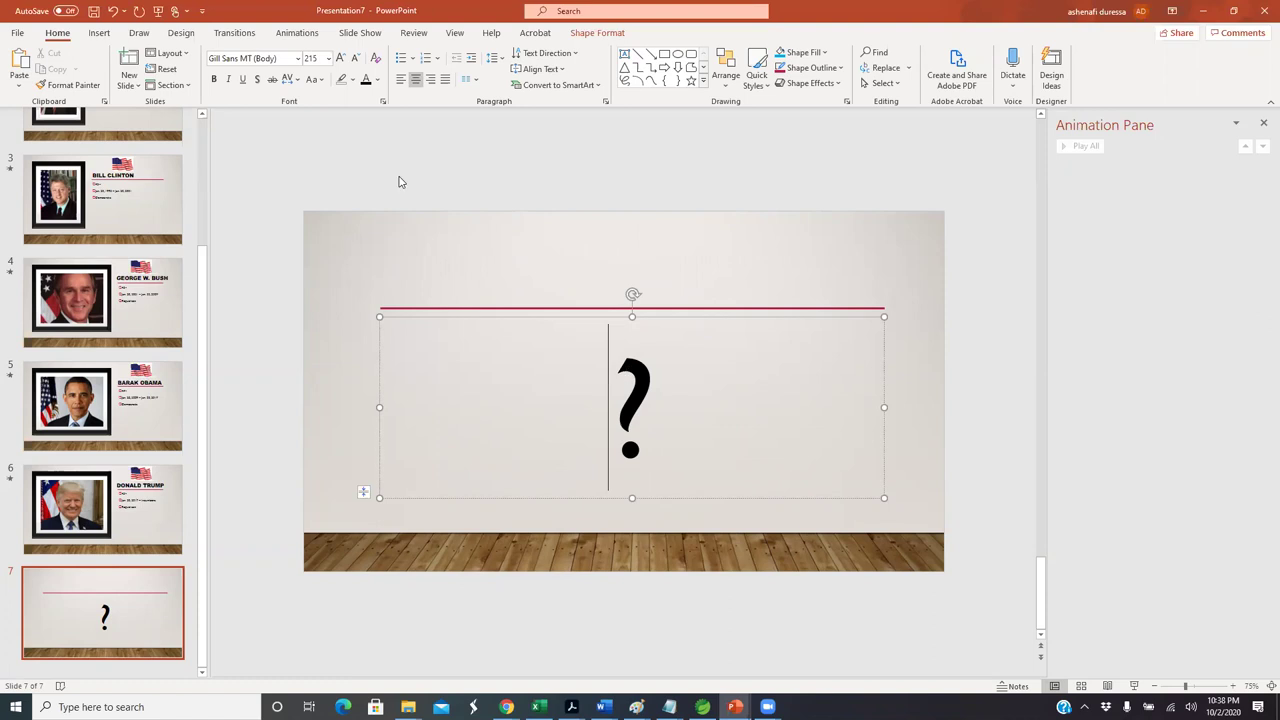
pyautogui.click(290, 30)
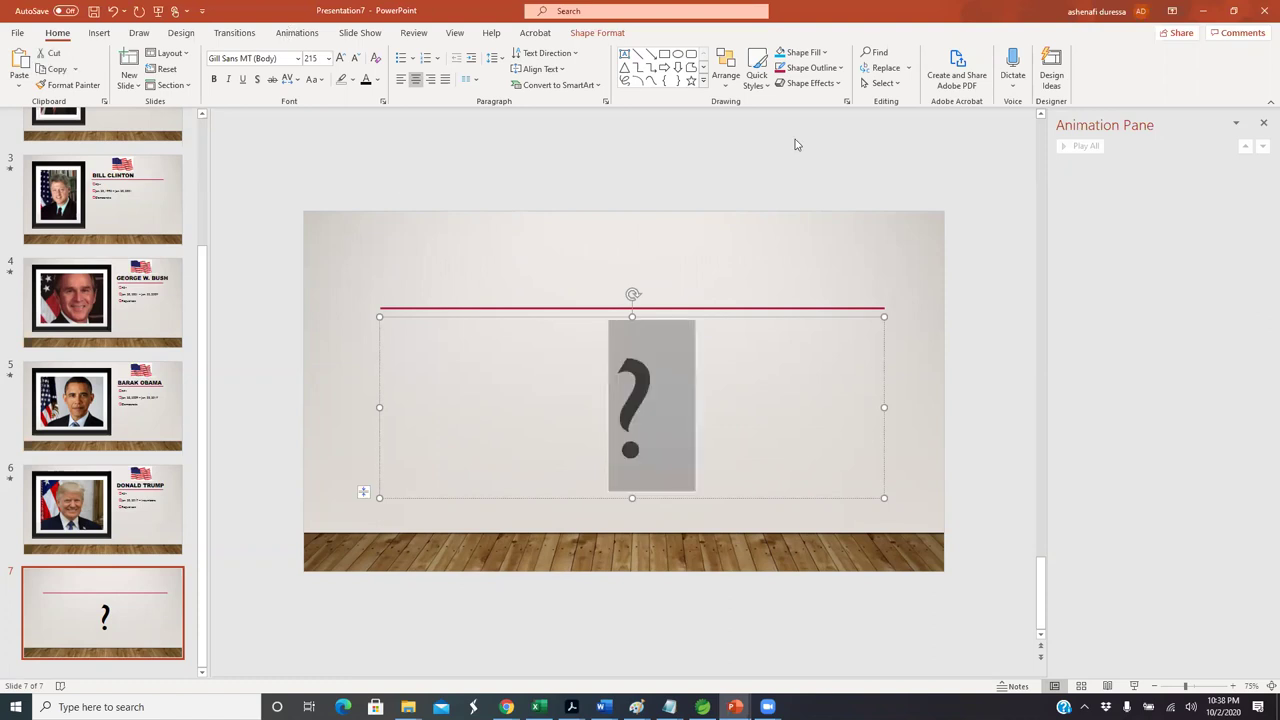
pyautogui.click(786, 66)
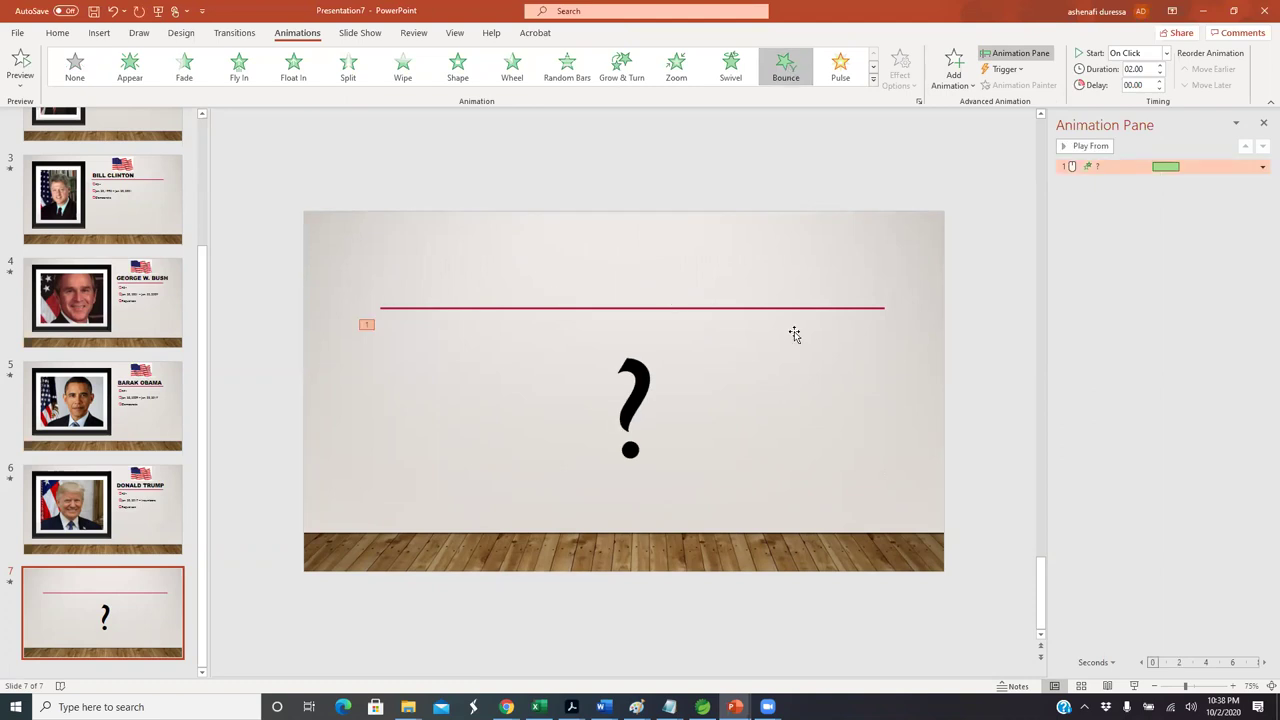
pyautogui.click(149, 594)
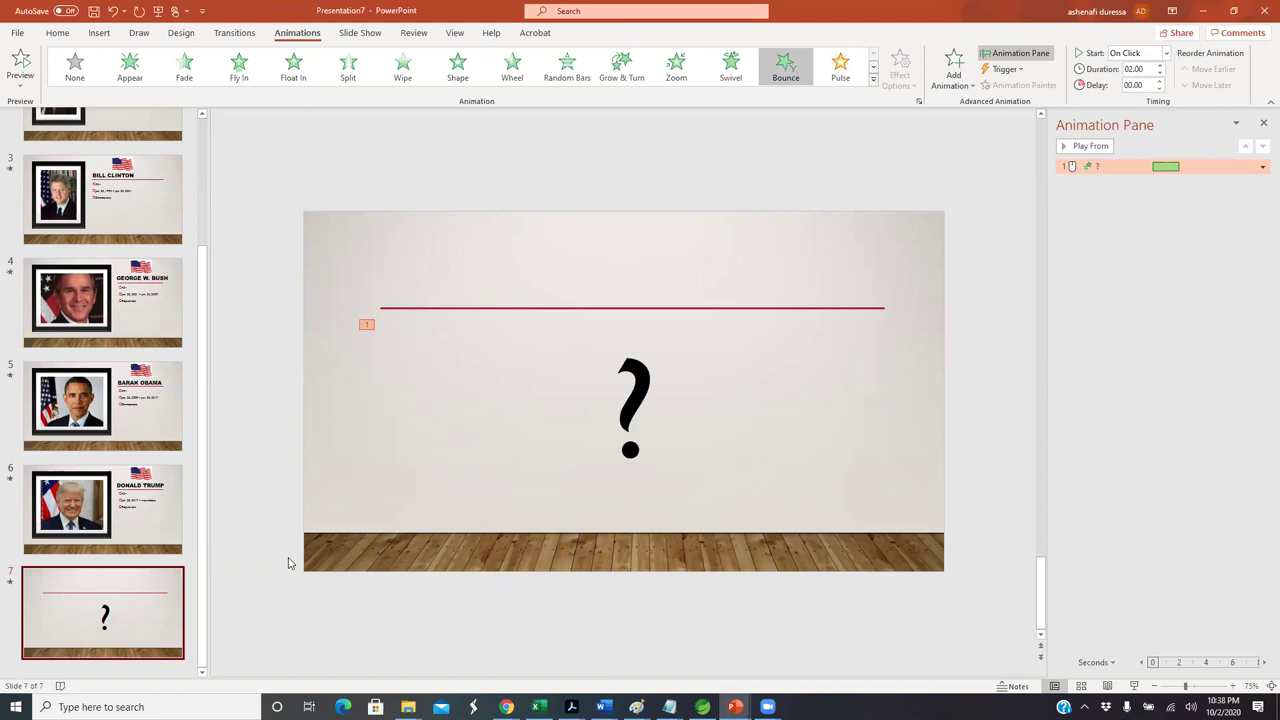
pyautogui.hotkey('ctrl', 'm')
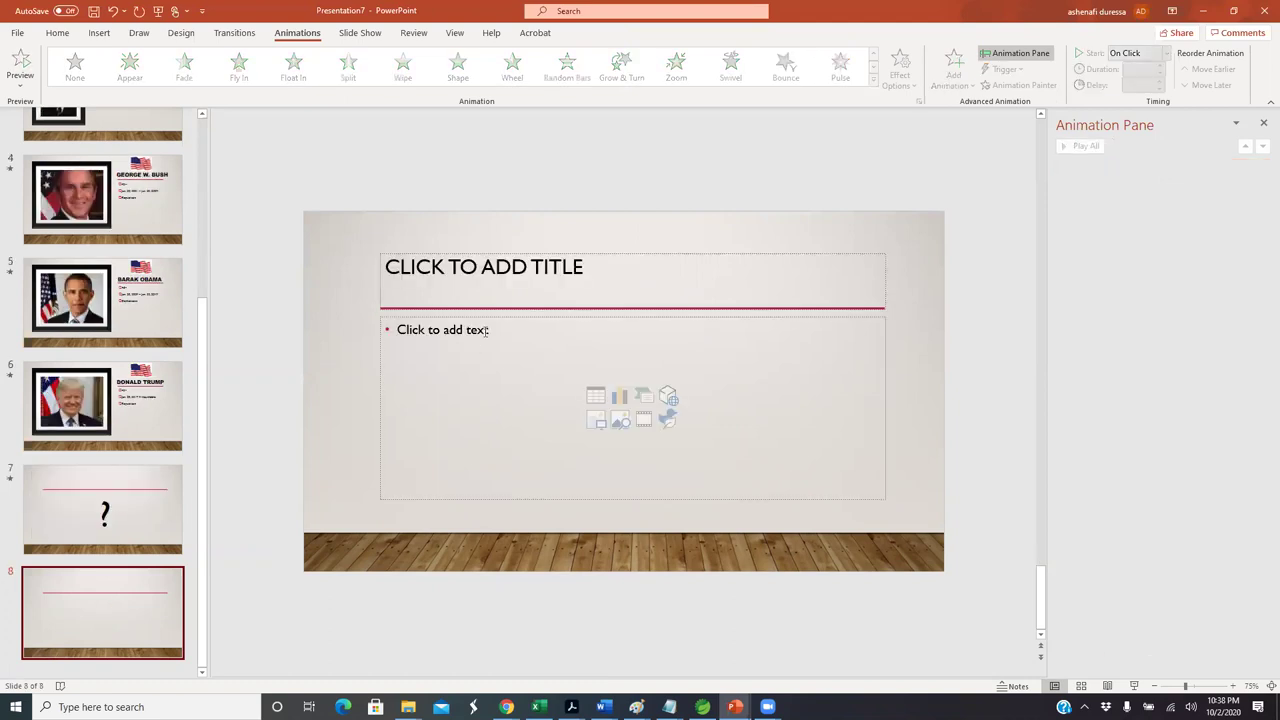
# - Type THANK YOU! into the new slide's body, center it, and select the text
pyautogui.click(511, 338)
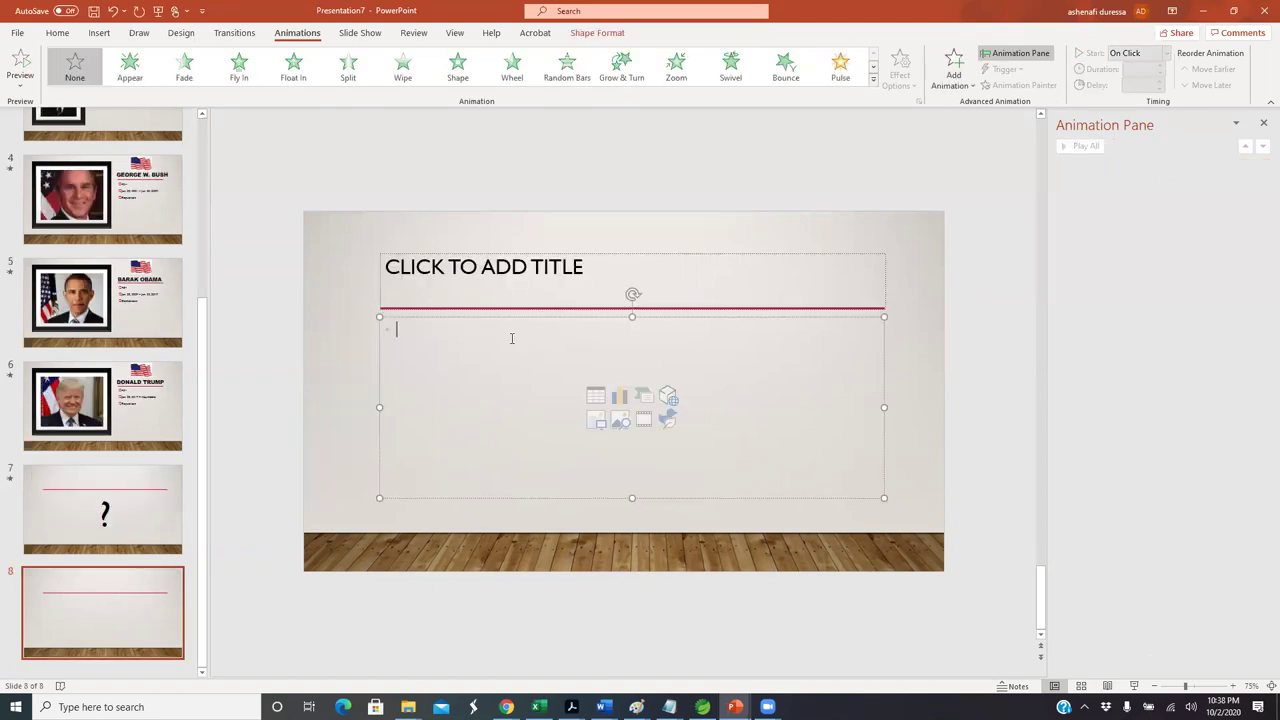
pyautogui.write('THANK YOU!')
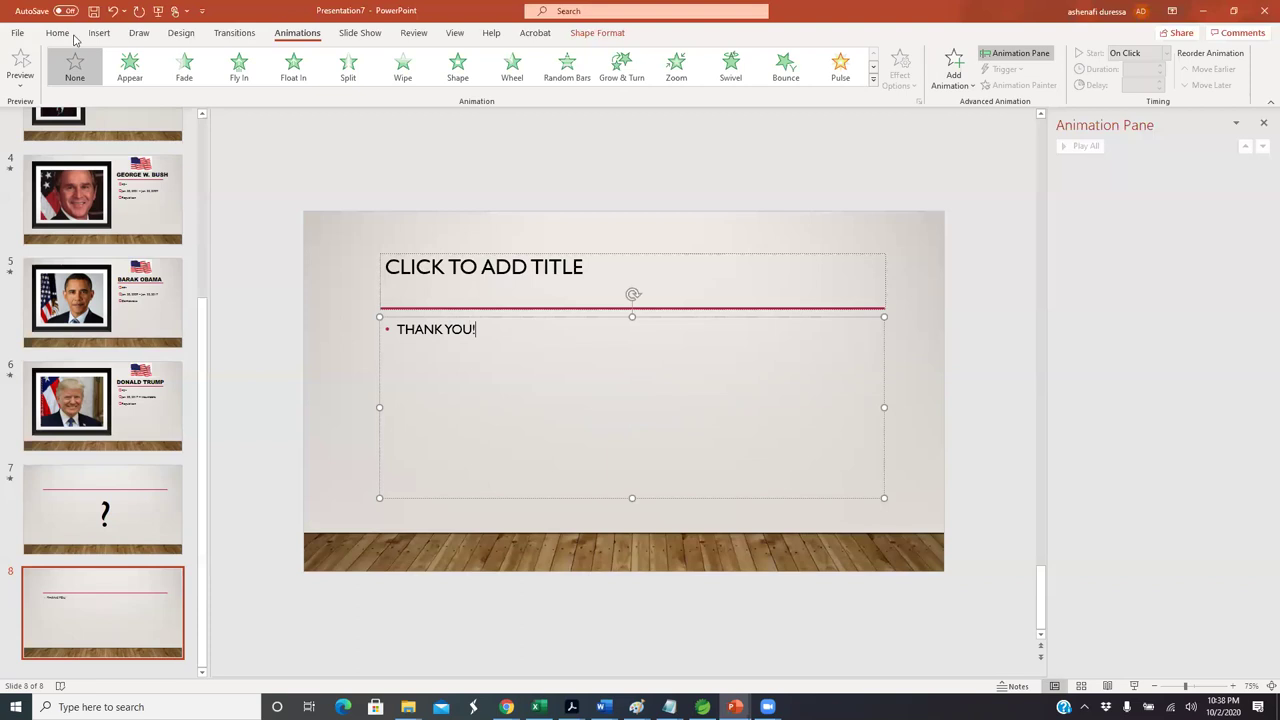
pyautogui.click(57, 33)
pyautogui.hotkey('ctrl', 'e')
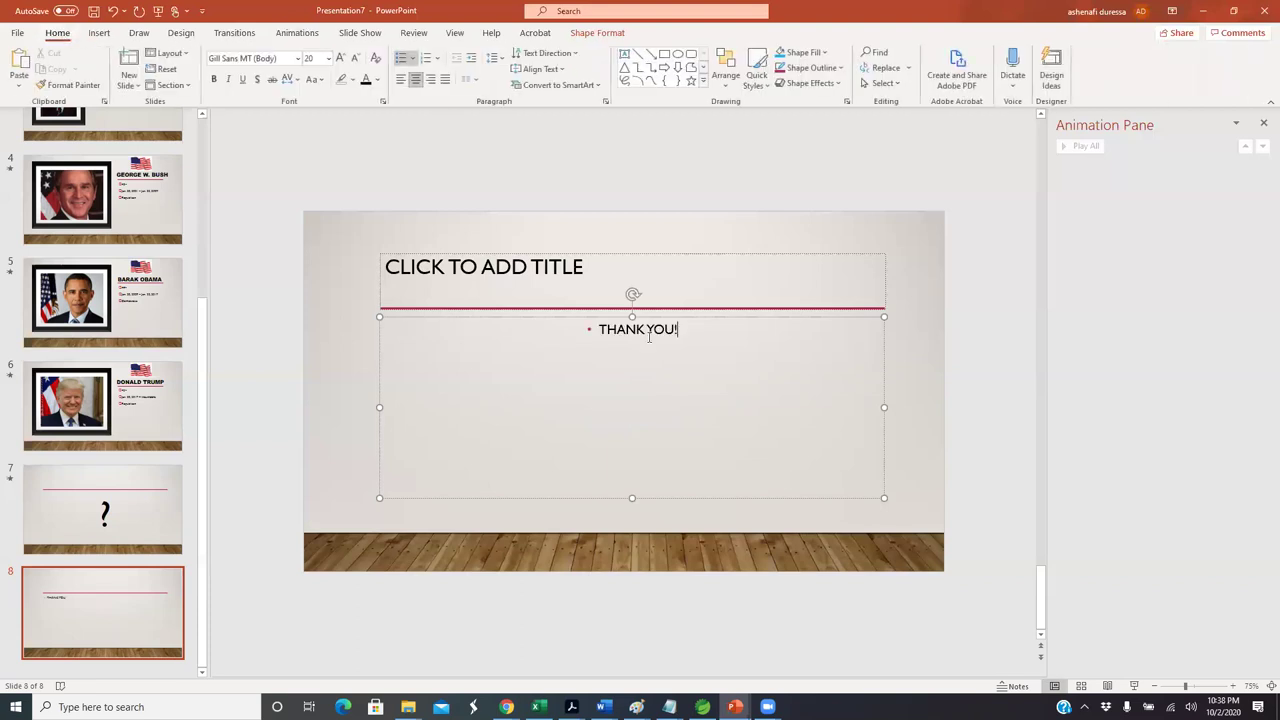
pyautogui.moveTo(590, 329); pyautogui.dragTo(758, 368)
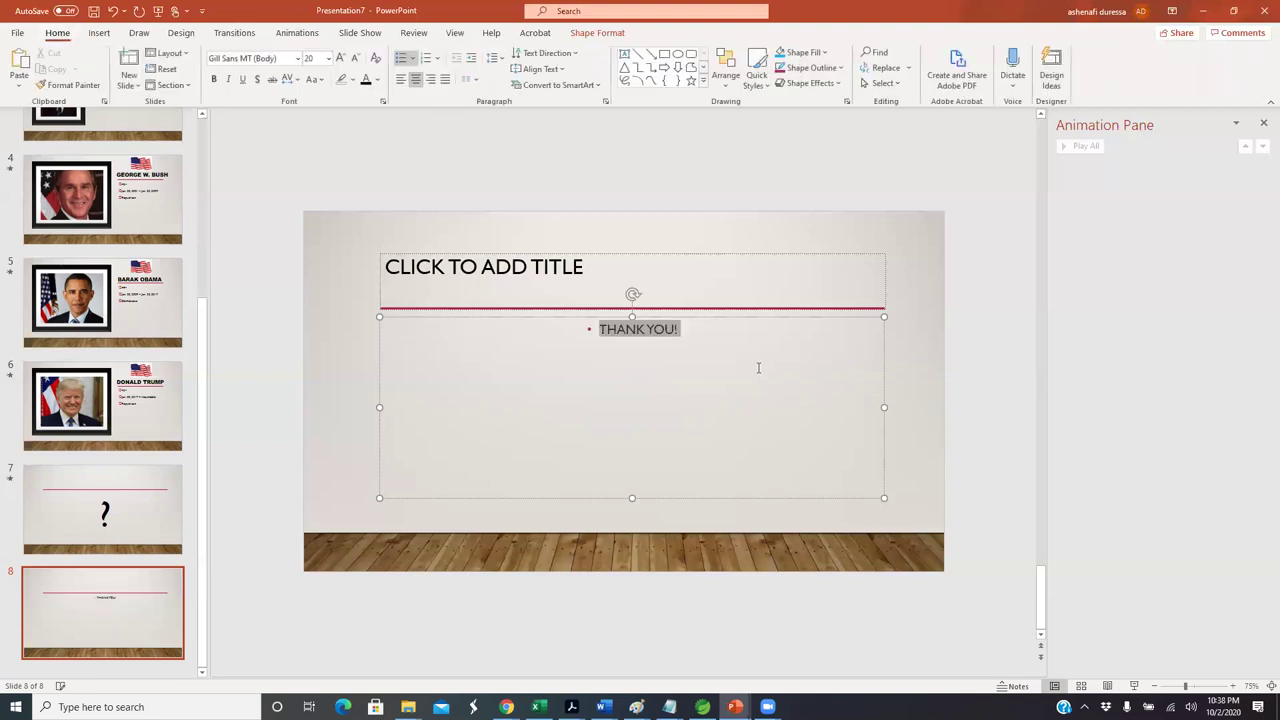
# - Grow THANK YOU! to size 60, remove the empty title placeholder, and shrink its text box to fit
pyautogui.hotkey('ctrl', 'shift', '.')
pyautogui.hotkey('ctrl', 'shift', '.')
pyautogui.hotkey('ctrl', 'shift', '.')
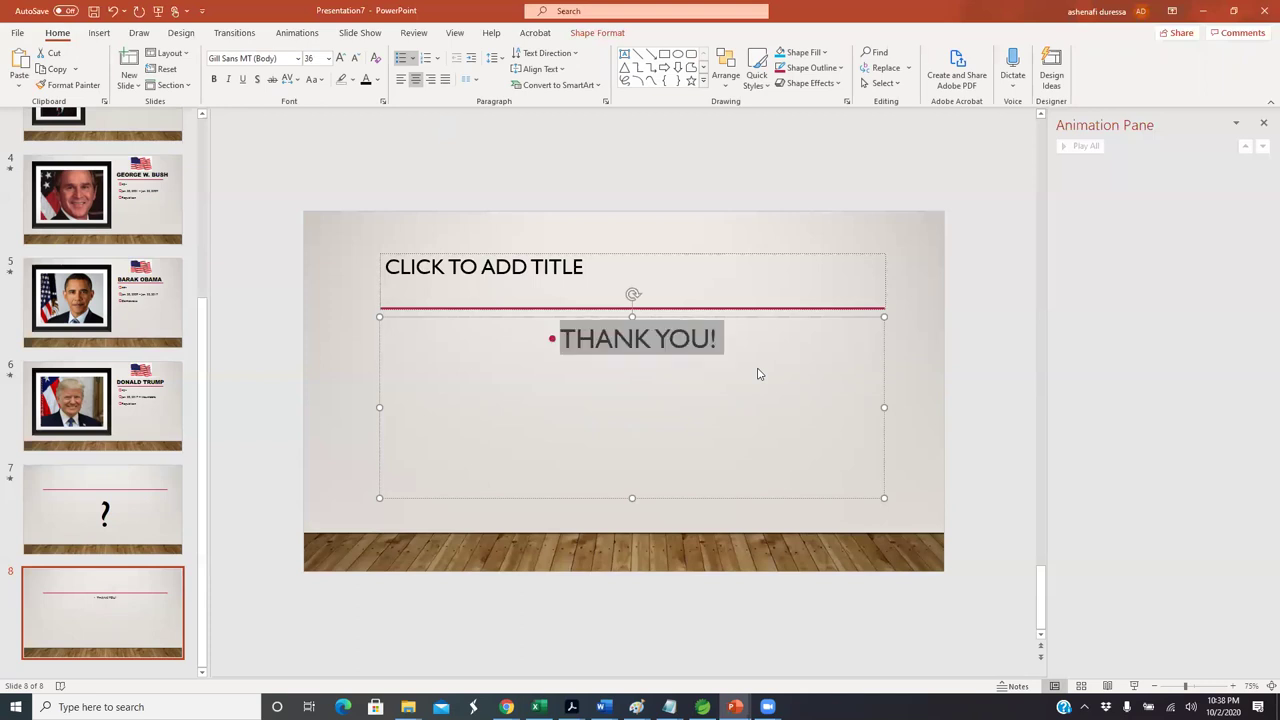
pyautogui.hotkey('ctrl', 'shift', '.')
pyautogui.hotkey('ctrl', 'shift', '.')
pyautogui.hotkey('ctrl', 'shift', '.')
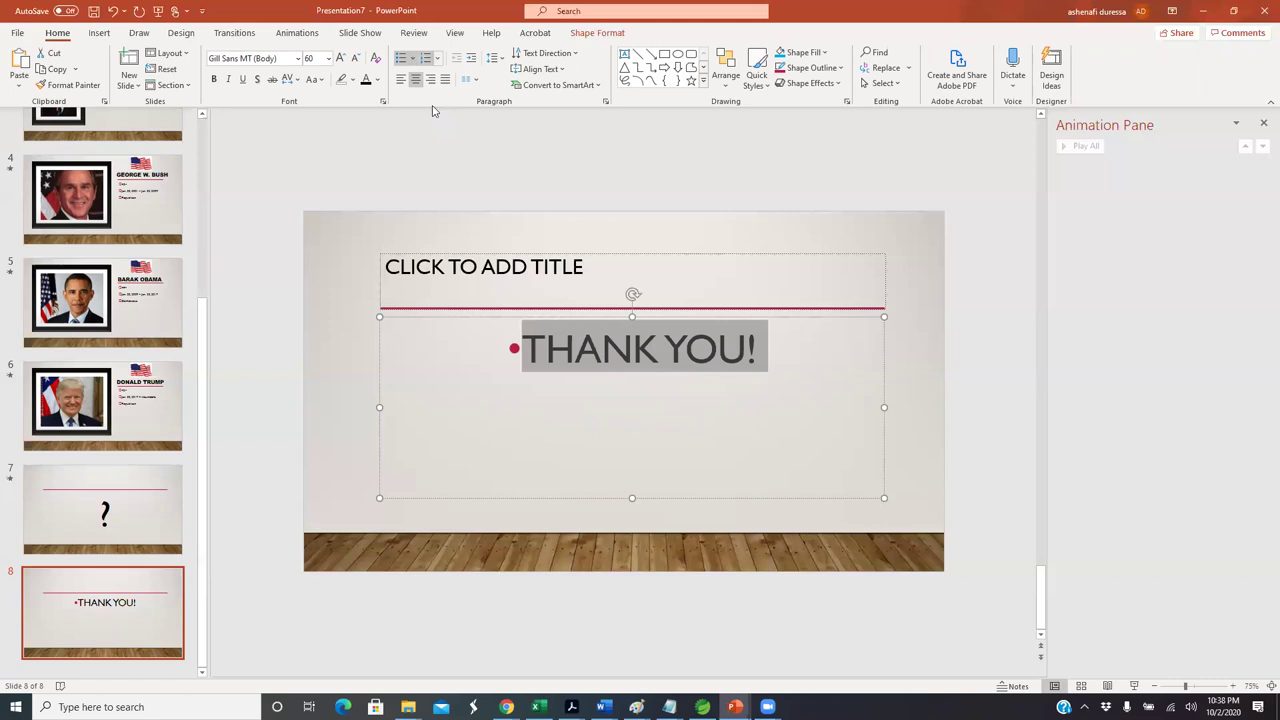
pyautogui.click(578, 283)
pyautogui.press('Escape')
pyautogui.press('Escape')
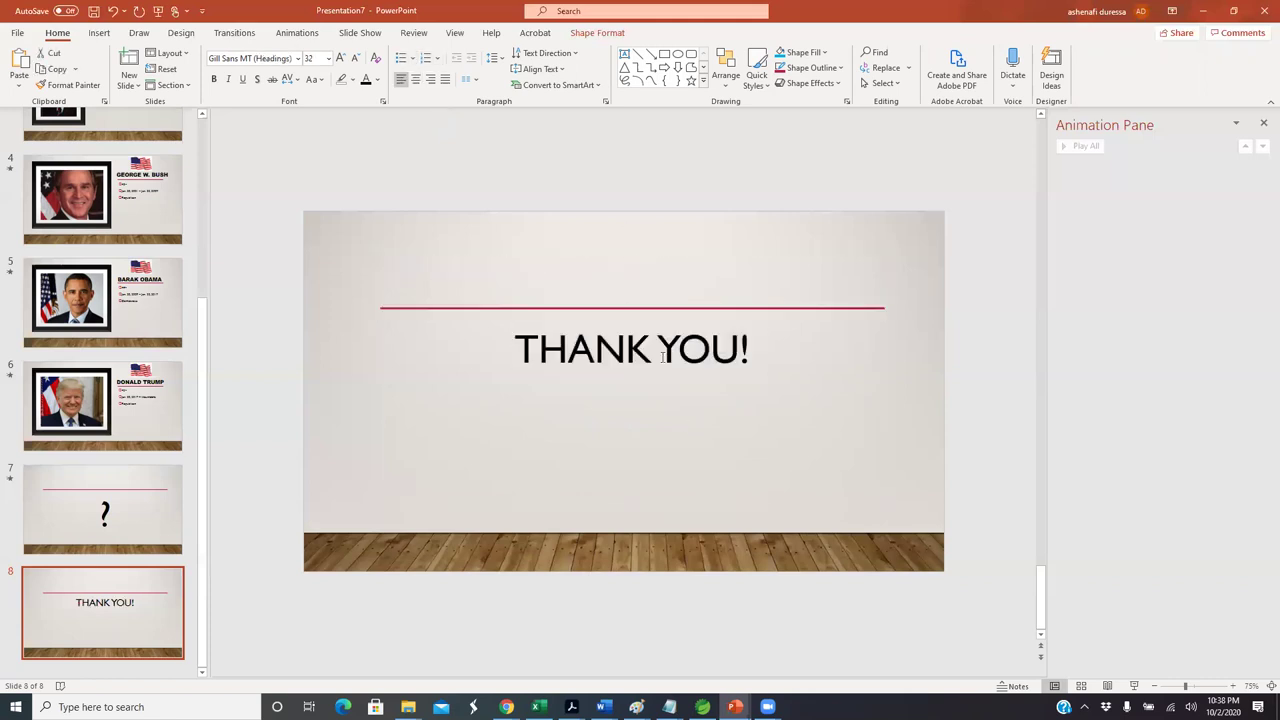
pyautogui.click(785, 317)
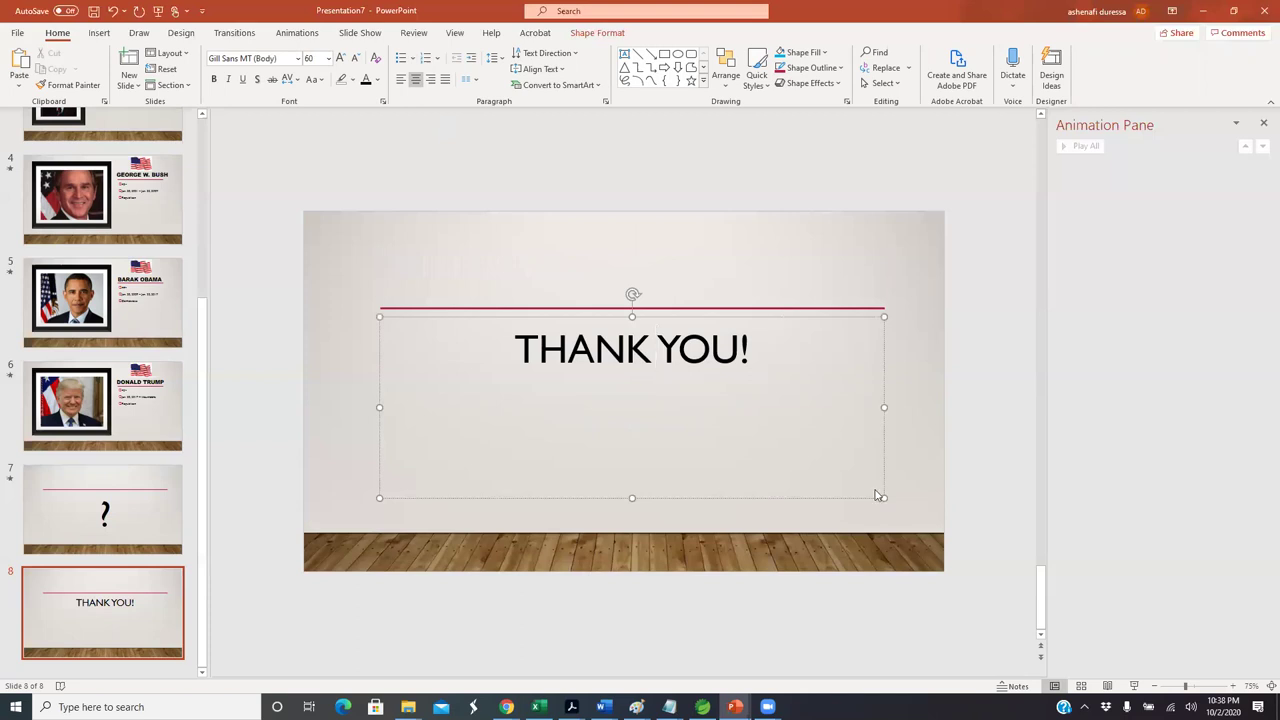
pyautogui.moveTo(884, 497); pyautogui.dragTo(862, 418)
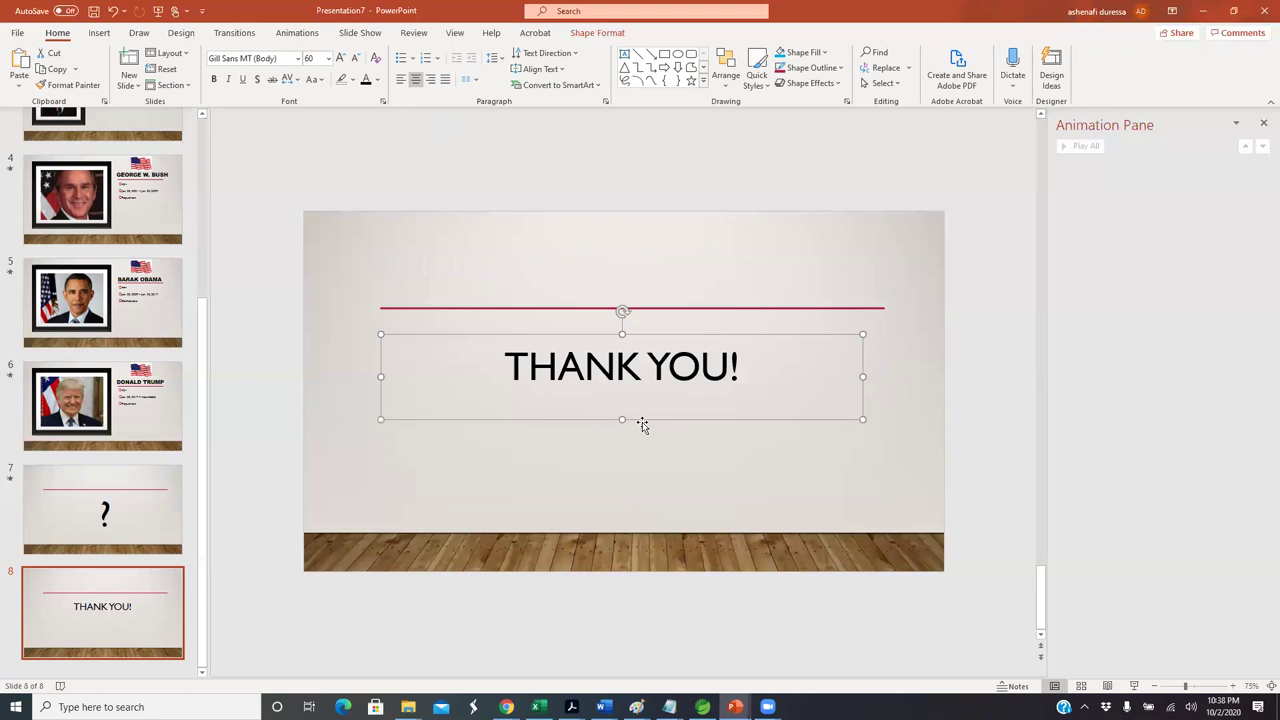
# - Apply the Shapes motion path animation to the THANK YOU! text box
pyautogui.click(645, 370)
pyautogui.press('Left')
pyautogui.press('Left')
pyautogui.press('Left')
pyautogui.hotkey('alt', 'a')
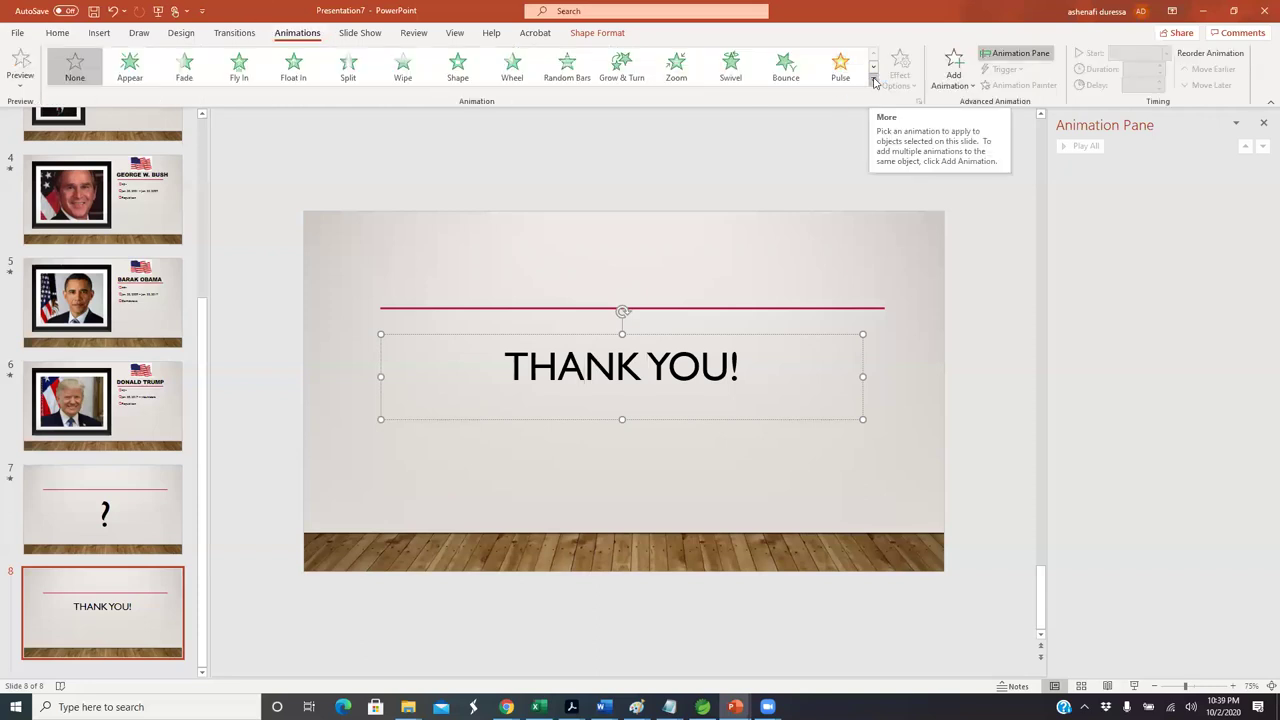
pyautogui.click(873, 82)
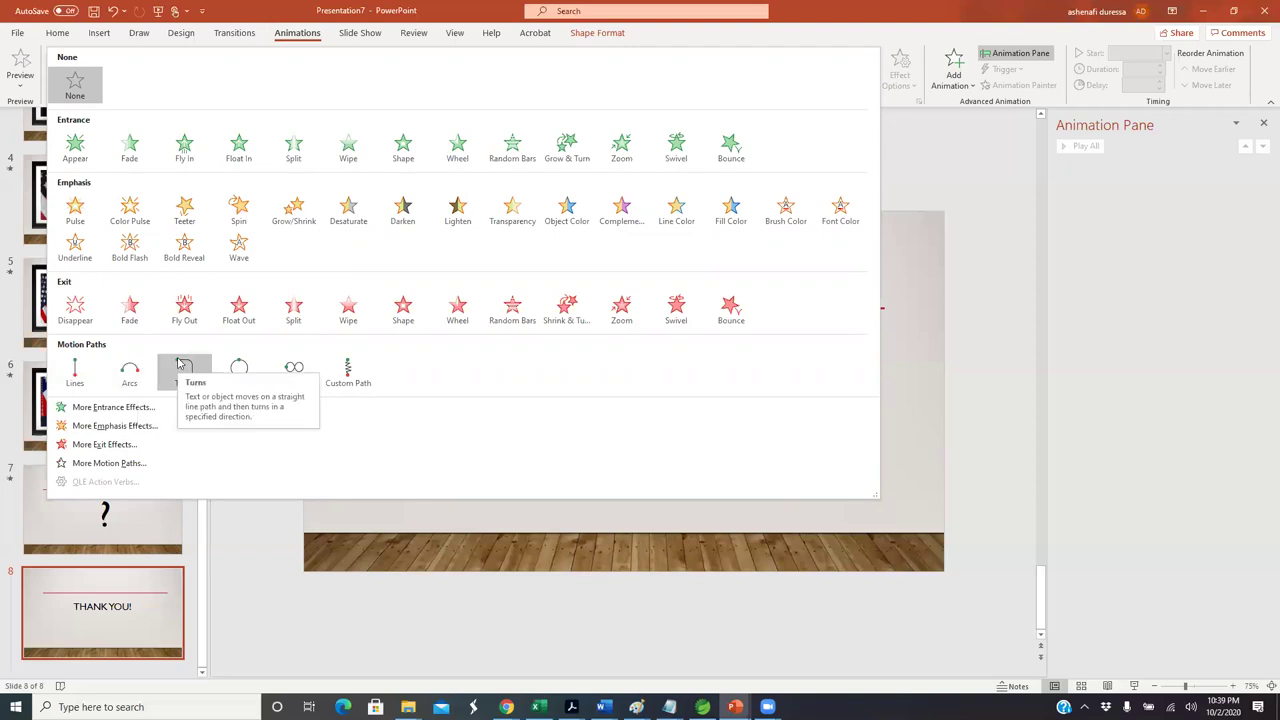
pyautogui.click(247, 370)
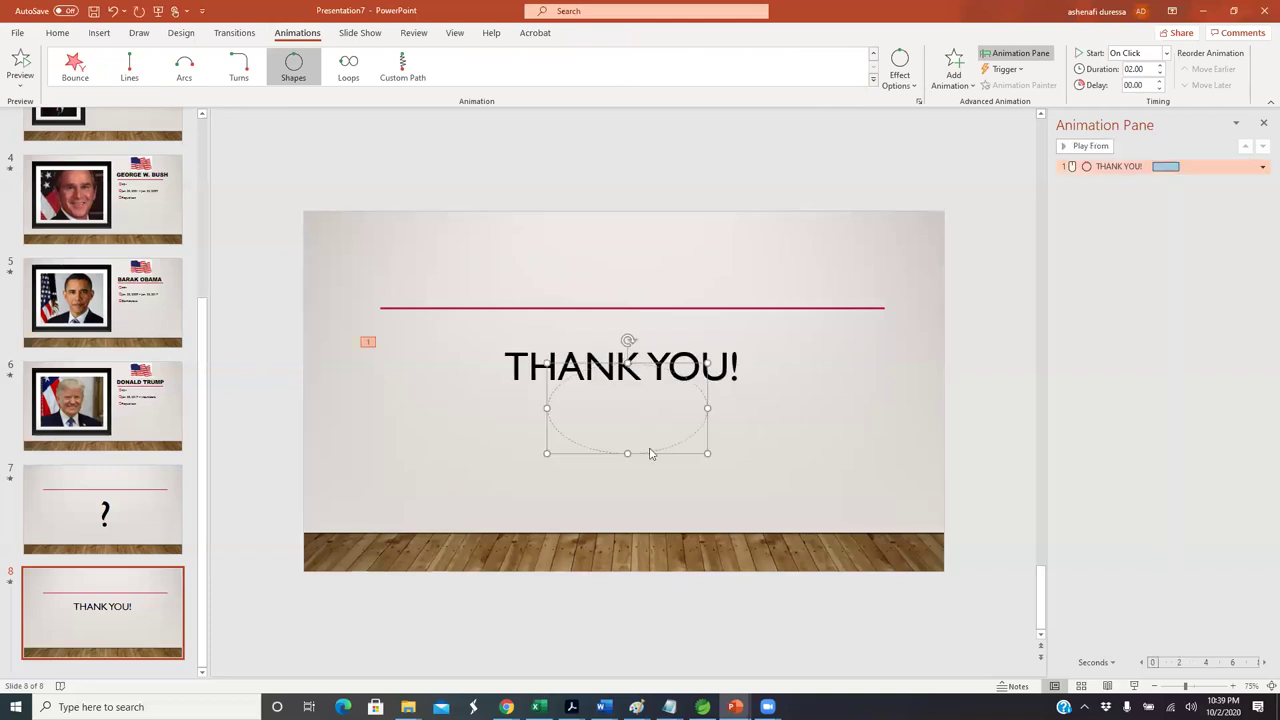
# - Drag the oval motion path's handles to make it taller and wider on all sides
pyautogui.moveTo(627, 453); pyautogui.dragTo(627, 497)
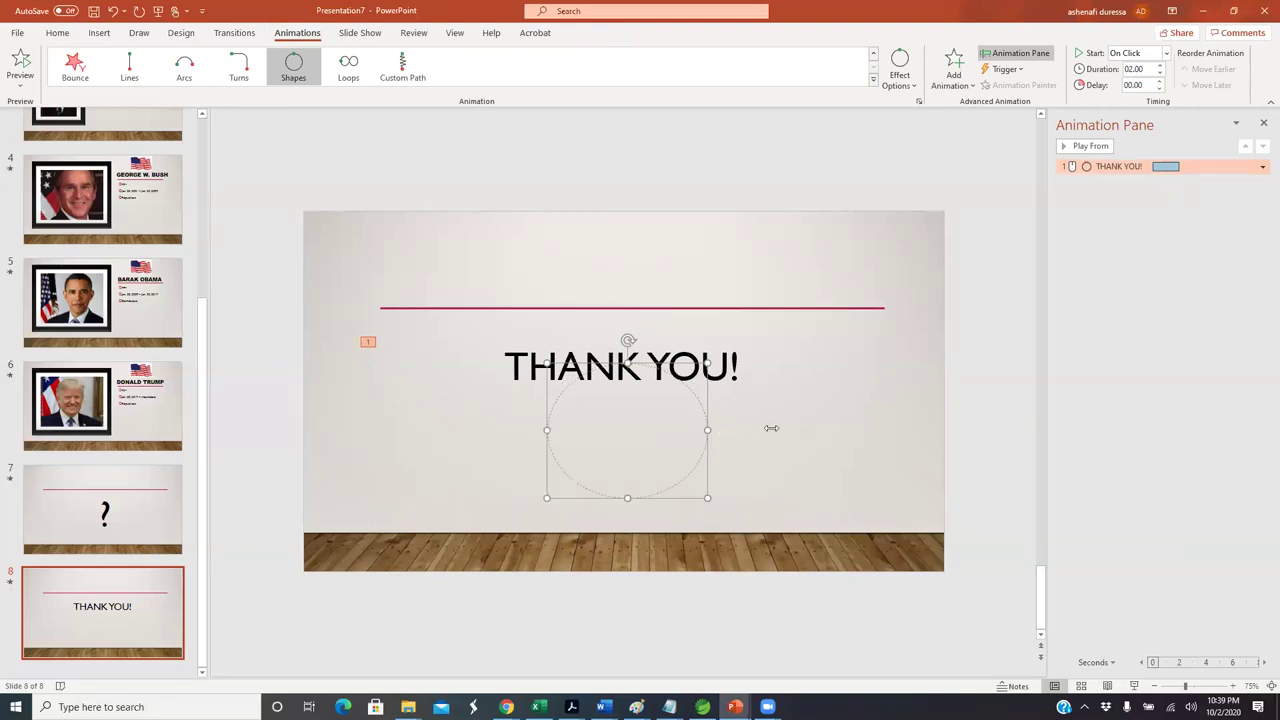
pyautogui.moveTo(721, 427); pyautogui.dragTo(772, 430)
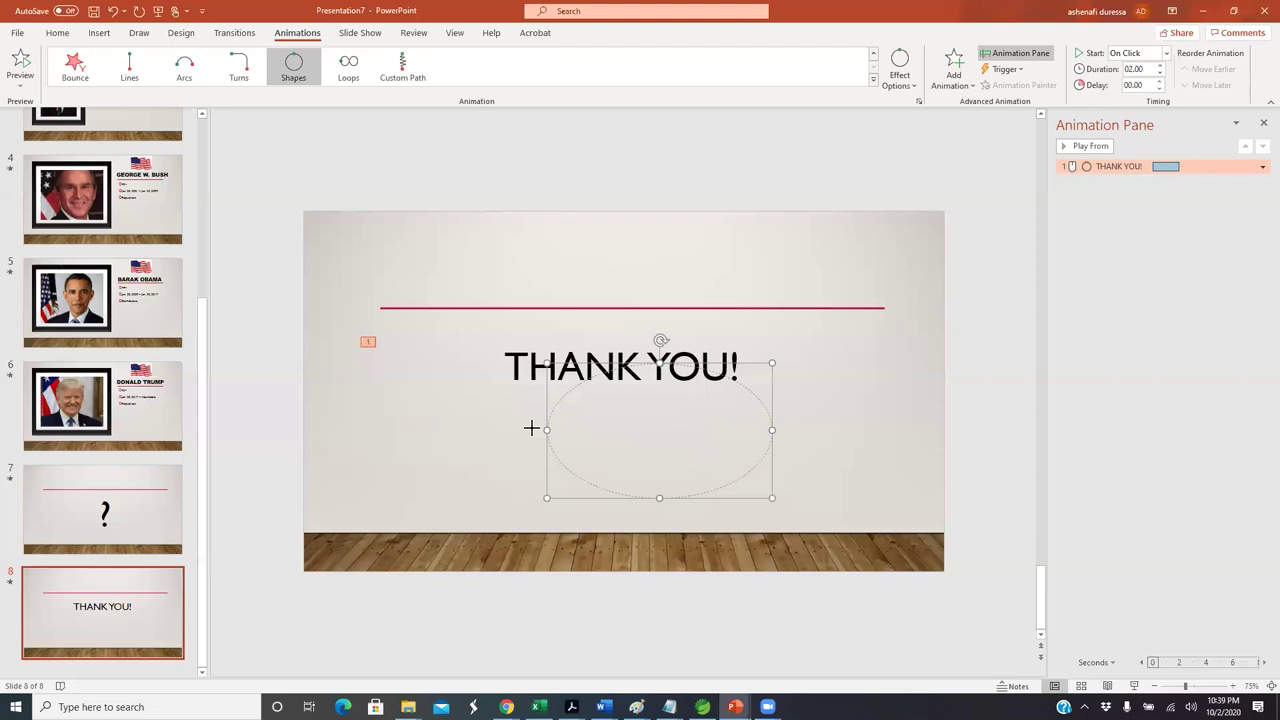
pyautogui.moveTo(495, 432); pyautogui.dragTo(499, 430)
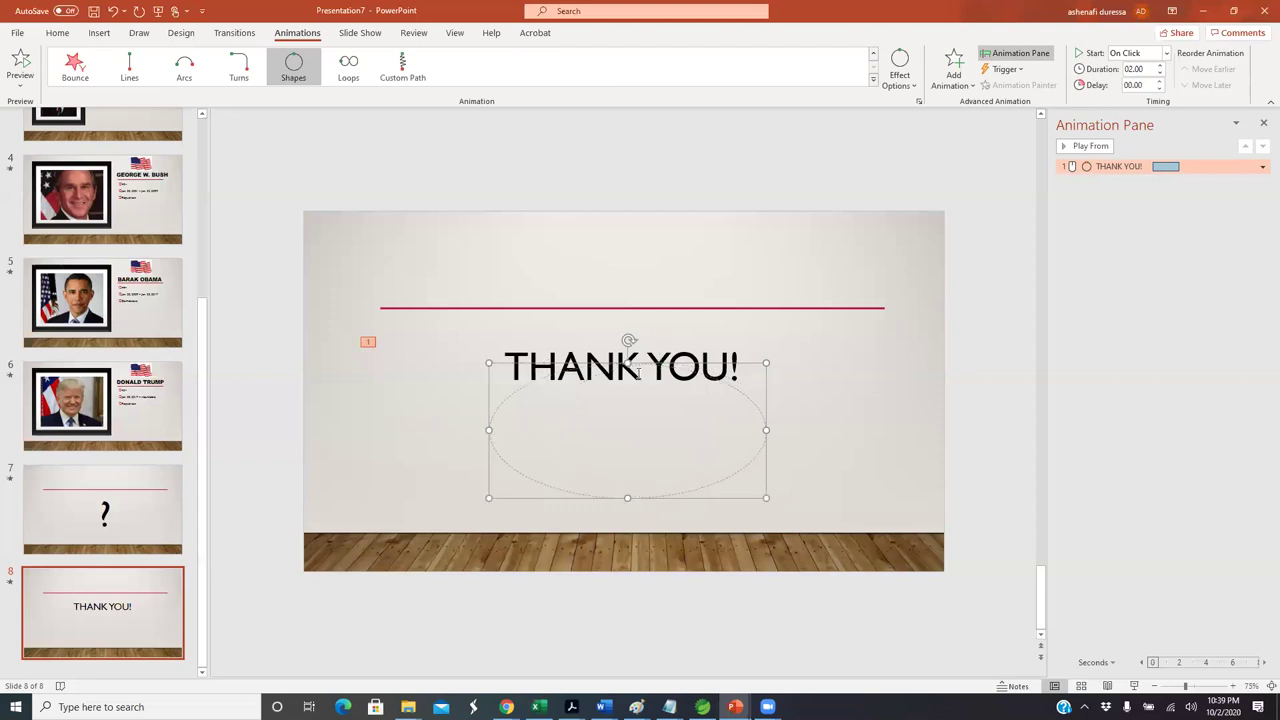
pyautogui.moveTo(629, 497); pyautogui.dragTo(631, 519)
pyautogui.moveTo(628, 362); pyautogui.dragTo(628, 349)
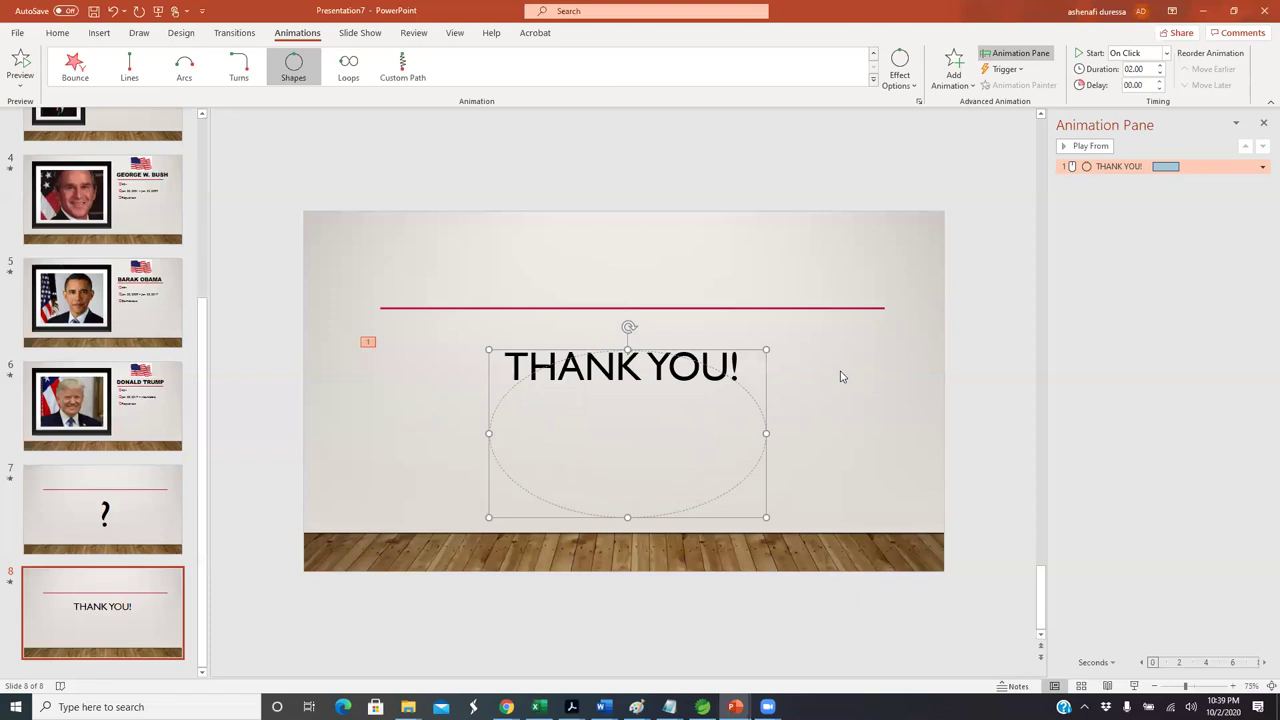
pyautogui.click(1048, 655)
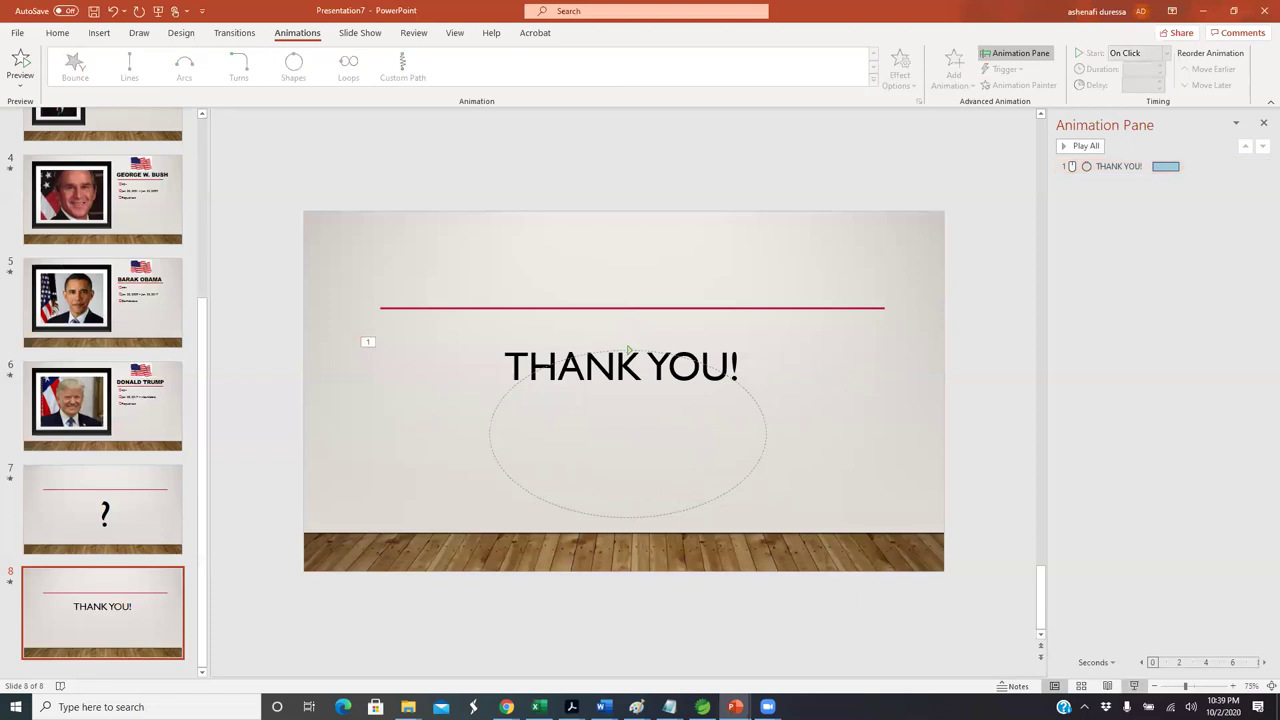
# - Run the slide show from slide 8 to play the THANK YOU! motion, then exit to slide 2
pyautogui.hotkey('shift', 'F5')
pyautogui.click(818, 431)
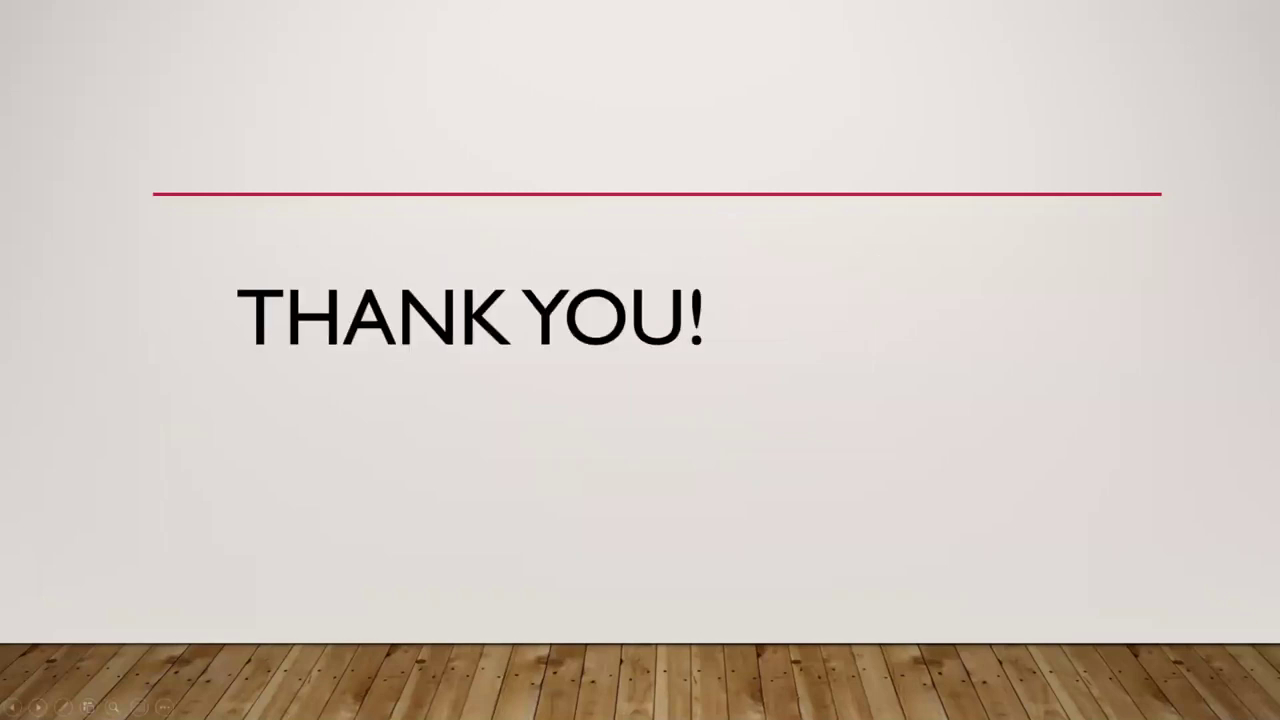
pyautogui.press('Escape')
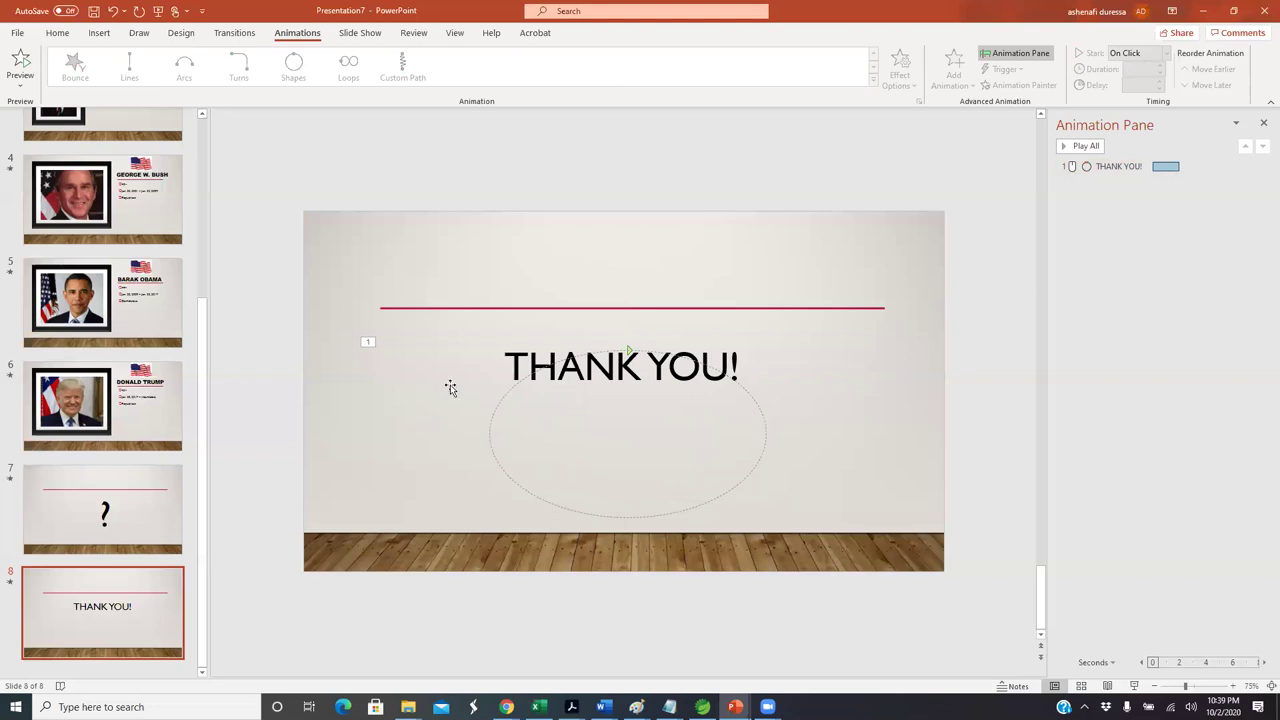
pyautogui.press('pageup')
pyautogui.press('pageup')
pyautogui.press('pageup')
pyautogui.press('pageup')
pyautogui.press('pageup')
pyautogui.press('pageup')
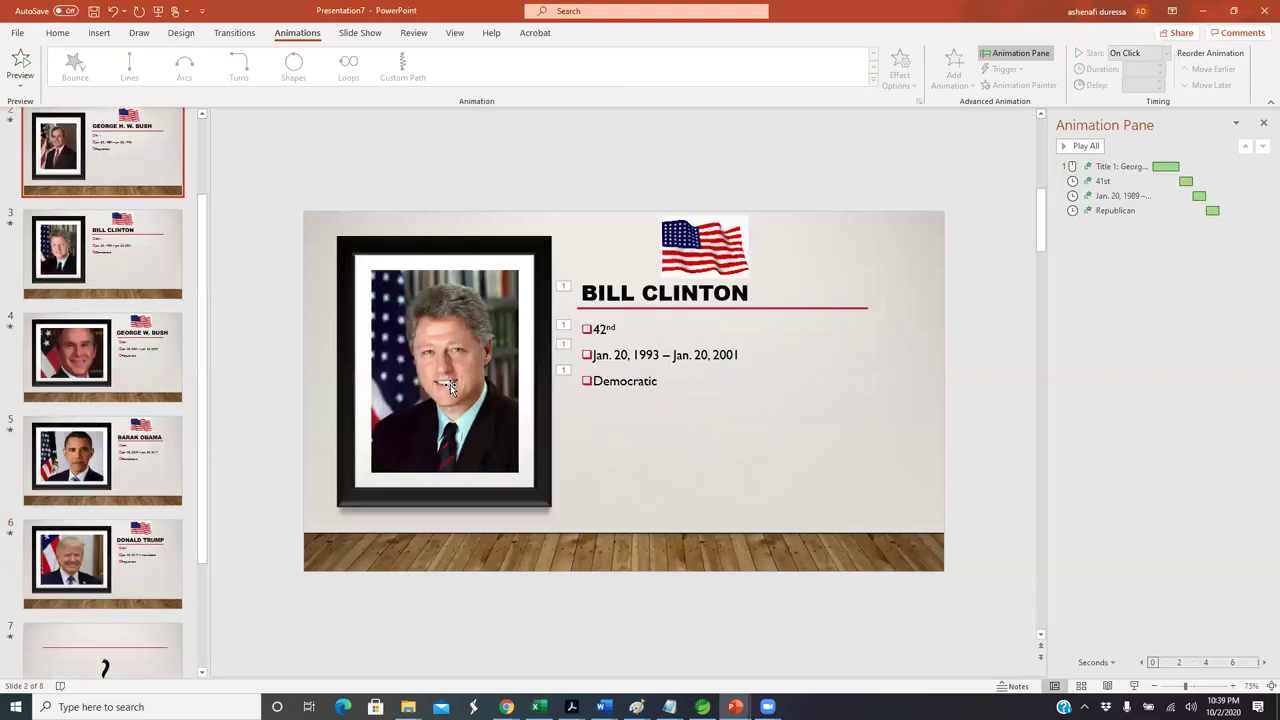
pyautogui.press('pageup')
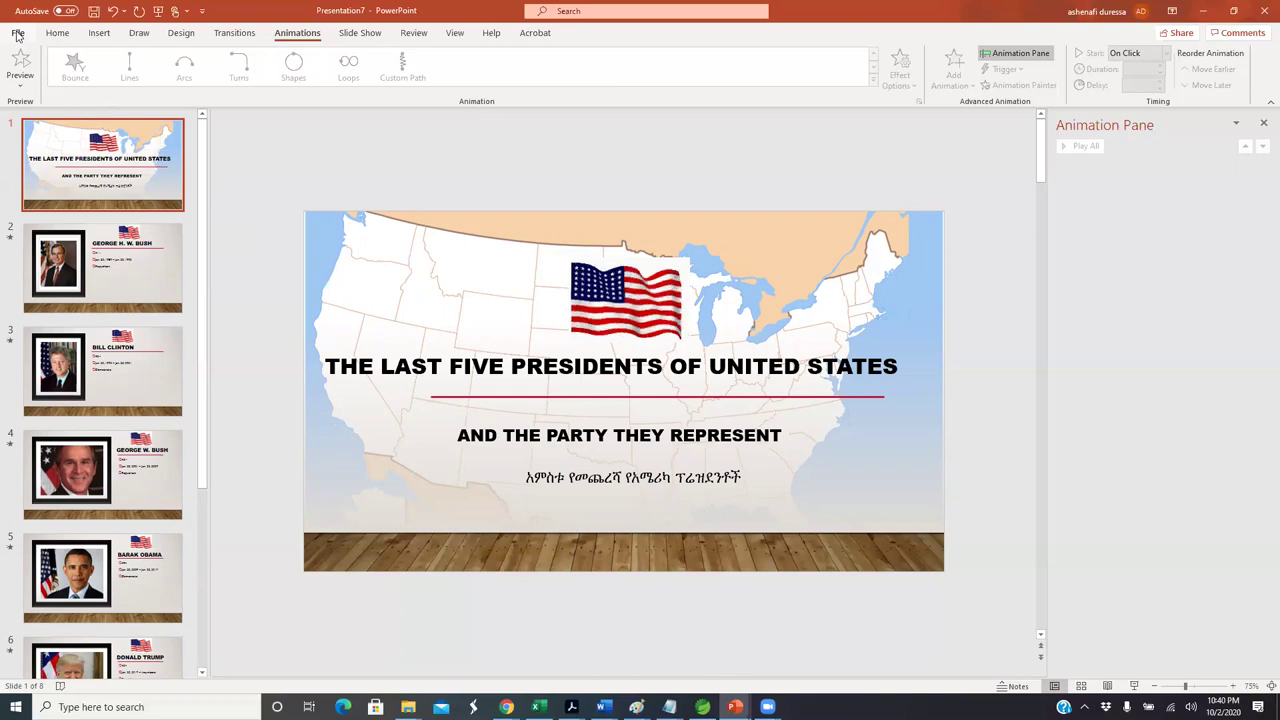
# - Open Save As and browse to the C:\Class2020\PowerPoint folder
pyautogui.click(17, 34)
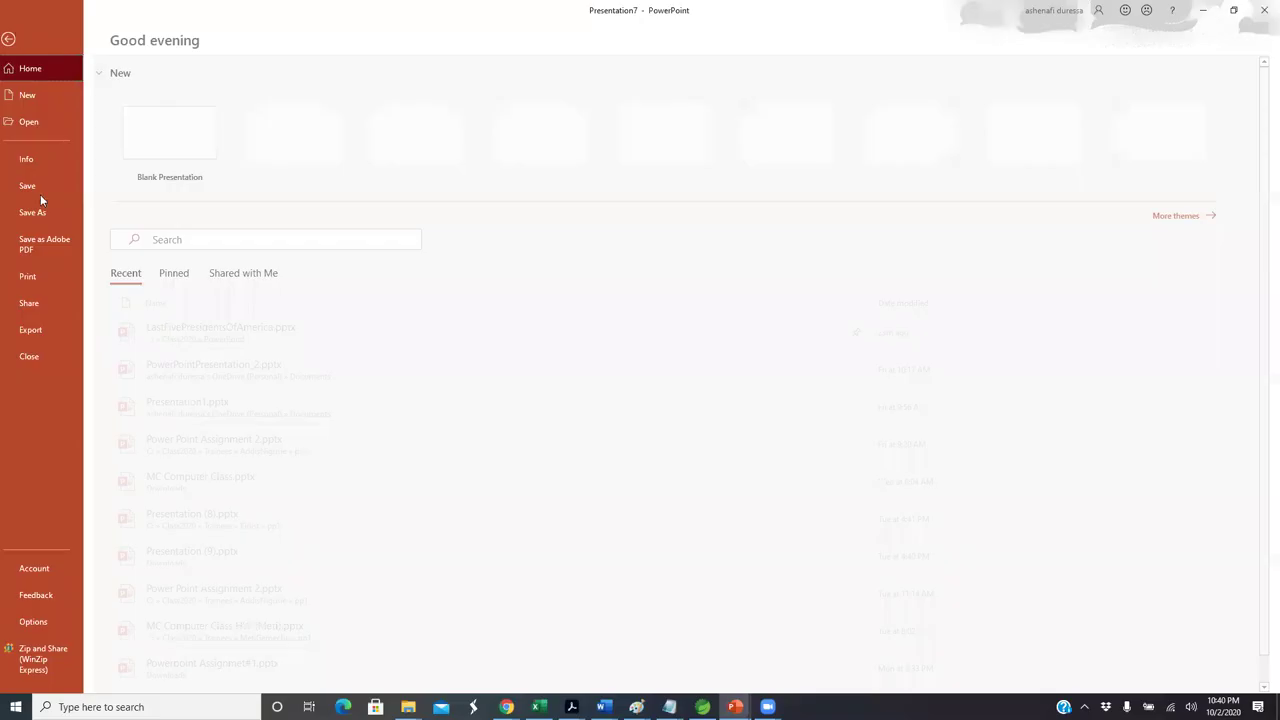
pyautogui.click(40, 213)
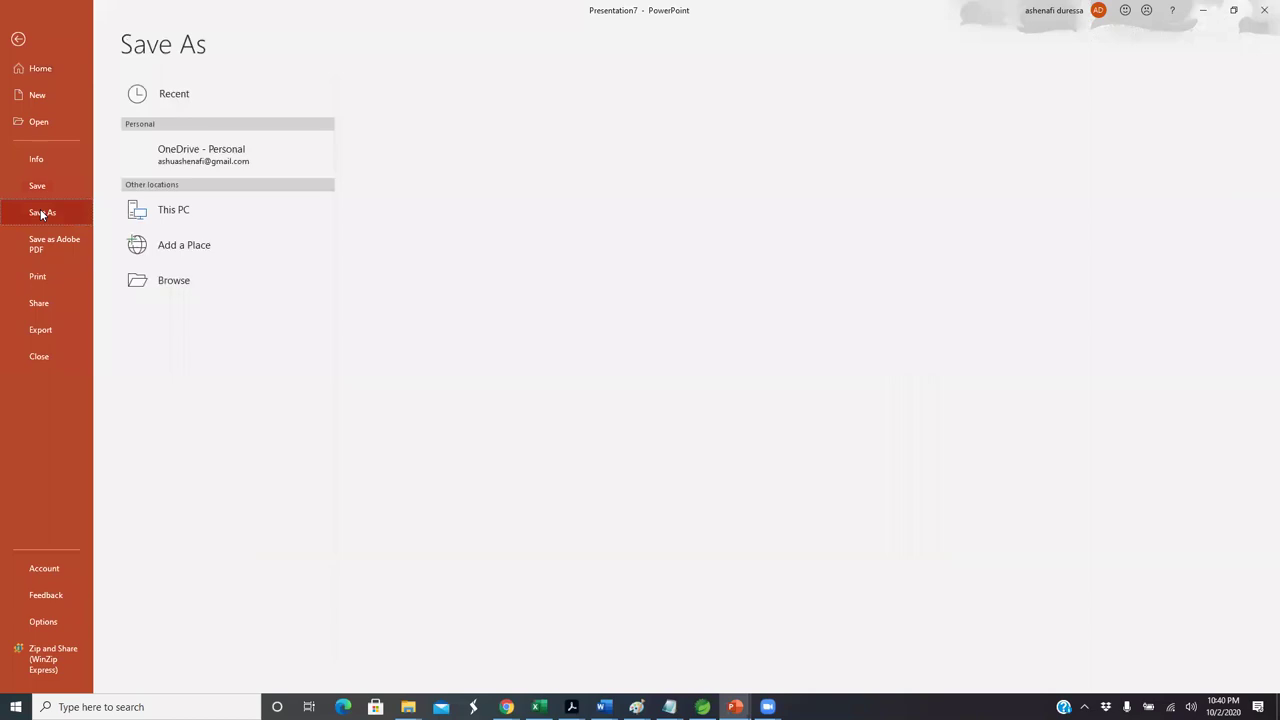
pyautogui.click(176, 284)
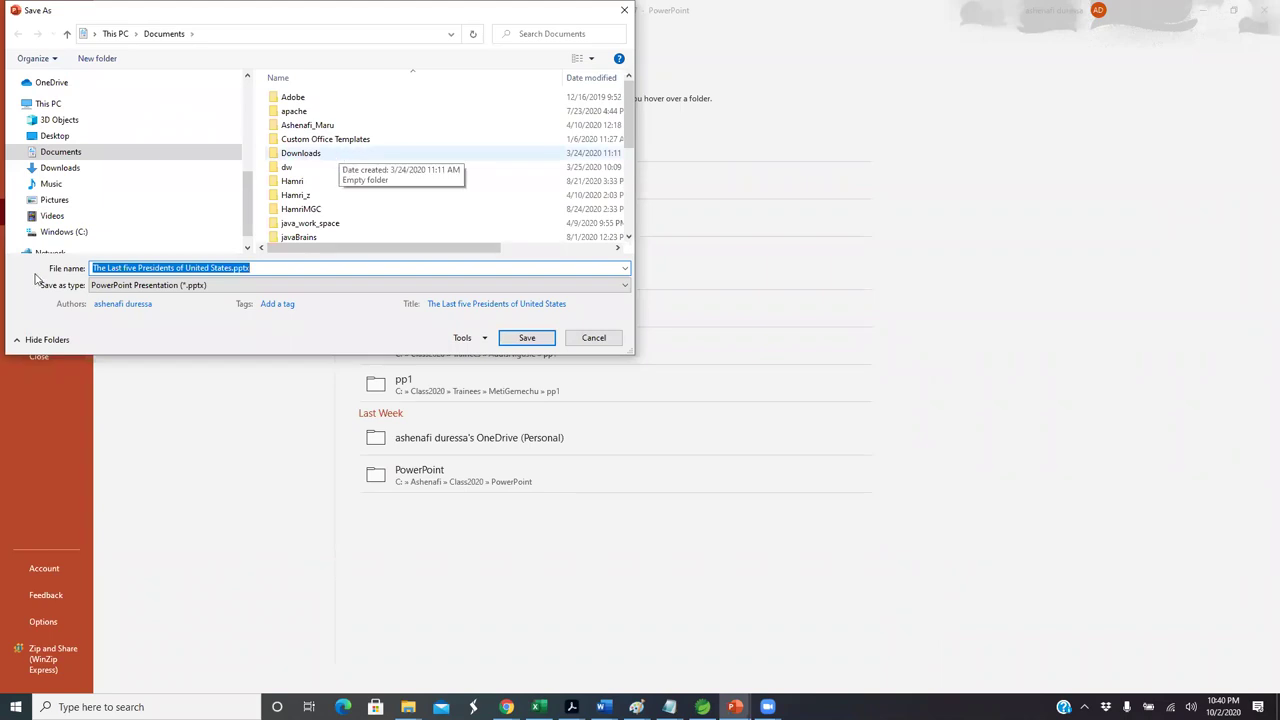
pyautogui.click(80, 234)
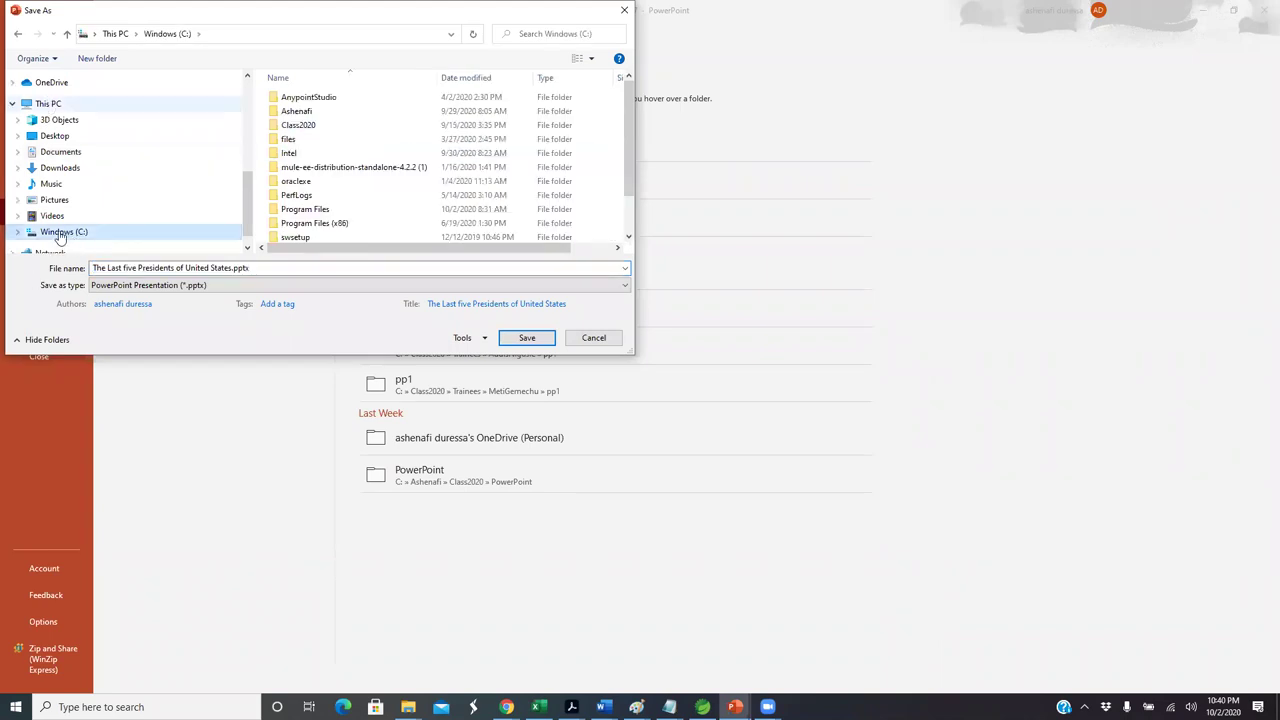
pyautogui.doubleClick(297, 125)
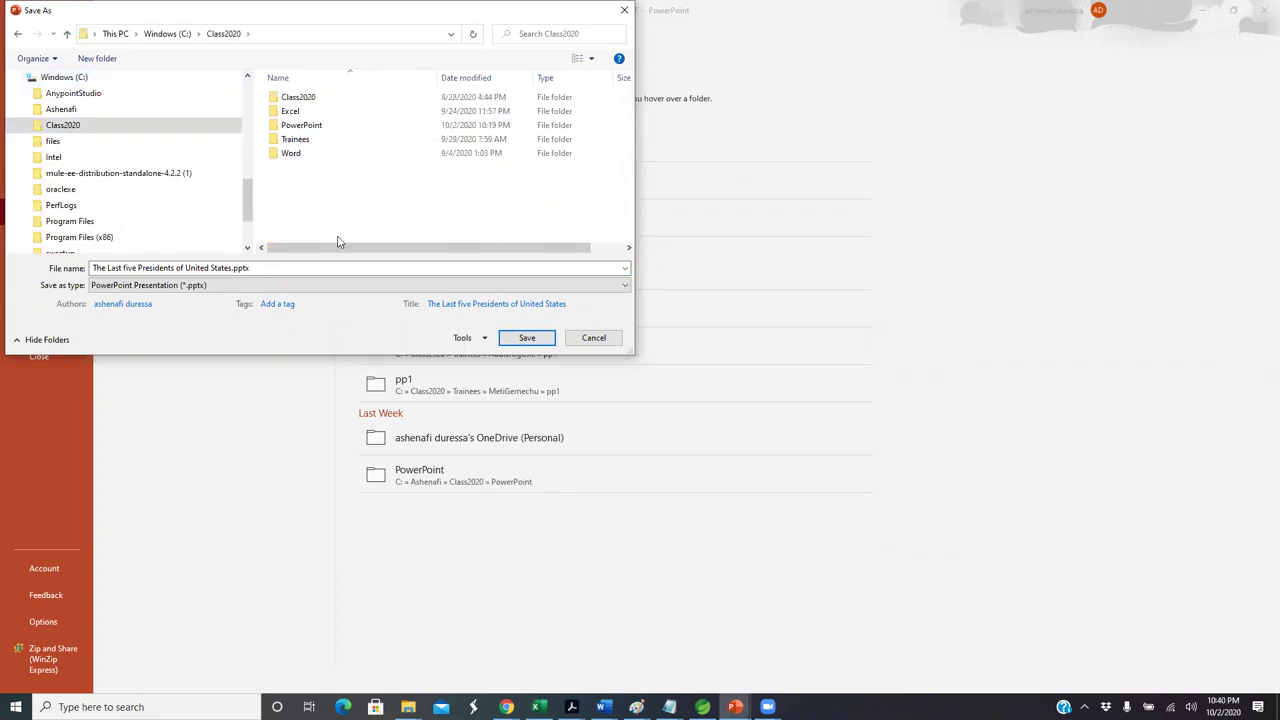
pyautogui.doubleClick(303, 126)
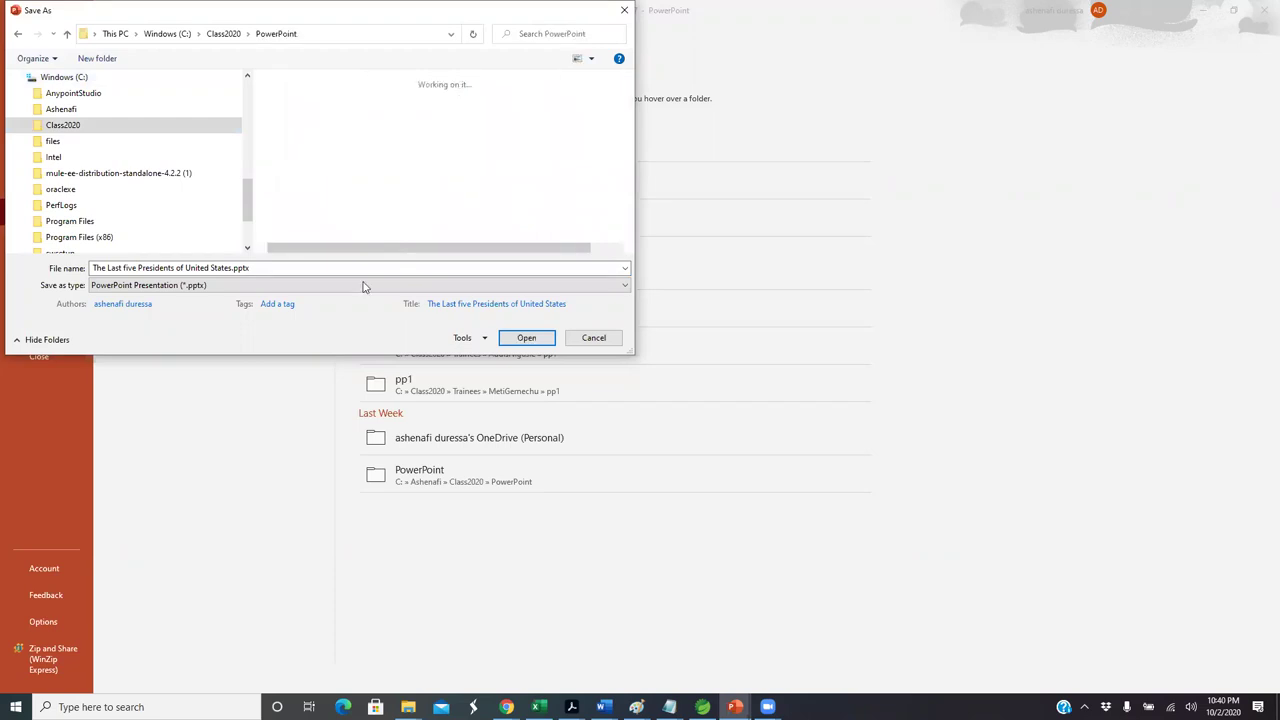
# - Change the file name to FiveUSAPresidentsA2.pptx
pyautogui.click(145, 268)
pyautogui.click(232, 268)
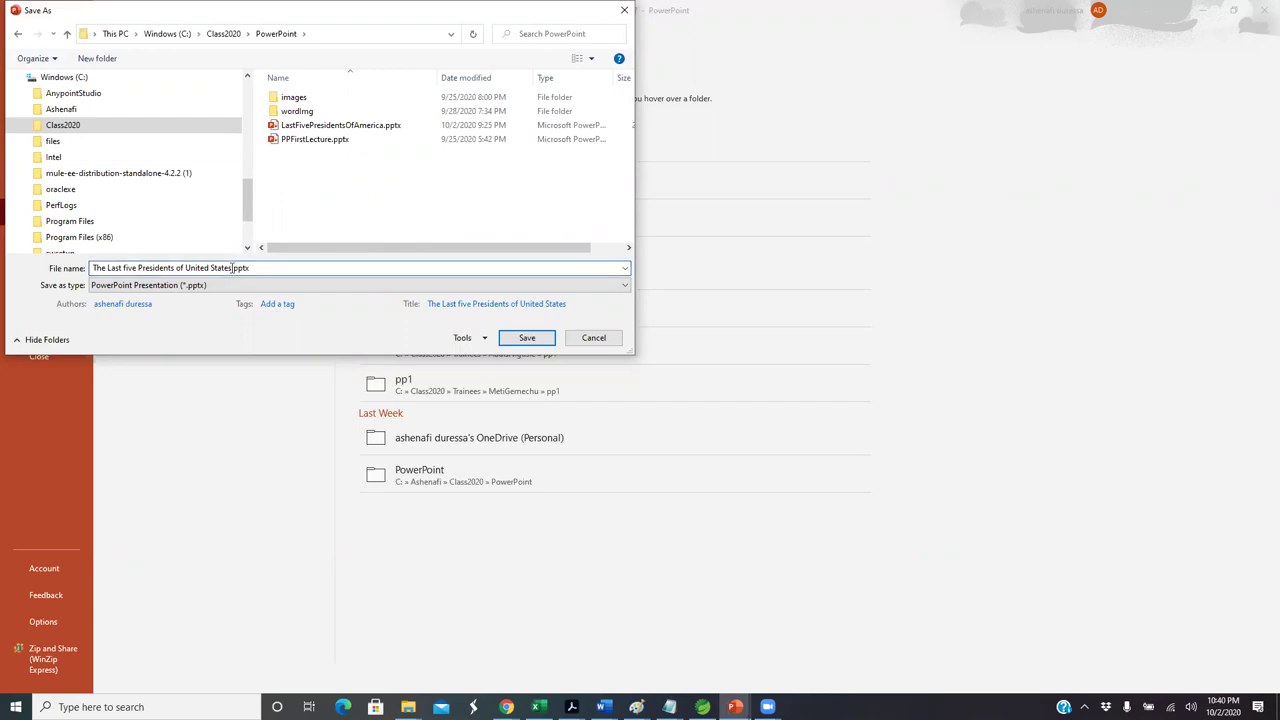
pyautogui.hotkey('shift', 'Home')
pyautogui.write('f')
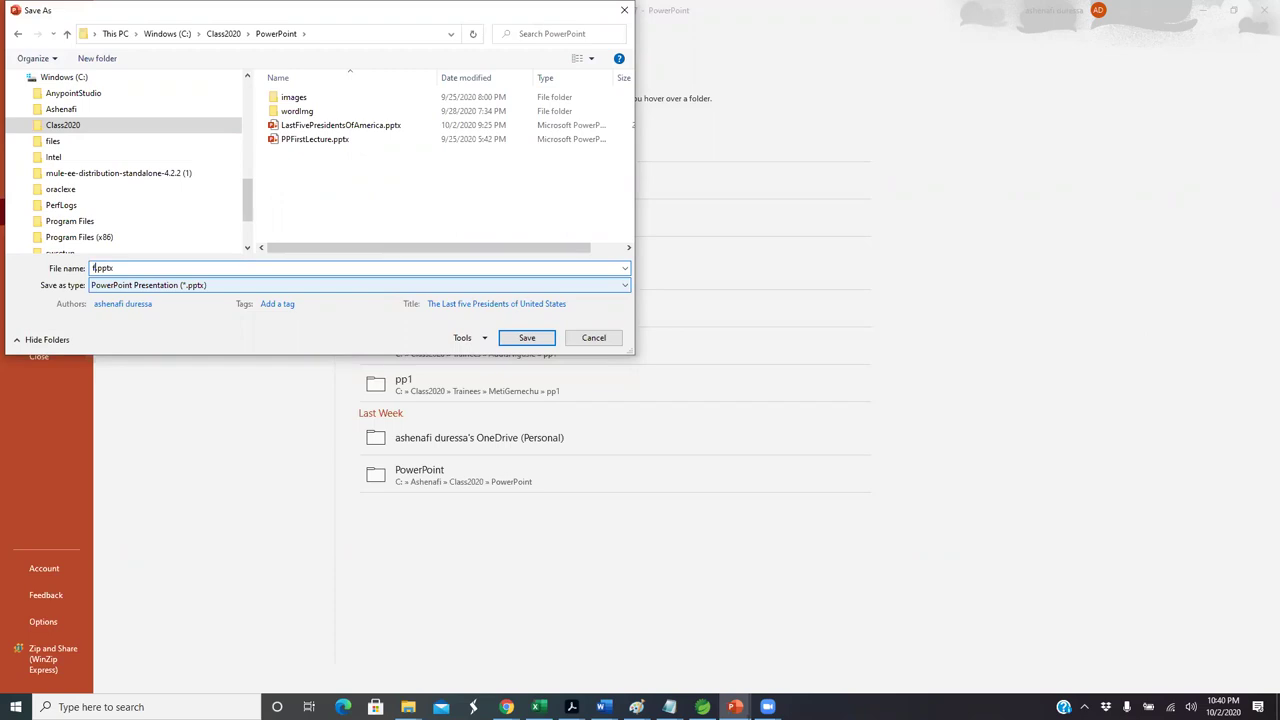
pyautogui.write('iv')
pyautogui.write('e')
pyautogui.write('U')
pyautogui.write('S')
pyautogui.write('A')
pyautogui.write('Pres')
pyautogui.write('idents')
pyautogui.write('A1')
pyautogui.press('BackSpace')
pyautogui.write('2')
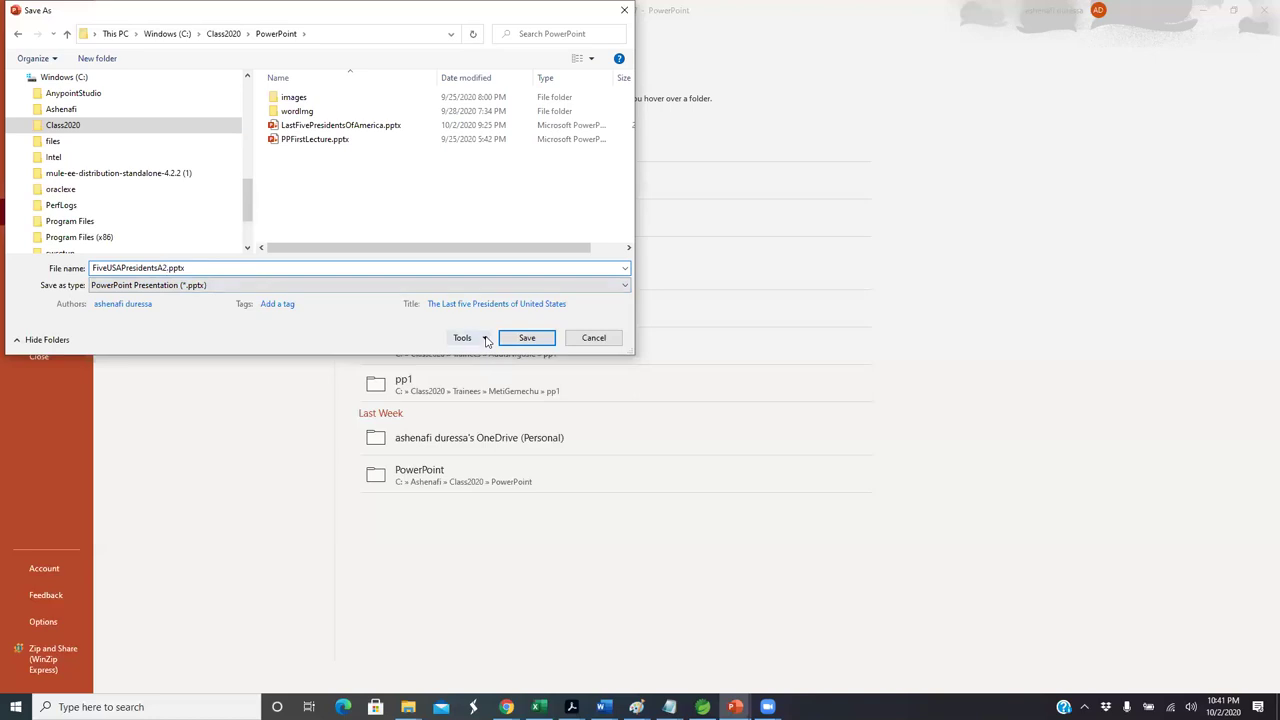
# - In Tools > General Options, enter a password to modify and retype it to confirm
pyautogui.click(486, 339)
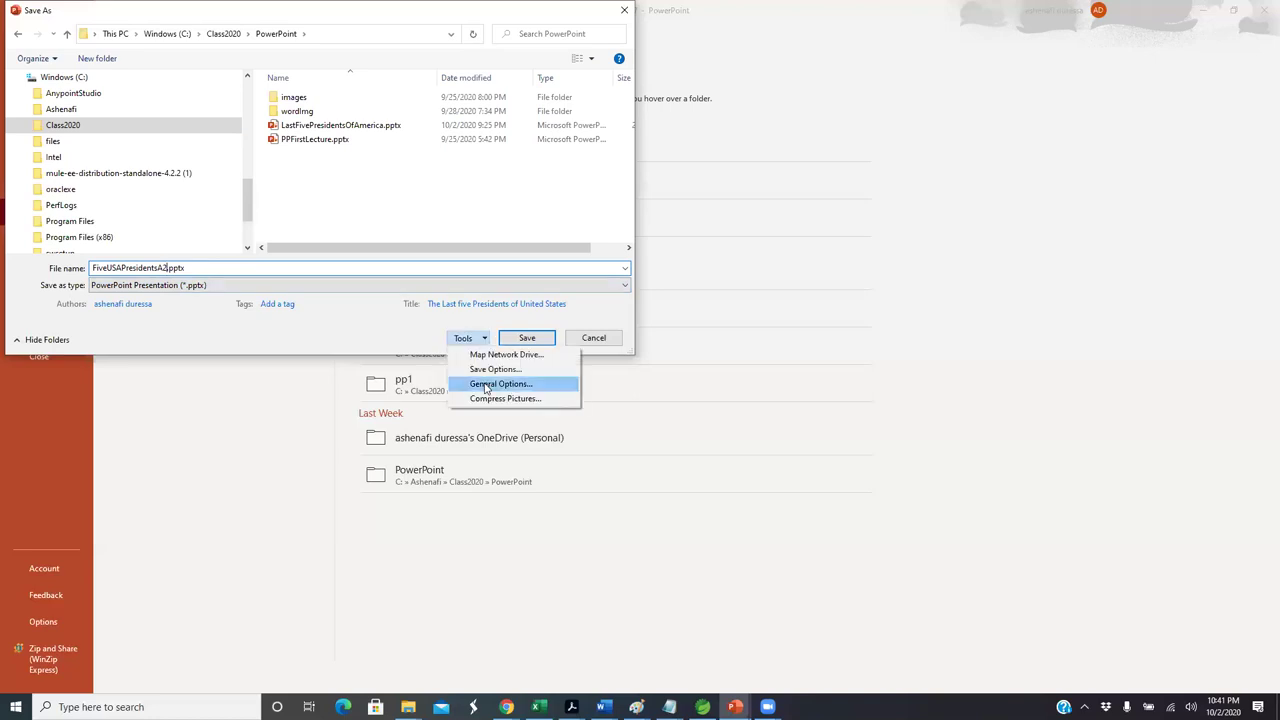
pyautogui.click(486, 386)
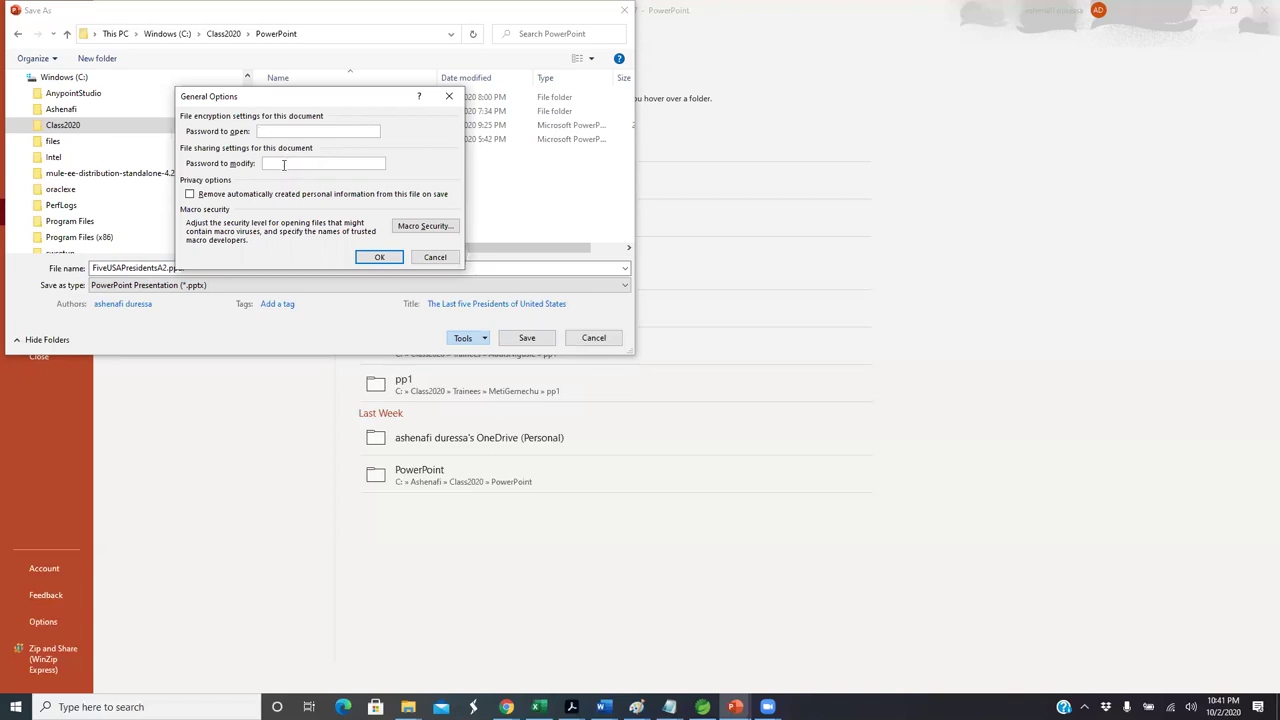
pyautogui.click(282, 166)
pyautogui.click(380, 258)
pyautogui.doubleClick(270, 163)
pyautogui.click(388, 259)
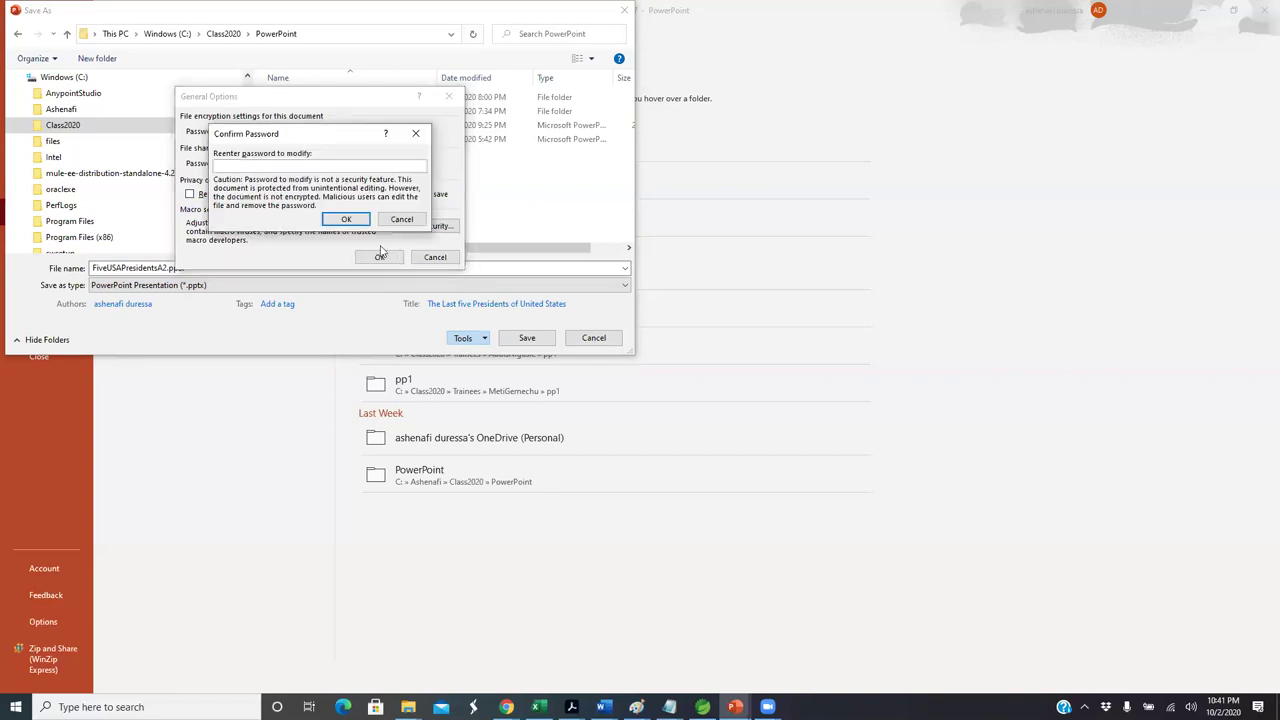
# - Confirm the password, close General Options, and save FiveUSAPresidentsA2.pptx
pyautogui.click(348, 220)
pyautogui.click(381, 258)
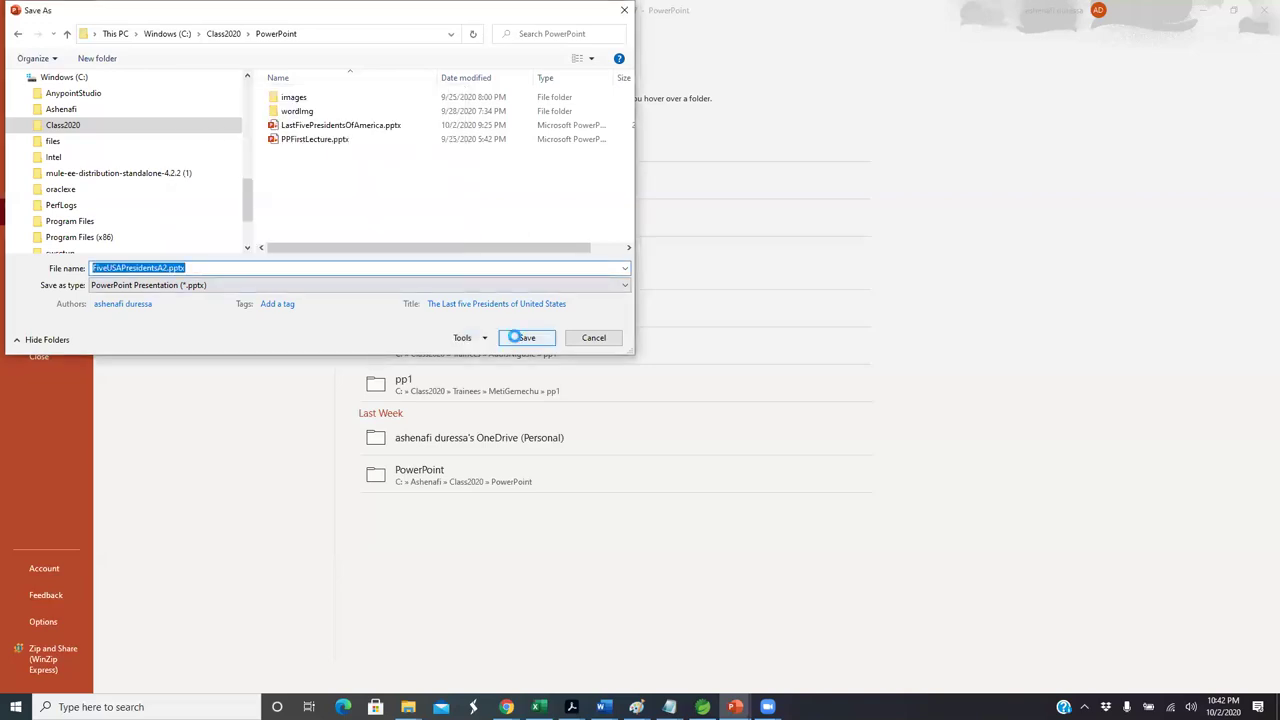
pyautogui.click(514, 337)
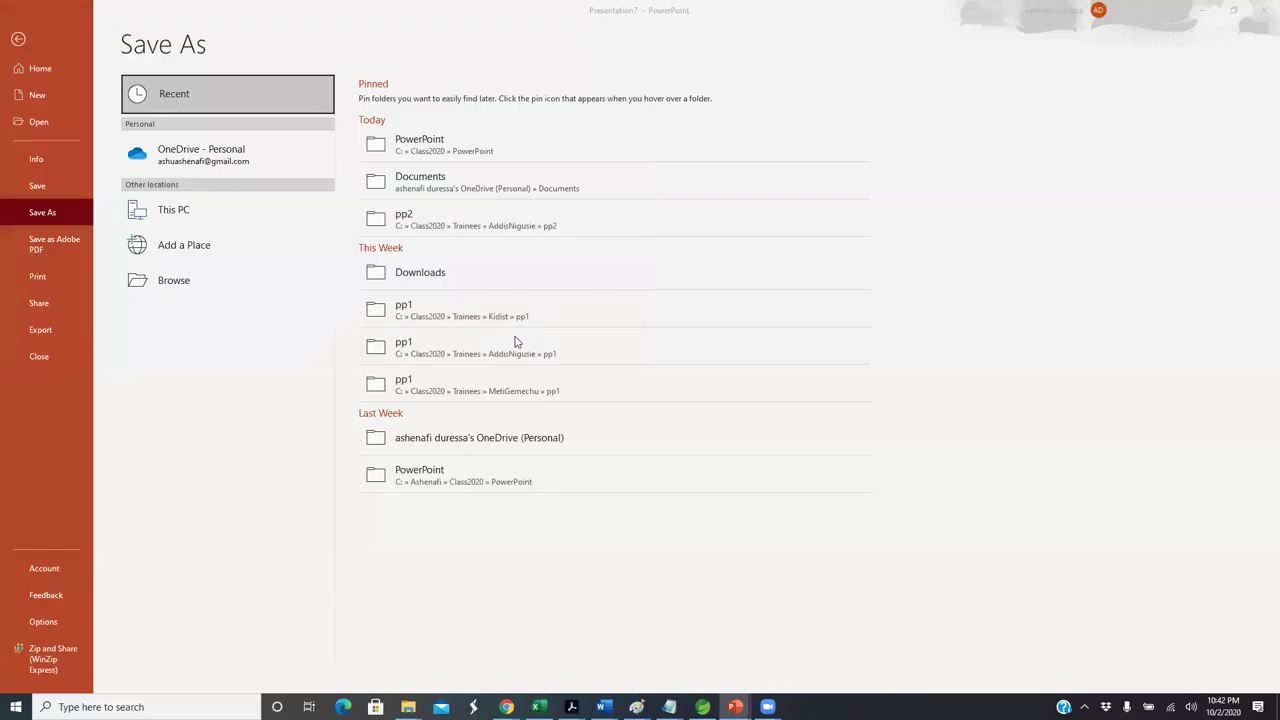